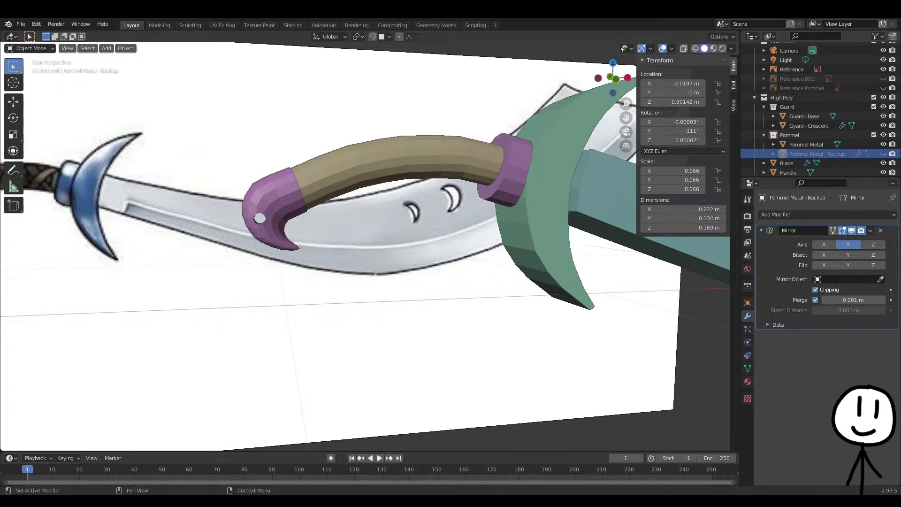
Examine the sword model against its reference image, from the whole blade to the pommel, handle and guard
middle_drag(402, 217, 319, 212)
scroll(320, 212, down, 6)
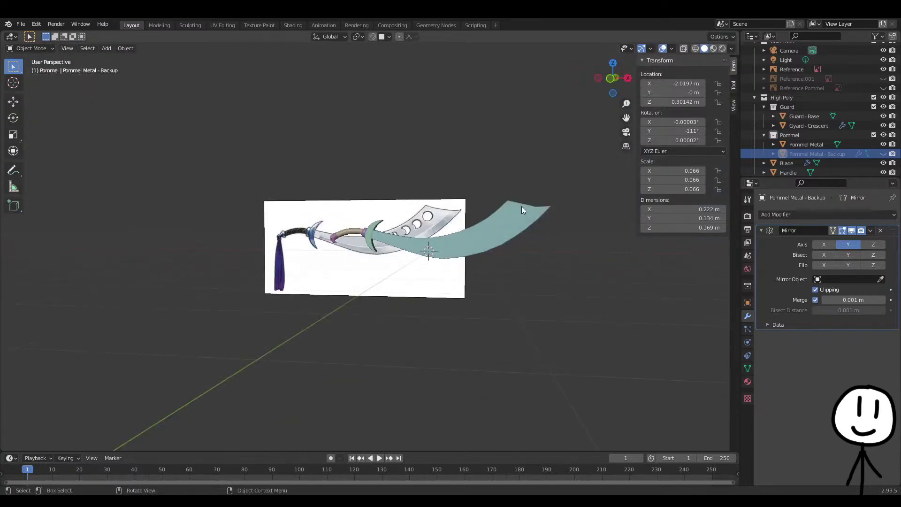
middle_drag(520, 207, 451, 271)
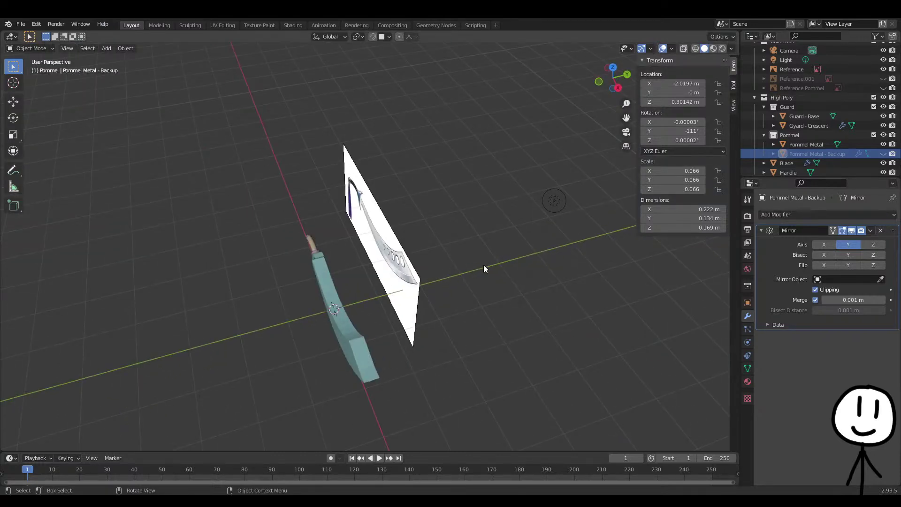
middle_drag(296, 285, 461, 235)
scroll(453, 258, up, 8)
middle_drag(233, 193, 238, 199)
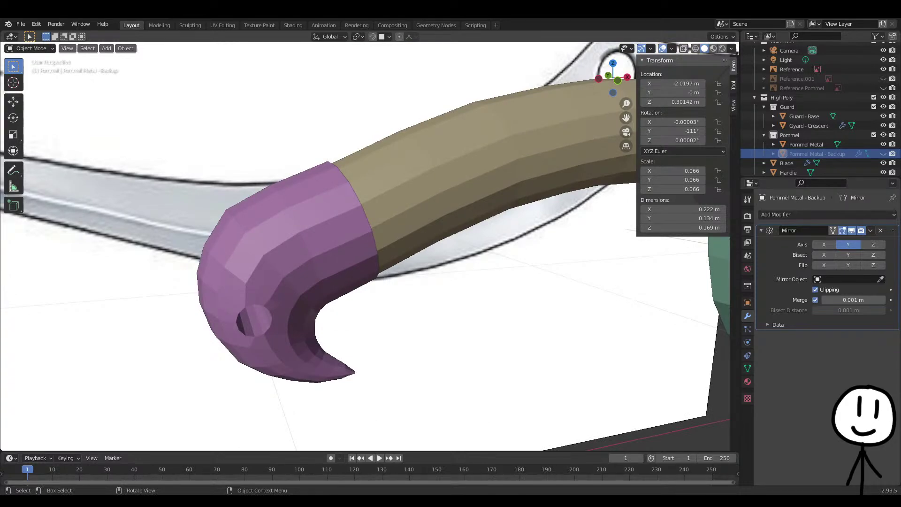
shift+middle_drag(610, 197, 359, 225)
scroll(376, 218, down, 6)
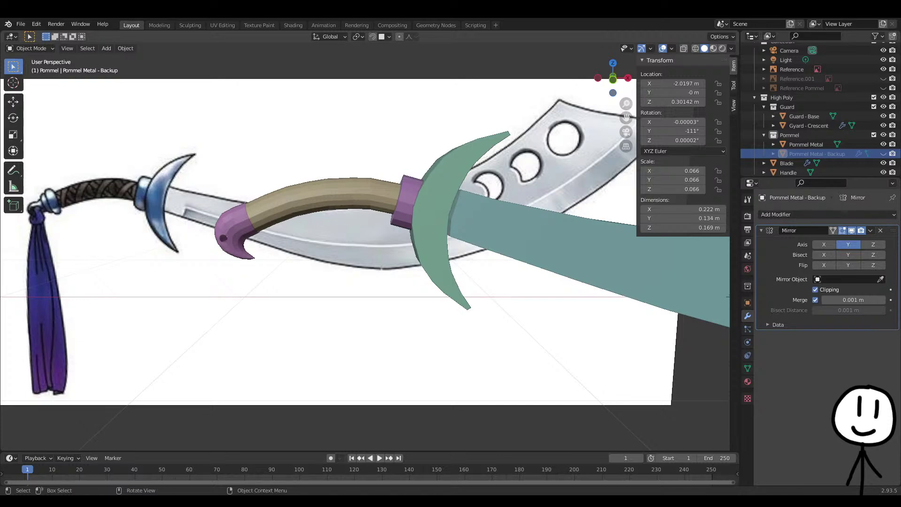
middle_drag(367, 212, 318, 240)
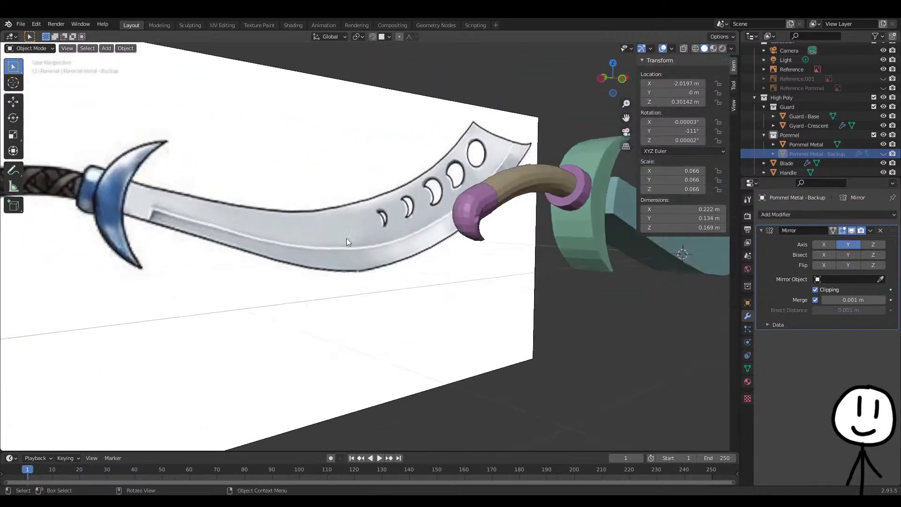
Select the Pommel Metal object and examine its hole and curved surface from several angles
click(469, 207)
scroll(484, 223, up, 4)
middle_drag(529, 223, 457, 218)
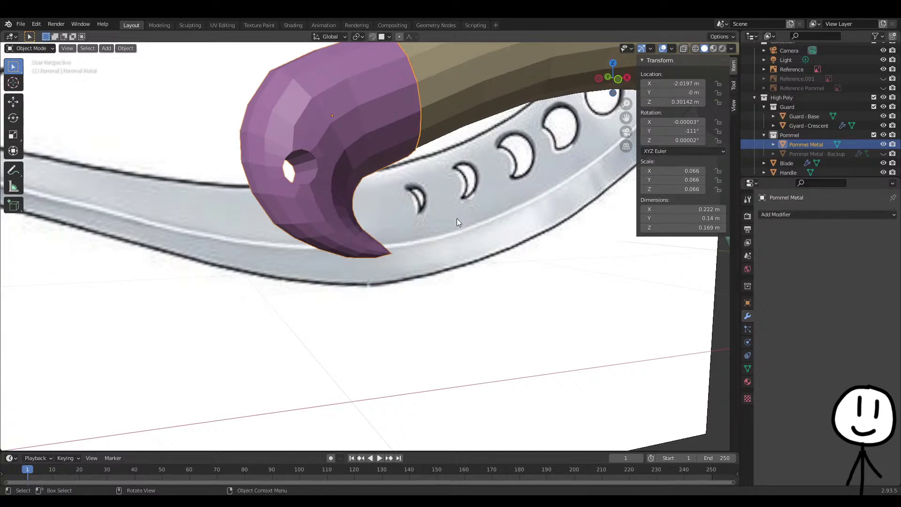
middle_drag(434, 188, 399, 194)
scroll(394, 209, down, 4)
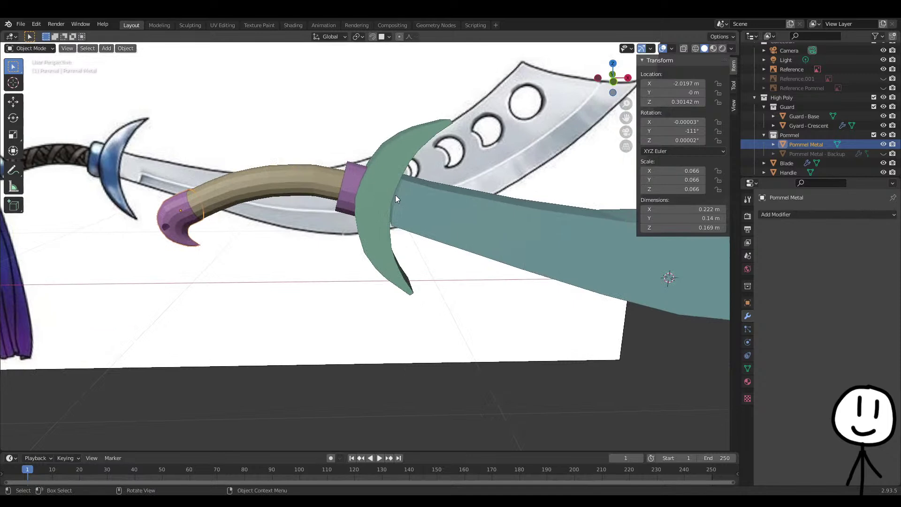
middle_drag(177, 196, 201, 201)
scroll(233, 212, up, 5)
scroll(204, 193, down, 6)
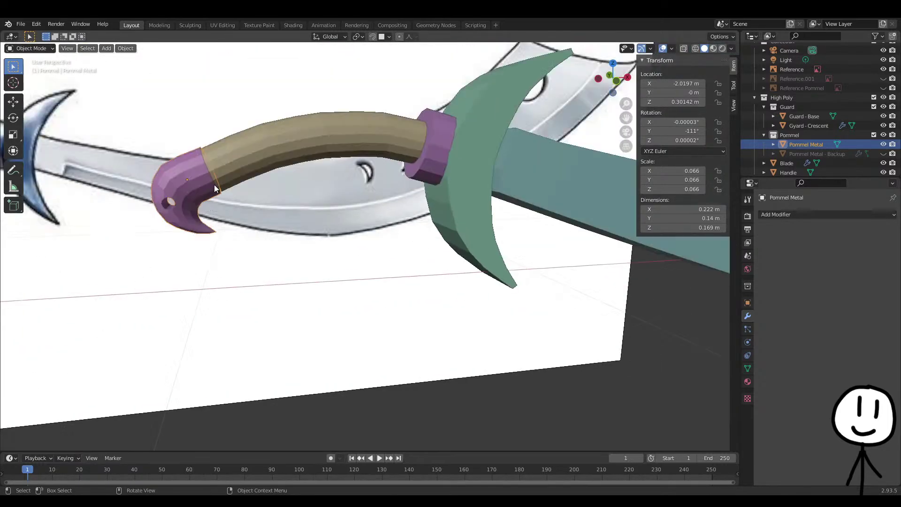
scroll(404, 188, up, 6)
shift+middle_drag(337, 114, 339, 230)
middle_drag(483, 234, 471, 228)
middle_drag(260, 249, 269, 225)
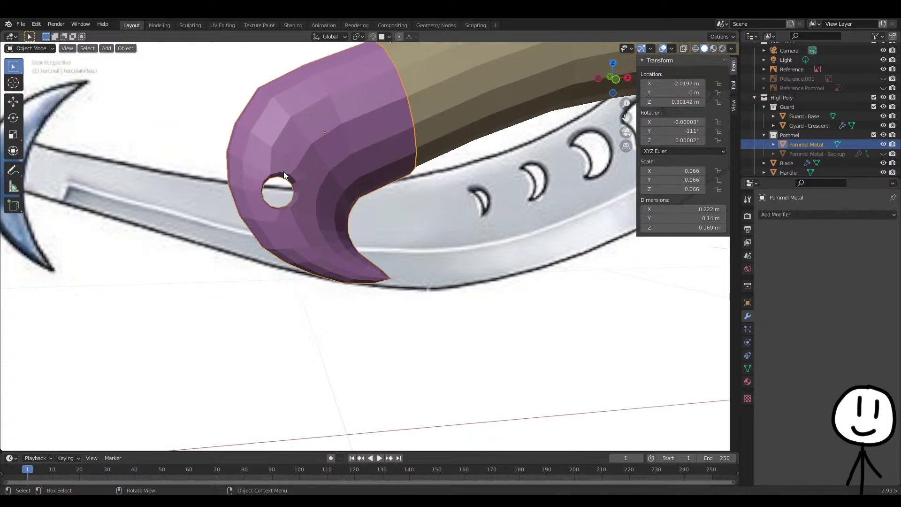
Enter Edit Mode on the pommel metal and inspect its mesh around the hole and hooked tip
key(Tab)
scroll(264, 193, up, 3)
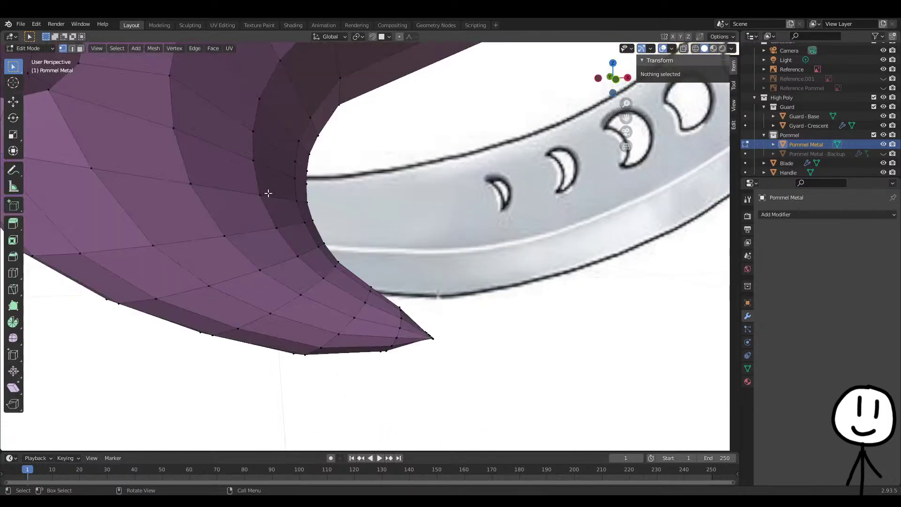
scroll(264, 173, down, 5)
key(Tab)
scroll(305, 215, up, 4)
scroll(305, 215, down, 3)
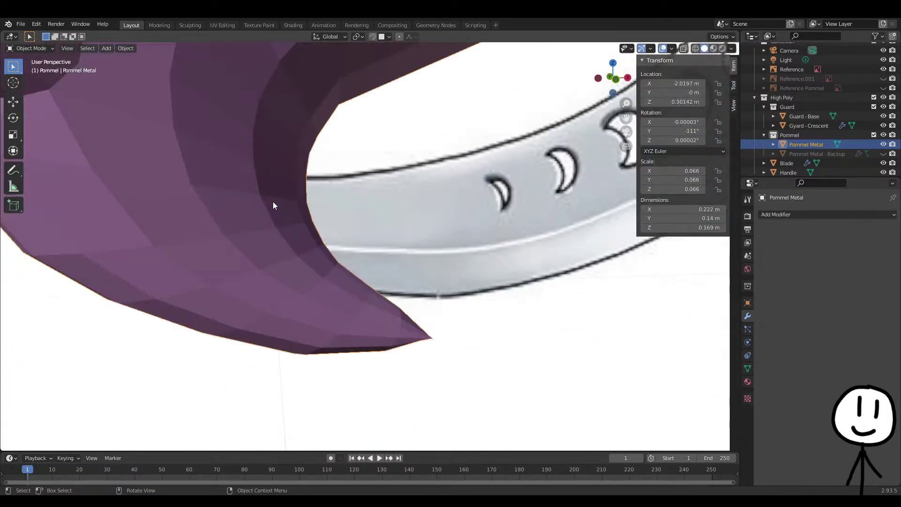
middle_drag(292, 201, 303, 218)
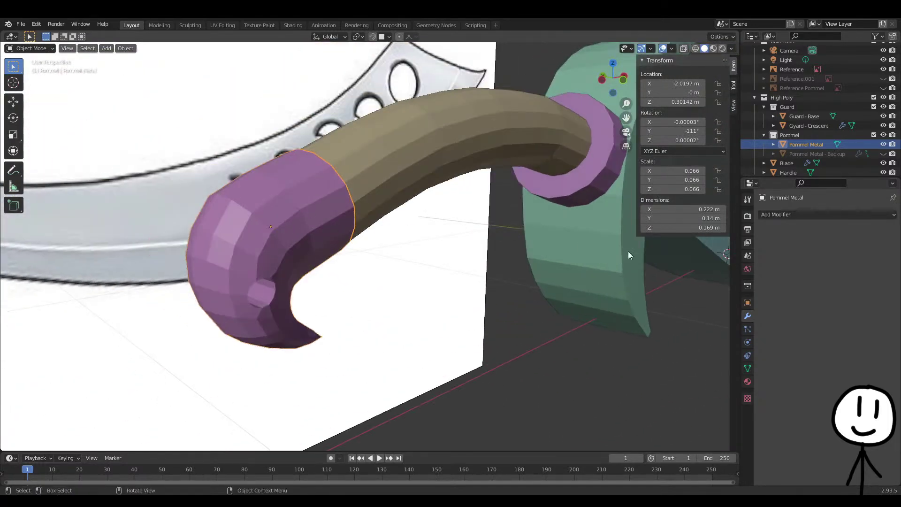
middle_drag(488, 228, 231, 221)
key(Tab)
key(Tab)
key(Tab)
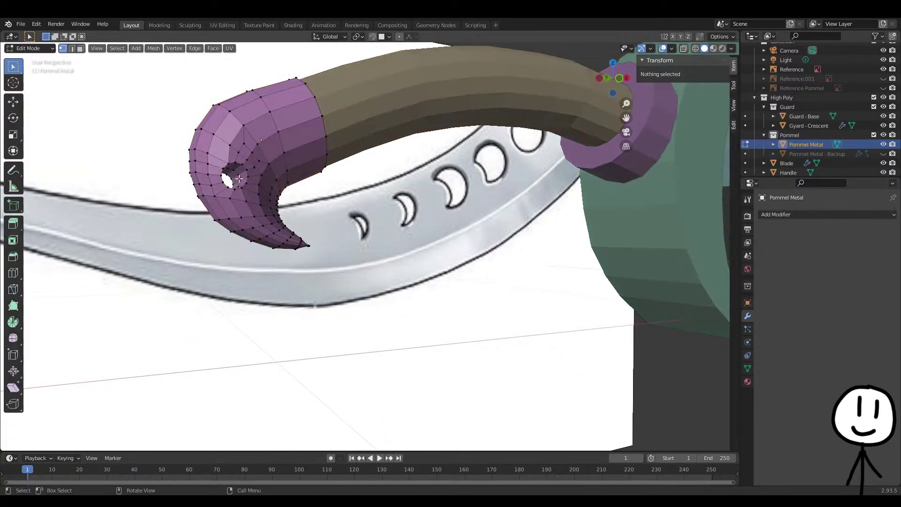
alt+click(237, 176)
key(g)
key(g)
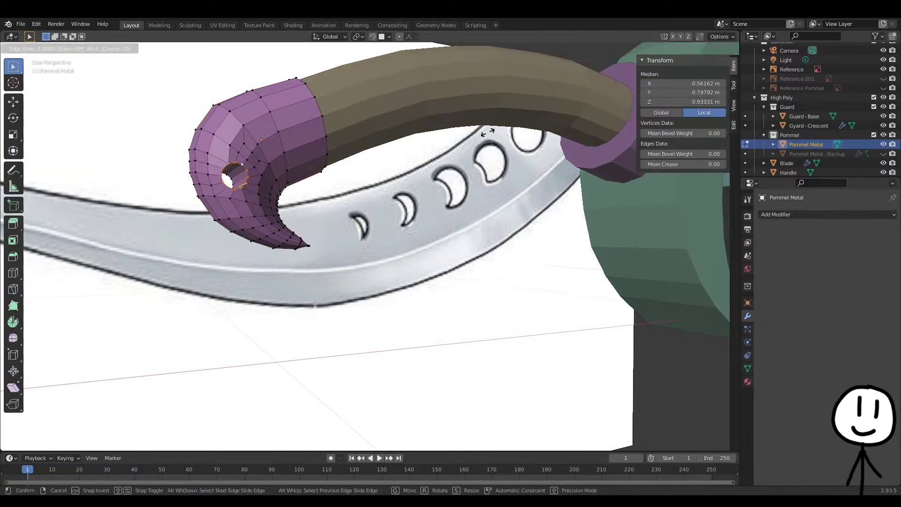
key(Escape)
Merge the pommel's vertices by distance at 0.0001 m, check a vertex on the hole's rim and clear the selection
key(ctrl+i)
key(m)
click(381, 313)
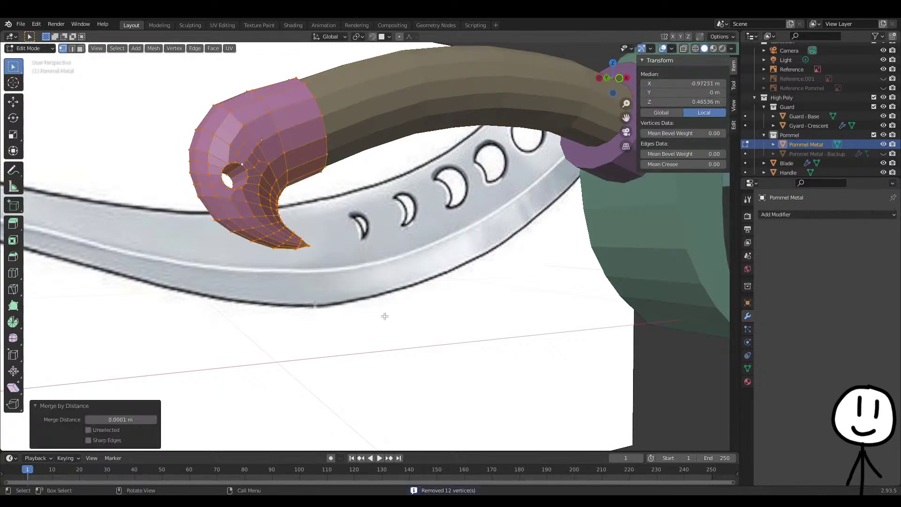
click(239, 174)
middle_drag(253, 198, 281, 220)
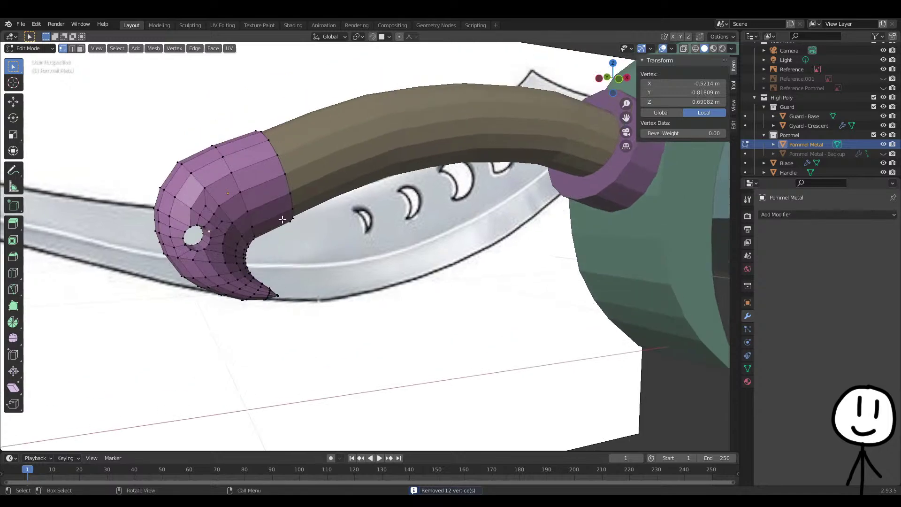
key(alt+a)
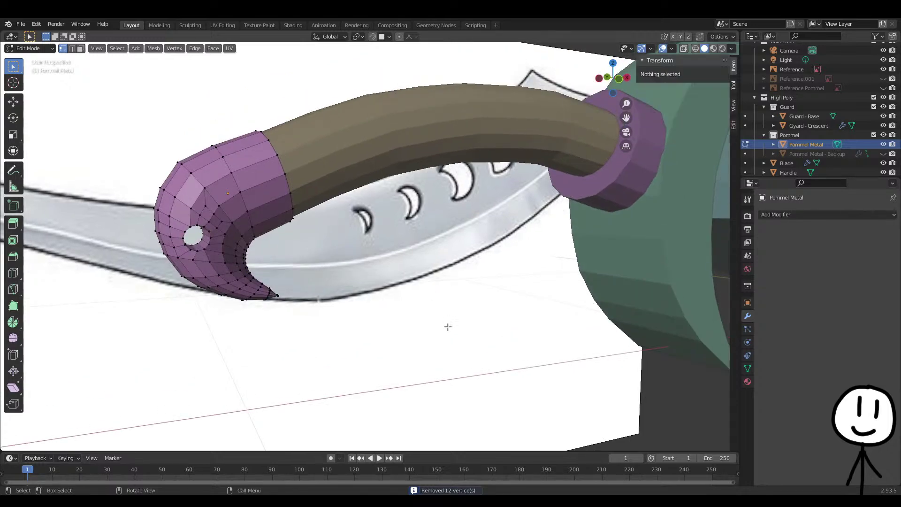
Examine the pommel's edge flow around the hole and hook, previewing possible loop cuts without adding any
middle_drag(180, 209, 282, 271)
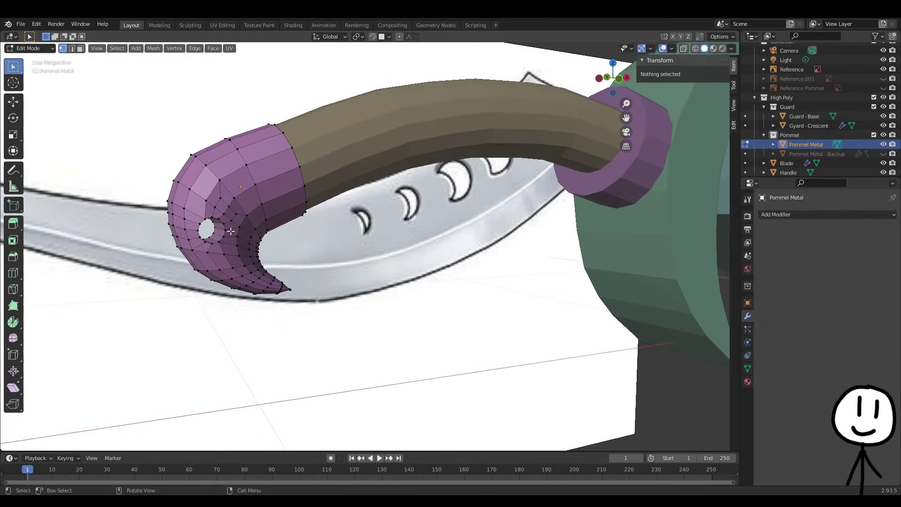
scroll(206, 229, up, 4)
middle_drag(83, 126, 283, 200)
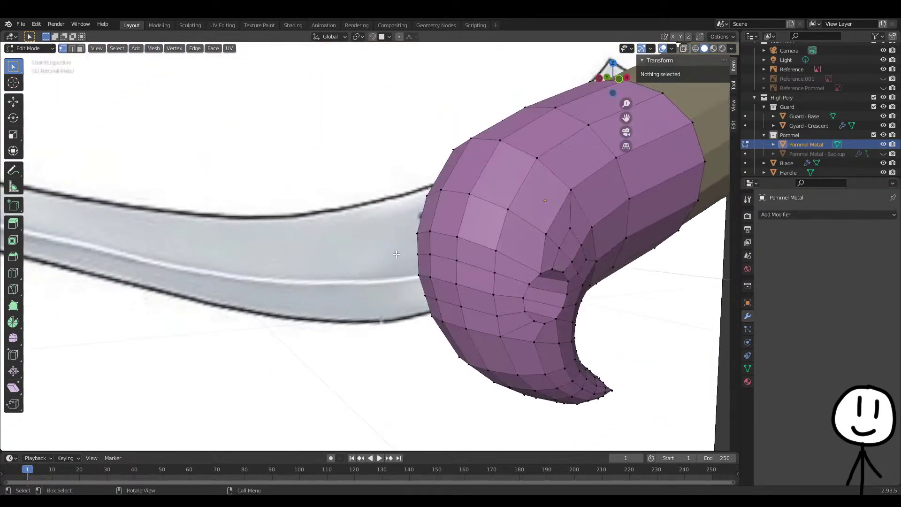
middle_drag(556, 255, 463, 282)
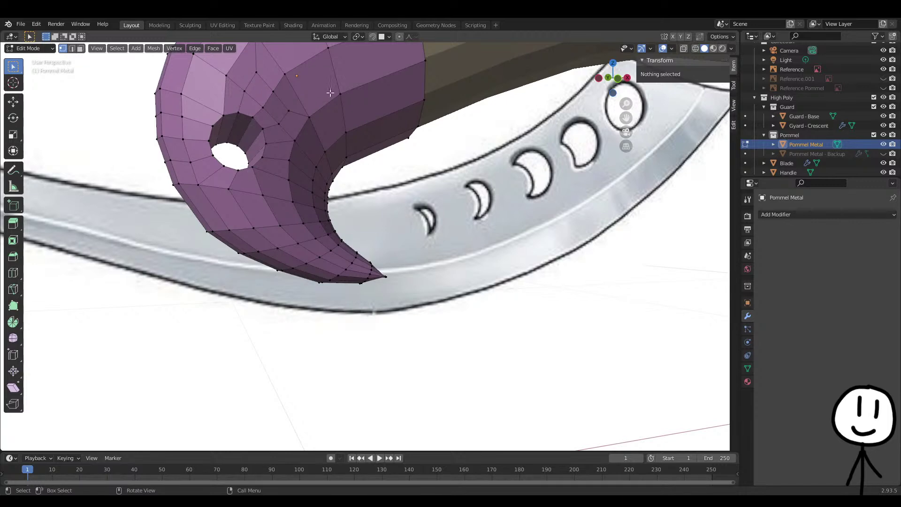
key(ctrl+r)
key(Escape)
middle_drag(252, 171, 313, 300)
key(ctrl+r)
key(Escape)
middle_drag(289, 225, 273, 212)
scroll(239, 149, down, 6)
shift+middle_drag(240, 149, 305, 199)
scroll(306, 199, up, 10)
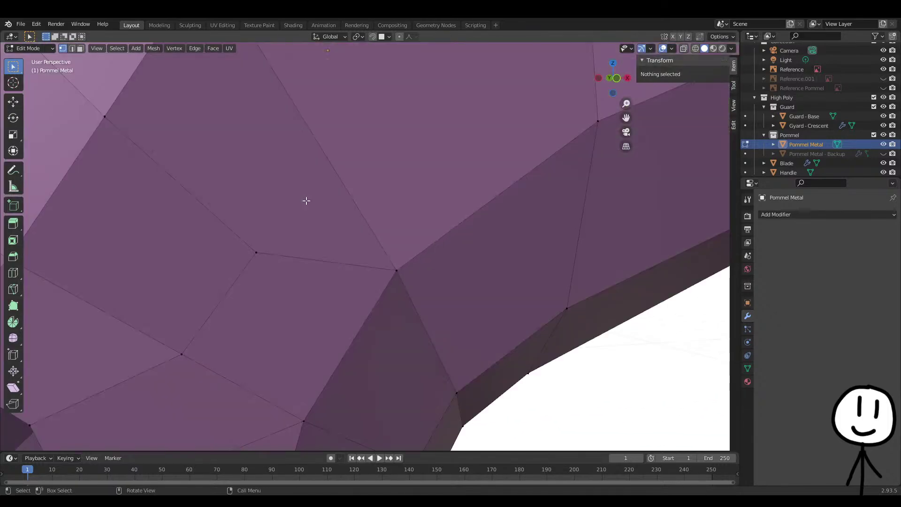
scroll(324, 222, down, 10)
scroll(351, 223, up, 10)
scroll(319, 201, down, 5)
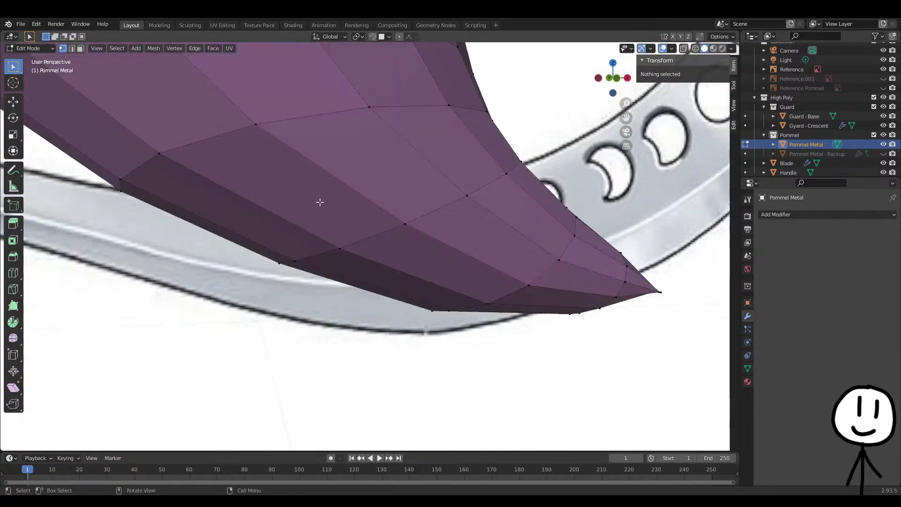
mouse_move(324, 123)
shift+middle_down()
mouse_move(374, 227)
mouse_move(320, 135)
shift+middle_up()
scroll(279, 211, down, 4)
scroll(331, 236, up, 2)
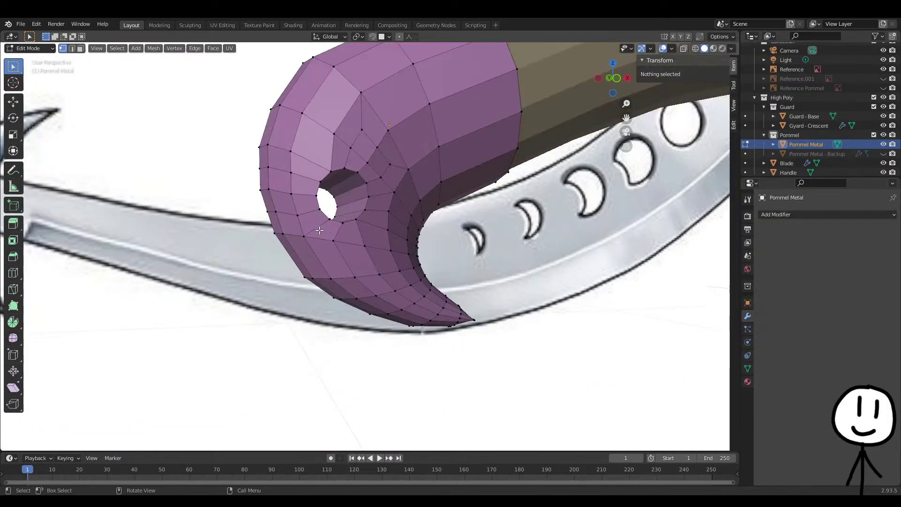
Try an edge slide on the short edge row between the hole and the pommel's outer edge in front view, and undo it
alt+click(289, 214)
key(KP_1)
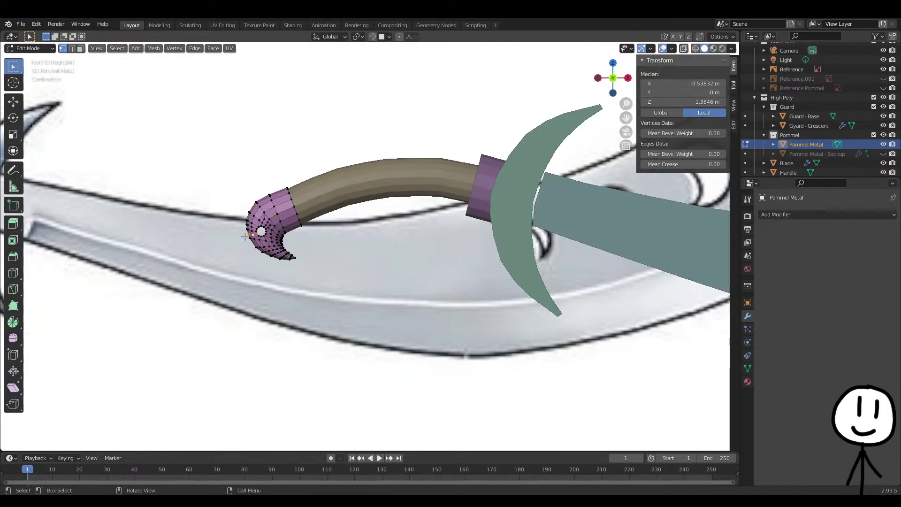
scroll(244, 237, up, 3)
shift+middle_drag(200, 225, 470, 255)
scroll(263, 210, up, 5)
alt+click(311, 200)
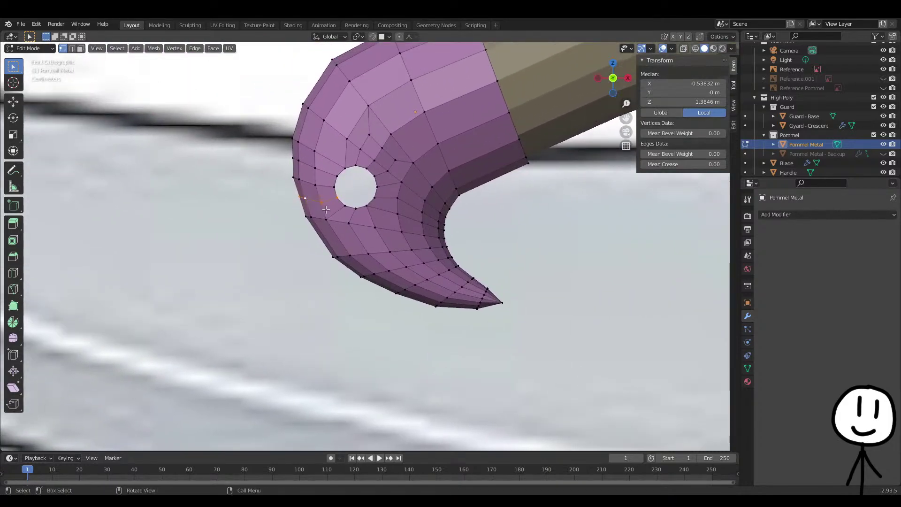
key(g)
key(g)
click(346, 189)
right_click(353, 192)
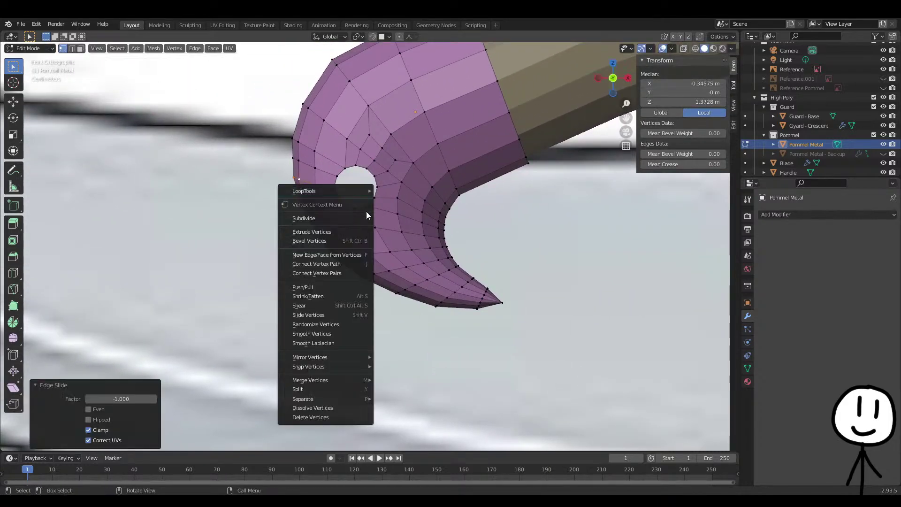
click(592, 303)
key(ctrl+z)
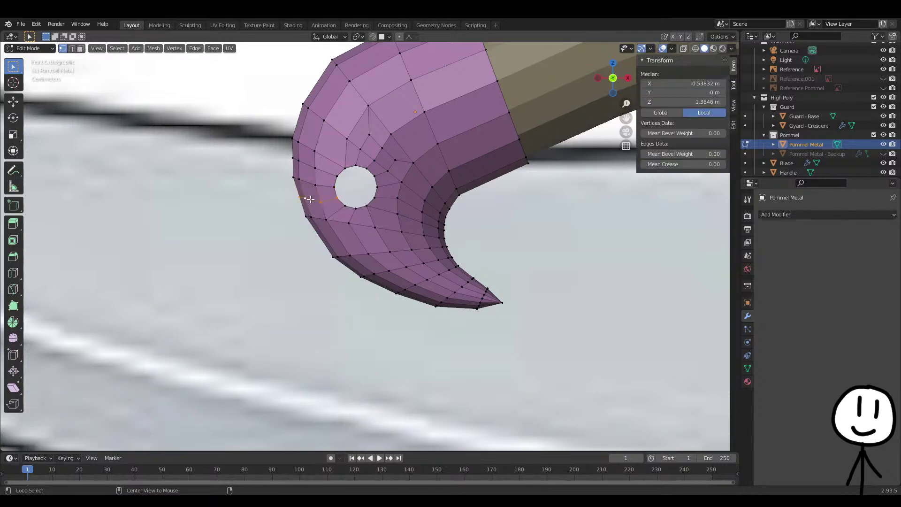
shift+click(340, 197)
mouse_move(294, 222)
middle_down()
mouse_move(287, 215)
mouse_move(287, 231)
middle_up()
scroll(288, 215, down, 1)
key(KP_1)
click(288, 215)
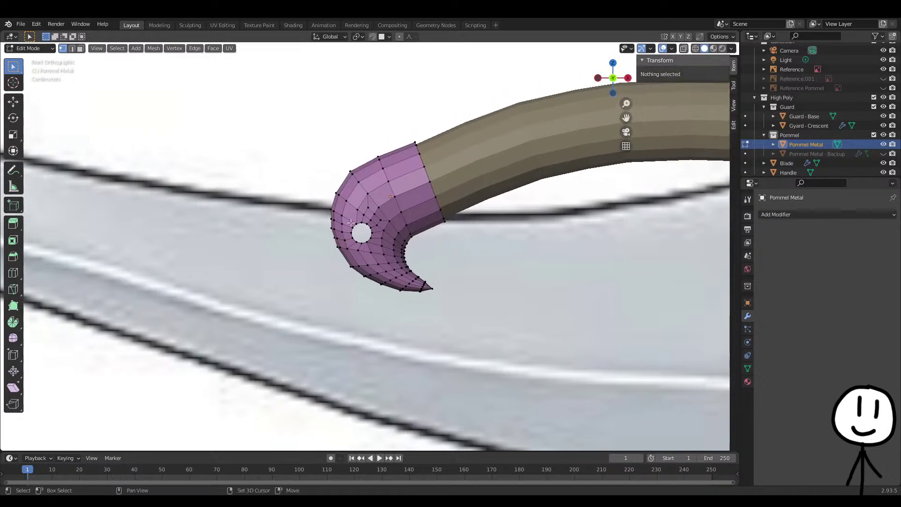
Select the edge row just above the hole's outer side through the mesh and move it -0.001192 m in X and 0.000456 m in Z
scroll(345, 242, up, 2)
scroll(326, 217, up, 1)
shift+middle_drag(290, 181, 262, 196)
scroll(280, 203, down, 2)
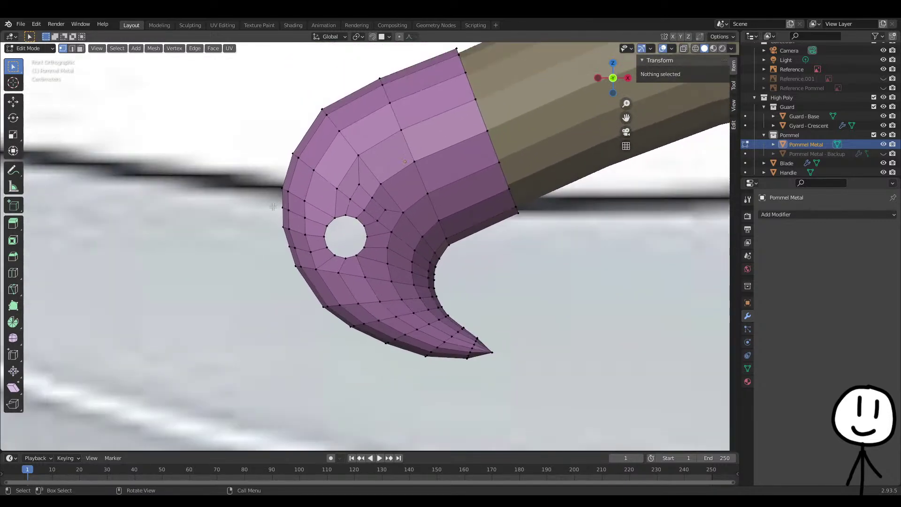
click(296, 217)
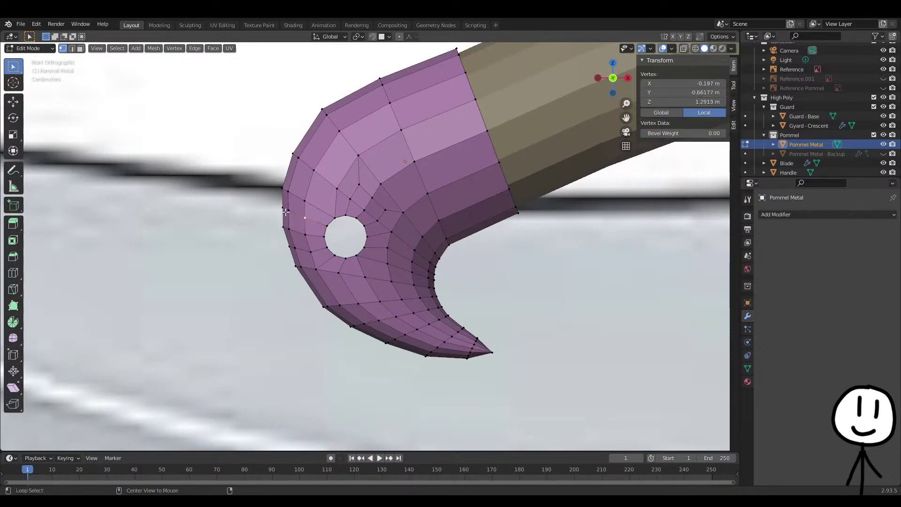
key(alt+z)
drag(276, 203, 306, 224)
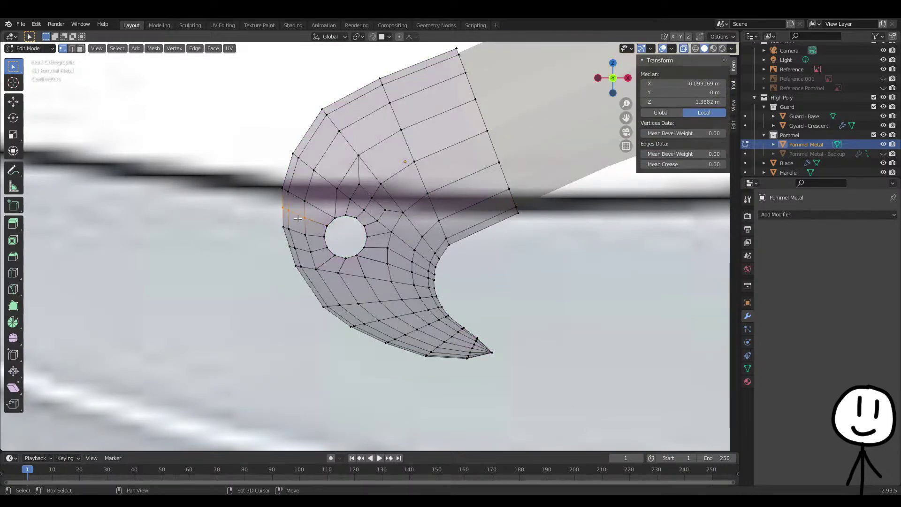
key(alt+z)
key(g)
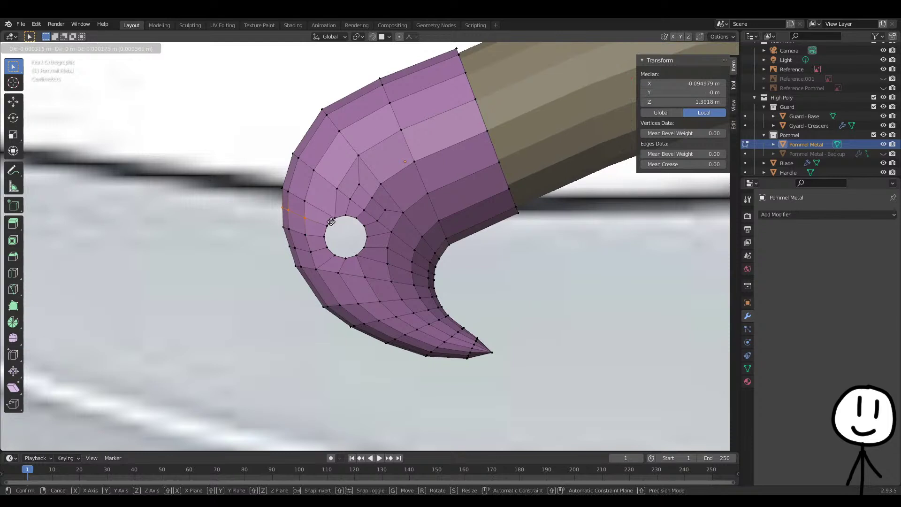
click(319, 218)
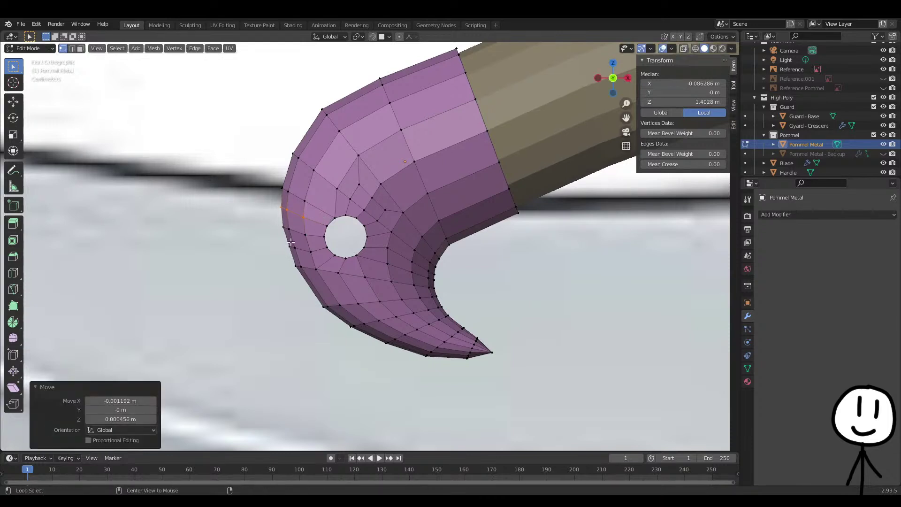
Select the edge row just below the hole's outer side through the mesh and move it 0.001717 m along X
key(alt+z)
drag(282, 238, 320, 259)
key(alt+z)
key(g)
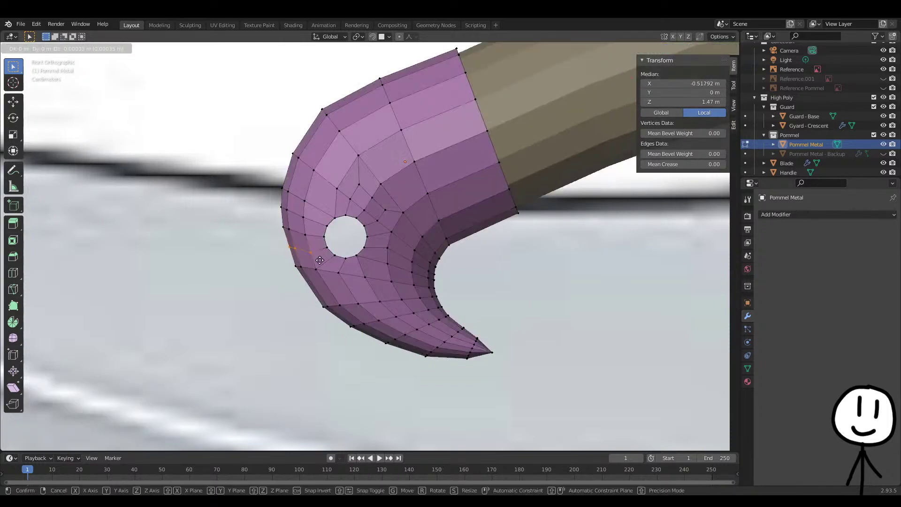
click(298, 256)
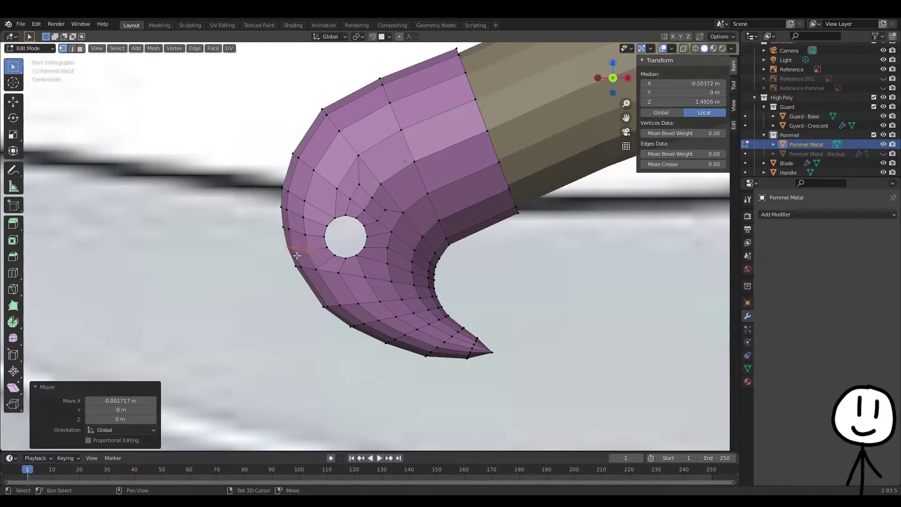
Leave mesh editing and examine the pommel in context, focusing closely on the hook's pointed tip
key(Tab)
scroll(382, 281, down, 4)
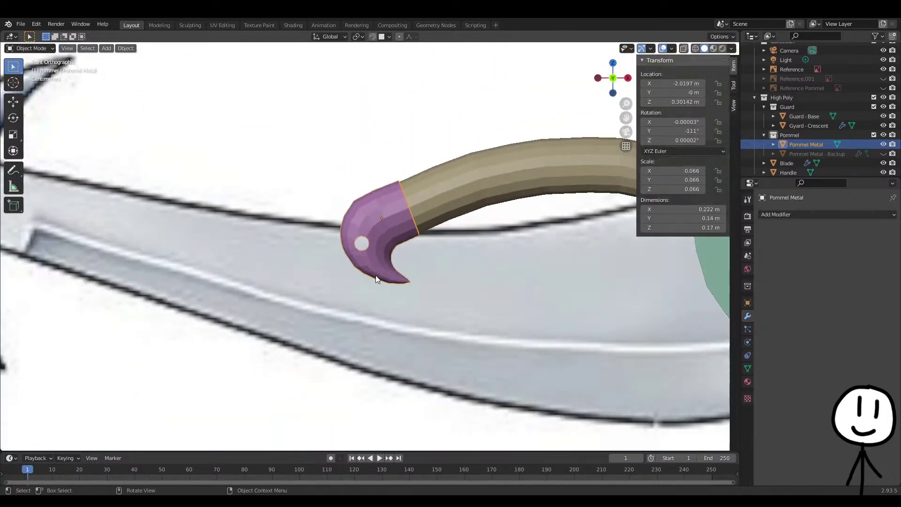
shift+middle_drag(403, 250, 377, 222)
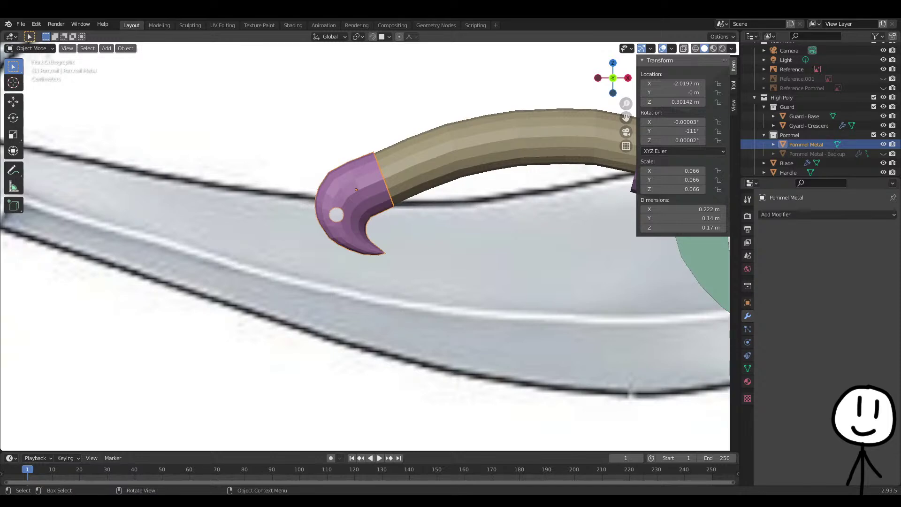
scroll(408, 230, down, 5)
middle_drag(408, 230, 281, 210)
key(Tab)
click(291, 224)
key(KP_Decimal)
scroll(291, 227, down, 2)
key(Tab)
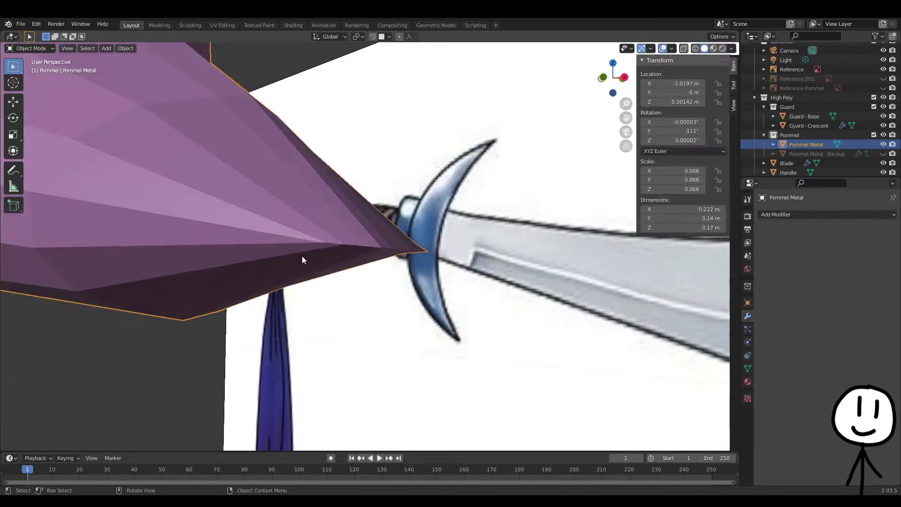
scroll(295, 265, down, 3)
middle_drag(295, 266, 585, 180)
middle_drag(437, 186, 302, 251)
scroll(305, 252, up, 3)
key(Tab)
Select the vertices at the very tip of the pommel's hook and scale them along Y to sharpen the point
middle_drag(407, 253, 366, 265)
alt+click(369, 247)
alt+click(374, 246)
alt+click(378, 246)
drag(359, 242, 393, 253)
middle_drag(393, 253, 405, 238)
drag(355, 242, 395, 253)
middle_drag(395, 252, 453, 309)
key(s)
key(y)
click(400, 251)
key(Tab)
Examine the hook's tip up close and the whole pommel from several angles
middle_drag(397, 247, 419, 272)
scroll(418, 272, down, 5)
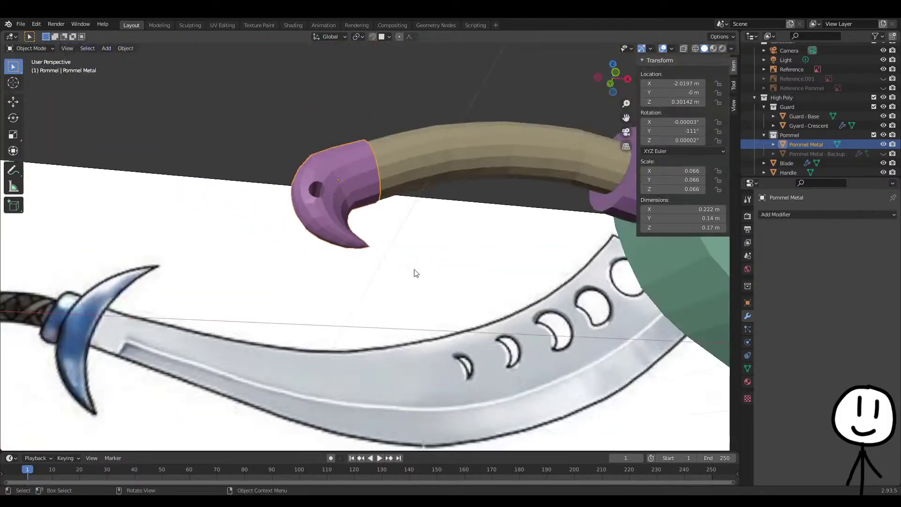
key(Tab)
scroll(397, 260, up, 12)
middle_drag(394, 237, 348, 277)
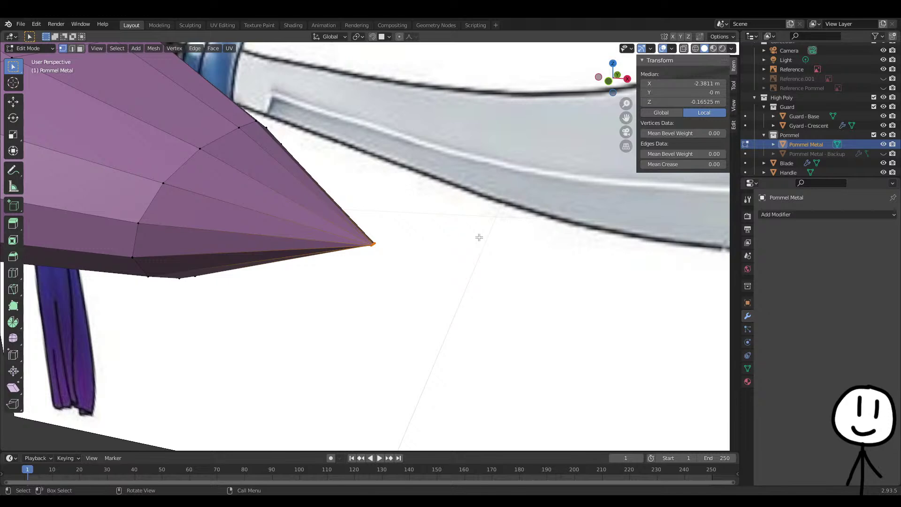
scroll(318, 247, down, 8)
key(Tab)
Add a Subdivision modifier to the pommel metal and examine the smoothed hole and hook
middle_drag(444, 269, 465, 265)
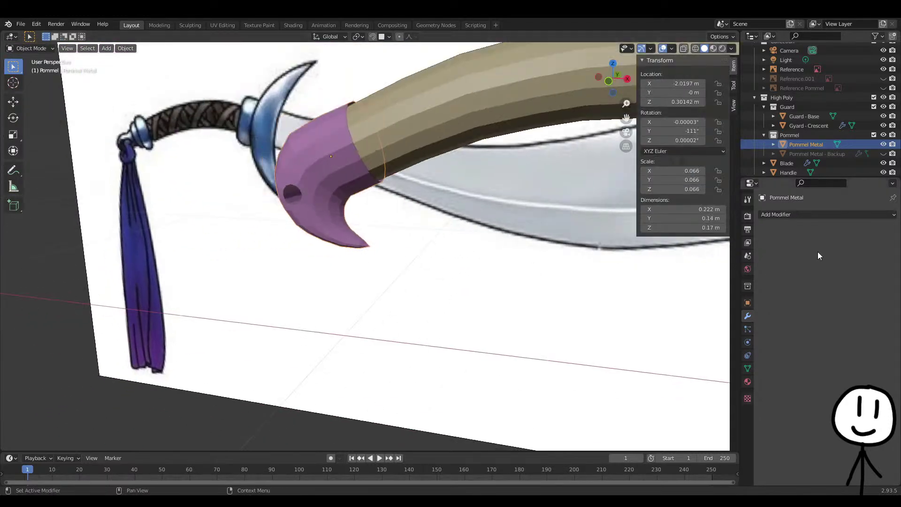
click(798, 214)
click(740, 383)
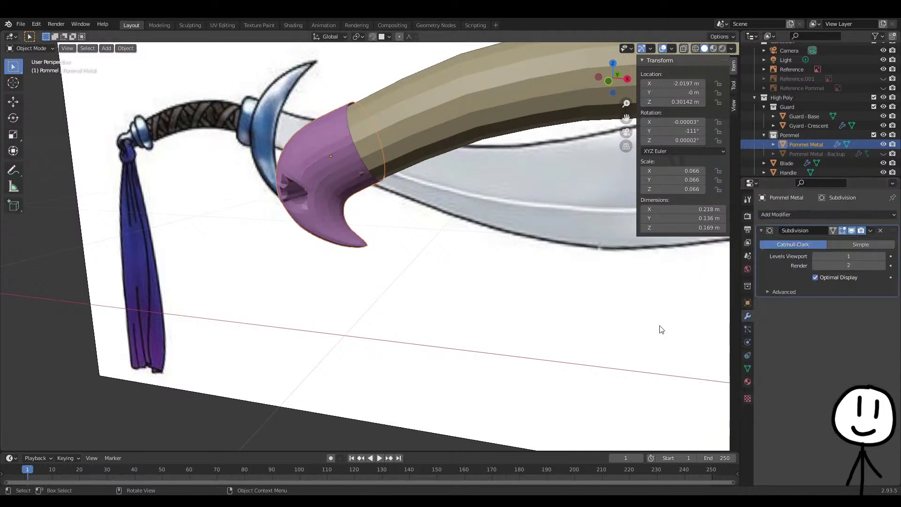
scroll(382, 249, up, 10)
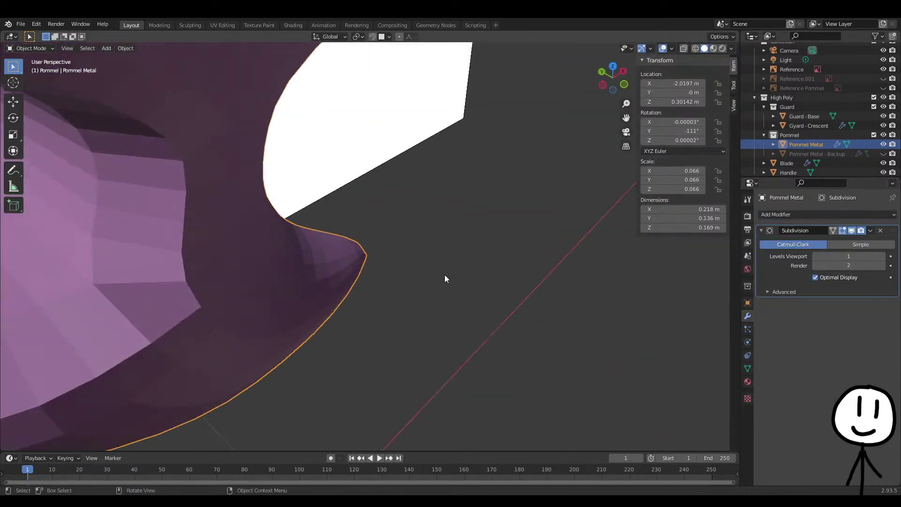
scroll(444, 275, down, 7)
middle_drag(494, 280, 444, 255)
Add a loop cut inside the pommel's hole and slide it close to the near rim
key(Tab)
scroll(253, 211, up, 4)
shift+middle_drag(263, 198, 238, 243)
key(ctrl+r)
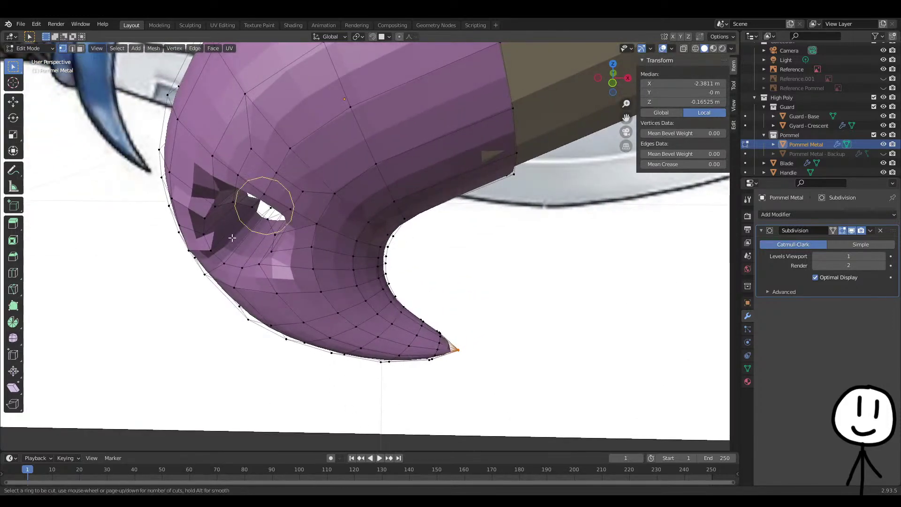
click(235, 237)
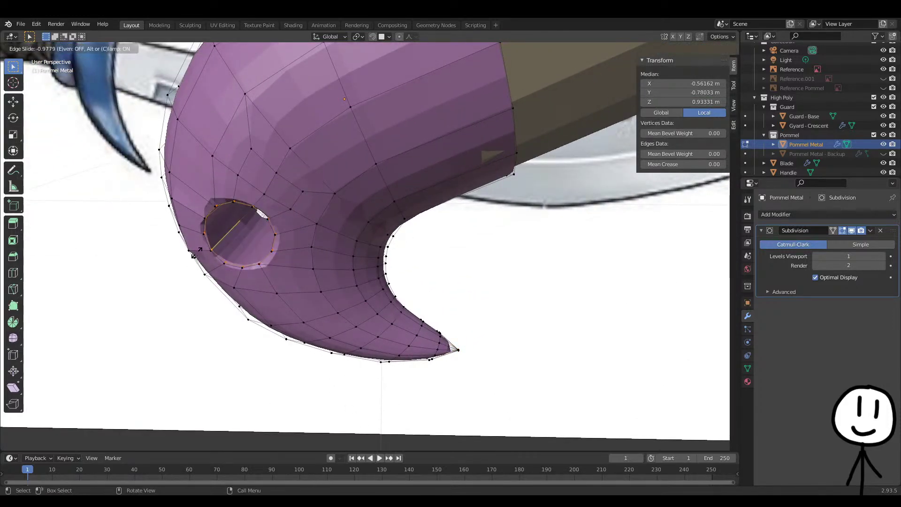
click(197, 251)
Add a second loop cut inside the hole near its opposite rim, with a slide factor of 0.837
middle_drag(197, 251, 339, 159)
click(259, 212)
middle_drag(348, 194, 294, 219)
key(ctrl+r)
key(Escape)
Try to cut a support edge around the hole's outer rim with the Knife tool
key(k)
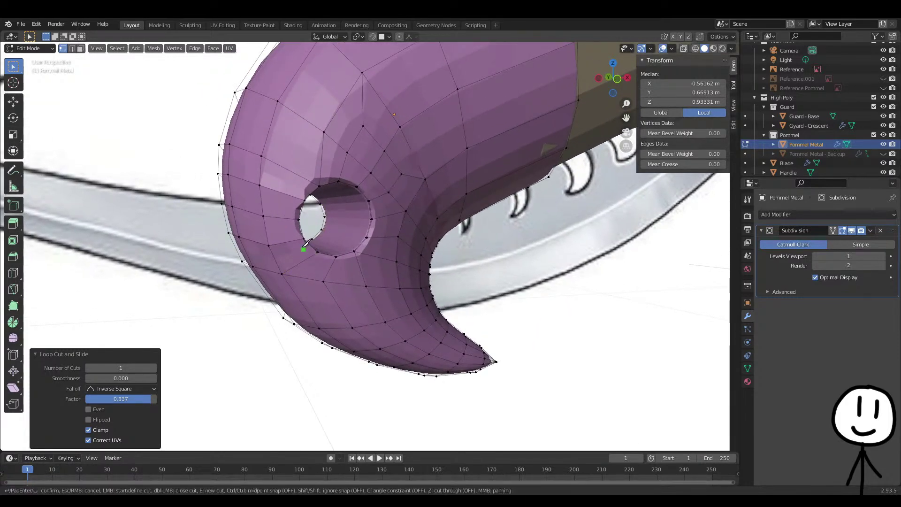
click(299, 199)
click(315, 183)
key(Return)
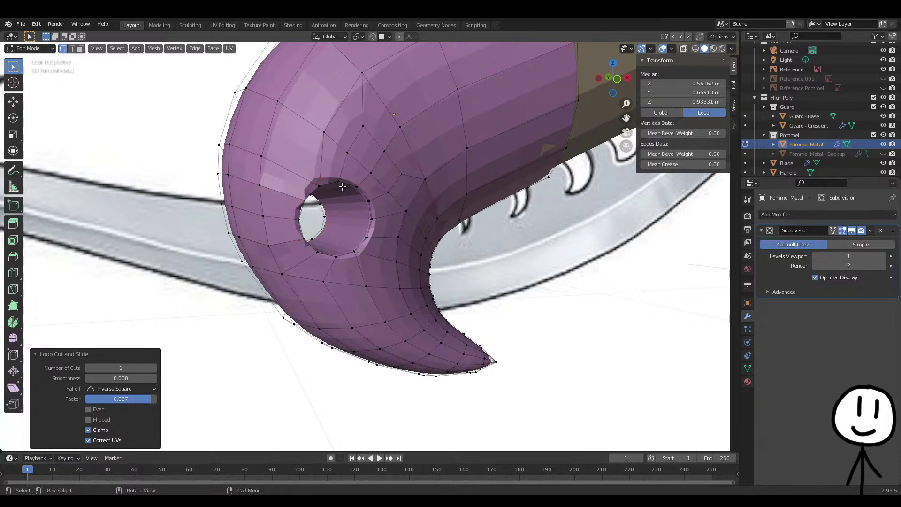
Undo the loop cuts in the hole and the Subdivision modifier on the pommel metal
scroll(325, 215, up, 3)
middle_drag(325, 214, 327, 146)
click(326, 147)
scroll(331, 151, up, 2)
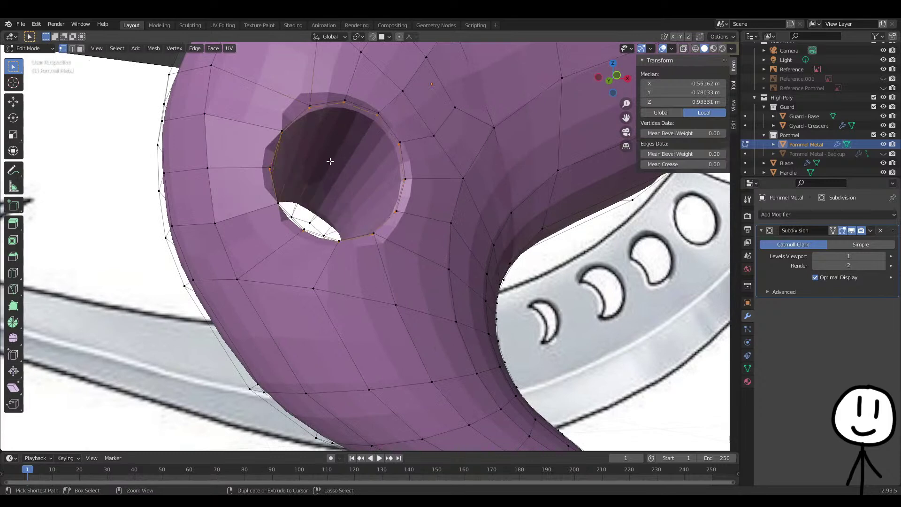
key(Tab)
key(ctrl+x)
scroll(354, 201, down, 5)
middle_drag(354, 201, 501, 267)
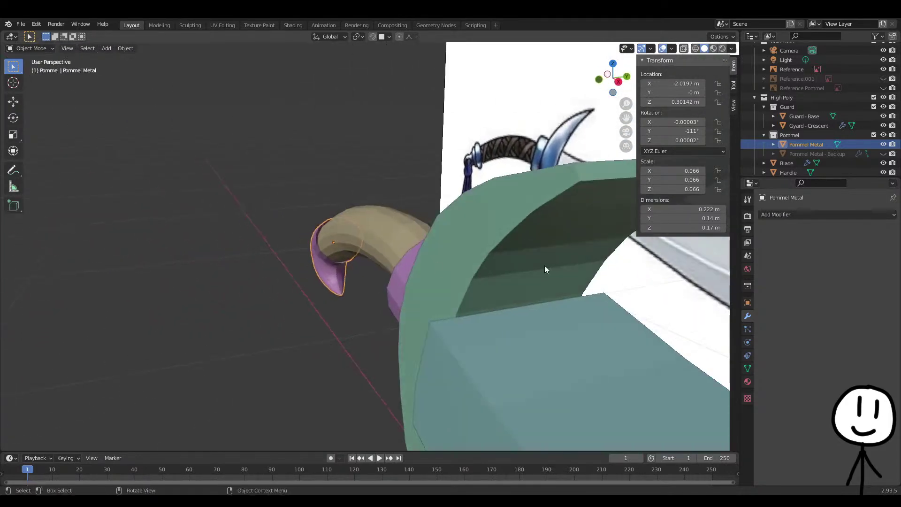
Examine the pommel's mesh from the handle side, and the whole sword beside the reference
middle_drag(272, 237, 383, 176)
scroll(331, 229, up, 4)
key(Tab)
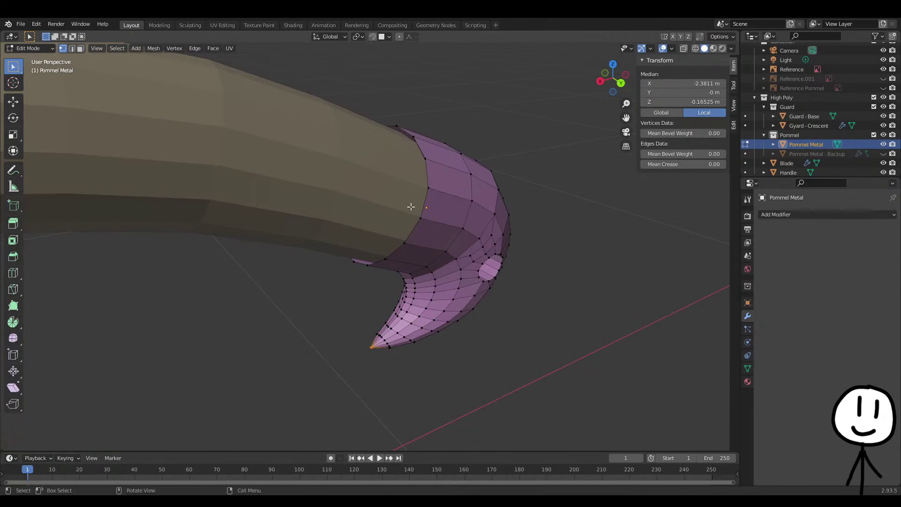
key(Tab)
scroll(310, 235, down, 3)
middle_drag(310, 235, 239, 256)
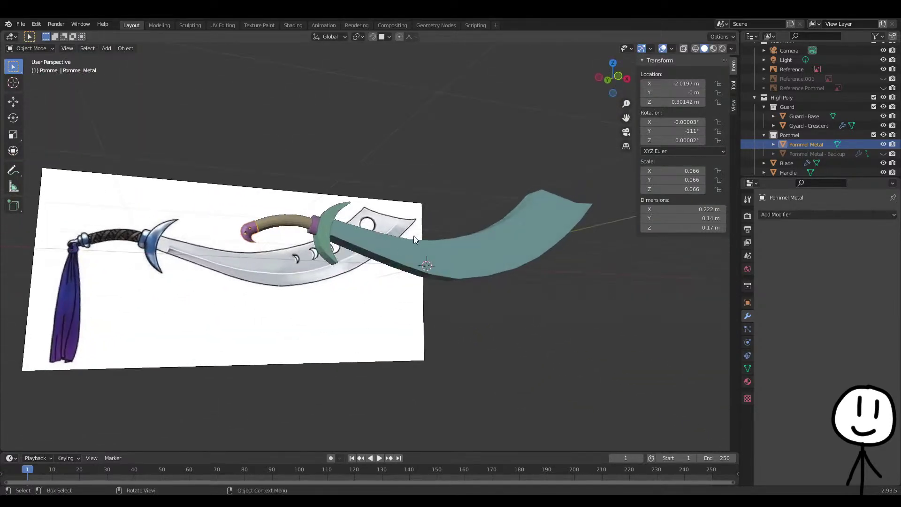
Select the blade and compare the blade, guard and handle with the reference image from several sides
click(443, 265)
middle_drag(471, 277, 322, 333)
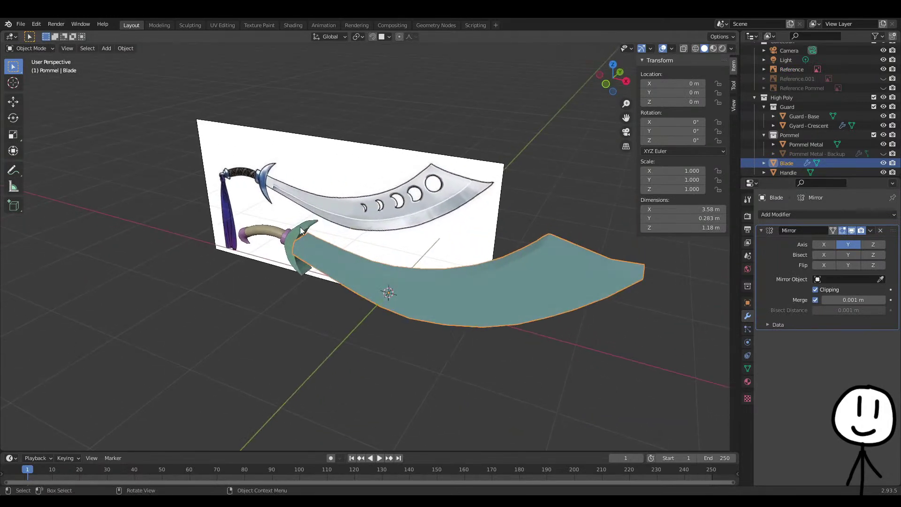
click(301, 232)
middle_drag(278, 250, 341, 311)
middle_drag(579, 308, 314, 215)
click(474, 276)
middle_drag(387, 261, 417, 177)
shift+middle_drag(233, 251, 426, 252)
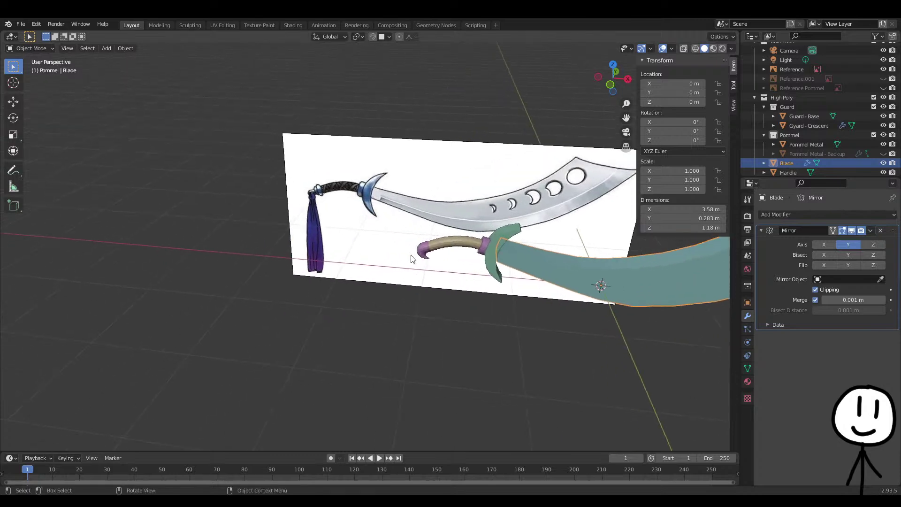
scroll(374, 232, up, 3)
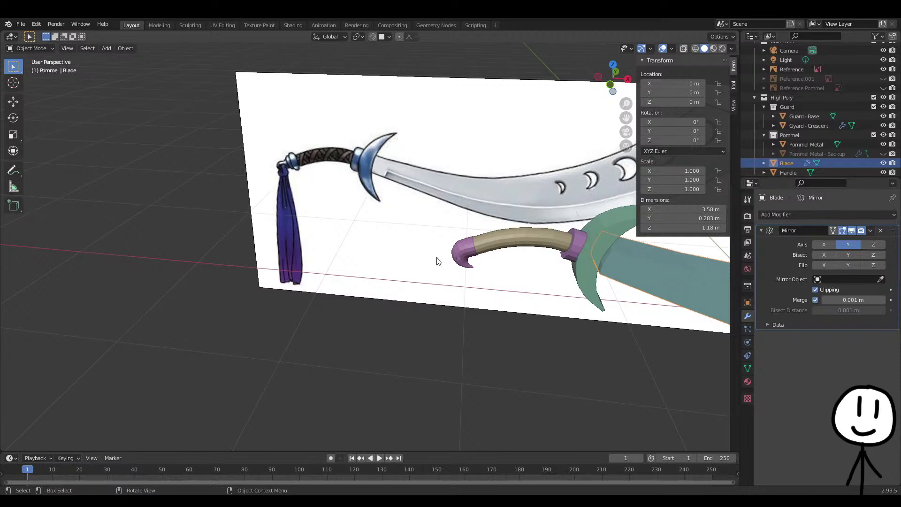
scroll(460, 261, down, 1)
middle_drag(546, 276, 397, 170)
key(Tab)
middle_drag(507, 282, 372, 311)
key(g)
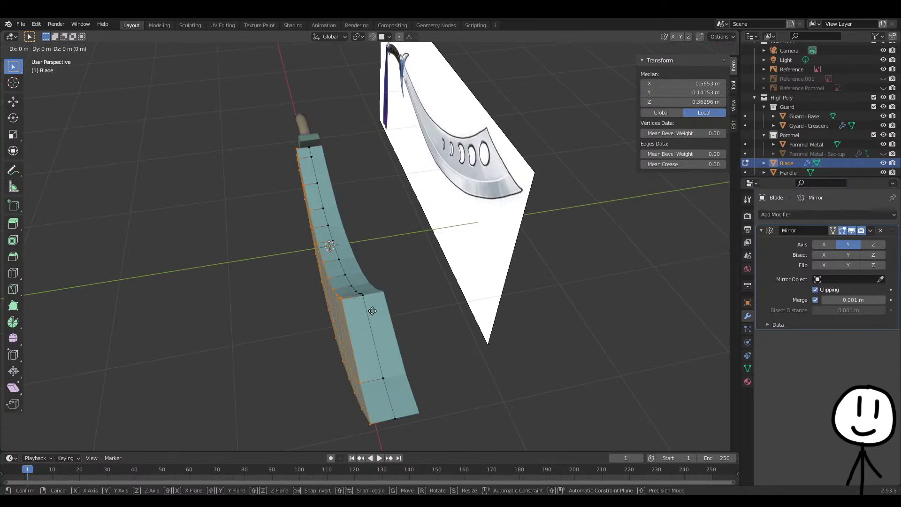
key(Escape)
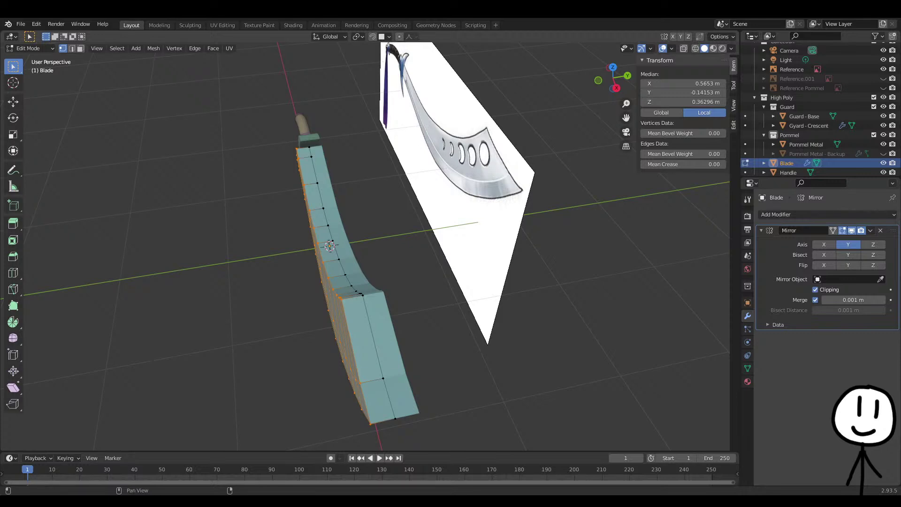
Leave mesh editing and add the close-up photo of a real sword's guard and blade as an image object
middle_drag(397, 299, 397, 259)
key(shift+a)
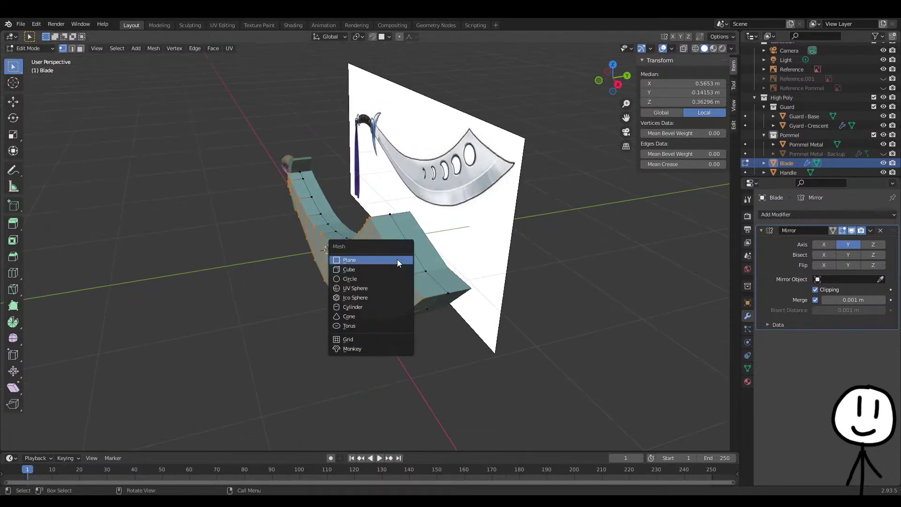
key(Tab)
key(shift+a)
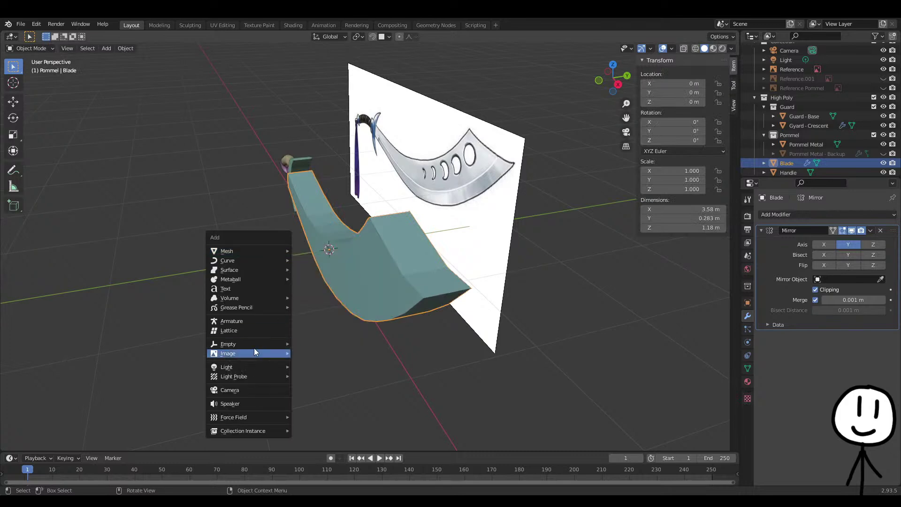
mouse_move(252, 353)
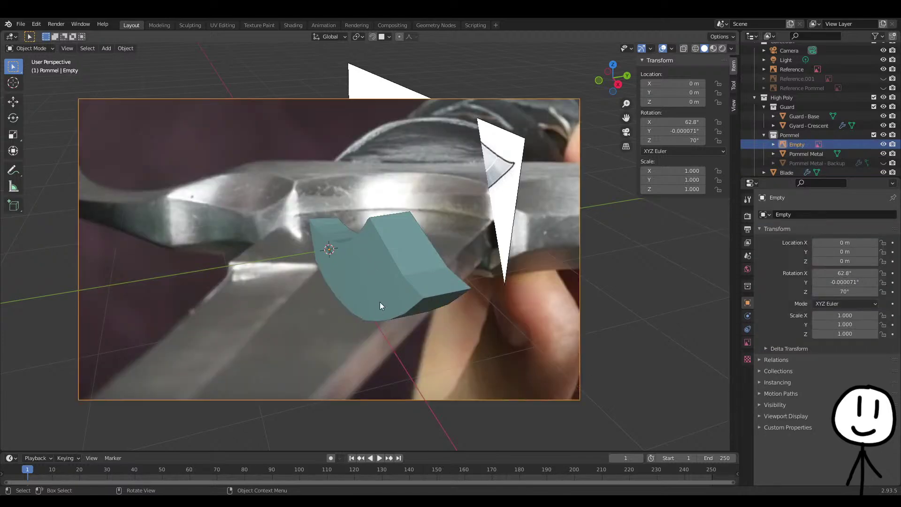
Set the close-up photo's rotation to 90° on X, 0° on Y and 0° on Z
scroll(379, 303, down, 5)
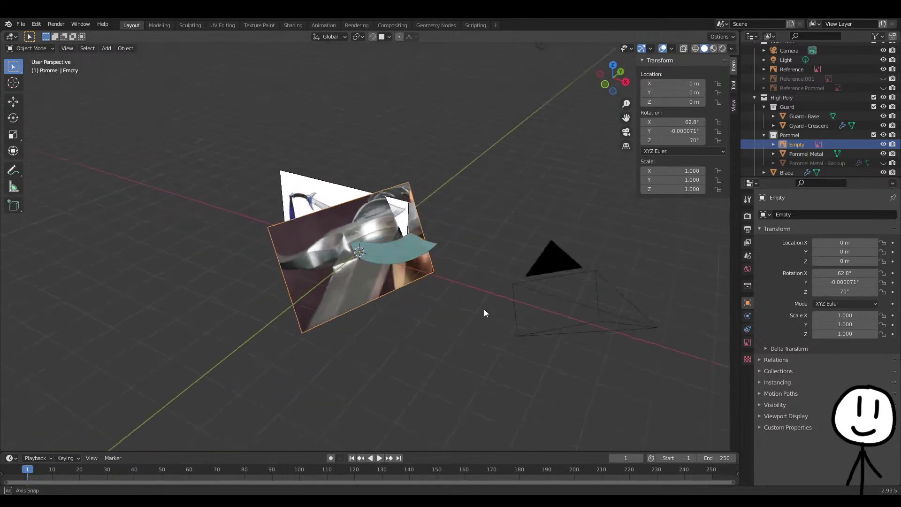
key(KP_1)
key(n)
key(n)
click(680, 122)
text(90)
key(Return)
click(678, 131)
text(0)
key(Return)
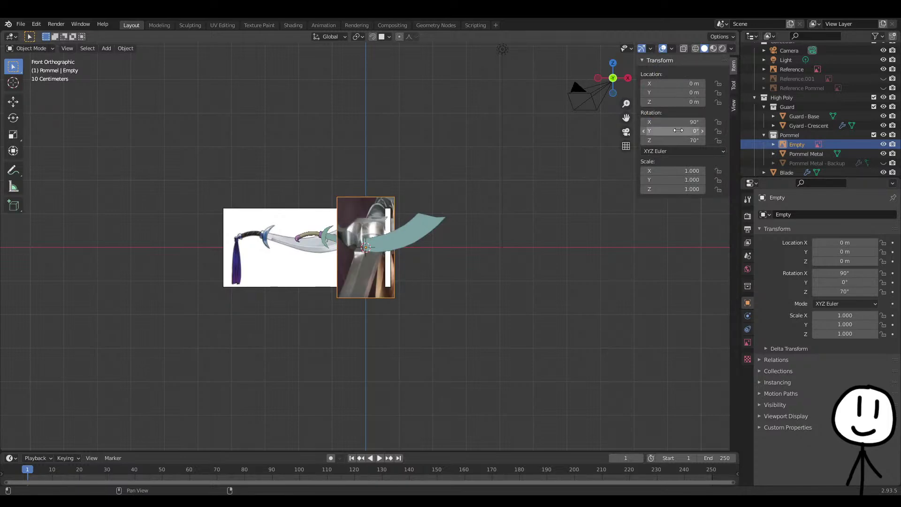
click(679, 140)
text(0)
key(Return)
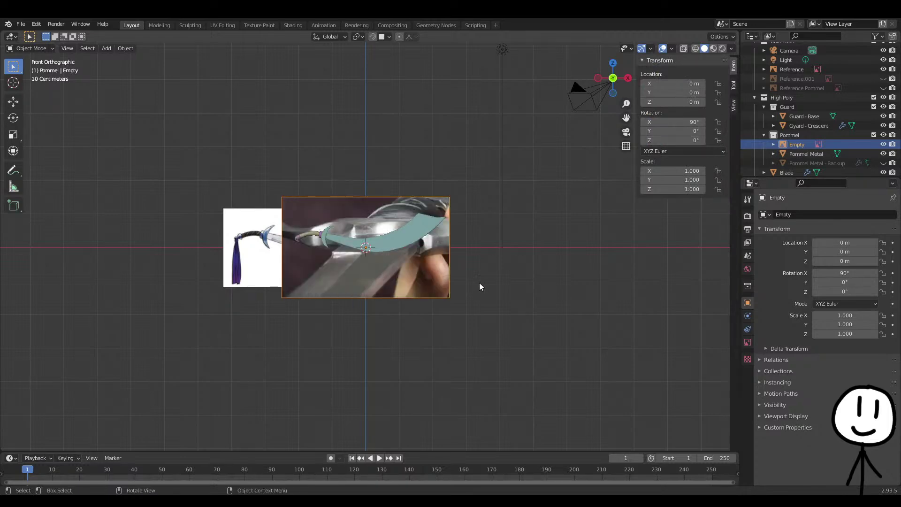
Move the close-up photo 1.571 m along Y and 3.4347 m along X, beside the sword reference
middle_drag(481, 285, 386, 337)
key(g)
key(y)
click(439, 348)
middle_drag(438, 348, 545, 334)
key(g)
key(x)
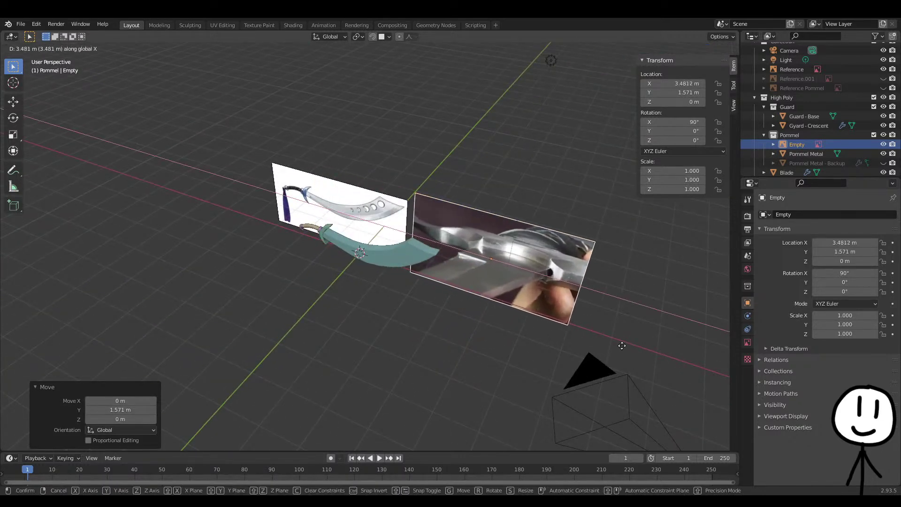
click(619, 345)
Deselect everything and examine the blade's thickness and bevels in the close-up photo
scroll(619, 345, up, 4)
middle_drag(612, 324, 441, 266)
middle_drag(505, 281, 525, 290)
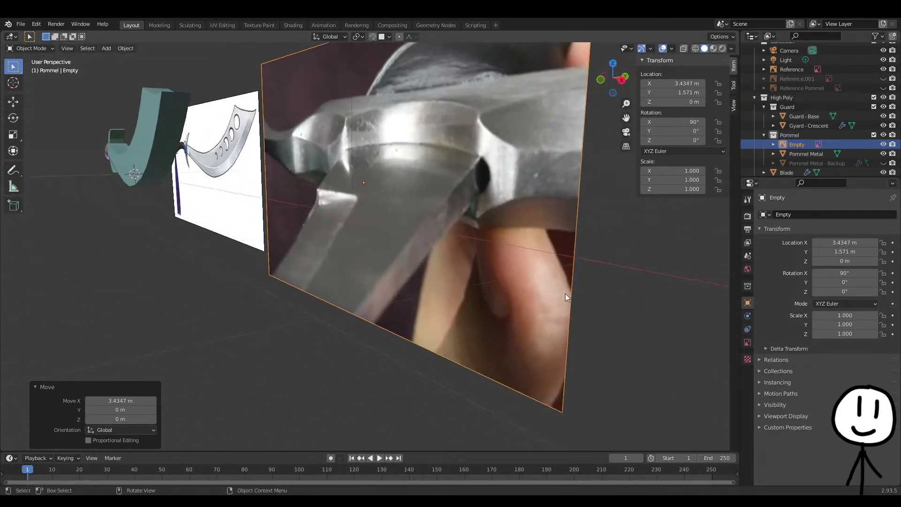
key(alt+a)
middle_drag(446, 235, 476, 225)
middle_drag(388, 194, 432, 184)
Select all vertices on the blade's outer side and move them inward along Y, thinning the blade to about 0.0386 m
click(339, 126)
middle_drag(339, 126, 346, 203)
key(Tab)
alt+click(326, 254)
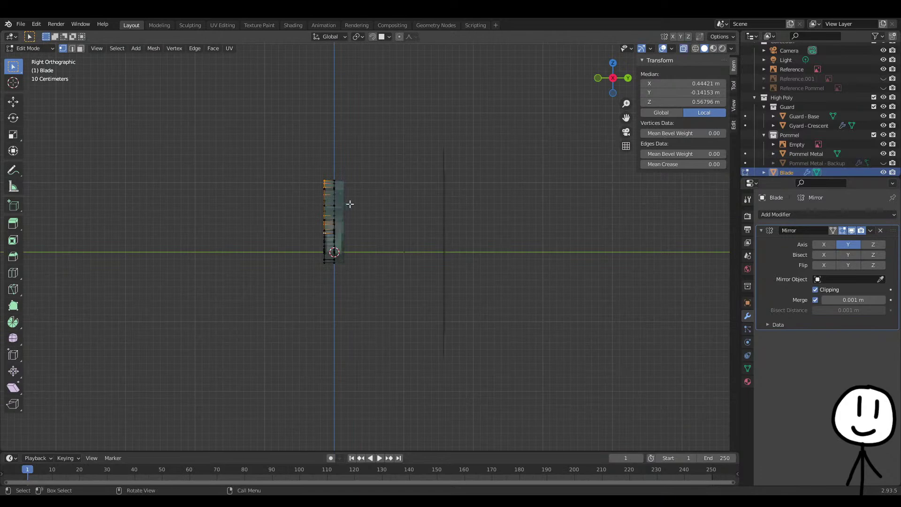
drag(303, 161, 328, 283)
middle_drag(326, 281, 402, 257)
key(g)
key(y)
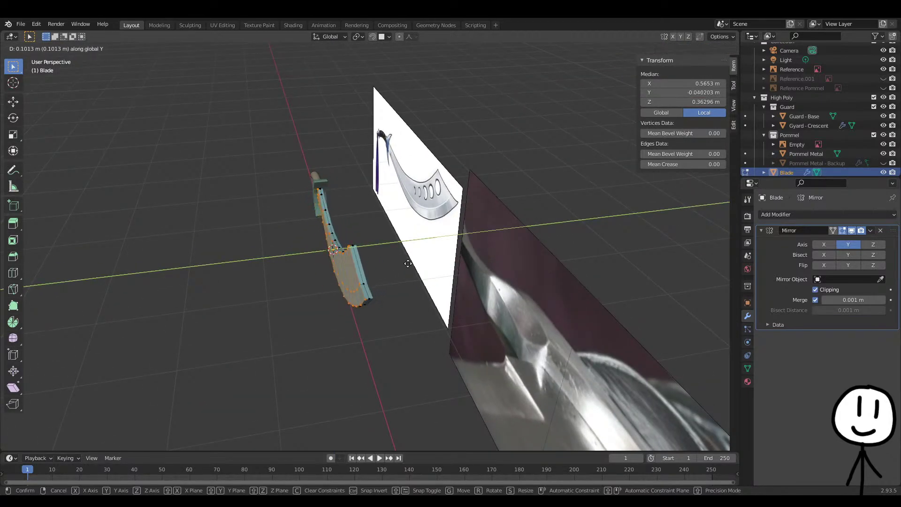
click(408, 264)
Examine the blade's thickness and compare it with the close-up photo and the guard
key(Tab)
middle_drag(354, 259, 373, 264)
scroll(324, 247, up, 4)
middle_drag(325, 247, 452, 248)
key(Tab)
key(Tab)
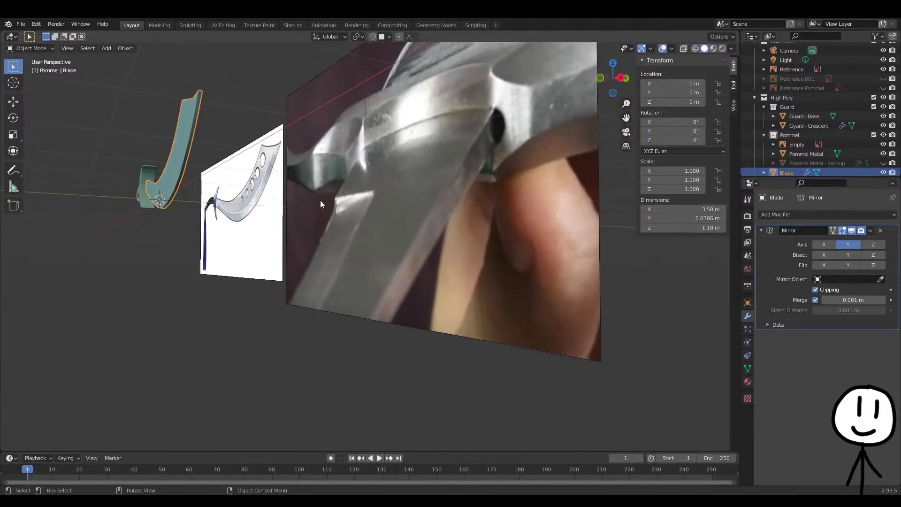
scroll(320, 200, down, 8)
scroll(304, 208, up, 8)
middle_drag(304, 208, 455, 306)
Move the blade's side vertices slightly outward along Y, to a median Y of about -0.025 m
key(Tab)
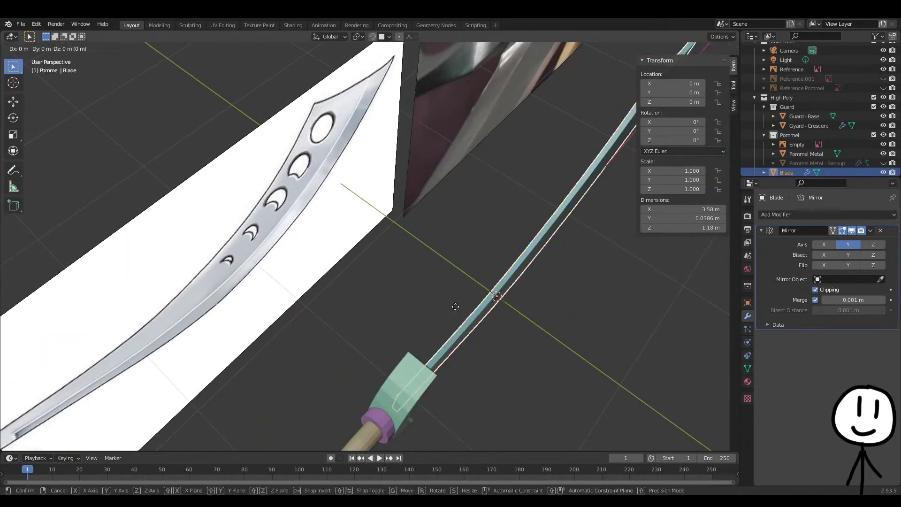
key(g)
key(y)
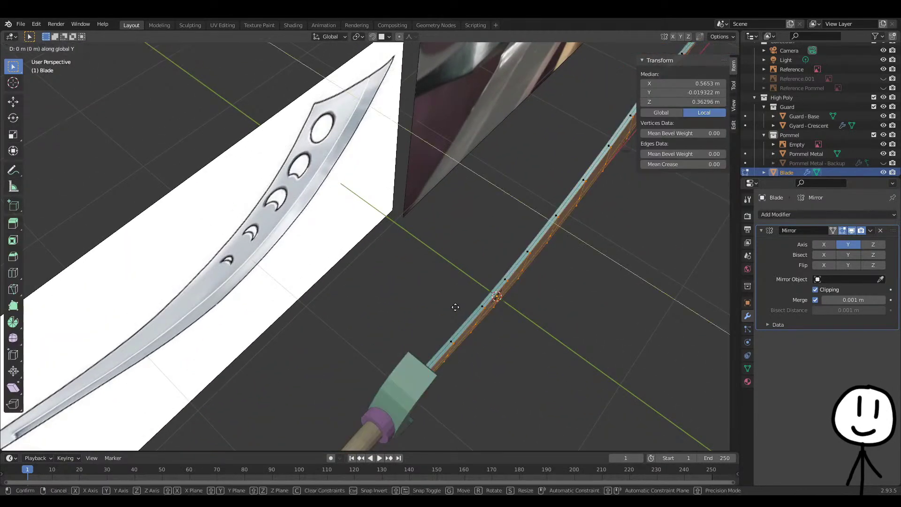
click(461, 312)
key(Tab)
Move the blade's side vertices slightly inward along Y, to a median Y of about -0.0226 m and a thickness of about 0.0453 m
middle_drag(463, 312, 515, 308)
key(Tab)
key(g)
key(y)
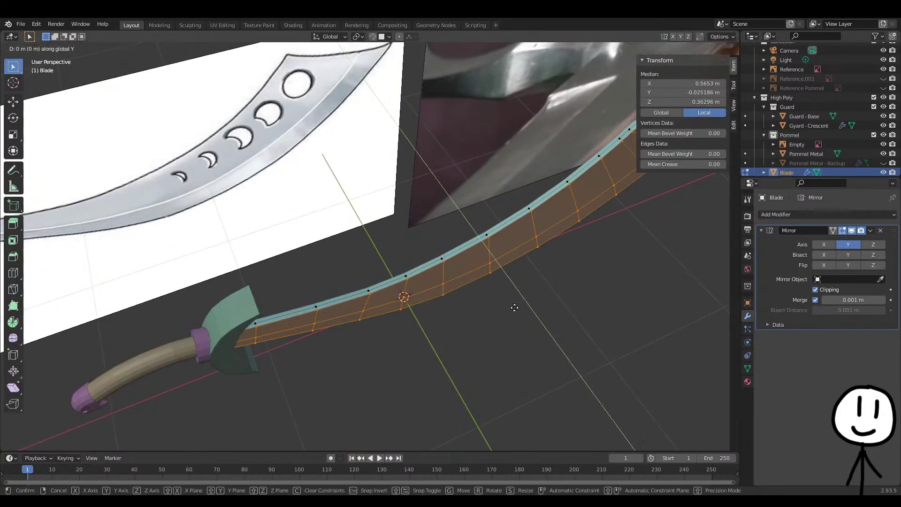
click(515, 307)
key(Tab)
Compare the blade's thickness and overall shape with the sword illustration and the close-up photo from several angles
middle_drag(512, 305, 351, 267)
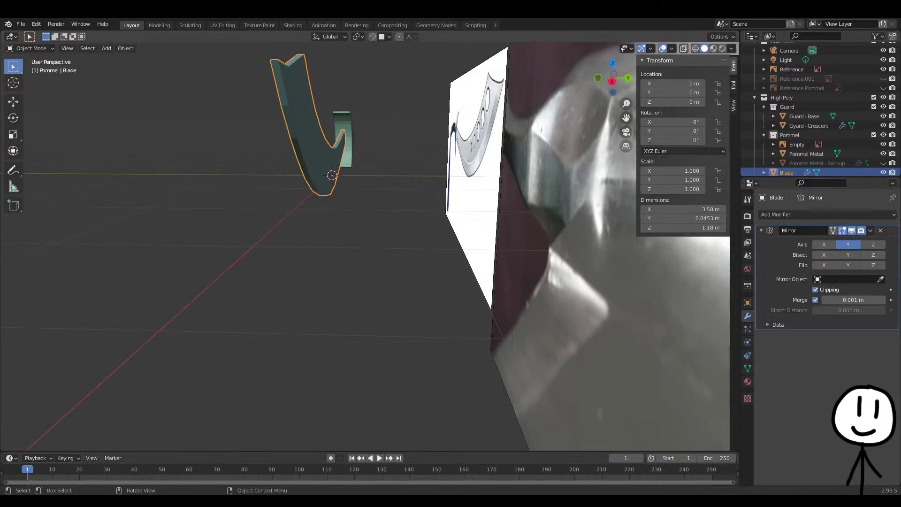
middle_drag(302, 241, 374, 308)
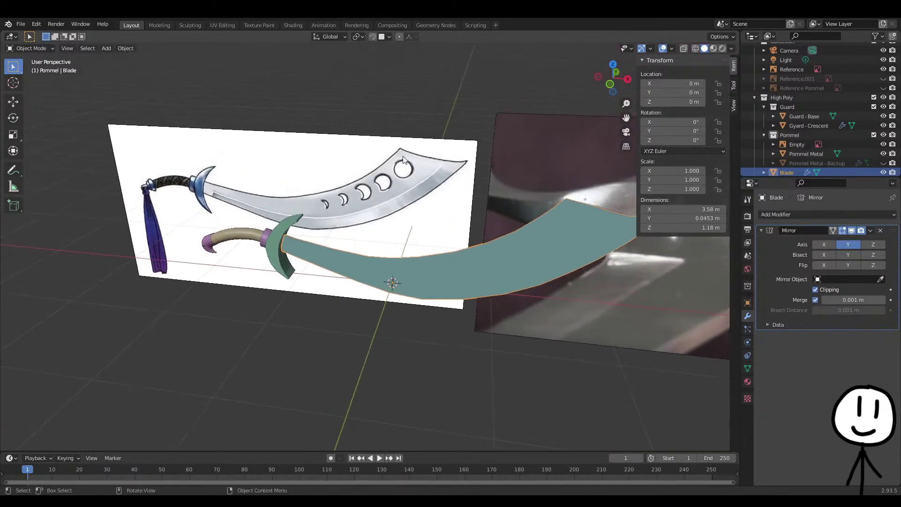
shift+middle_drag(403, 170, 394, 167)
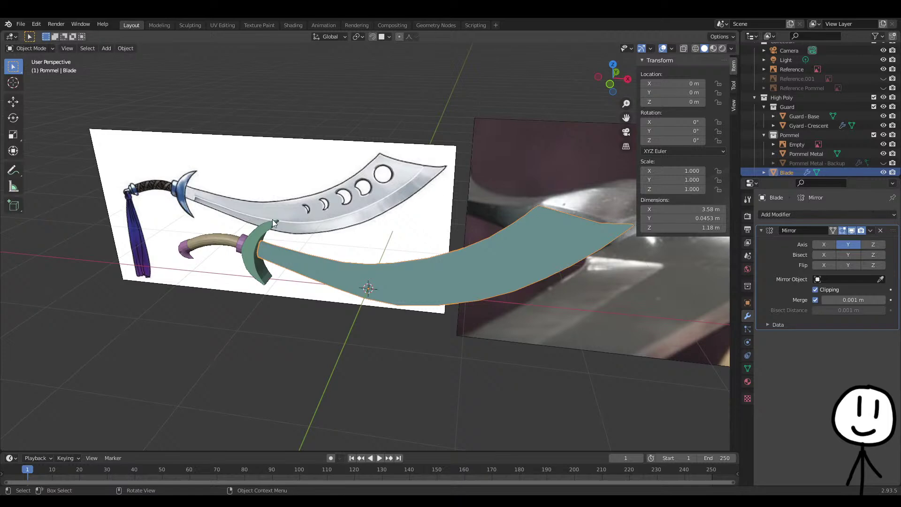
shift+middle_drag(387, 287, 447, 223)
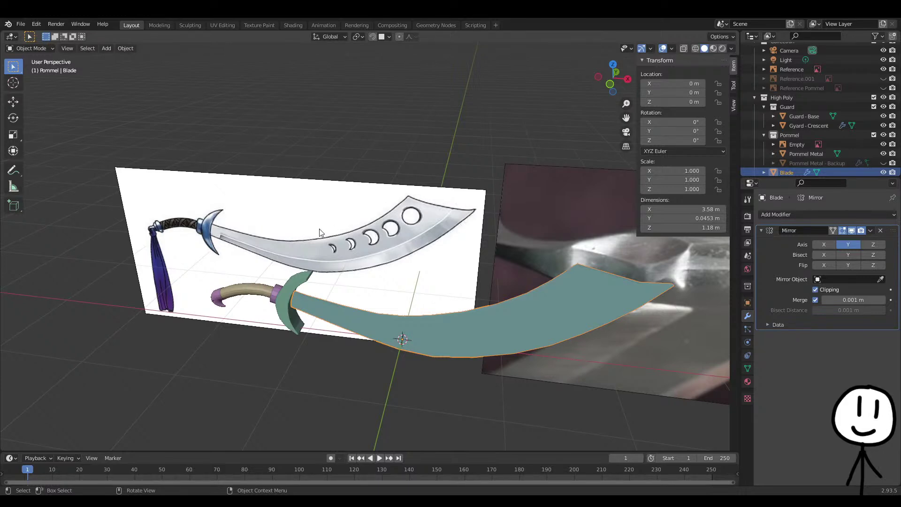
middle_drag(518, 325, 596, 380)
middle_drag(451, 274, 423, 291)
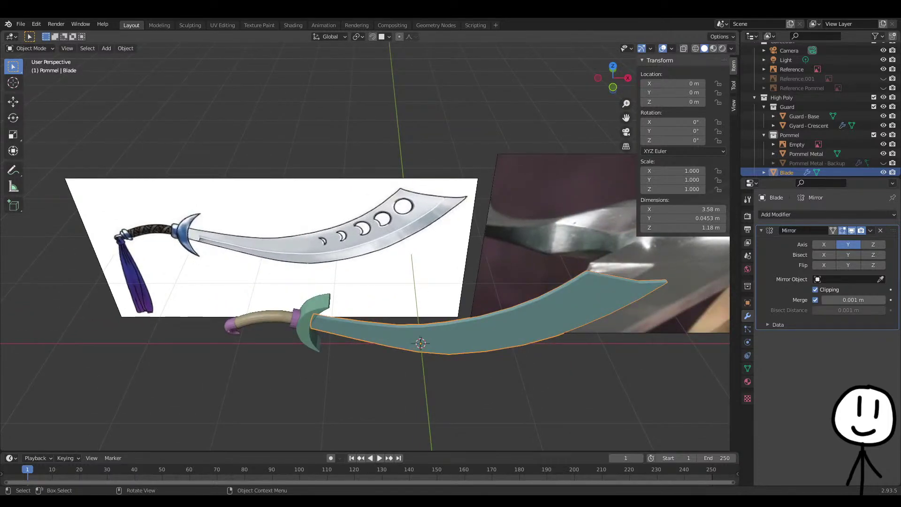
middle_drag(413, 317, 394, 313)
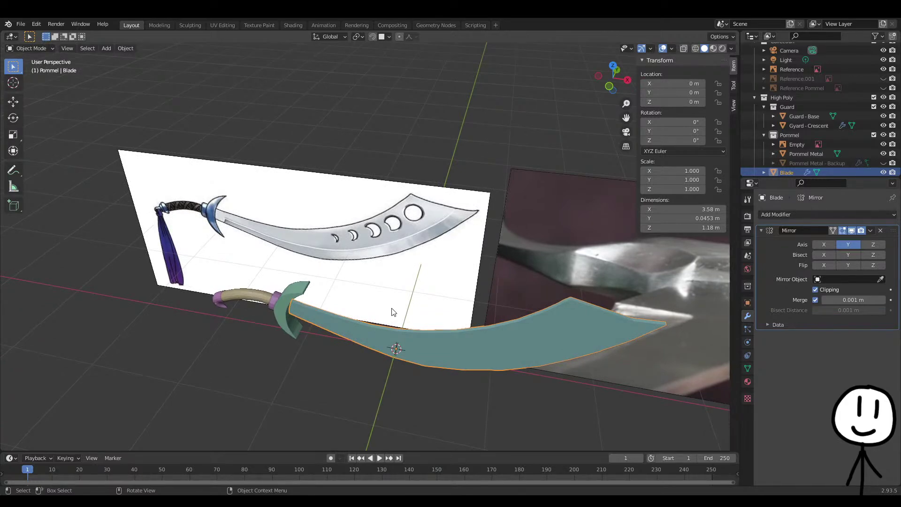
middle_drag(410, 267, 301, 212)
scroll(302, 217, up, 3)
middle_drag(338, 237, 330, 223)
middle_drag(312, 281, 327, 243)
Add a loop cut across the blade near the guard and slide it almost onto the neighbouring crosswise edge, at factor 0.974
key(Tab)
key(KP_1)
scroll(304, 255, down, 1)
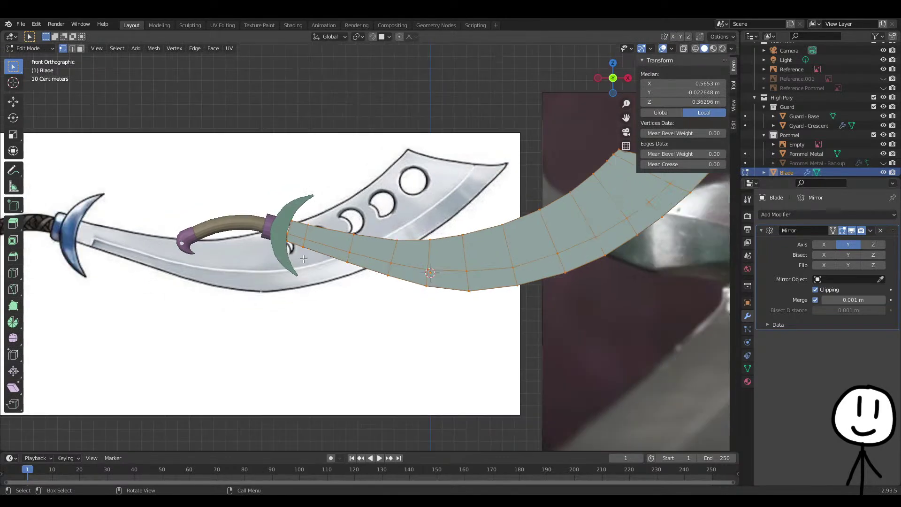
scroll(357, 260, up, 4)
middle_drag(356, 261, 360, 208)
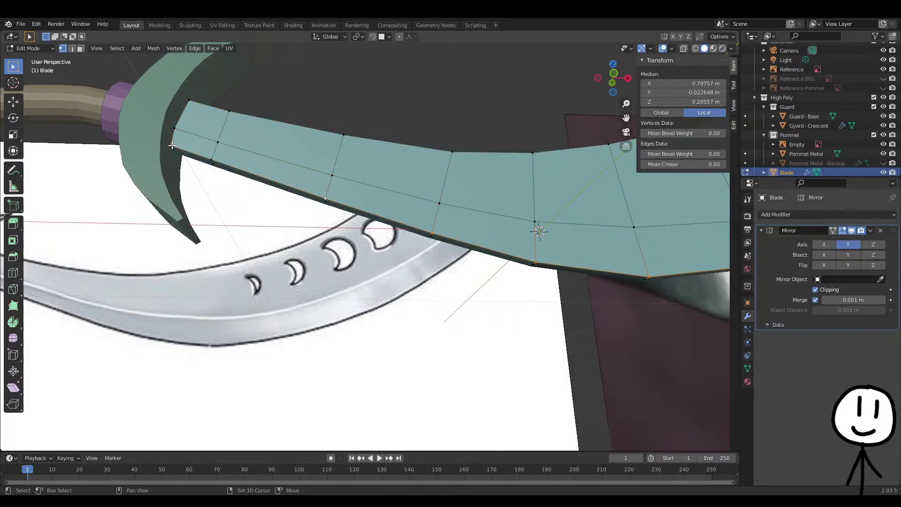
key(ctrl+r)
click(227, 145)
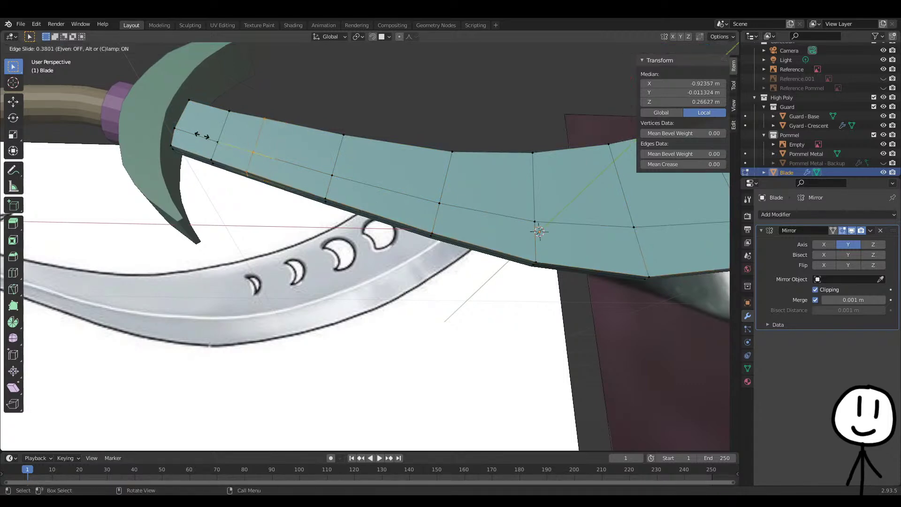
click(173, 122)
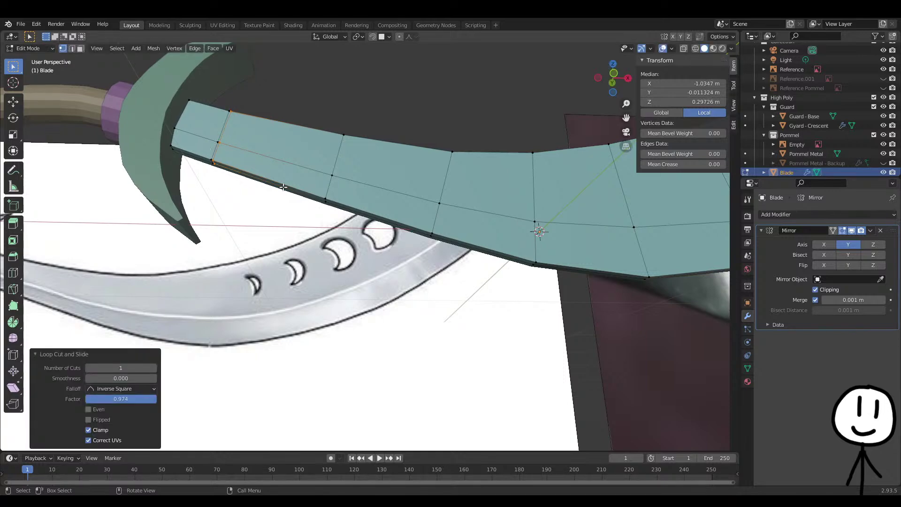
Select the blade's lower side edge beyond the cut near the guard and move it inward about 0.0172 m along Y
alt+click(311, 190)
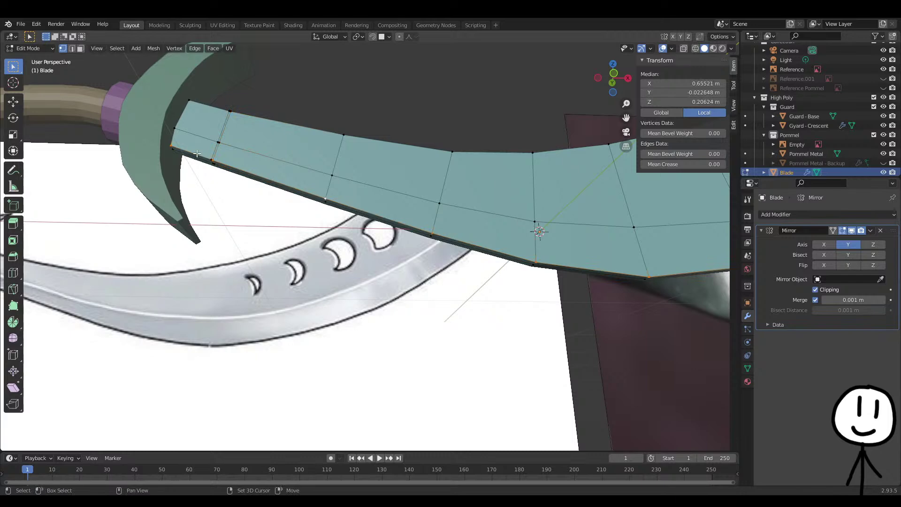
key(g)
middle_drag(368, 193, 651, 216)
key(y)
right_click(363, 214)
key(g)
key(y)
click(582, 266)
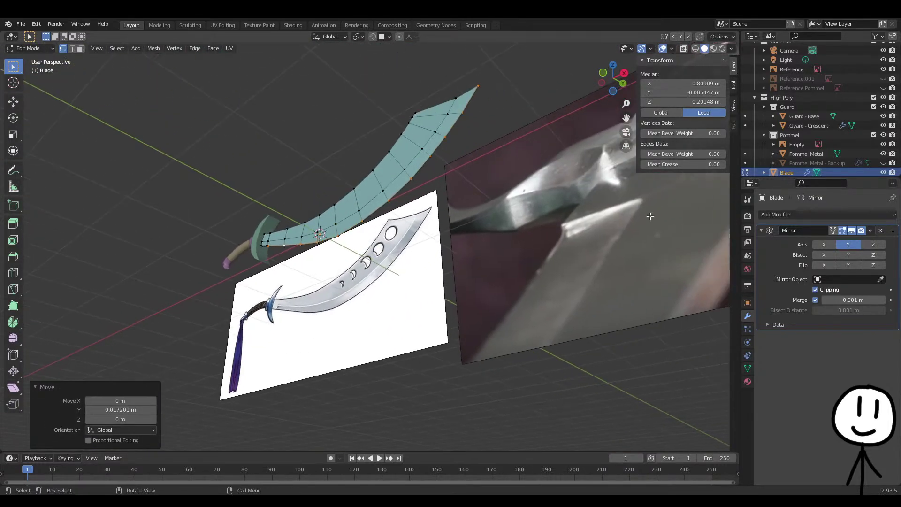
Examine the cutting-edge bevel and the step it forms beside the guard, with and without the mesh wireframe
scroll(235, 231, up, 5)
shift+middle_drag(243, 231, 471, 256)
scroll(470, 258, up, 4)
middle_drag(508, 228, 446, 239)
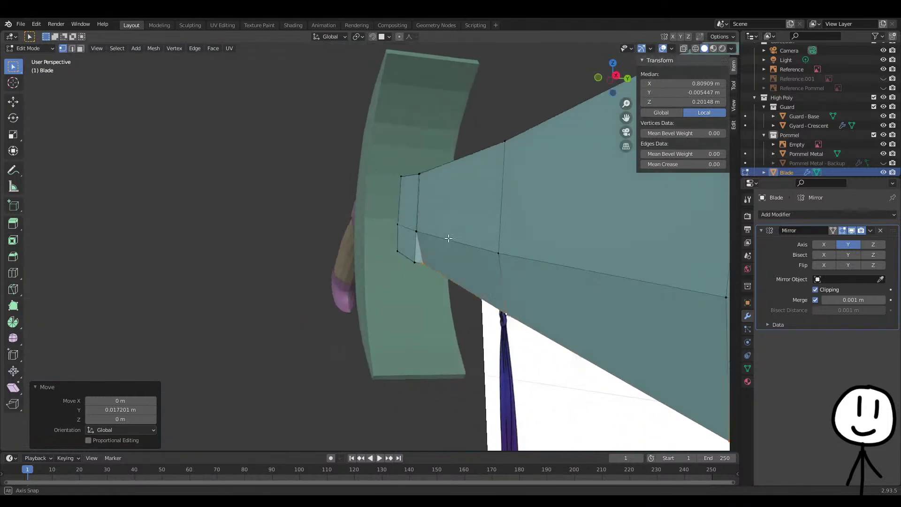
key(Tab)
key(Tab)
key(Tab)
key(Tab)
key(Tab)
key(Tab)
key(Tab)
key(Tab)
key(Tab)
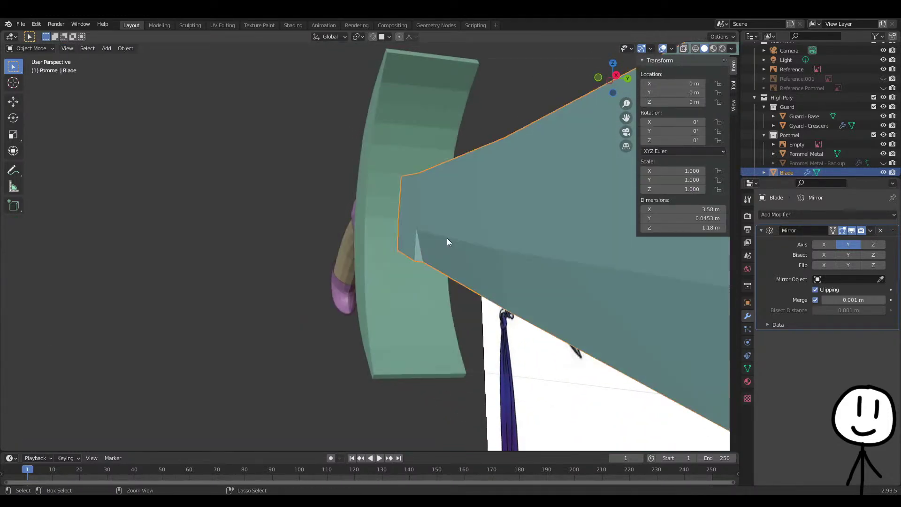
key(Tab)
middle_drag(450, 232, 476, 260)
Select all of the blade's vertices and move them about 0.0081 m inward along Y to thin the blade
key(a)
middle_drag(525, 279, 513, 297)
key(g)
key(y)
click(513, 296)
key(g)
key(y)
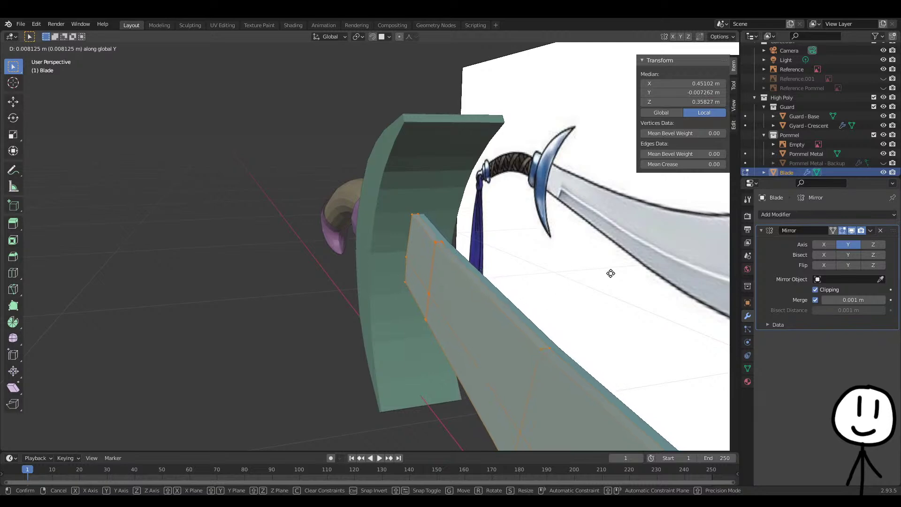
click(609, 272)
Select the lower side edge beyond the guard and move it inward along Y, to a median Y of about -0.0019 m
key(Tab)
middle_drag(499, 305, 501, 219)
key(Tab)
click(480, 206)
middle_drag(498, 228, 500, 281)
key(g)
key(y)
click(568, 295)
middle_drag(448, 301, 363, 287)
scroll(363, 287, up, 7)
middle_drag(508, 266, 493, 258)
key(g)
key(y)
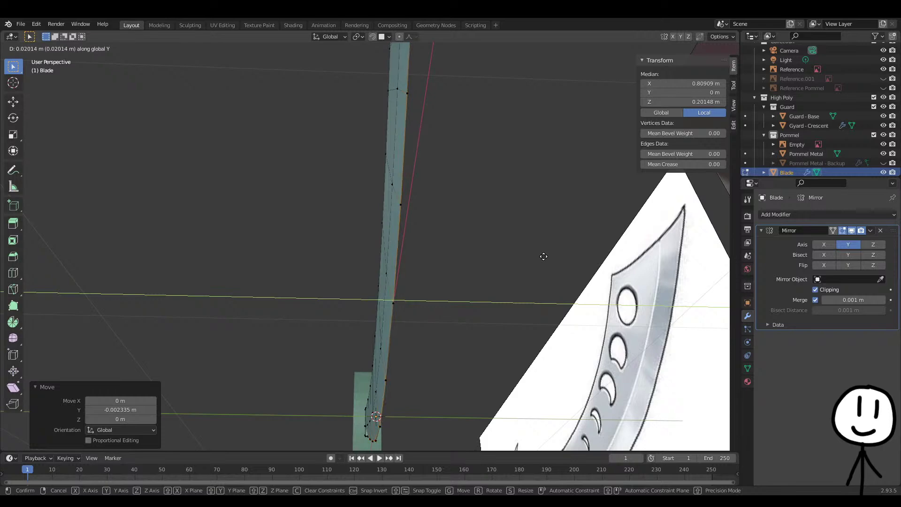
click(529, 255)
middle_drag(529, 255, 445, 193)
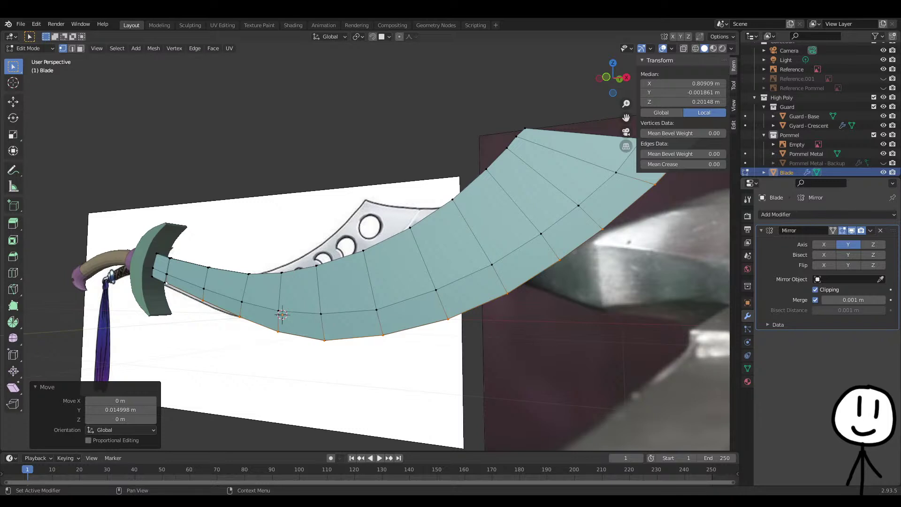
Select the centre line of the cutting edge, excluding the section by the guard, and lower it about 0.0018 m along Z
middle_drag(495, 311, 497, 258)
scroll(432, 258, up, 8)
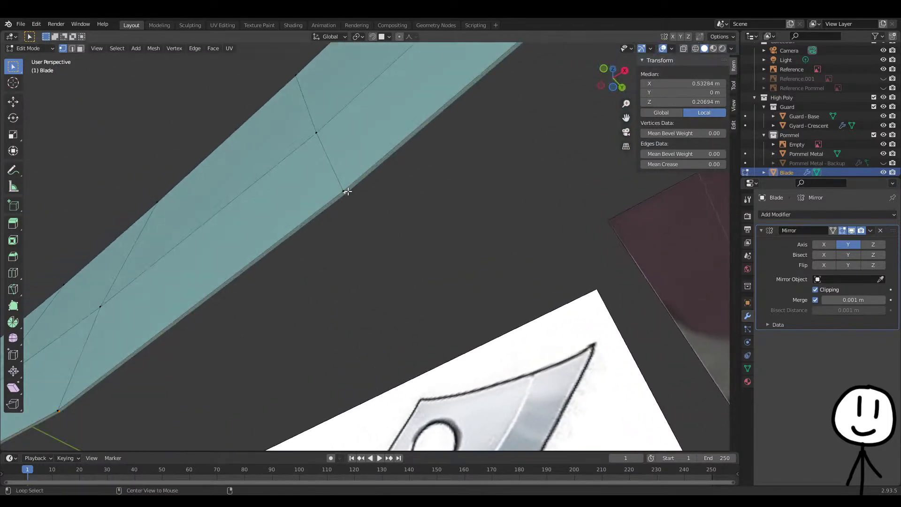
alt+click(348, 191)
scroll(330, 255, down, 7)
middle_drag(286, 274, 334, 255)
middle_drag(160, 146, 248, 261)
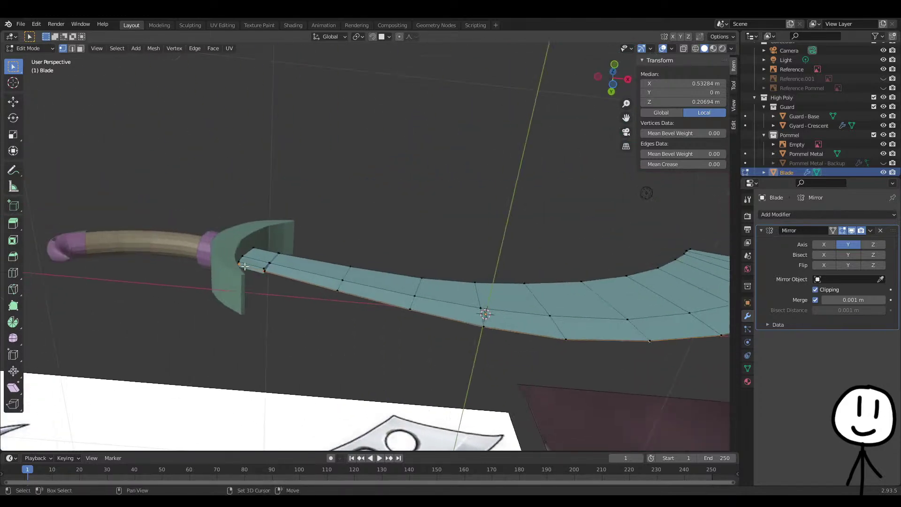
scroll(253, 266, up, 7)
shift+middle_drag(169, 285, 429, 231)
scroll(562, 246, down, 3)
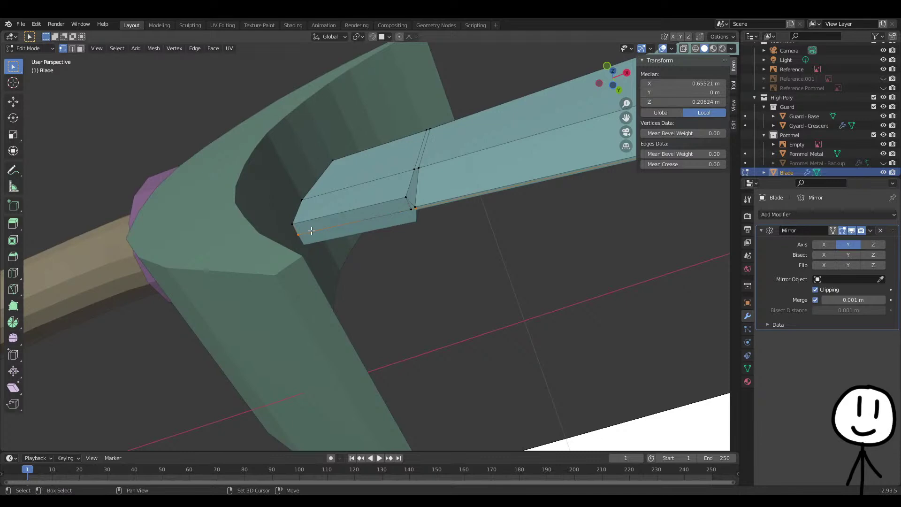
key(g)
key(y)
right_click(550, 251)
key(g)
key(z)
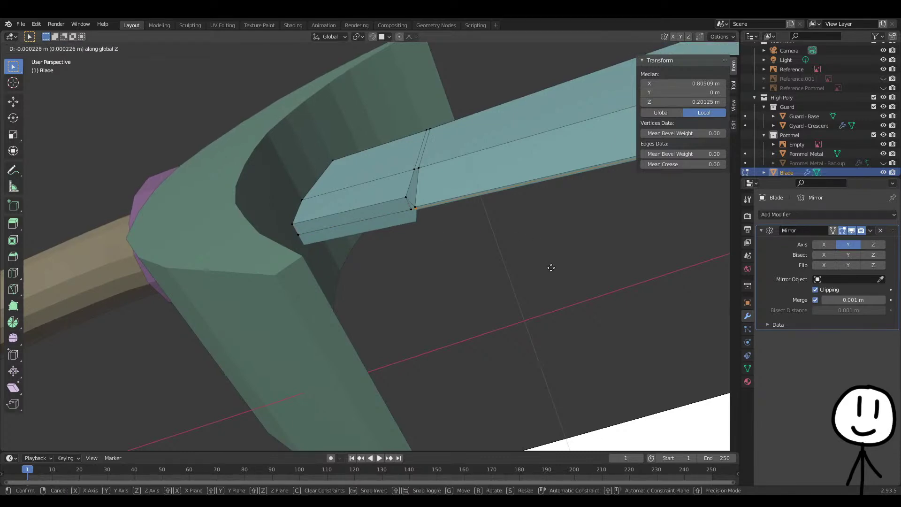
click(549, 386)
Lower the cutting edge's centre line further along Z, to a median Z of about 0.1972 m
middle_drag(549, 386, 546, 252)
key(g)
key(z)
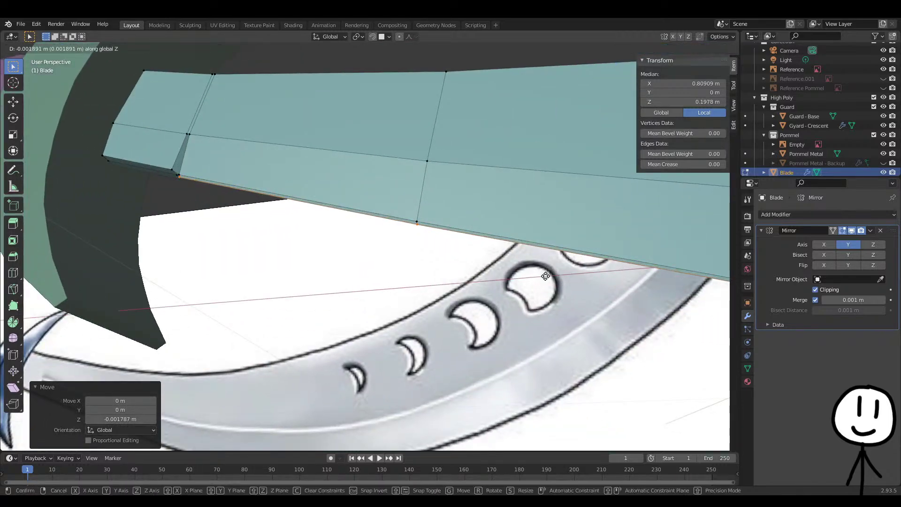
click(545, 284)
key(Tab)
scroll(536, 282, down, 5)
middle_drag(530, 275, 563, 280)
Add a Subdivision Surface modifier to the blade and set its viewport level to 2
key(Tab)
scroll(561, 265, up, 3)
key(Tab)
scroll(542, 284, down, 5)
click(798, 212)
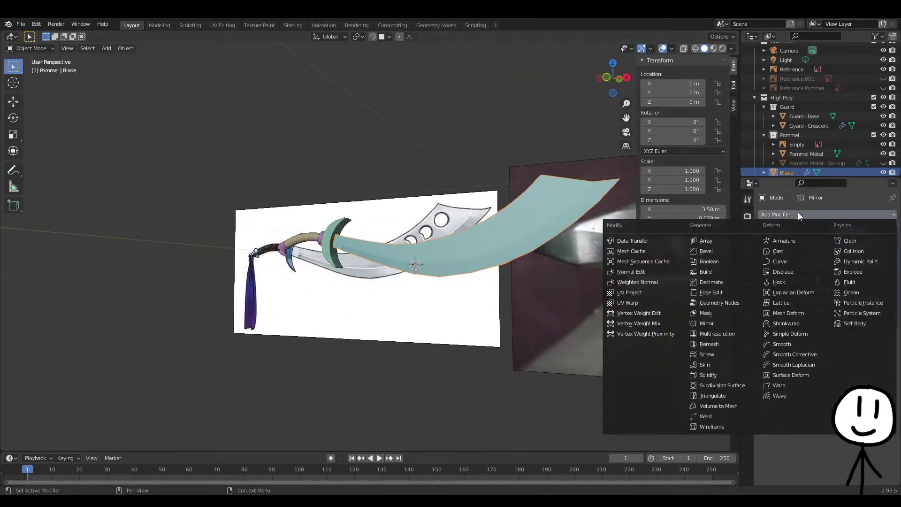
click(723, 387)
click(882, 364)
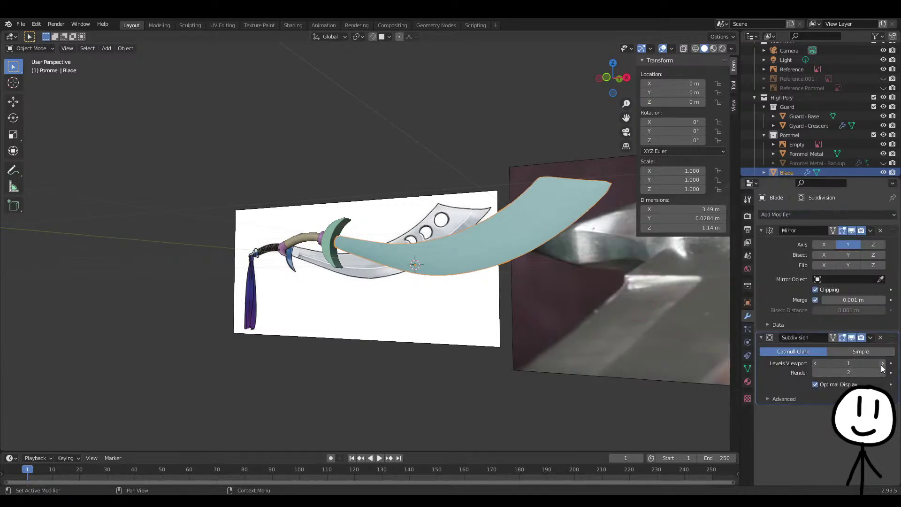
Try to add a lengthwise supporting loop cut, slid close to the blade's cutting edge
scroll(508, 240, up, 5)
key(Tab)
middle_drag(480, 257, 410, 224)
scroll(413, 223, up, 4)
key(ctrl+r)
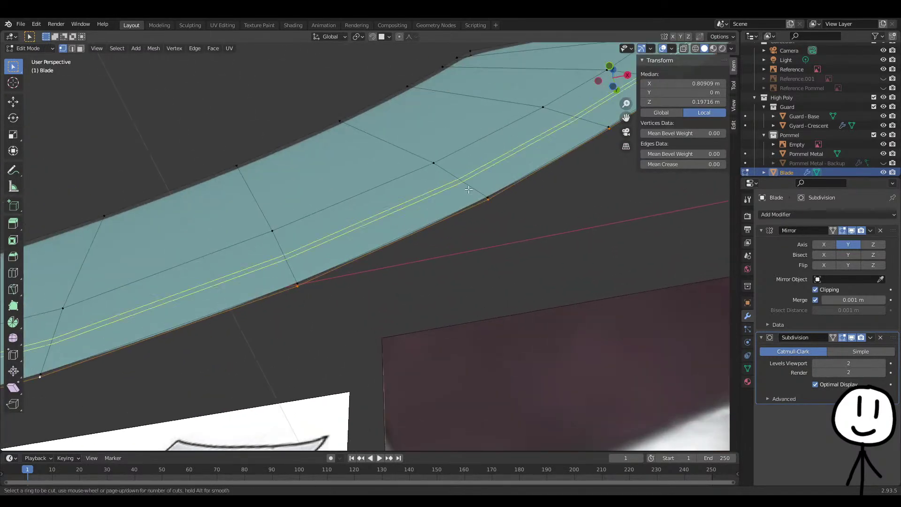
click(414, 223)
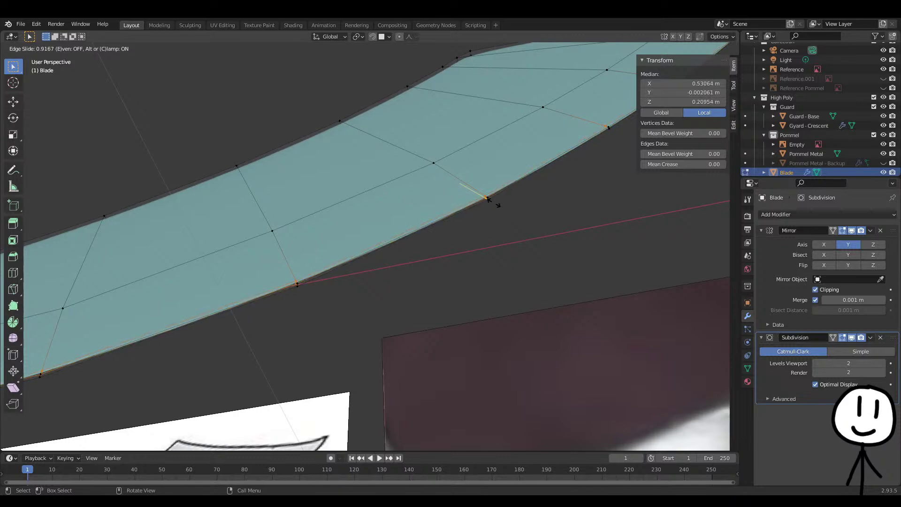
click(488, 199)
key(Tab)
middle_drag(486, 215, 483, 305)
key(Tab)
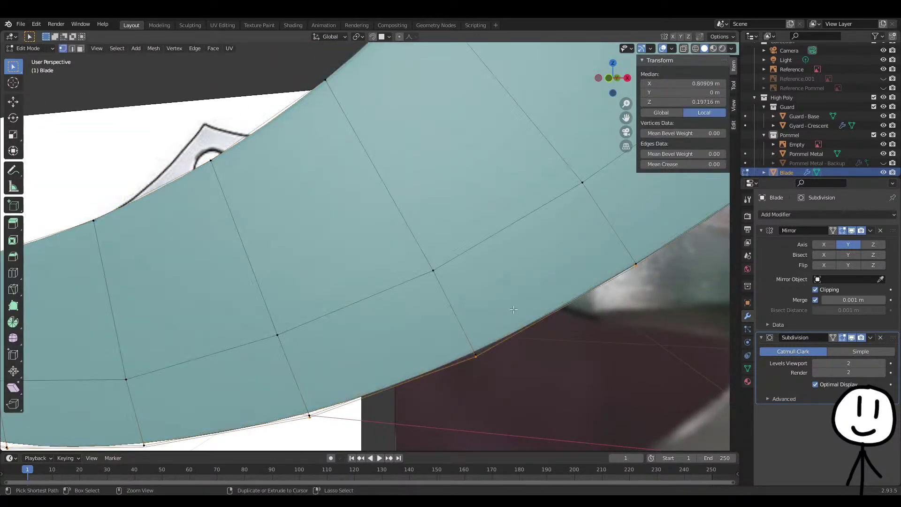
Remove the Subdivision modifier from the blade
key(Tab)
click(880, 338)
middle_drag(425, 256, 441, 271)
scroll(440, 272, down, 5)
middle_drag(393, 291, 461, 291)
scroll(459, 246, up, 4)
key(KP_1)
scroll(587, 285, up, 2)
middle_drag(587, 286, 495, 300)
Examine how the edge loops run along the blade's spine and around its flared end
key(Tab)
click(408, 266)
middle_drag(408, 265, 420, 334)
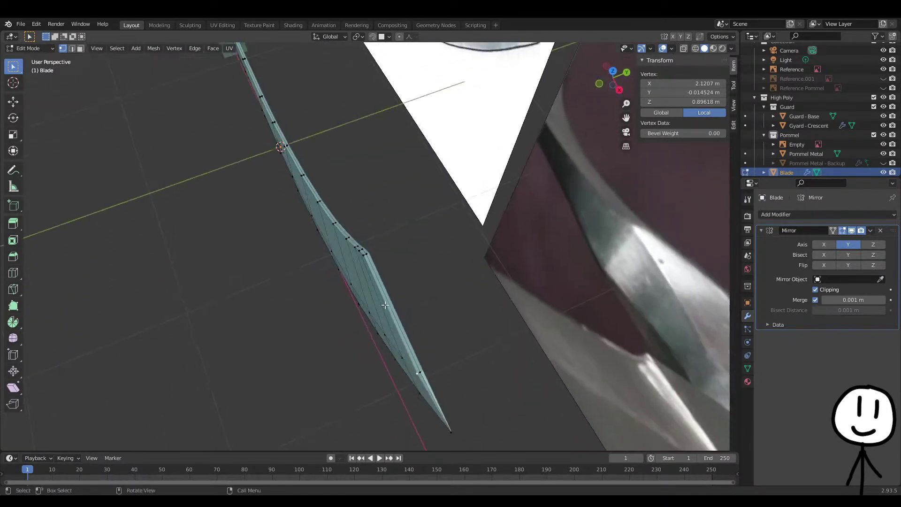
alt+click(367, 255)
alt+click(365, 255)
middle_drag(379, 271, 377, 376)
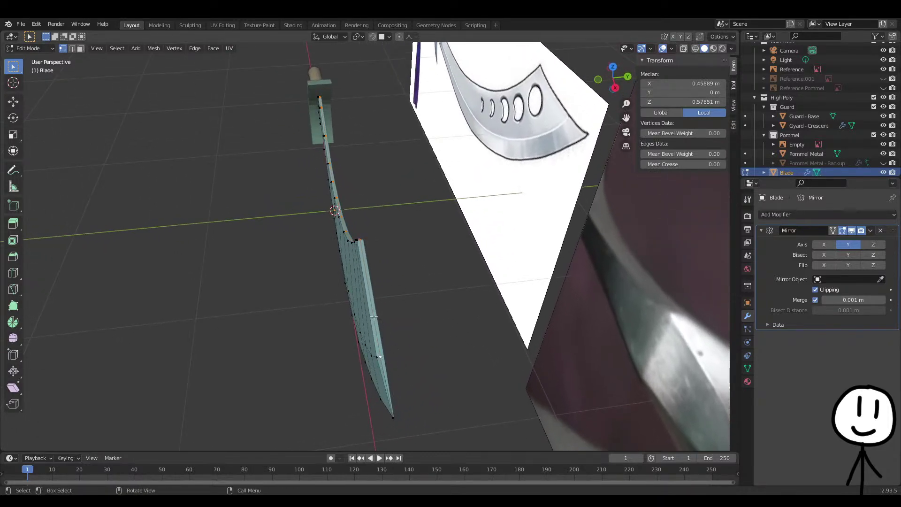
key(ctrl+r)
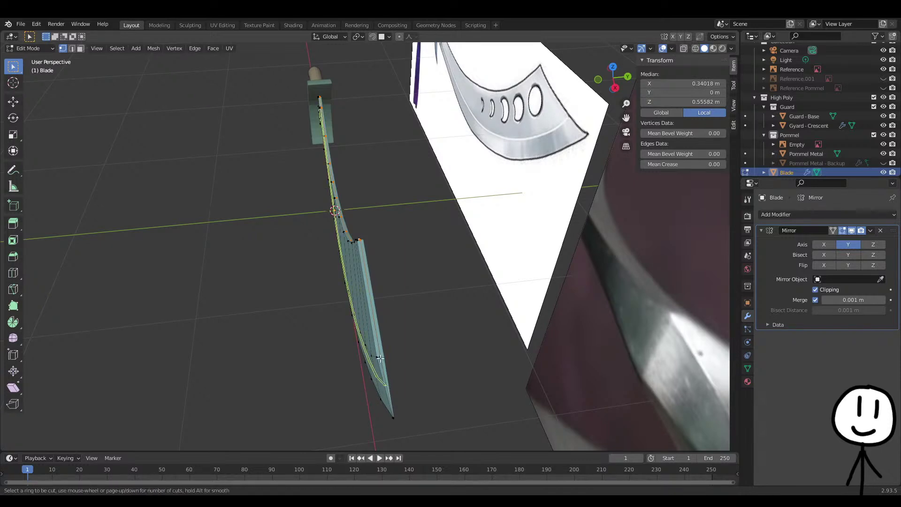
key(Escape)
middle_drag(398, 304, 426, 323)
click(385, 304)
alt+click(456, 320)
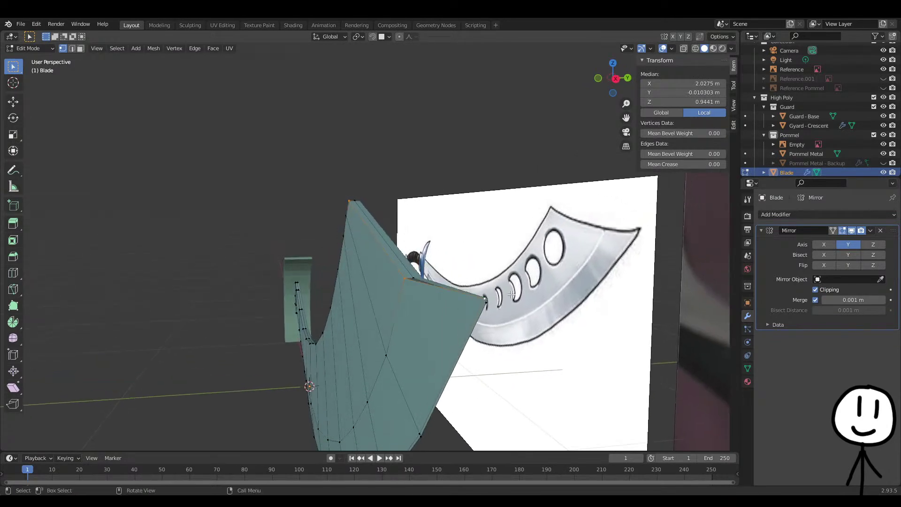
Select the centre vertex at the blade's tip and shift it slightly along Z and X to refine the point
click(485, 302)
middle_drag(486, 302, 530, 313)
key(g)
key(z)
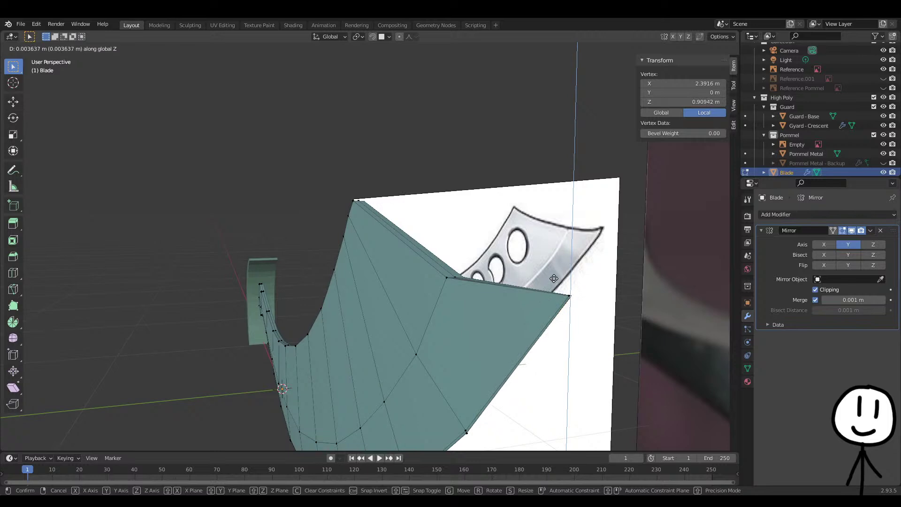
click(562, 261)
key(g)
key(x)
click(582, 265)
key(g)
key(z)
click(584, 271)
Nudge the first two centre vertices below the tip on the blade's cutting edge slightly outward along X
middle_drag(584, 271, 657, 243)
click(653, 241)
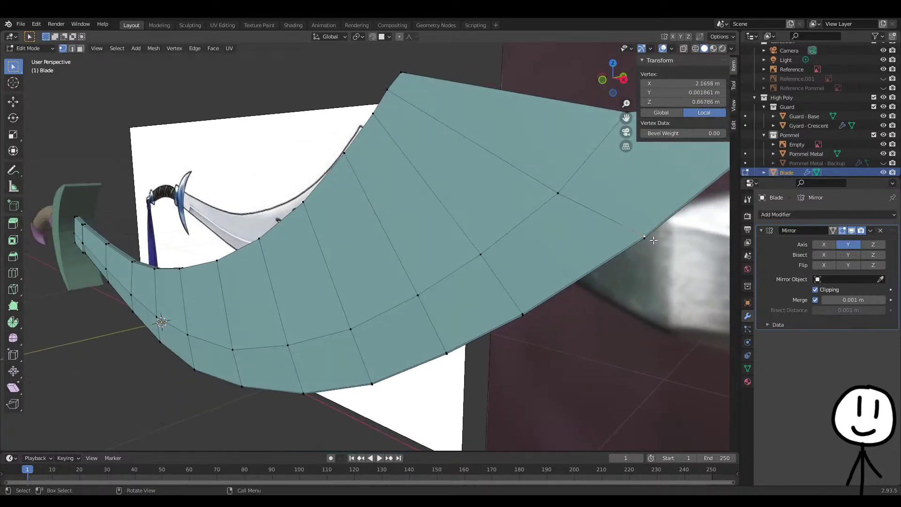
key(g)
key(x)
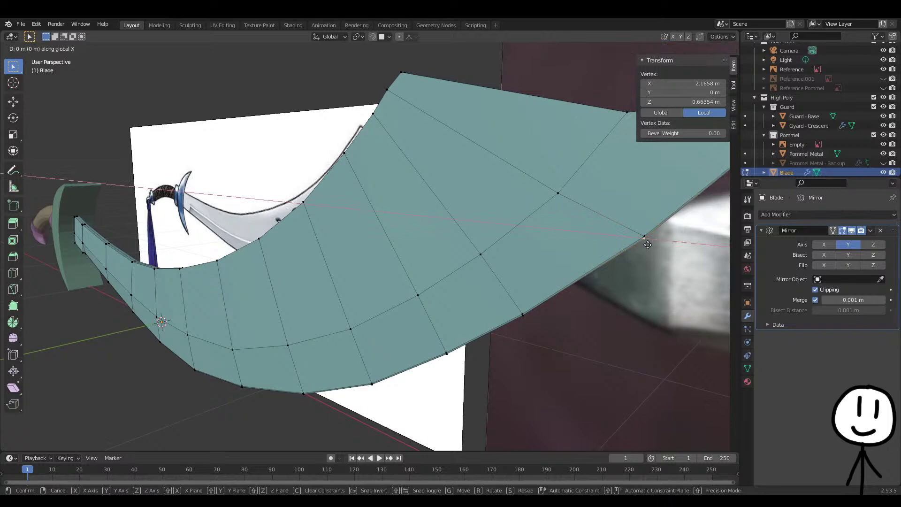
click(659, 245)
click(522, 319)
key(g)
key(x)
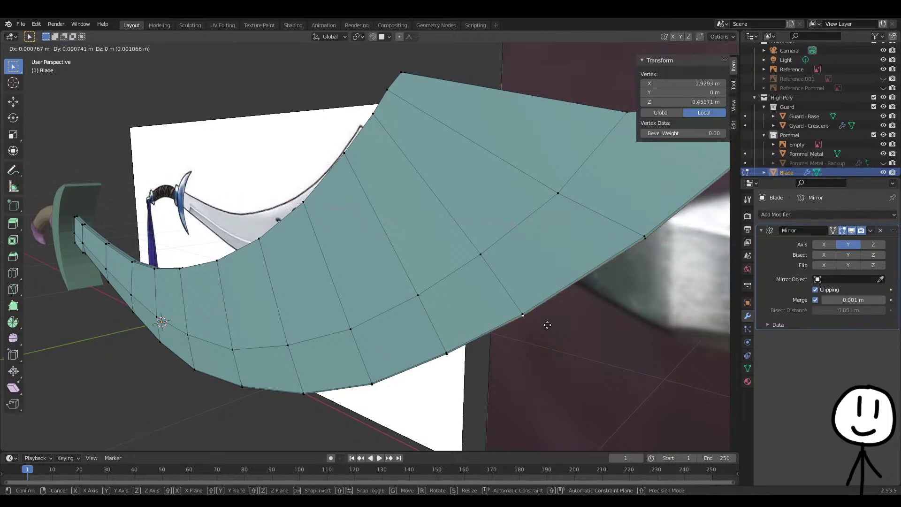
click(525, 318)
Shift the next two centre vertices further down the cutting edge slightly outward along X
scroll(525, 310, up, 3)
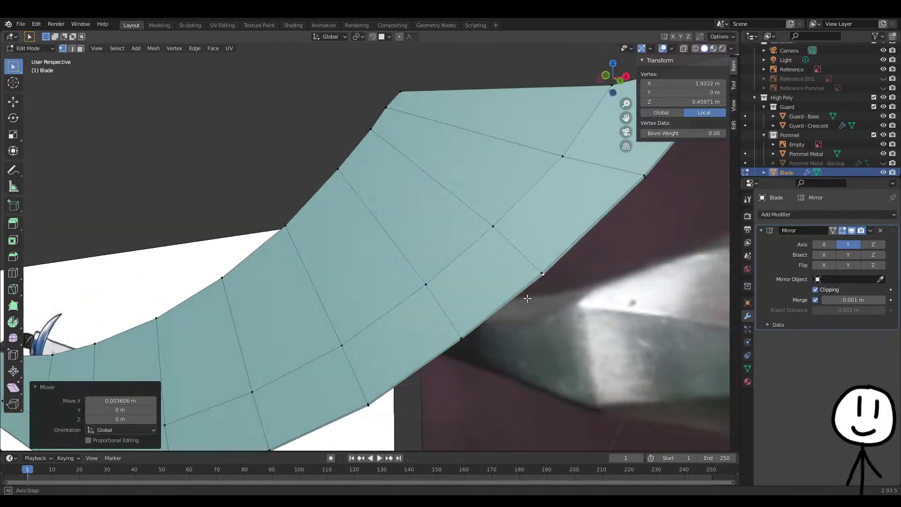
click(464, 339)
key(g)
key(x)
click(529, 321)
shift+middle_drag(449, 355, 474, 280)
click(407, 306)
key(g)
key(Escape)
key(g)
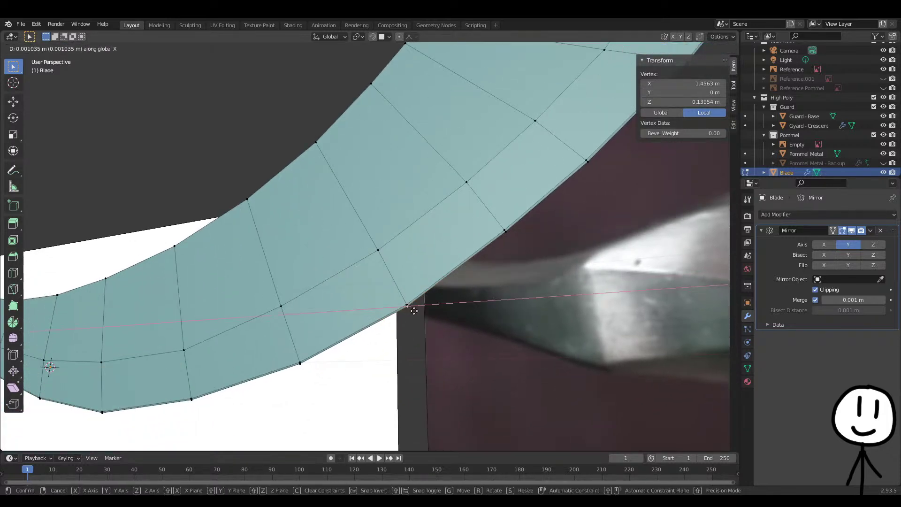
click(412, 309)
Leave mesh editing, check the blade's sharpened edge in Object Mode and save the file
scroll(411, 312, down, 2)
key(Tab)
middle_drag(456, 323, 475, 367)
key(Tab)
key(Tab)
middle_drag(450, 327, 469, 291)
key(ctrl+s)
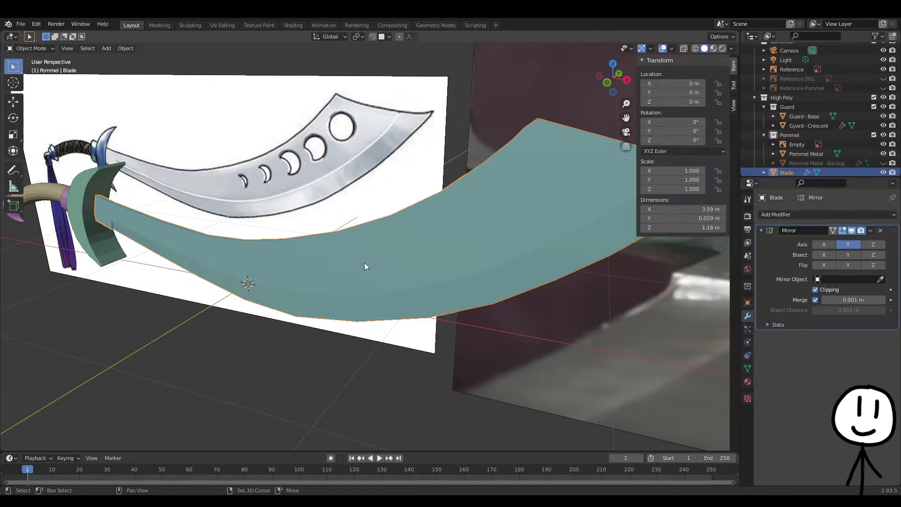
Move the blade object about 0.016 m along negative X into the guard
middle_drag(158, 257, 299, 274)
shift+middle_drag(194, 281, 239, 248)
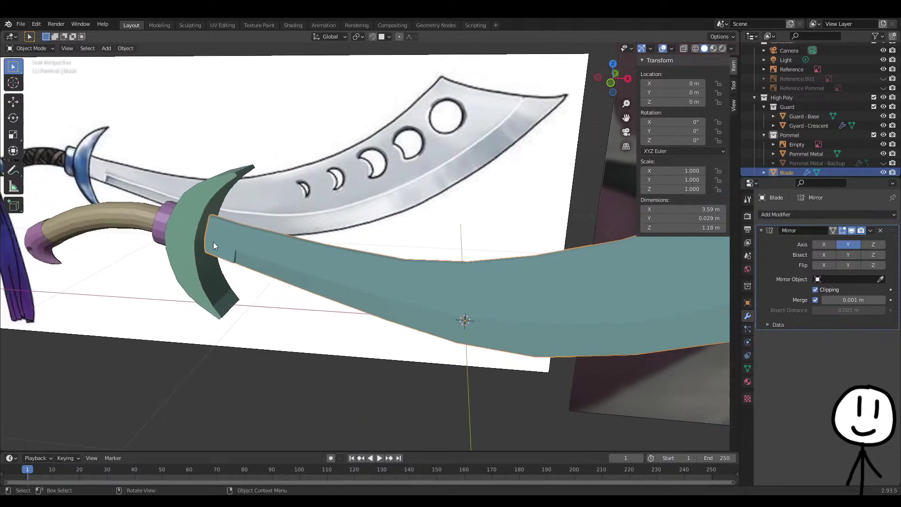
key(g)
key(y)
right_click(264, 254)
key(g)
key(x)
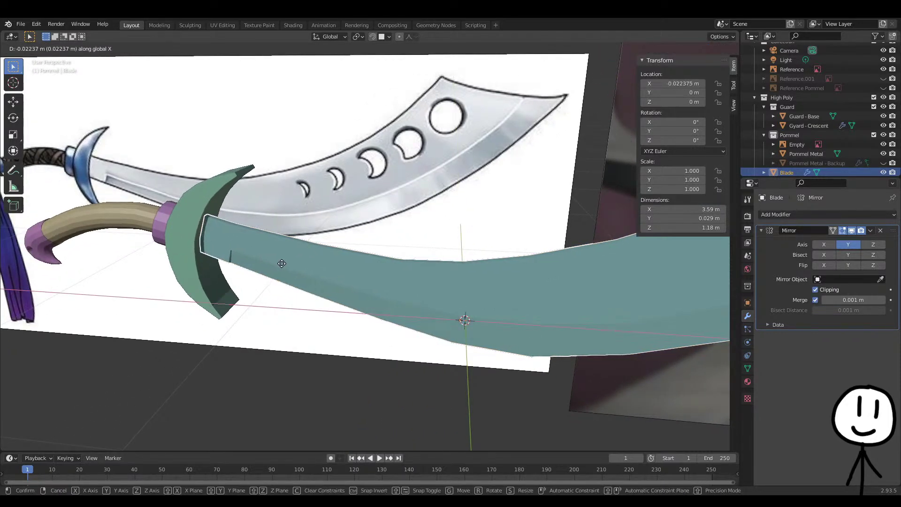
click(283, 268)
Clear the blade object's location so it returns to the origin
key(Tab)
middle_drag(373, 390, 385, 362)
key(Tab)
scroll(352, 331, down, 6)
middle_drag(342, 266, 342, 279)
key(Tab)
key(Tab)
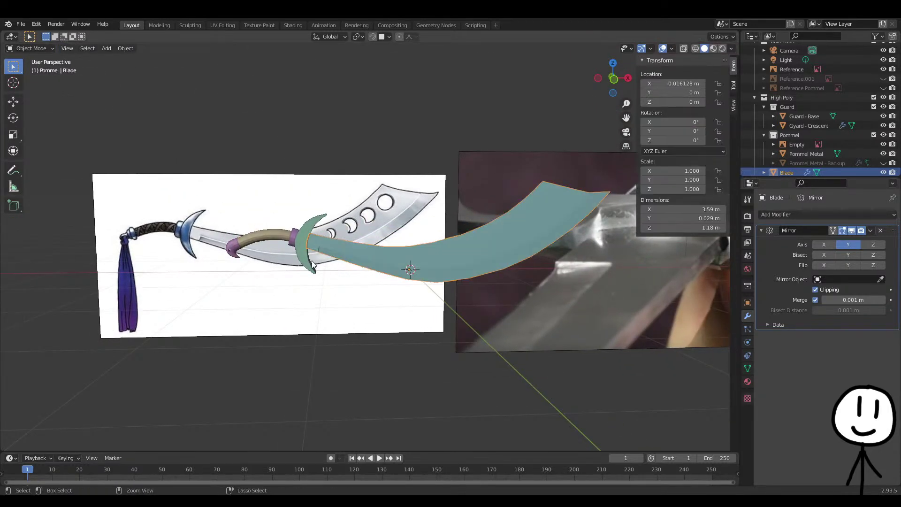
key(alt+g)
scroll(308, 246, up, 3)
scroll(181, 225, up, 5)
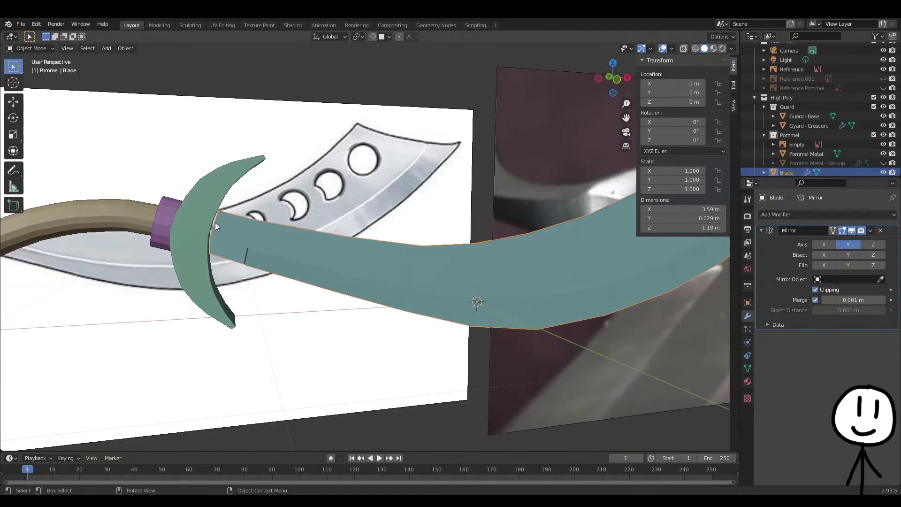
scroll(404, 245, down, 5)
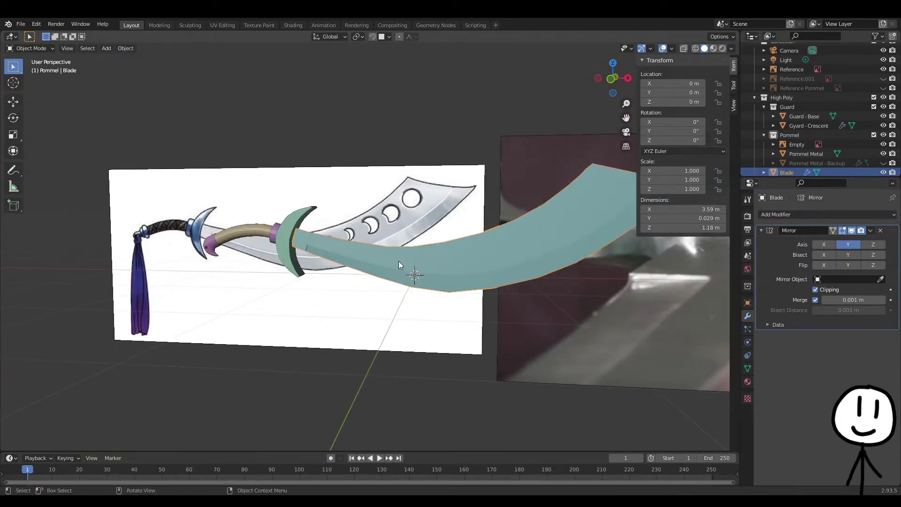
Move the blade about 0.019 m along negative X toward the guard and deselect it
key(g)
key(x)
click(382, 262)
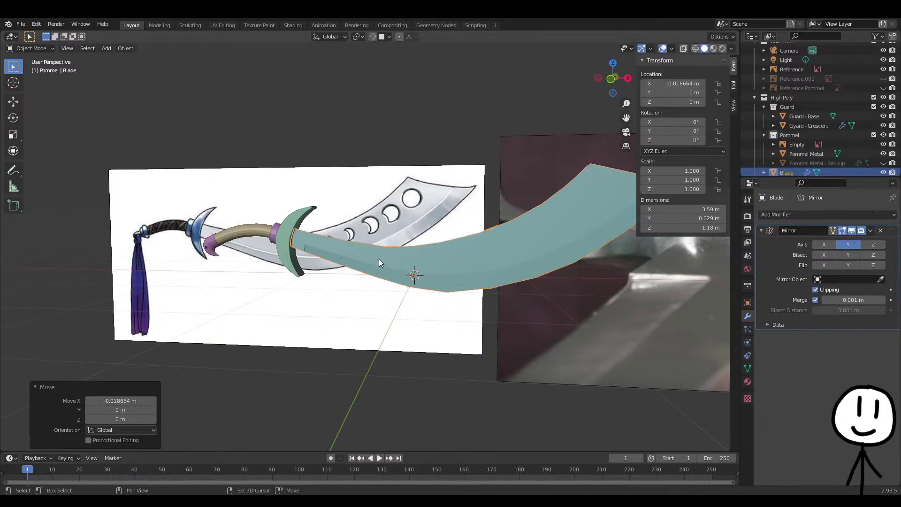
key(Tab)
key(Tab)
click(414, 397)
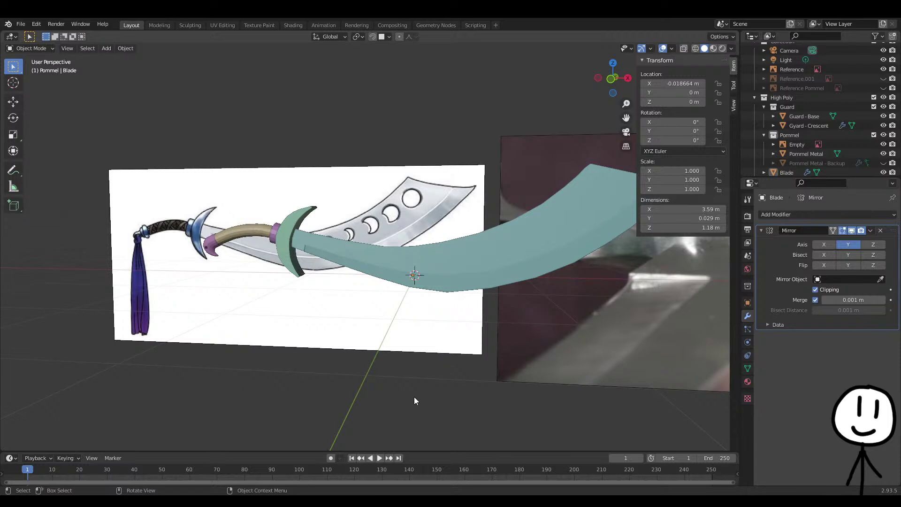
Undo the blade's last move along X and keep the blade selected
scroll(314, 249, up, 4)
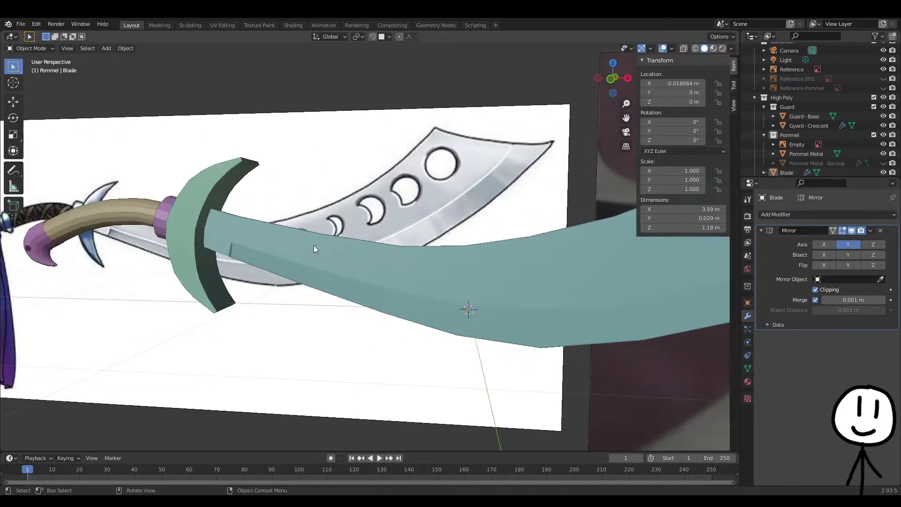
click(218, 230)
key(Tab)
key(Tab)
key(ctrl+z)
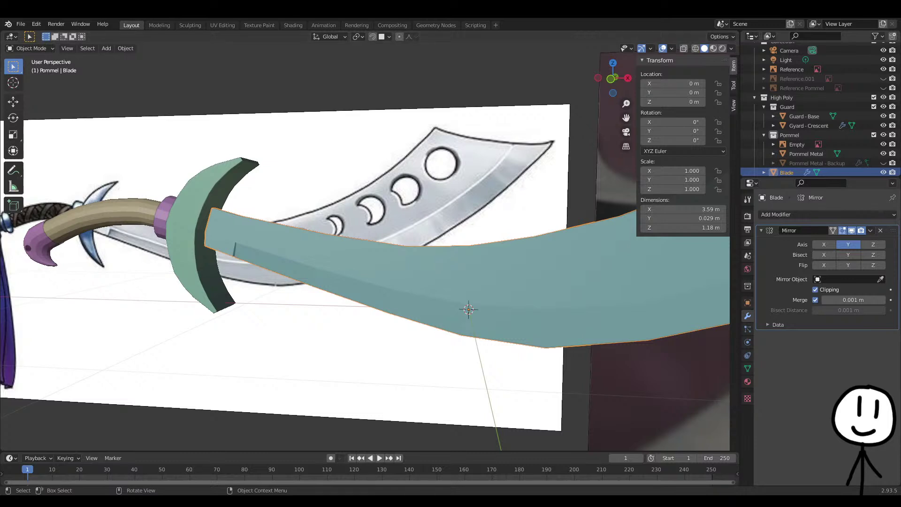
key(alt+a)
click(222, 234)
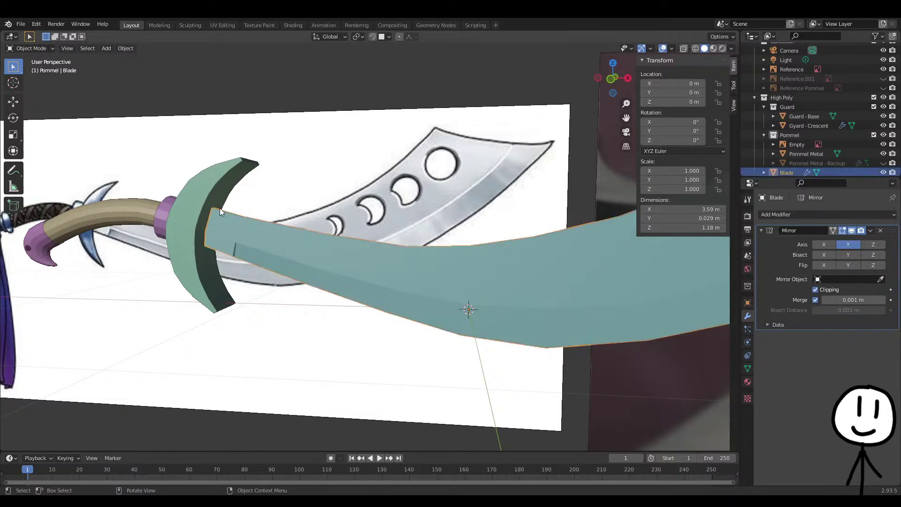
In front view, move the Empty reference photo from the Pommel collection into Collection and rename it Thick
middle_drag(422, 256, 446, 258)
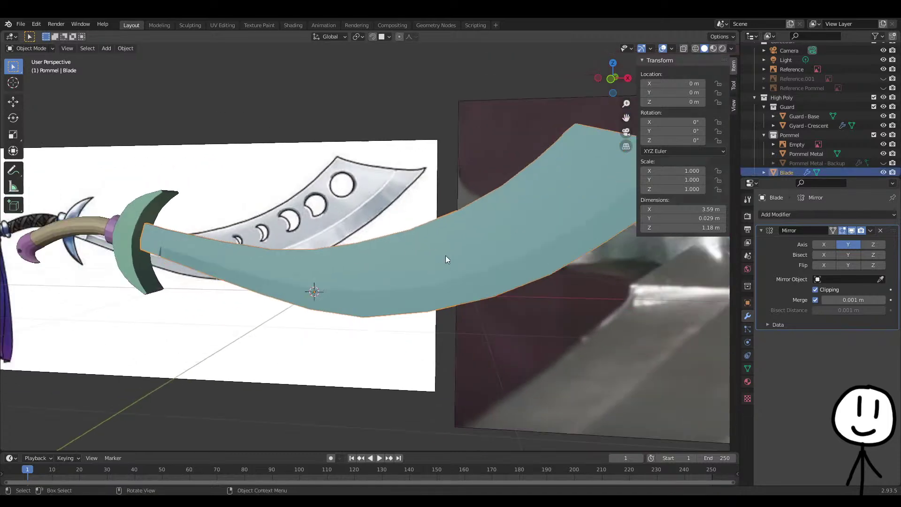
key(KP_1)
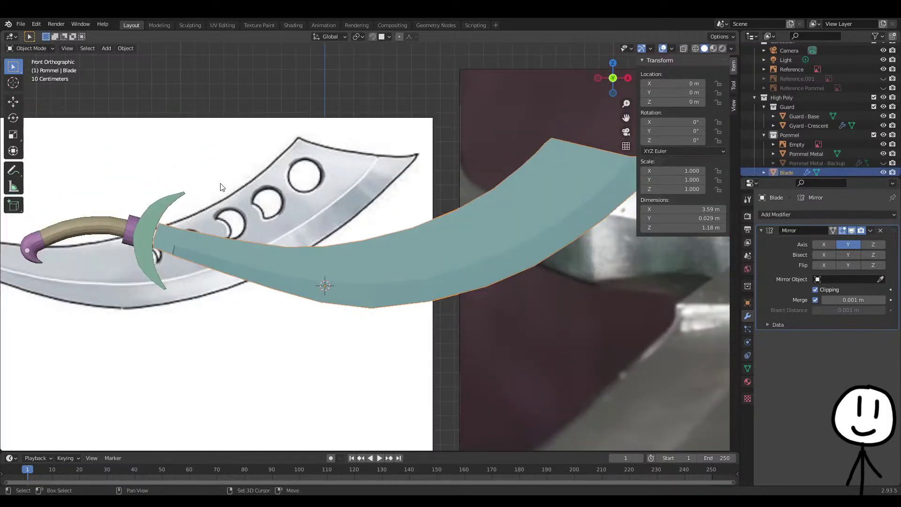
scroll(354, 276, down, 5)
scroll(821, 118, up, 2)
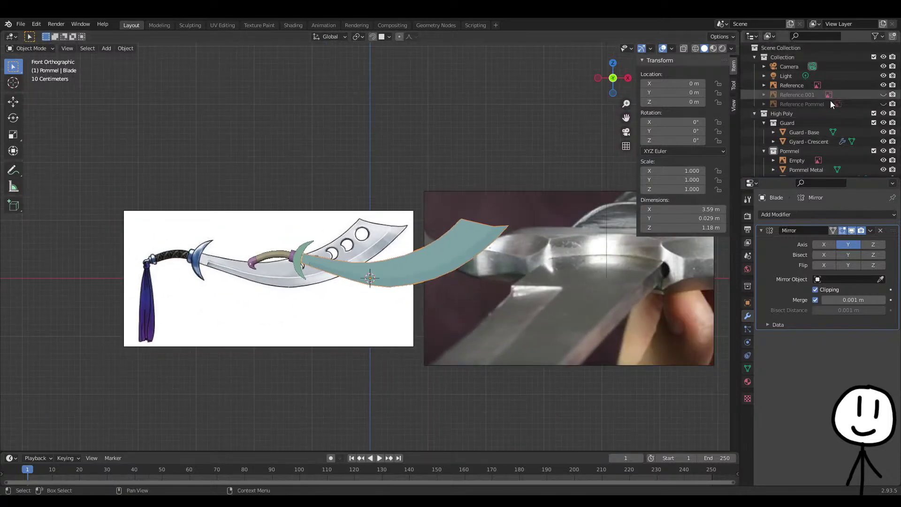
scroll(863, 104, down, 3)
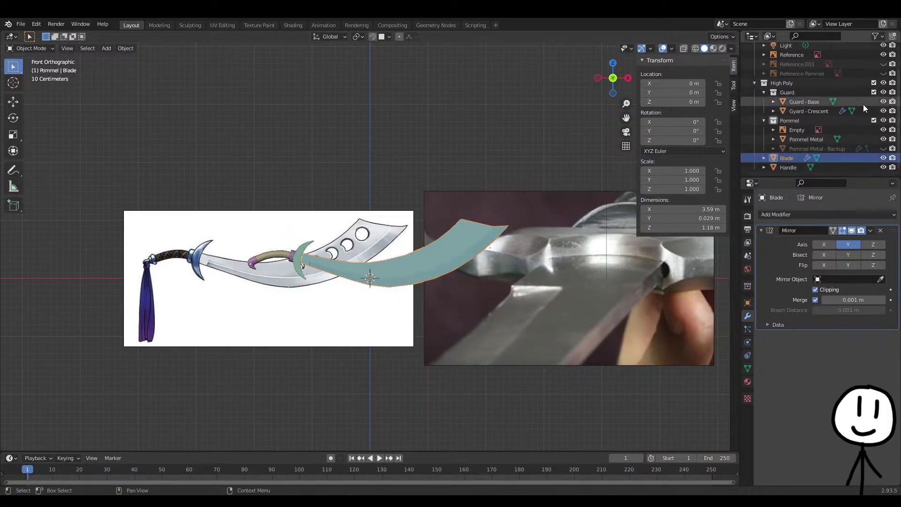
drag(809, 130, 779, 58)
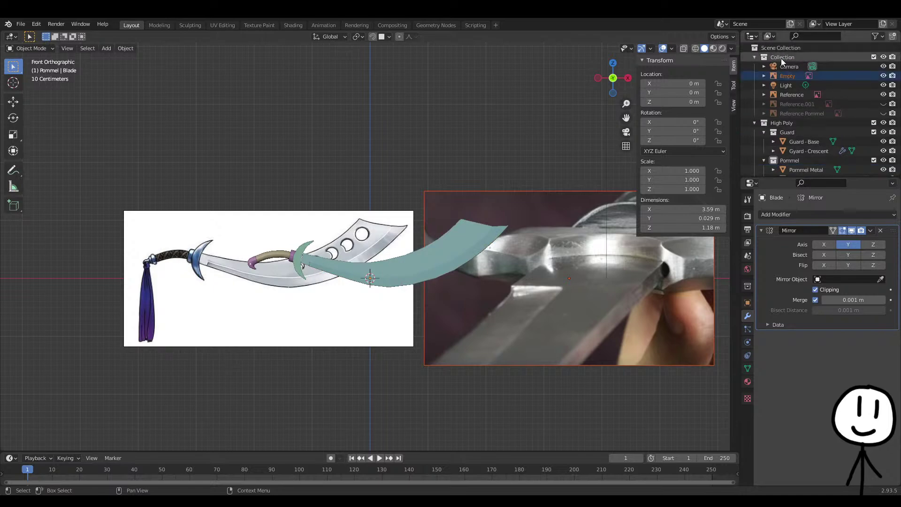
double_click(793, 75)
text(Thick)
key(Return)
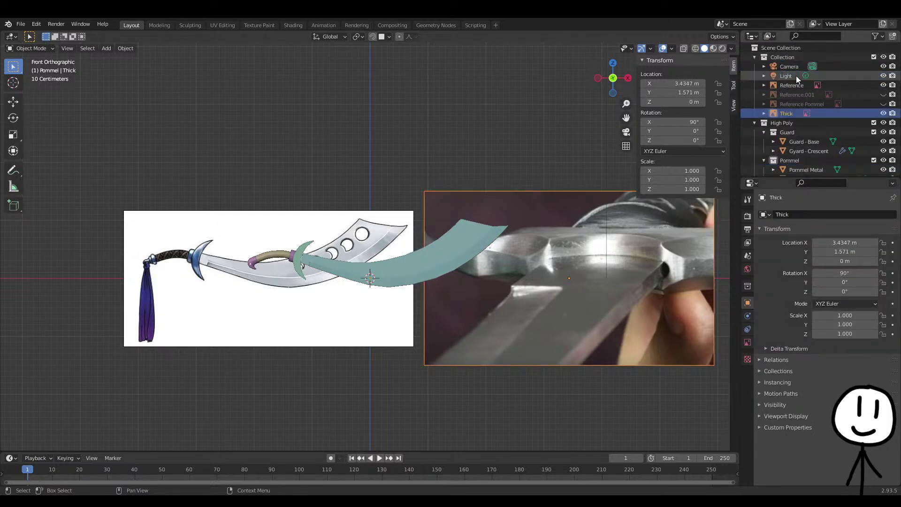
Hide the Thick and Reference images and show Reference.001 behind the sword in front view
click(883, 114)
click(883, 85)
click(883, 94)
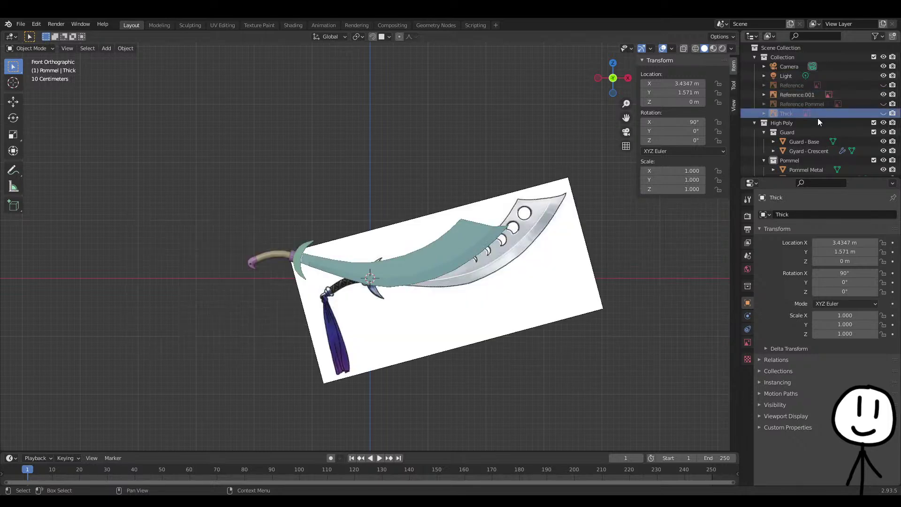
click(433, 329)
middle_drag(548, 352, 559, 349)
key(KP_1)
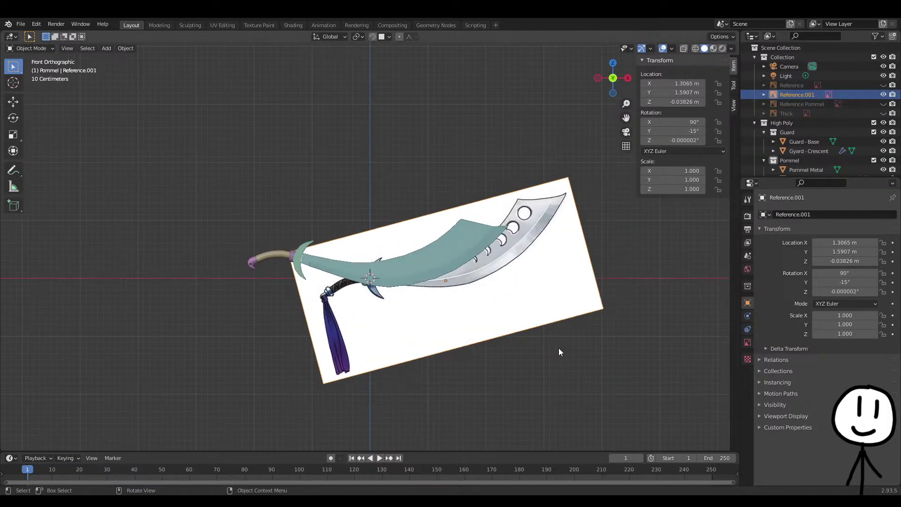
Hide Reference.001, show Reference again and move it about 1.748 m along X to line up with the sword model
click(883, 95)
click(883, 85)
click(287, 318)
key(g)
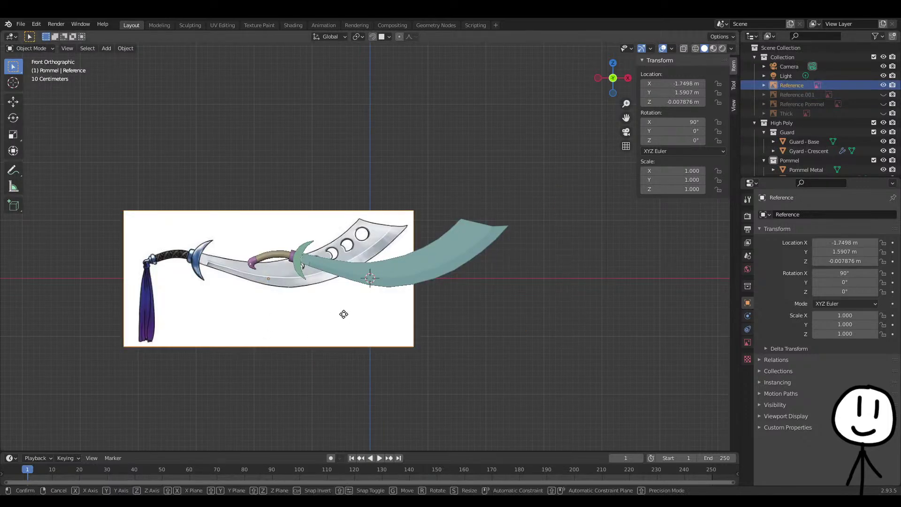
key(y)
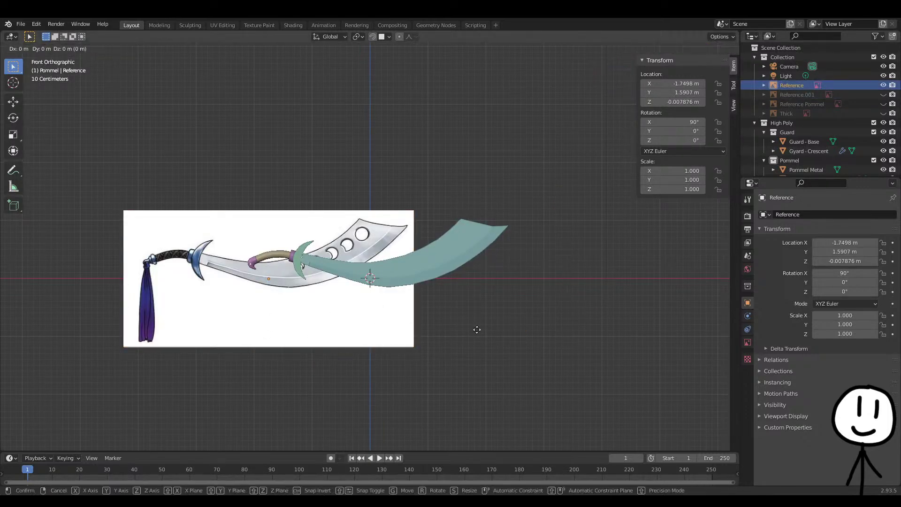
key(x)
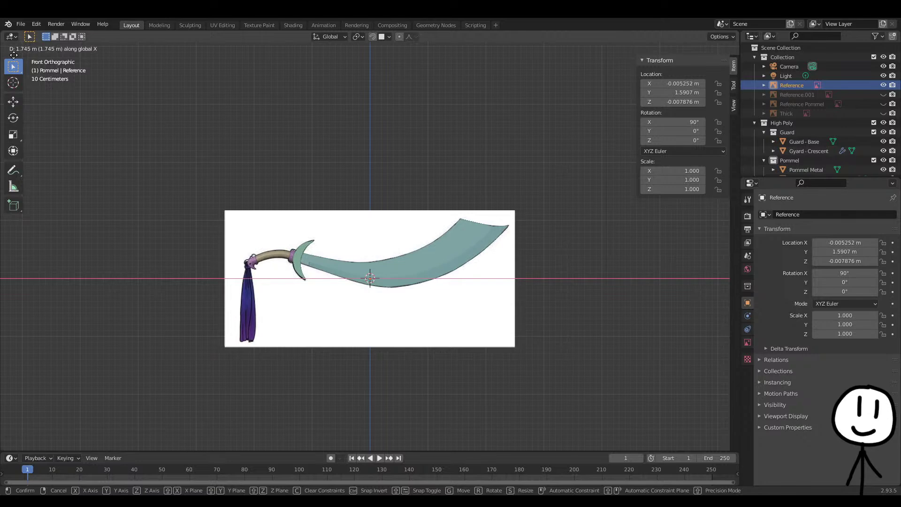
click(15, 55)
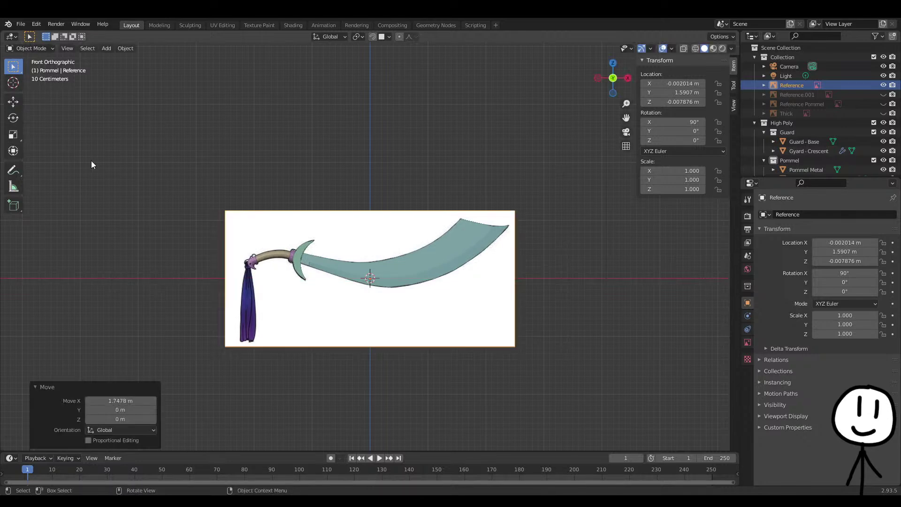
Compare the blade's outline and the placement of its holes with the reference image using X-ray
scroll(433, 291, up, 5)
click(548, 275)
key(Tab)
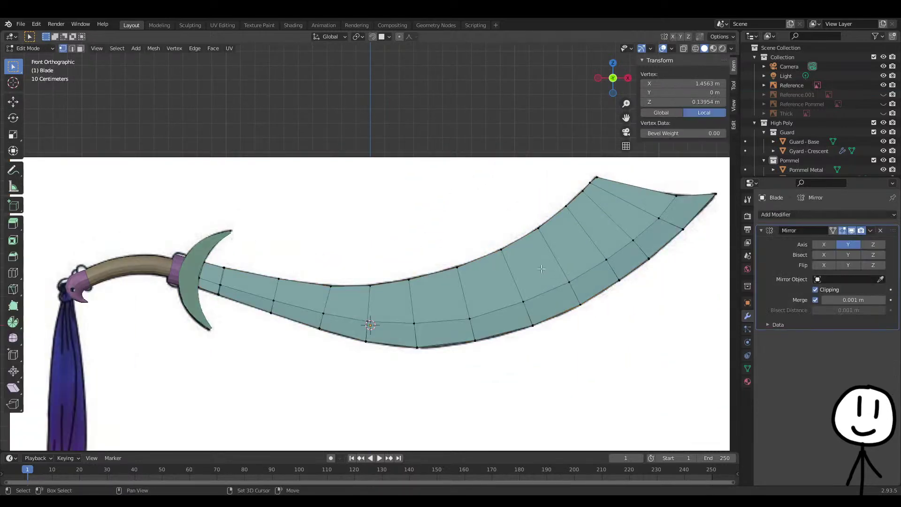
shift+middle_drag(521, 272, 463, 272)
key(Tab)
key(alt+z)
shift+middle_drag(559, 269, 500, 260)
scroll(488, 236, up, 3)
shift+middle_drag(536, 192, 528, 193)
scroll(445, 216, down, 5)
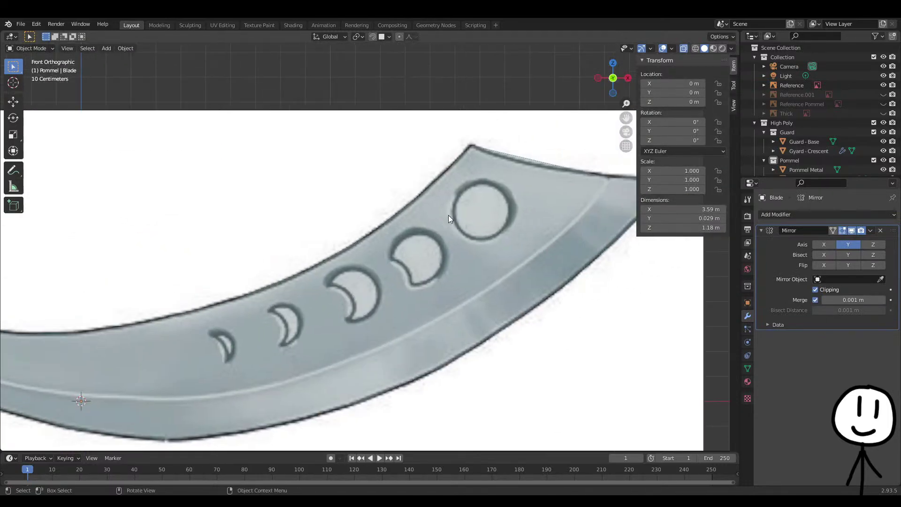
key(alt+z)
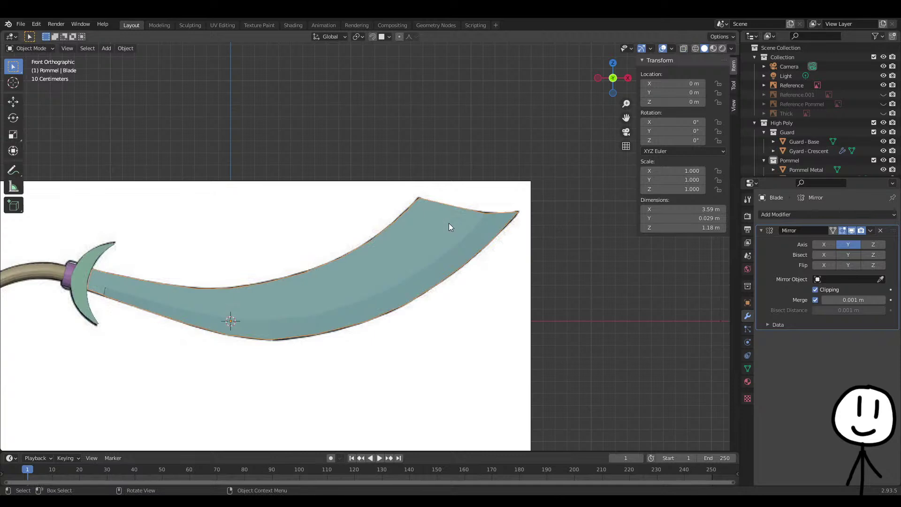
key(alt+z)
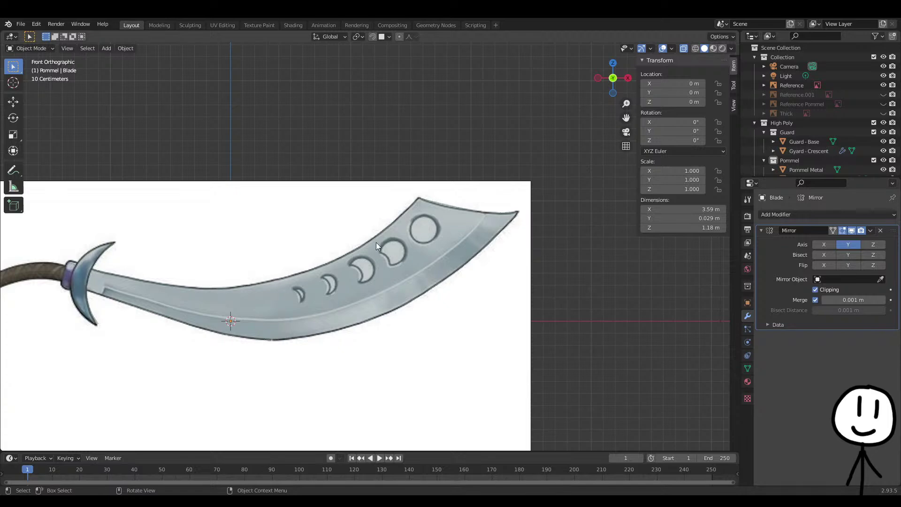
Add a mesh circle with 12 vertices and rotate it 90° about X so it faces the front view
scroll(417, 255, down, 3)
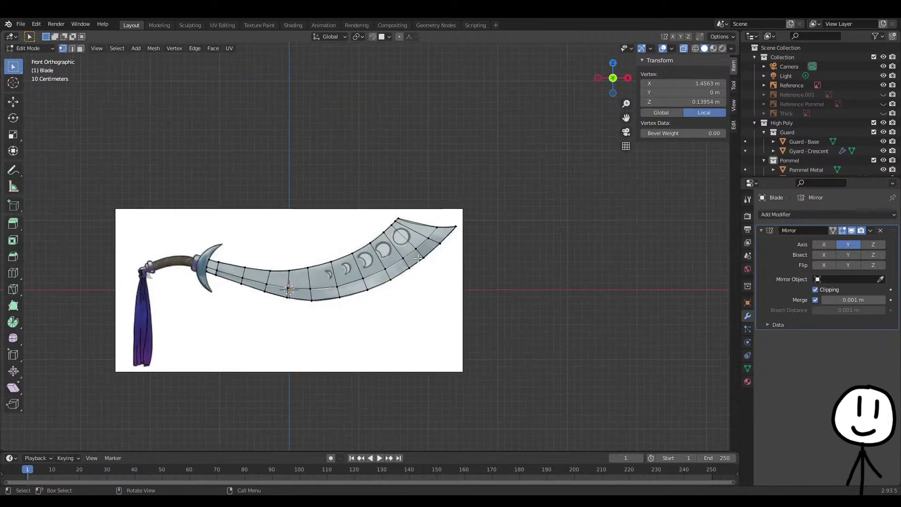
key(alt+h)
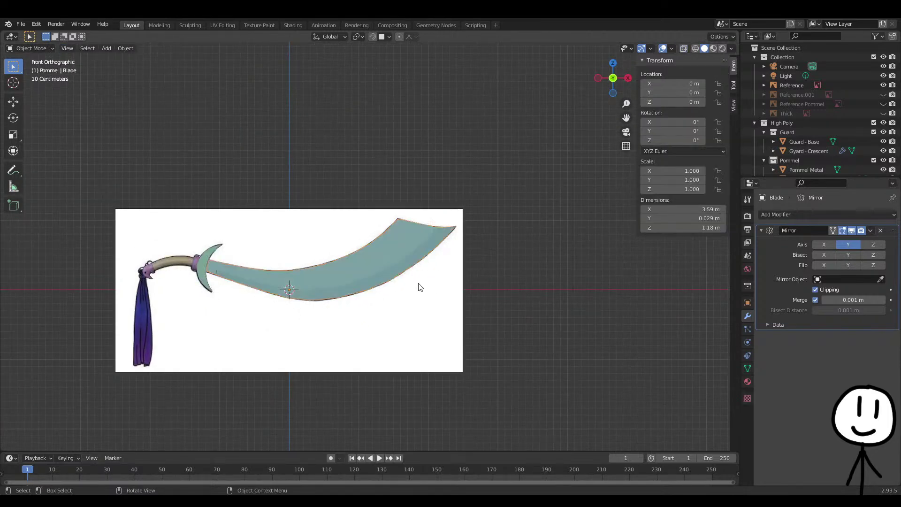
key(shift+a)
mouse_move(397, 184)
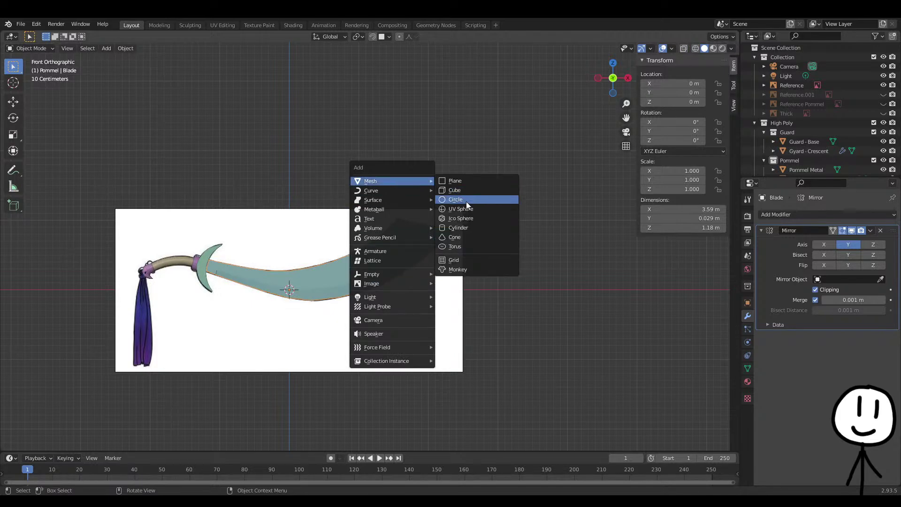
click(465, 200)
middle_drag(389, 275, 396, 324)
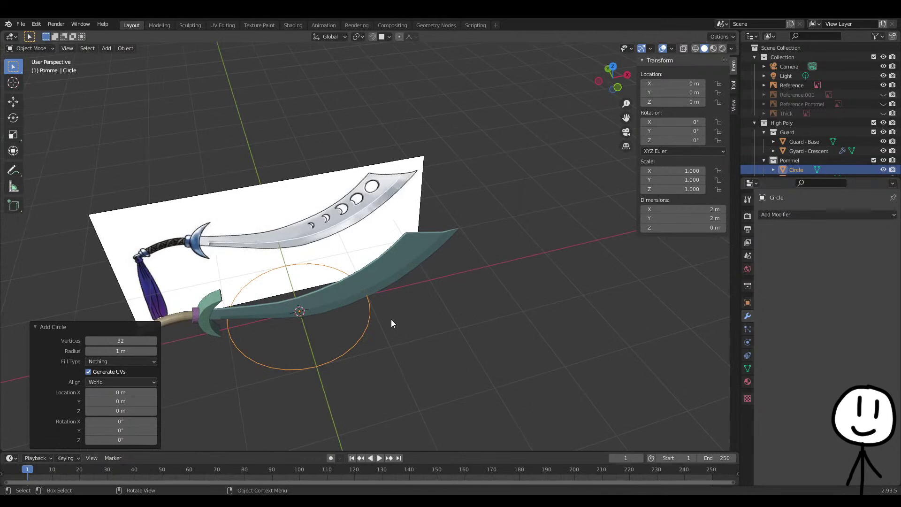
click(126, 341)
text(12)
key(Return)
middle_drag(207, 343, 243, 347)
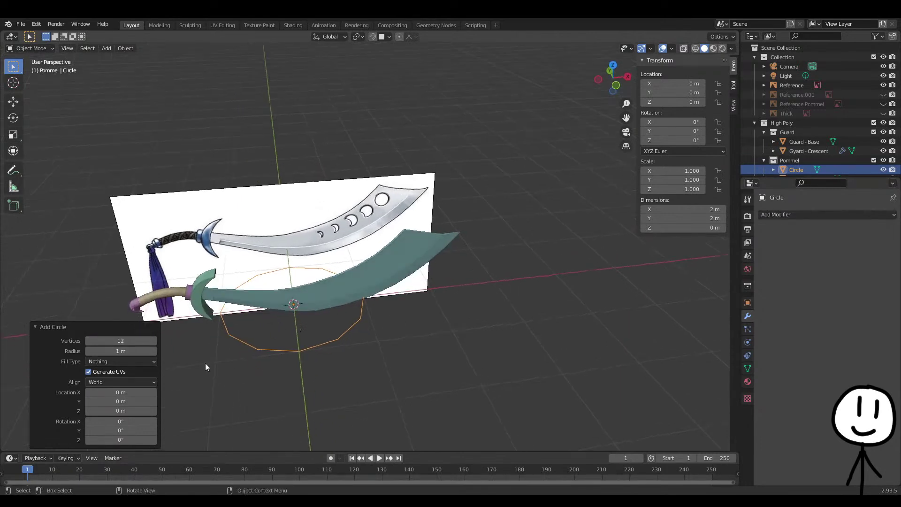
click(121, 422)
text(90)
key(Return)
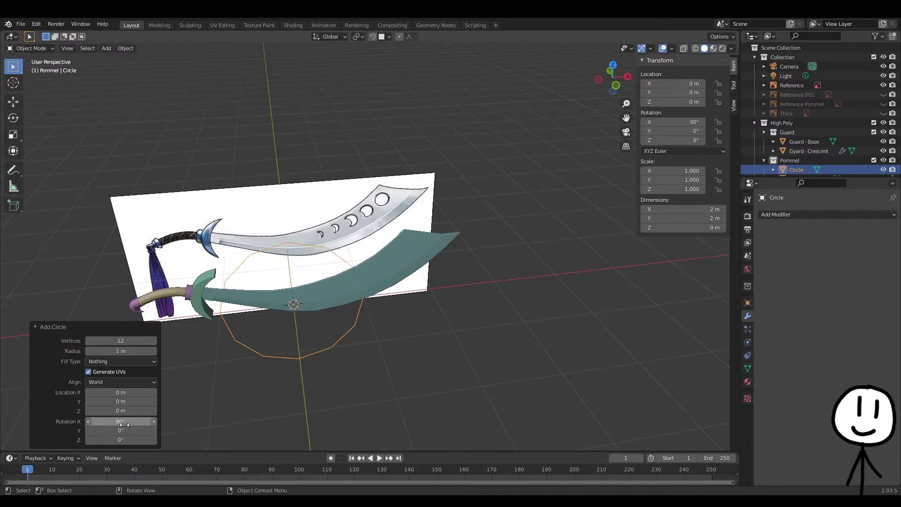
Move the circle about -0.295 m along Y in front of the blade and about 1.518 m along X towards the tip
middle_drag(188, 409, 427, 318)
key(g)
key(y)
click(402, 368)
key(KP_1)
key(g)
key(x)
click(544, 321)
Rename the Circle object as Moon
scroll(804, 141, down, 2)
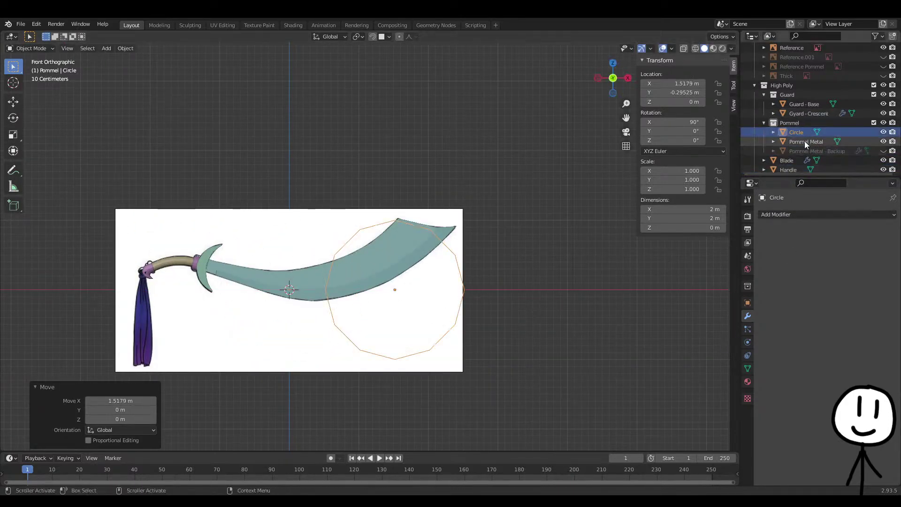
double_click(801, 131)
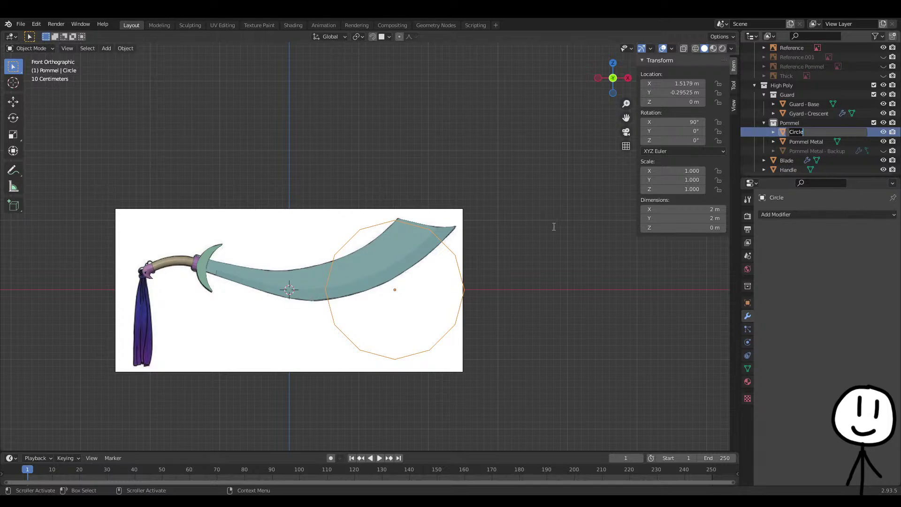
text(Moon)
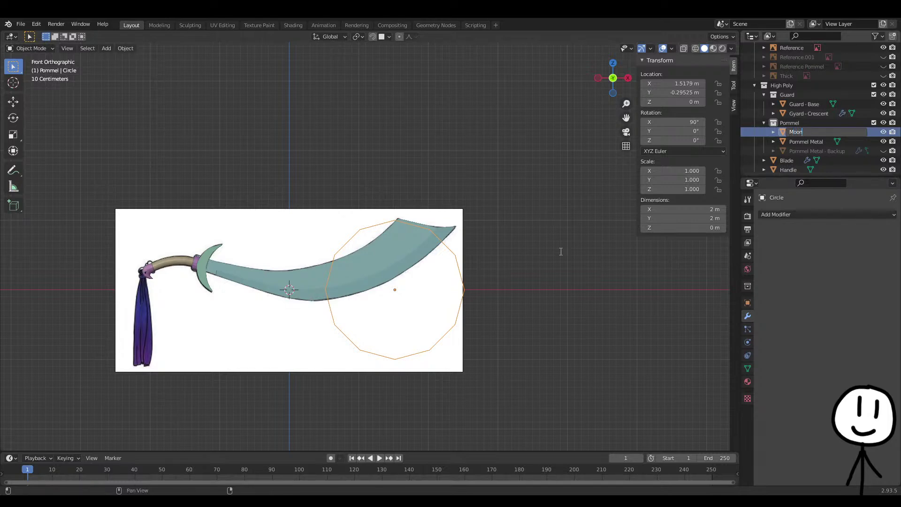
key(Return)
With X-ray on, scale the Moon circle down to about 0.54 m across and centre it over the round hole nearest the tip
key(Tab)
key(Tab)
key(alt+z)
scroll(459, 261, up, 2)
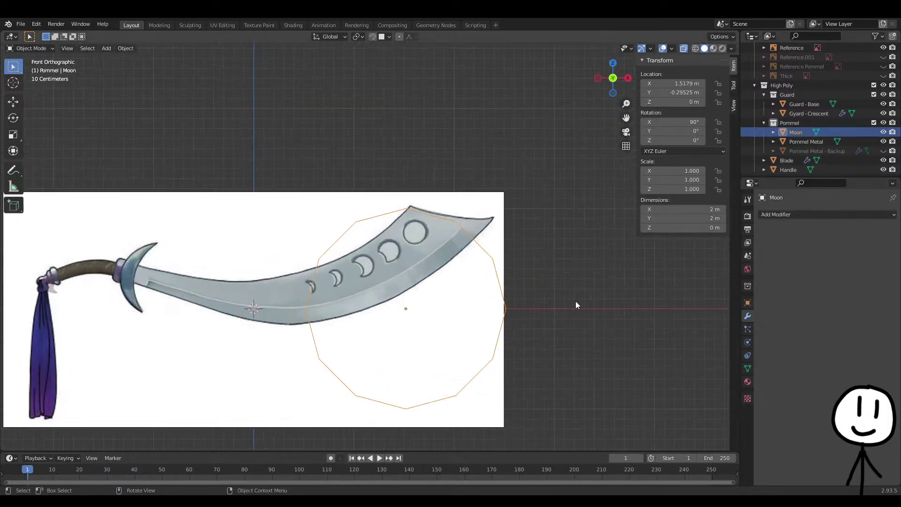
key(s)
click(463, 321)
key(g)
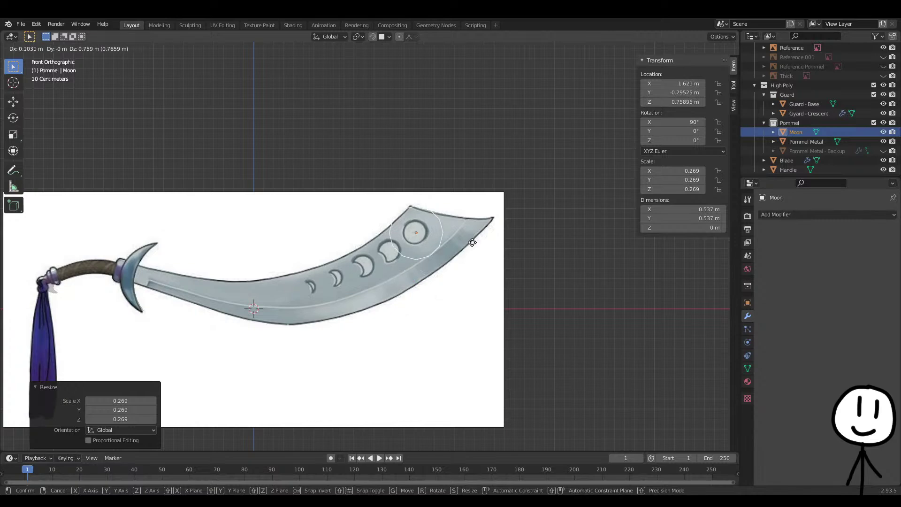
click(470, 242)
Fit the Moon circle to the outline of the round hole in the reference, about 0.244 m in diameter
key(s)
click(470, 254)
key(g)
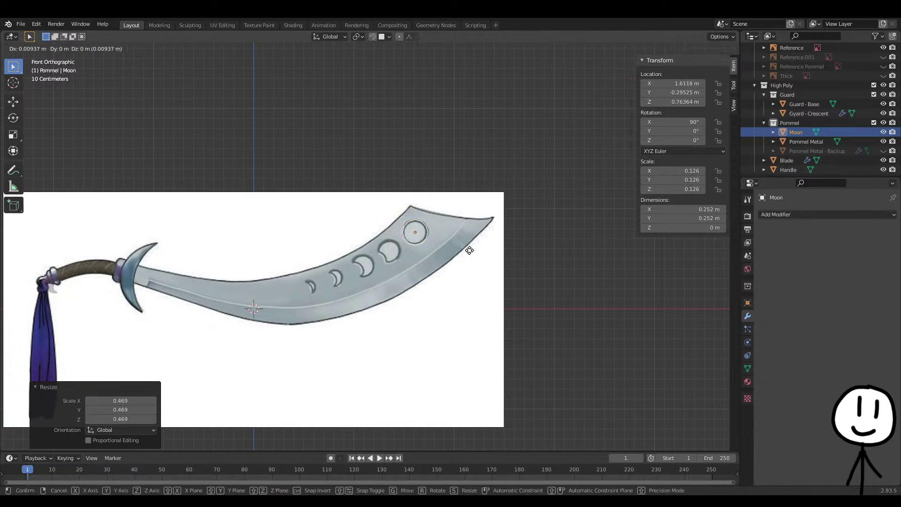
click(469, 251)
key(s)
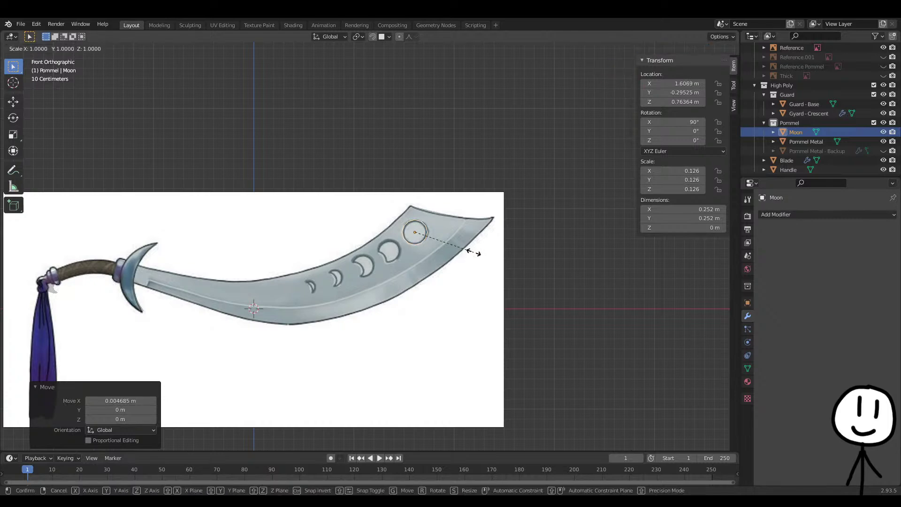
click(471, 253)
scroll(435, 239, up, 3)
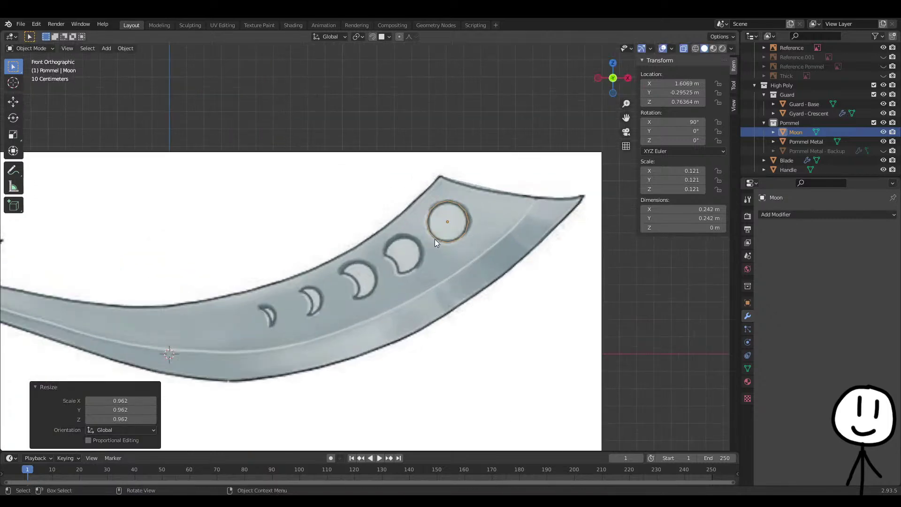
shift+middle_drag(499, 238, 490, 241)
key(s)
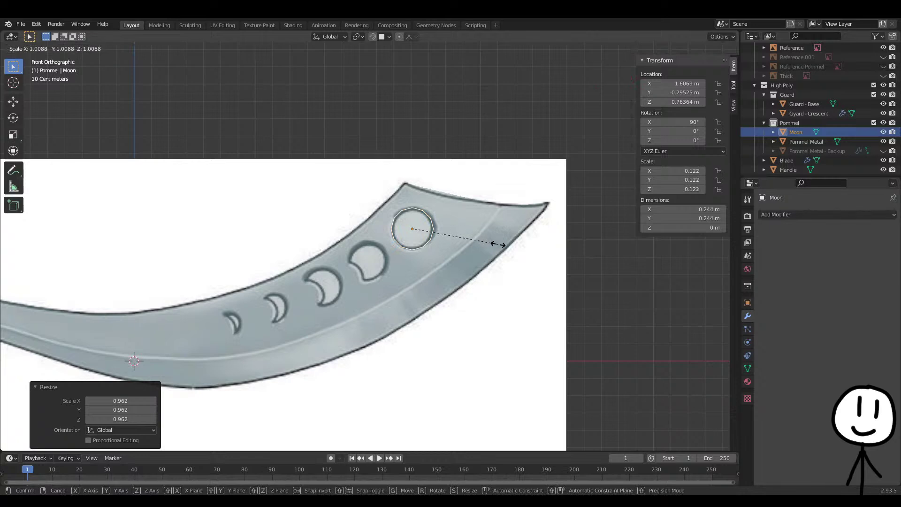
click(497, 244)
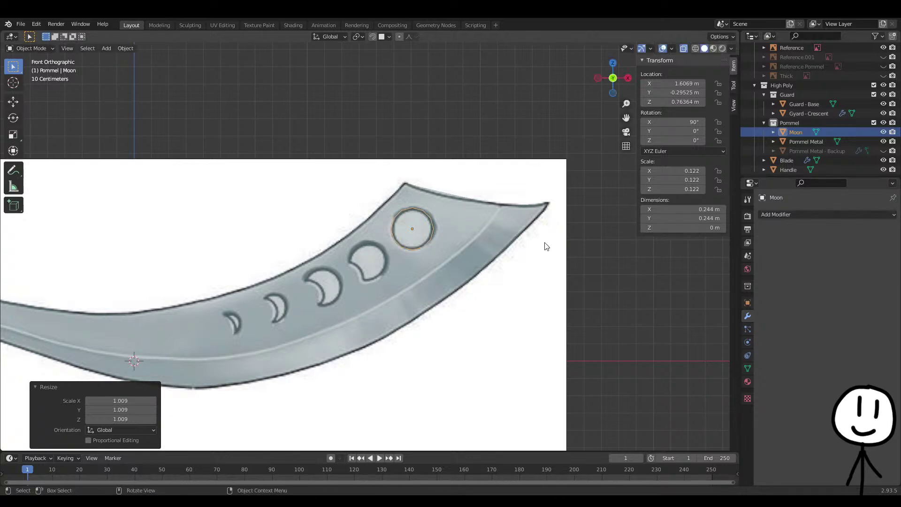
Move Moon from the Pommel collection into High Poly, then duplicate it in place and hide the copy as a backup
drag(794, 131, 787, 85)
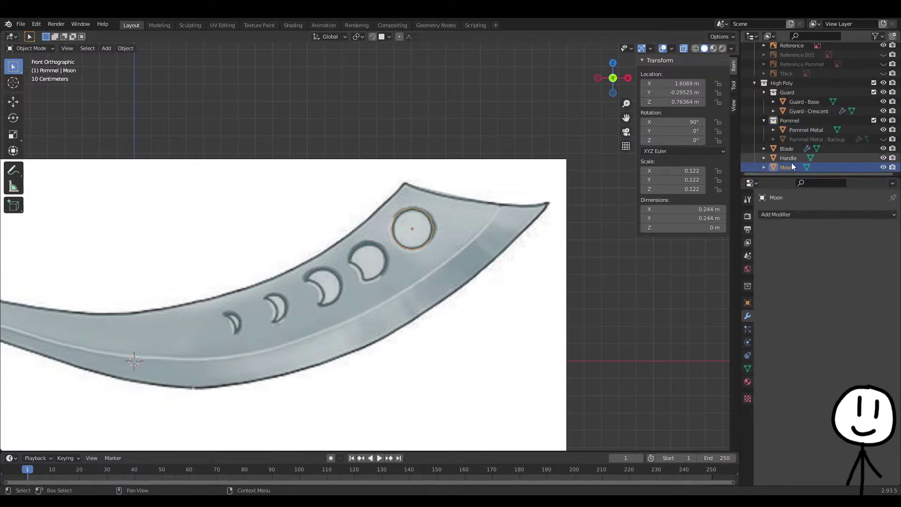
key(shift+d)
right_click(663, 208)
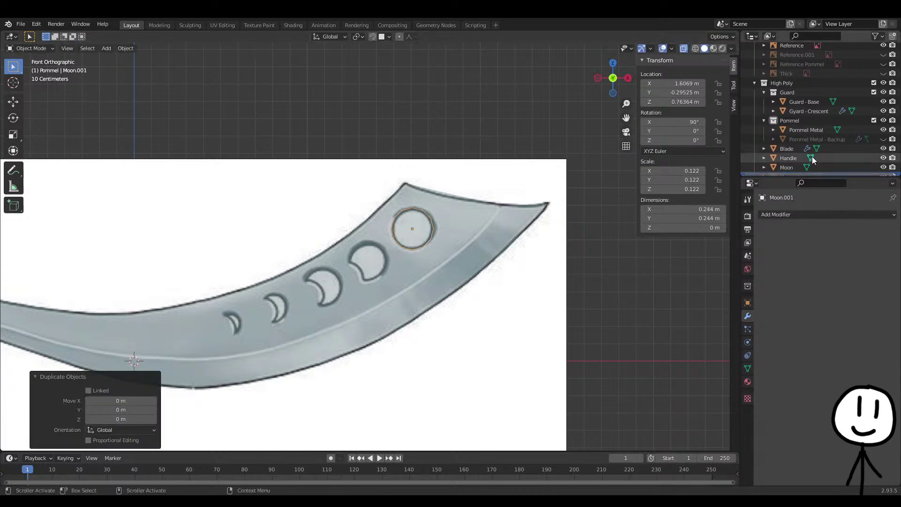
scroll(814, 165, down, 1)
click(882, 168)
click(788, 159)
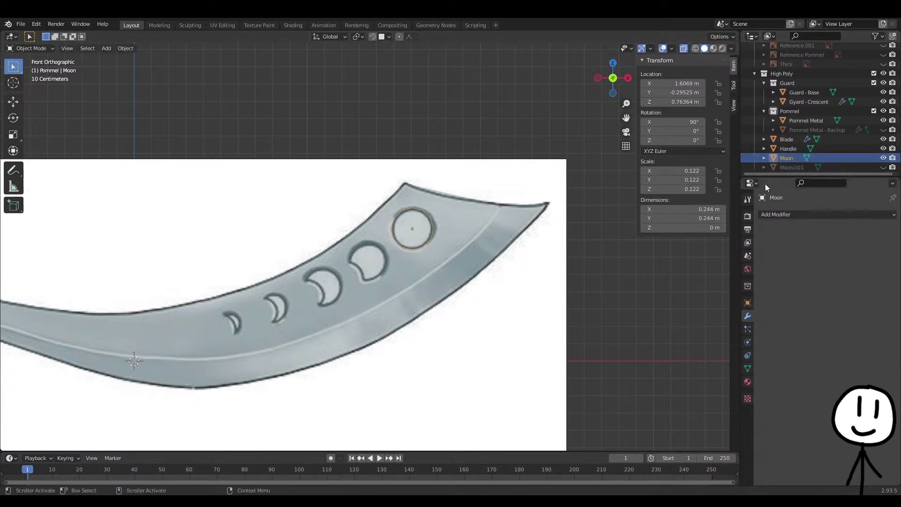
Add a Shrinkwrap modifier to the Moon circle with Blade as its target
middle_drag(565, 262, 408, 255)
scroll(486, 246, up, 4)
middle_drag(486, 245, 518, 231)
click(816, 214)
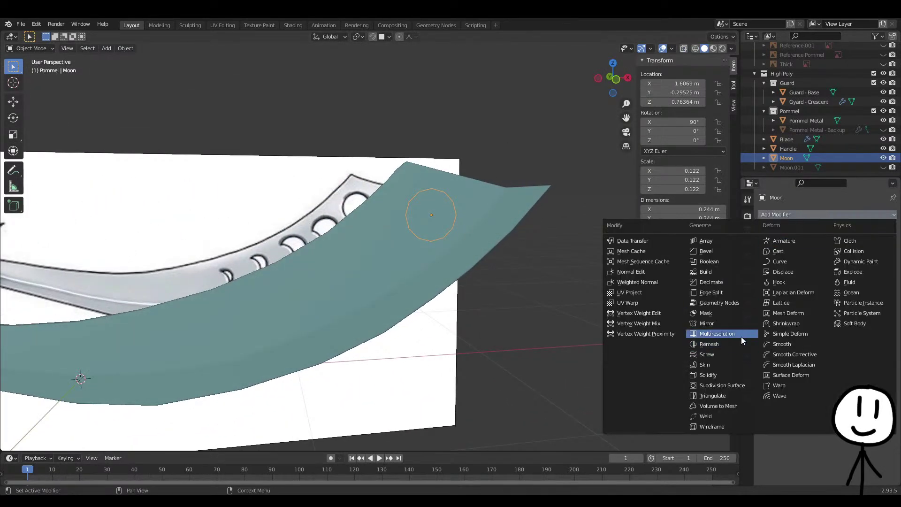
click(787, 324)
click(880, 268)
click(378, 259)
Set the Shrinkwrap to Project along the Z axis in the Negative direction only, and apply the modifier
click(874, 245)
click(849, 269)
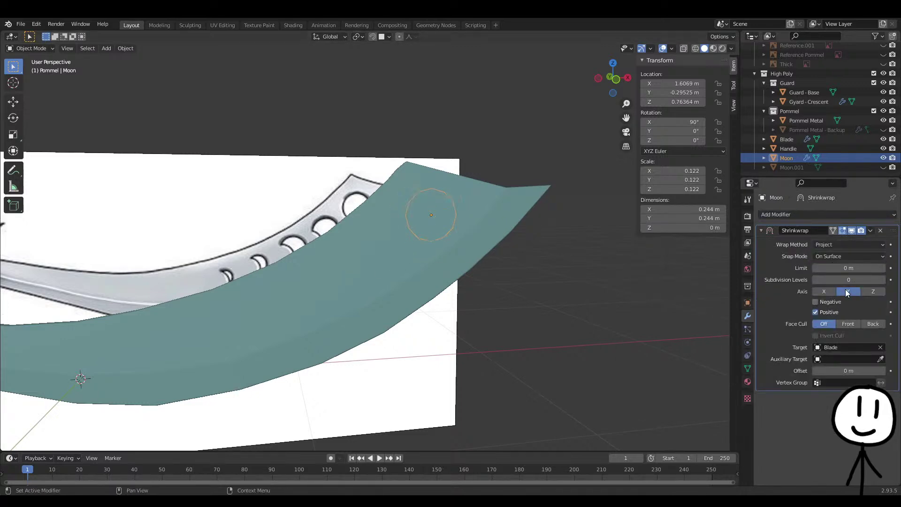
click(816, 302)
middle_drag(681, 291, 471, 248)
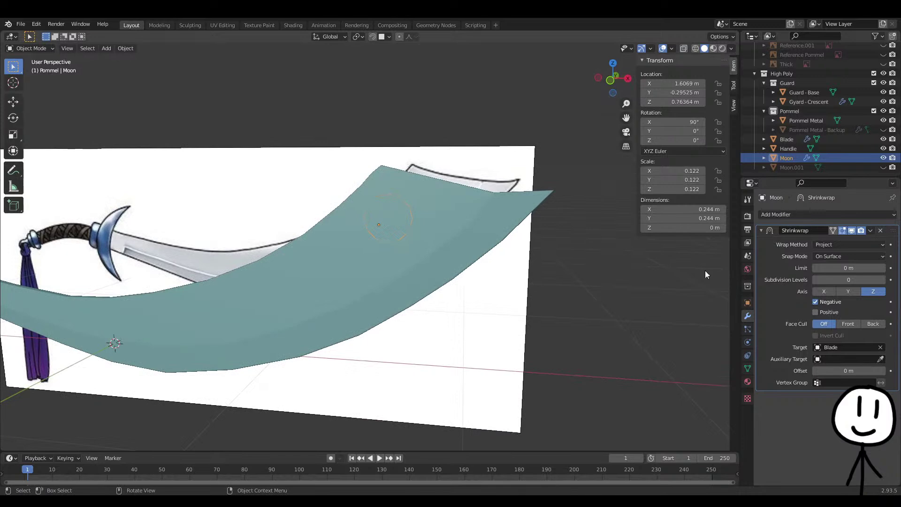
click(871, 231)
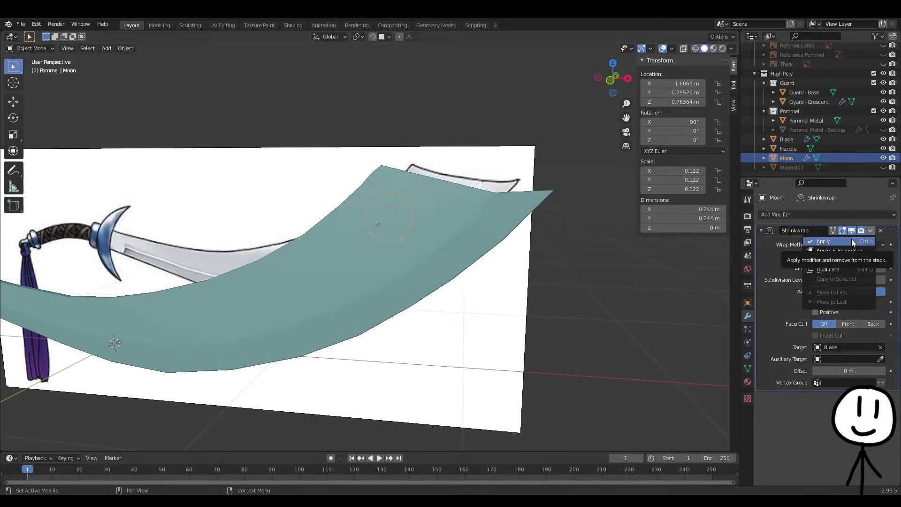
click(851, 240)
Delete the two front faces of the Blade mesh that lie beneath the Moon circle
click(421, 255)
click(421, 252)
click(454, 240)
key(Tab)
scroll(419, 228, up, 1)
key(3)
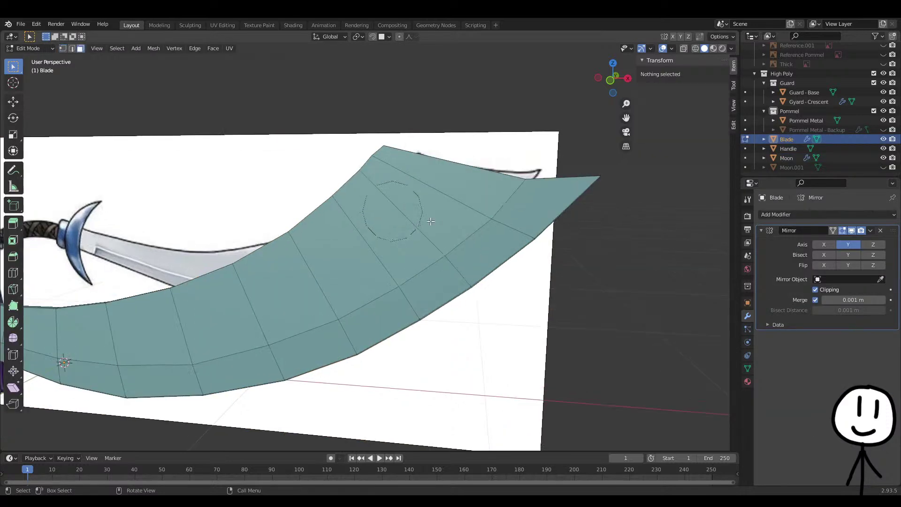
click(419, 228)
shift+click(412, 238)
key(x)
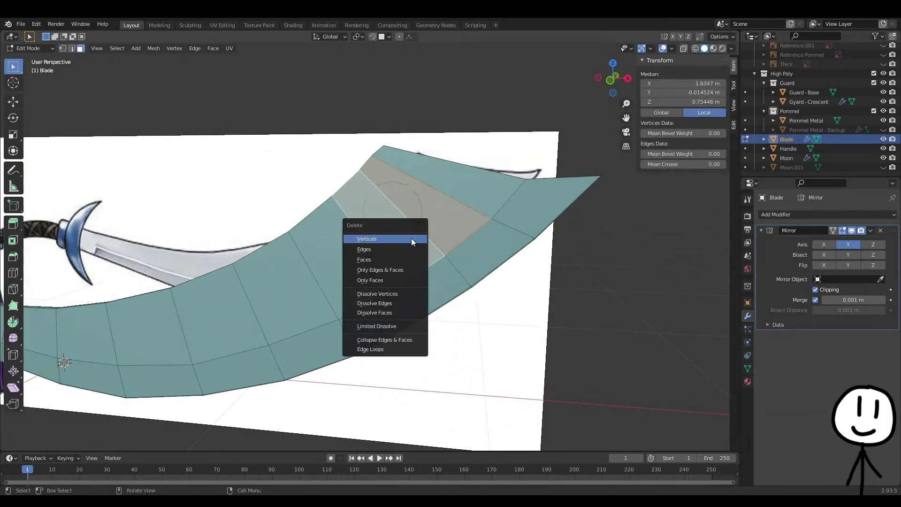
click(384, 259)
Delete the interior blade faces behind the new opening near the tip
middle_drag(464, 239, 439, 249)
click(439, 249)
alt+click(393, 274)
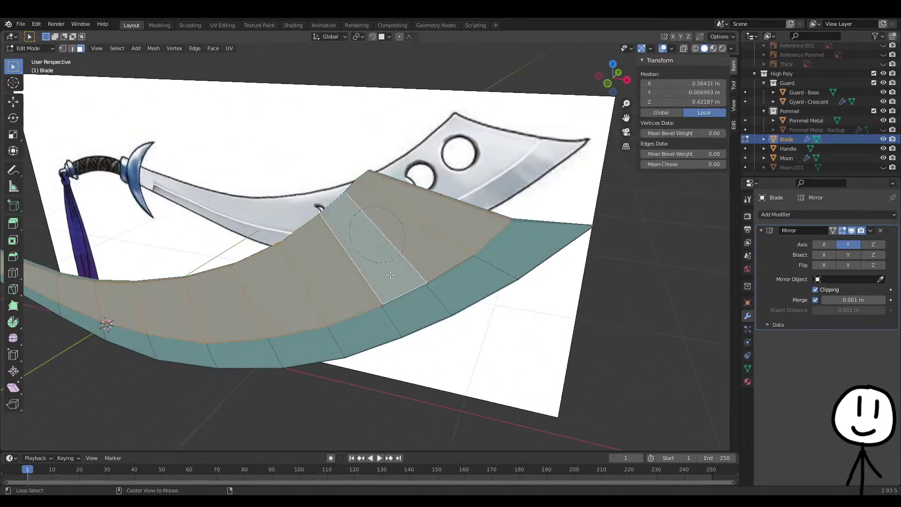
key(ctrl+z)
alt+click(396, 271)
middle_drag(396, 271, 416, 245)
key(ctrl+z)
key(x)
click(455, 237)
Select the remaining interior faces along the blade's upper strip, from the tip to the guard end, and delete them
key(alt+z)
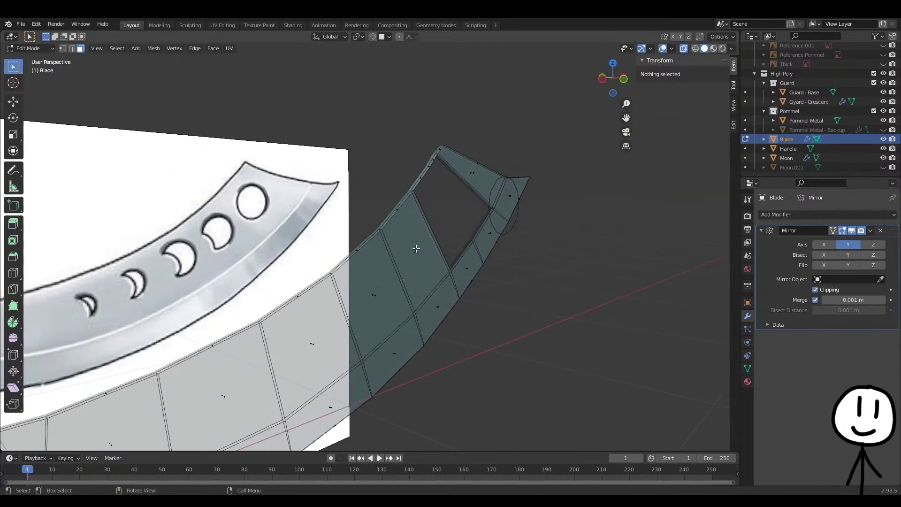
click(415, 248)
shift+click(469, 172)
shift+click(371, 288)
shift+middle_drag(371, 288, 400, 249)
shift+click(399, 226)
shift+click(295, 299)
shift+middle_drag(295, 299, 306, 293)
scroll(328, 292, down, 5)
ctrl+click(357, 292)
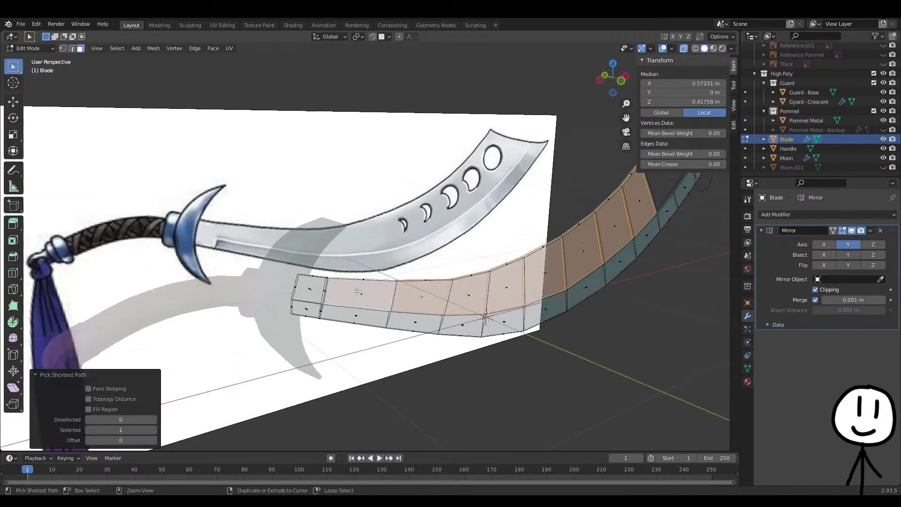
middle_drag(358, 291, 359, 263)
shift+click(314, 273)
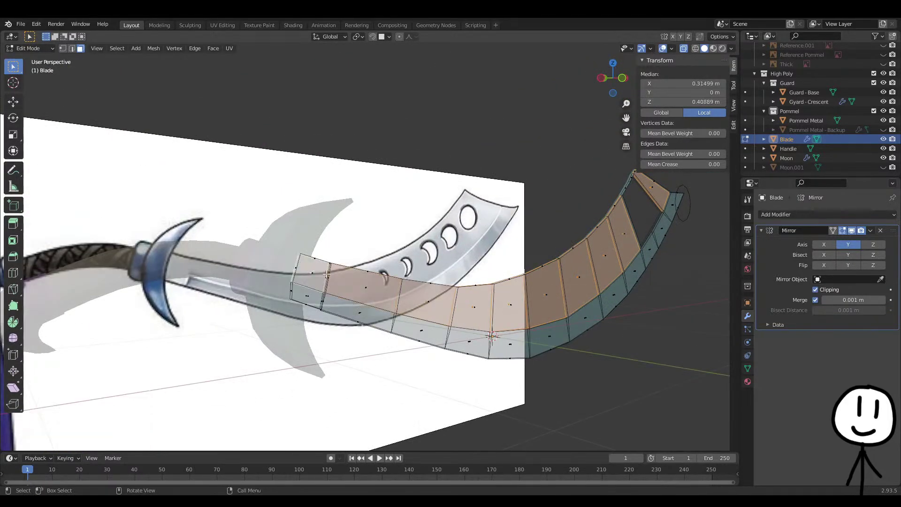
key(x)
click(418, 276)
Try to select the interior faces along the blade's lower edge strip, from the tip to the guard end
middle_drag(418, 276, 460, 316)
key(alt+z)
key(alt+z)
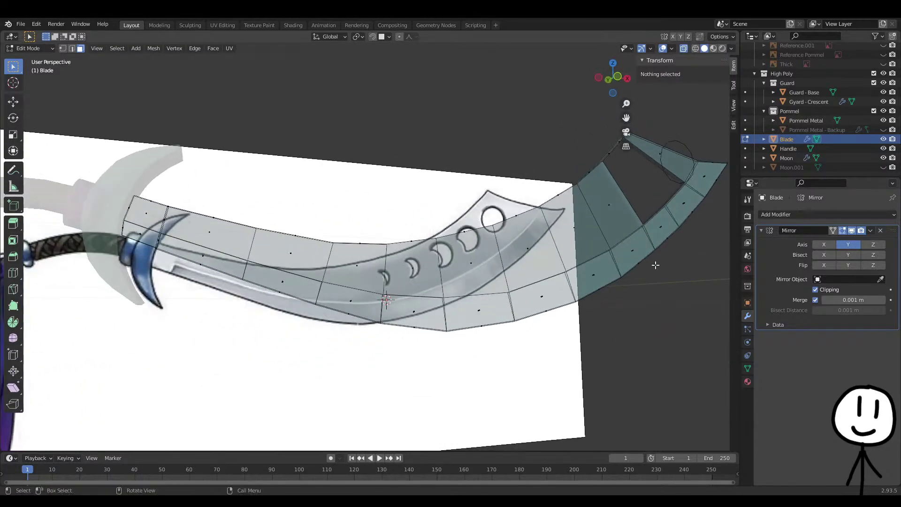
shift+middle_drag(696, 208, 659, 256)
click(669, 218)
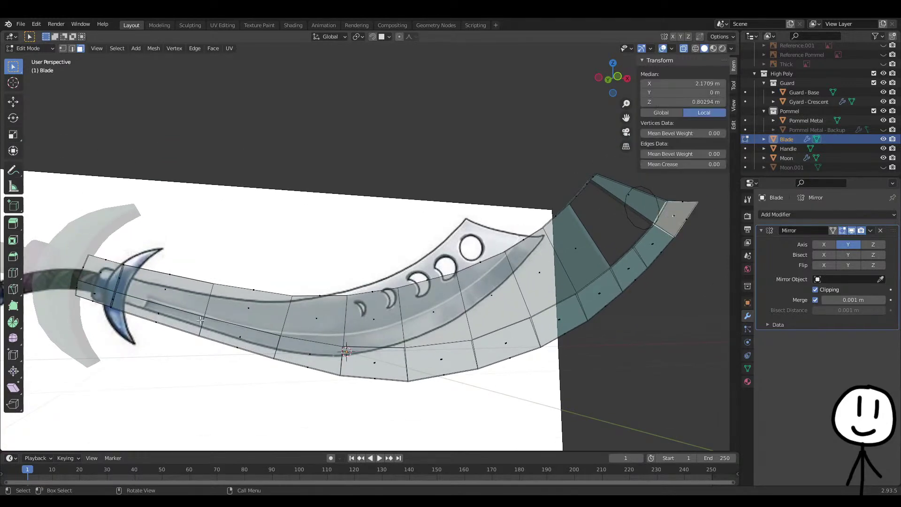
ctrl+click(154, 309)
middle_drag(154, 310, 239, 313)
key(z)
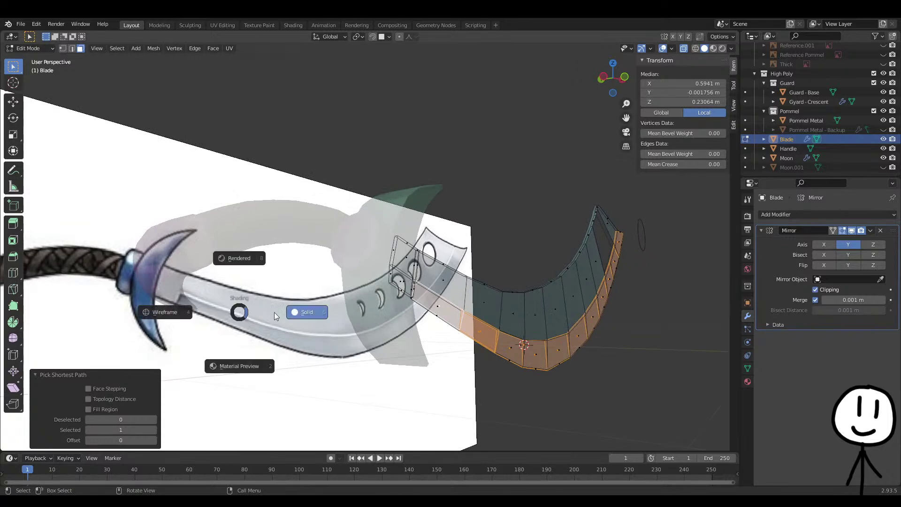
click(307, 313)
mouse_move(359, 315)
middle_down()
mouse_move(357, 296)
mouse_move(316, 302)
middle_up()
scroll(326, 305, up, 6)
scroll(321, 298, down, 2)
scroll(316, 302, down, 1)
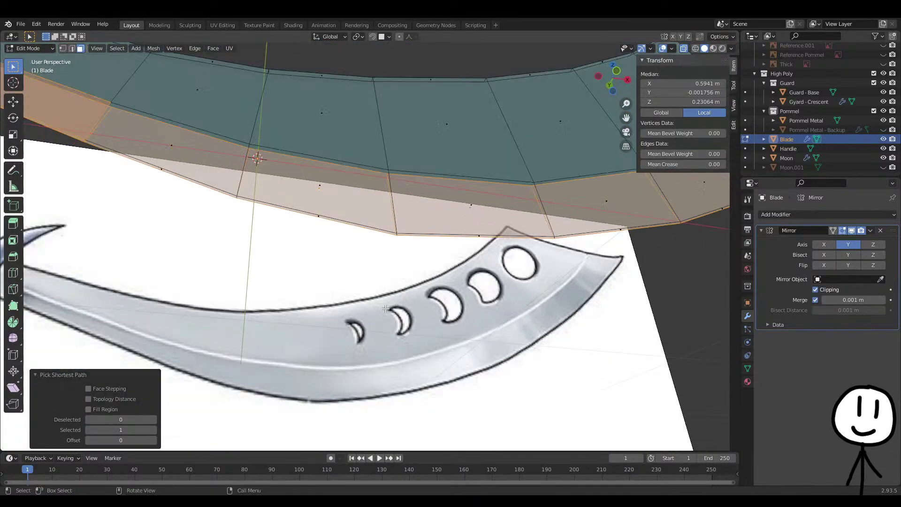
middle_drag(442, 307, 406, 308)
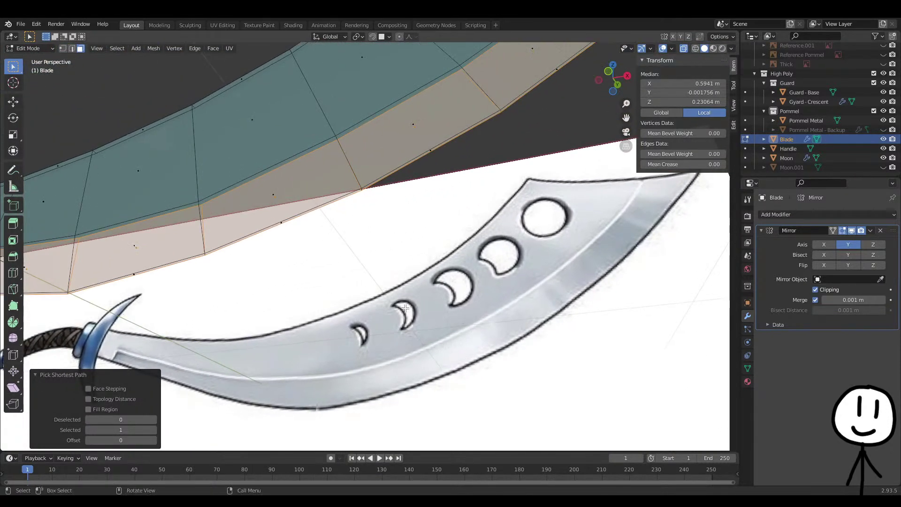
scroll(445, 259, up, 1)
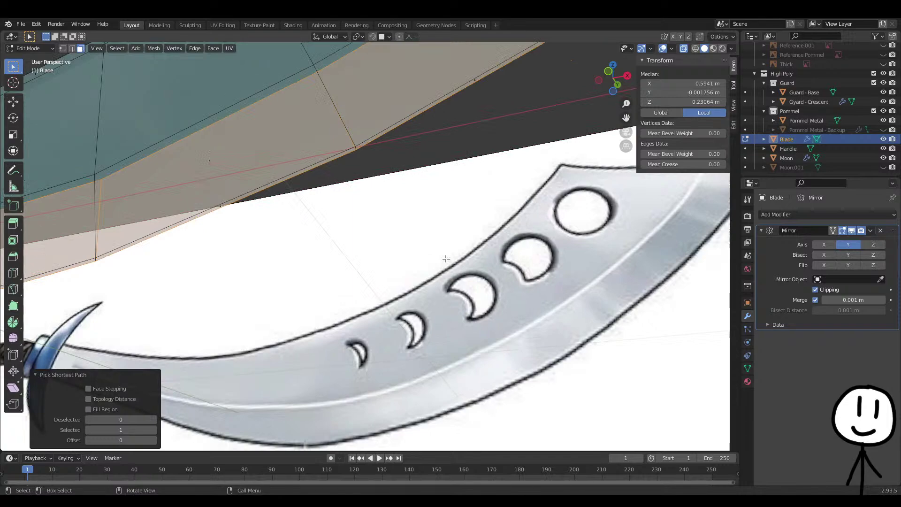
Select a single interior face in the middle of the blade's lower edge strip
click(441, 143)
middle_drag(441, 143, 479, 246)
alt+click(472, 260)
click(480, 251)
scroll(479, 245, up, 4)
middle_drag(540, 273, 399, 267)
scroll(399, 267, down, 4)
key(alt+z)
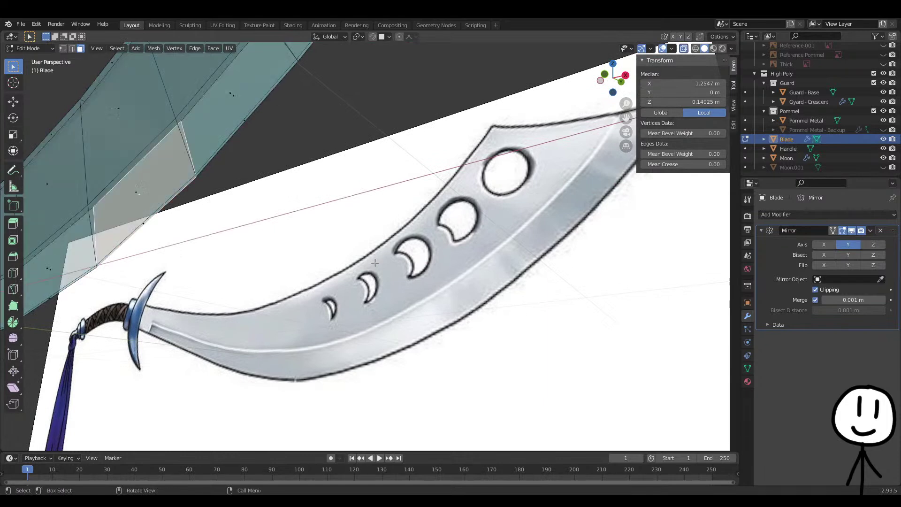
Try deleting only the selected interior face of the lower strip
scroll(403, 273, up, 4)
key(x)
click(403, 273)
key(alt+z)
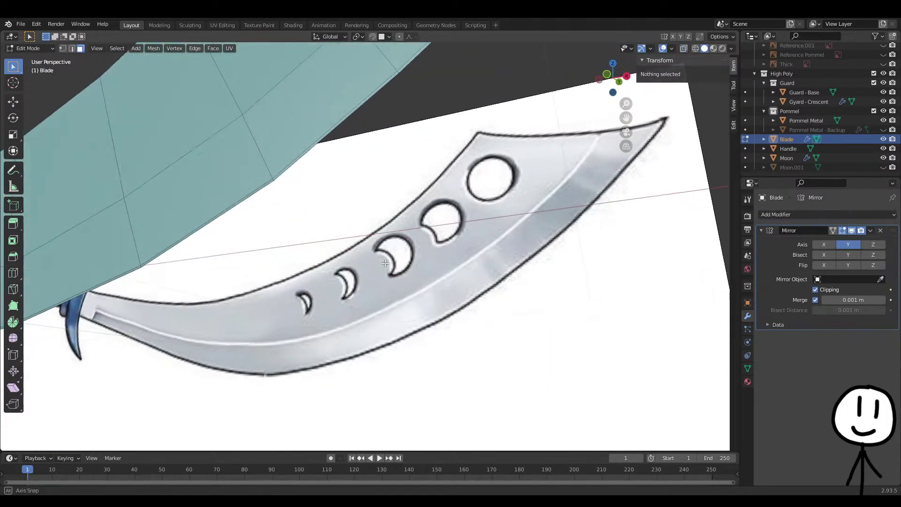
Extend the interior face selection along the lower strip to the tip and to the guard end, and delete those faces
middle_drag(384, 264, 388, 280)
key(alt+z)
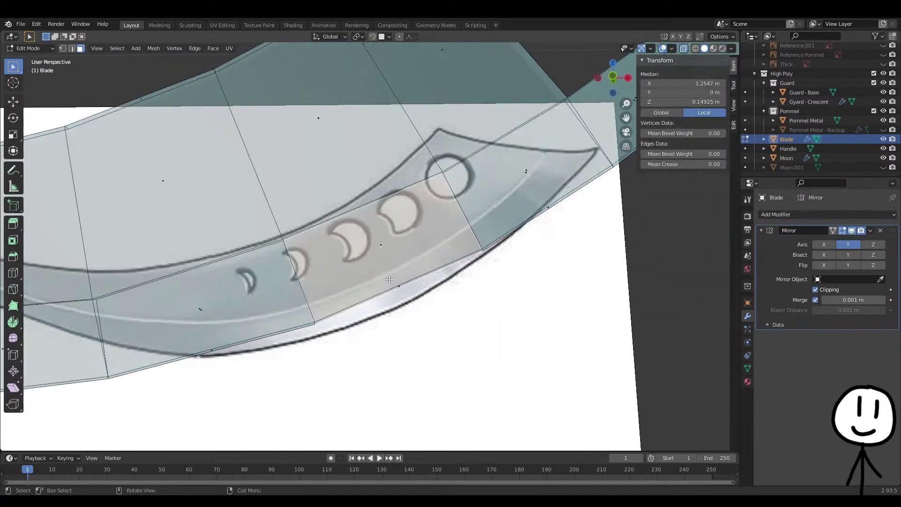
scroll(450, 265, down, 3)
ctrl+click(336, 227)
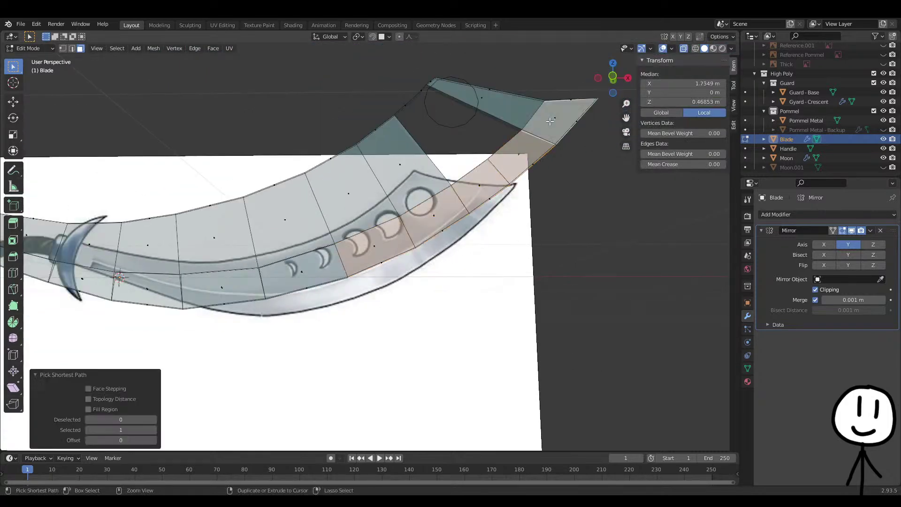
ctrl+click(86, 282)
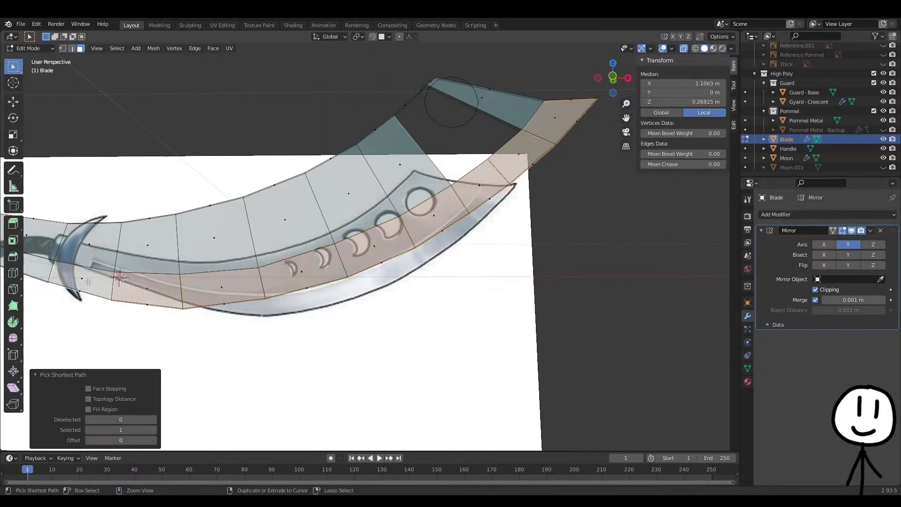
key(z)
key(x)
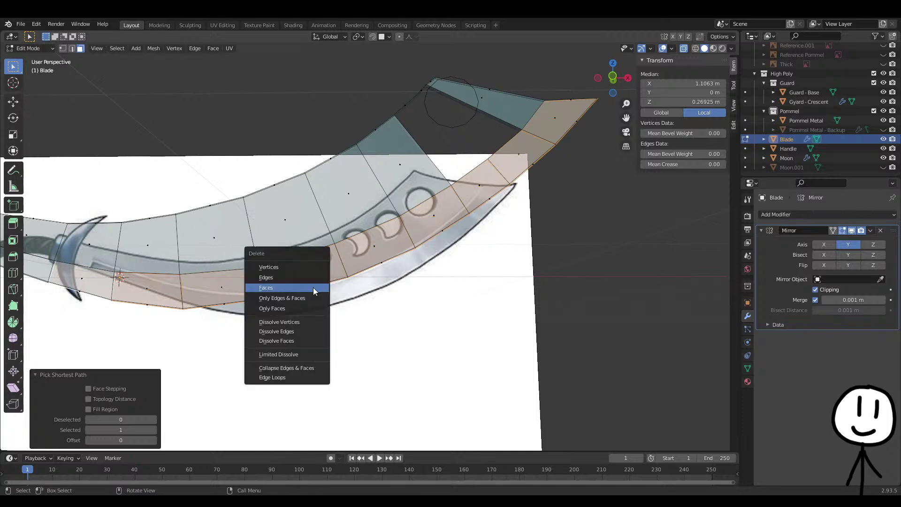
click(314, 287)
Delete the first leftover interior face at the blade's guard end
shift+middle_drag(314, 287, 469, 341)
scroll(514, 350, up, 3)
scroll(267, 272, up, 2)
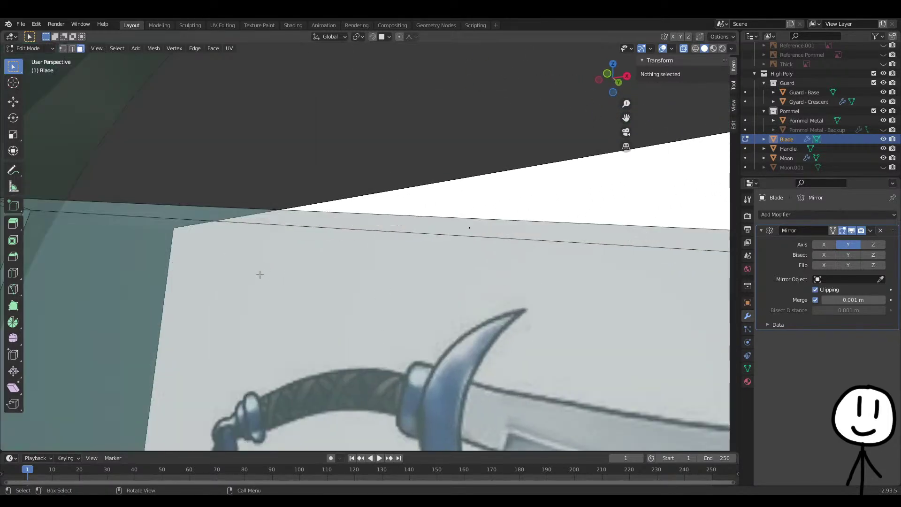
click(183, 296)
middle_drag(196, 302, 217, 313)
key(z)
click(272, 321)
key(x)
click(276, 319)
Delete two more interior faces in the guard-end section of the blade
middle_drag(276, 319, 307, 236)
click(322, 231)
key(x)
click(311, 233)
click(264, 211)
key(x)
click(240, 212)
middle_drag(363, 242, 350, 245)
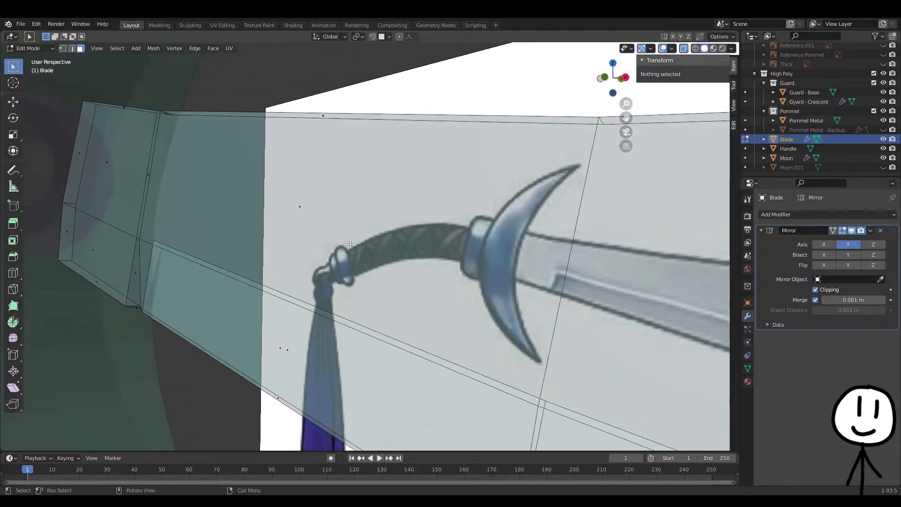
Find and delete the last two leftover interior faces near the guard end of the blade
key(alt+z)
key(alt+z)
key(alt+z)
key(alt+z)
click(295, 342)
key(x)
click(296, 342)
middle_drag(296, 342, 345, 281)
scroll(345, 281, down, 2)
click(387, 242)
key(x)
click(387, 243)
Examine the cleaned blade with X-ray on and off, and check the tip opening in front view
shift+middle_drag(471, 288, 355, 304)
scroll(320, 277, down, 5)
middle_drag(425, 336, 429, 294)
key(alt+z)
key(alt+z)
scroll(498, 220, up, 8)
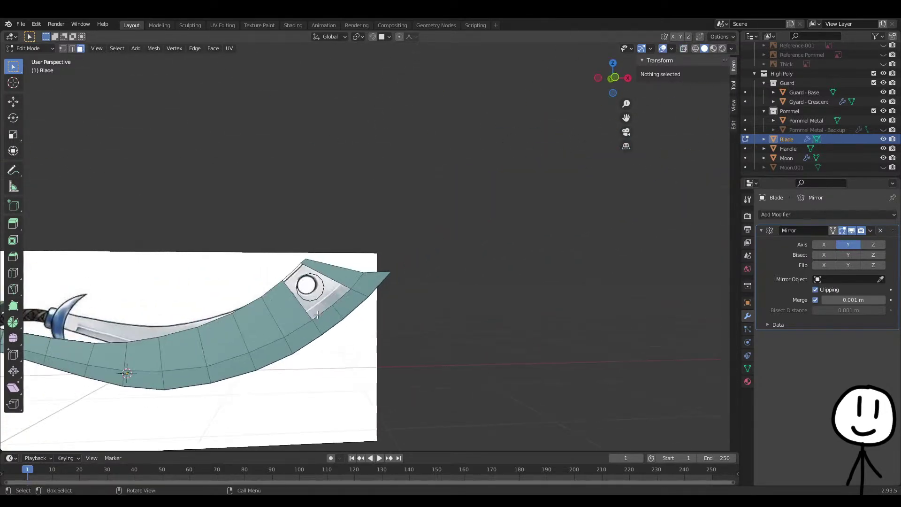
key(KP_1)
scroll(294, 244, up, 5)
Try to apply the Shrinkwrap modifier on the Moon circle while the blade's front opening is empty
key(Tab)
click(274, 233)
click(790, 140)
click(791, 158)
click(872, 231)
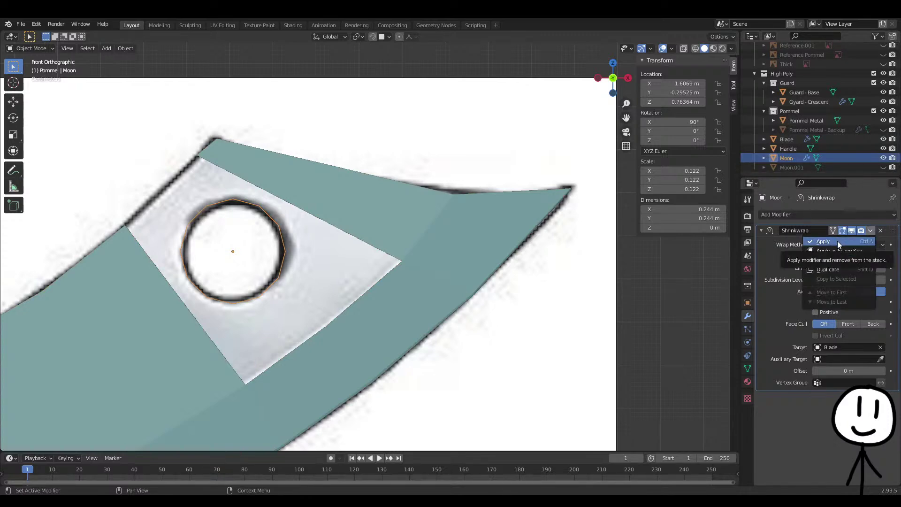
scroll(399, 209, down, 4)
middle_drag(399, 210, 331, 248)
key(ctrl+z)
key(ctrl+shift+z)
Fill the guard-side half of the Blade mesh's front opening with a face across its four corner vertices
click(178, 312)
key(Tab)
middle_drag(213, 313, 291, 293)
click(311, 321)
shift+click(256, 359)
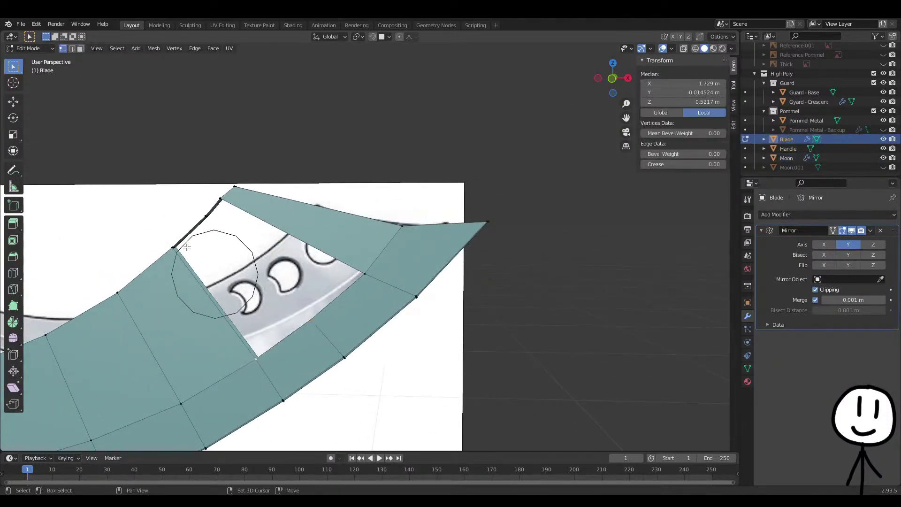
shift+click(175, 249)
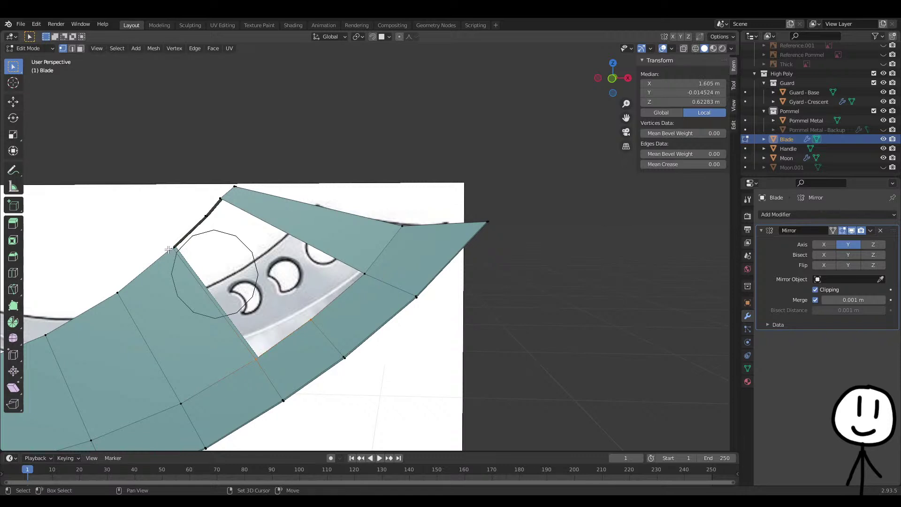
shift+click(207, 219)
key(alt+a)
Fill the tip-side half of the front opening with a face across its four corner vertices
click(314, 323)
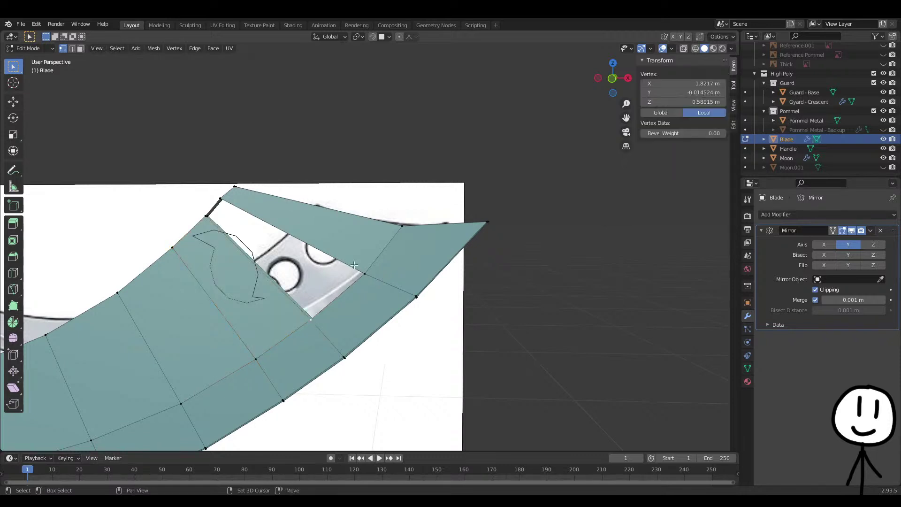
shift+click(365, 275)
shift+click(221, 200)
key(f)
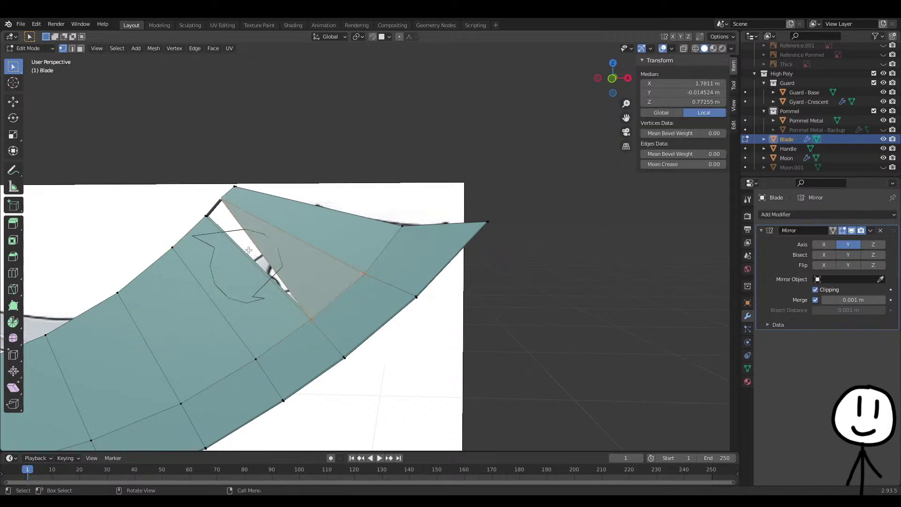
key(ctrl+z)
shift+click(206, 216)
key(f)
key(alt+a)
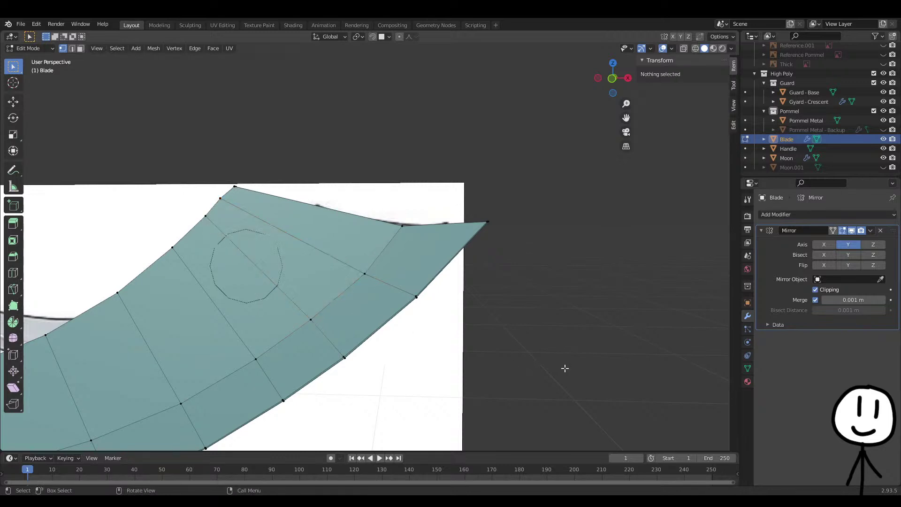
Apply the Shrinkwrap modifier on the Moon object
key(Tab)
click(871, 230)
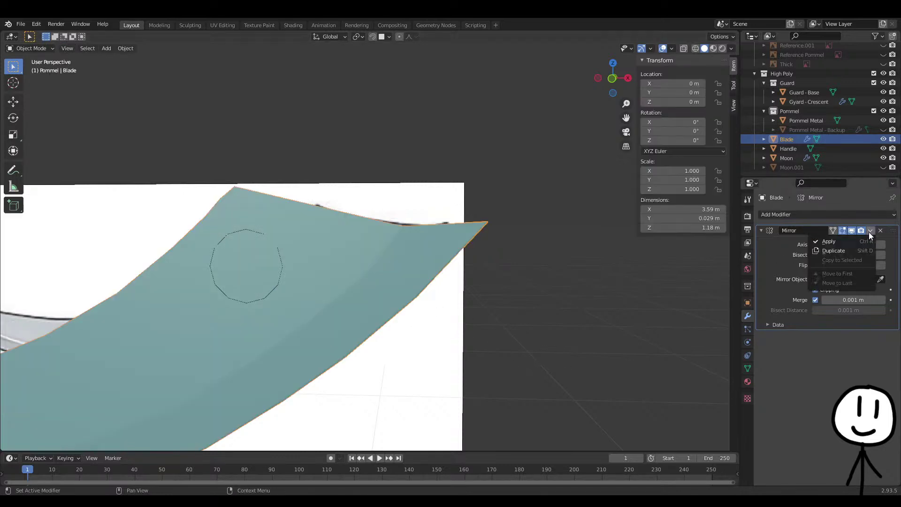
click(787, 168)
click(792, 158)
click(870, 231)
click(838, 238)
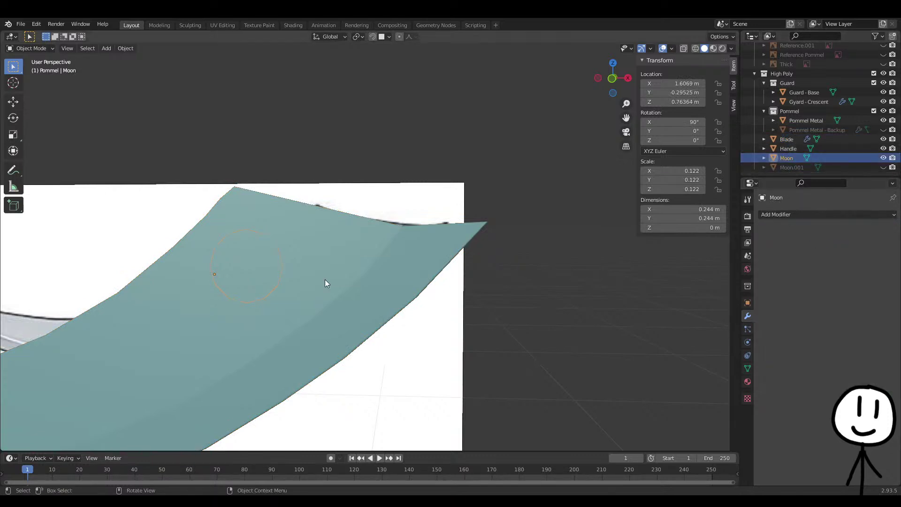
Delete the two refilled front faces of the Blade mesh beneath the Moon circle and return to vertex selection
key(Tab)
key(alt+a)
key(Tab)
click(306, 283)
key(Tab)
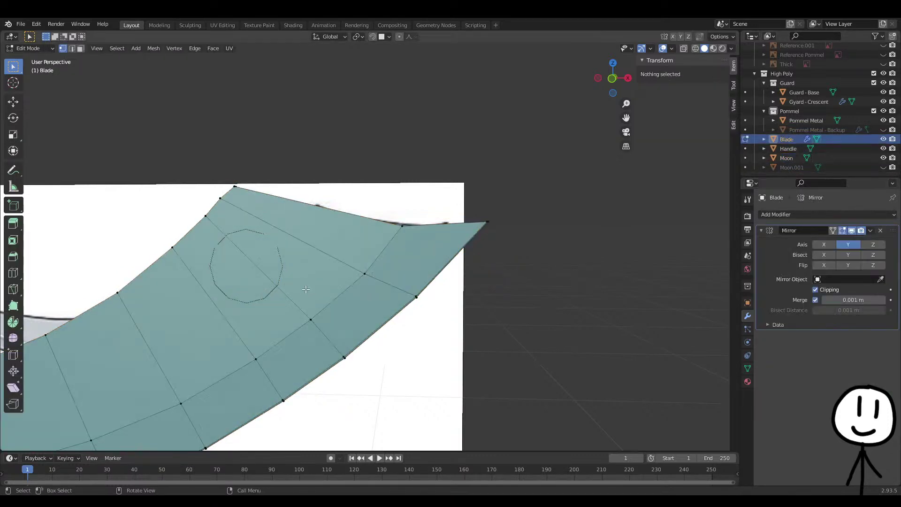
click(301, 284)
shift+click(272, 318)
key(x)
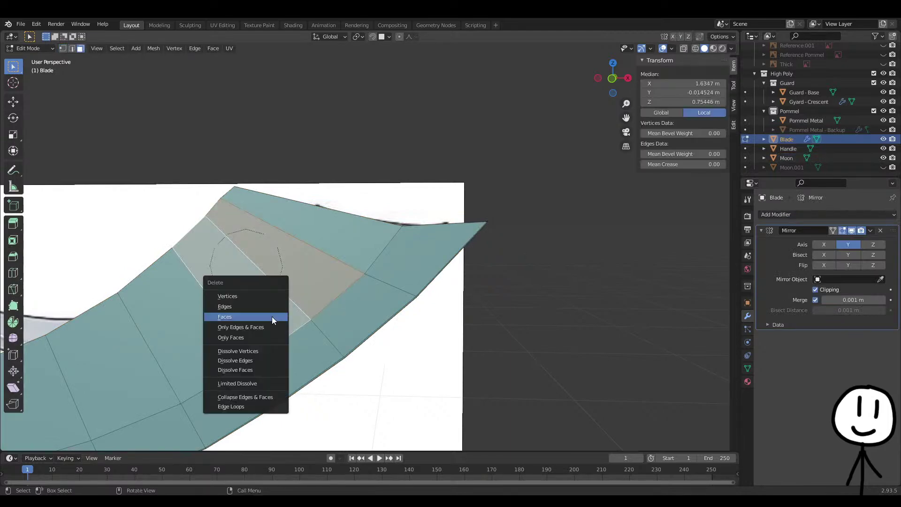
click(269, 321)
middle_drag(329, 305, 376, 281)
key(1)
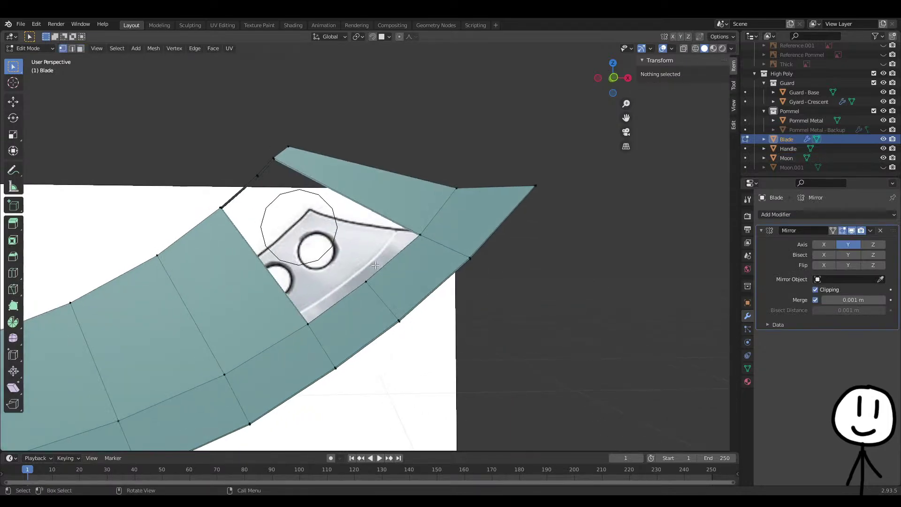
Join the Moon object into the Blade object
click(792, 157)
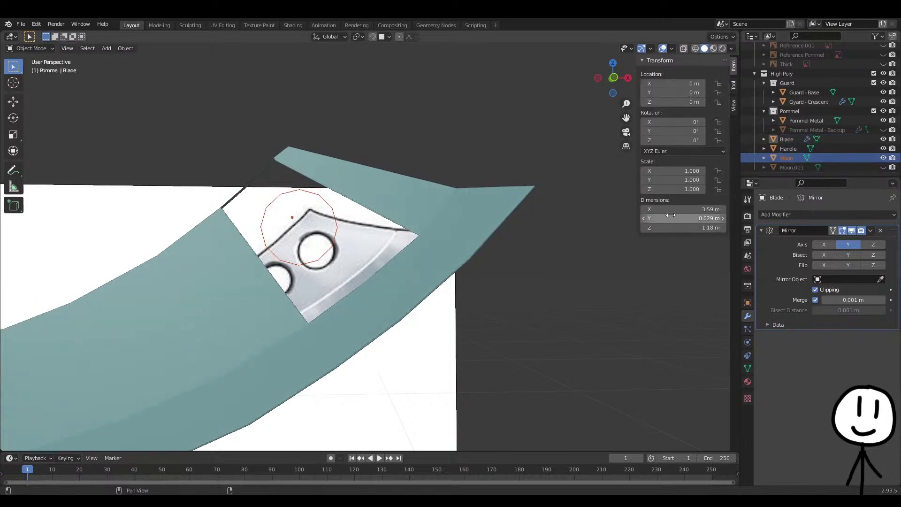
ctrl+click(787, 139)
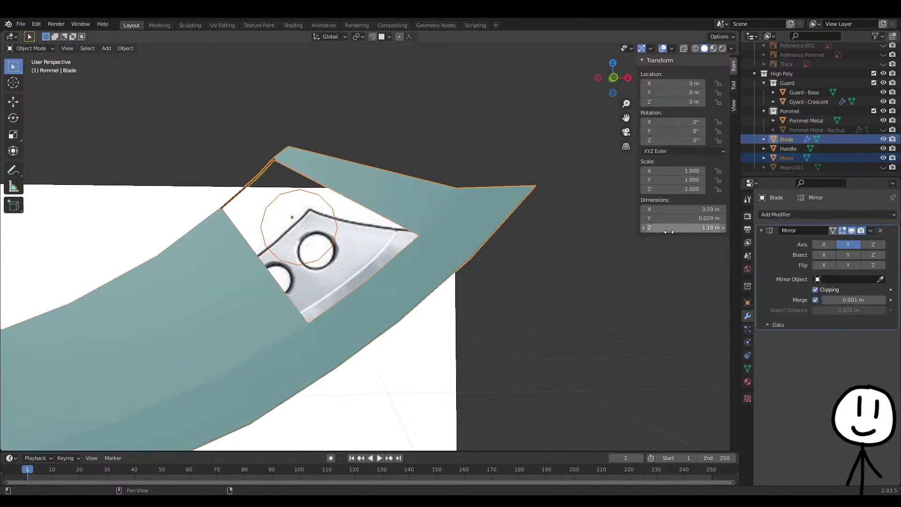
key(ctrl+j)
Fill a face between the circle's two top vertices and the short edge on the blade's spine in the Blade mesh
key(Tab)
scroll(309, 253, up, 4)
middle_drag(309, 253, 276, 241)
scroll(290, 269, up, 3)
shift+middle_drag(292, 148, 315, 260)
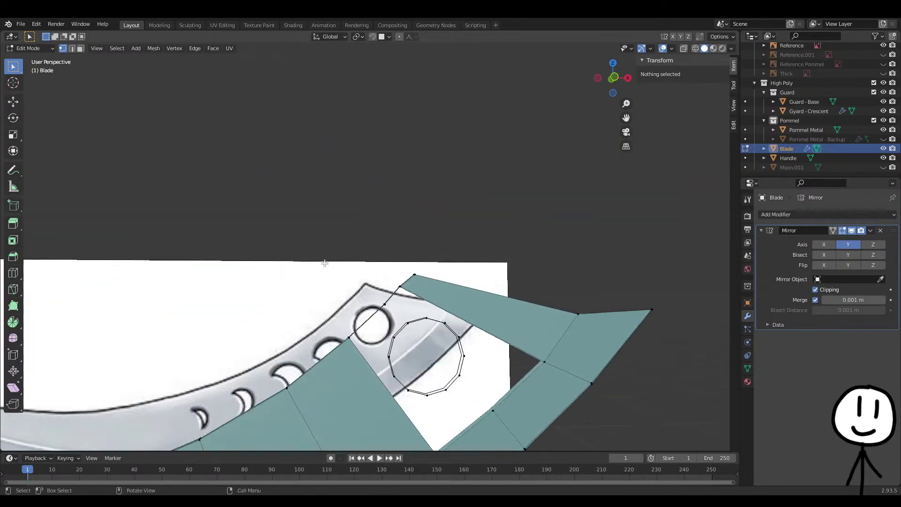
middle_drag(413, 316, 358, 287)
scroll(359, 287, up, 5)
click(370, 272)
shift+click(319, 234)
shift+click(415, 264)
shift+click(357, 195)
key(f)
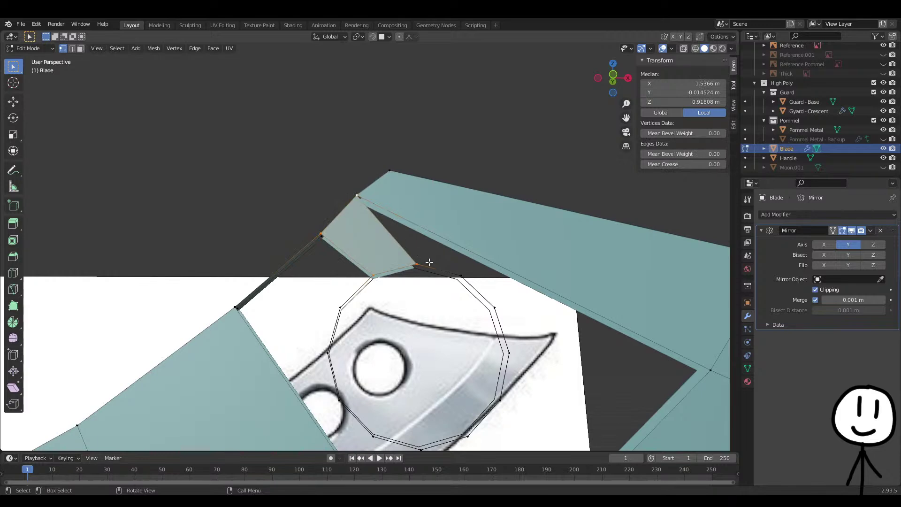
Fill a face between two circle vertices on the tip side and the opening's edge along the lower strip
click(416, 264)
middle_drag(422, 268, 329, 287)
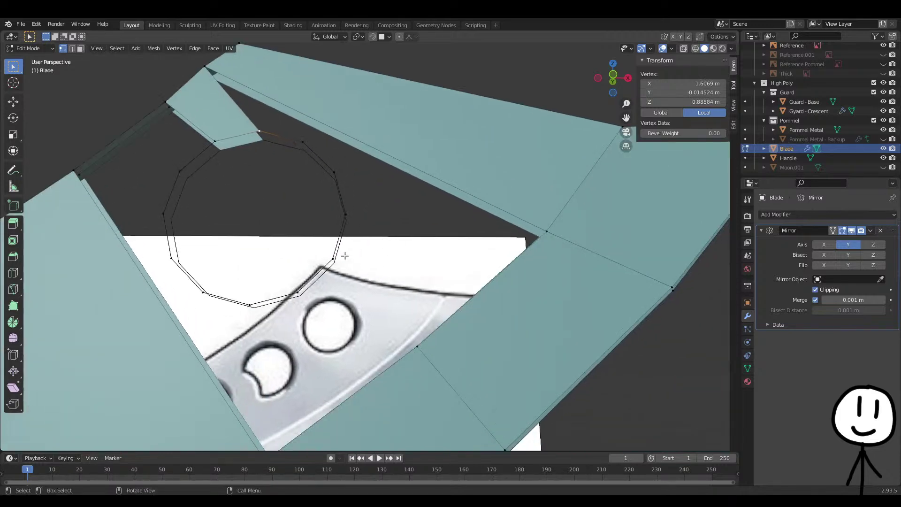
scroll(345, 255, down, 5)
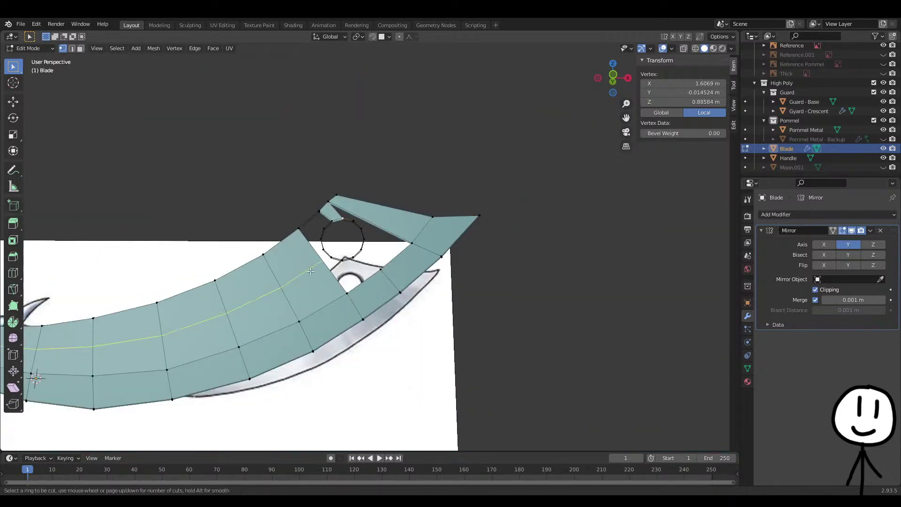
scroll(343, 259, up, 3)
scroll(362, 221, up, 2)
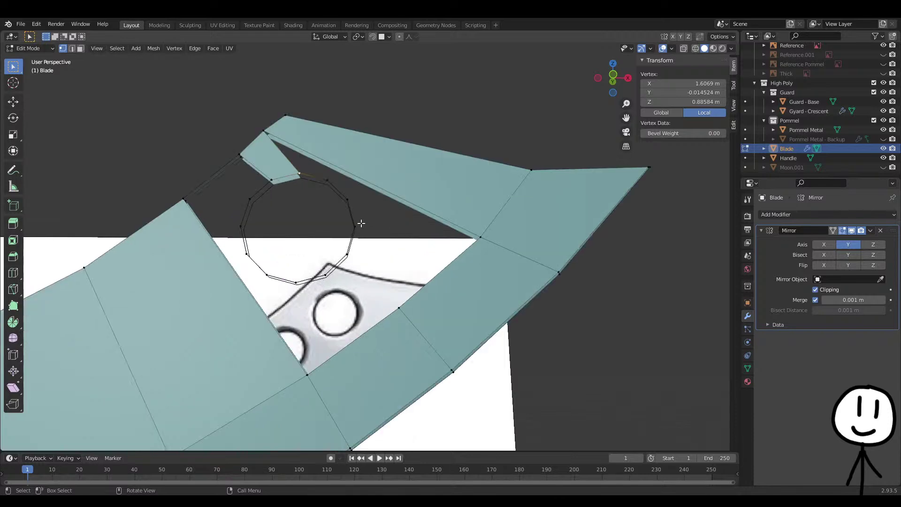
shift+click(346, 255)
shift+click(353, 224)
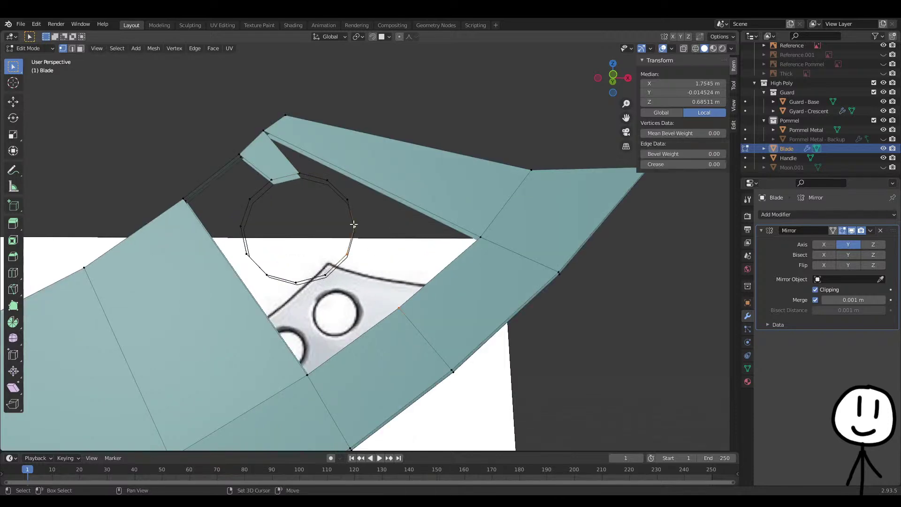
shift+click(472, 231)
key(f)
click(347, 255)
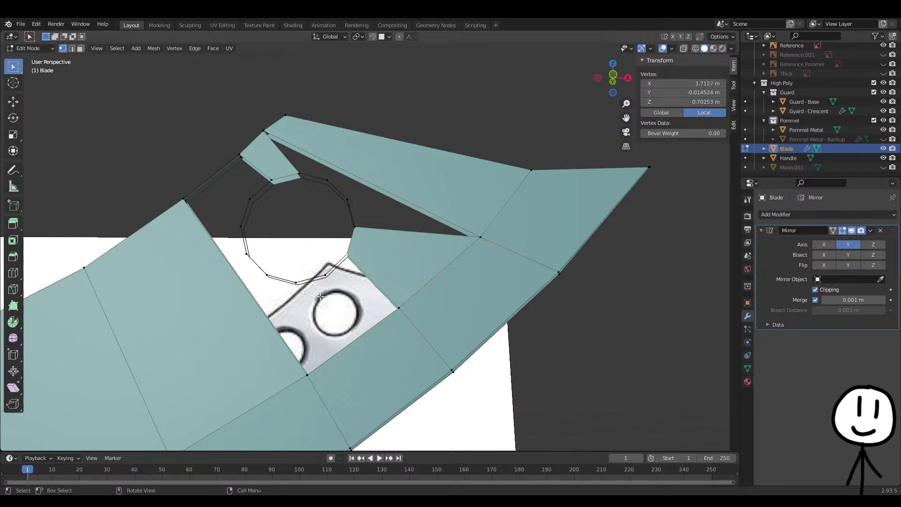
Add one centred loop cut across the strip running from the spine's top corner toward the blade tip, above the circle
click(323, 272)
shift+middle_drag(351, 306, 344, 283)
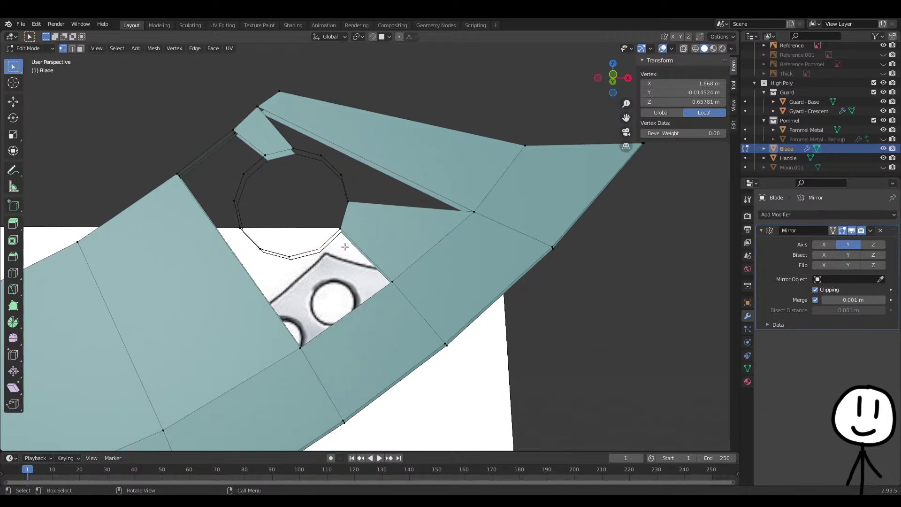
shift+middle_drag(344, 243, 341, 247)
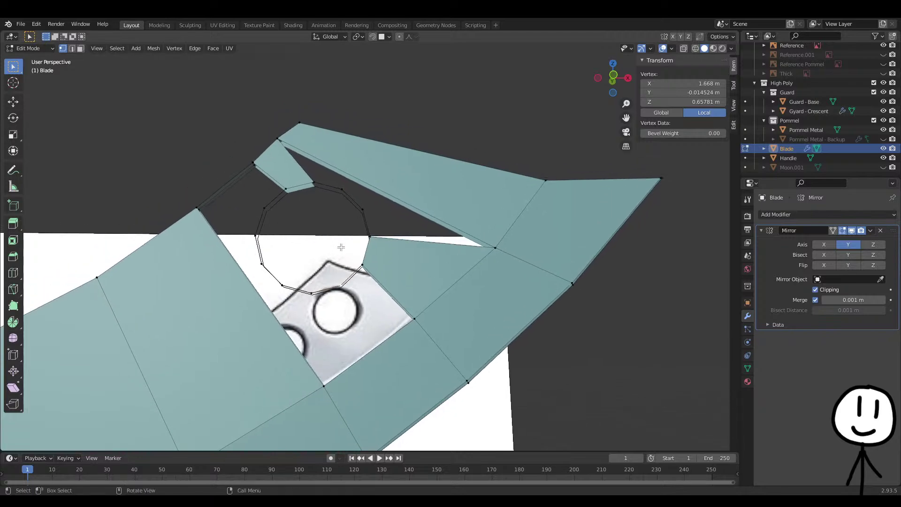
key(KP_1)
scroll(329, 256, up, 6)
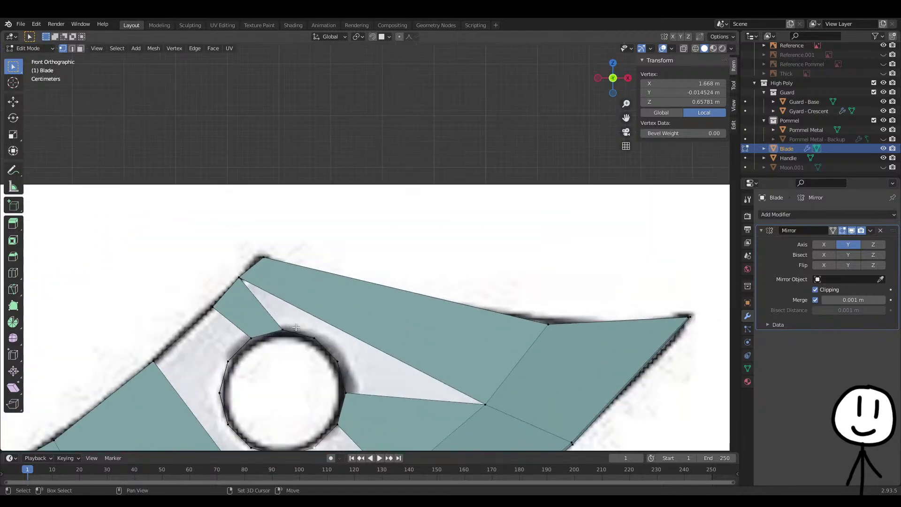
shift+middle_drag(311, 354, 333, 288)
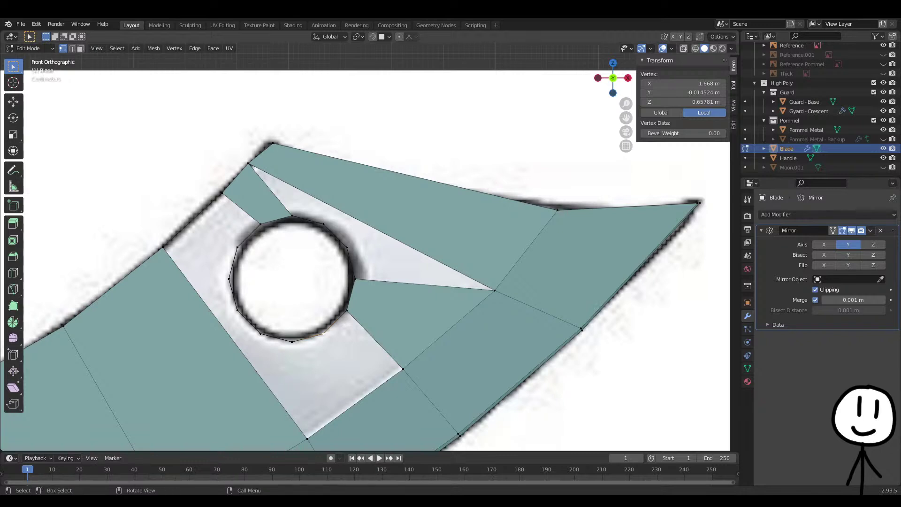
key(ctrl+r)
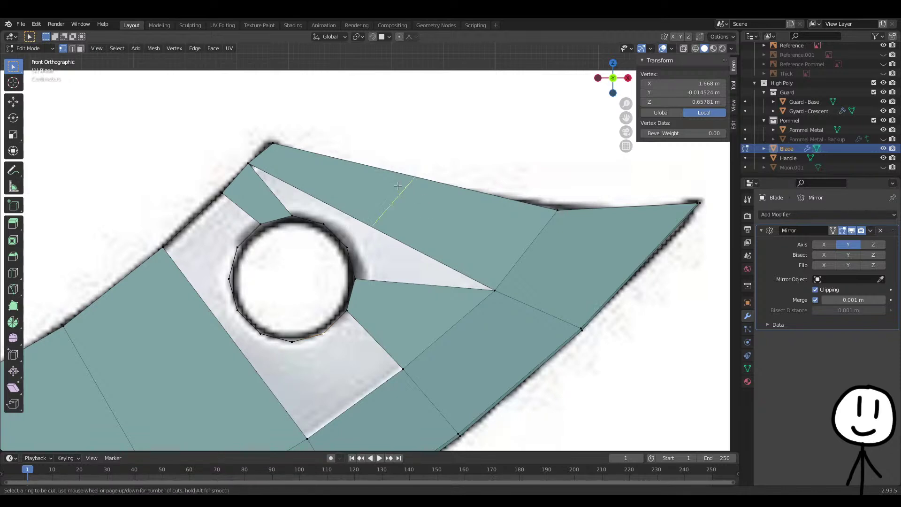
click(397, 185)
right_click(398, 186)
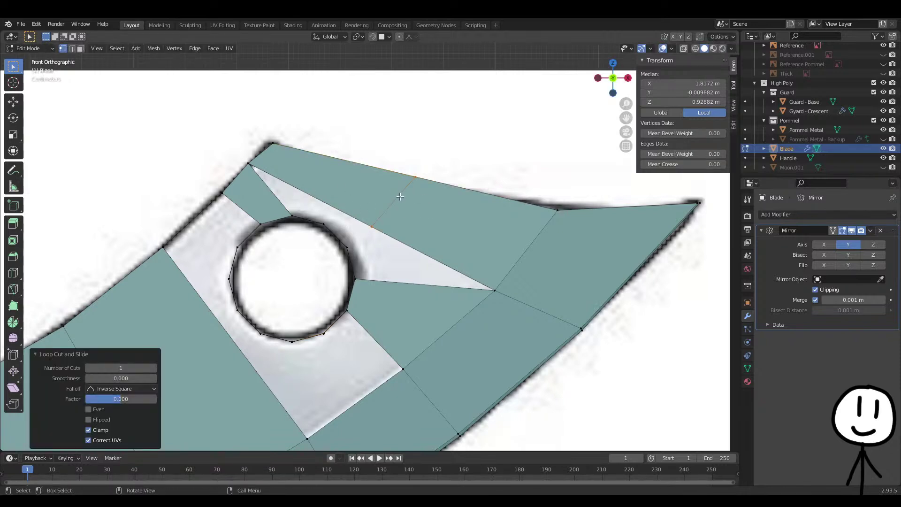
Fill a face between the new cut's lower vertex, the strip's inner corner near the tip and two circle vertices
click(346, 239)
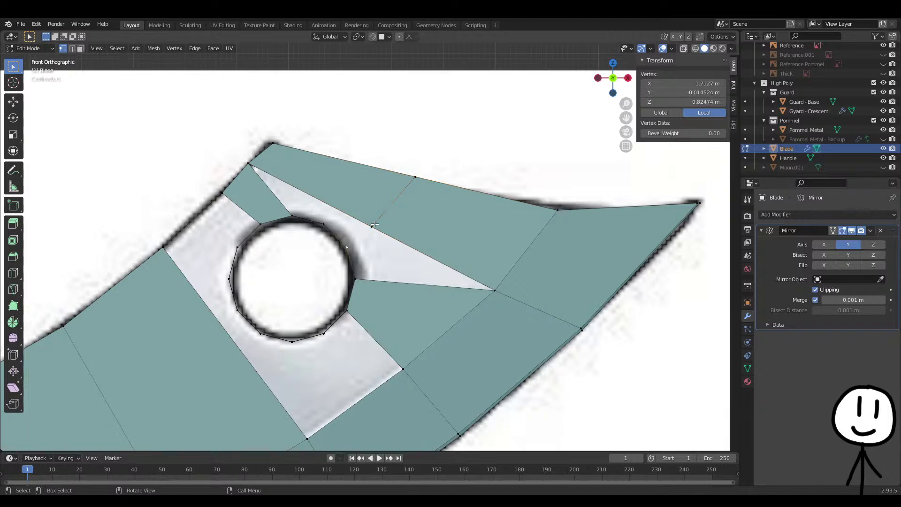
click(371, 227)
shift+click(355, 279)
shift+click(494, 290)
key(f)
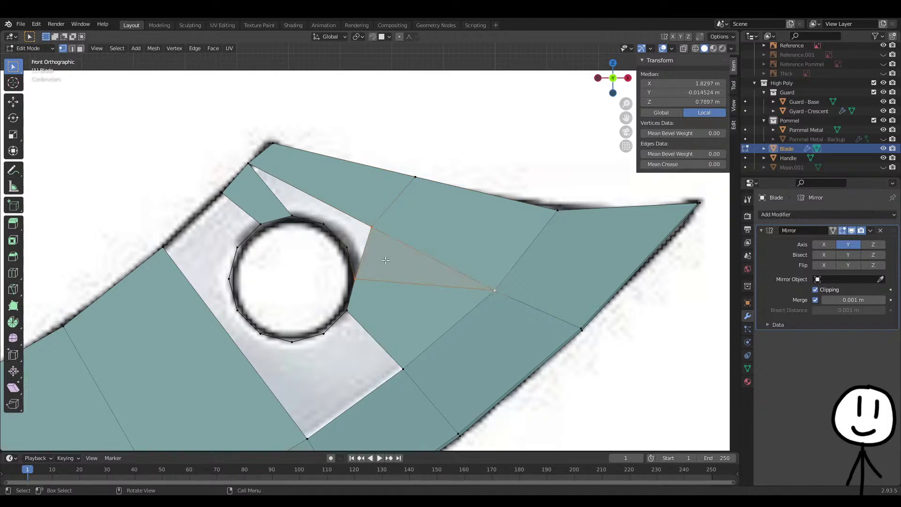
key(ctrl+z)
click(355, 245)
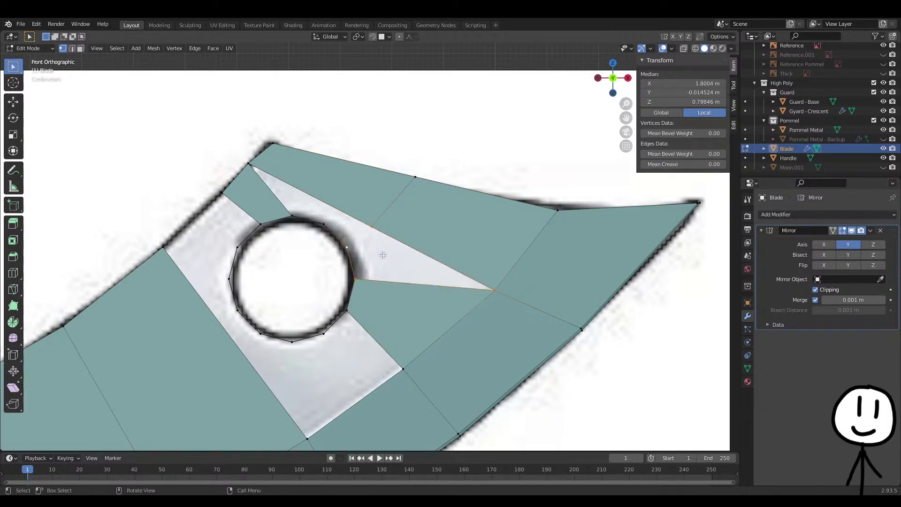
key(f)
Add a second loop cut in the strip above the circle, slid toward the first, and fill the quad between both cuts and the circle
key(ctrl+r)
click(342, 194)
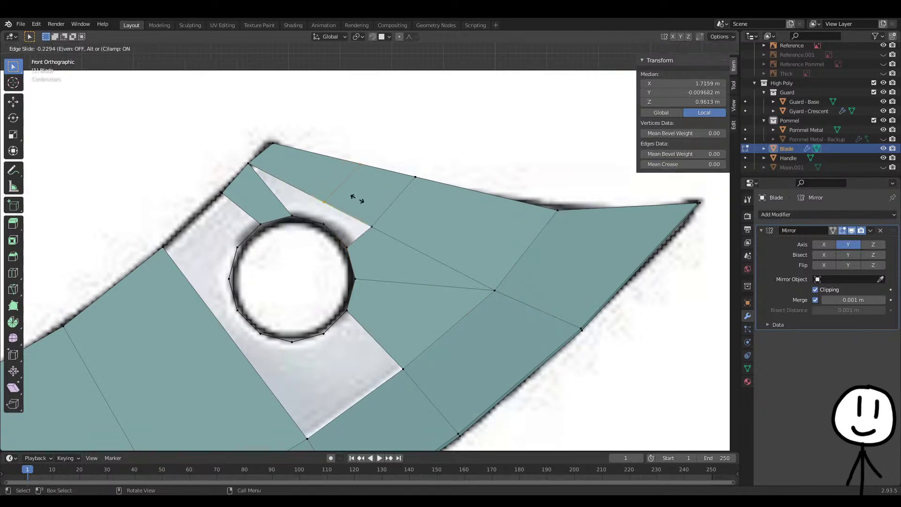
click(367, 202)
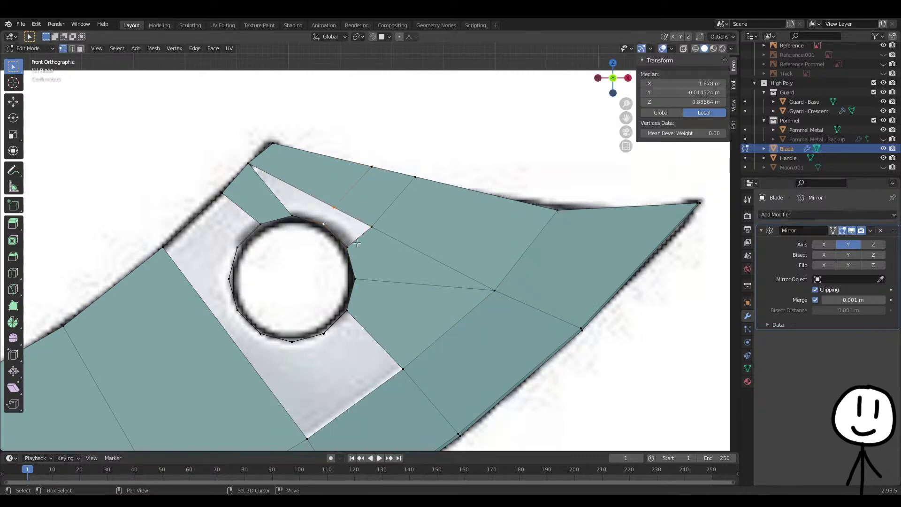
key(f)
Fill the remaining gap above the circle between the second cut's vertex, the upper spine vertex and two top circle vertices
click(325, 223)
shift+click(333, 209)
shift+click(292, 219)
shift+click(252, 172)
key(f)
Add a loop cut across the open spine edge beside the circle and slide it slightly toward the tip
middle_drag(410, 150, 408, 208)
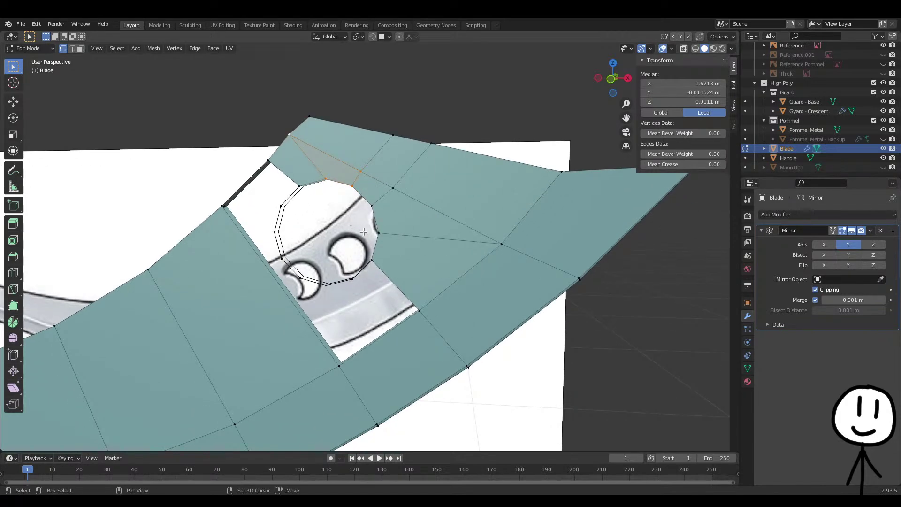
click(373, 186)
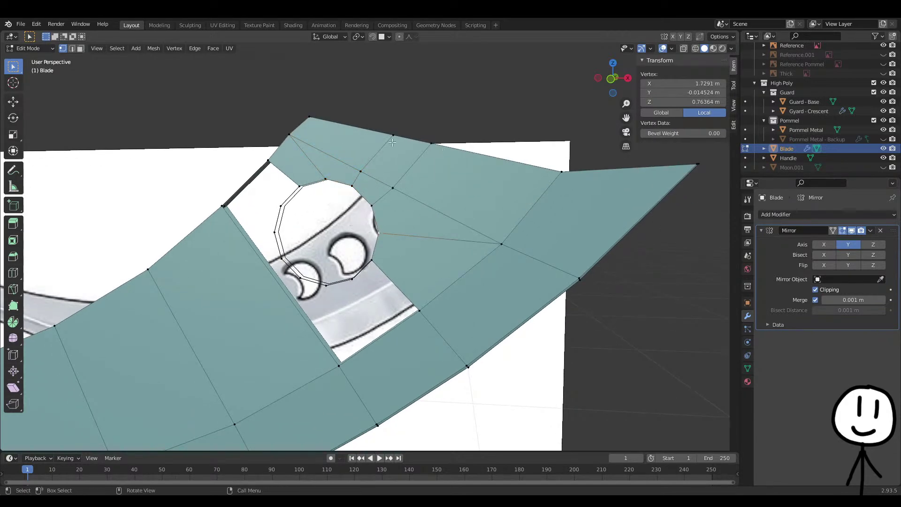
scroll(331, 218, up, 3)
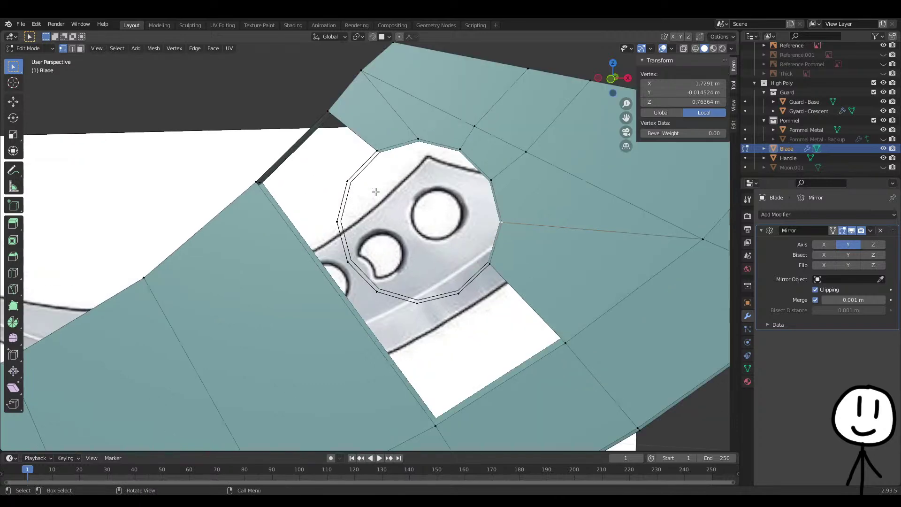
mouse_move(404, 170)
middle_down()
mouse_move(412, 157)
mouse_move(387, 173)
middle_up()
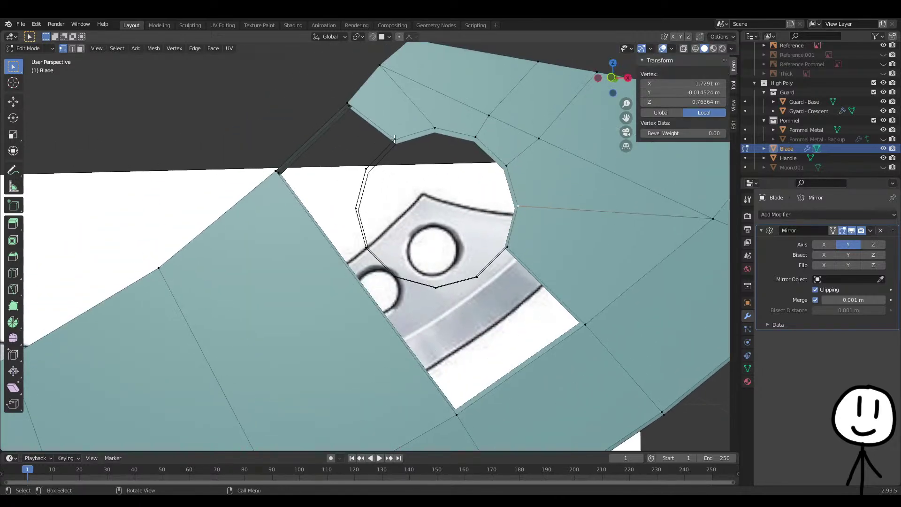
shift+click(371, 165)
ctrl+middle_drag(322, 136, 495, 325)
key(ctrl+r)
click(476, 297)
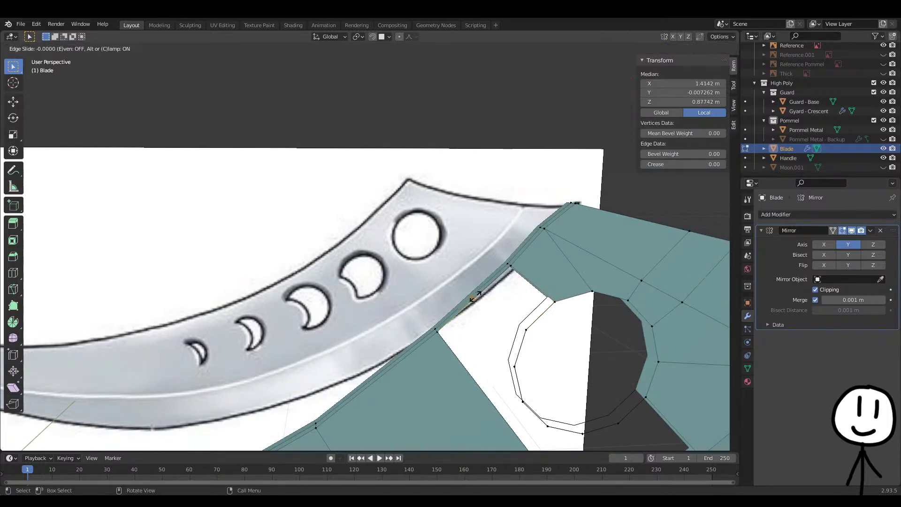
right_click(482, 296)
key(g)
key(g)
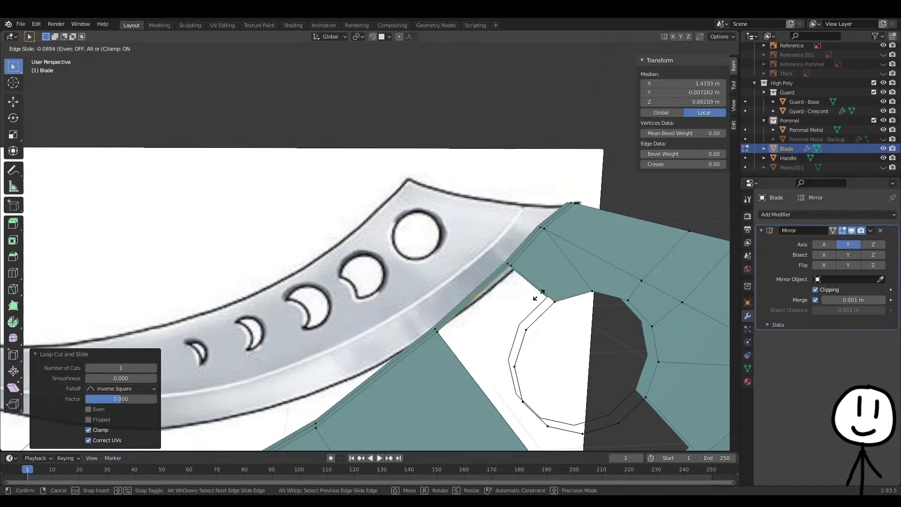
click(544, 290)
Fill two faces between the spine edge on either side of the new cut and the circle's upper handle-side vertices
middle_drag(545, 291, 479, 267)
click(410, 241)
shift+click(484, 261)
shift+click(535, 302)
middle_drag(492, 318, 407, 250)
click(389, 272)
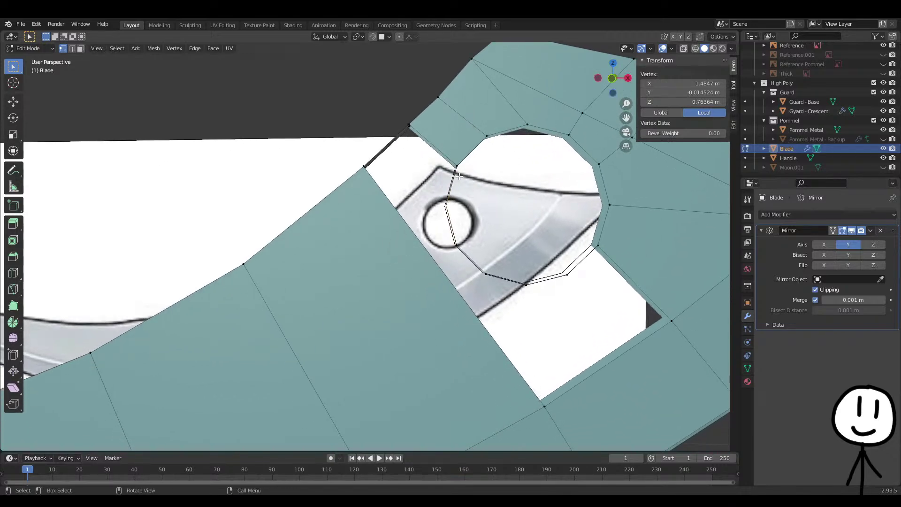
shift+click(446, 205)
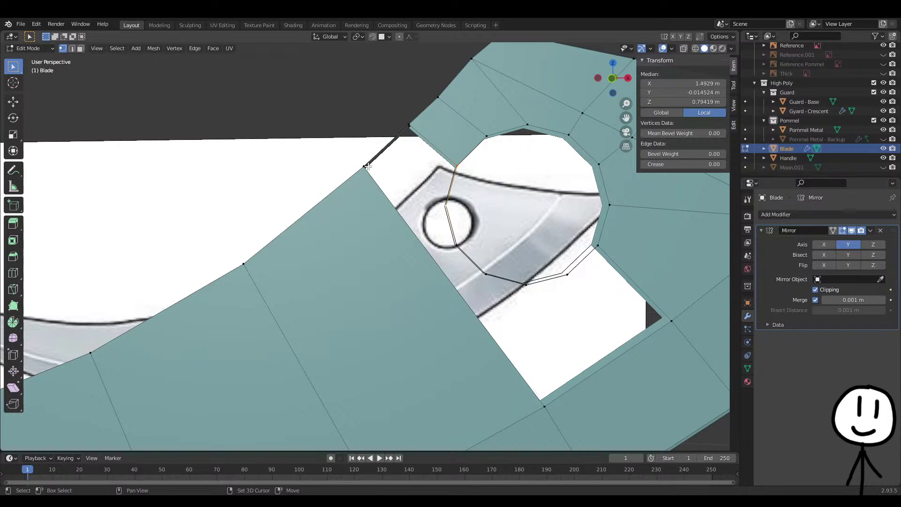
shift+click(411, 126)
shift+click(362, 165)
key(f)
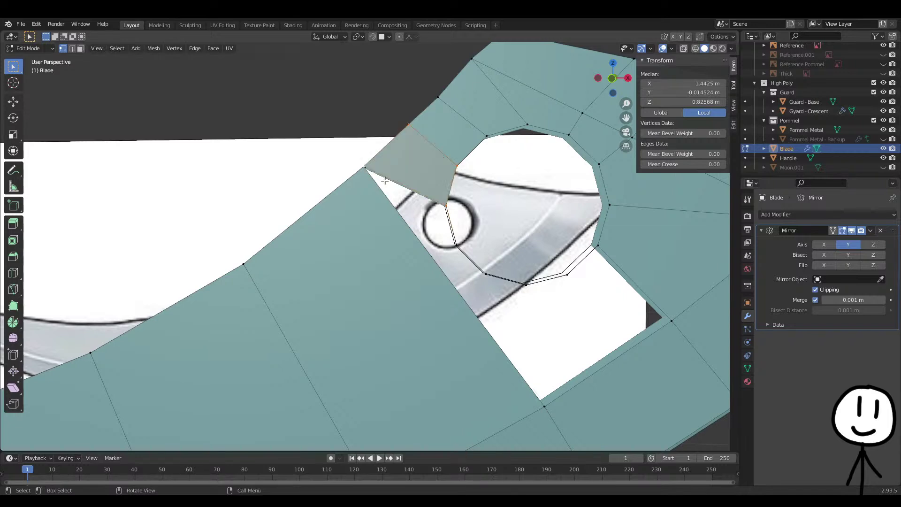
click(443, 205)
shift+middle_drag(553, 293, 449, 207)
click(446, 221)
shift+click(471, 263)
shift+click(487, 130)
key(k)
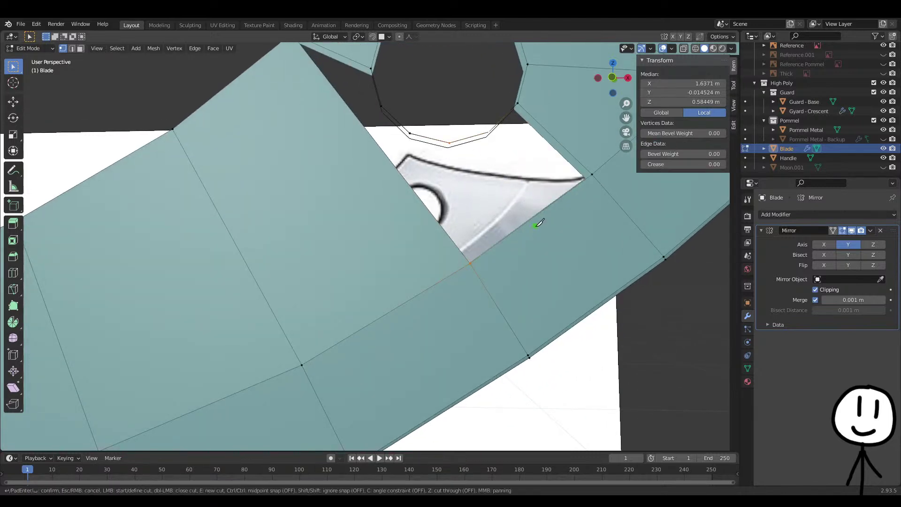
key(Escape)
Add a centred loop cut across the lower strip beneath the circle and fill a face from its handle-side half to two bottom circle vertices
key(ctrl+r)
click(587, 296)
right_click(587, 296)
click(468, 259)
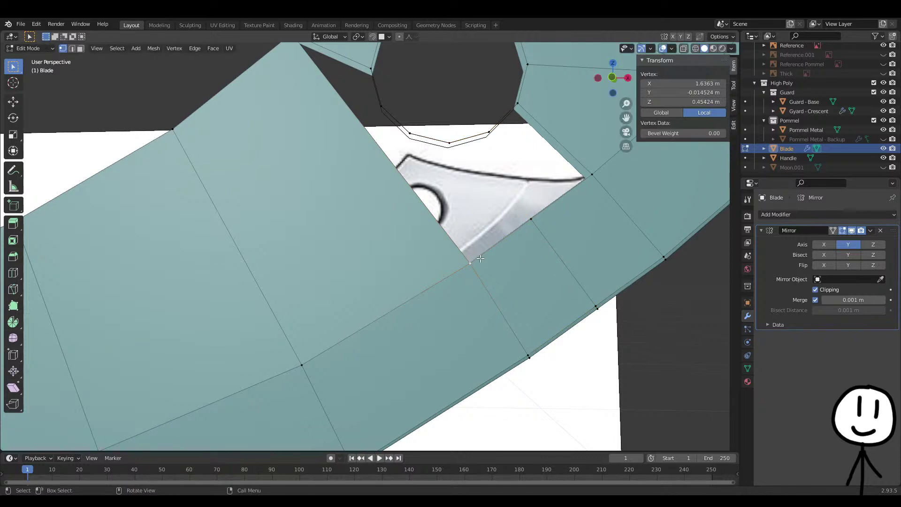
shift+click(522, 220)
shift+click(465, 140)
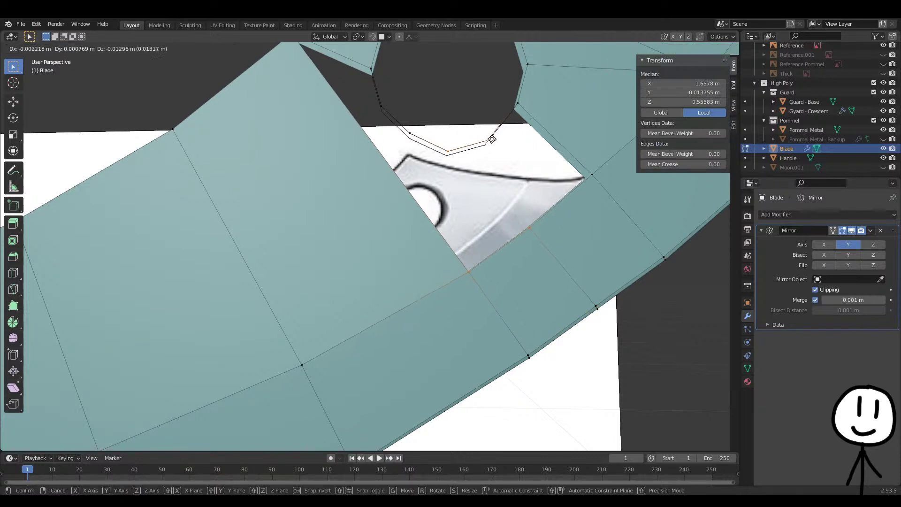
shift+click(492, 133)
key(f)
Fill a face between the tip-side half of the lower strip's opening edge and the next two circle vertices
click(492, 133)
shift+click(533, 216)
shift+click(597, 170)
shift+click(516, 101)
key(f)
Knife-cut a small square into the blade face on the handle side, starting and ending on the opening's edge
mouse_move(515, 202)
middle_down()
mouse_move(500, 199)
mouse_move(510, 210)
middle_up()
middle_drag(392, 218, 398, 214)
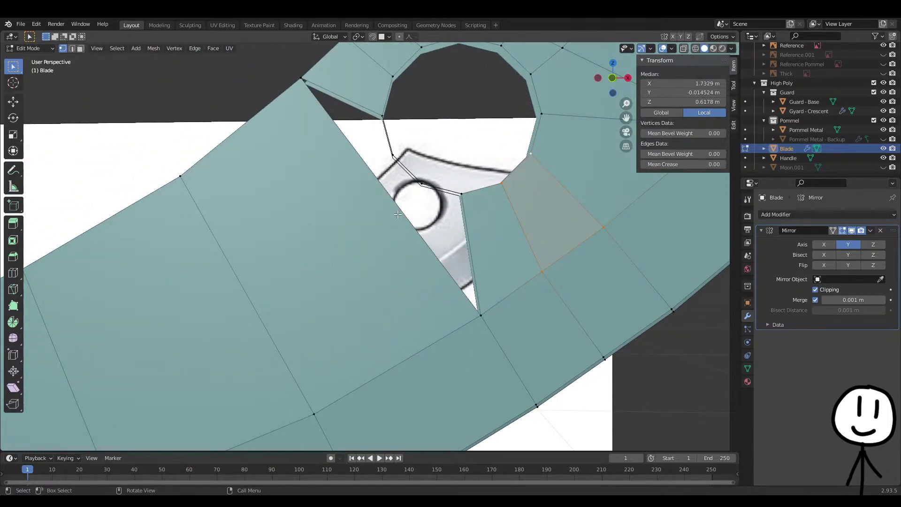
key(k)
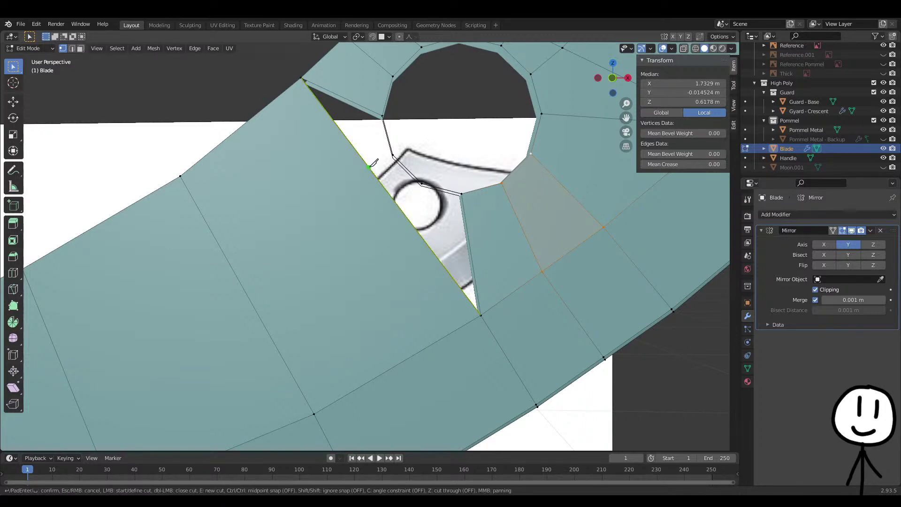
click(369, 167)
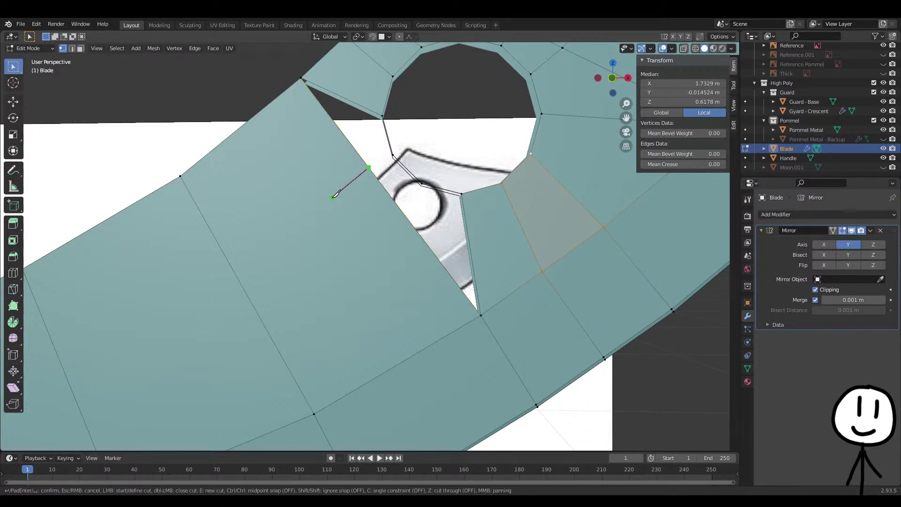
click(359, 238)
click(399, 206)
key(Return)
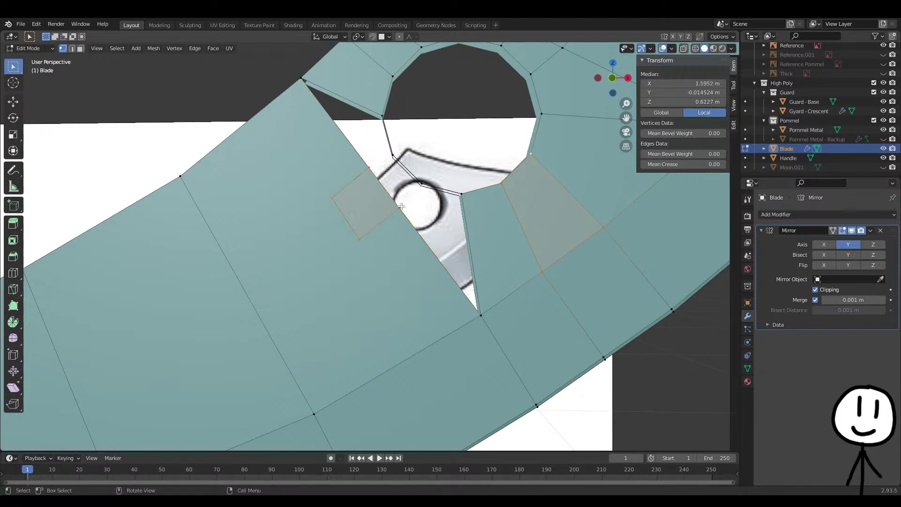
Fill a face between the square cut's lower edge point, two bottom circle vertices and the lower strip's vertex
click(402, 208)
shift+click(422, 184)
shift+click(460, 192)
shift+click(476, 319)
key(f)
Fill a face between the square cut's two points on the opening's edge and the two nearest circle vertices
click(401, 209)
shift+click(420, 185)
shift+click(395, 153)
shift+click(375, 173)
key(f)
Fill the last gap between the square cut's upper edge point, two handle-side circle vertices and the spine vertex
click(374, 171)
shift+click(397, 156)
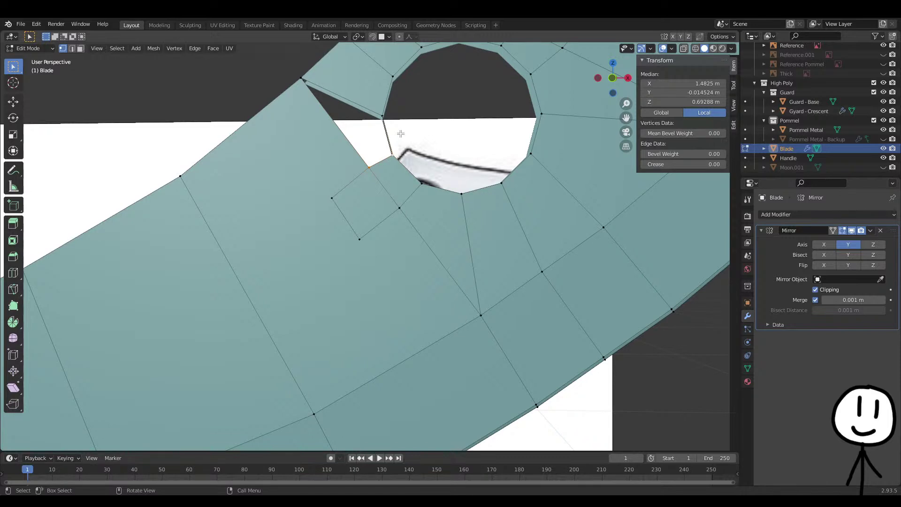
shift+click(382, 115)
shift+click(305, 80)
key(f)
Knife-cut edges from the square's two inner corners to the adjacent spine vertex and lower strip vertex on the handle side
middle_drag(401, 220, 326, 297)
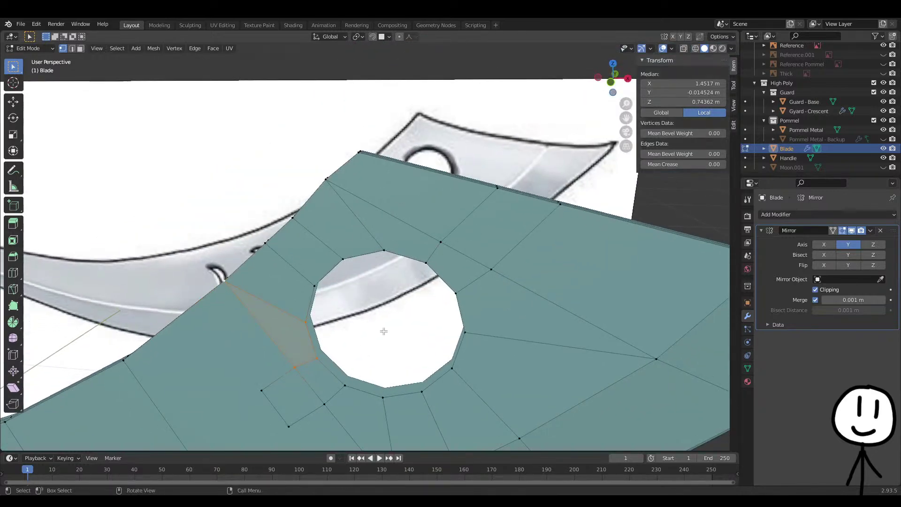
key(KP_1)
scroll(336, 222, up, 2)
key(k)
click(285, 192)
key(Return)
key(k)
click(361, 325)
key(Return)
key(ctrl+r)
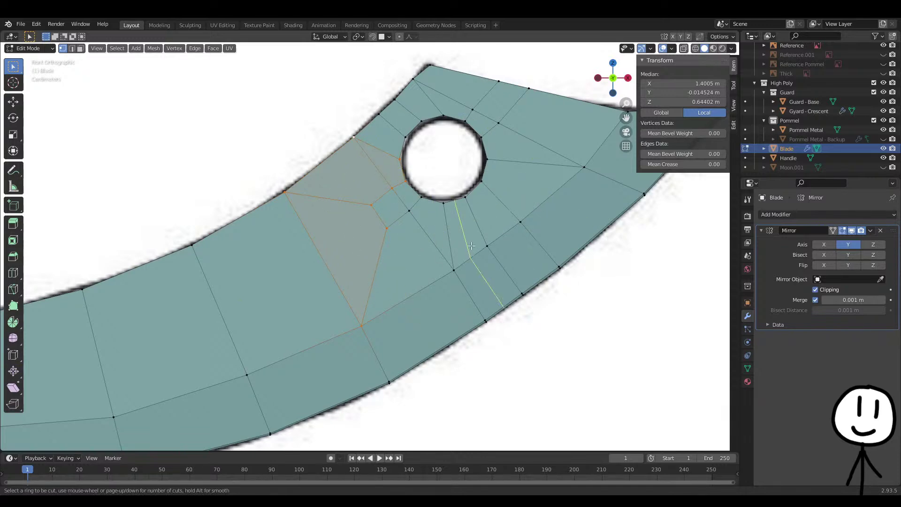
key(Escape)
scroll(470, 334, down, 1)
click(533, 392)
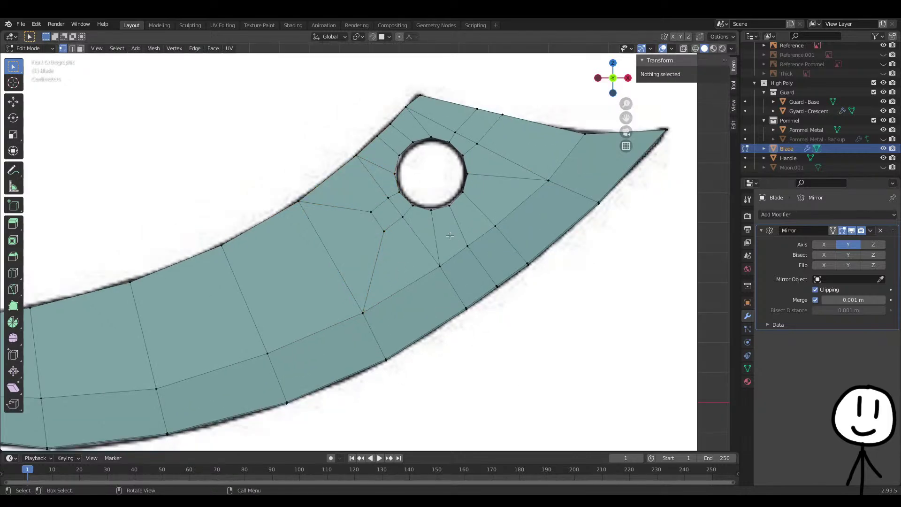
scroll(450, 236, down, 6)
scroll(394, 254, up, 2)
scroll(394, 253, up, 1)
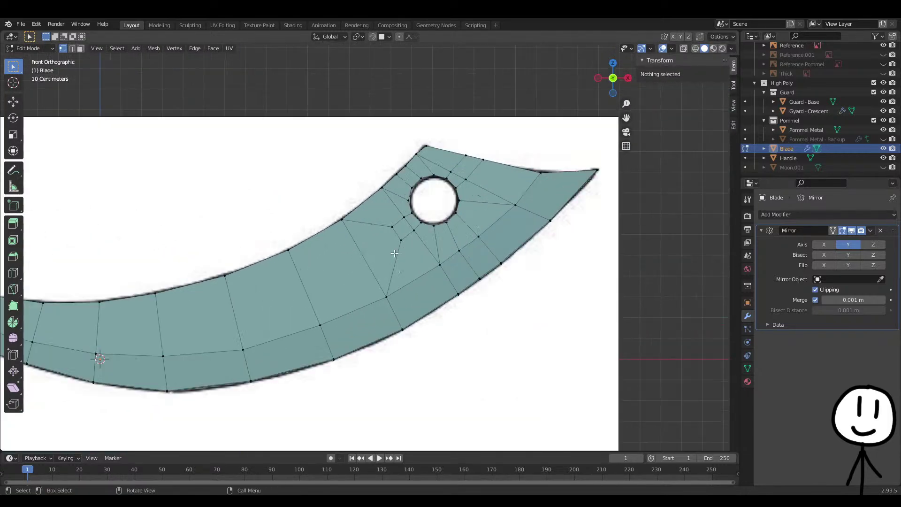
key(ctrl+r)
right_click(438, 191)
Select the edge loop of the circular hole in the blade and shift it slightly along the negative Y axis
scroll(435, 196, up, 4)
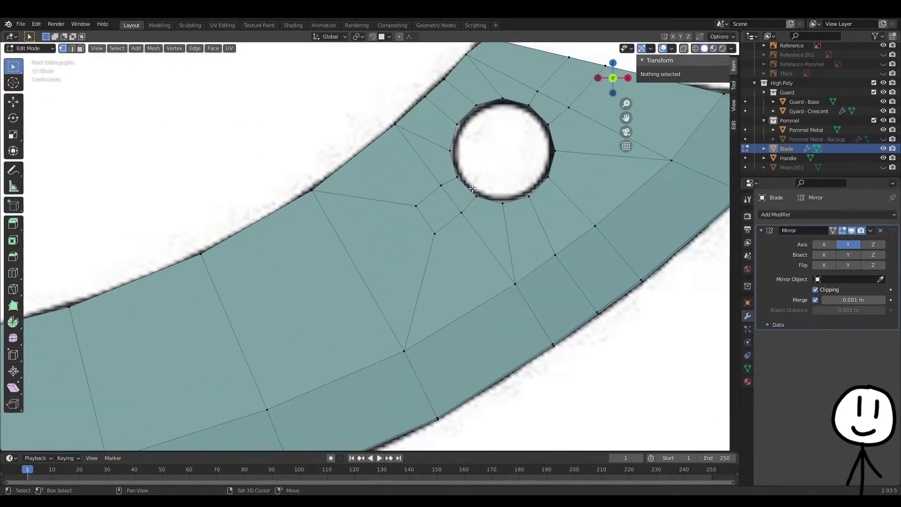
shift+middle_drag(525, 145, 447, 181)
key(Tab)
key(Tab)
alt+click(437, 137)
middle_drag(487, 205, 503, 266)
scroll(463, 195, down, 5)
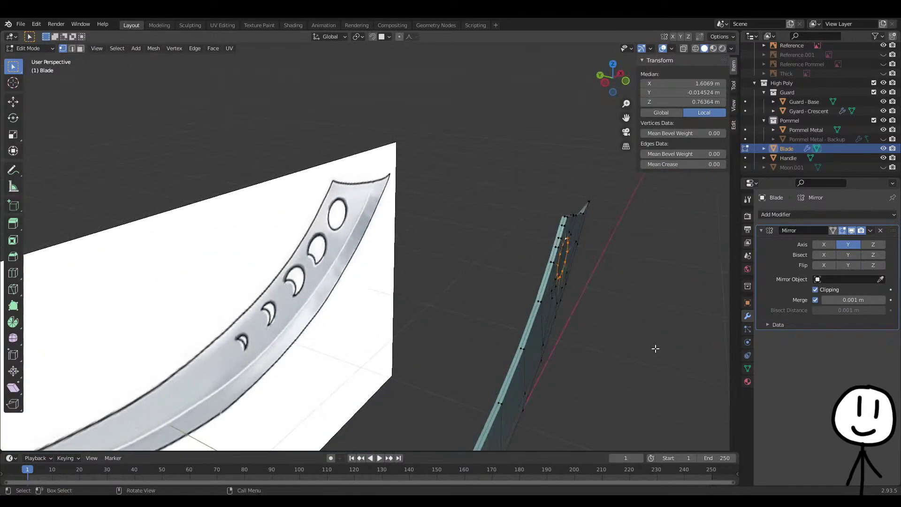
key(g)
key(y)
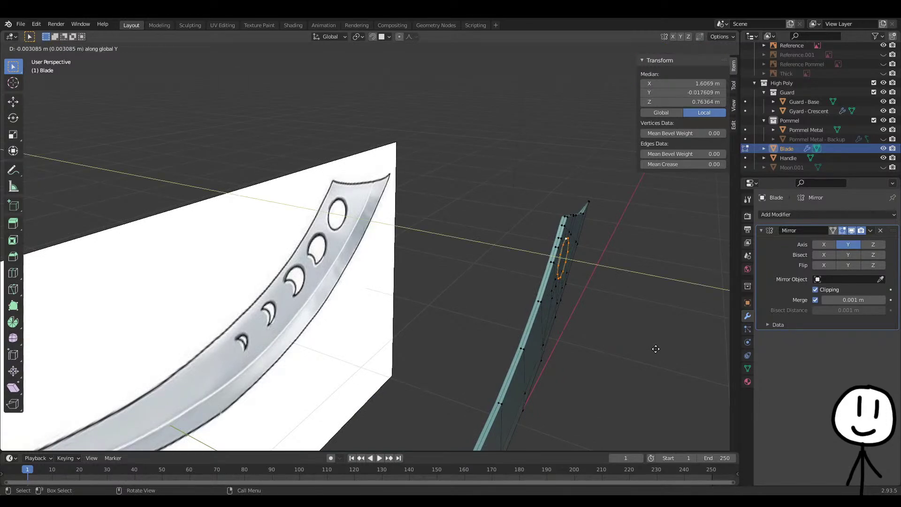
click(619, 342)
key(Tab)
middle_drag(616, 336, 553, 283)
key(Tab)
key(Tab)
click(580, 311)
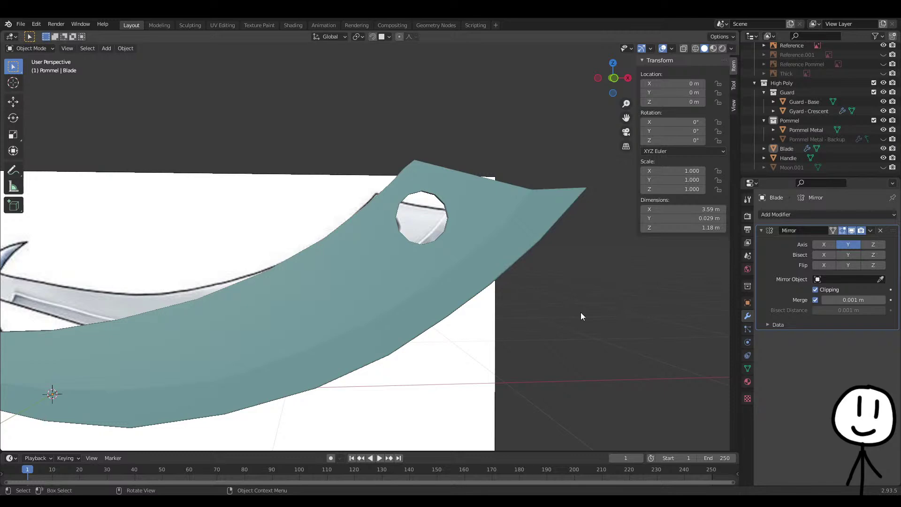
Unhide Moon.001 and move it over the second reference hole, about -0.257 m in X and -0.192 m in Z
key(KP_1)
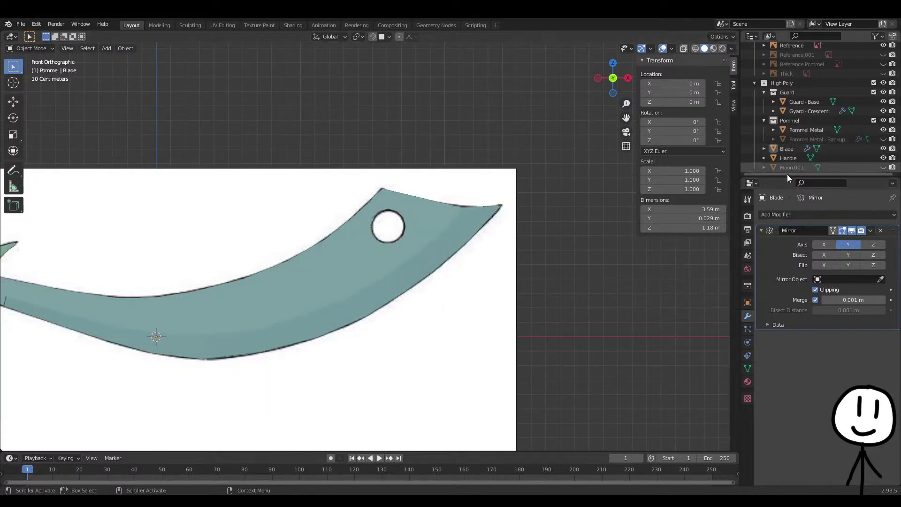
click(883, 168)
click(796, 168)
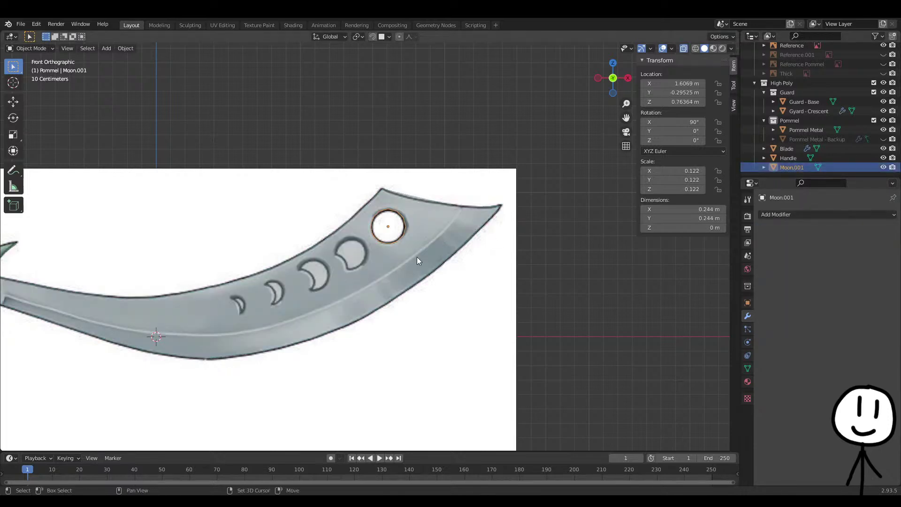
shift+middle_drag(422, 255, 449, 238)
key(g)
click(412, 269)
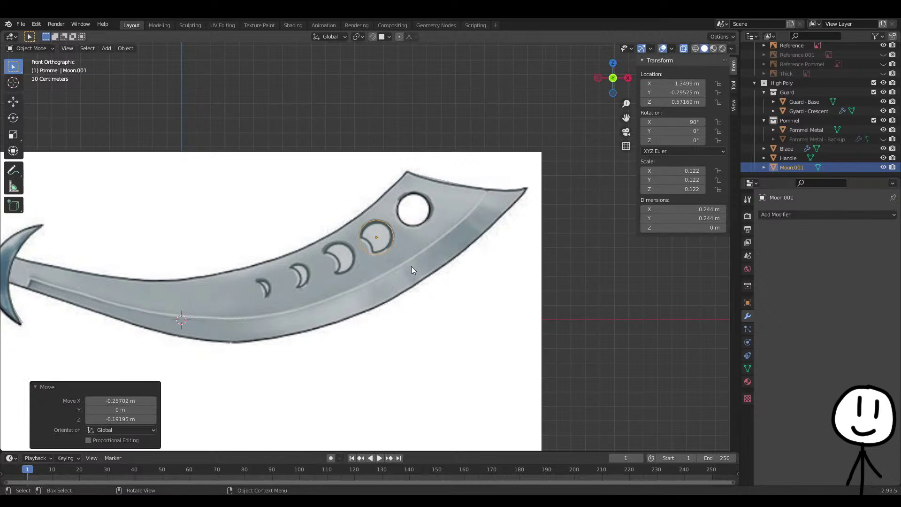
Scale the Moon.001 circle down to about 0.110 and nudge it onto the second reference hole
scroll(406, 265, up, 3)
key(s)
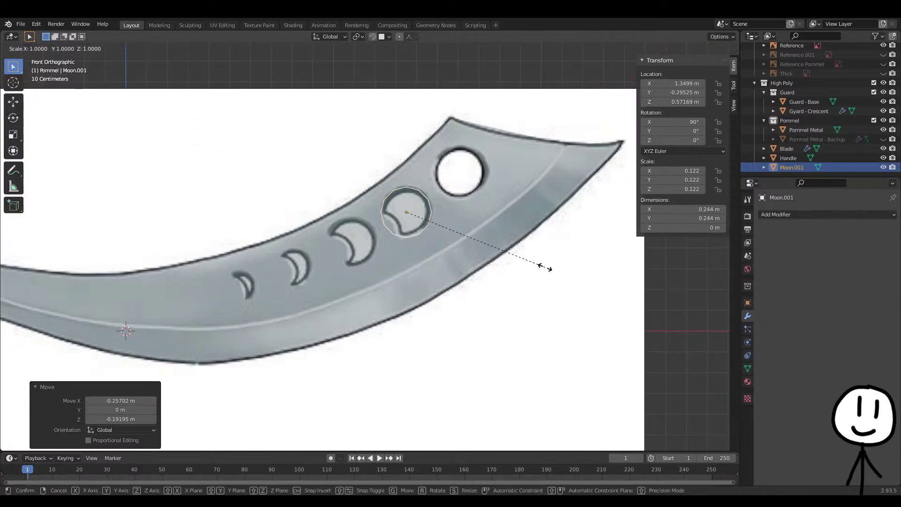
click(496, 245)
key(g)
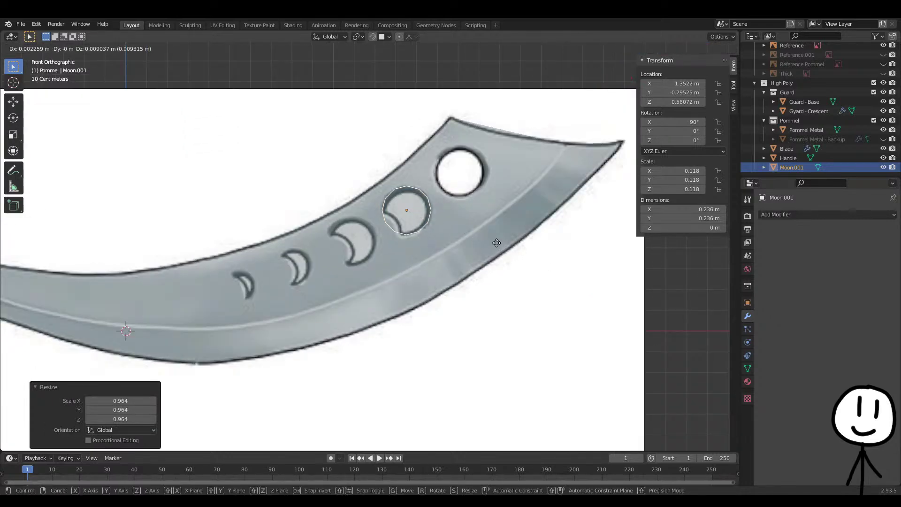
right_click(497, 245)
key(s)
click(462, 232)
key(g)
click(463, 227)
Enlarge the Moon.001 circle to a scale of about 0.113 and lower it slightly to match the reference outline
key(s)
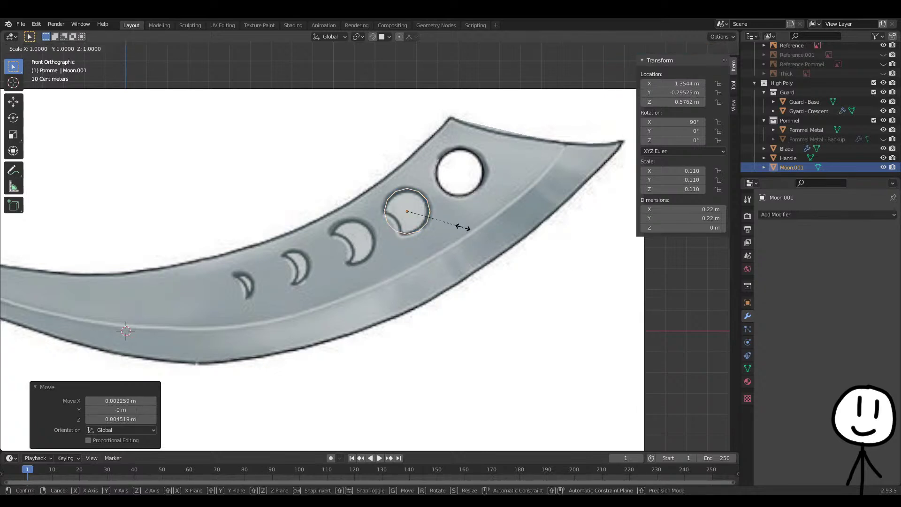
click(475, 235)
key(g)
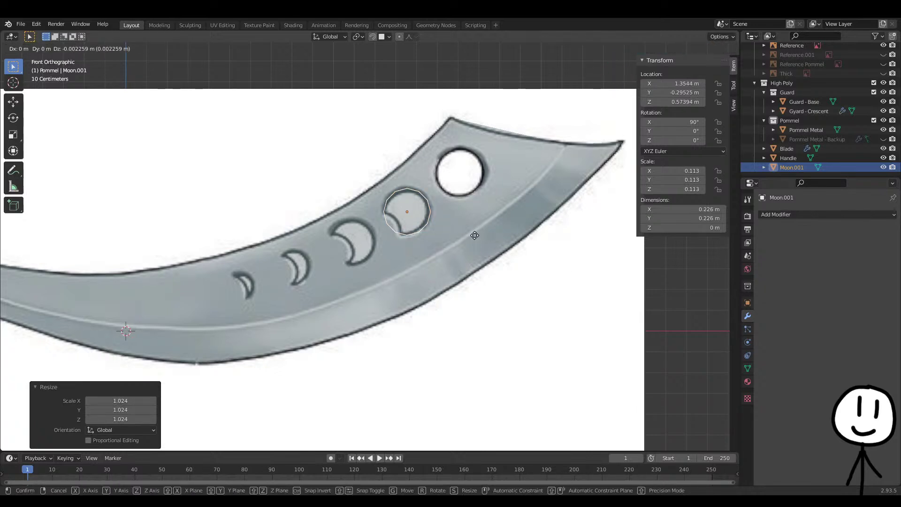
click(474, 235)
Try to pull the circle's handle-side lower vertex into the moon's inner curve and fit the upper tip vertex to the reference
key(Tab)
scroll(405, 204, up, 4)
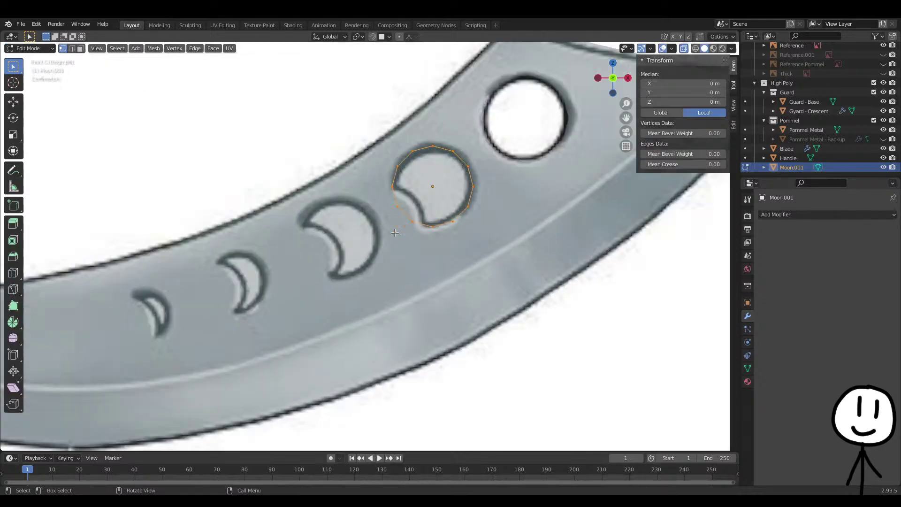
click(406, 203)
shift+middle_drag(406, 203, 396, 224)
key(g)
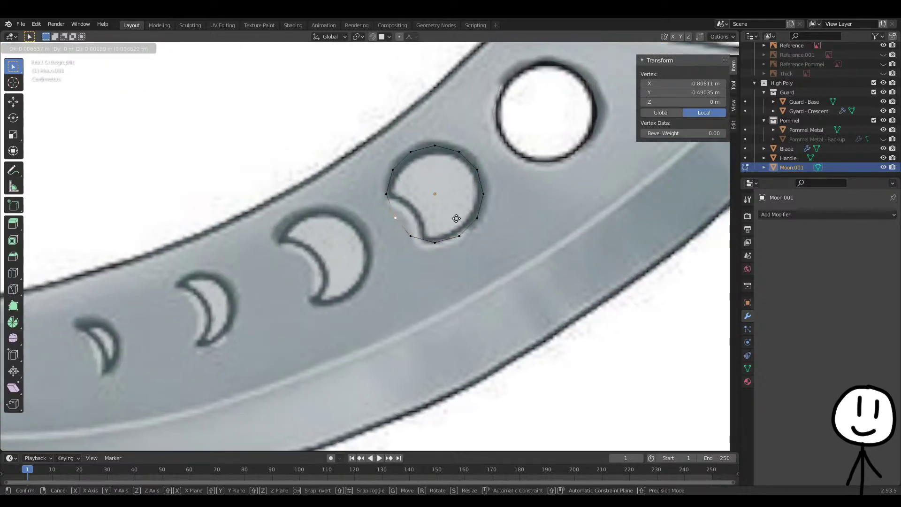
click(471, 212)
click(392, 196)
key(g)
click(395, 199)
Try to shape the lower part of the inner curve by moving the two bottom vertices onto the curve and the lower tip
click(411, 238)
key(g)
click(424, 227)
click(436, 243)
key(g)
click(426, 243)
click(424, 227)
key(g)
click(424, 224)
Try to refine the upper tip, the two inner-curve vertices and the lower tip against the reference moon
click(393, 198)
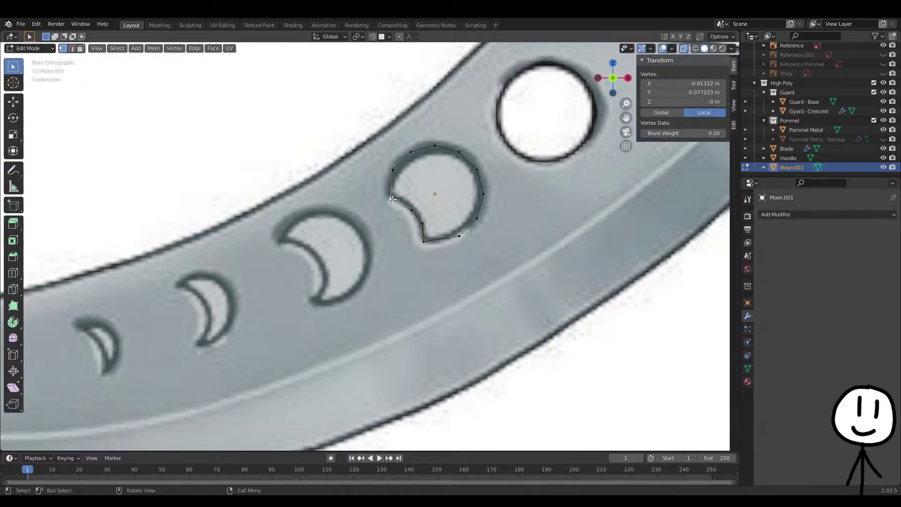
key(g)
click(390, 196)
click(411, 210)
key(g)
click(410, 205)
click(422, 224)
key(g)
click(422, 220)
click(423, 240)
key(g)
click(422, 240)
Try to fine-tune the two inner-curve vertices so they follow the reference moon's concave edge
click(421, 219)
key(g)
click(422, 221)
click(410, 205)
key(g)
click(411, 203)
click(422, 221)
key(g)
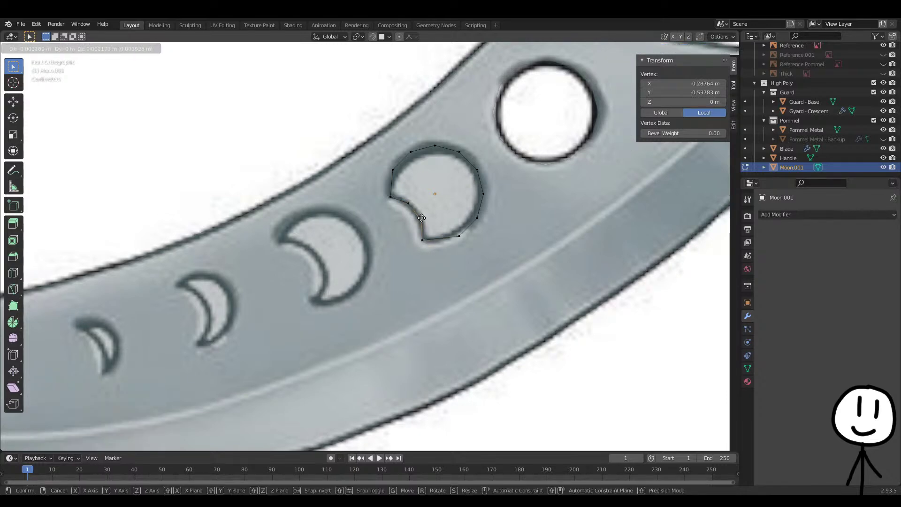
click(422, 218)
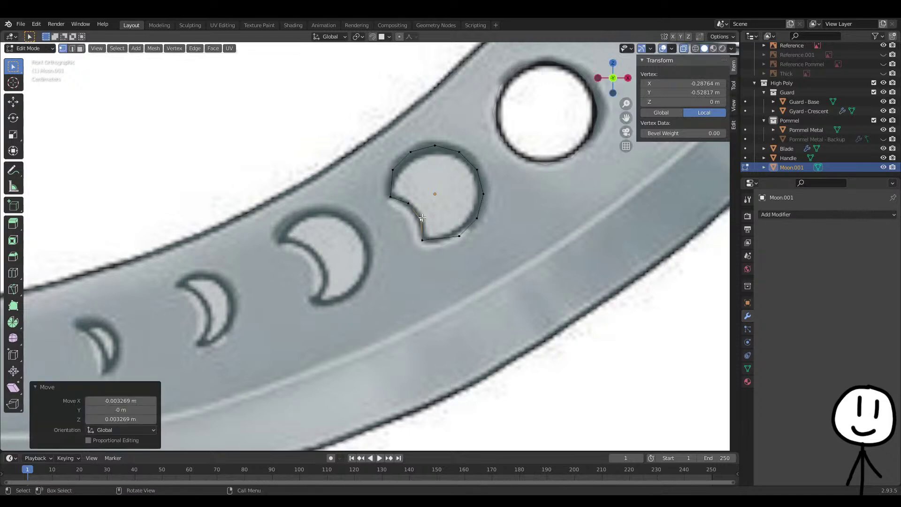
Try to adjust the lower tip and the neighbouring bottom vertices along the moon's rounded outer edge
click(453, 236)
key(g)
click(454, 237)
click(421, 242)
key(g)
click(421, 241)
click(476, 218)
key(g)
click(476, 218)
key(g)
click(476, 217)
scroll(491, 246, down, 2)
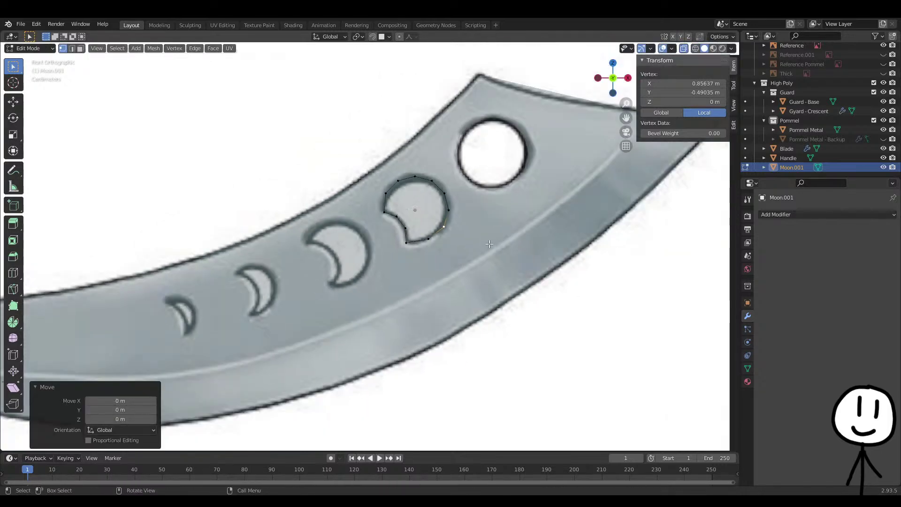
key(Tab)
middle_drag(490, 238, 484, 239)
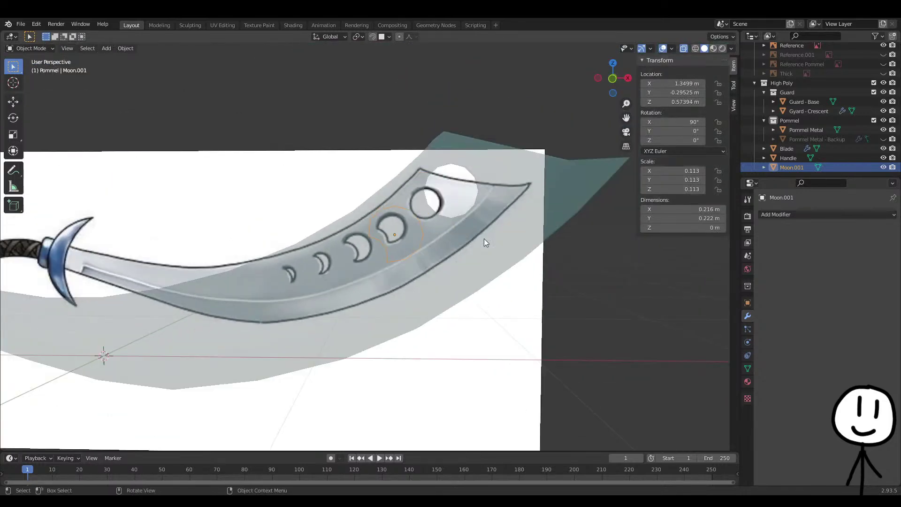
Undo the moon's vertex edits and rotate the whole circle outline slightly so its vertices line up with the reference tips
key(Tab)
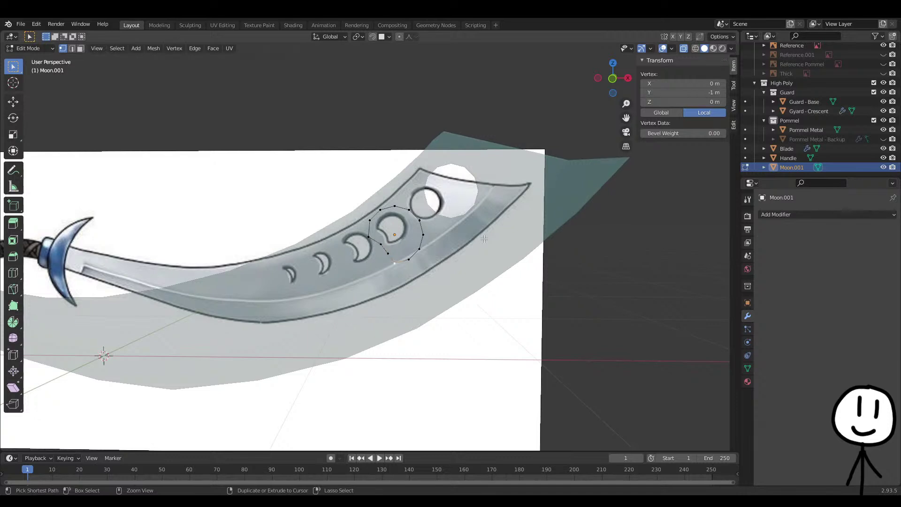
key(a)
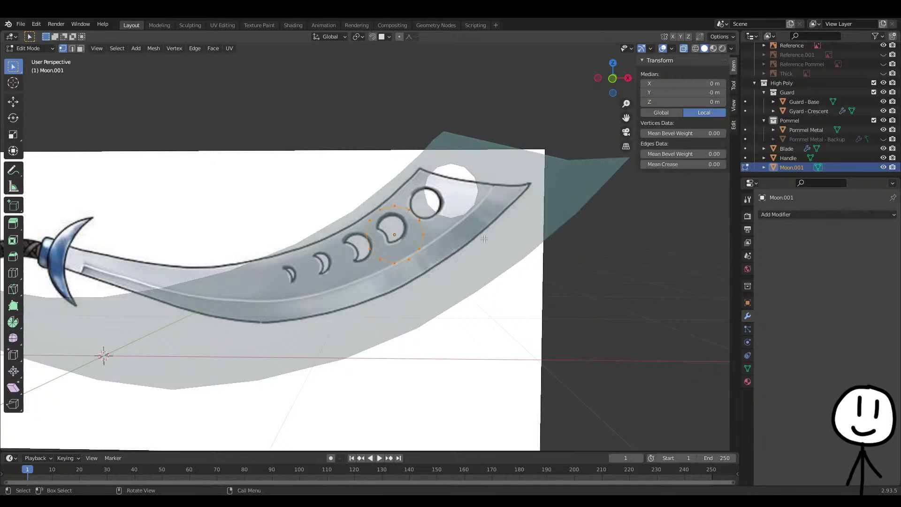
key(KP_1)
scroll(453, 255, up, 4)
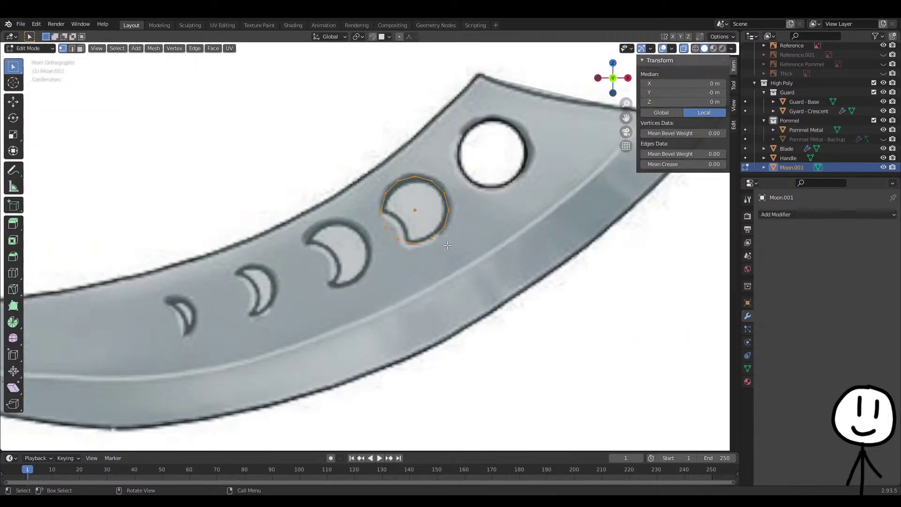
key(r)
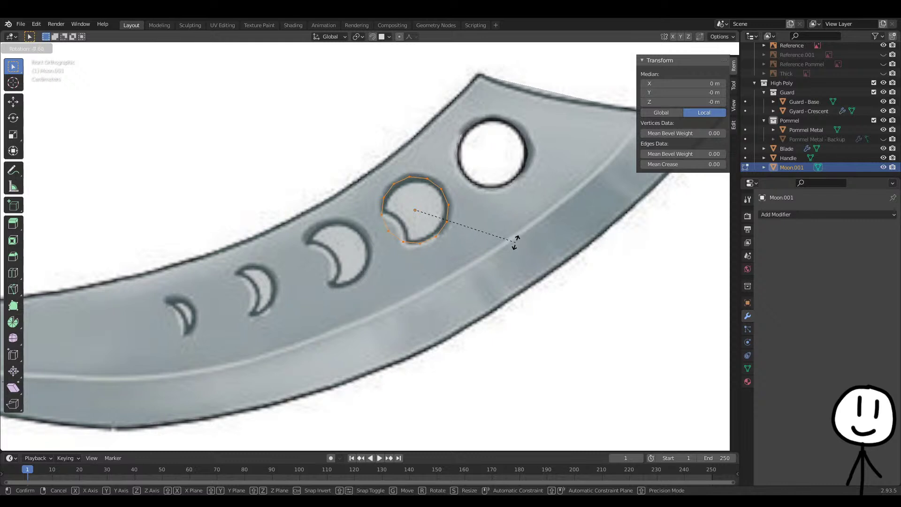
click(515, 243)
Pull the circle's handle-side lower vertex into the moon's inner curve and nudge the neighbouring vertex onto the upper tip
click(391, 232)
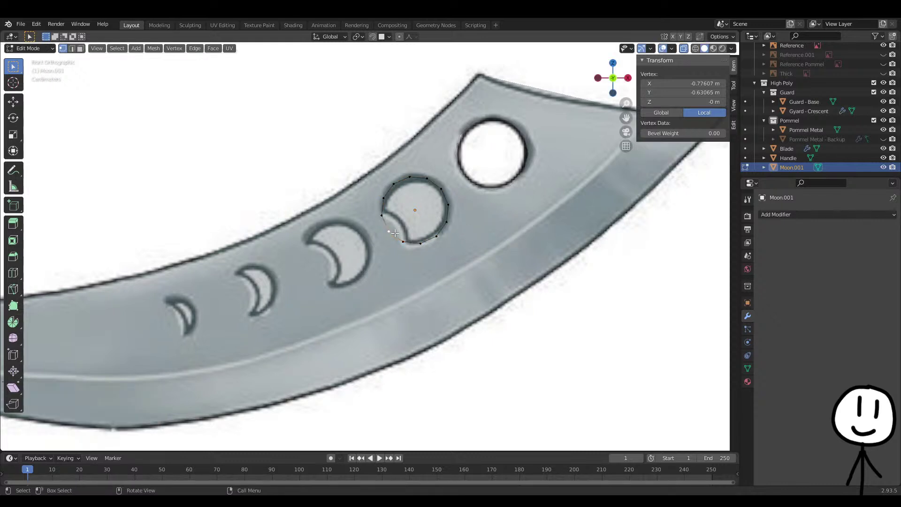
key(g)
click(407, 224)
click(381, 215)
key(g)
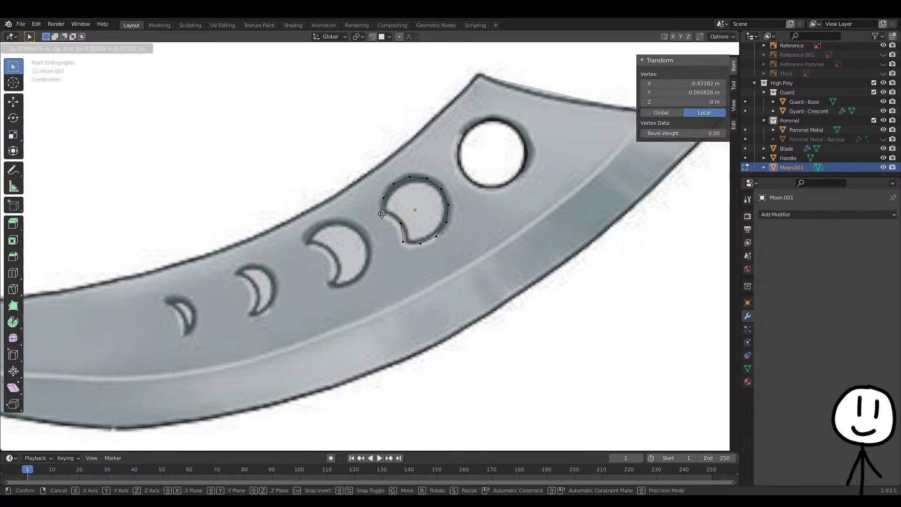
click(381, 214)
Reposition the inner-curve vertex on the reference edge and move the bottom vertex onto the moon's lower tip
click(403, 224)
key(g)
click(399, 220)
click(404, 241)
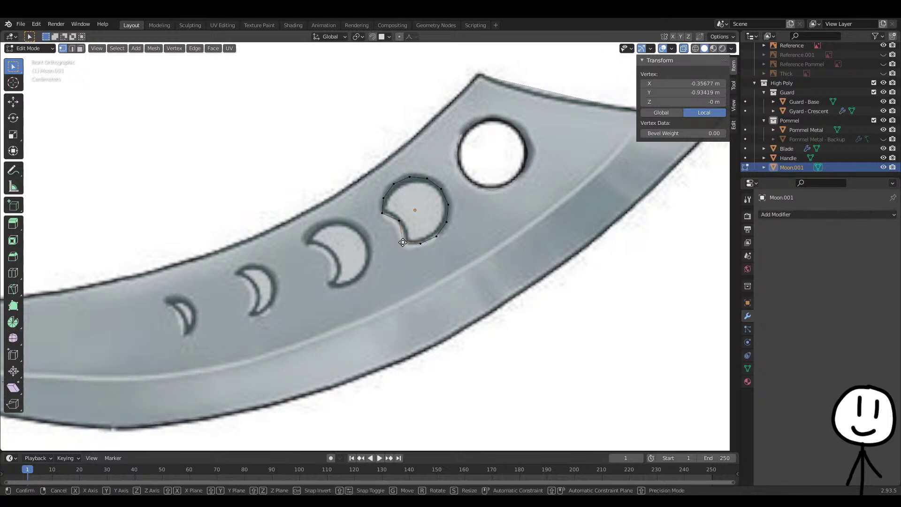
key(g)
click(404, 244)
Subdivide the two edges between the moon's tips to add vertices along the inner curve
scroll(399, 225, up, 1)
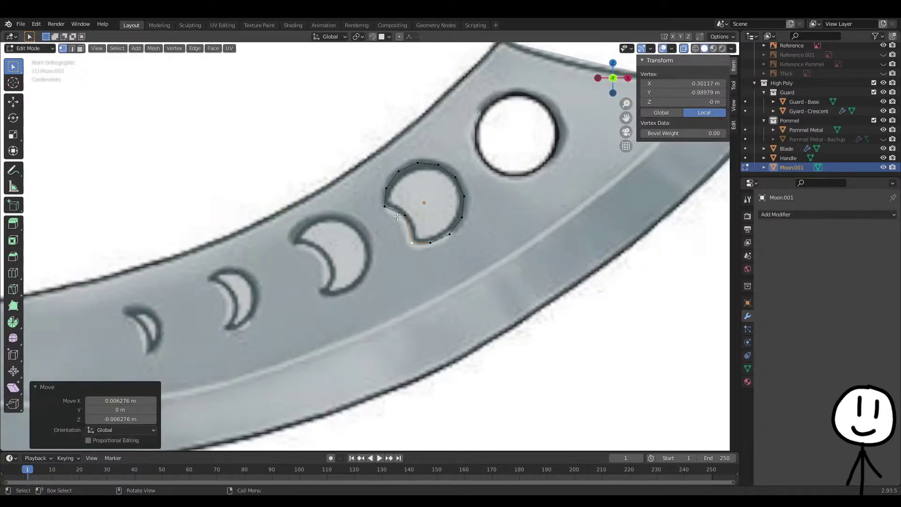
right_click(397, 216)
click(624, 338)
key(ctrl+r)
click(409, 219)
right_click(408, 217)
Move the three inner-curve vertices between the tips onto the reference moon's concave edge
click(410, 227)
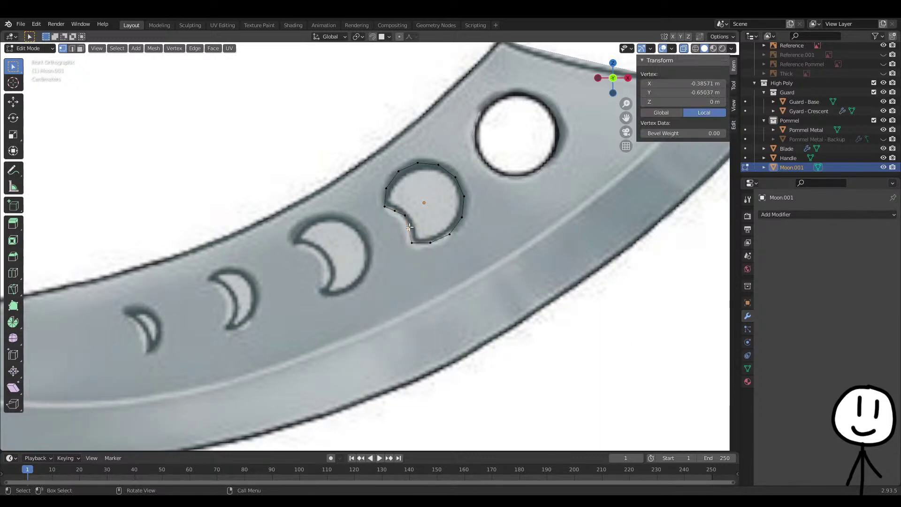
key(g)
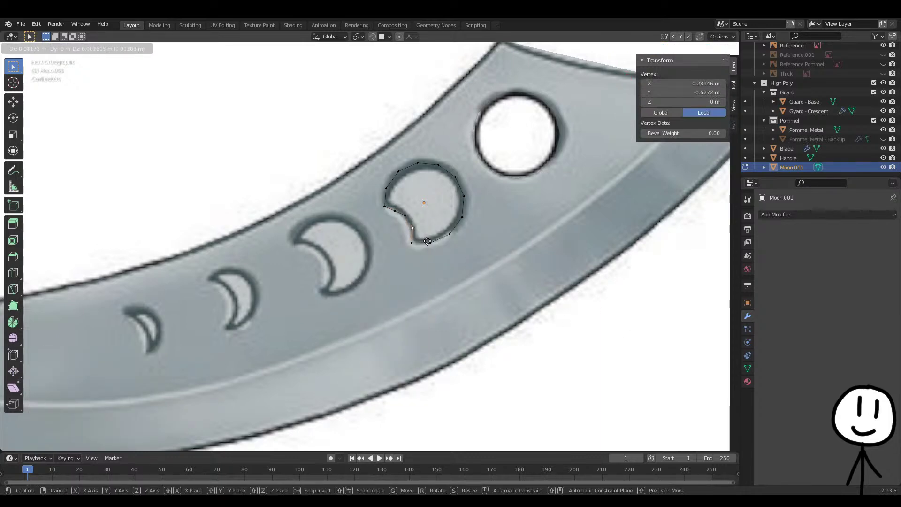
click(429, 242)
click(394, 211)
key(g)
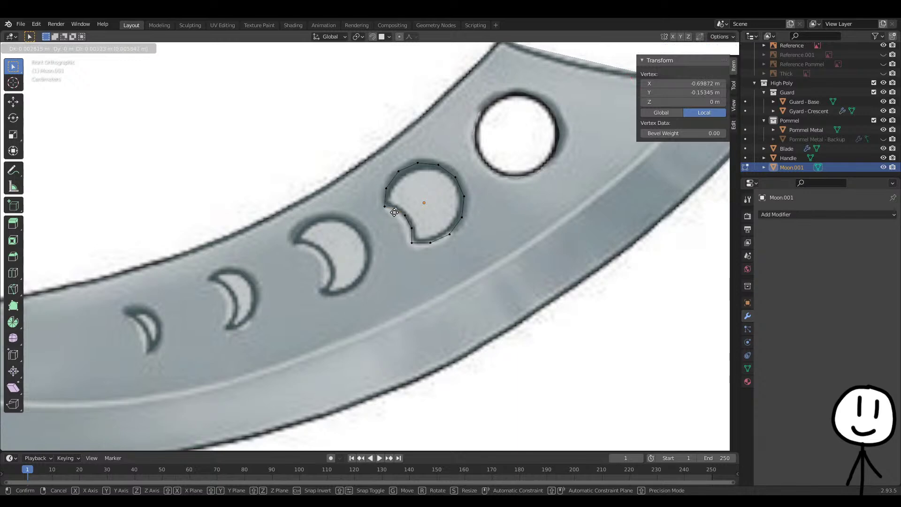
click(395, 212)
key(g)
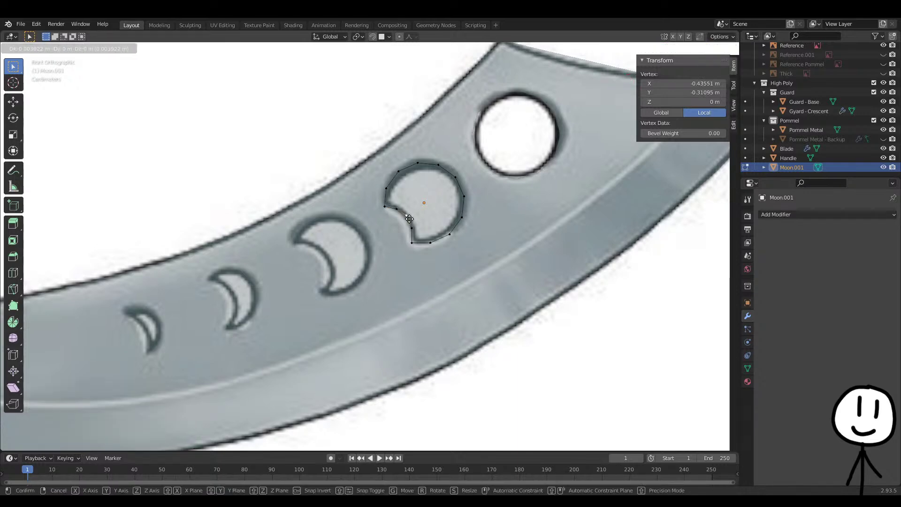
click(415, 226)
Select the inner curve's five vertices from tip to tip and smooth them with LoopTools Curve
click(415, 243)
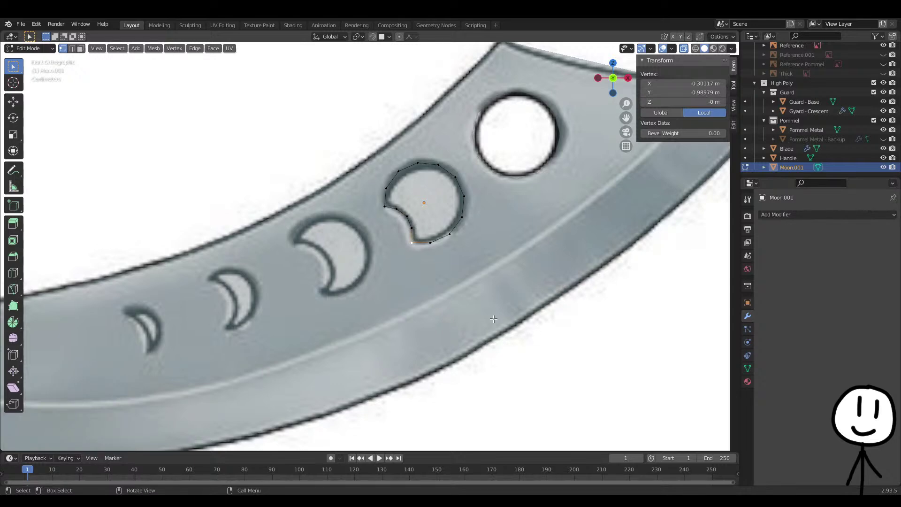
scroll(444, 292, down, 2)
shift+click(400, 235)
shift+click(396, 226)
shift+click(388, 221)
shift+click(381, 219)
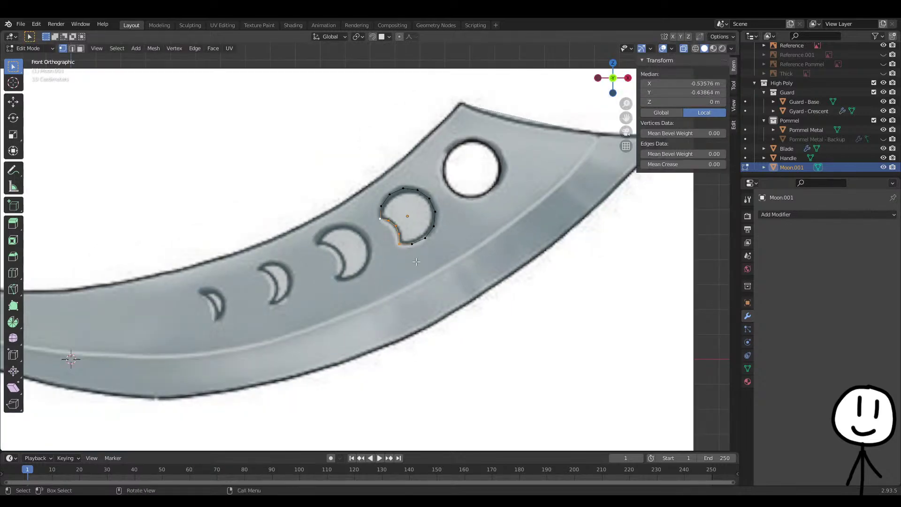
click(733, 126)
click(649, 62)
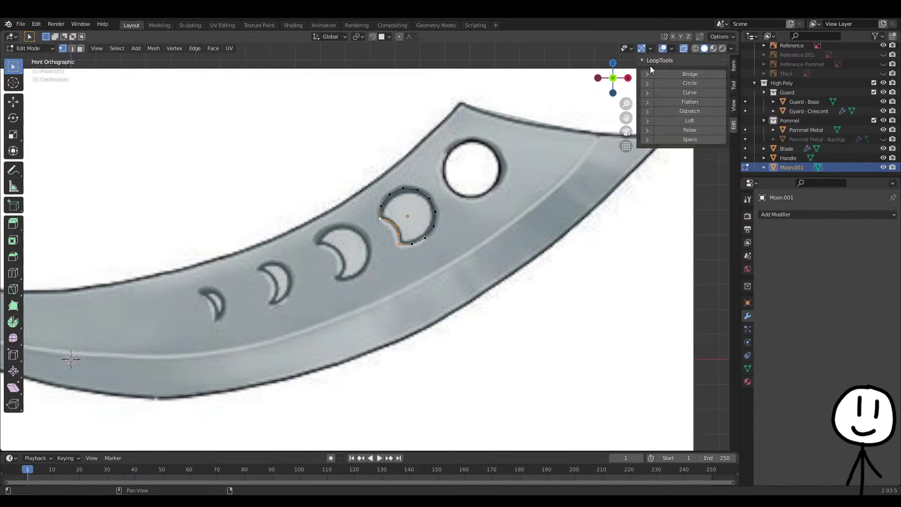
click(692, 93)
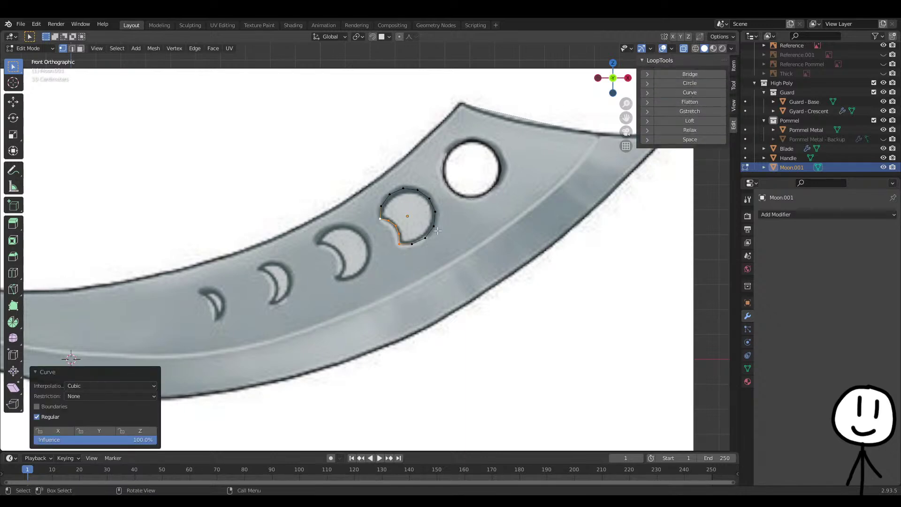
scroll(433, 235, up, 4)
click(257, 100)
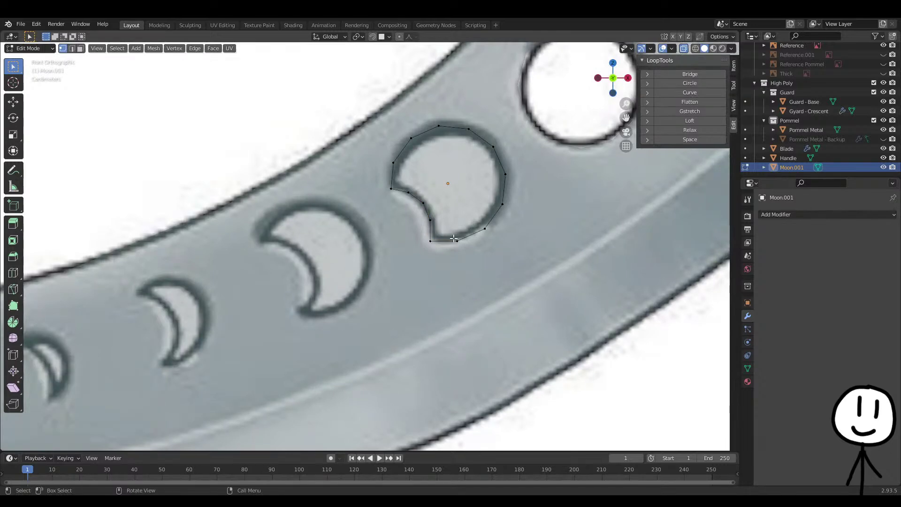
Duplicate the finished moon outline in place in Object Mode and hide the copy as a backup
scroll(452, 238, down, 2)
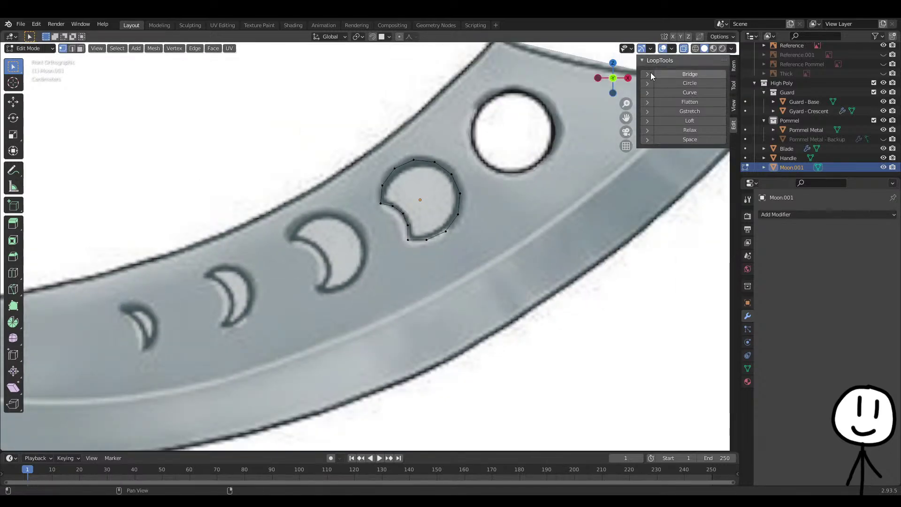
click(643, 59)
alt+click(453, 177)
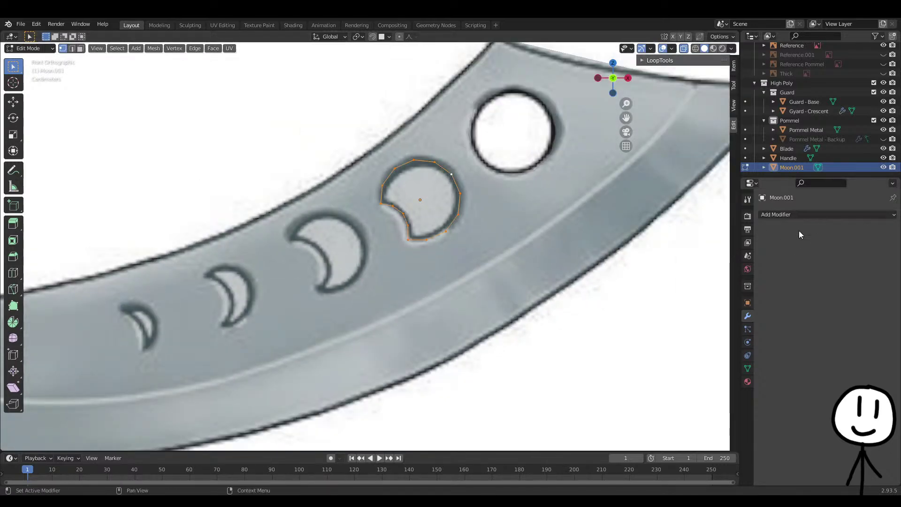
key(Tab)
key(shift+d)
right_click(485, 238)
key(ctrl+z)
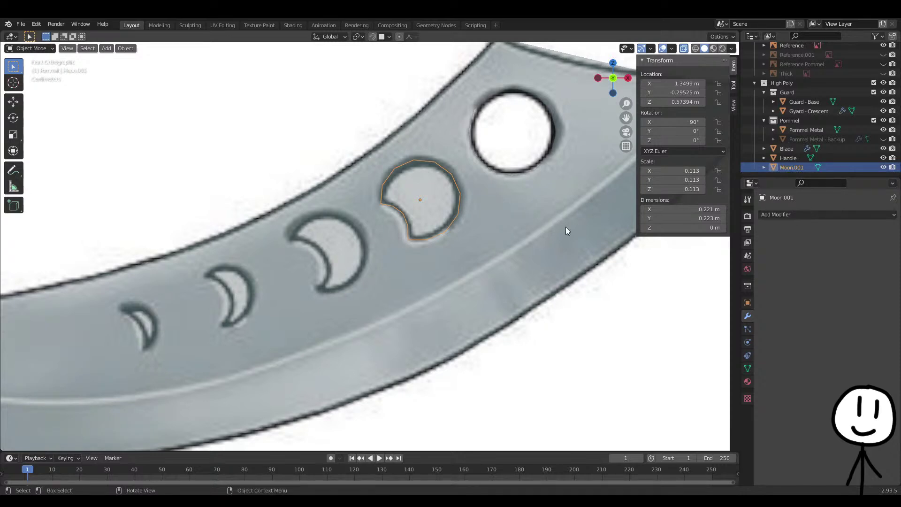
key(shift+d)
right_click(716, 192)
scroll(848, 171, down, 1)
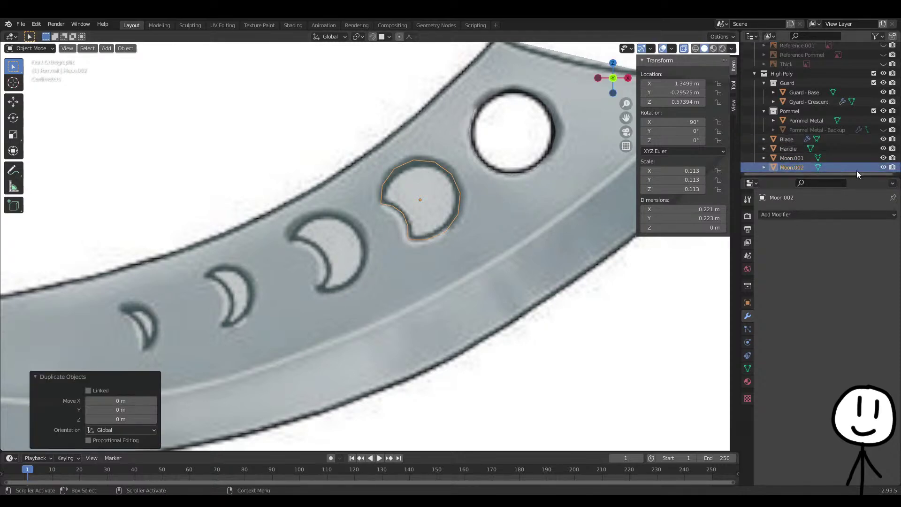
click(883, 167)
Add a Shrinkwrap modifier to Moon.001 with the Blade object as its target
click(791, 158)
click(792, 215)
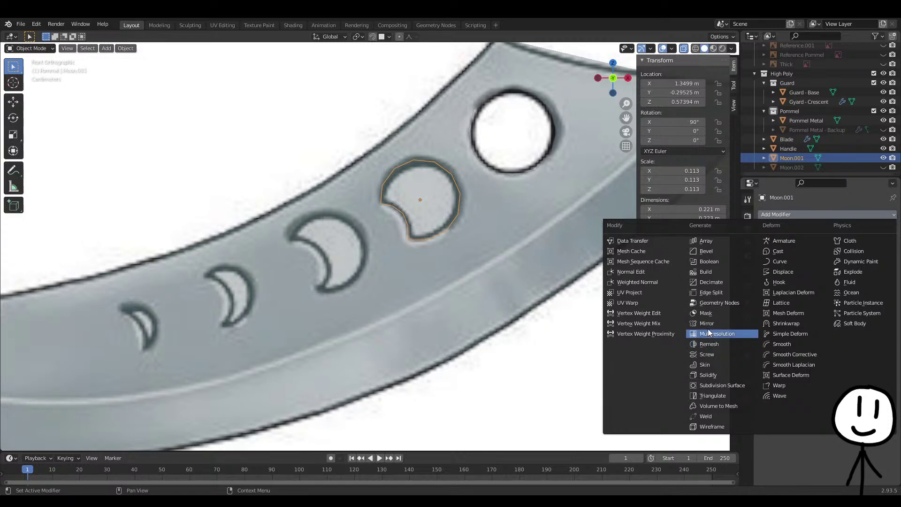
click(793, 324)
click(880, 267)
click(530, 268)
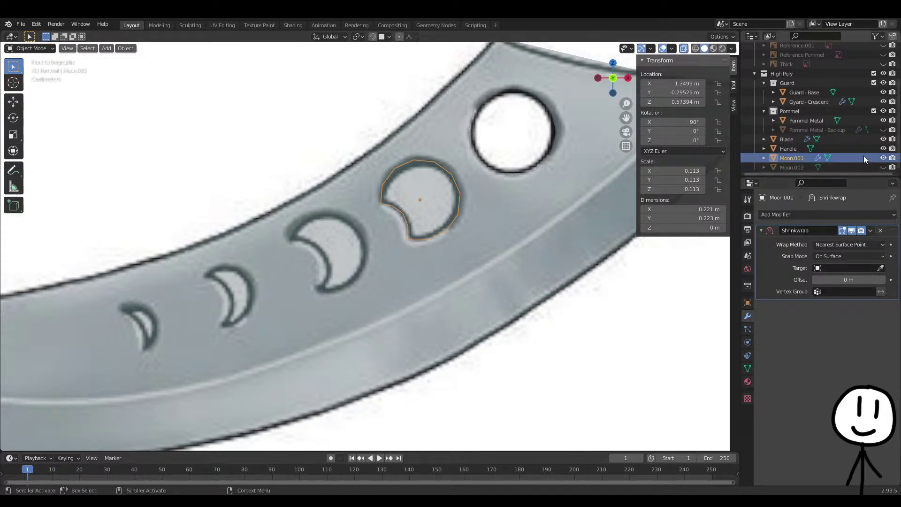
click(880, 268)
click(790, 141)
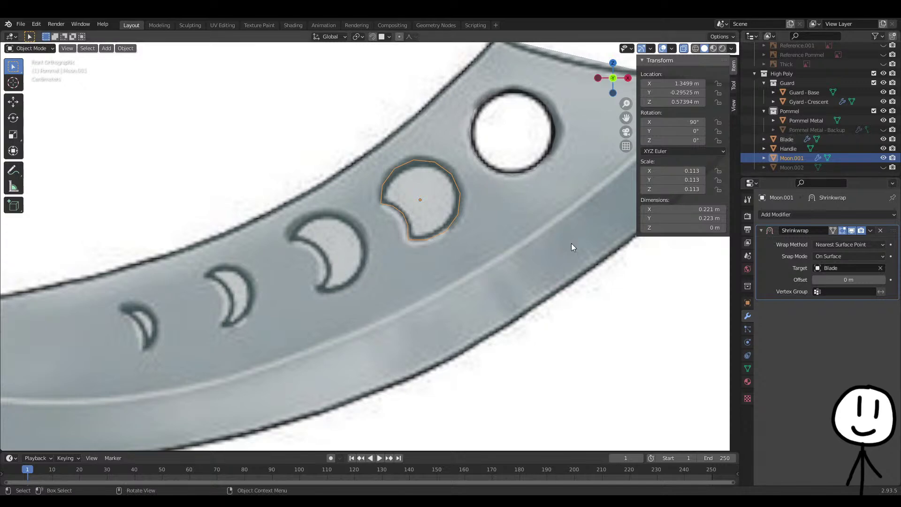
Set the Shrinkwrap to Project along the Z axis, with Negative enabled and Positive disabled
scroll(571, 243, down, 3)
middle_drag(562, 246, 511, 256)
key(Tab)
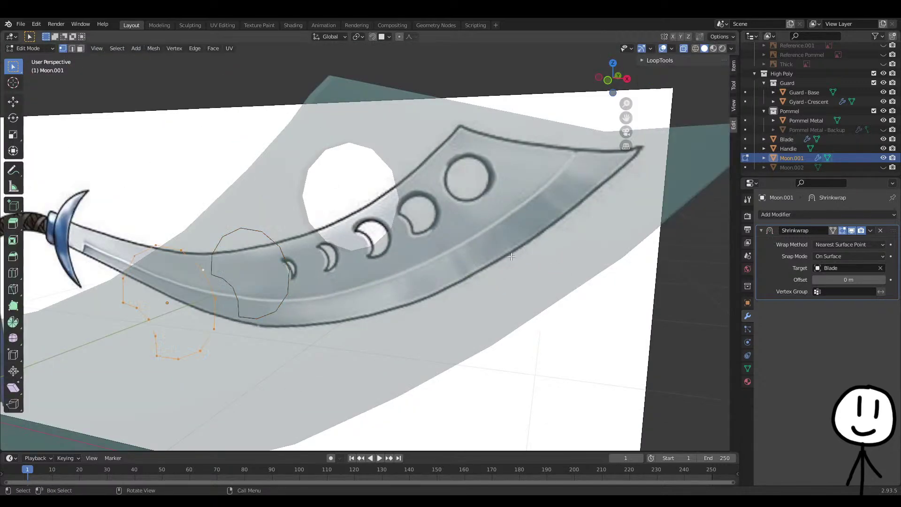
key(alt+z)
middle_drag(441, 260, 446, 258)
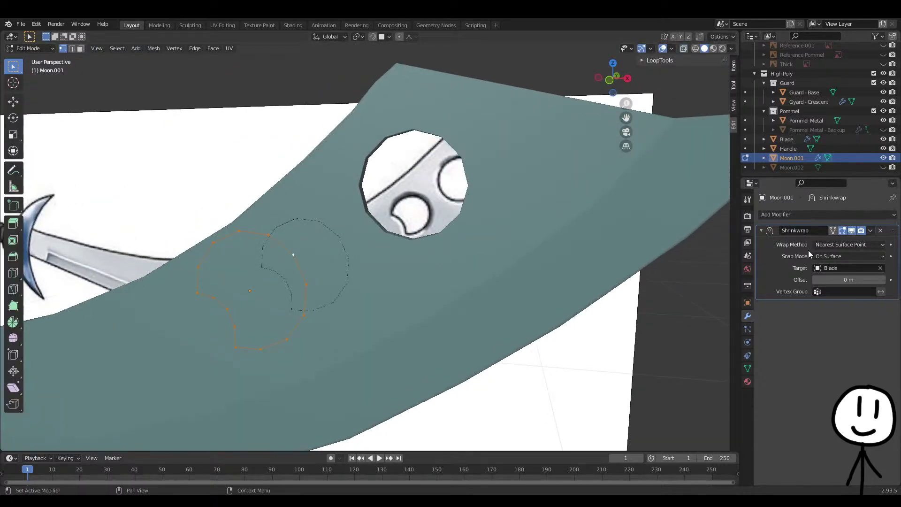
click(850, 245)
click(835, 257)
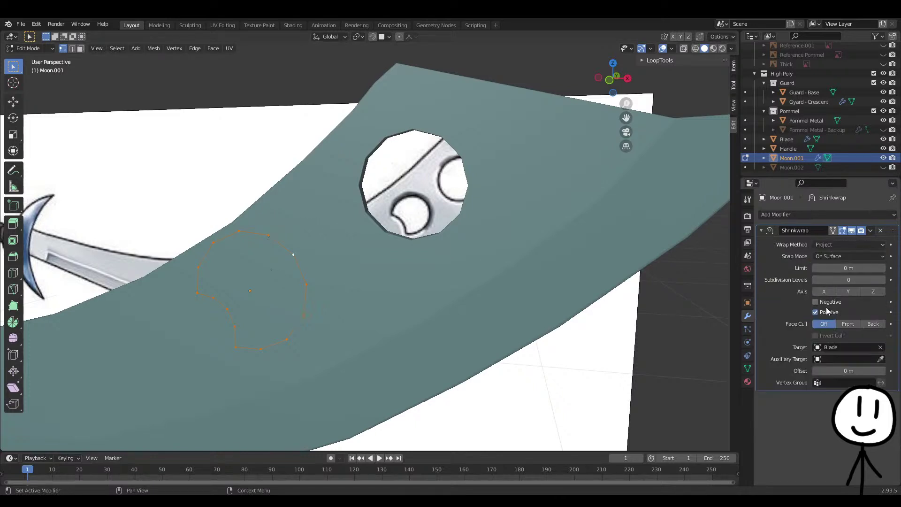
click(873, 291)
middle_drag(452, 310, 470, 311)
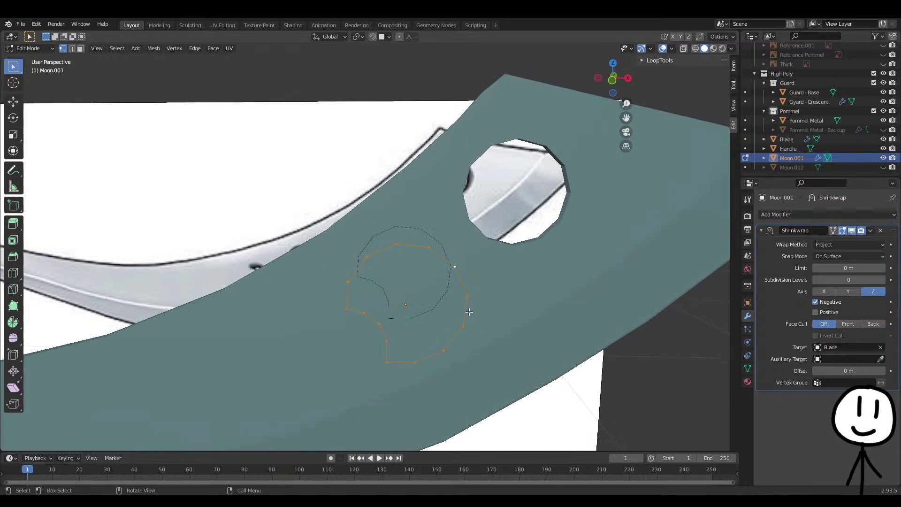
mouse_move(630, 279)
middle_down()
mouse_move(609, 289)
mouse_move(652, 300)
mouse_move(615, 281)
middle_up()
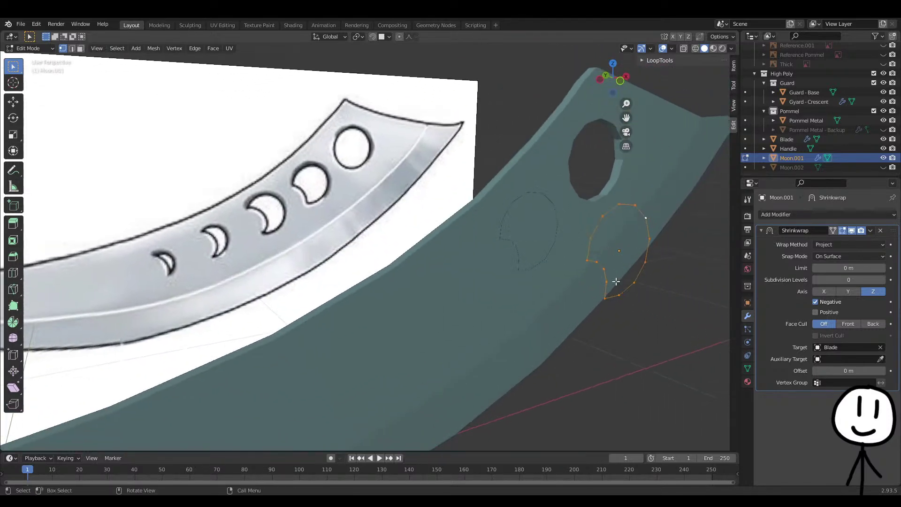
Move the moon outline's vertices about 0.168 m along global Y toward the blade surface
key(g)
key(y)
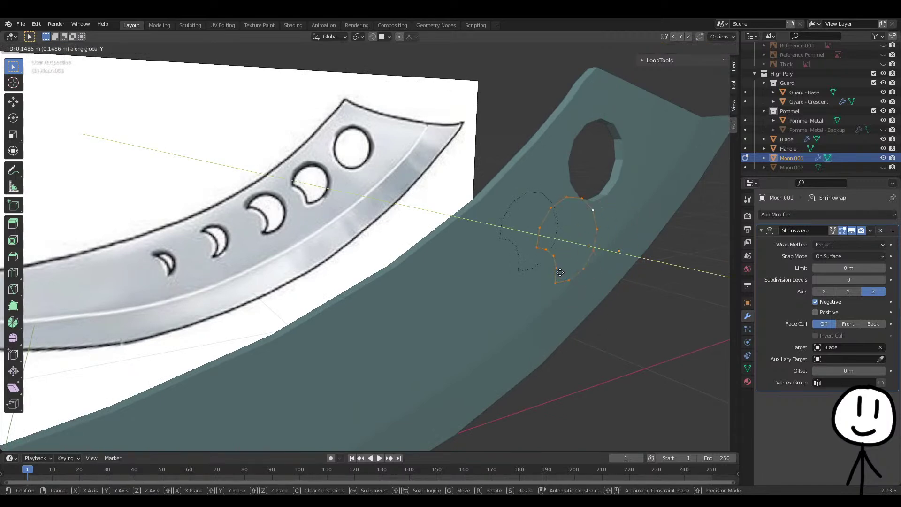
click(558, 272)
key(g)
right_click(575, 281)
middle_drag(619, 276, 594, 258)
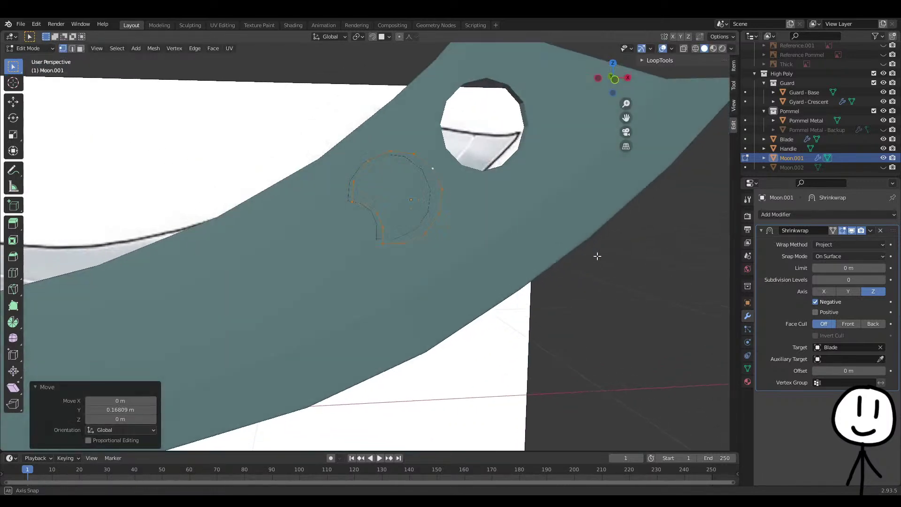
middle_drag(498, 259, 468, 255)
key(alt+z)
key(alt+z)
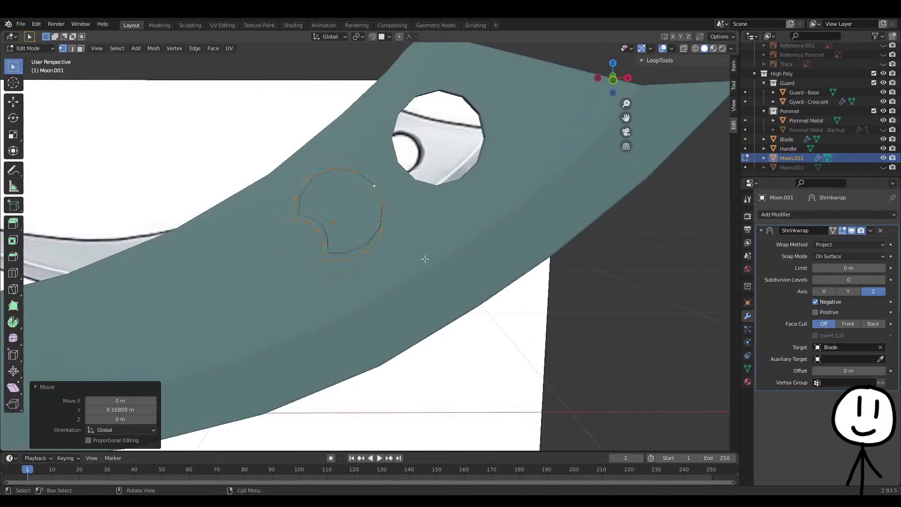
Apply the Shrinkwrap modifier to the moon outline in Object Mode
key(Tab)
click(425, 254)
click(381, 201)
key(Tab)
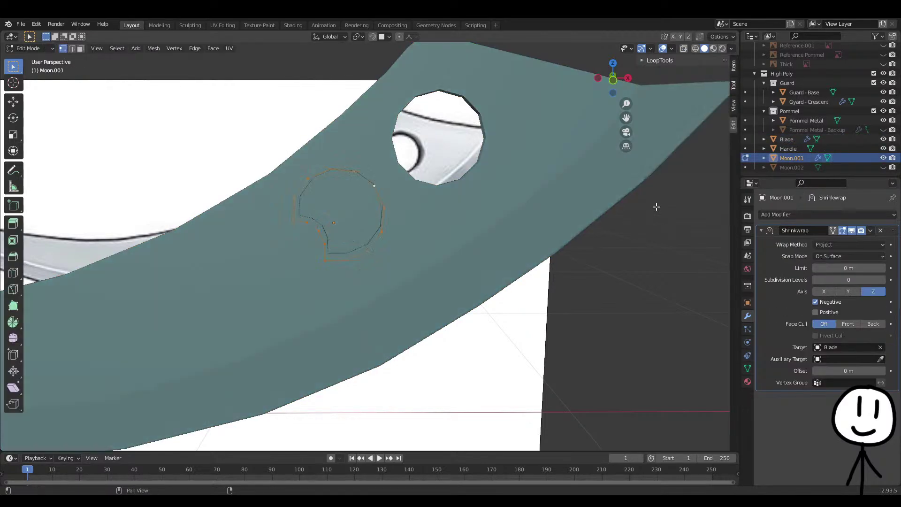
key(Tab)
click(870, 230)
click(849, 236)
key(Tab)
key(Tab)
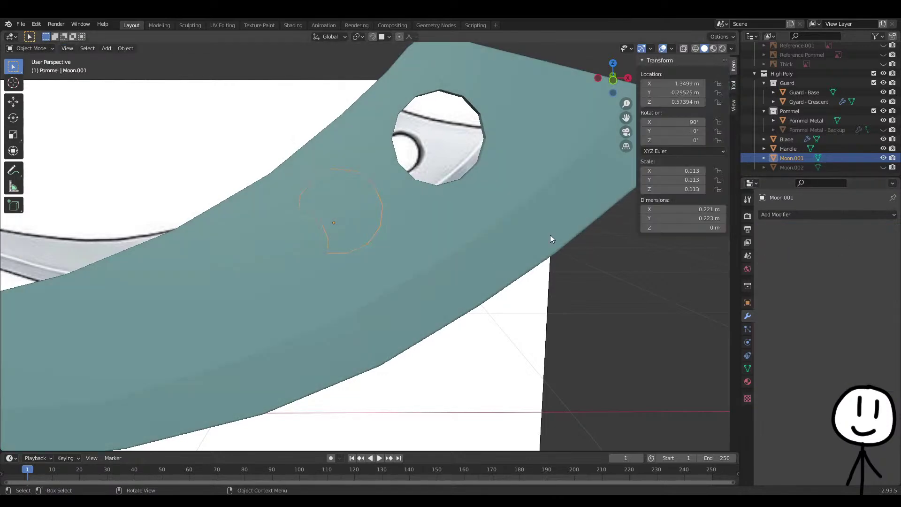
Delete the three blade faces that lie behind the projected moon outline
click(787, 140)
key(Tab)
key(3)
click(388, 239)
shift+click(352, 263)
shift+click(346, 170)
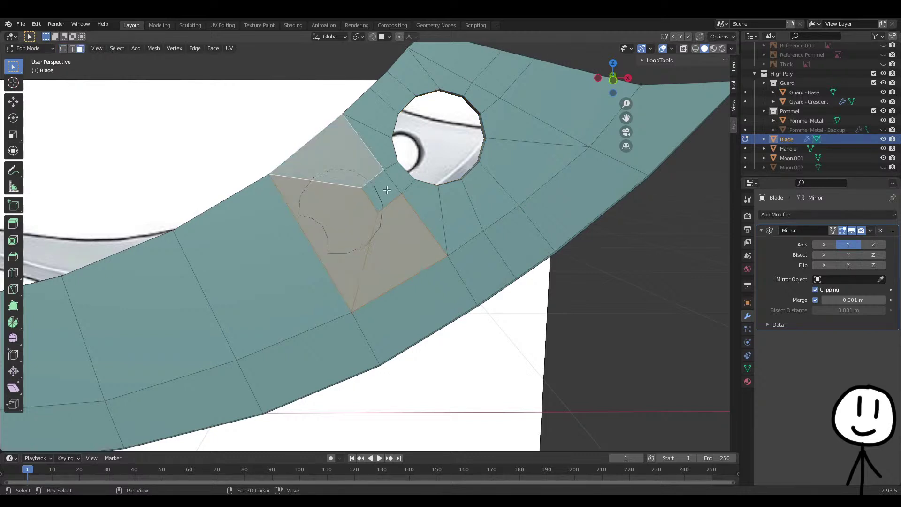
key(x)
click(387, 190)
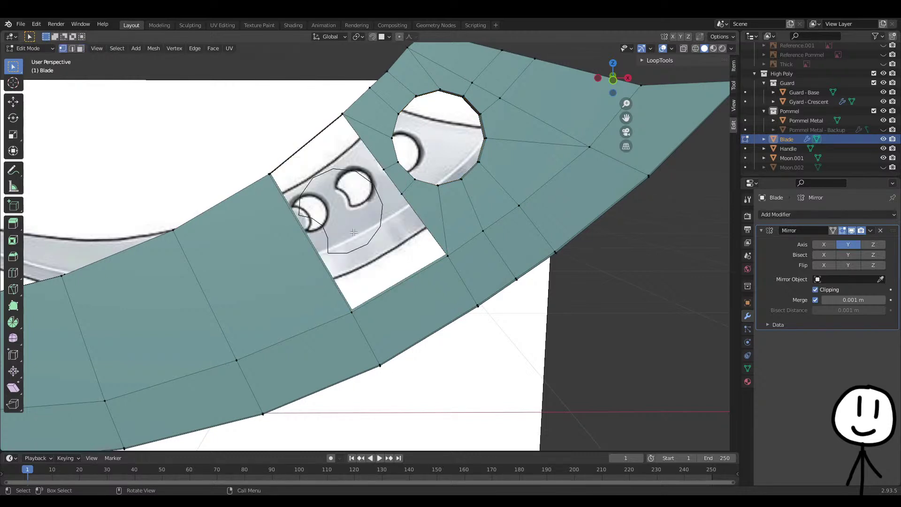
Join Moon.001 into the Blade object, keeping Blade as the active object
key(KP_1)
scroll(366, 222, up, 1)
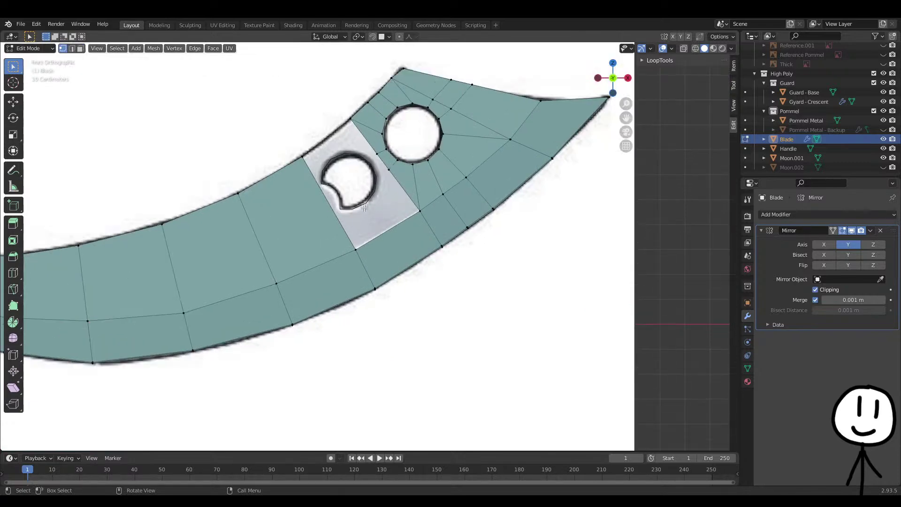
key(alt+z)
key(alt+z)
key(Tab)
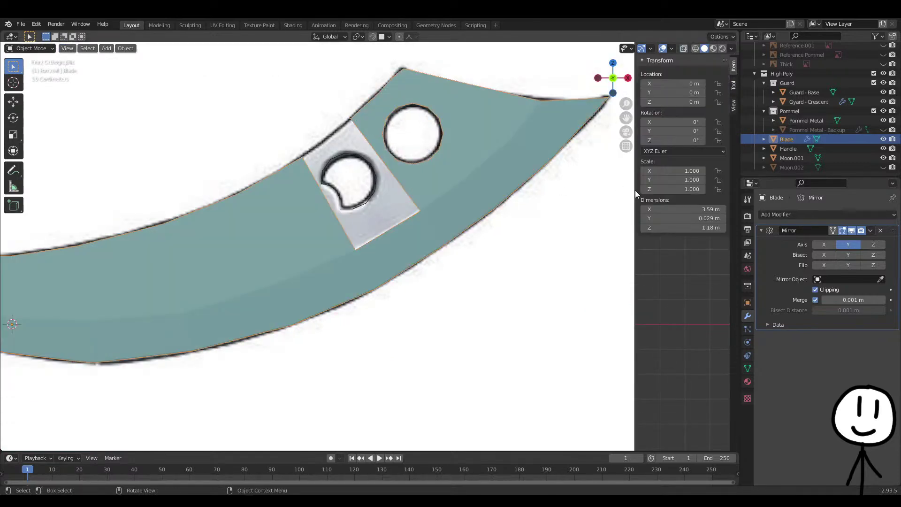
click(792, 158)
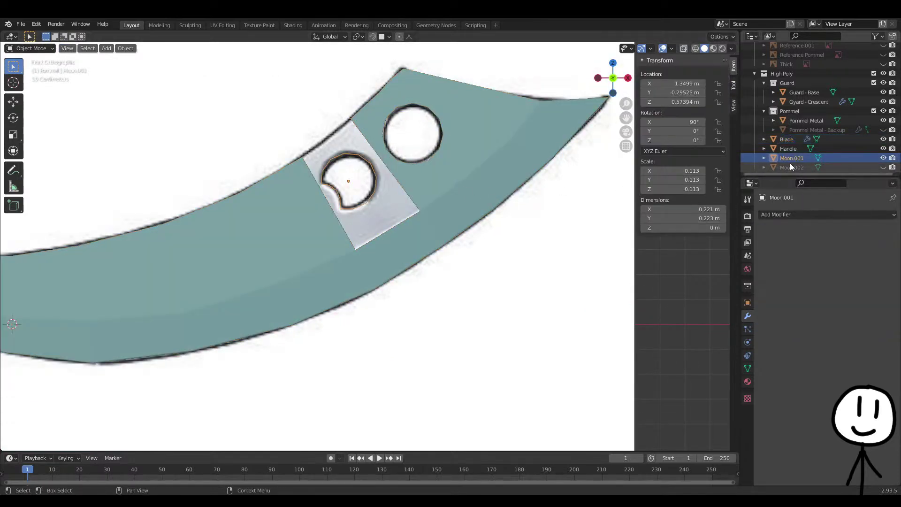
ctrl+click(788, 139)
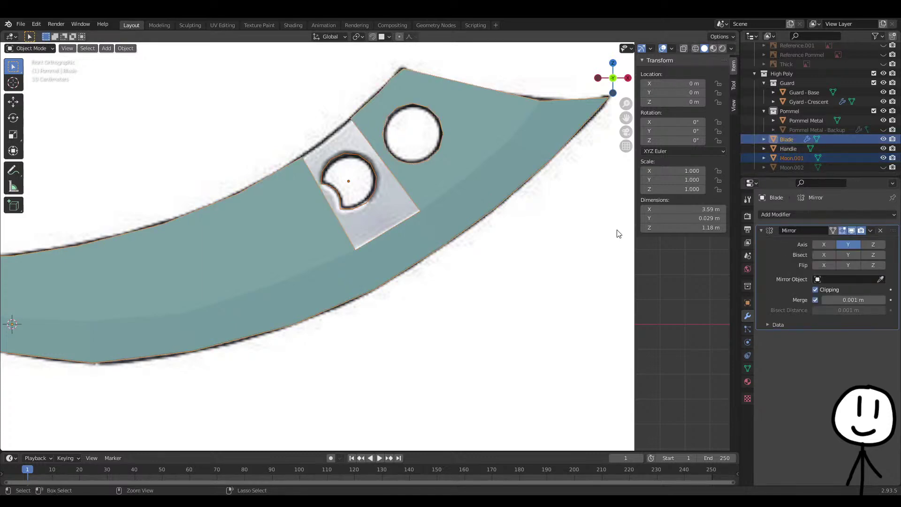
key(ctrl+j)
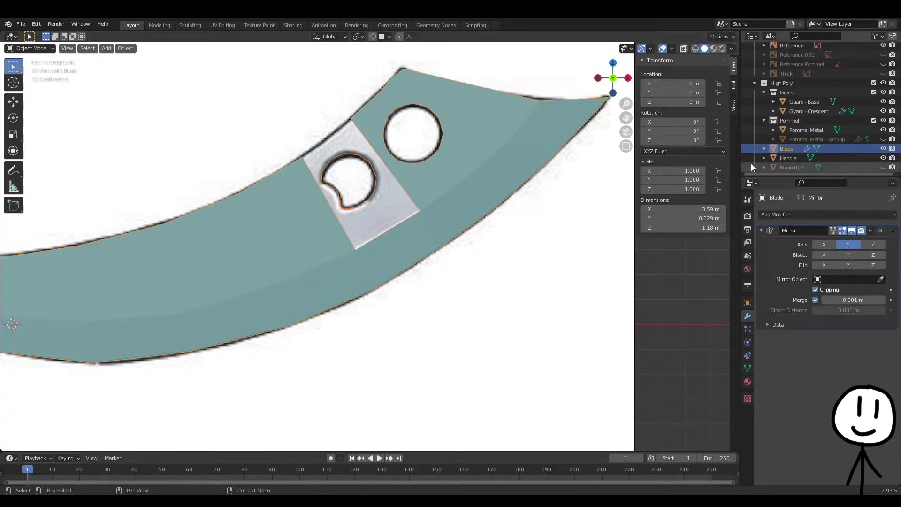
Fill a face between the moon outline and the blade edge next to the round hole
key(Tab)
shift+middle_drag(363, 185, 433, 202)
scroll(381, 208, up, 4)
scroll(408, 197, down, 7)
key(KP_1)
scroll(400, 235, up, 6)
click(440, 195)
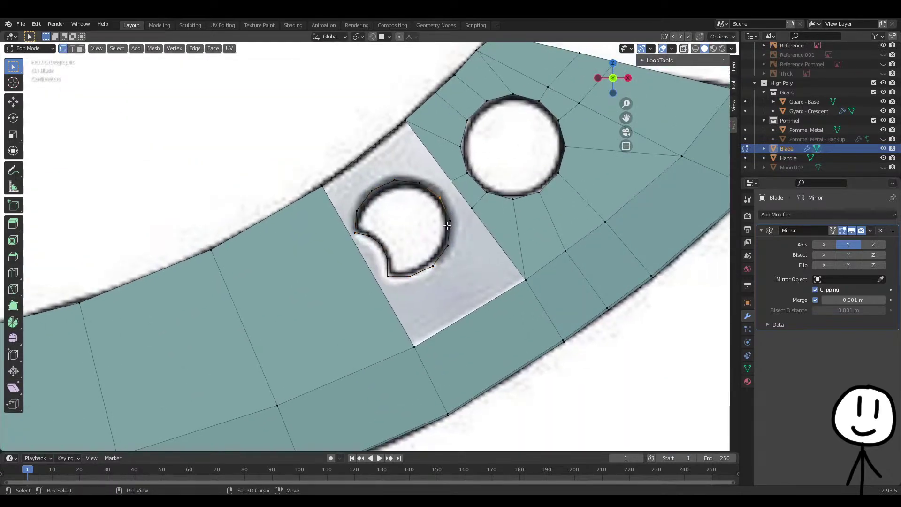
key(f)
Fill two more faces beside the moon, reaching the gap's lower corner and its upper corner nearest the round hole
shift+middle_drag(460, 237, 443, 217)
click(435, 194)
shift+click(430, 230)
shift+click(451, 196)
shift+click(504, 273)
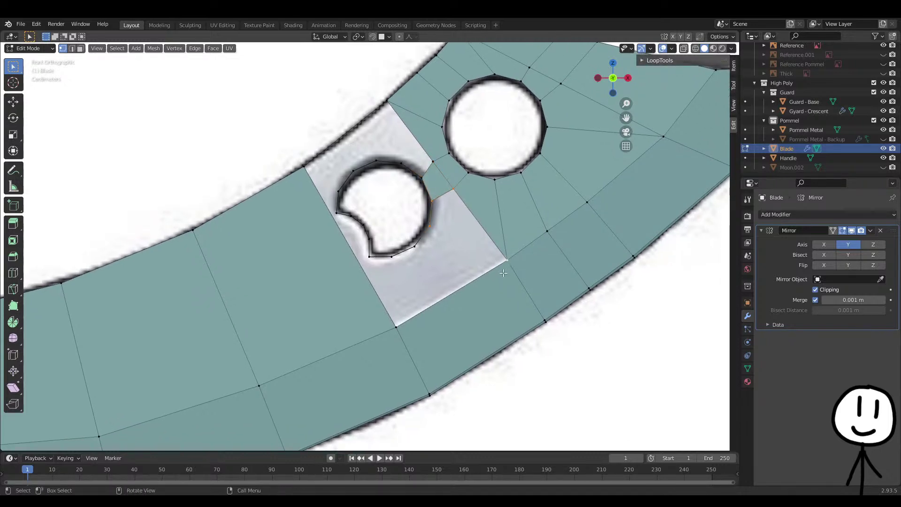
key(f)
click(422, 178)
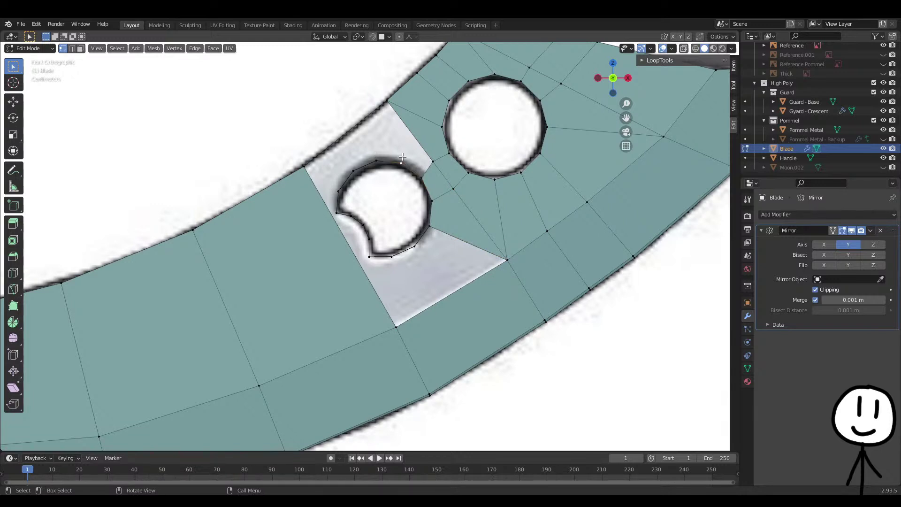
shift+click(387, 100)
key(f)
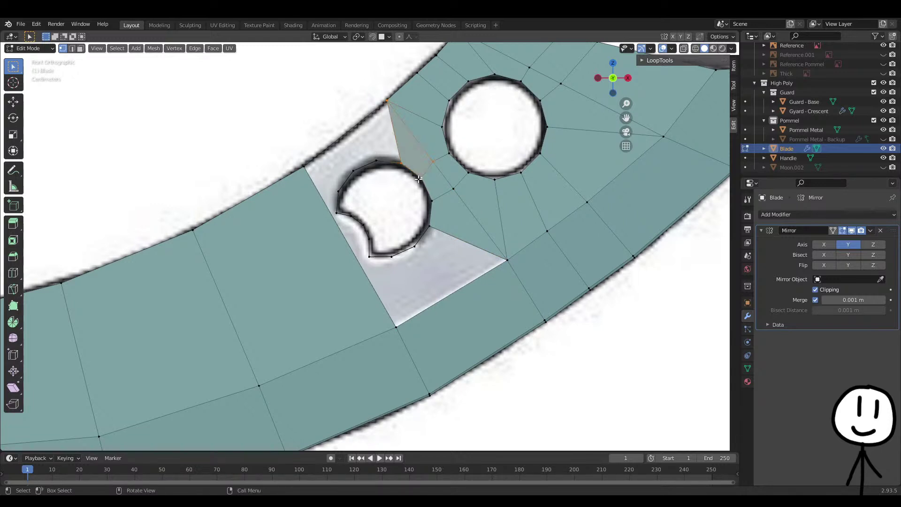
Add a centered edge loop across the blade strip below the moon-shaped gap
shift+middle_drag(427, 200, 424, 171)
key(alt+a)
key(ctrl+r)
click(479, 311)
right_click(478, 310)
key(alt+a)
Fill two faces joining the moon's lower edge to the gap's bottom edge on both sides of the new loop
shift+click(477, 210)
key(f)
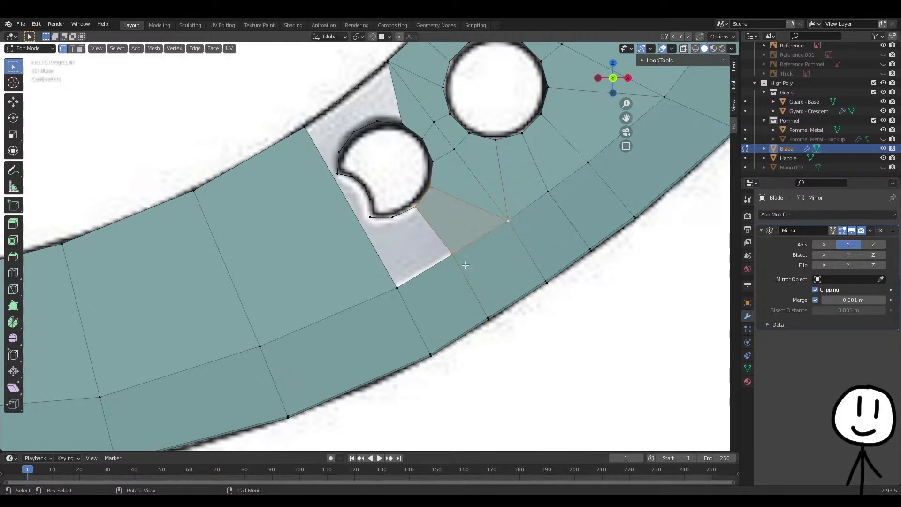
shift+click(396, 214)
shift+click(390, 285)
key(f)
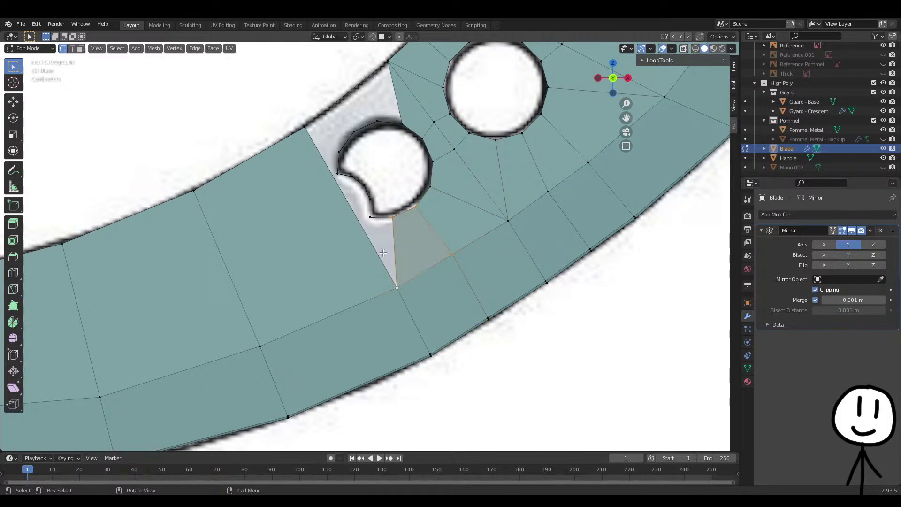
shift+middle_drag(385, 232, 397, 247)
shift+middle_drag(395, 178, 413, 228)
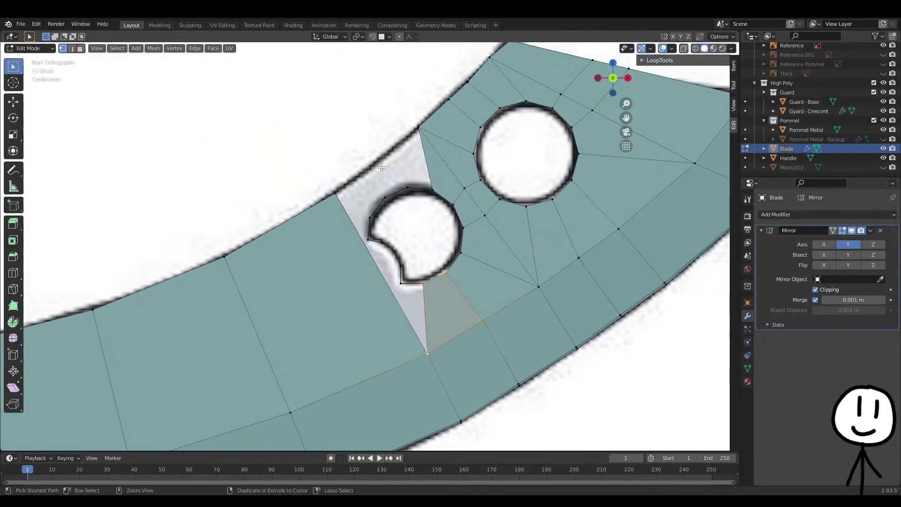
Add an edge loop on the blade's back edge, slid about 0.34 toward the round hole, and fill a face down to the moon
middle_drag(387, 185, 468, 242)
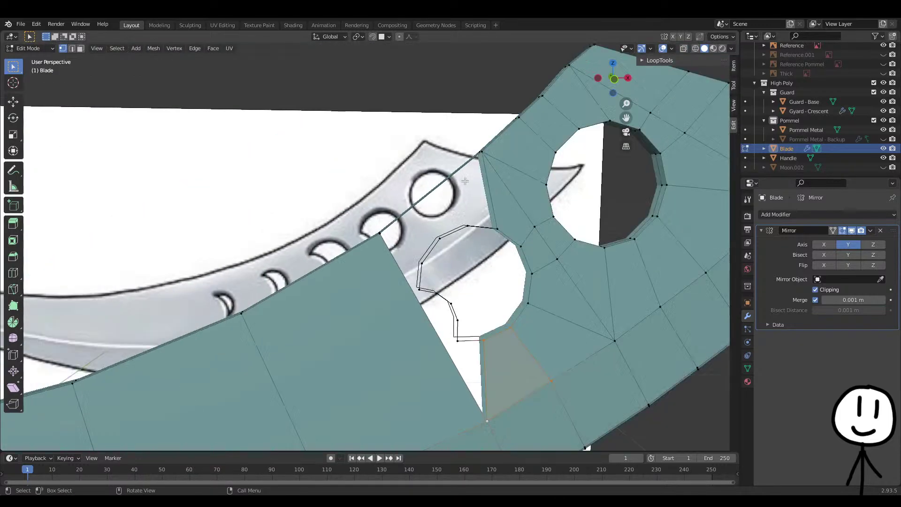
key(ctrl+r)
click(469, 240)
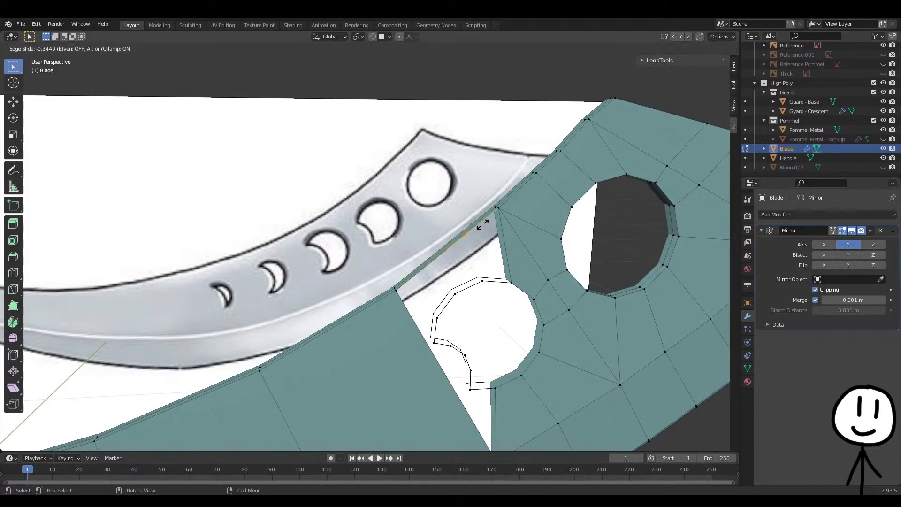
click(480, 228)
shift+click(479, 283)
shift+click(472, 244)
shift+click(498, 208)
Add another edge loop on the blade's back edge and fill a face from it down to the moon's upper edge
key(ctrl+r)
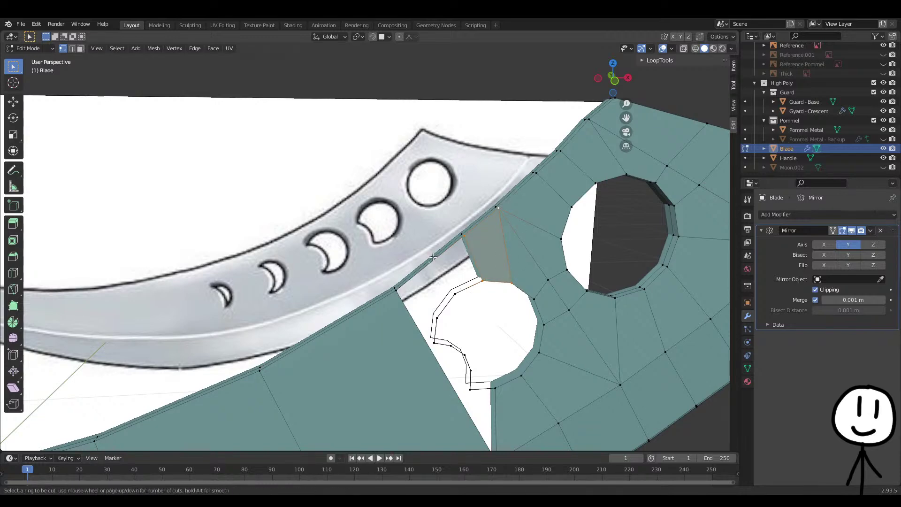
click(457, 288)
click(458, 295)
shift+click(453, 255)
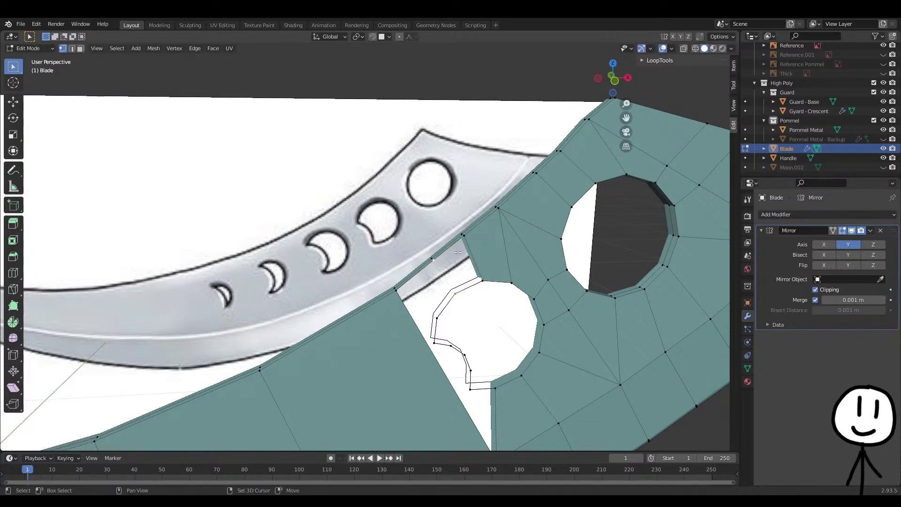
shift+click(480, 277)
key(f)
middle_drag(480, 277, 472, 254)
Fill a face between the new edge loop, the gap's far upper corner and the moon's upper side
key(KP_1)
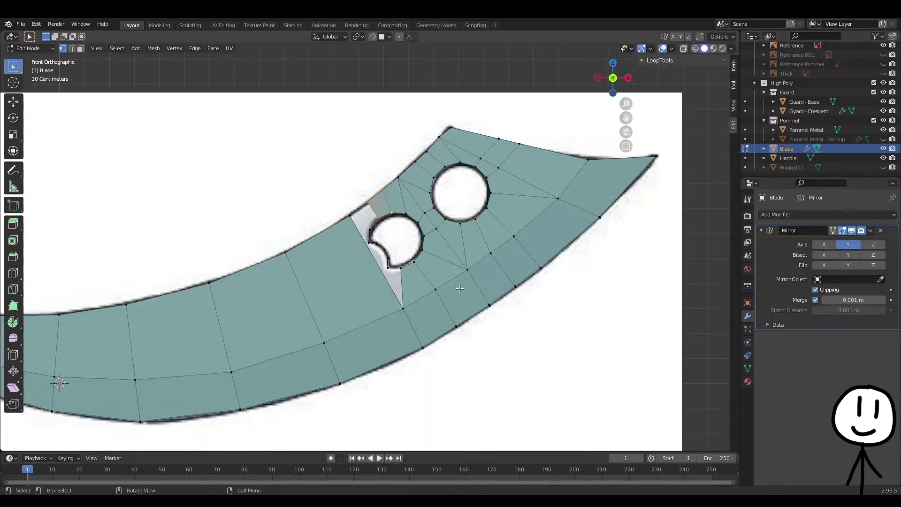
scroll(397, 262, up, 2)
scroll(351, 212, up, 2)
click(370, 212)
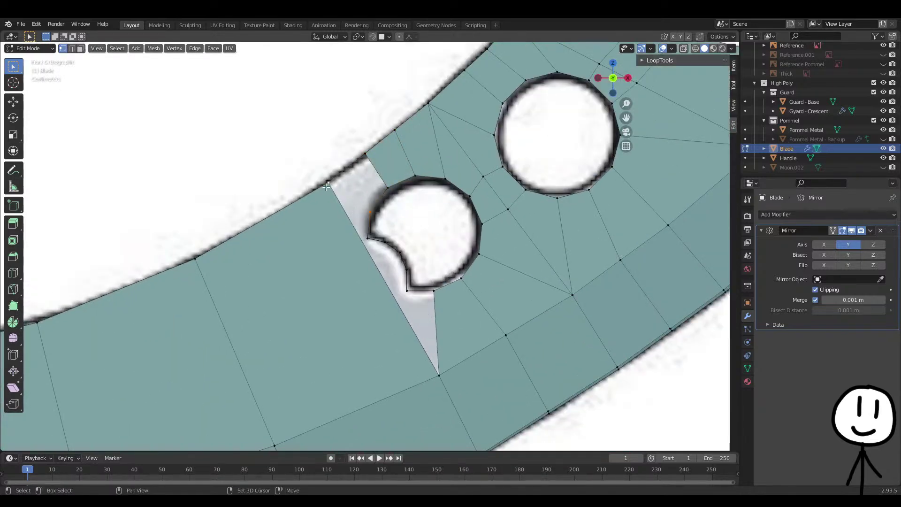
shift+click(367, 157)
key(f)
Knife-cut a three-sided outline into the blade face beside the moon's concave edge, starting and ending on the gap's edge
shift+middle_drag(382, 233, 376, 208)
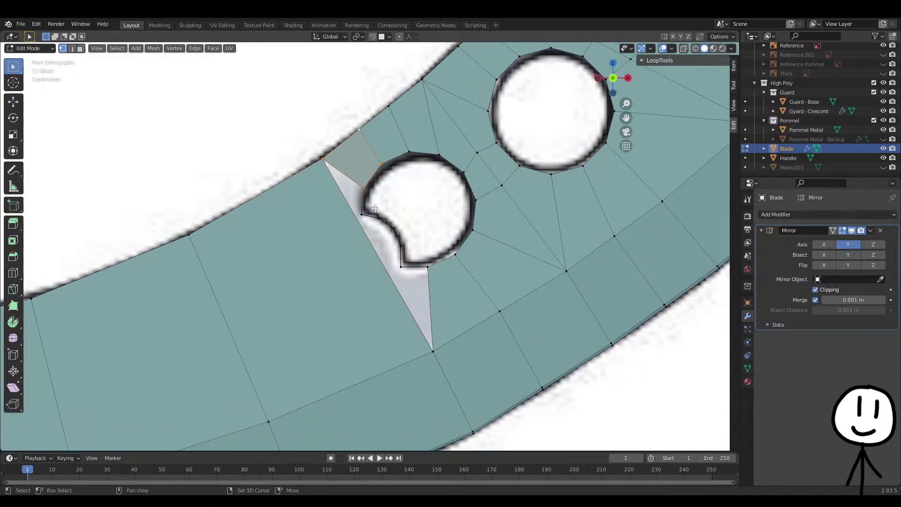
shift+middle_drag(382, 246, 381, 231)
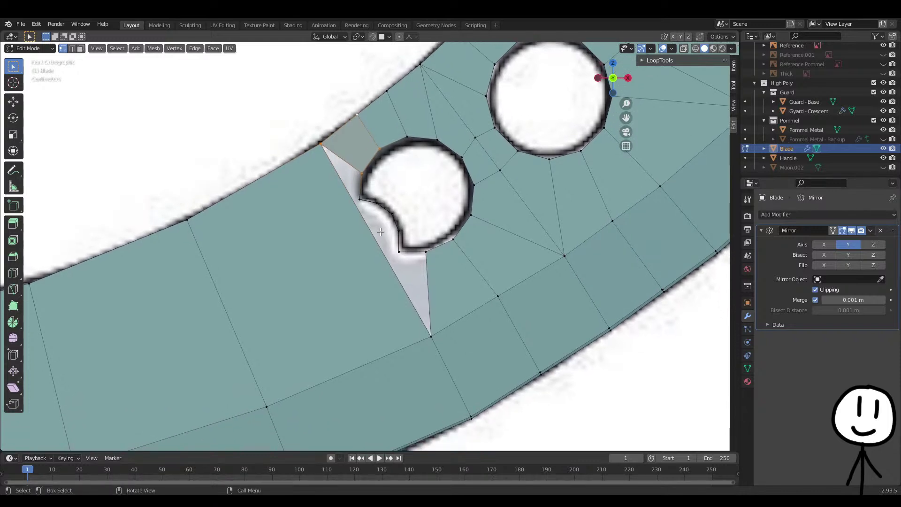
scroll(354, 202, up, 2)
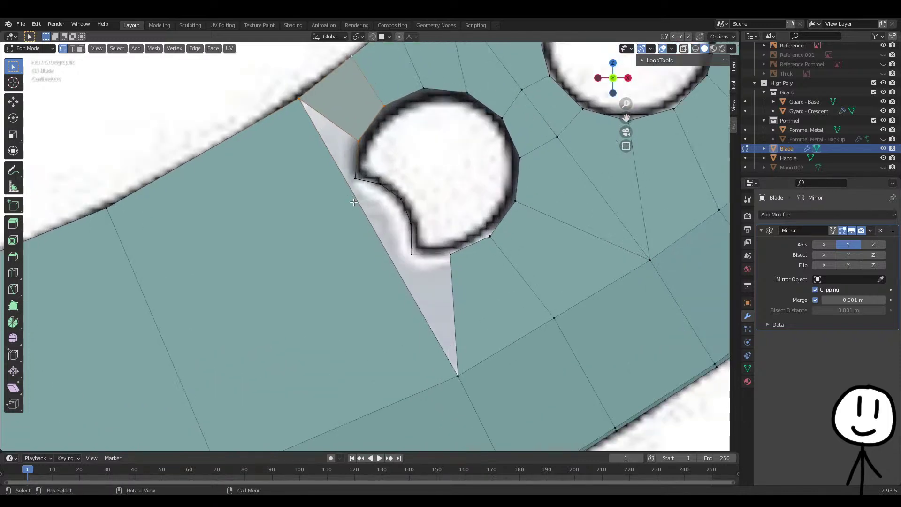
scroll(353, 184, down, 4)
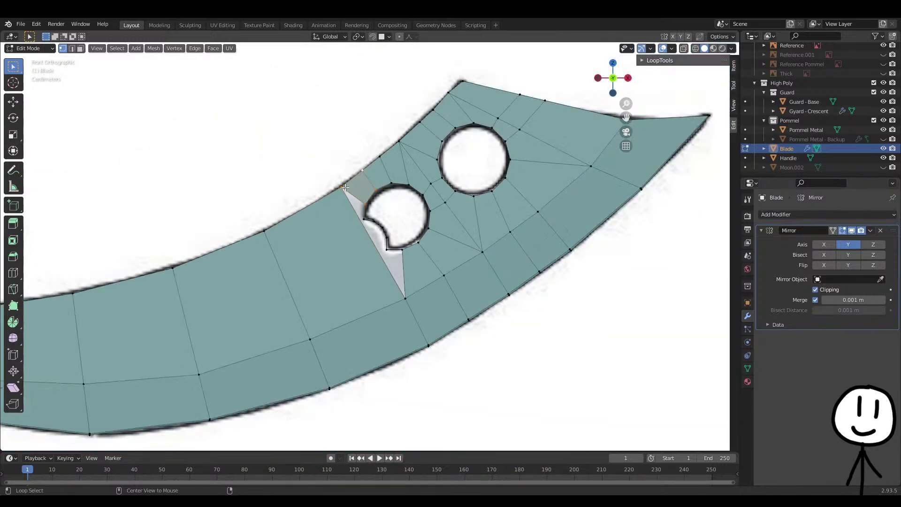
scroll(344, 188, up, 2)
key(alt+z)
scroll(361, 228, up, 4)
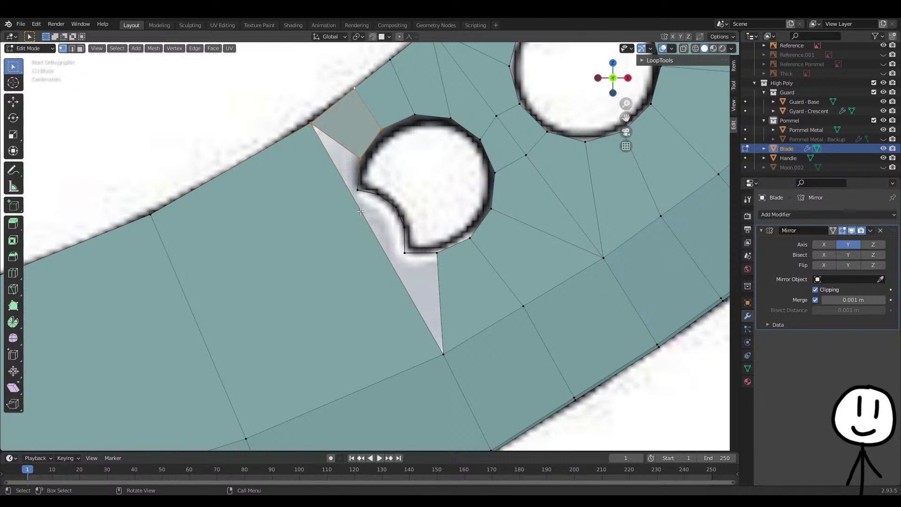
click(392, 212)
click(358, 166)
key(k)
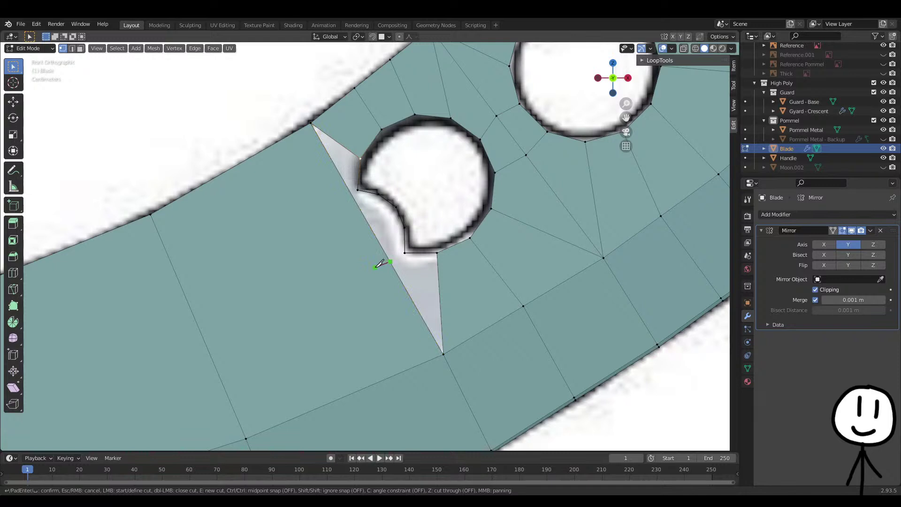
click(365, 278)
click(324, 204)
click(351, 193)
key(Return)
Fill a face joining the moon's lower tip to the lower knife cut point and the gap's bottom corner
click(374, 192)
shift+click(417, 263)
shift+click(437, 256)
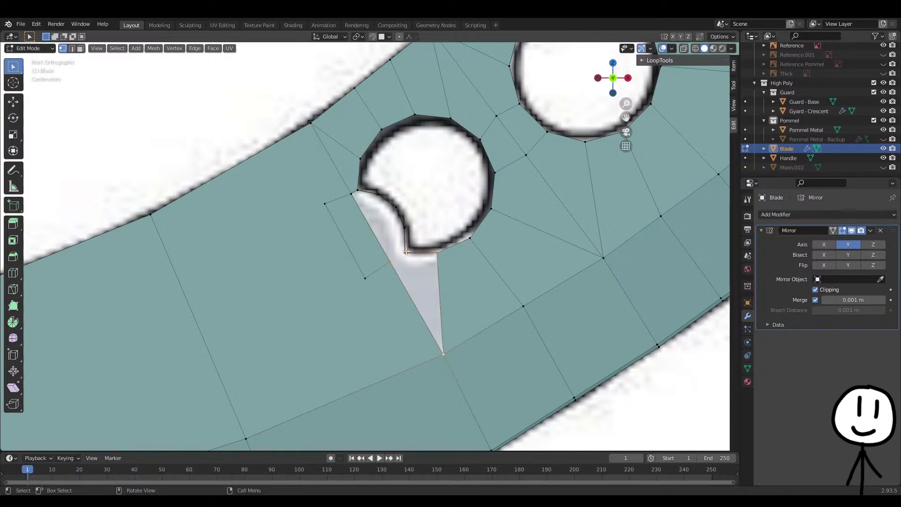
key(f)
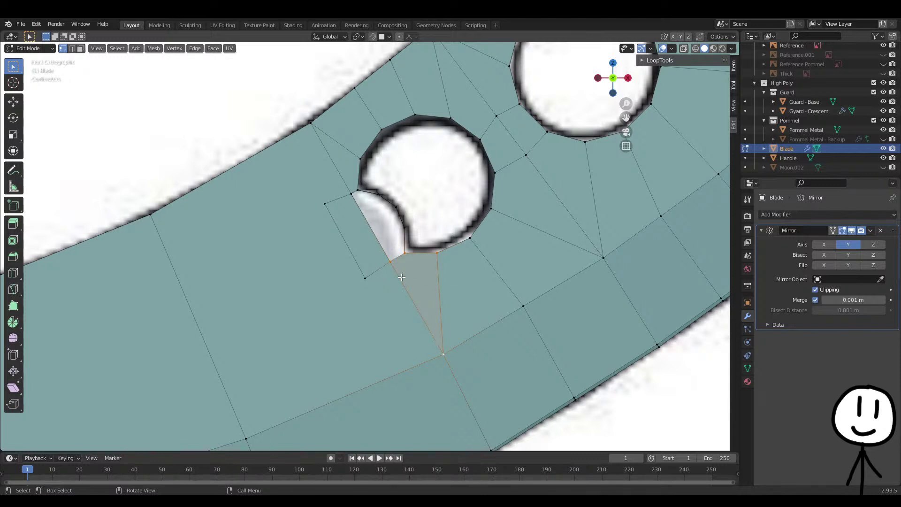
Knife-cut a smaller inner outline inside the first one and connect its corners to the outer cut's corners
click(402, 224)
key(k)
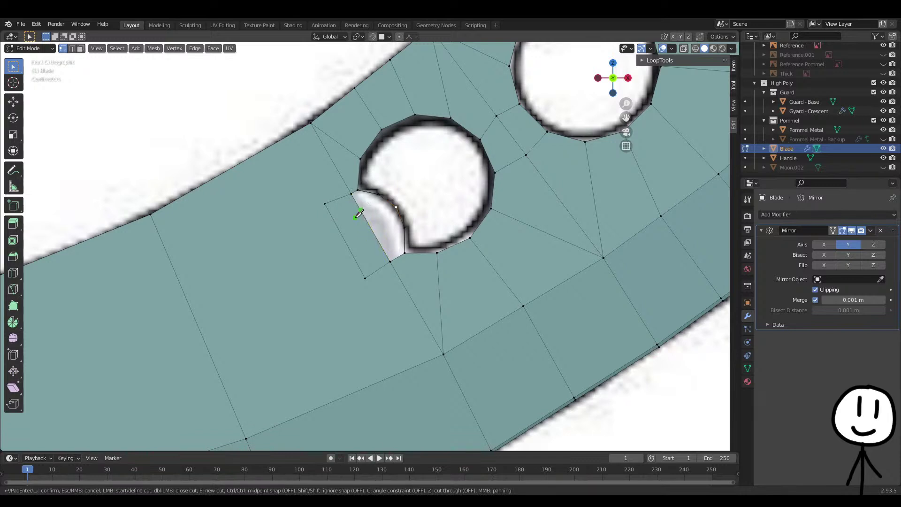
click(351, 217)
click(379, 239)
click(364, 245)
click(365, 278)
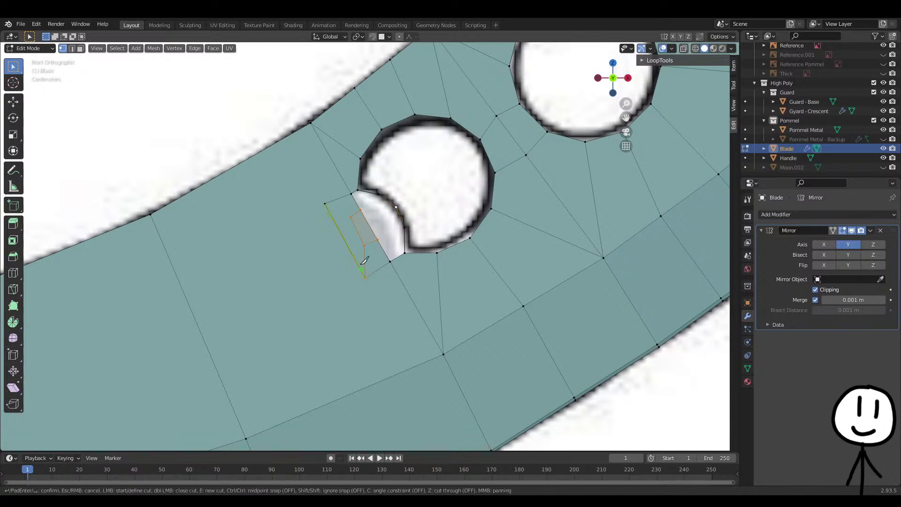
key(Return)
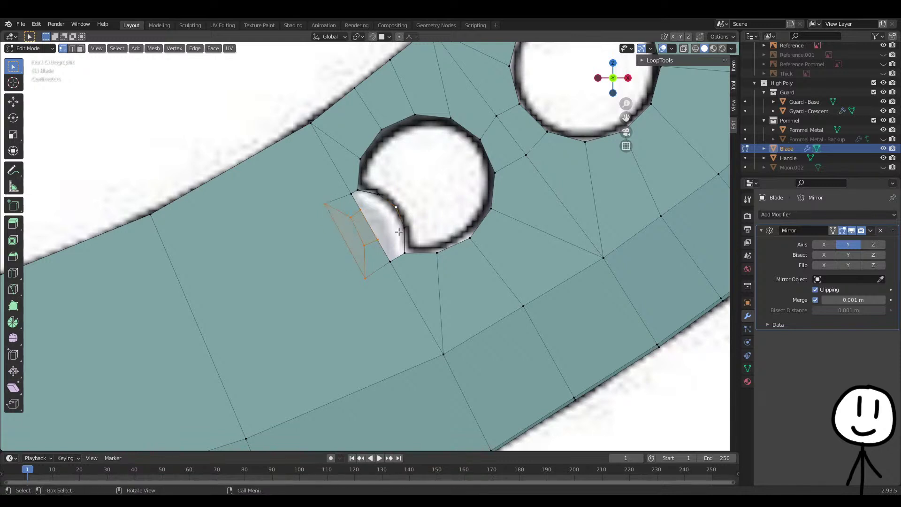
Fill two faces joining the inner cut's edge points to the lower and upper ends of the moon's concave edge
shift+click(404, 253)
key(f)
click(378, 239)
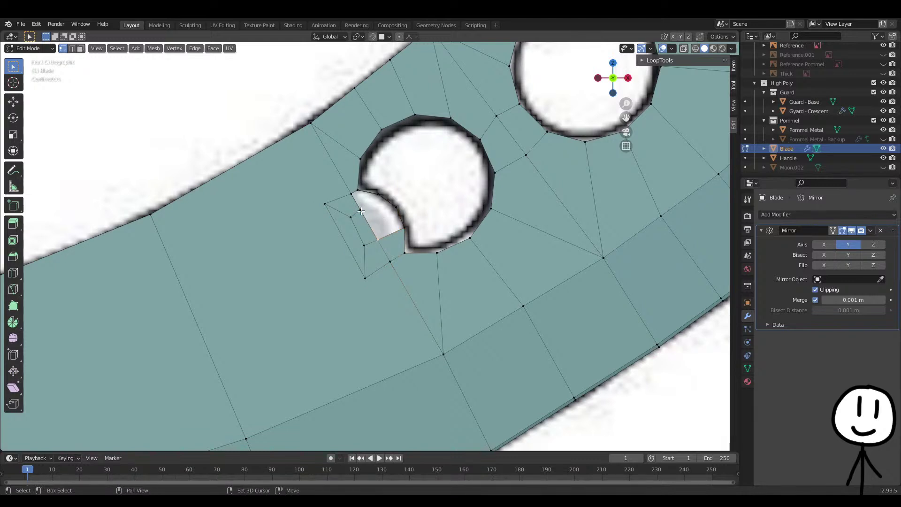
click(389, 213)
shift+click(365, 209)
shift+click(380, 196)
shift+click(363, 191)
key(f)
Add a centered edge loop through the knife-cut faces and fill a face from it to the middle of the moon's concave edge
click(397, 209)
key(ctrl+r)
click(370, 230)
right_click(370, 230)
click(398, 209)
shift+click(371, 223)
key(f)
Fill the last open face between the centered loop and the moon's concave edge
click(381, 240)
shift+click(372, 227)
shift+click(400, 212)
shift+click(405, 234)
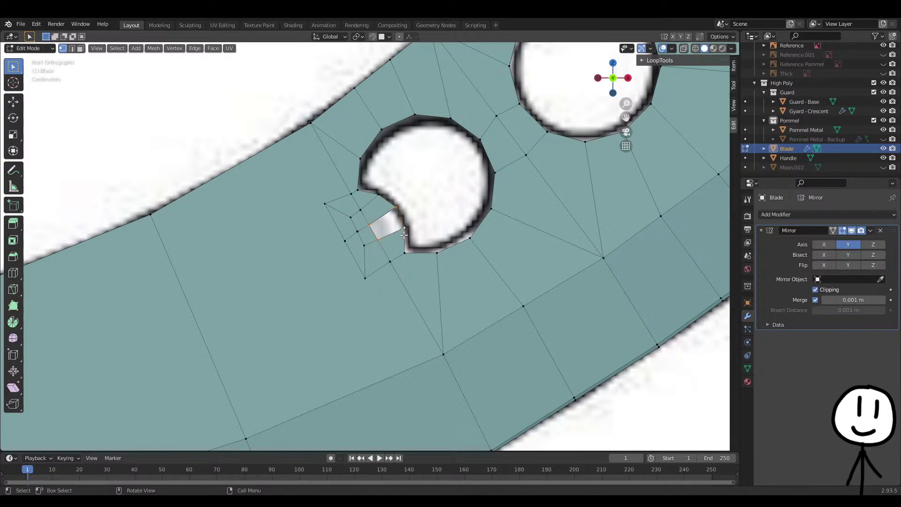
key(f)
shift+middle_drag(384, 267, 417, 259)
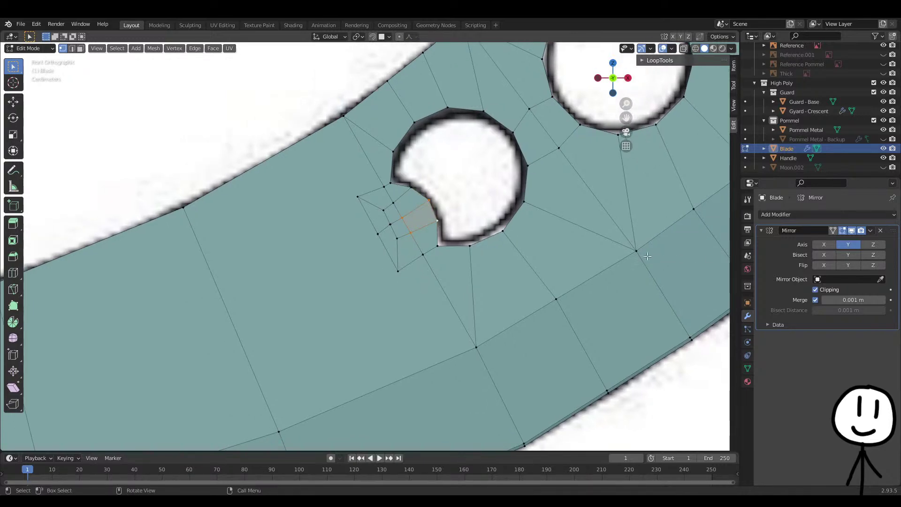
Extrude the moon hole's rim along Y to form its inner walls and return to Object Mode
scroll(483, 274, down, 2)
middle_drag(602, 332, 545, 237)
key(e)
key(y)
click(569, 301)
key(Tab)
scroll(420, 269, up, 3)
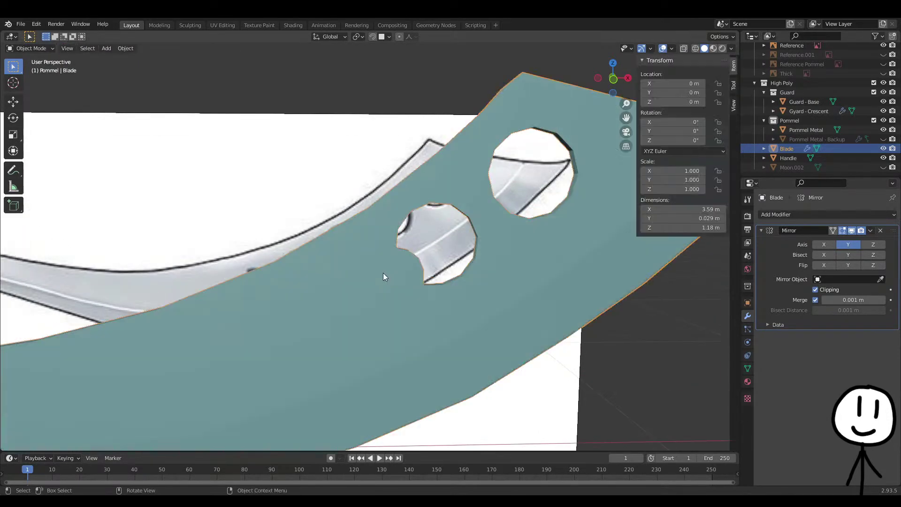
scroll(393, 284, up, 2)
Unhide the moon outline, duplicate it in place, hide Moon.001 and select Moon.002
key(KP_1)
click(883, 167)
click(783, 171)
key(shift+d)
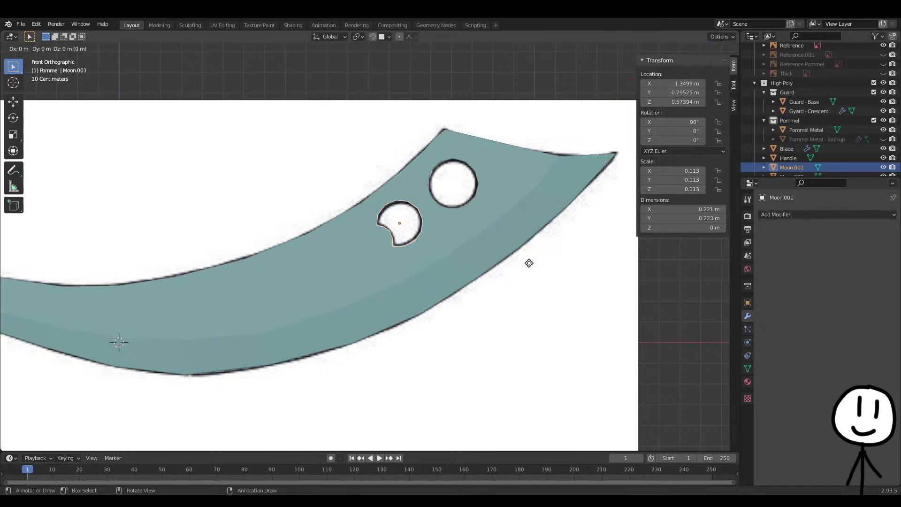
right_click(529, 262)
scroll(834, 162, down, 1)
click(882, 159)
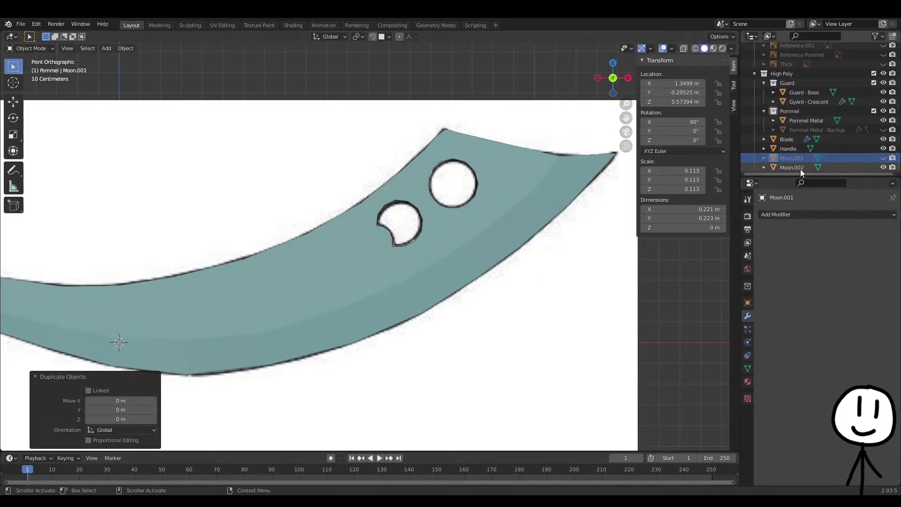
click(799, 169)
Turn on X-ray and move Moon.002 about -0.264 m in X and -0.149 m in Z onto the reference's third moon
shift+middle_drag(474, 274, 519, 259)
key(alt+z)
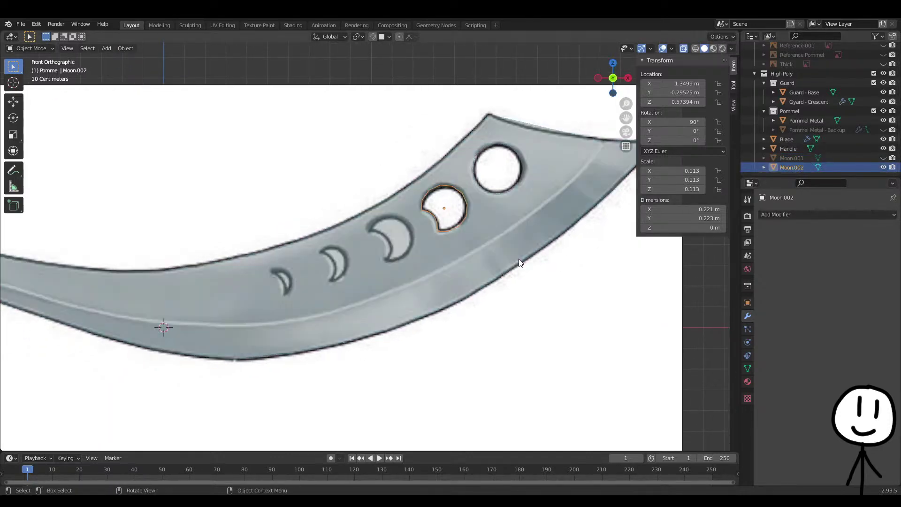
key(g)
click(464, 289)
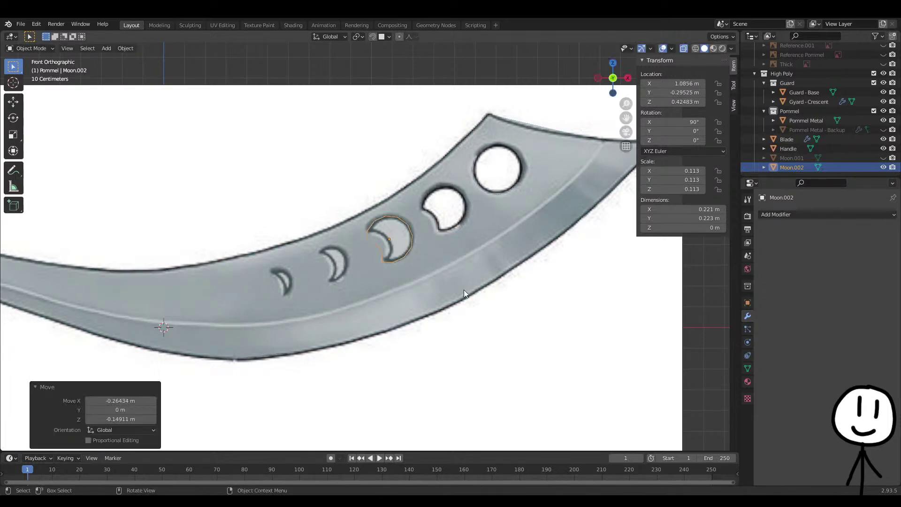
shift+middle_drag(464, 289, 469, 263)
Move the upper vertices of Moon.002's concave edge onto the inner curve of the reference crescent
scroll(469, 263, up, 3)
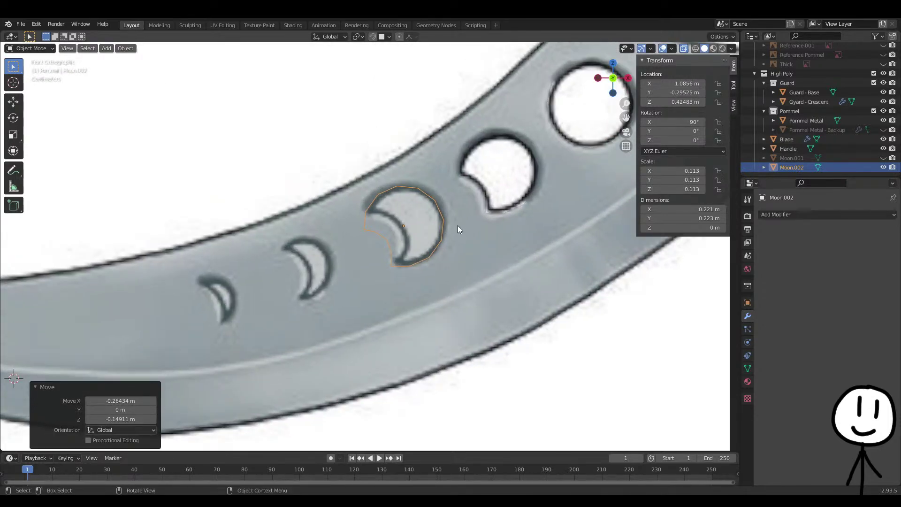
scroll(401, 229, up, 2)
key(Tab)
click(364, 196)
key(alt+a)
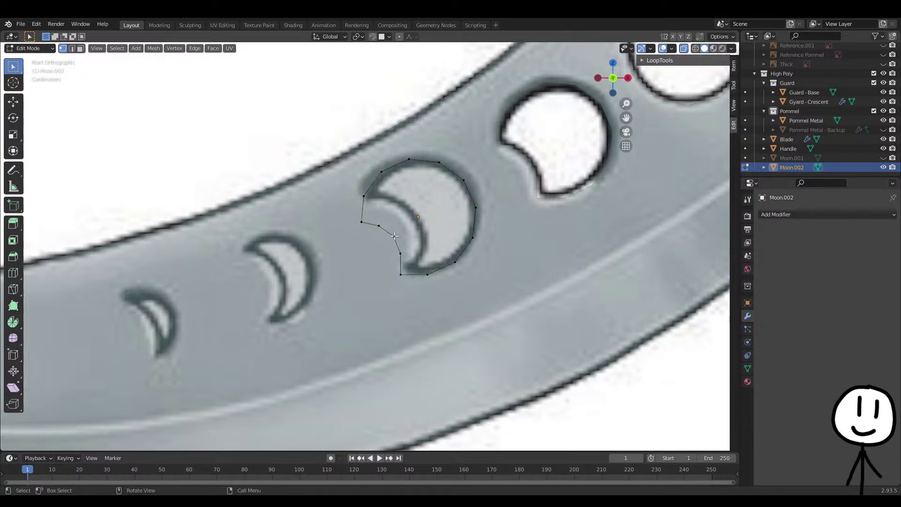
key(g)
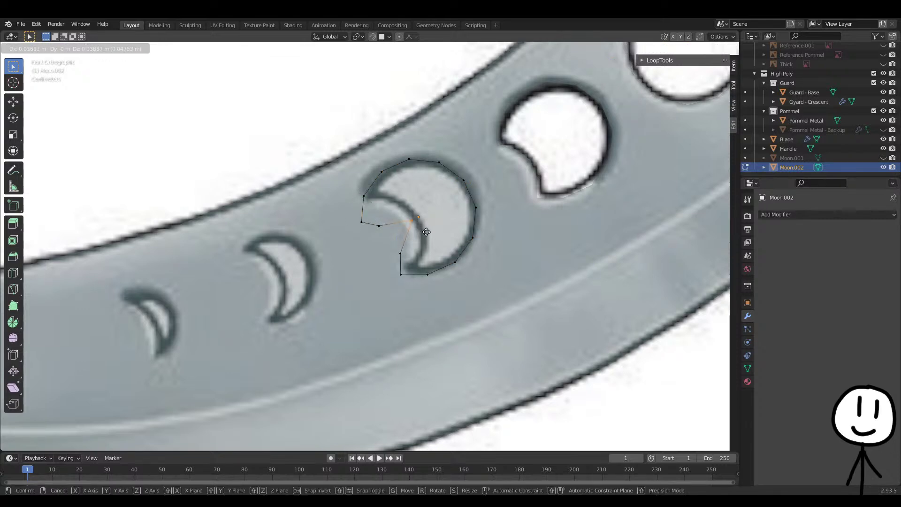
click(431, 228)
key(c)
key(g)
drag(386, 231, 374, 232)
click(407, 211)
key(g)
click(402, 213)
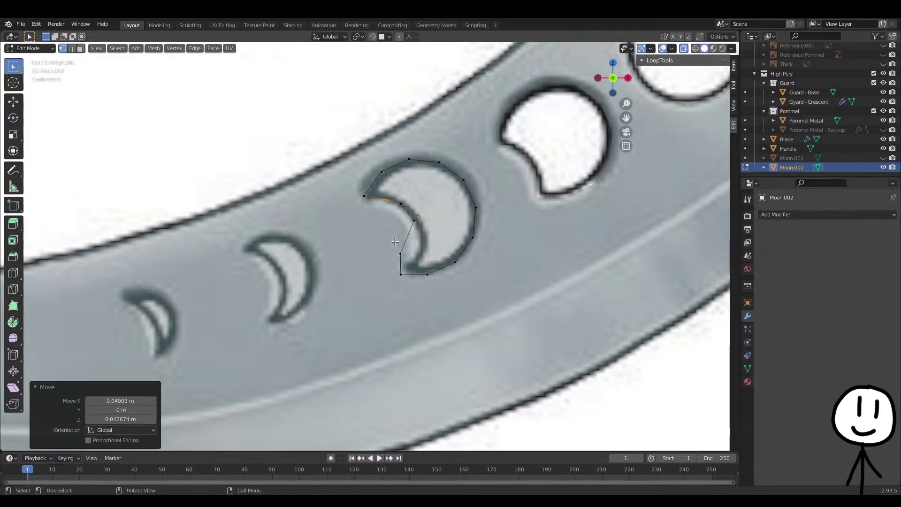
Move the two lower vertices of the concave edge onto the reference crescent's inner curve
click(400, 253)
key(g)
click(437, 245)
click(402, 274)
key(g)
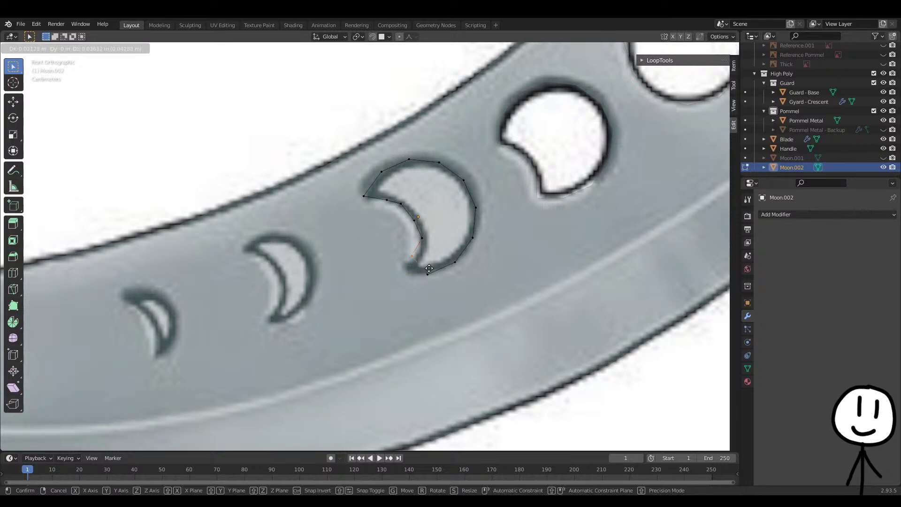
click(436, 268)
Place the outline's lower tip and the next two outer-curve vertices on the reference crescent
click(427, 274)
key(g)
click(413, 271)
click(457, 264)
key(g)
click(449, 272)
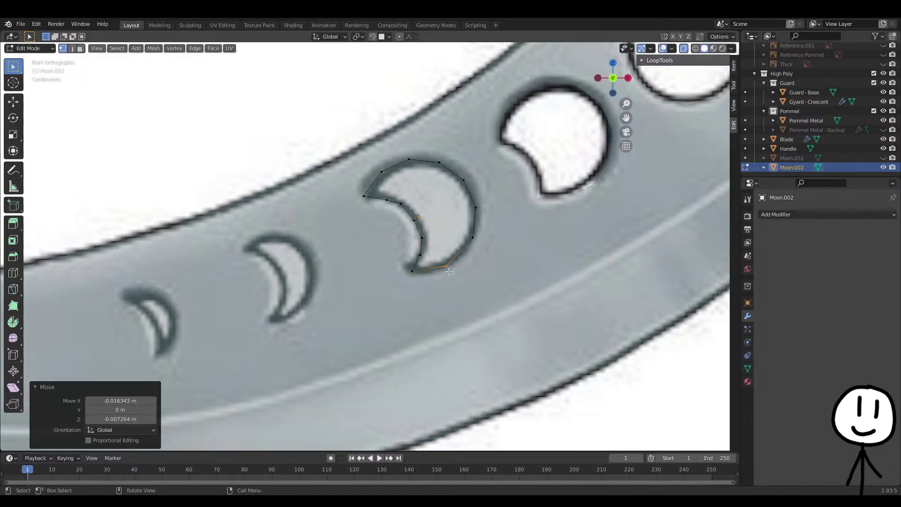
click(473, 236)
key(g)
click(477, 247)
Adjust the crescent's upper tip and nearby inner-curve vertices to follow the reference
click(415, 225)
key(g)
key(z)
click(414, 221)
click(385, 201)
right_click(385, 206)
drag(349, 193, 371, 204)
key(g)
click(379, 212)
click(385, 200)
key(g)
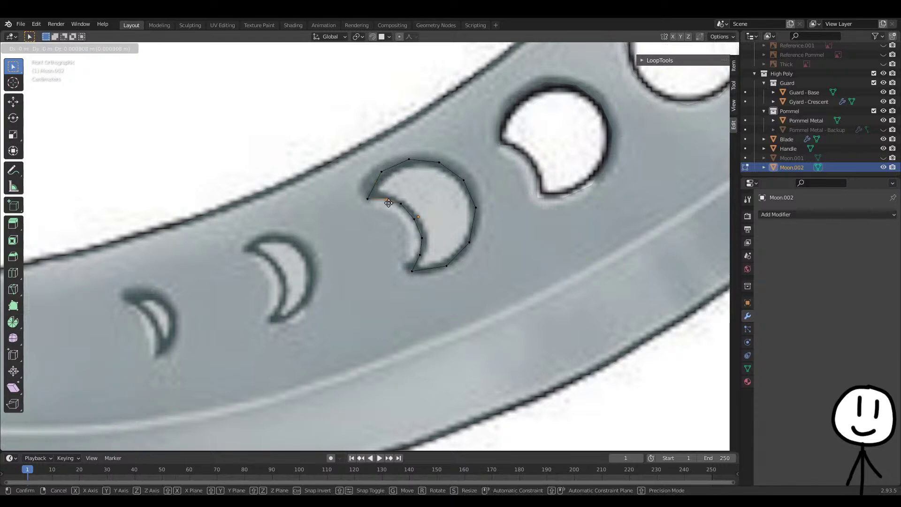
click(389, 203)
Fine-tune the remaining inner-curve vertices and the lower tip of Moon.002 against the reference
click(403, 211)
key(g)
click(403, 206)
click(417, 218)
key(g)
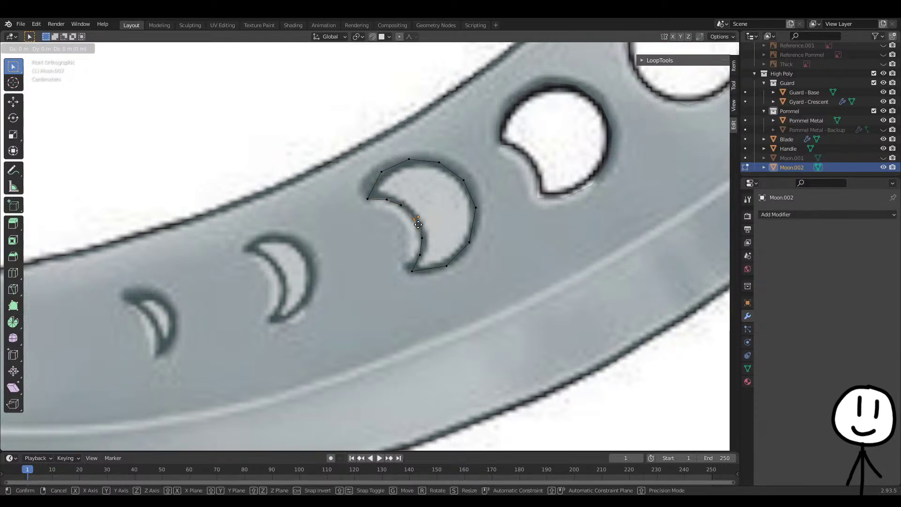
click(418, 224)
click(424, 241)
key(g)
click(428, 242)
click(415, 255)
key(g)
click(416, 256)
click(414, 273)
key(g)
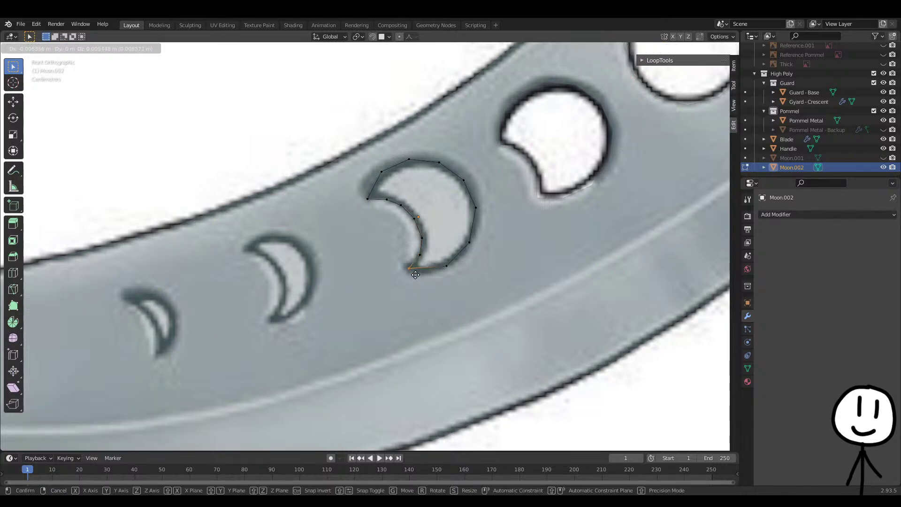
click(415, 274)
scroll(445, 289, down, 4)
key(Tab)
key(Tab)
key(Tab)
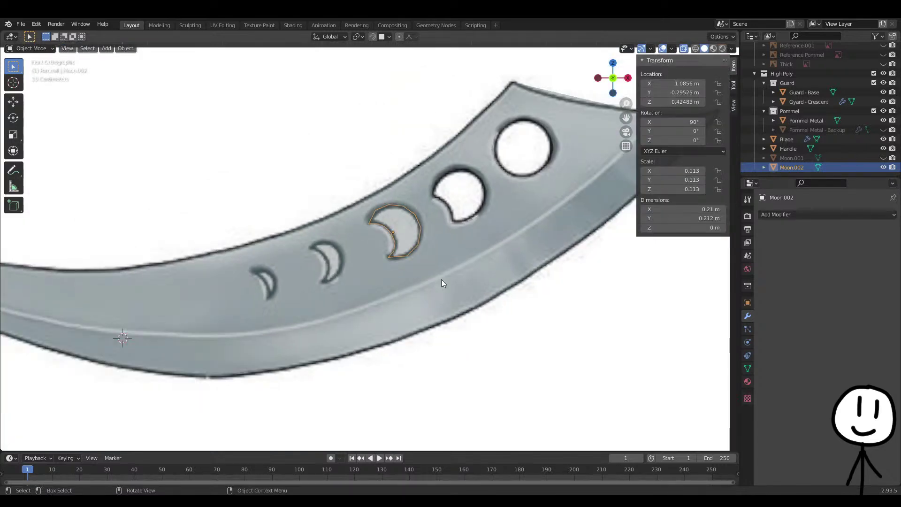
Subdivide the outer edge beside Moon.002's upper tip and move the new vertex onto the reference crescent's outer curve
scroll(366, 209, up, 5)
key(Tab)
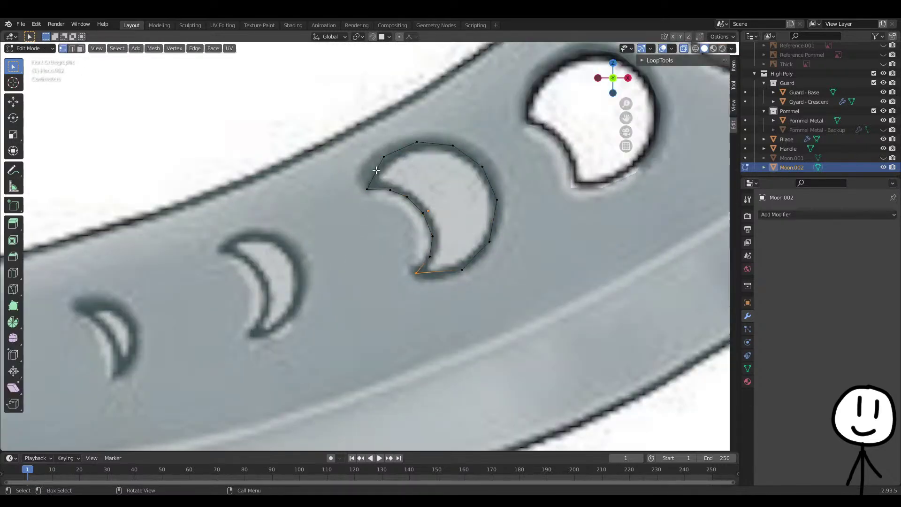
click(377, 173)
right_click(349, 169)
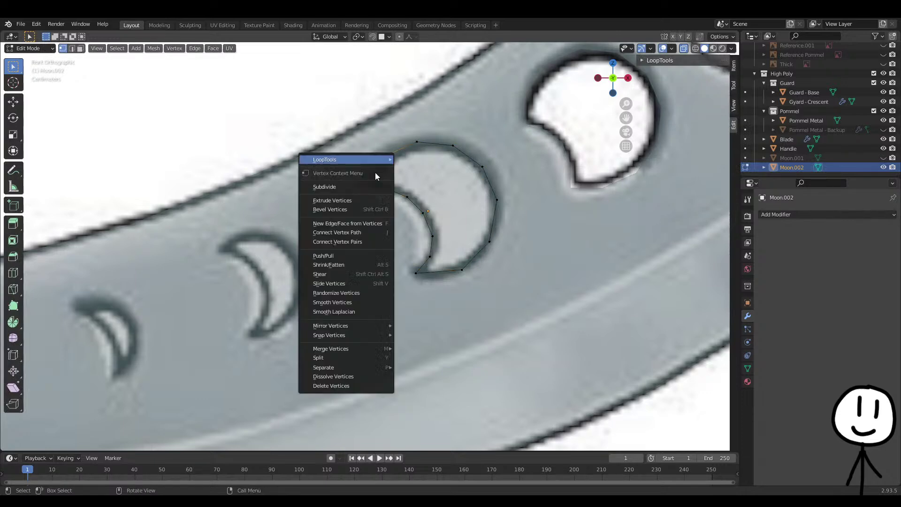
click(344, 187)
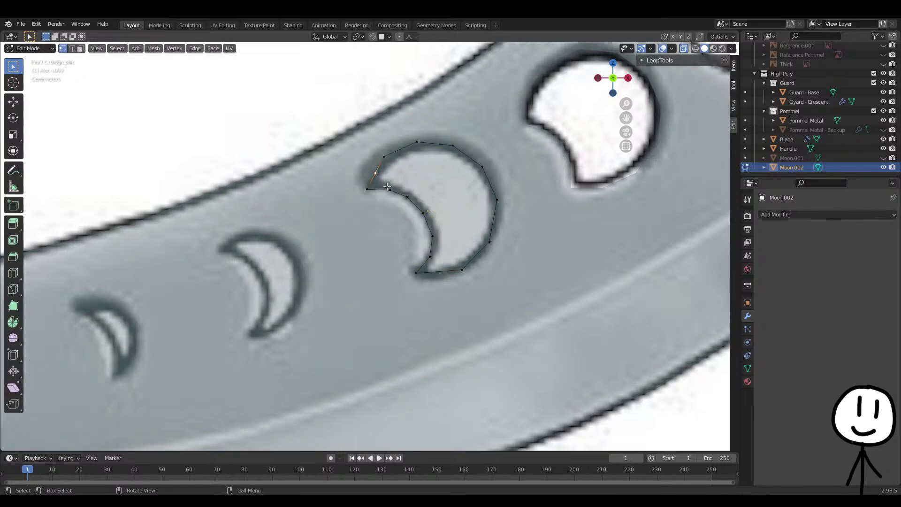
key(g)
click(384, 184)
Subdivide the outline's bottom edge beside the lower tip and lower the new vertex onto the reference curve
click(433, 273)
right_click(431, 277)
click(430, 274)
click(439, 273)
key(g)
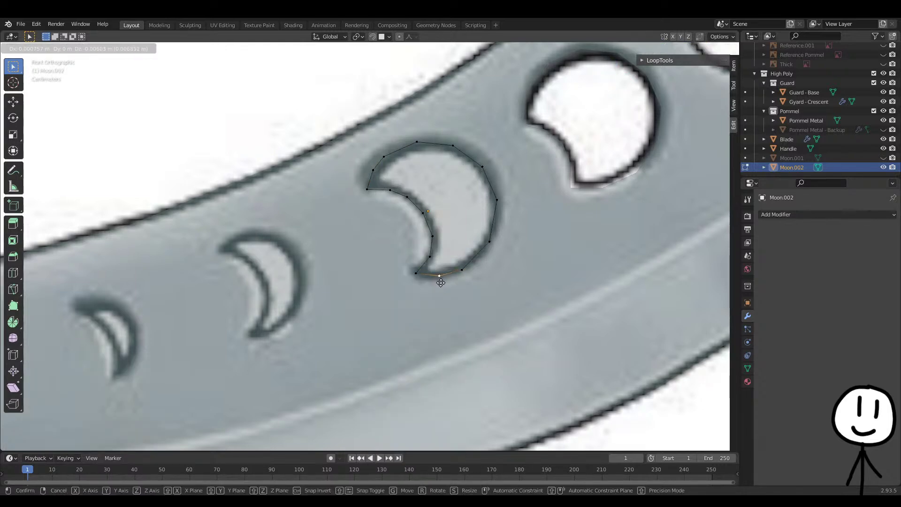
click(440, 283)
Shift the upper outer-curve vertex along the reference crescent to even out the outline, and return to Object Mode
click(383, 154)
key(g)
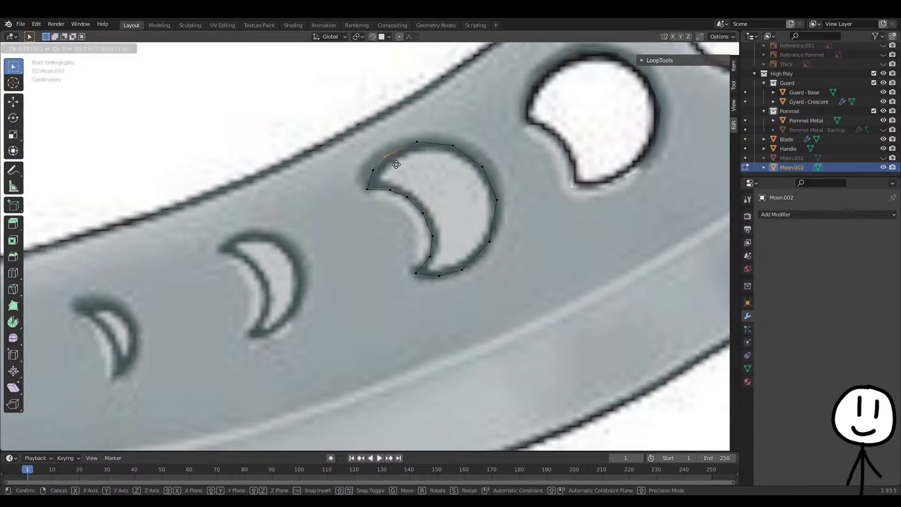
click(401, 160)
scroll(401, 160, down, 5)
key(Tab)
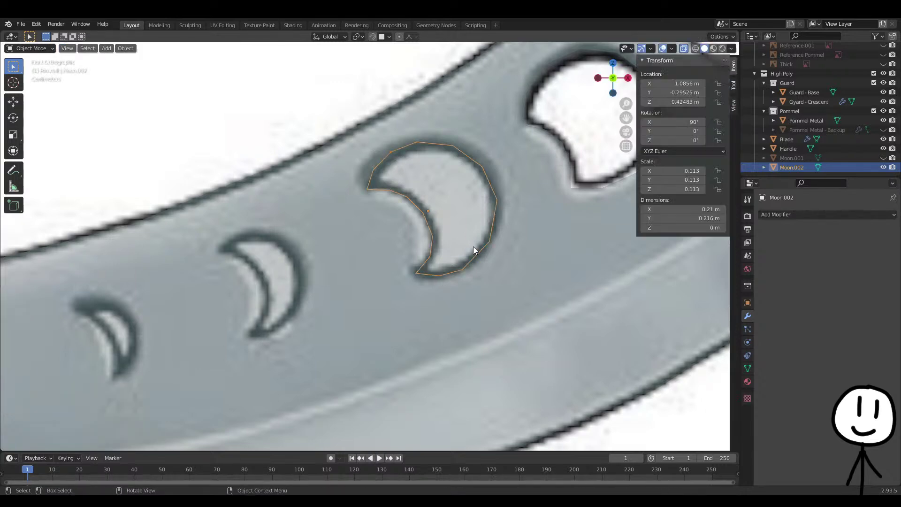
Add a Shrinkwrap modifier to the Moon.002 outline
scroll(473, 246, down, 1)
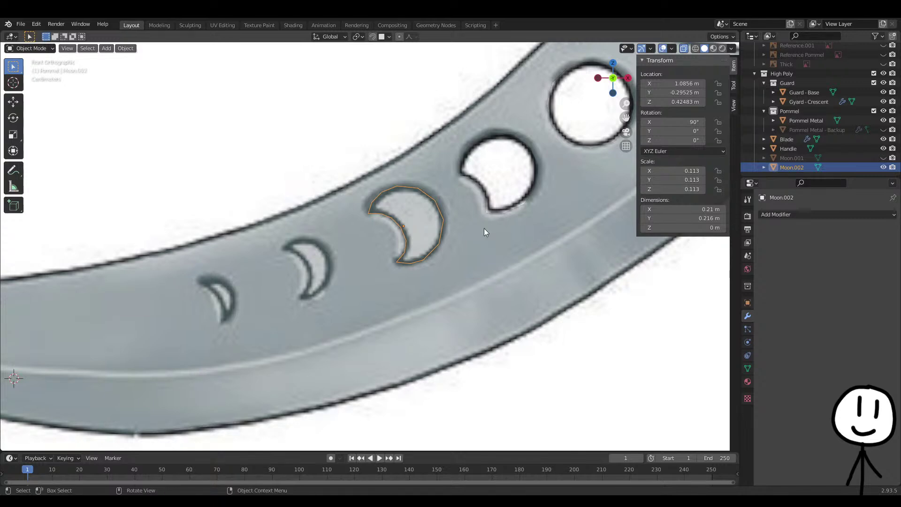
click(798, 214)
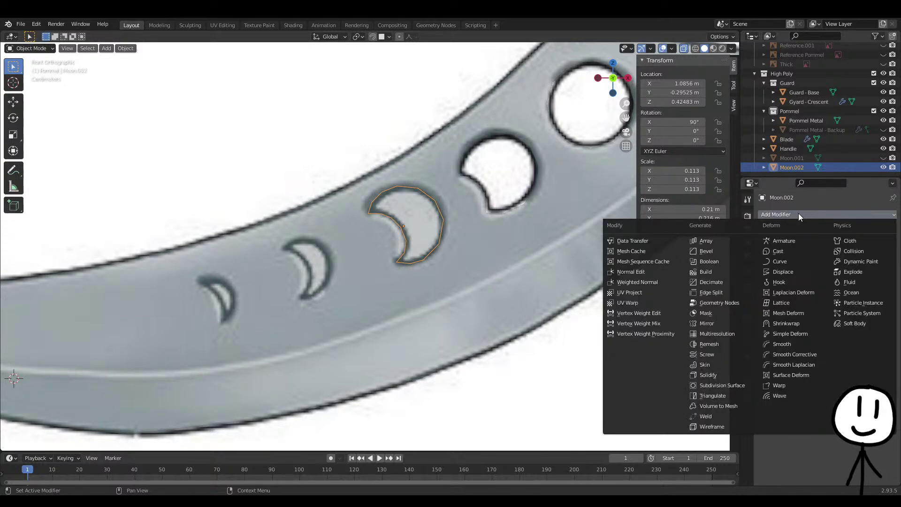
click(793, 323)
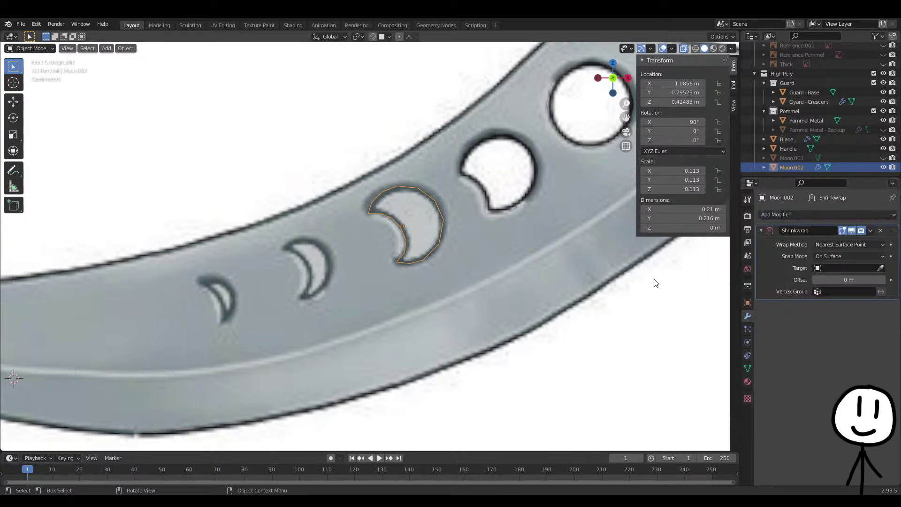
Set the crescent's Shrinkwrap modifier to target Blade with the Project wrap method, using only the negative direction on Z
click(881, 268)
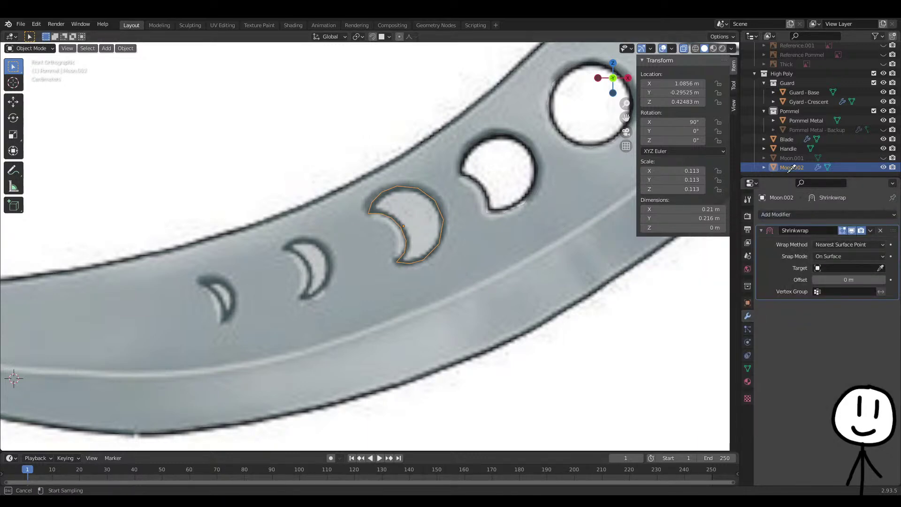
click(786, 139)
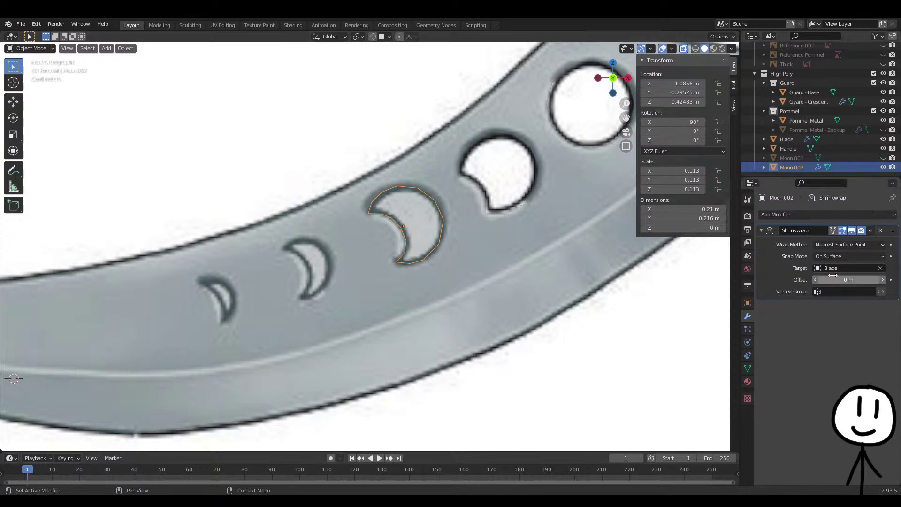
click(842, 244)
click(840, 266)
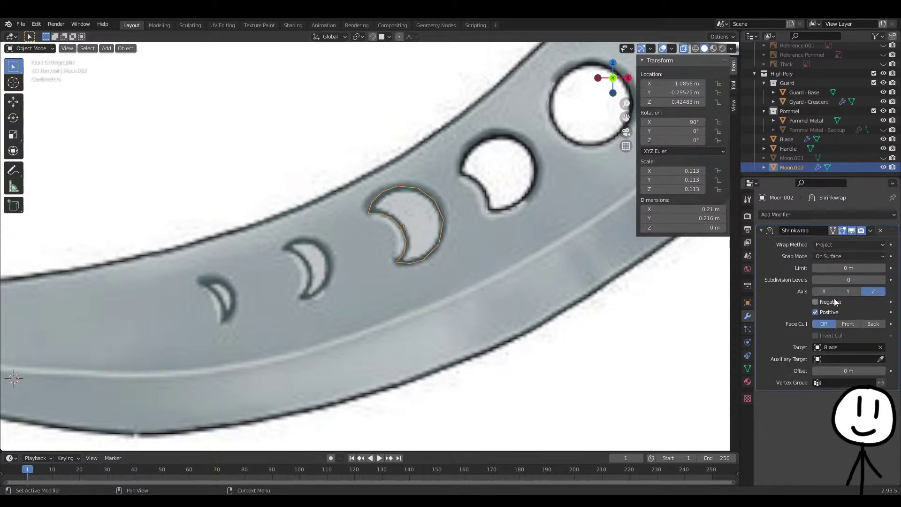
click(823, 313)
middle_drag(536, 295, 461, 306)
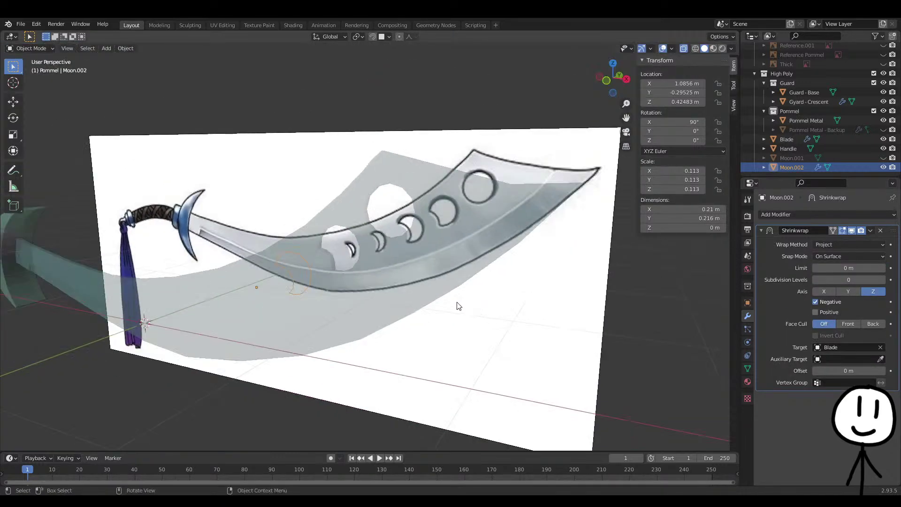
Apply the Shrinkwrap modifier on the Moon.002 crescent outline
key(Tab)
middle_drag(391, 307, 432, 273)
key(Tab)
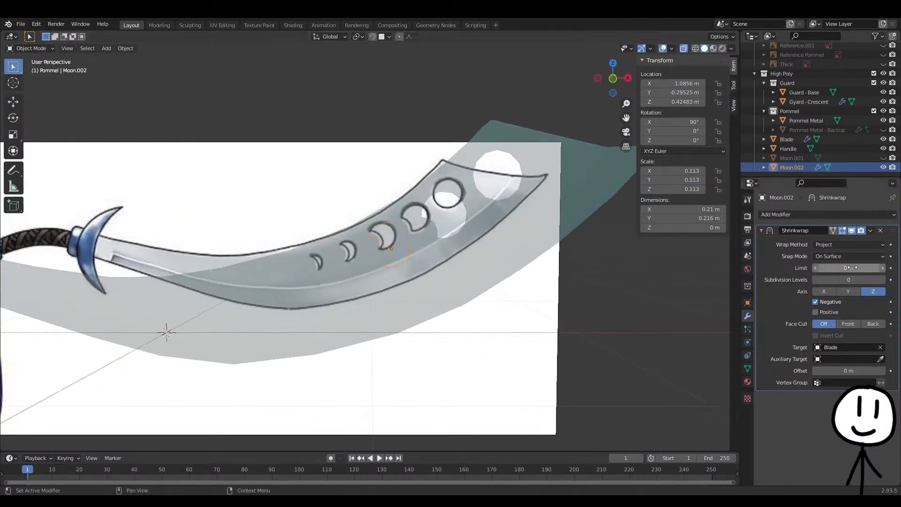
click(872, 233)
click(840, 241)
key(Tab)
key(Tab)
Delete the large blade face where the third moon cutout belongs and turn off X-ray display
click(449, 264)
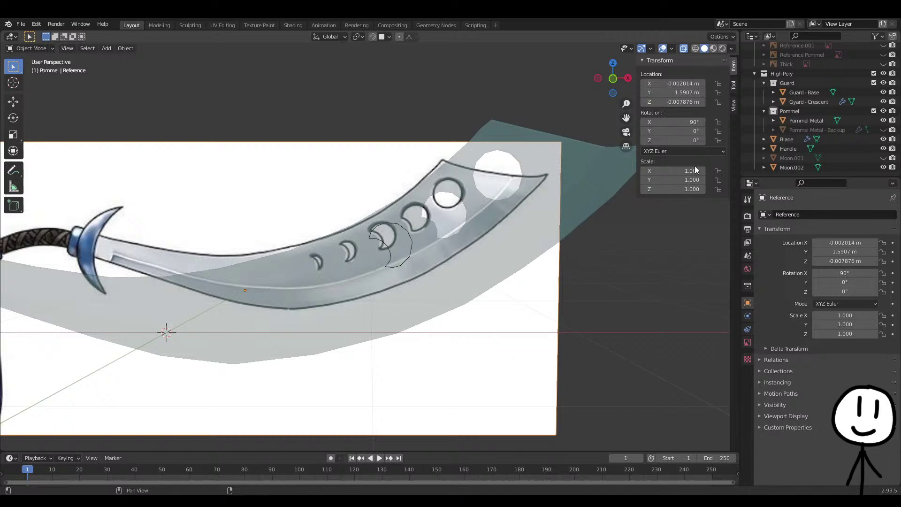
click(496, 260)
key(Tab)
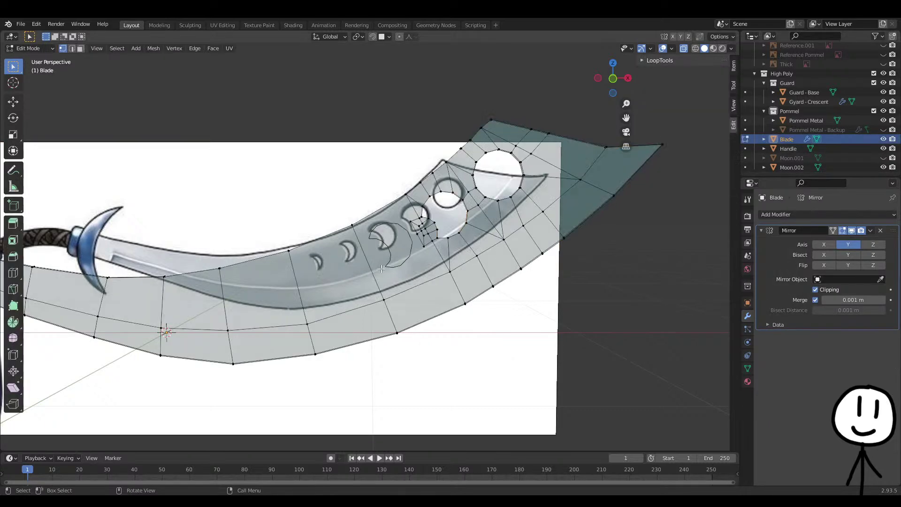
key(3)
scroll(393, 265, up, 3)
middle_drag(486, 251, 429, 276)
click(425, 317)
key(x)
click(426, 272)
key(1)
key(alt+z)
middle_drag(449, 258, 449, 247)
key(Tab)
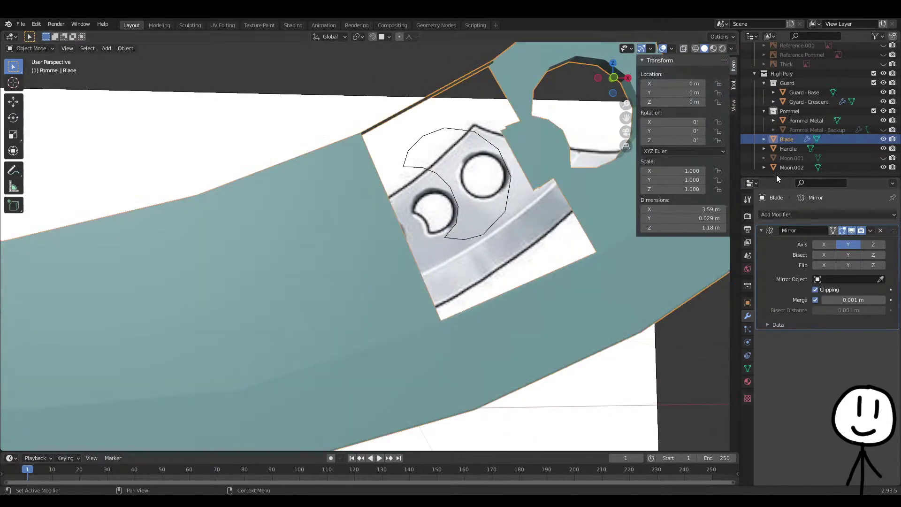
Join the Moon.002 outline into the Blade object, with Blade as the active object
click(792, 169)
shift+click(793, 139)
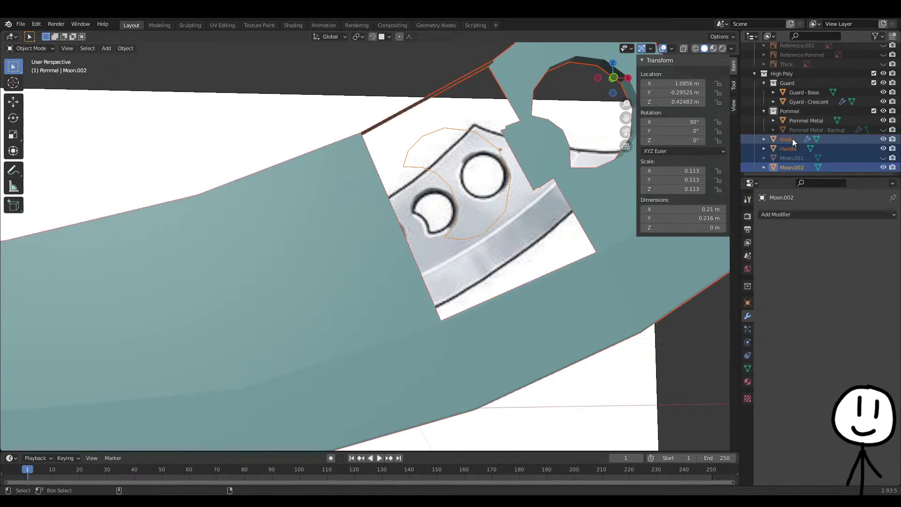
click(798, 140)
click(797, 168)
ctrl+click(783, 138)
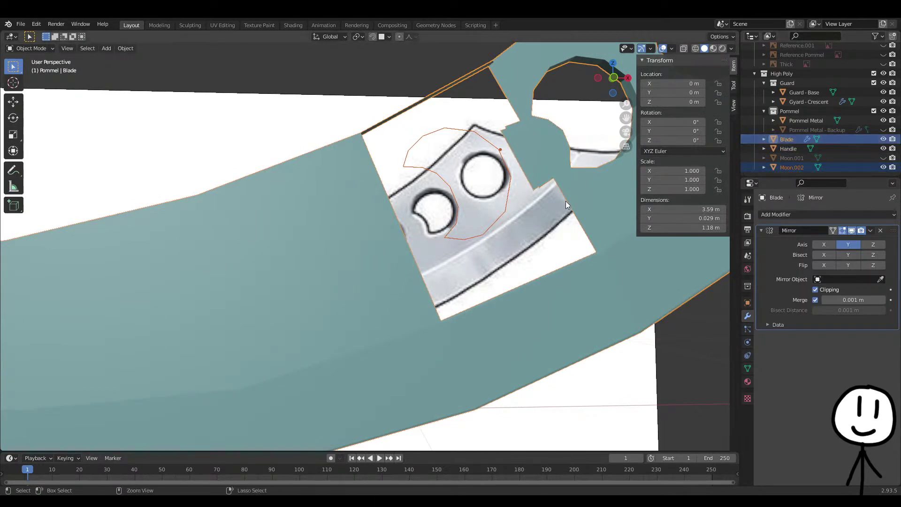
key(ctrl+j)
Enter Edit Mode on the joined blade and examine how the crescent outline sits within the open gap
key(Tab)
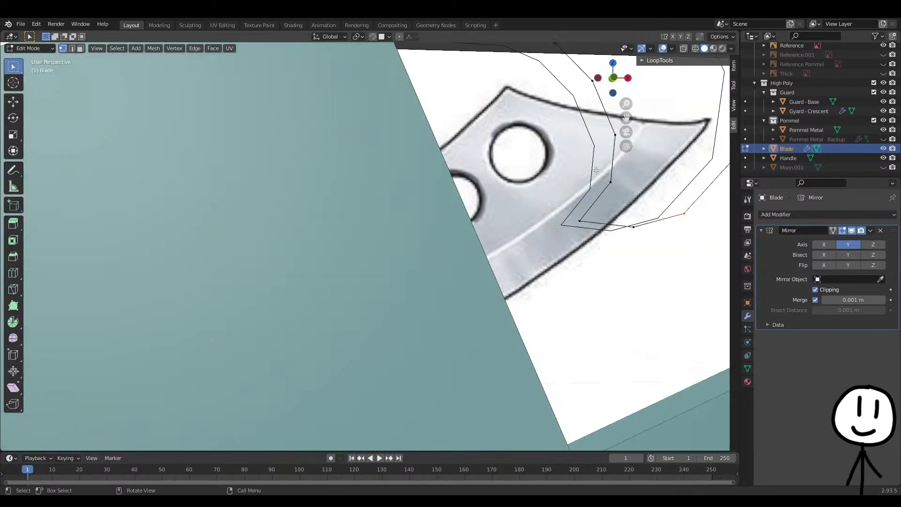
middle_drag(518, 217, 506, 216)
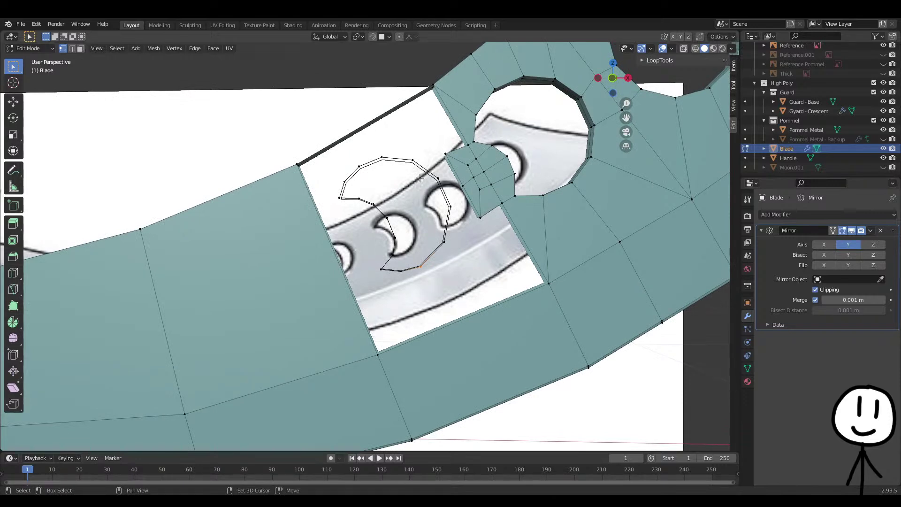
middle_drag(434, 229, 456, 219)
click(462, 225)
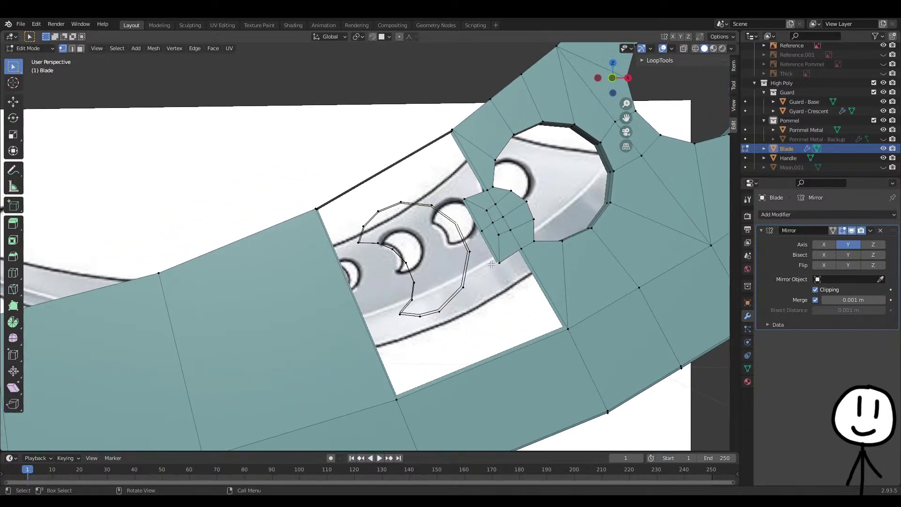
shift+middle_drag(473, 249, 463, 211)
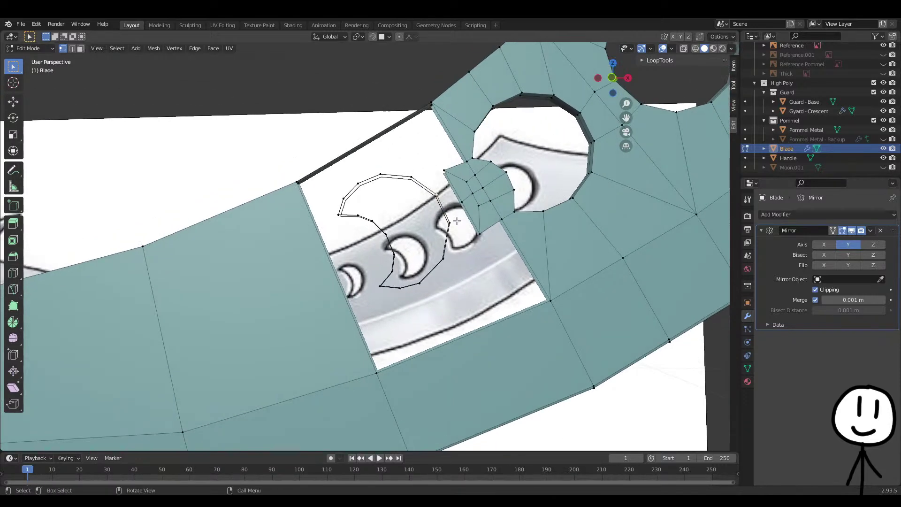
click(502, 224)
middle_drag(474, 235, 431, 213)
scroll(431, 214, up, 2)
mouse_move(502, 196)
middle_down()
mouse_move(494, 170)
mouse_move(494, 188)
middle_up()
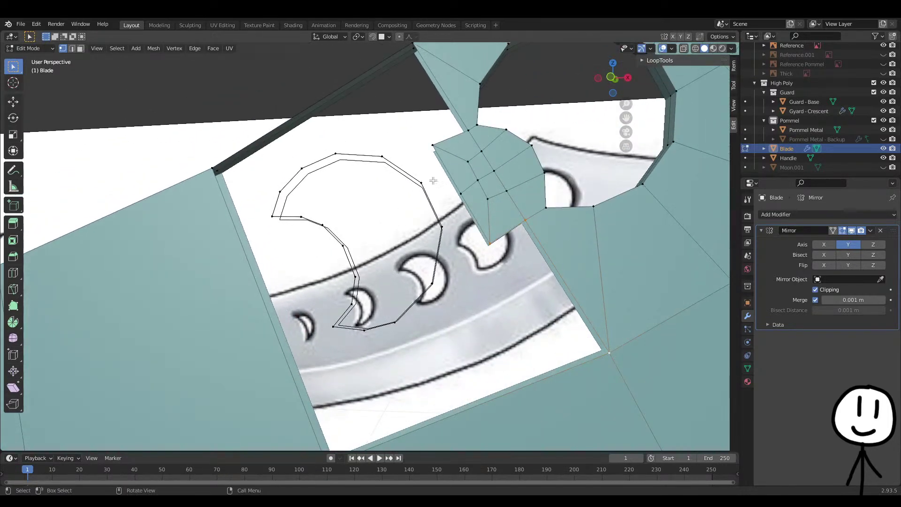
Try filling a face between the lower corner of the small mesh patch and the crescent's outer edge
key(ctrl+r)
right_click(507, 206)
middle_drag(451, 213, 455, 209)
click(473, 198)
shift+click(488, 172)
shift+click(511, 229)
shift+click(463, 260)
key(f)
shift+middle_drag(454, 158, 460, 225)
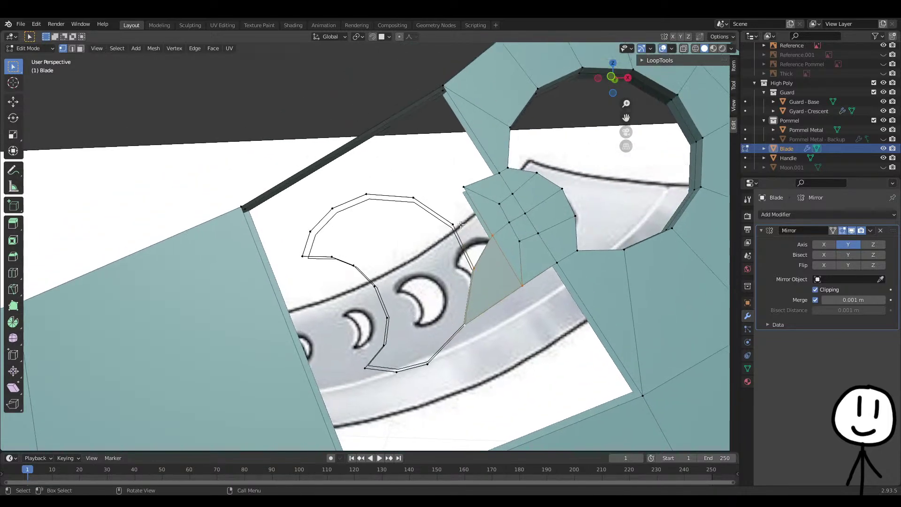
Try filling the adjoining face between the patch's upper corner and the crescent outline, and test a loop cut across it
click(458, 226)
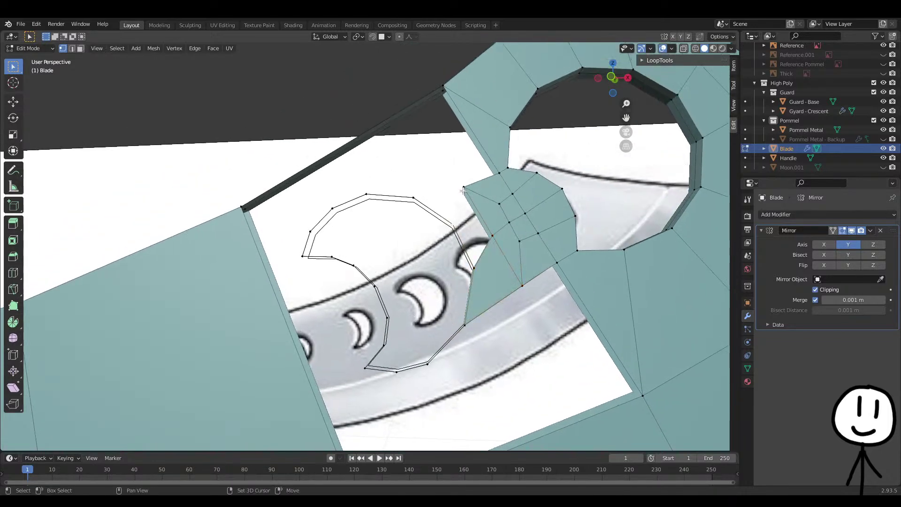
shift+click(475, 264)
key(f)
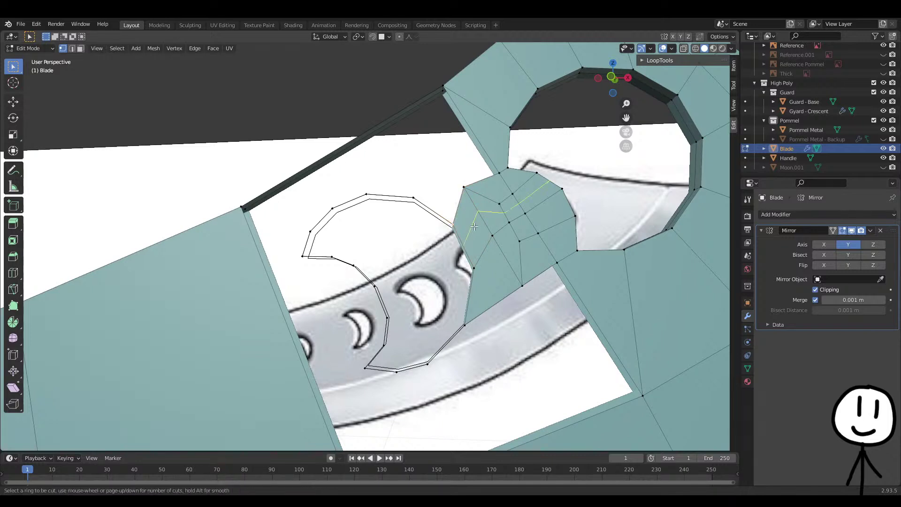
shift+scroll(444, 211, up, 3)
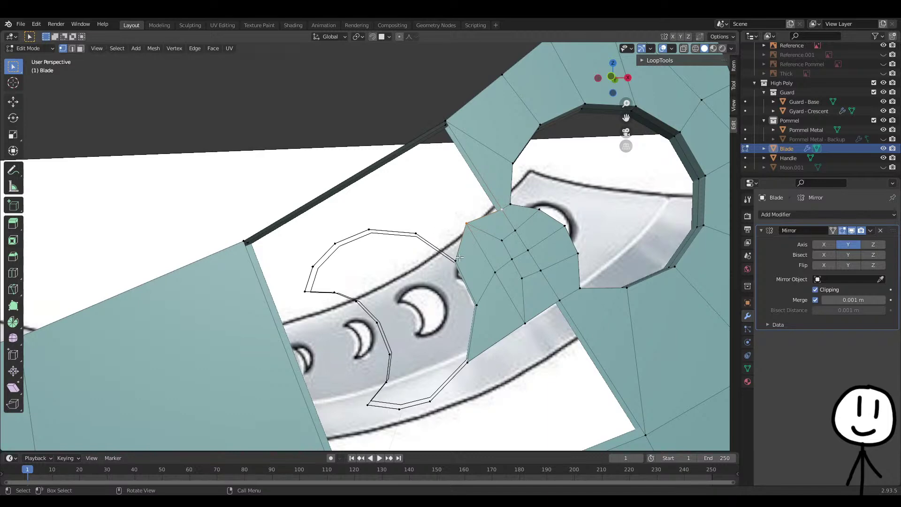
shift+click(422, 229)
shift+scroll(466, 215, down, 6)
ctrl+scroll(451, 211, down, 4)
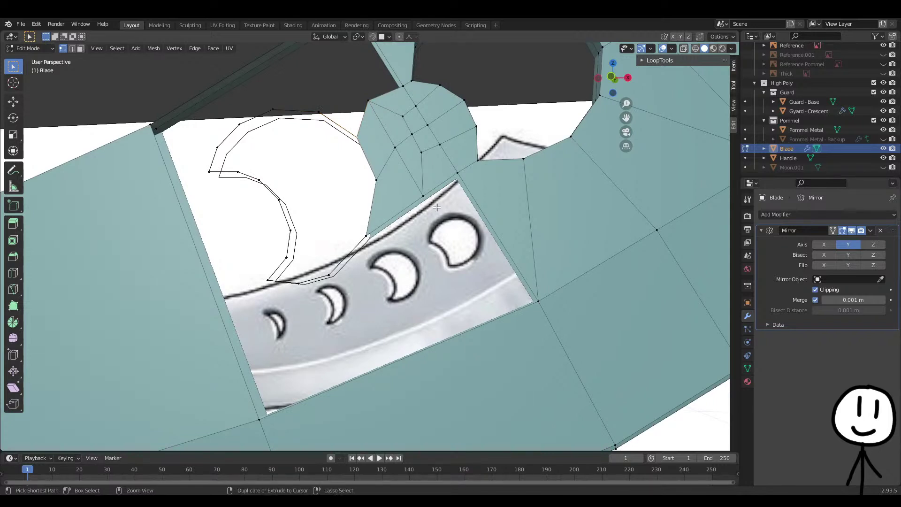
Undo the faces filled between the patch and the crescent outline
key(ctrl+z)
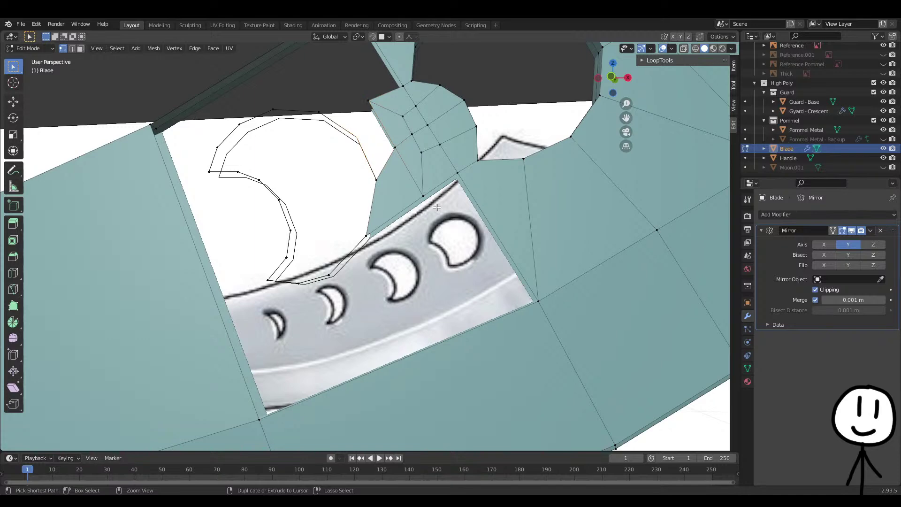
key(ctrl+z)
key(ctrl+z)
middle_drag(421, 199, 425, 200)
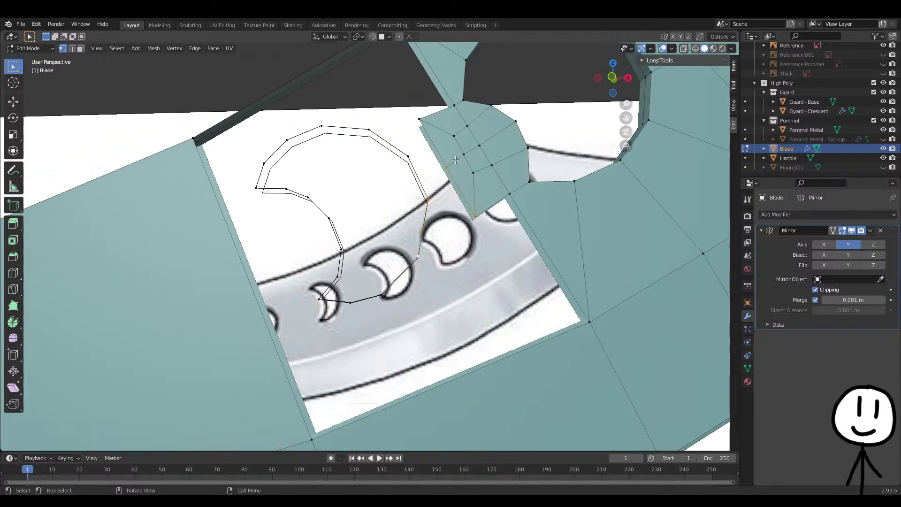
Delete the two patch faces that border the gap on the crescent's side
key(3)
click(463, 183)
shift+click(448, 151)
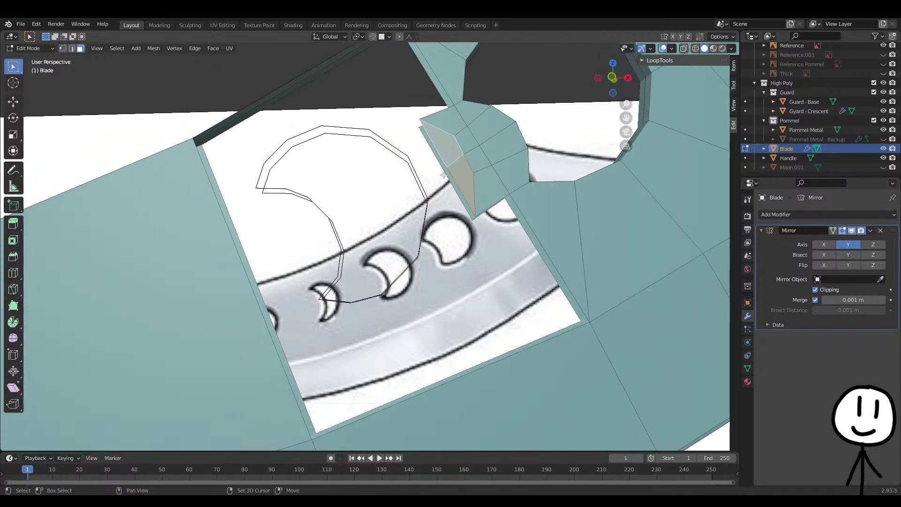
key(x)
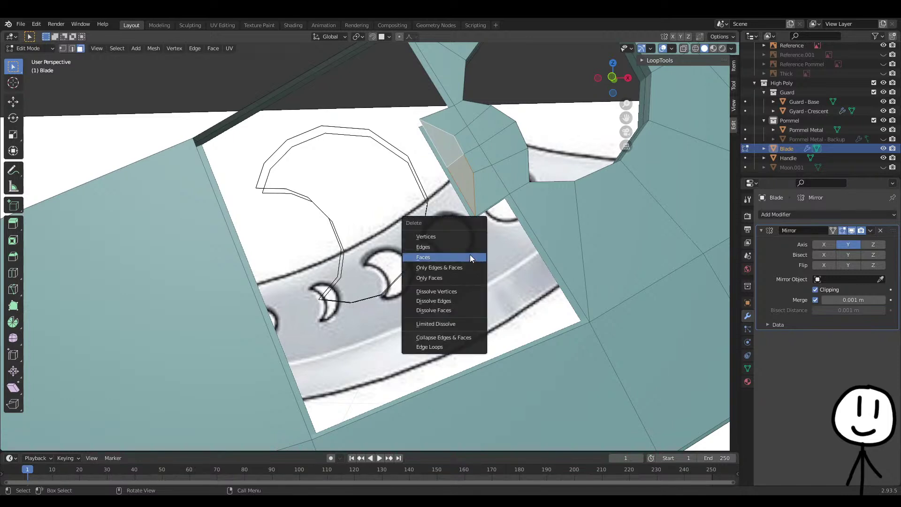
click(445, 256)
Try bridging the patch's exposed inner edge to the crescent outline with a new face
key(1)
key(ctrl+r)
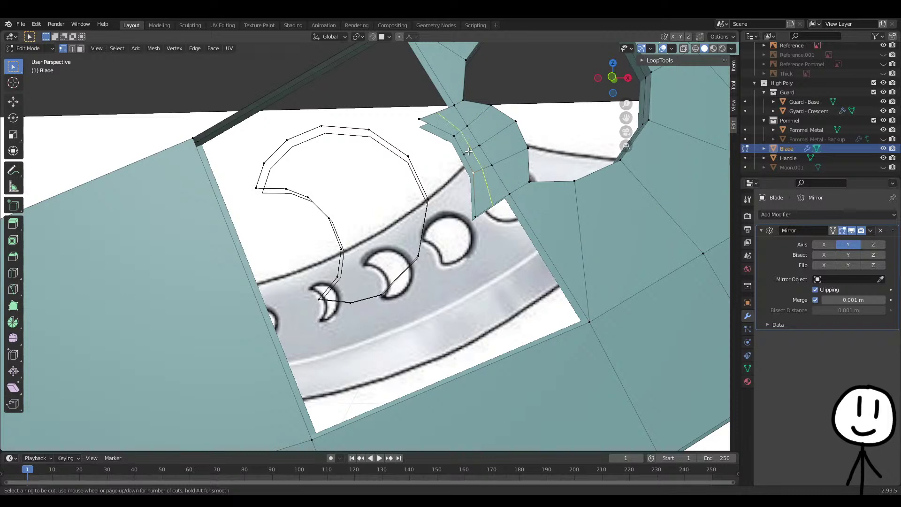
key(Escape)
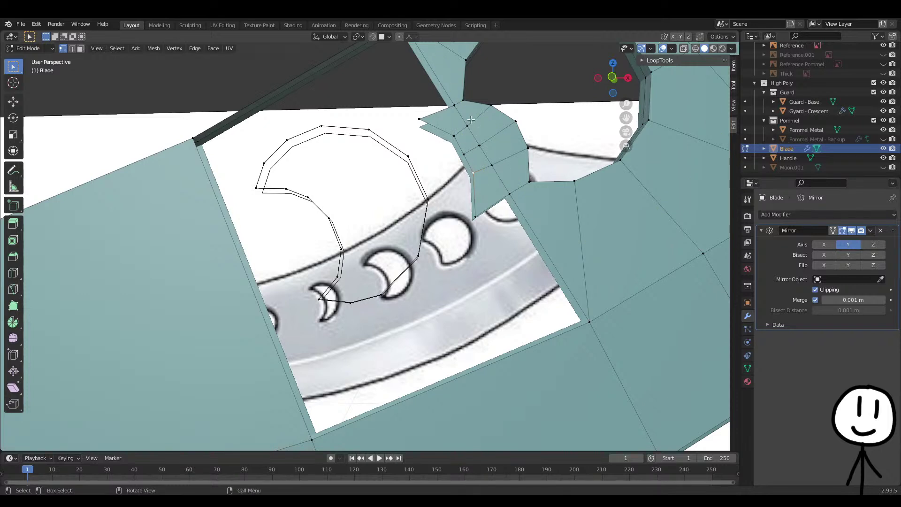
click(450, 142)
key(f)
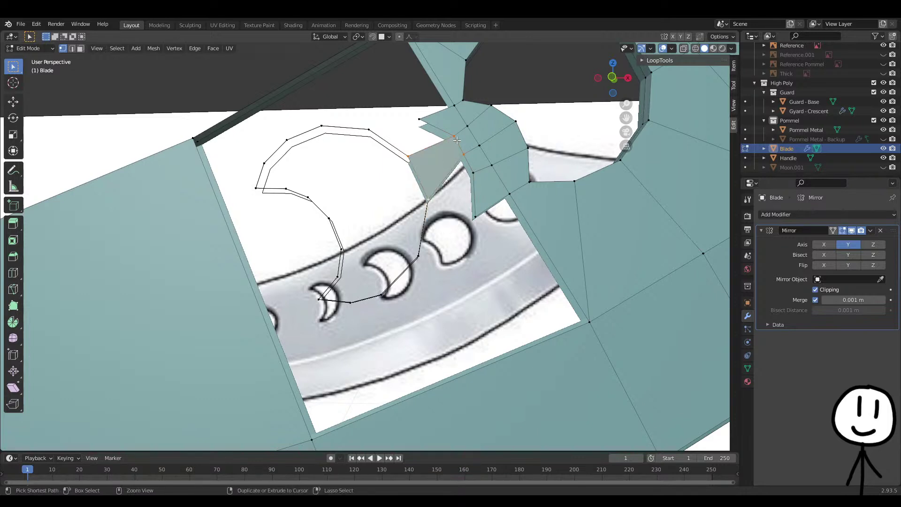
Undo the bridging face and the deletion of the two patch faces
key(ctrl+z)
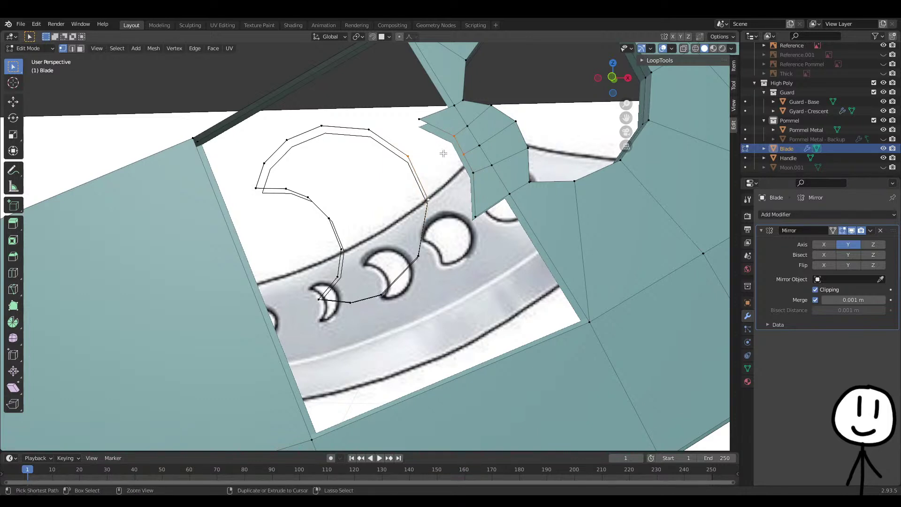
key(ctrl+z)
key(ctrl+z)
key(ctrl+e)
click(458, 273)
key(alt+z)
key(alt+z)
key(Tab)
key(Tab)
key(1)
key(shift)
shift+middle_drag(362, 176, 376, 216)
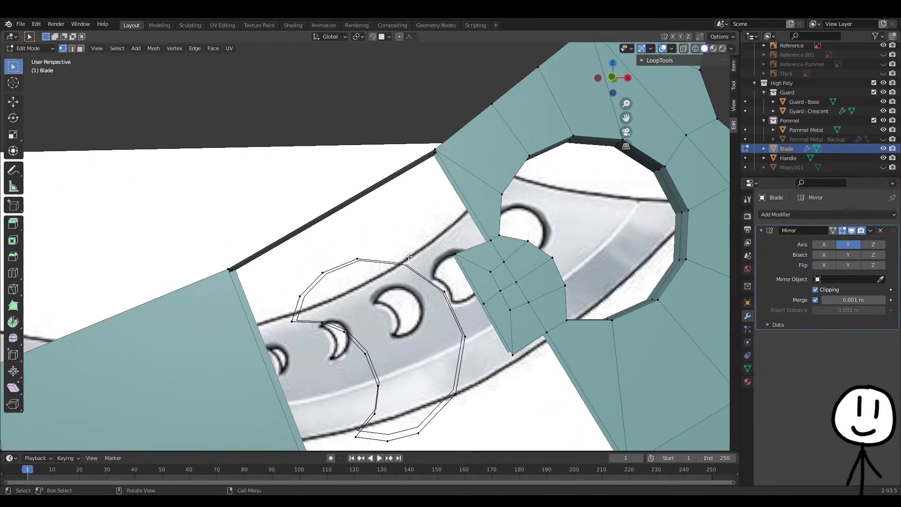
middle_drag(406, 265, 408, 222)
click(406, 212)
shift+click(429, 114)
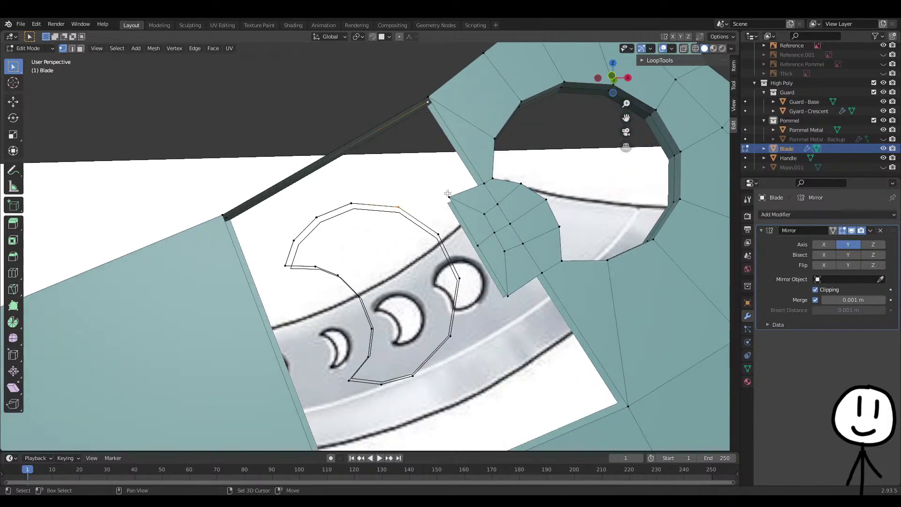
key(alt+a)
Fill a four-sided face joining the patch's lower side edge to the crescent's outer edge
click(463, 280)
shift+middle_drag(463, 280, 417, 236)
shift+click(425, 190)
shift+click(395, 285)
key(f)
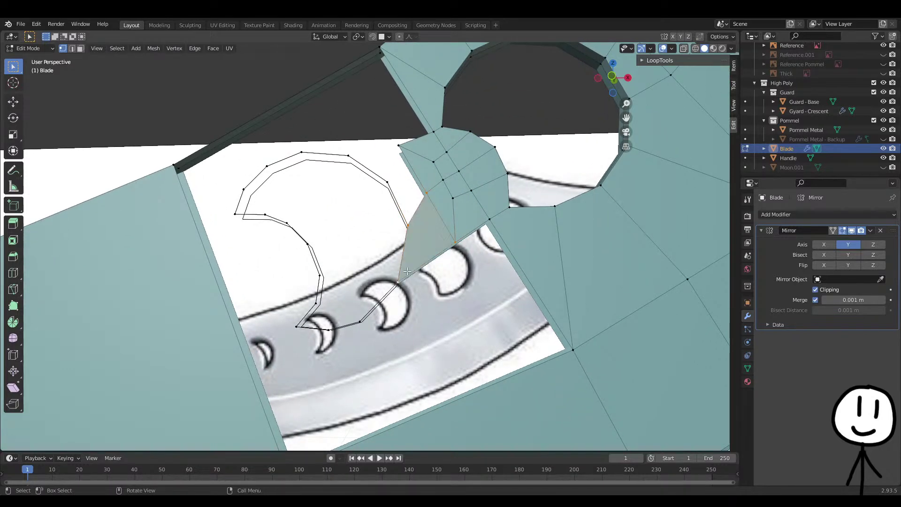
Fill a second four-sided face joining the patch's upper side edge to the crescent outline
click(414, 215)
shift+click(422, 197)
shift+click(394, 180)
shift+click(401, 151)
key(f)
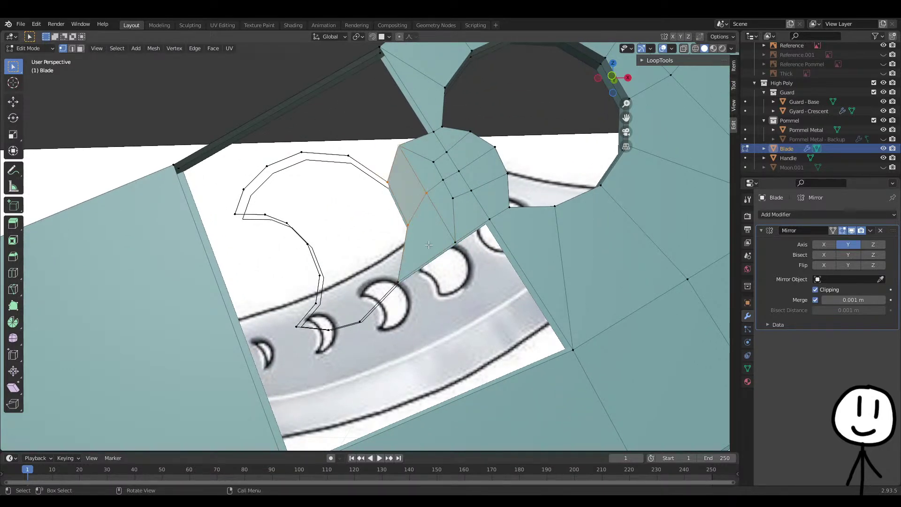
Check the new faces against the sword reference in front orthographic view with X-ray enabled
middle_drag(419, 252, 418, 254)
middle_drag(418, 259, 419, 245)
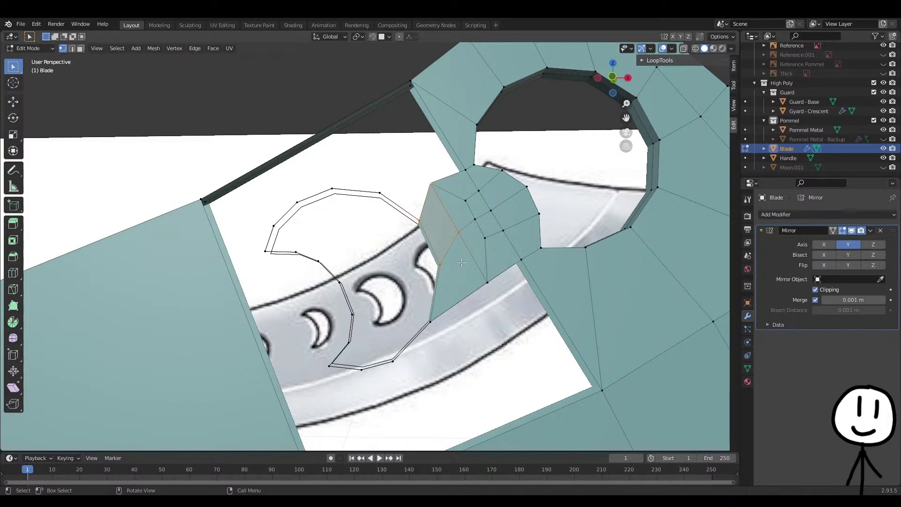
key(KP_1)
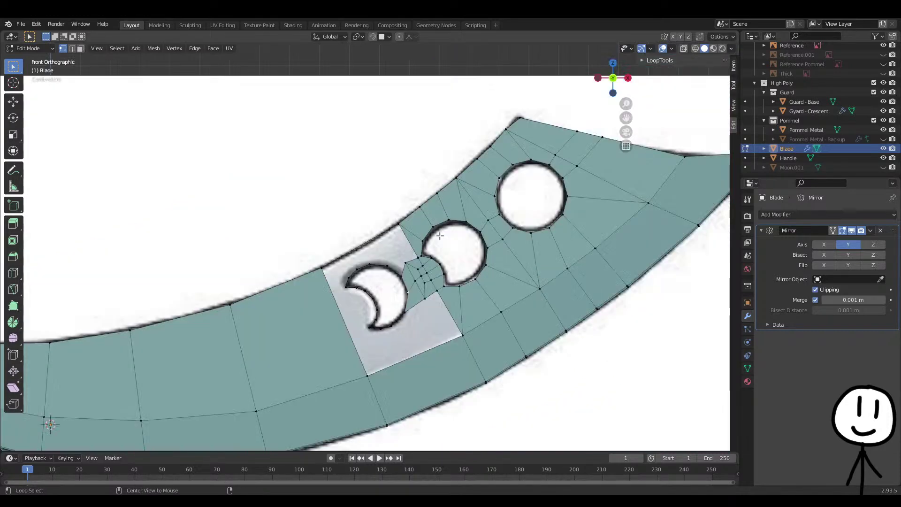
key(alt+z)
scroll(409, 273, up, 3)
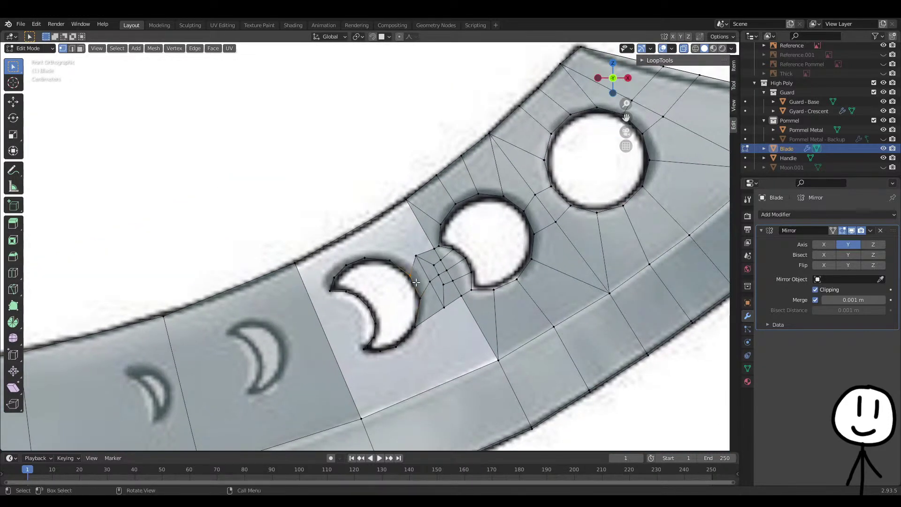
Reposition the vertices along the third crescent's outer edge so they follow the reference outline
key(g)
click(421, 303)
key(g)
click(421, 303)
key(g)
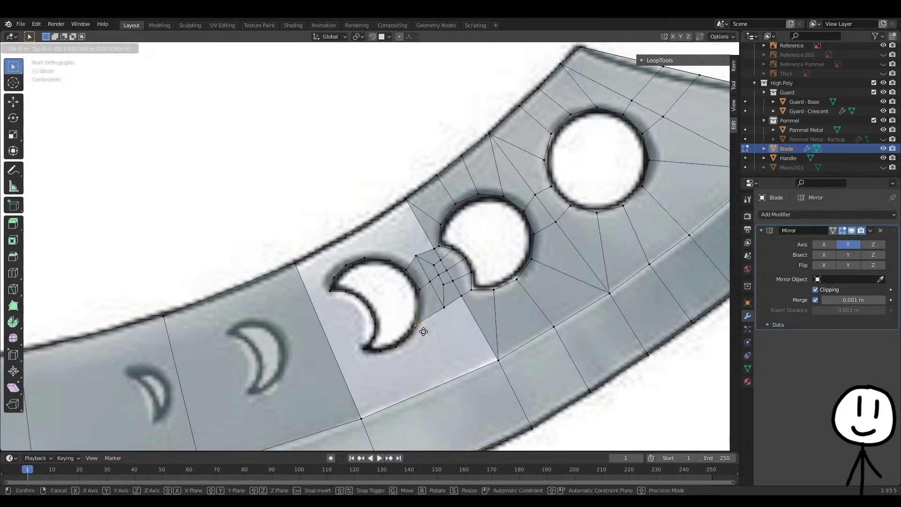
click(406, 334)
click(406, 334)
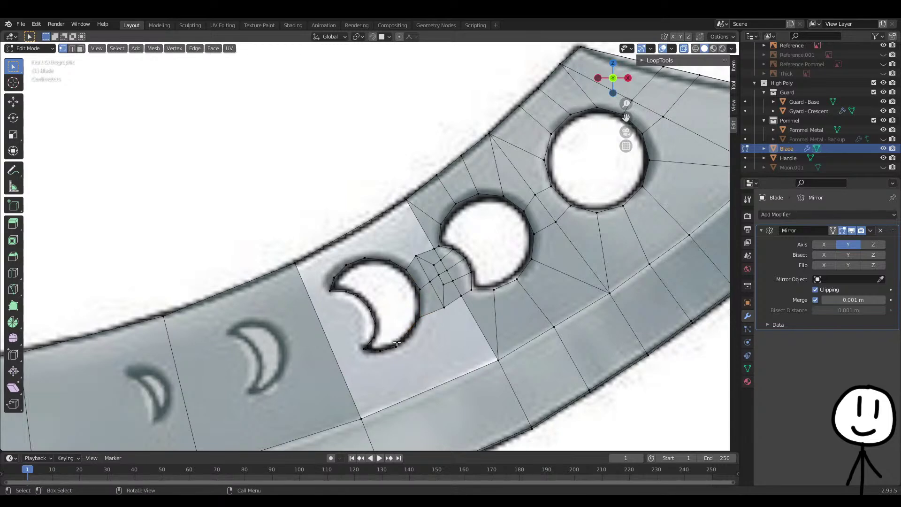
Align the crescent's vertices near its lower tip with the reference outline and turn X-ray off
key(g)
click(421, 345)
click(392, 351)
key(g)
click(396, 355)
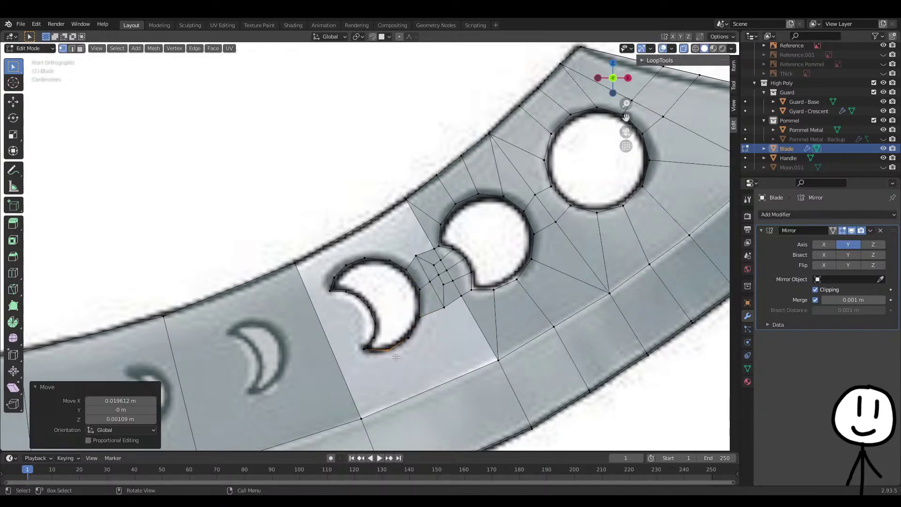
key(alt+z)
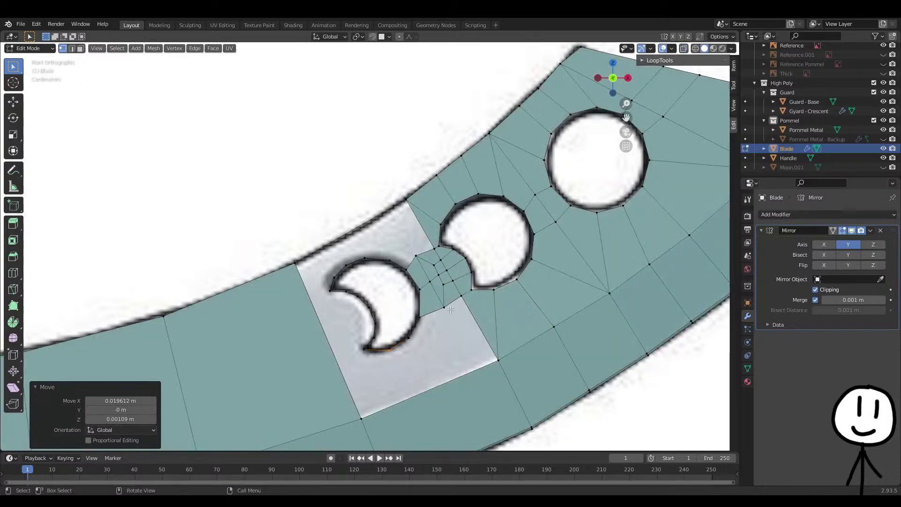
scroll(463, 321, up, 3)
shift+middle_drag(457, 280, 431, 254)
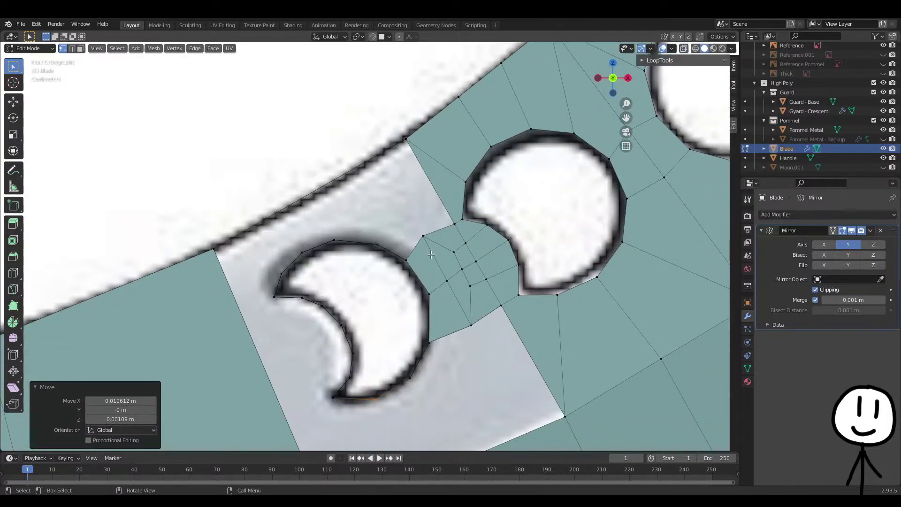
click(410, 258)
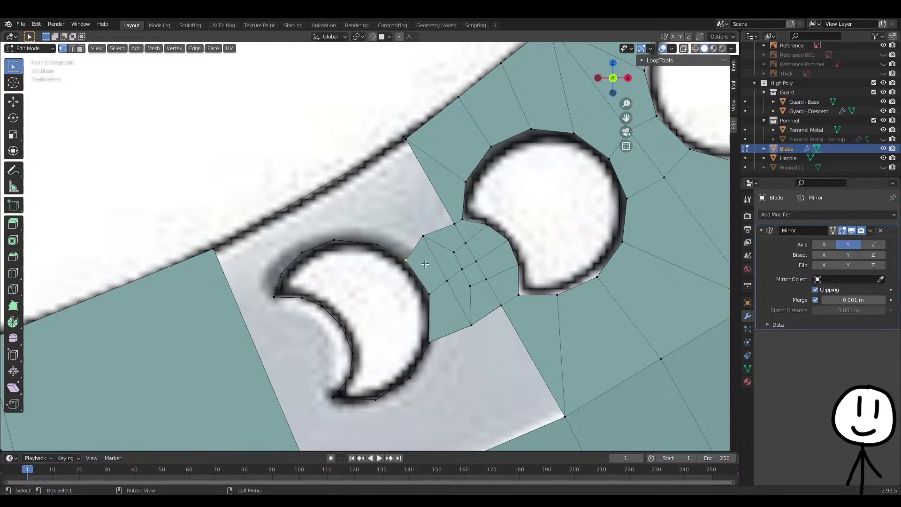
key(g)
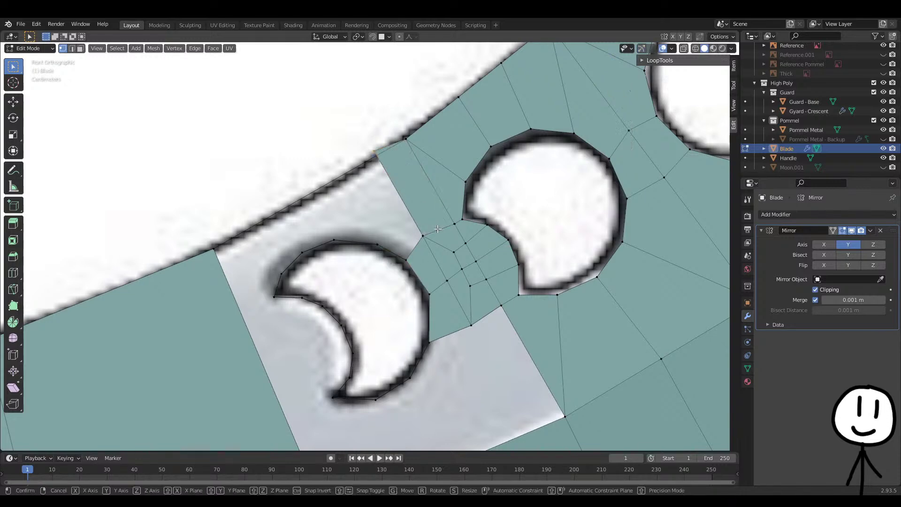
right_click(437, 229)
key(ctrl+z)
Add a loop cut across the blade's upper edge strip, near the gap's corner beside the second hole
middle_drag(437, 229, 422, 231)
scroll(422, 231, down, 4)
scroll(422, 231, down, 6)
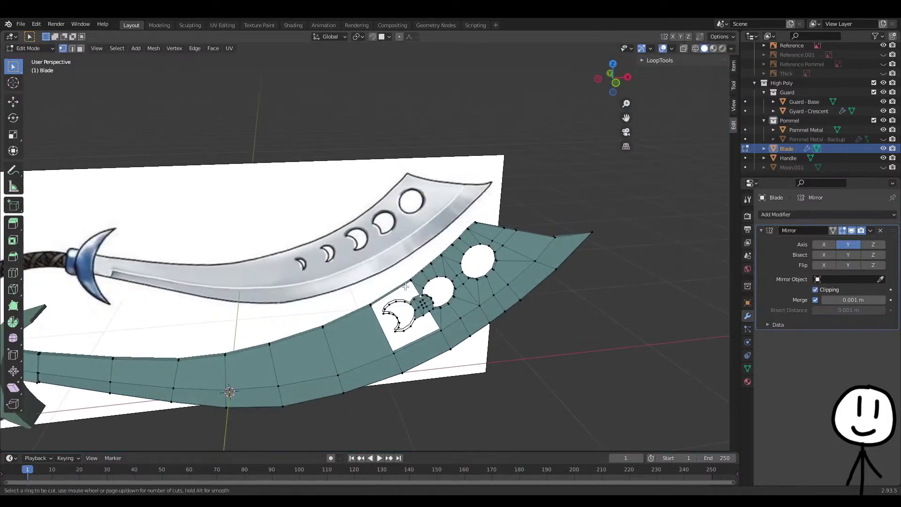
key(g)
key(g)
click(422, 276)
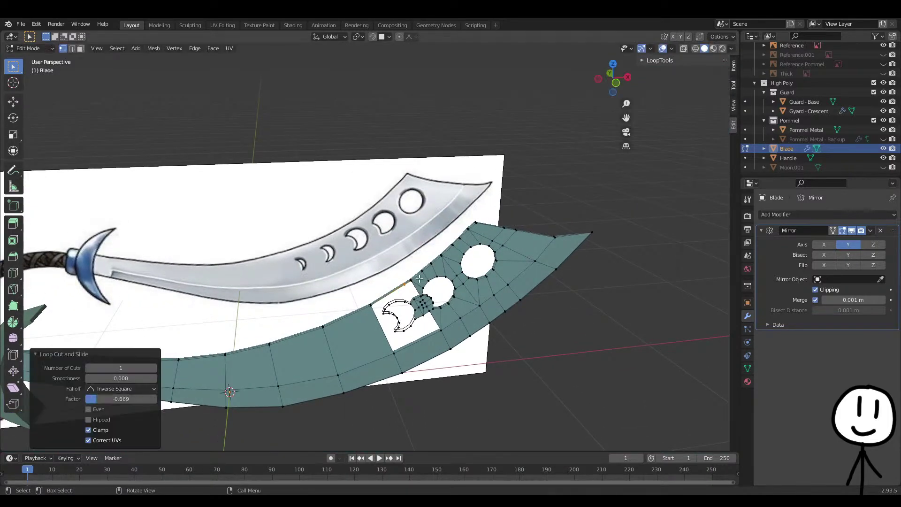
Fill a four-sided face joining the connecting patch's upper edge to the new cut on the blade's upper edge
key(KP_1)
scroll(420, 279, up, 10)
click(458, 227)
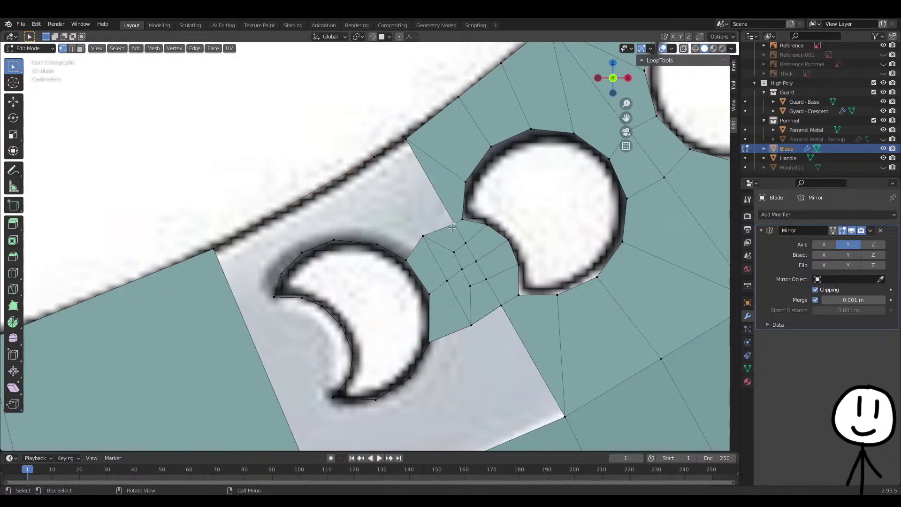
shift+click(375, 159)
shift+click(411, 142)
key(f)
Fill the adjoining four-sided face between the blade's upper edge and the crescent's outer outline
middle_drag(411, 200, 397, 251)
scroll(412, 206, down, 5)
scroll(396, 251, up, 5)
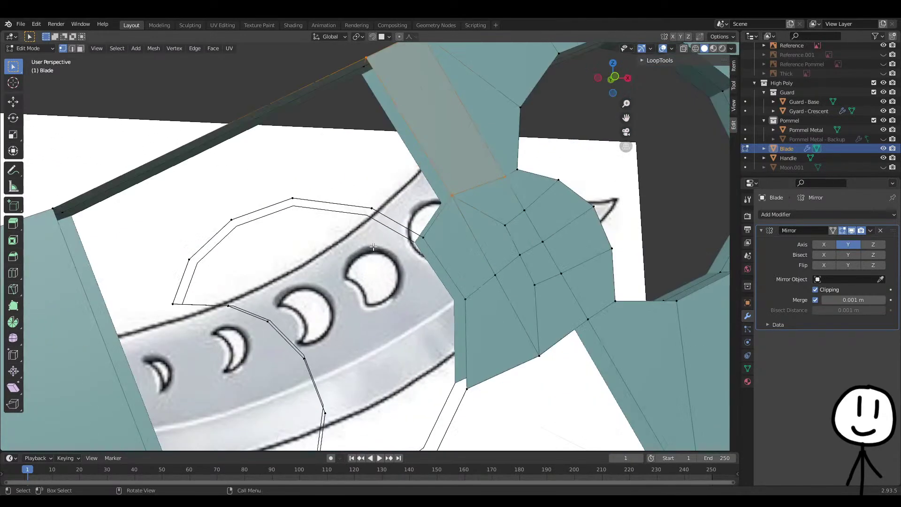
scroll(435, 207, up, 1)
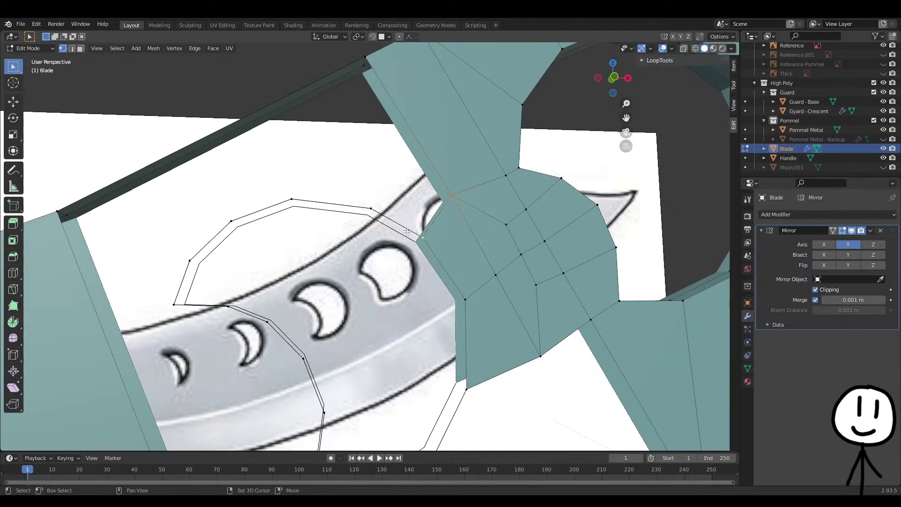
shift+click(372, 55)
key(f)
shift+middle_drag(343, 174, 336, 191)
click(354, 230)
shift+middle_drag(272, 194, 369, 199)
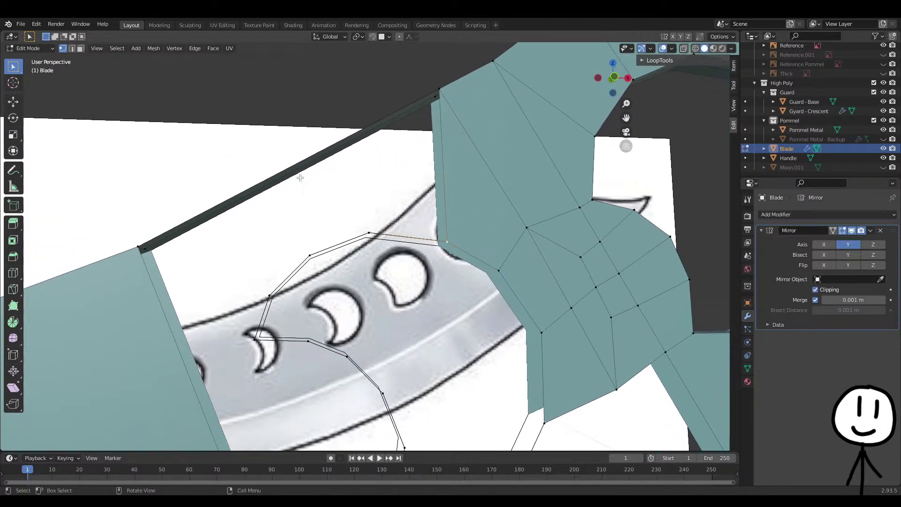
Add two more loop cuts across the blade's upper edge strip above the crescent
middle_drag(350, 160, 366, 200)
key(ctrl+r)
click(348, 189)
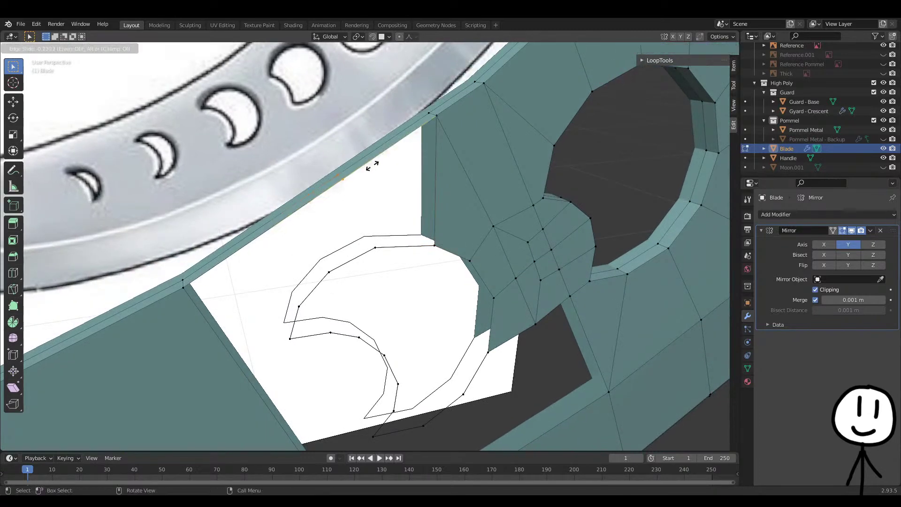
click(375, 164)
key(ctrl+r)
scroll(340, 188, up, 4)
scroll(378, 155, up, 3)
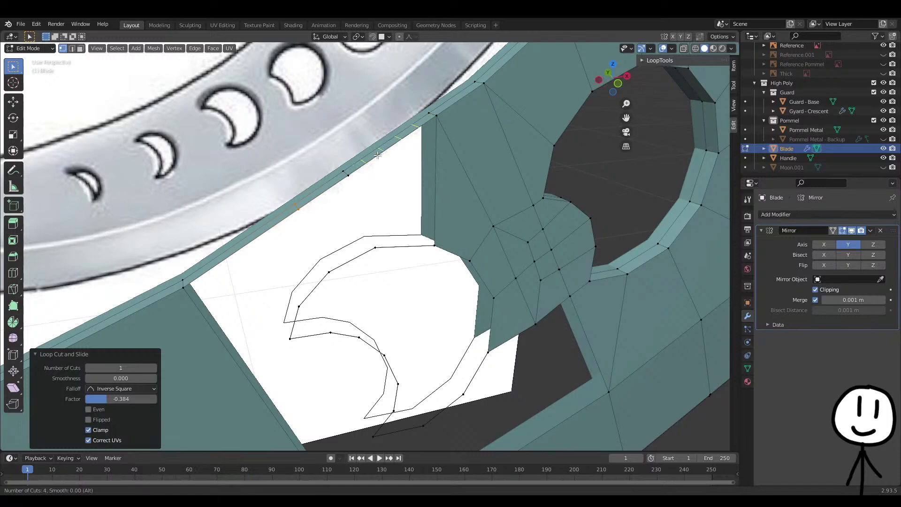
right_click(378, 154)
Fill a four-sided face between the crescent's top outline and the first of these upper edge cuts
click(379, 256)
shift+click(364, 178)
shift+click(441, 241)
shift+click(431, 126)
key(f)
Fill the next four-sided face along the crescent's top outline, up to the second upper edge cut
click(367, 262)
shift+click(331, 275)
shift+click(321, 210)
shift+click(346, 172)
key(f)
Fill the face joining the gap's far upper corner to the crescent's outline near its upper tip
middle_drag(340, 170, 364, 216)
click(332, 255)
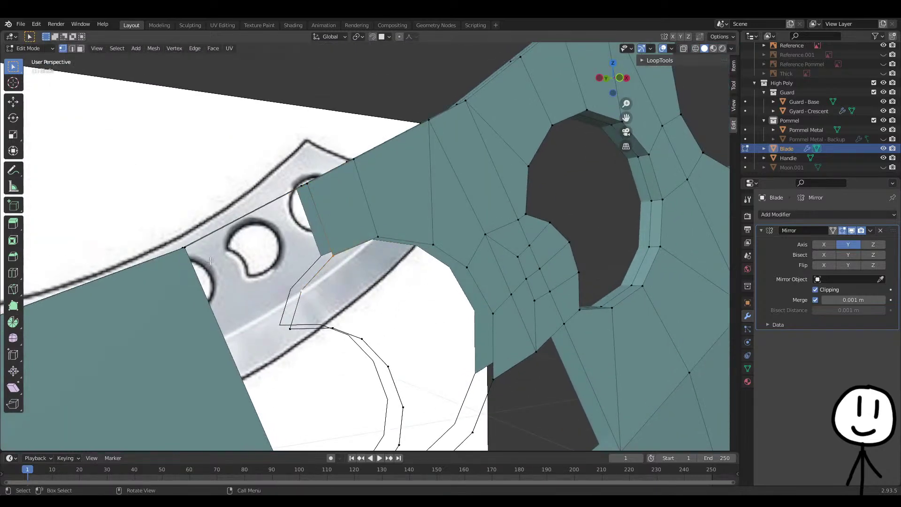
middle_drag(210, 261, 225, 271)
shift+click(203, 271)
shift+click(331, 201)
key(f)
Add a loop cut across the blade's lower edge strip below the crescent, slid towards the second hole's side
middle_drag(331, 205, 248, 205)
shift+middle_drag(431, 251, 346, 221)
shift+middle_drag(509, 256, 418, 176)
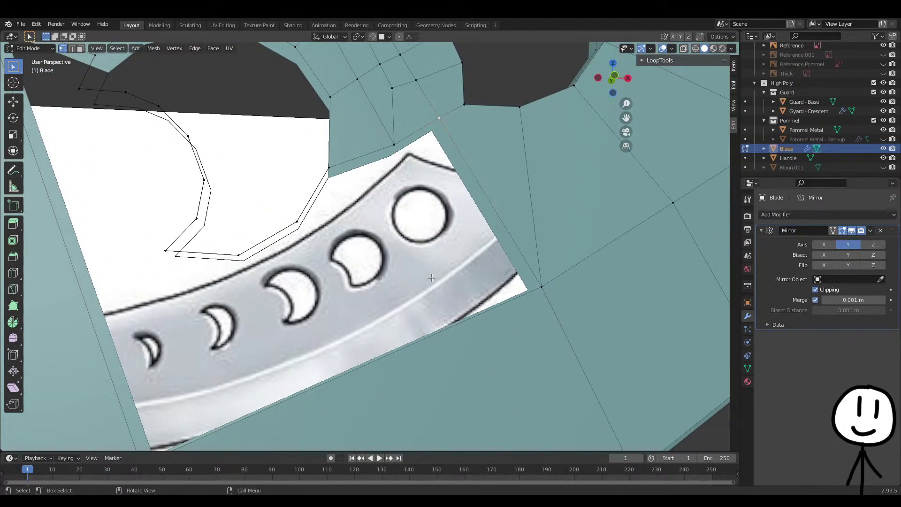
scroll(438, 286, down, 4)
key(ctrl+r)
click(418, 373)
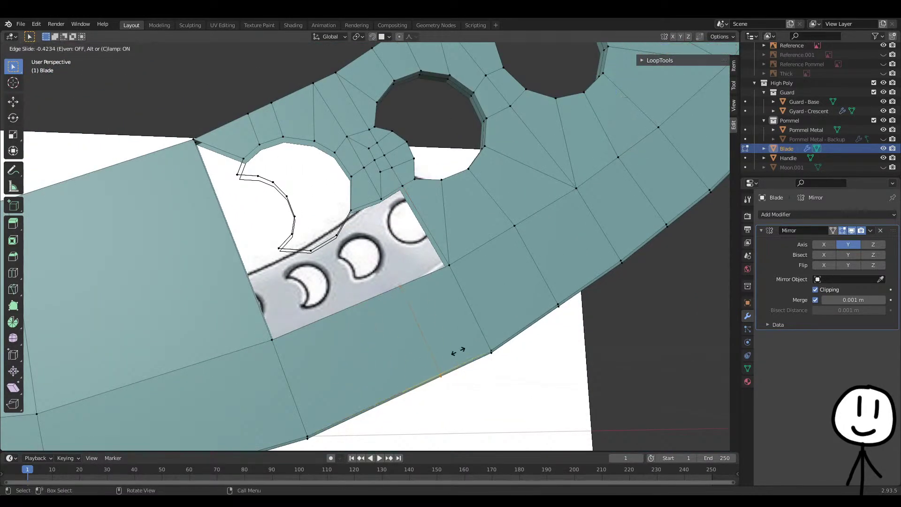
click(451, 334)
Fill two adjoining faces linking the lower edge strip to the connecting patch and the crescent's lower outer edge
click(449, 267)
shift+click(403, 283)
shift+click(382, 200)
shift+click(404, 186)
key(f)
shift+middle_drag(385, 260, 412, 243)
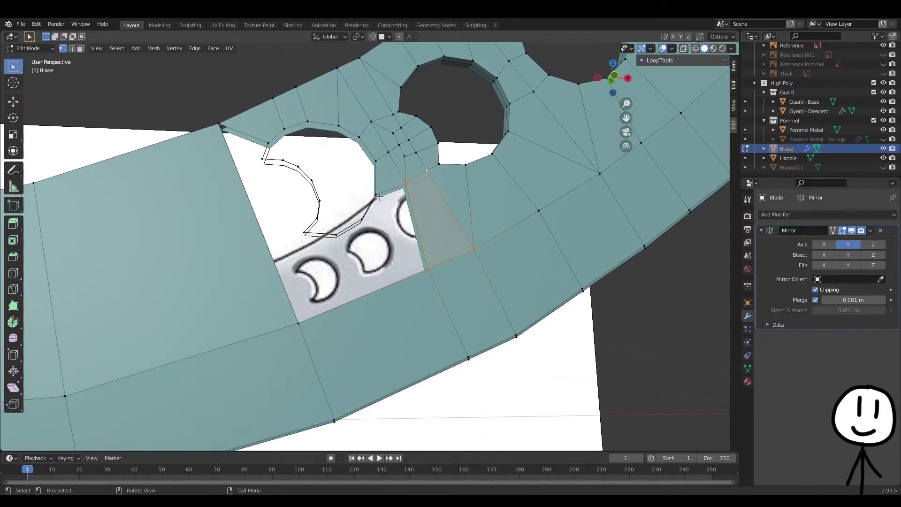
middle_drag(371, 194, 417, 205)
Add another loop cut across the lower edge strip, midway along the remaining open section
key(ctrl+r)
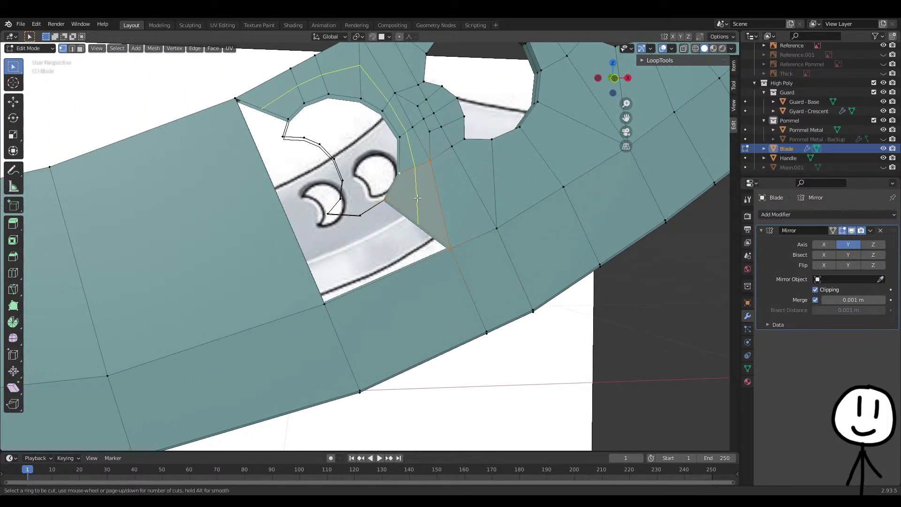
key(Escape)
scroll(364, 238, up, 1)
key(ctrl+r)
click(408, 348)
click(414, 380)
Fill two four-sided faces joining the lower edge strip to the crescent's outline up to its lower tip
shift+click(415, 382)
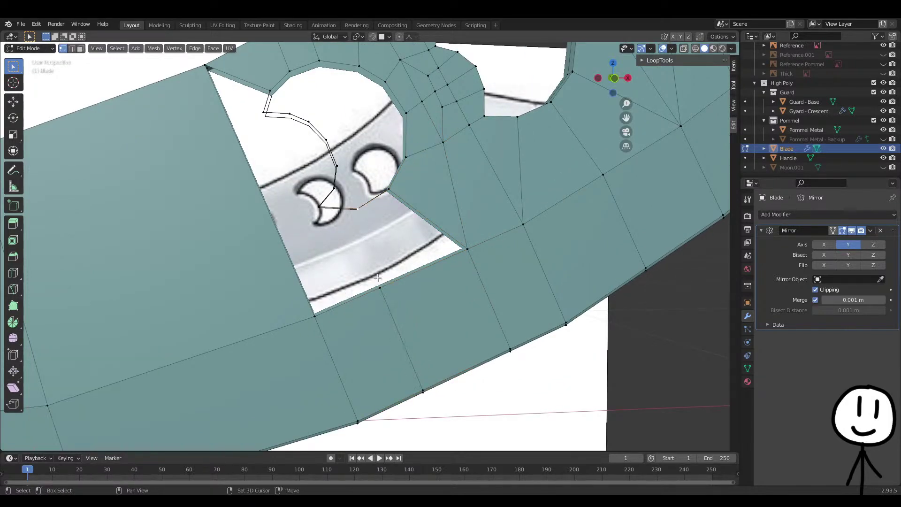
shift+click(459, 241)
key(f)
shift+click(319, 206)
shift+click(307, 305)
key(f)
In front orthographic view, knife-cut a new vertex into the gap's side edge level with the crescent's upper tip
shift+scroll(328, 234, up, 3)
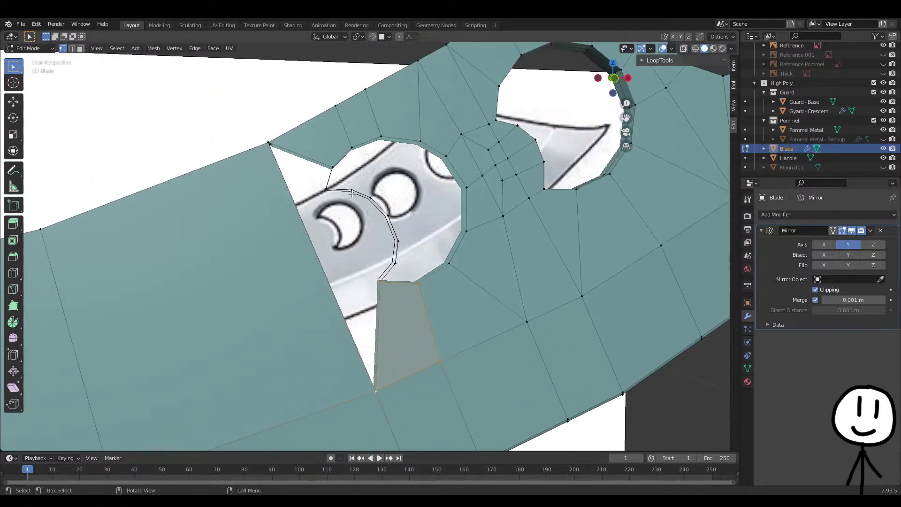
shift+scroll(338, 211, down, 1)
shift+middle_drag(338, 211, 339, 219)
scroll(318, 186, up, 2)
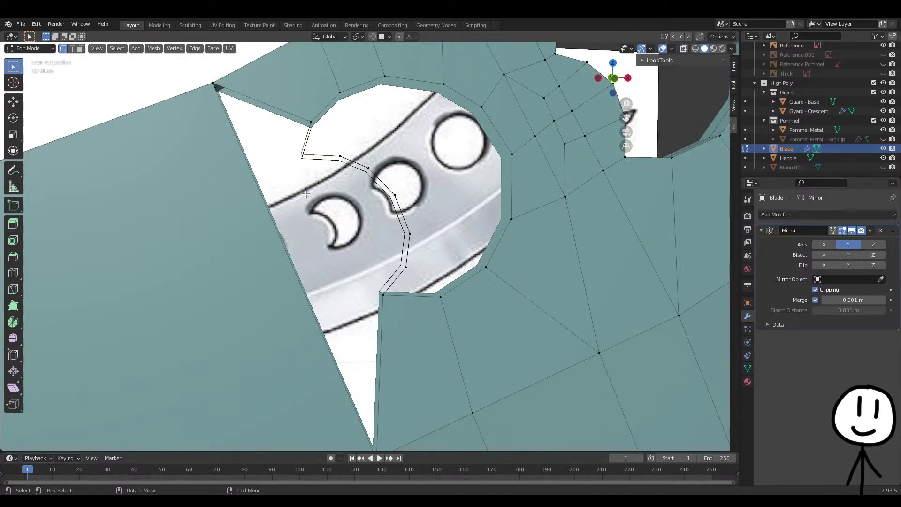
key(KP_1)
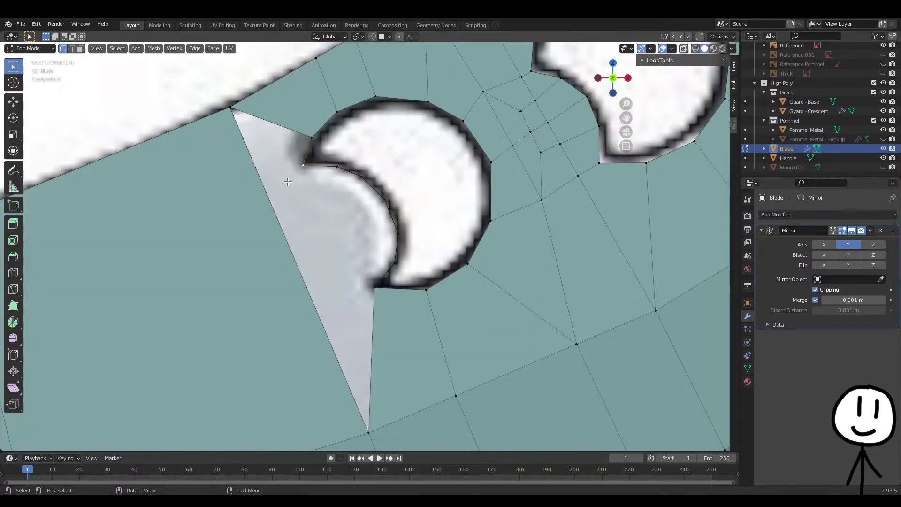
key(k)
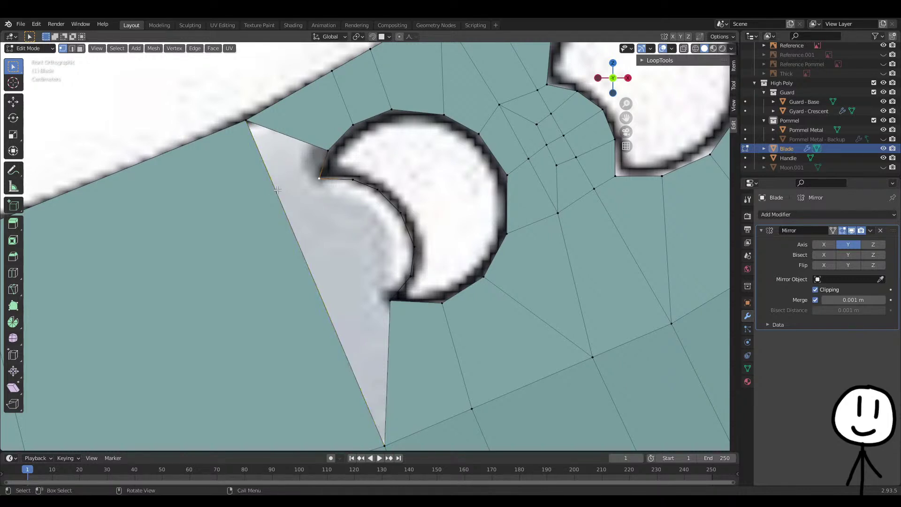
click(277, 192)
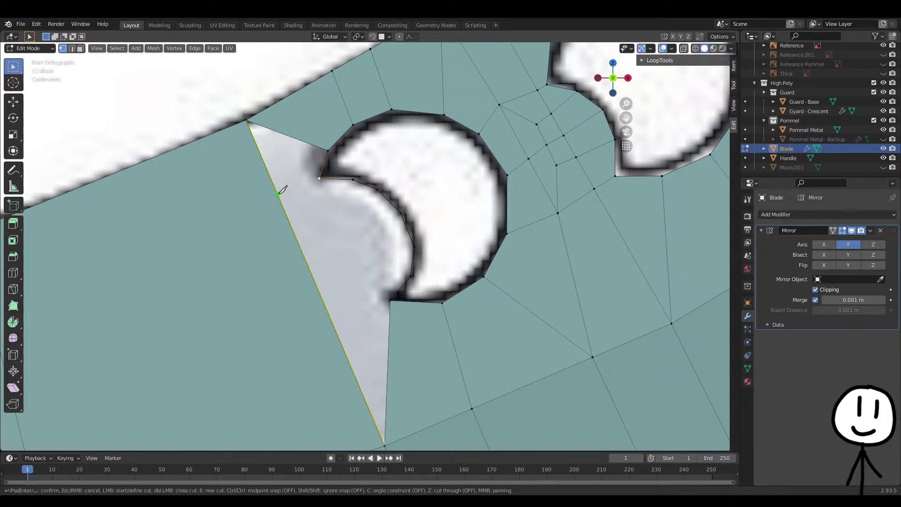
click(256, 207)
key(Return)
Fill a four-sided face between the new side vertex, the crescent's upper tip and the gap's upper corner
click(278, 194)
shift+click(315, 181)
shift+click(328, 150)
shift+click(247, 122)
key(f)
Dissolve the stray edge that the knife cut left in the neighbouring blade face
key(3)
click(251, 180)
key(2)
click(249, 180)
key(x)
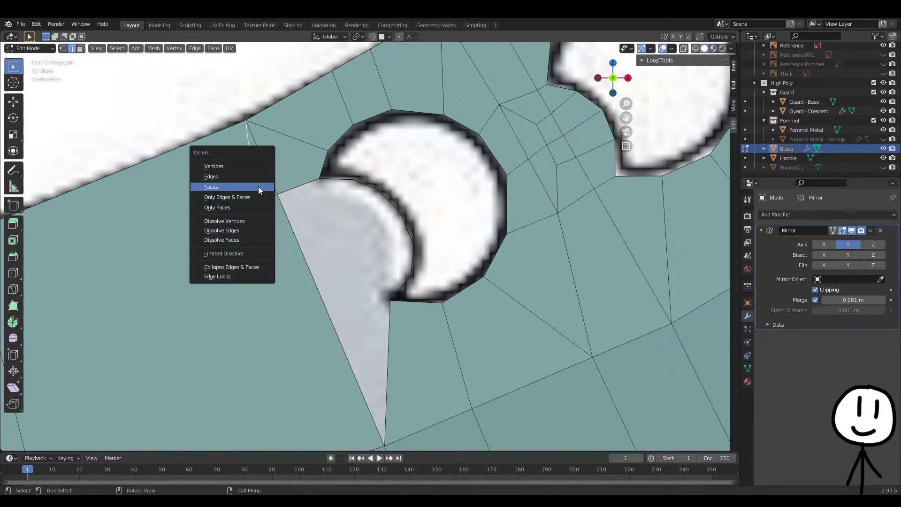
key(x)
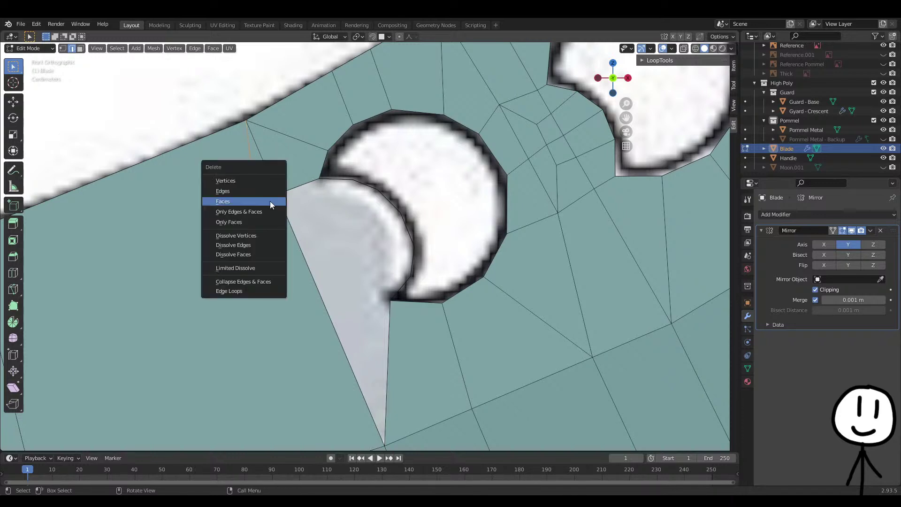
click(252, 240)
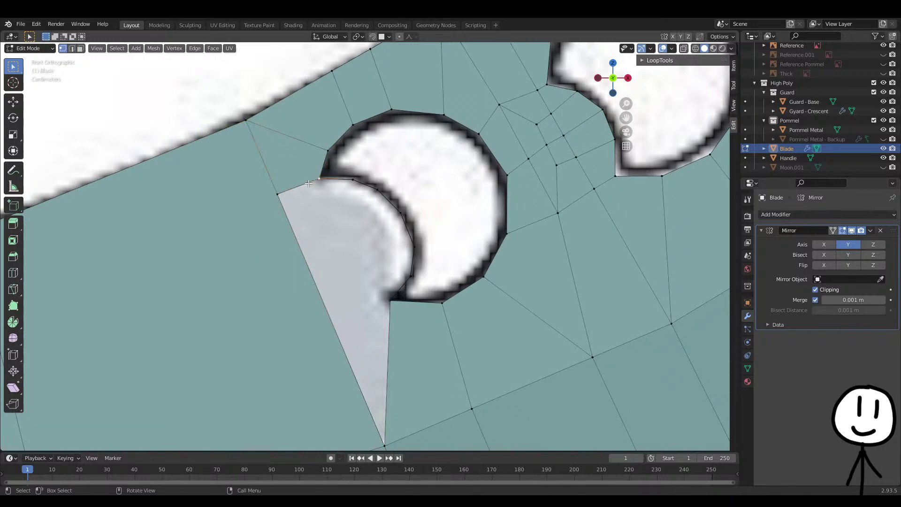
key(ctrl+r)
right_click(298, 167)
Fill a single face across the crescent's concave inner curve from tip to tip, then clear the selection
shift+middle_drag(387, 223, 368, 193)
click(369, 269)
shift+middle_drag(376, 259, 391, 270)
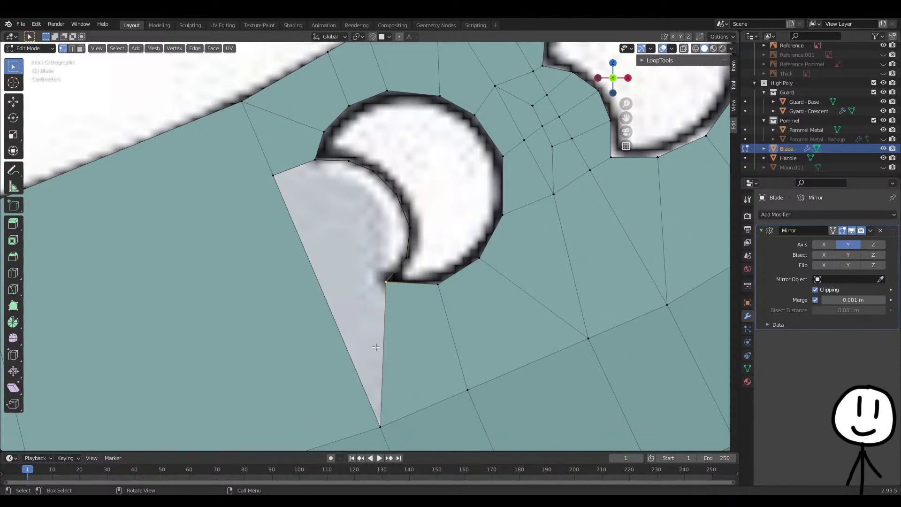
click(317, 161)
shift+click(387, 280)
shift+click(404, 254)
shift+click(407, 226)
shift+click(395, 193)
shift+click(348, 161)
key(f)
key(alt+a)
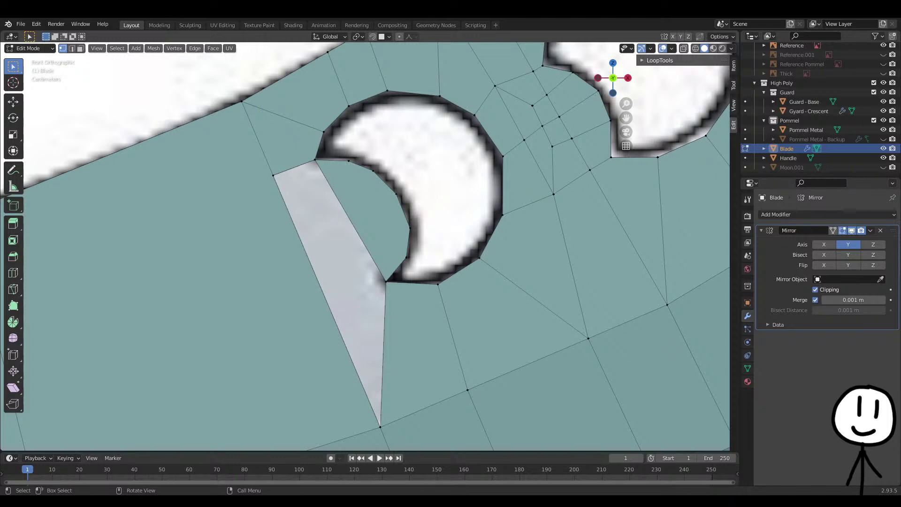
Knife-cut a four-sided section along the crescent's inner curve, running through the filled face between two curve vertices
scroll(368, 169, up, 1)
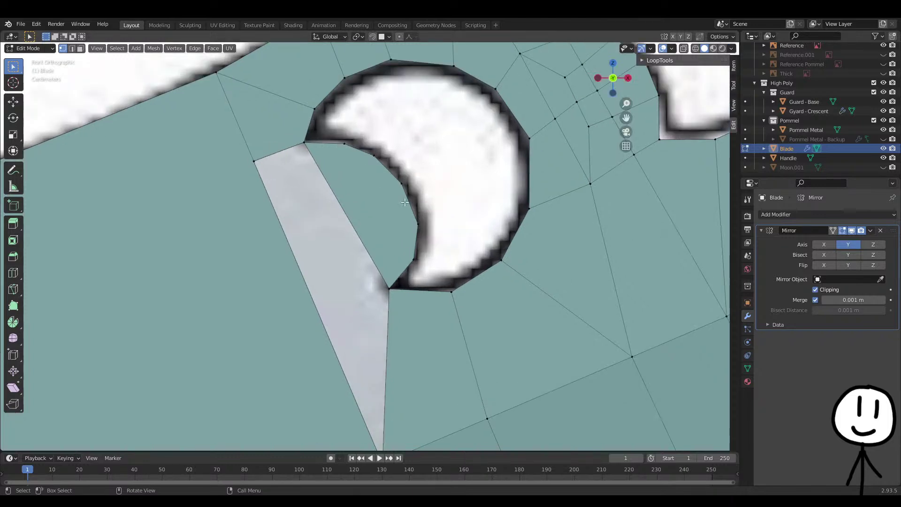
key(k)
click(374, 155)
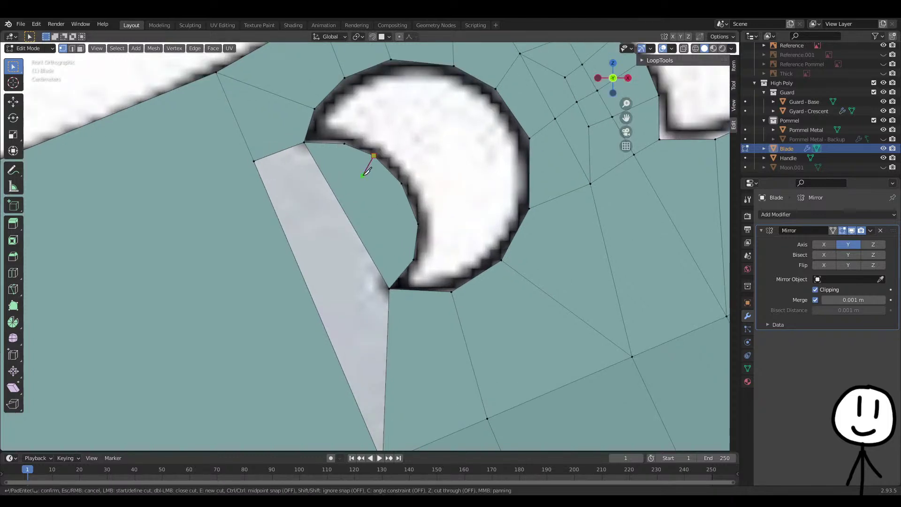
click(355, 170)
click(388, 233)
click(418, 224)
key(Return)
Split the new section by knife-cutting from the curve's middle vertex to its opposite edge
key(k)
click(402, 183)
click(371, 202)
key(Return)
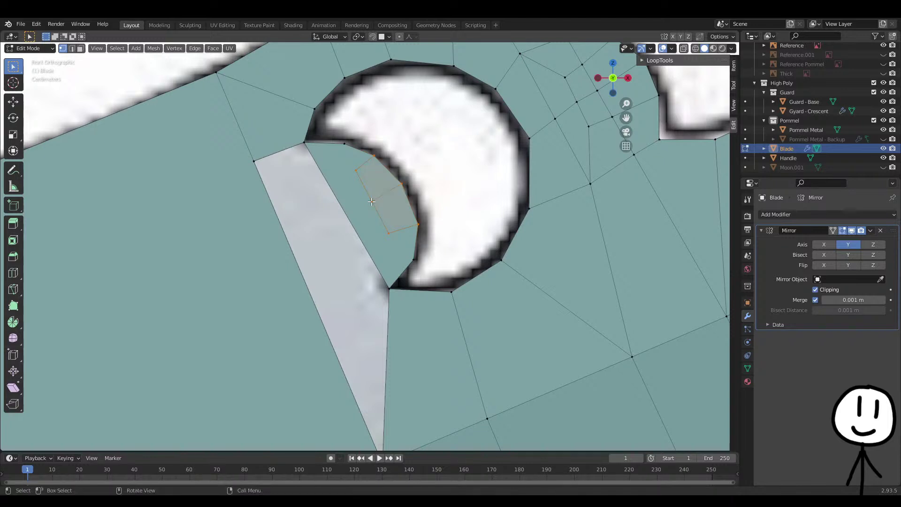
Knife-cut from both outer corners of the four-sided section to the straight edge joining the crescent's tips
shift+middle_drag(351, 169, 365, 192)
key(k)
click(369, 193)
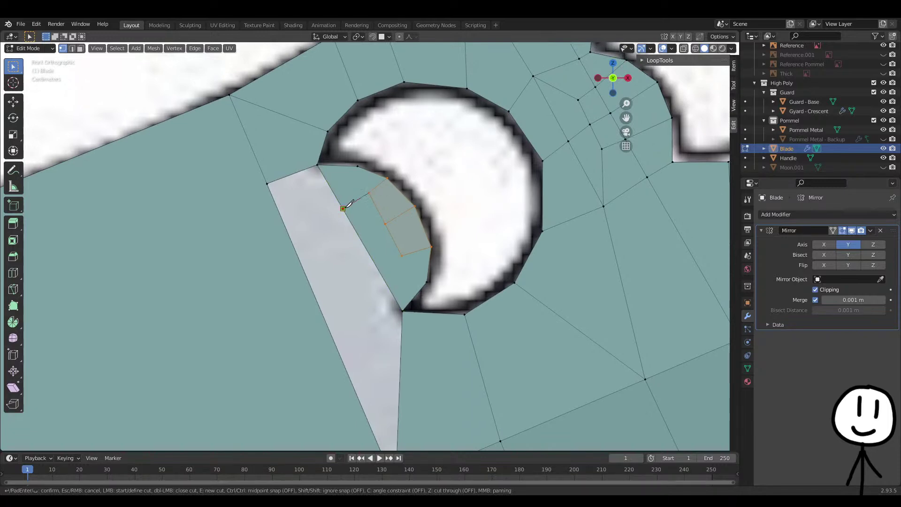
key(Return)
key(k)
click(402, 256)
click(380, 272)
key(Return)
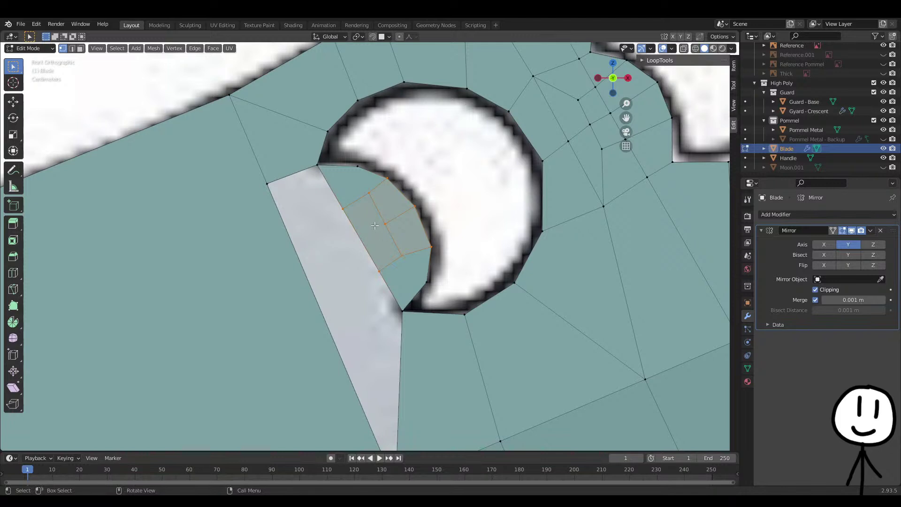
Knife-cut from the section's middle vertex to the straight edge and slide the new edge vertex slightly along it
key(k)
click(385, 224)
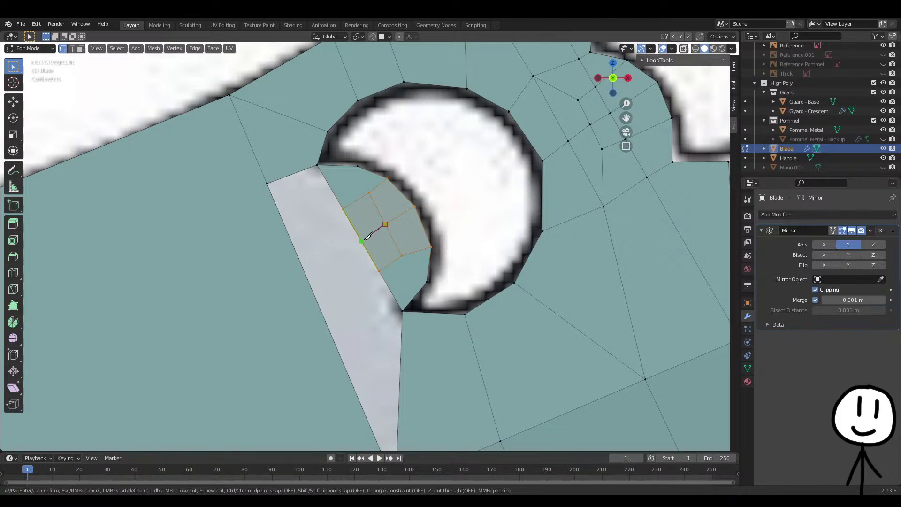
click(362, 241)
shift+middle_drag(378, 263, 364, 221)
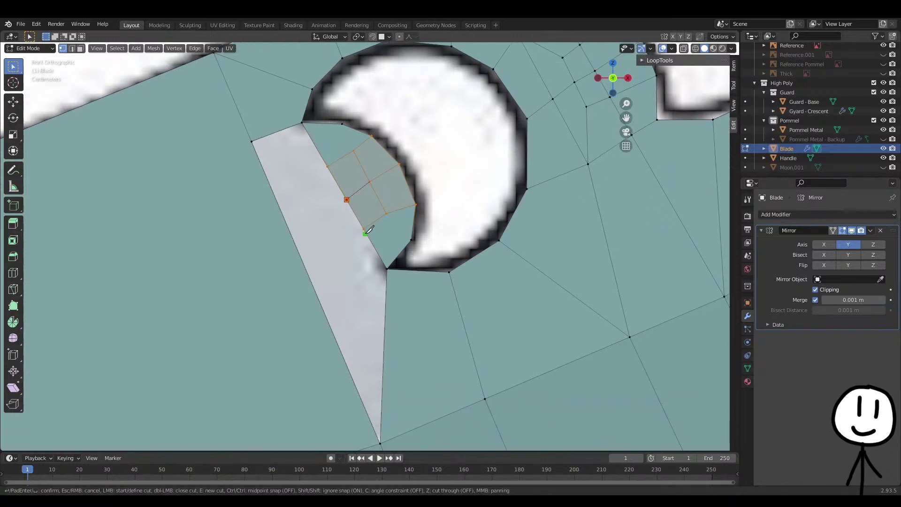
key(Return)
click(349, 202)
key(g)
key(g)
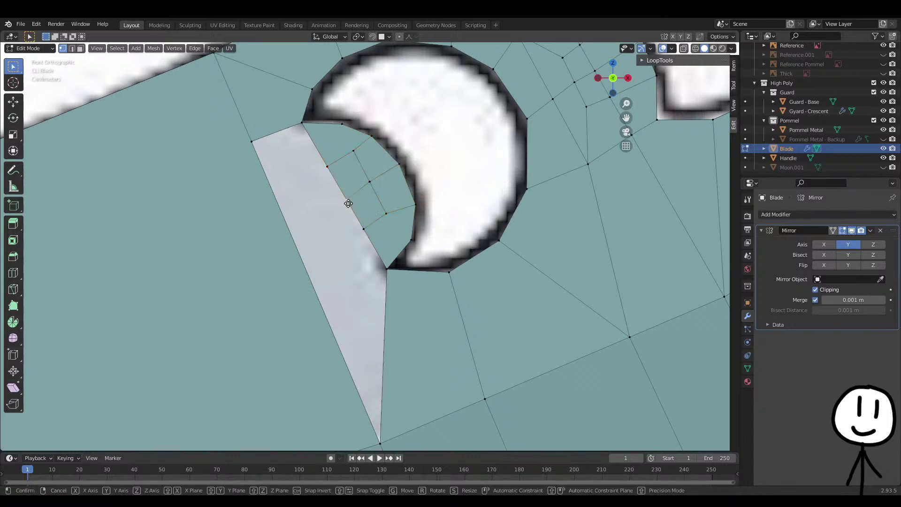
click(347, 201)
Undo the knife cuts between the four-sided section and the straight edge, including the section's middle split
key(ctrl+r)
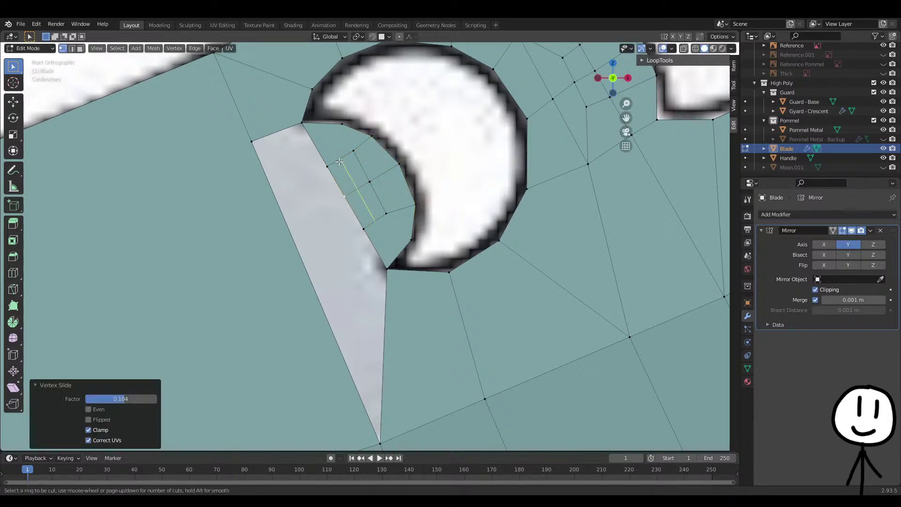
key(Escape)
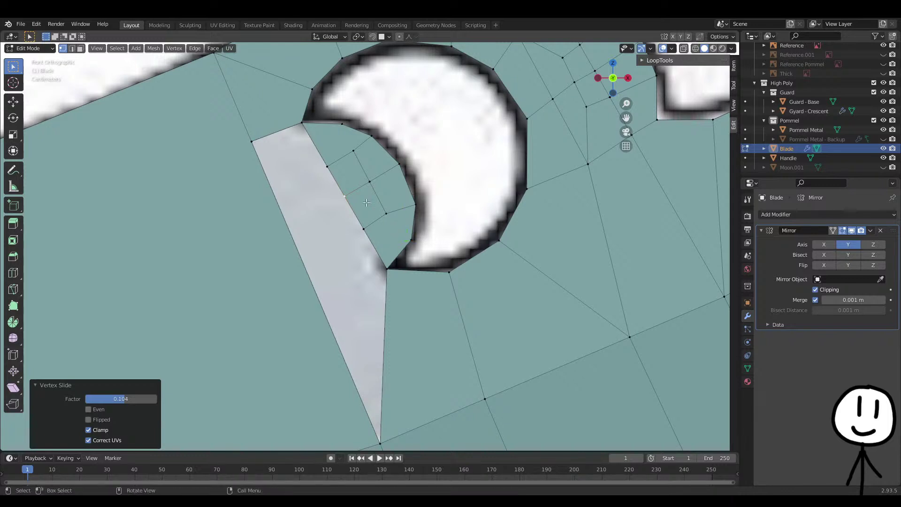
ctrl+click(417, 206)
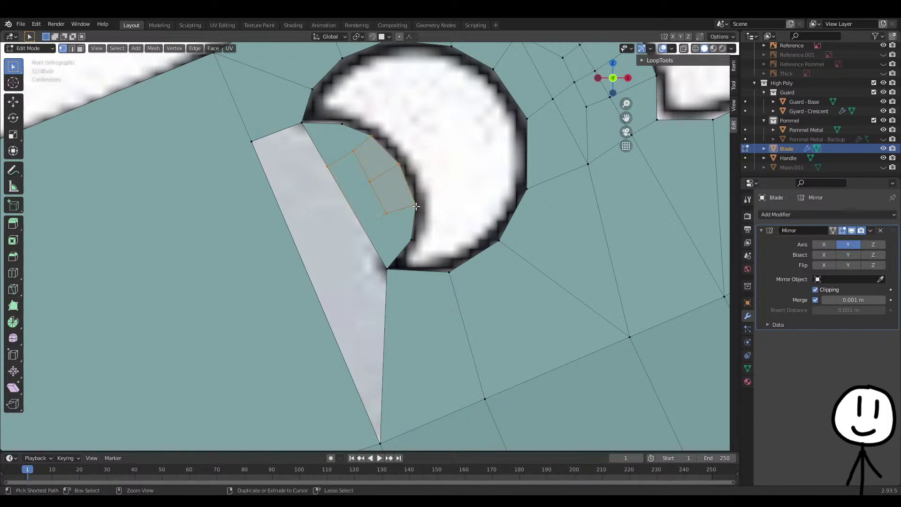
key(ctrl+z)
Recut the middle split of the four-sided section from the curve's middle vertex to the opposite edge
key(k)
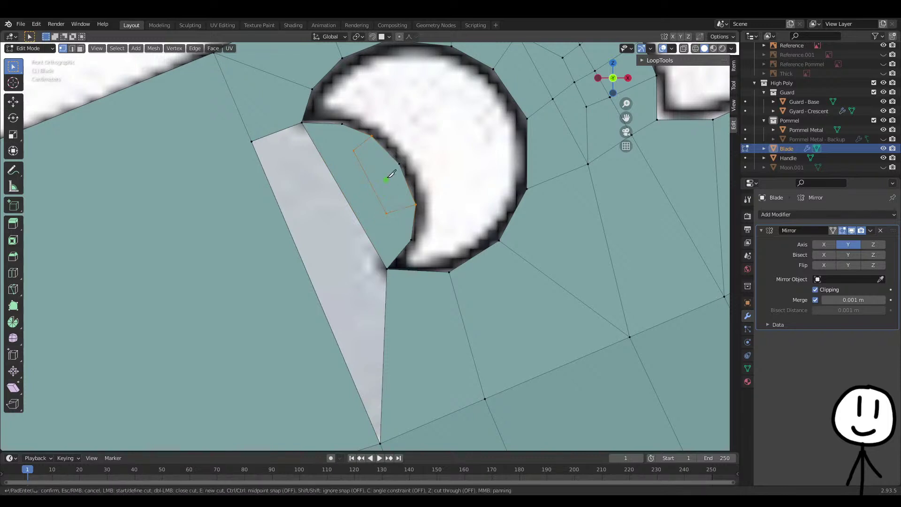
click(399, 164)
click(372, 179)
key(Return)
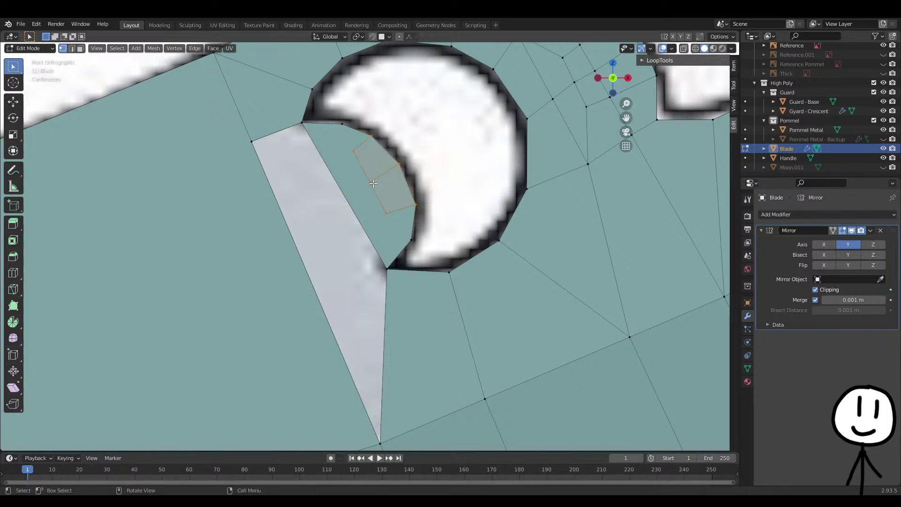
Knife-cut from the section's two outer corners to the crescent's nearest tips
key(k)
click(353, 150)
click(302, 123)
key(Return)
key(k)
click(386, 214)
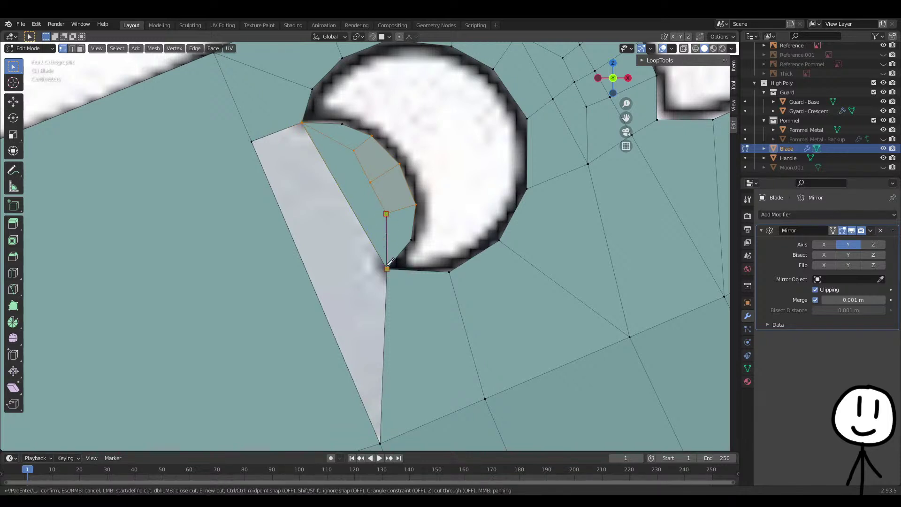
click(387, 269)
key(Return)
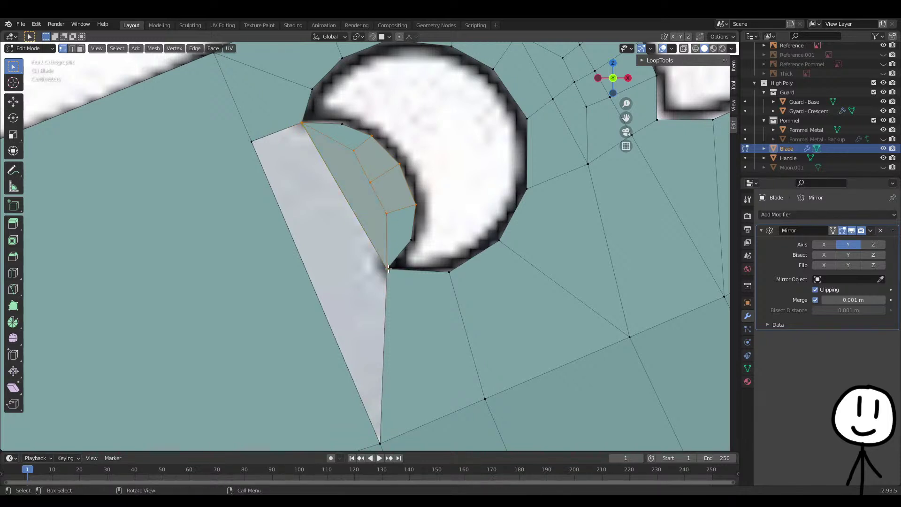
Knife-cut from the section's middle outer vertex to the midpoint of the straight edge between the crescent's tips
key(ctrl+r)
key(Escape)
click(359, 176)
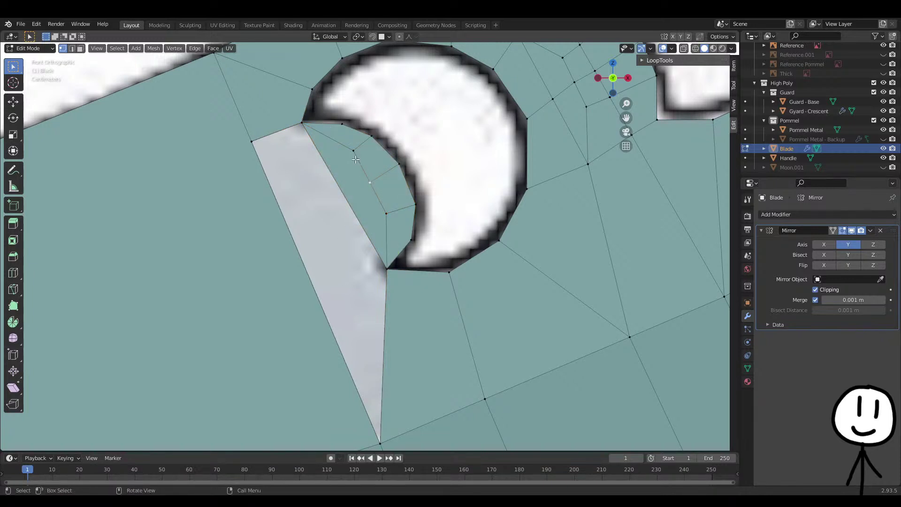
key(k)
click(370, 183)
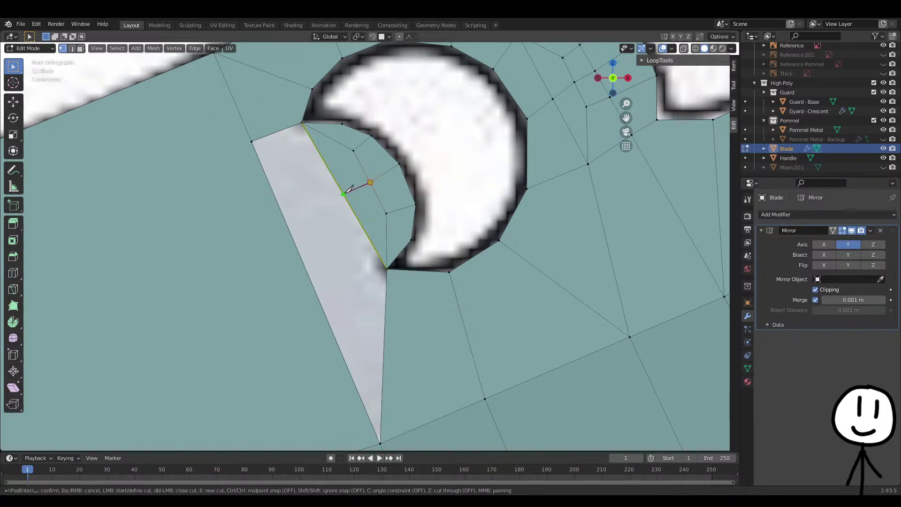
click(346, 195)
key(Return)
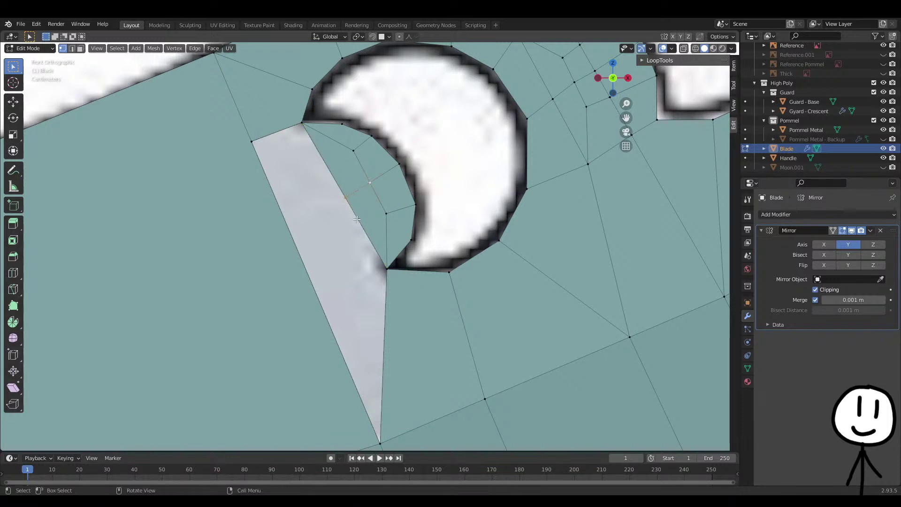
key(ctrl+r)
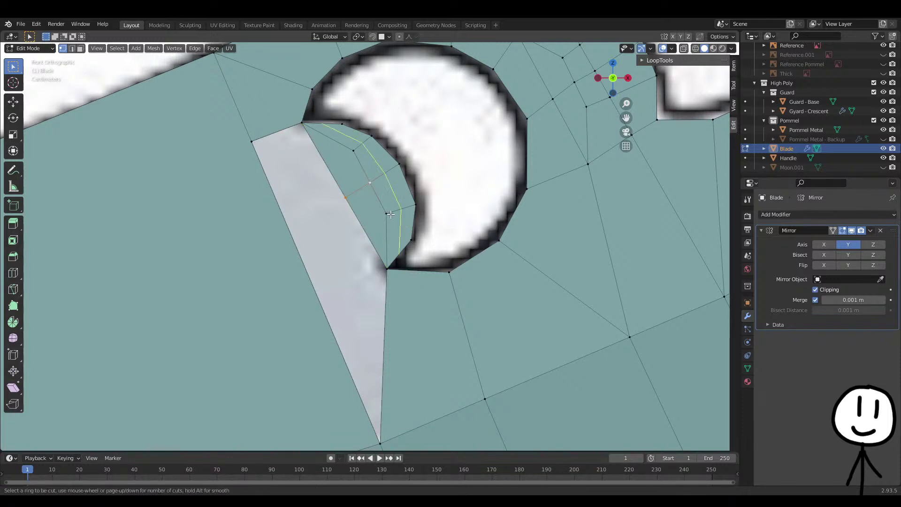
key(Escape)
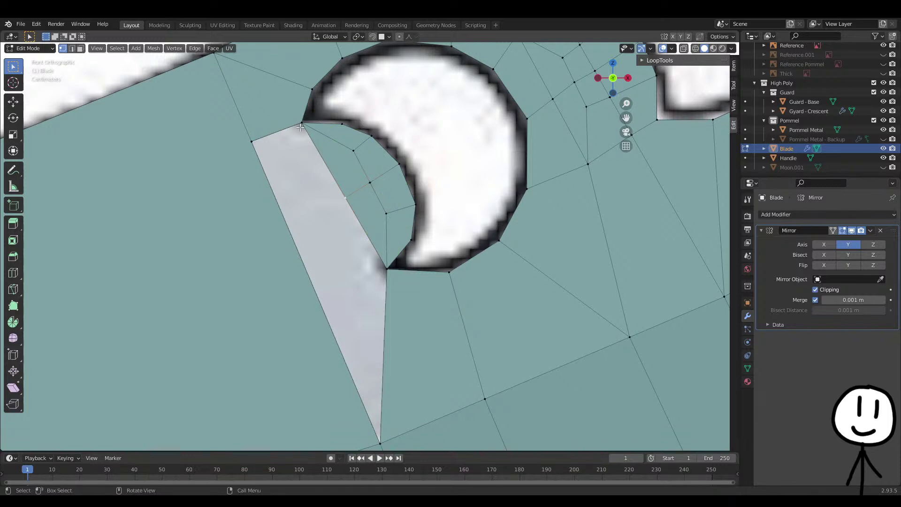
Select the vertices bordering the open gap beside the crescent's straight edge and fill it with a single face
key(k)
click(344, 199)
key(Return)
shift+click(303, 124)
shift+click(343, 205)
shift+click(383, 274)
shift+click(375, 435)
Split the filled gap face with a knife cut from the straight edge's middle vertex to the opposite long edge
key(k)
click(345, 197)
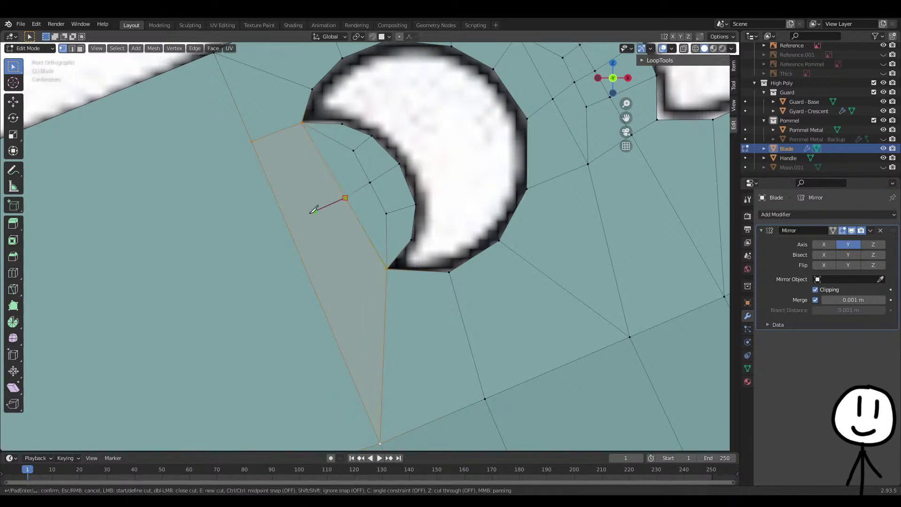
click(292, 235)
key(Return)
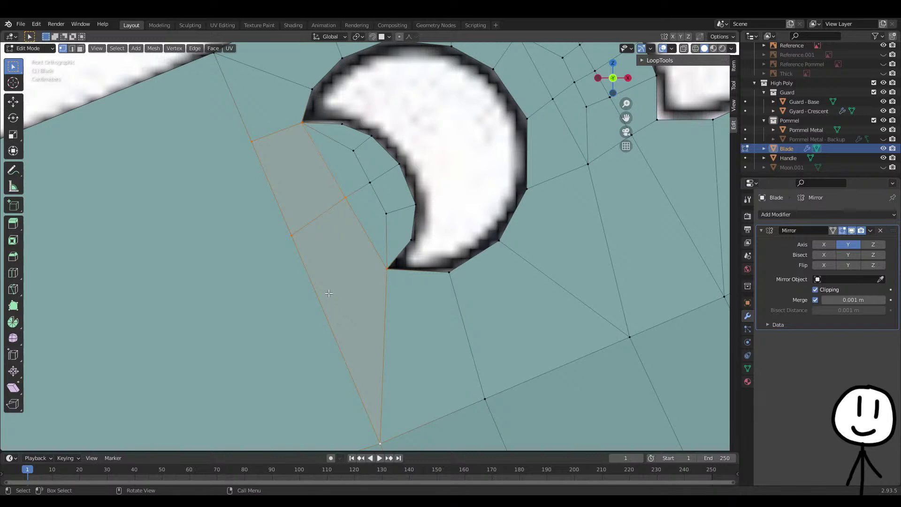
Check the face loop around the finished crescent with a loop-cut preview and inspect the topology between the neighbouring moon holes
scroll(448, 315, down, 3)
key(Tab)
key(Tab)
key(ctrl+r)
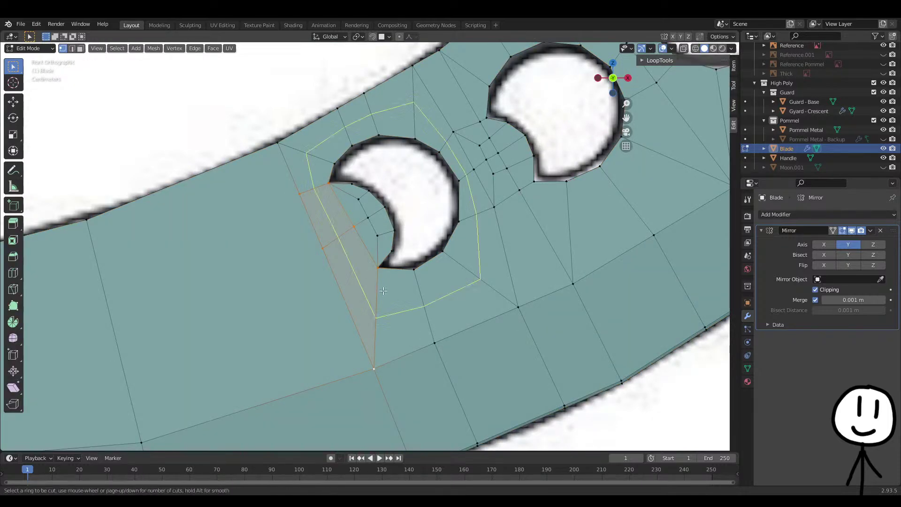
right_click(370, 219)
key(Tab)
key(Tab)
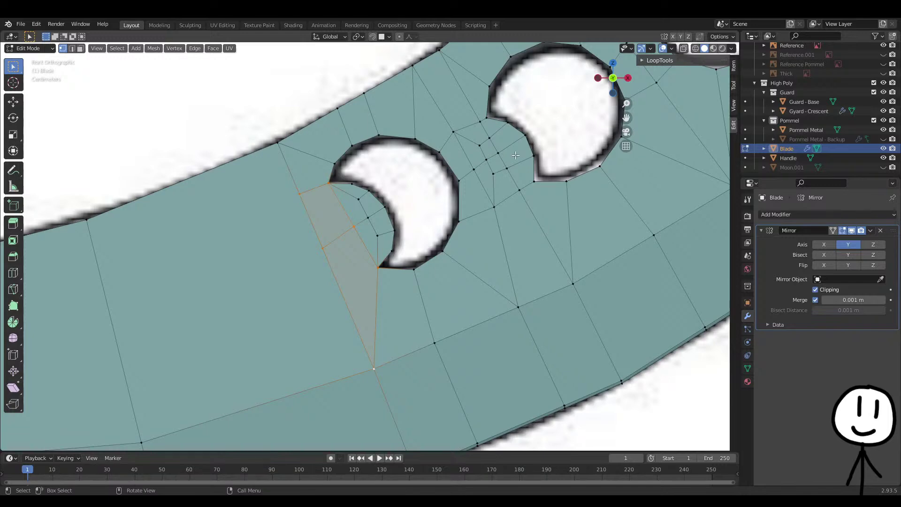
scroll(511, 156, up, 3)
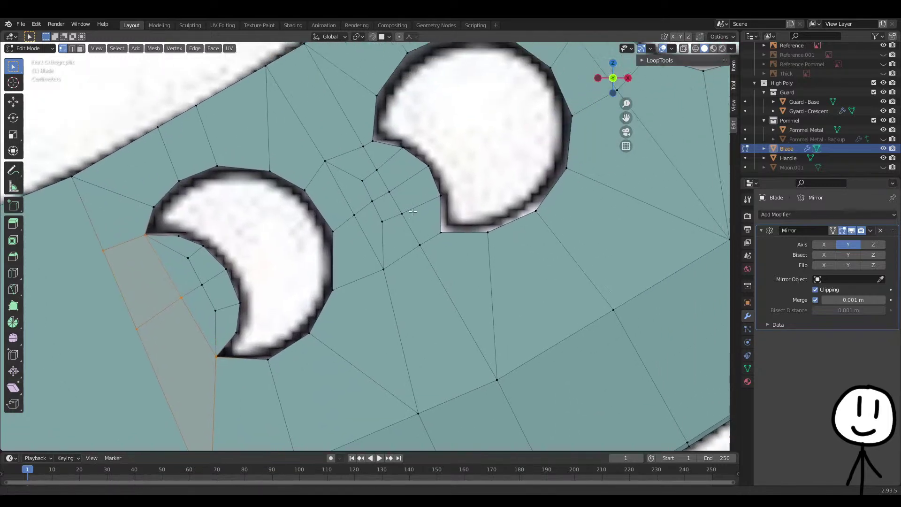
scroll(391, 202, down, 2)
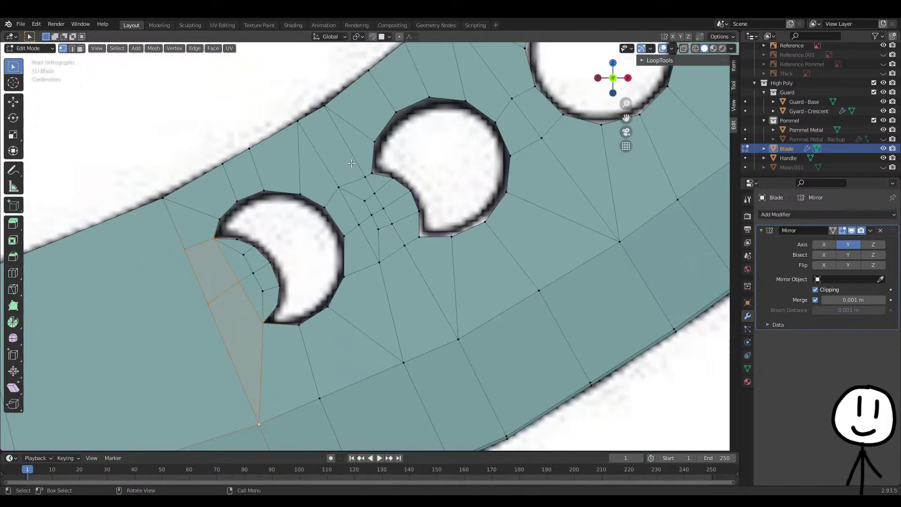
scroll(359, 199, up, 2)
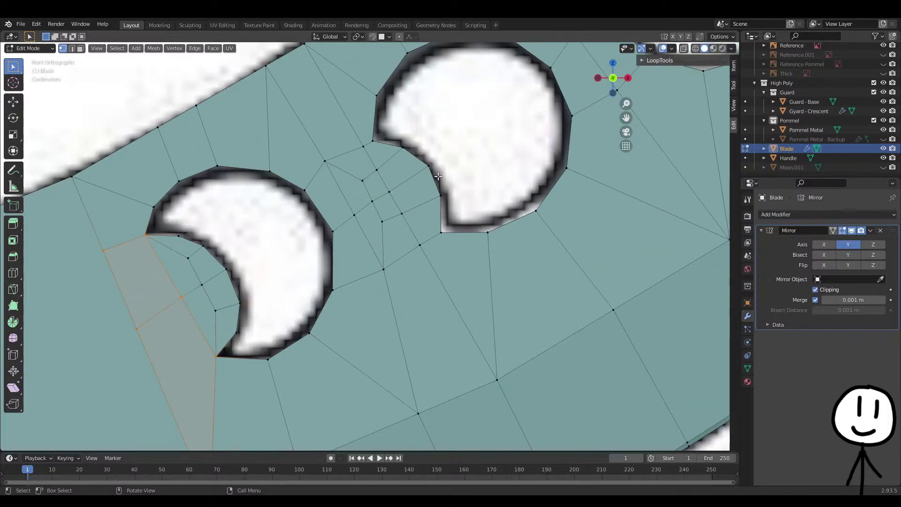
shift+middle_drag(360, 222, 438, 229)
Leave the blade mesh, unhide Moon.001 and move it about -0.54 m in X and -0.26 m in Z onto the next smaller reference crescent
mouse_move(306, 302)
shift+middle_down()
mouse_move(515, 264)
mouse_move(540, 200)
shift+middle_up()
scroll(515, 263, down, 3)
key(Tab)
key(Tab)
key(Tab)
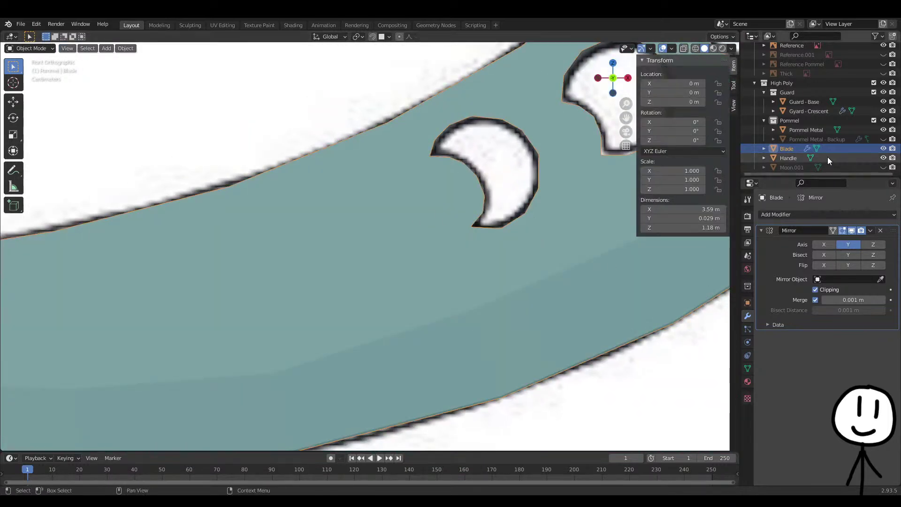
click(795, 167)
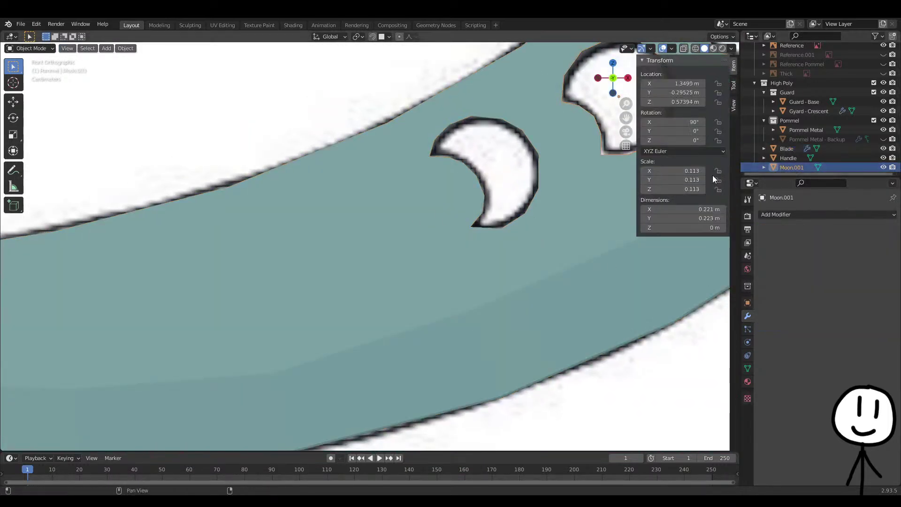
scroll(474, 196, down, 4)
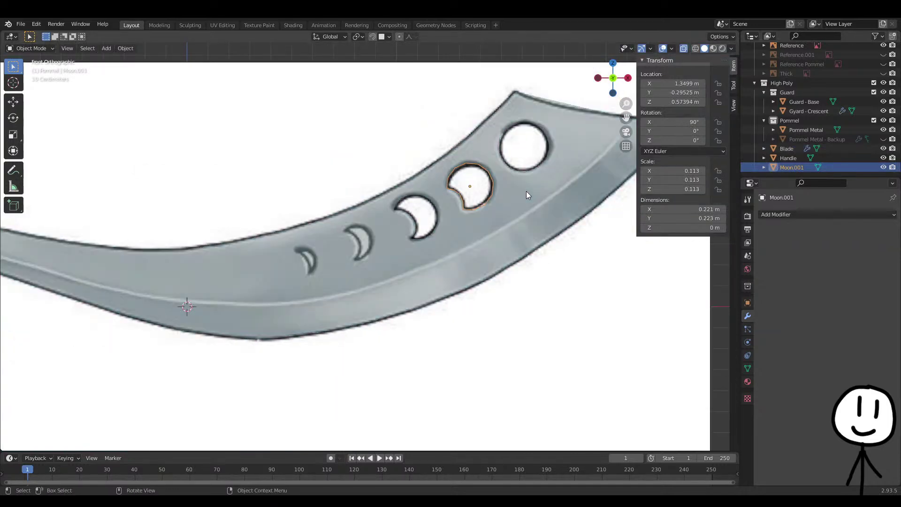
key(g)
click(439, 246)
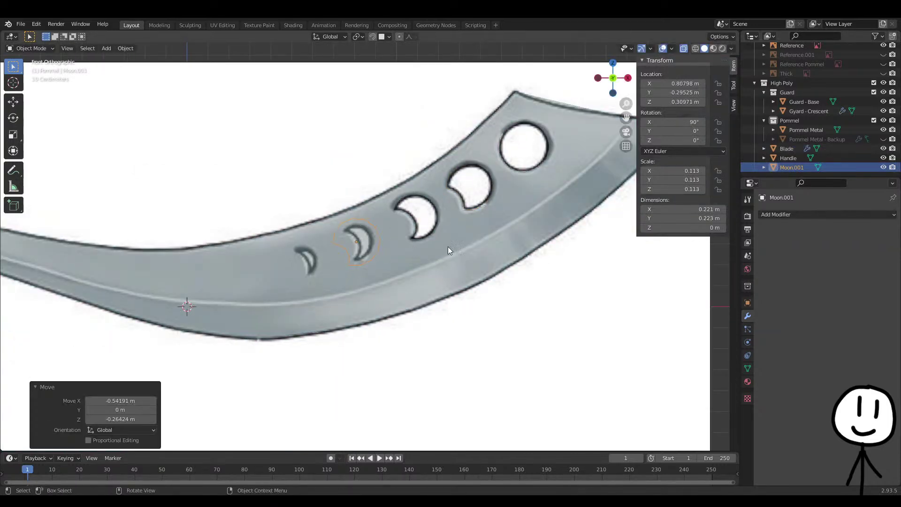
Duplicate Moon.001 in place as a hidden spare and reselect the original outline
right_click(450, 246)
scroll(837, 140, down, 1)
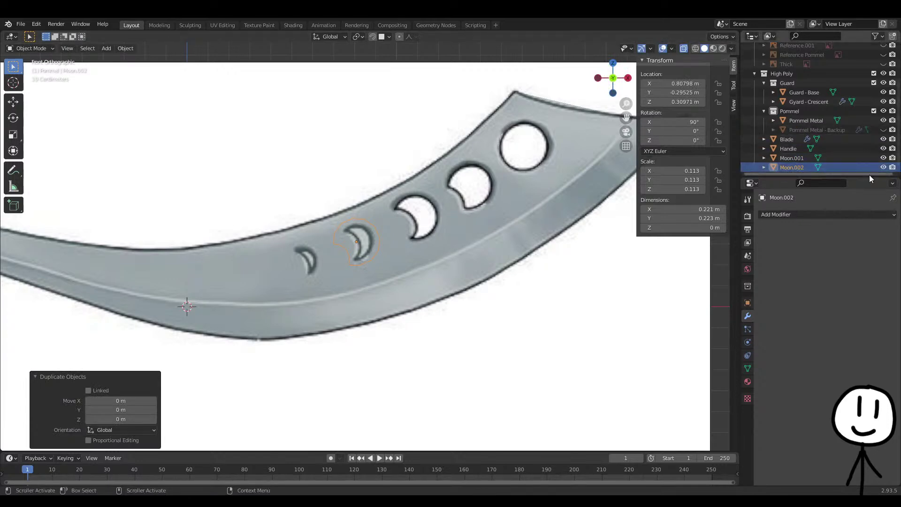
scroll(322, 235, up, 5)
click(378, 202)
click(380, 196)
click(379, 196)
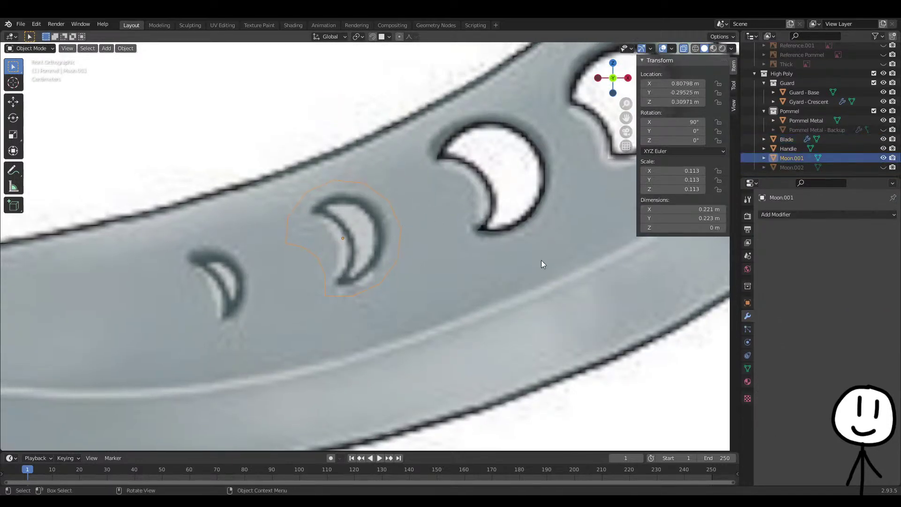
Rotate the moon outline to a Y rotation of about 15.5° and scale it down by a factor of 0.710
key(r)
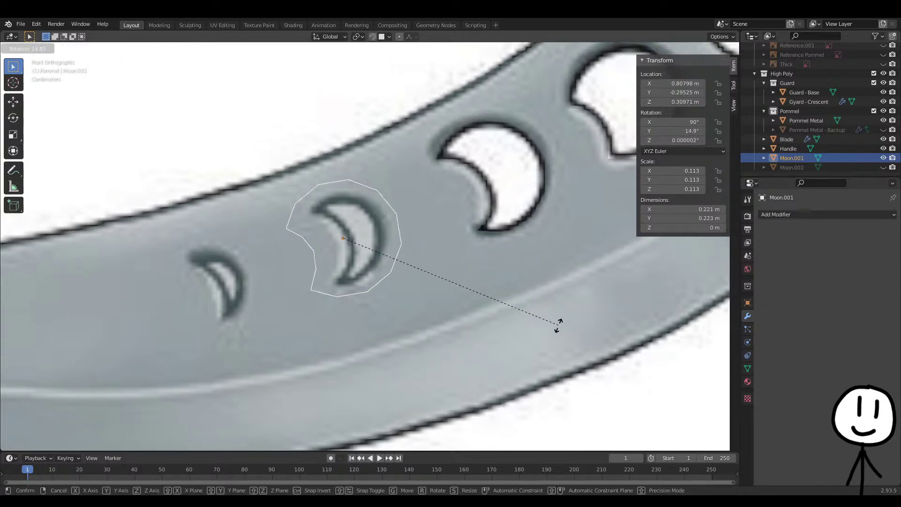
click(557, 324)
key(s)
click(508, 261)
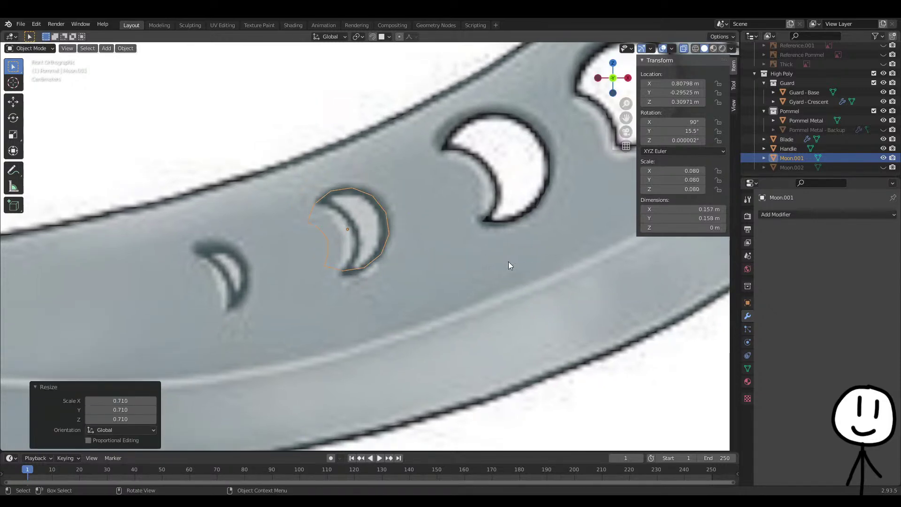
Fine-tune the moon outline's position over the reference crescent and adjust its Y rotation to about 17.3°
key(g)
click(509, 261)
key(g)
click(514, 261)
key(r)
click(519, 229)
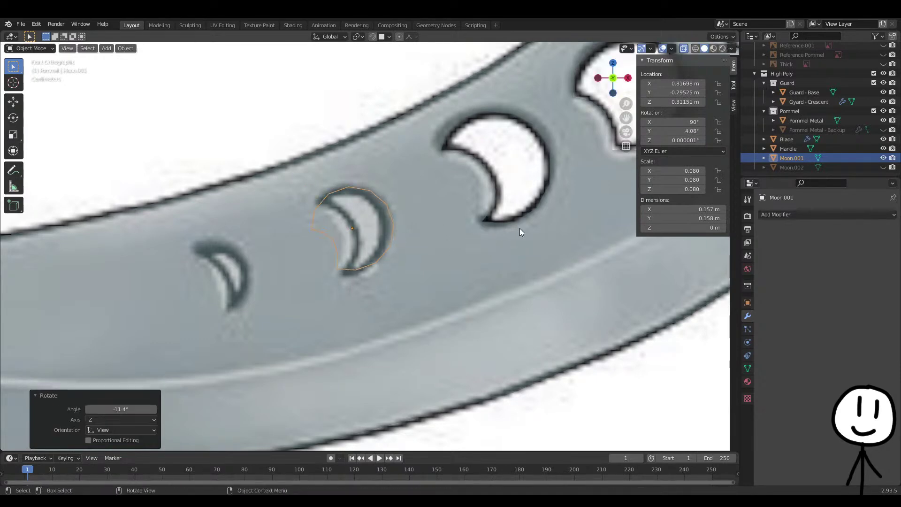
key(r)
click(517, 266)
key(g)
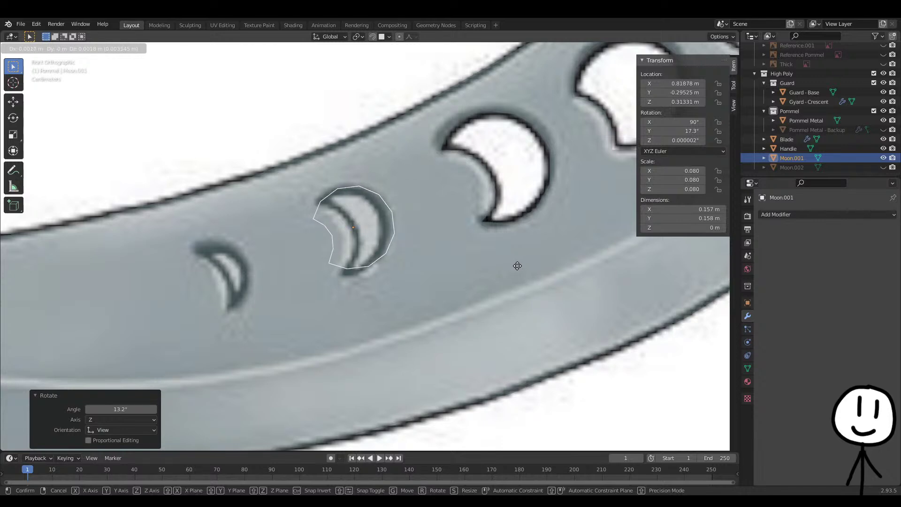
click(515, 270)
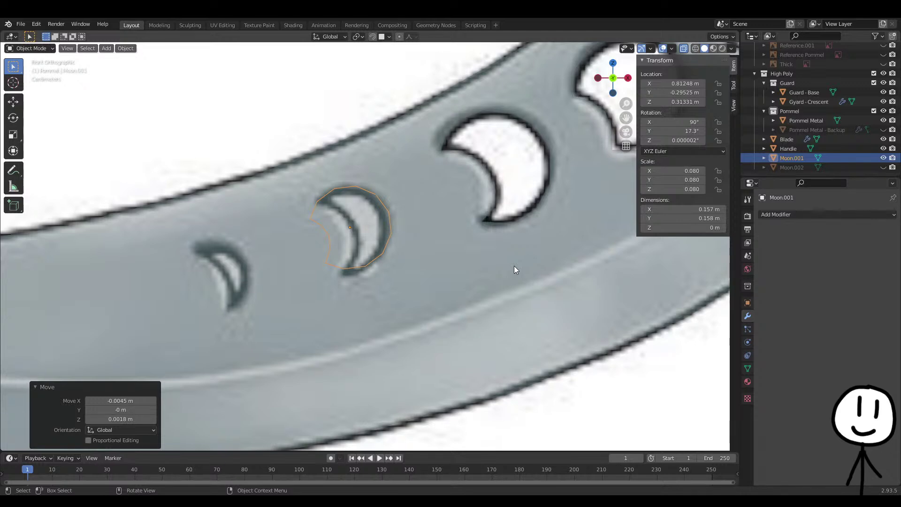
Edit the Moon.001 outline and move the three middle vertices of its inner curve onto the reference crescent's inner edge
scroll(374, 252, up, 4)
key(Tab)
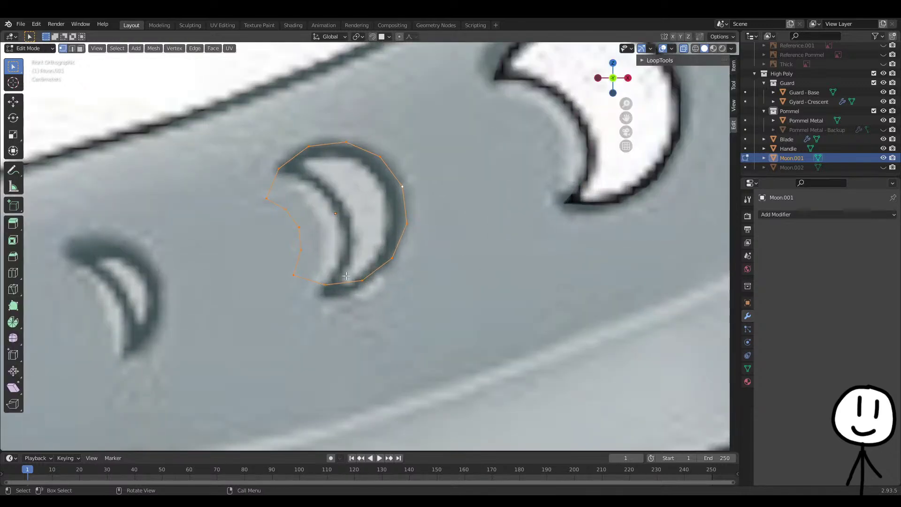
shift+middle_drag(338, 274, 332, 265)
click(293, 217)
key(g)
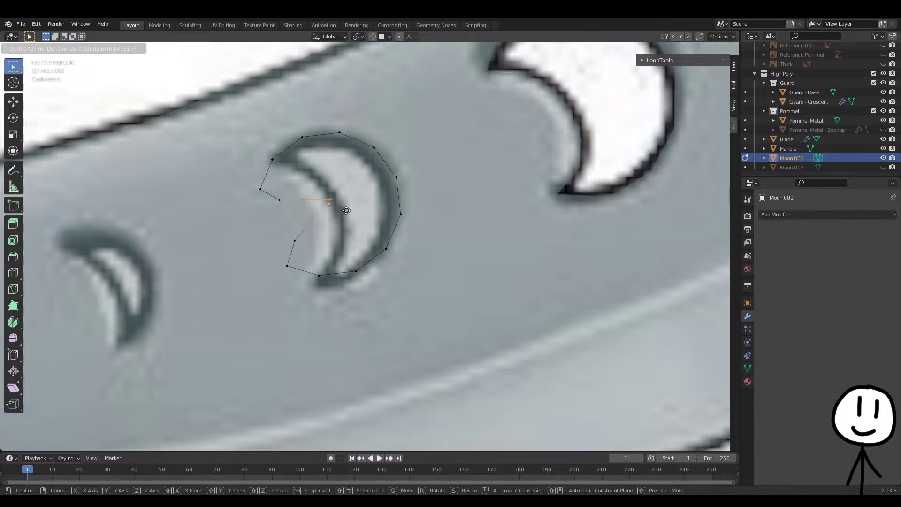
click(345, 210)
click(279, 200)
key(g)
click(331, 193)
click(295, 241)
key(g)
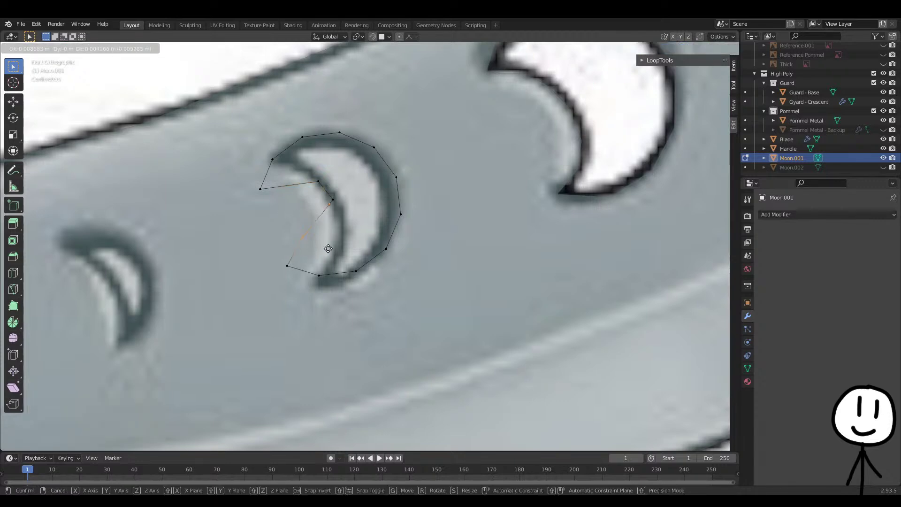
click(364, 240)
Move the lowest and uppermost vertices of the outline's inner curve onto the inner edge of the reference crescent
click(319, 275)
key(g)
right_click(325, 265)
drag(276, 255, 302, 268)
key(g)
click(354, 257)
click(261, 189)
key(g)
click(312, 180)
Place the outline's upper and lower tip vertices on the points of the reference crescent
click(270, 157)
key(g)
click(281, 167)
click(321, 272)
key(g)
click(326, 279)
Fine-tune the inner curve's vertices so they follow the reference crescent's inner edge smoothly
click(349, 232)
key(g)
click(352, 231)
click(334, 200)
key(g)
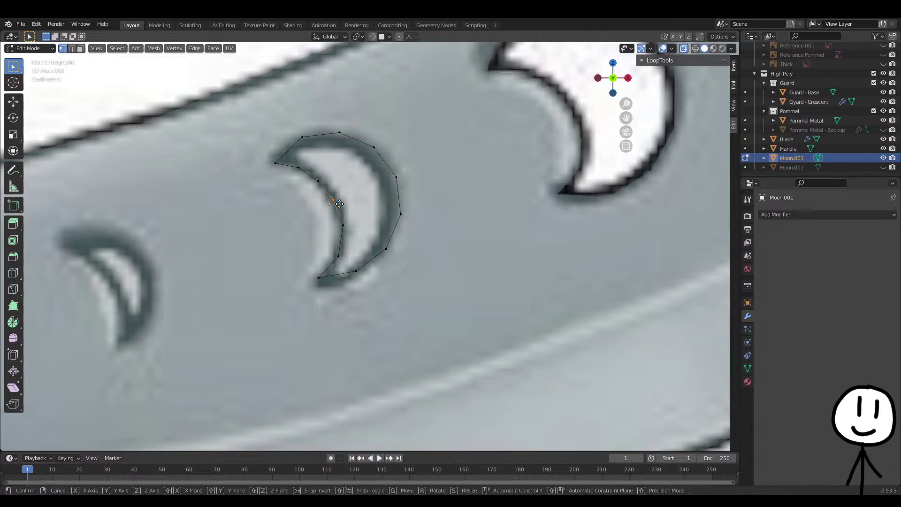
click(338, 201)
click(323, 186)
key(g)
click(326, 186)
click(300, 169)
click(337, 255)
key(g)
click(340, 259)
Pull the three vertices on the upper right of the outline's outer curve slightly inward onto the reference edge
click(402, 214)
key(g)
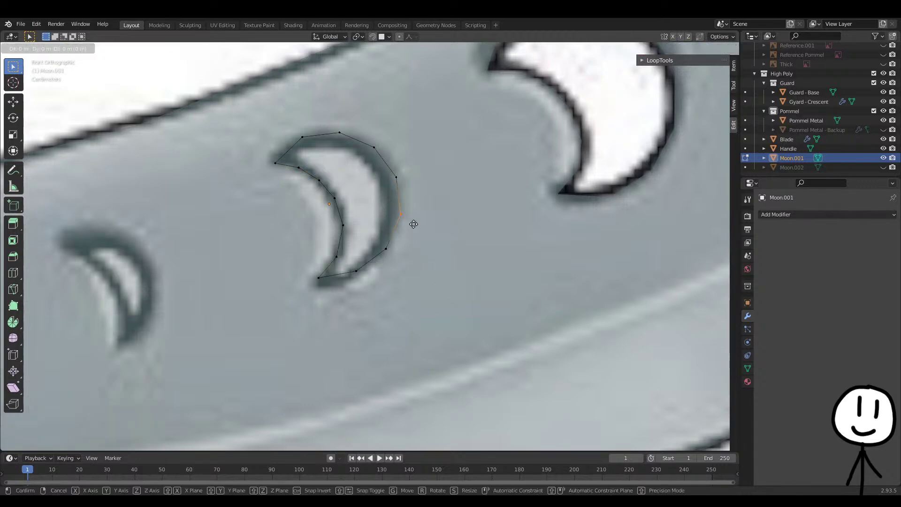
click(409, 223)
click(396, 176)
key(g)
click(403, 185)
click(374, 147)
key(g)
click(346, 143)
Lower the two top vertices of the outer curve slightly onto the reference edge and leave the outline mesh
click(340, 135)
key(g)
key(z)
click(349, 144)
click(302, 138)
key(g)
click(305, 144)
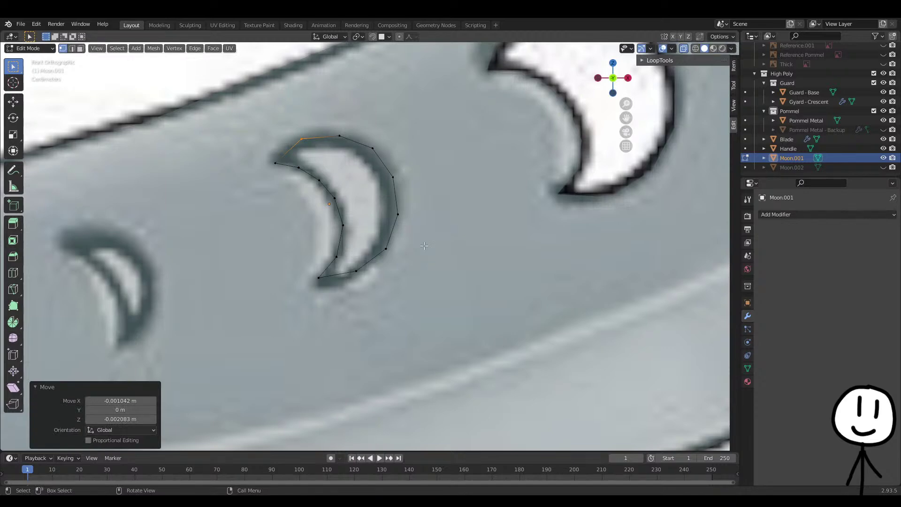
key(Tab)
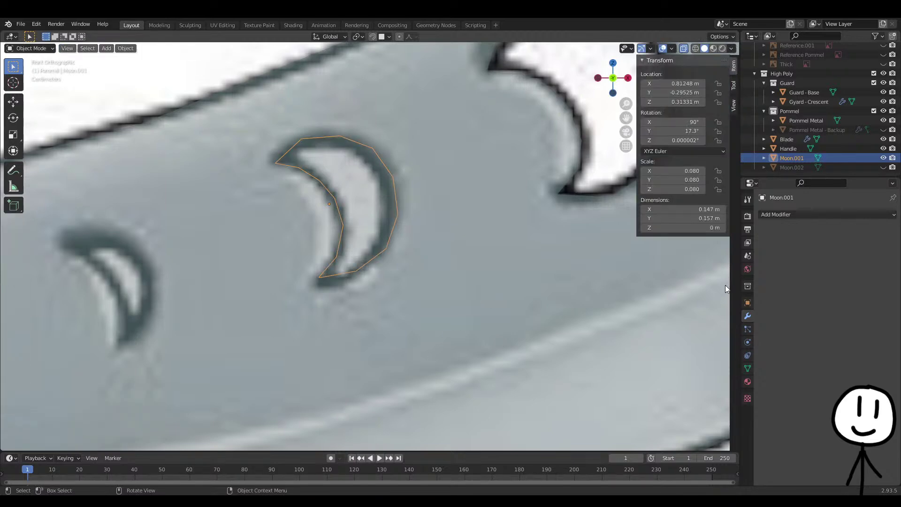
Add a Shrinkwrap modifier to Moon.001 with Blade as its target
click(804, 214)
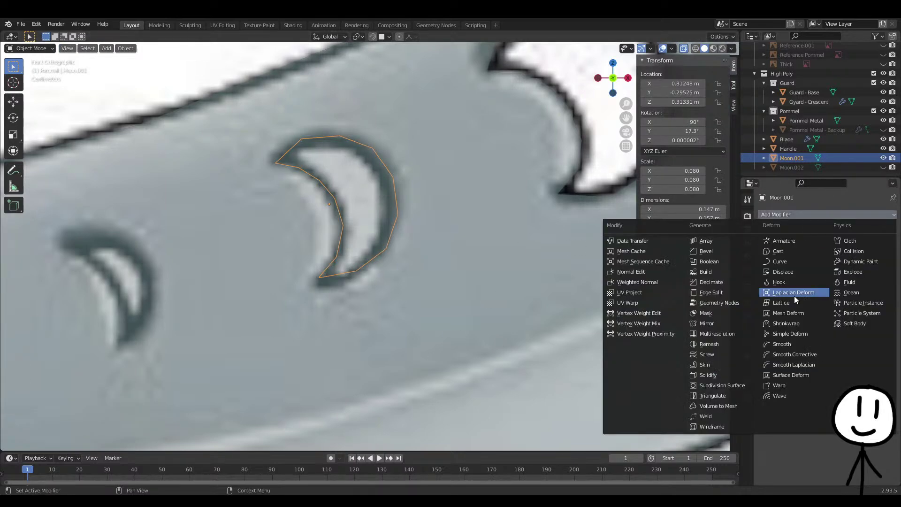
click(784, 324)
click(878, 268)
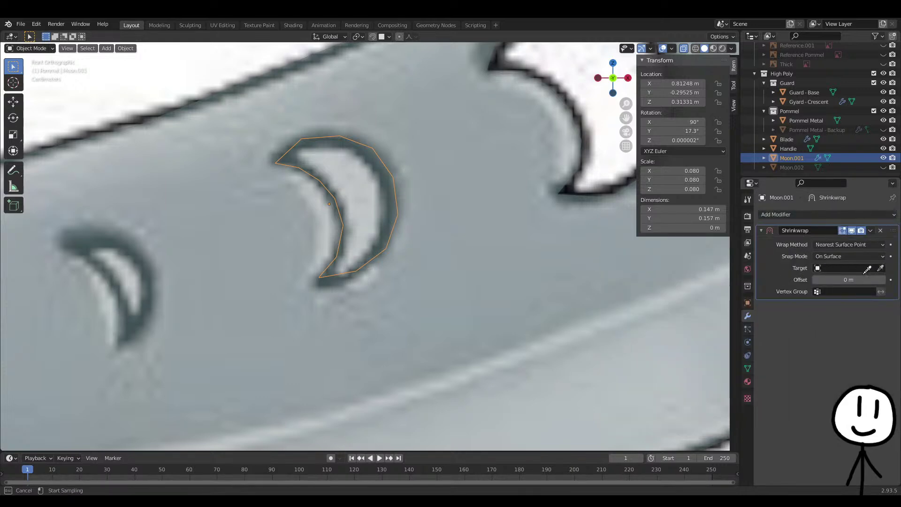
click(780, 140)
Examine how the wrapped moon outline sits against the blade and its mesh from several angles
scroll(492, 255, down, 6)
middle_drag(492, 255, 406, 316)
key(Tab)
key(Tab)
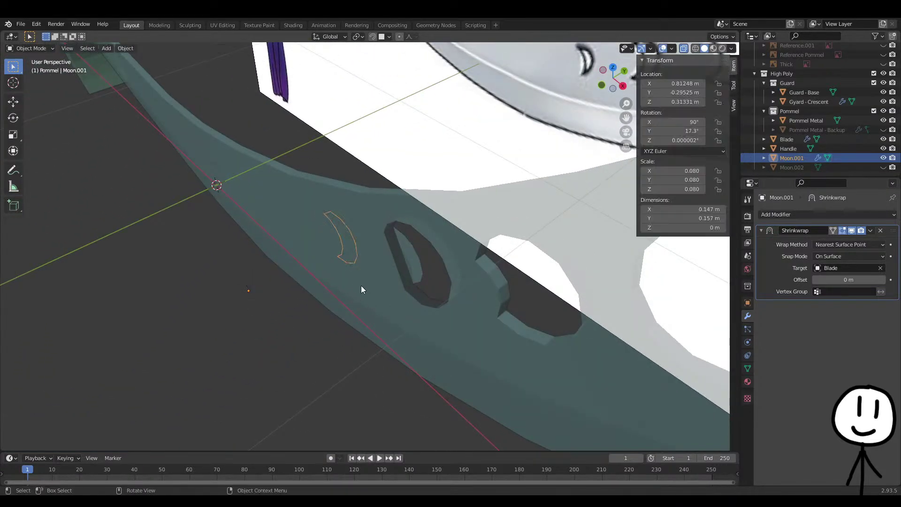
click(377, 296)
middle_drag(424, 300, 454, 269)
key(Tab)
scroll(436, 266, up, 3)
scroll(453, 196, down, 3)
middle_drag(453, 197, 456, 229)
key(Tab)
key(Tab)
scroll(456, 229, down, 4)
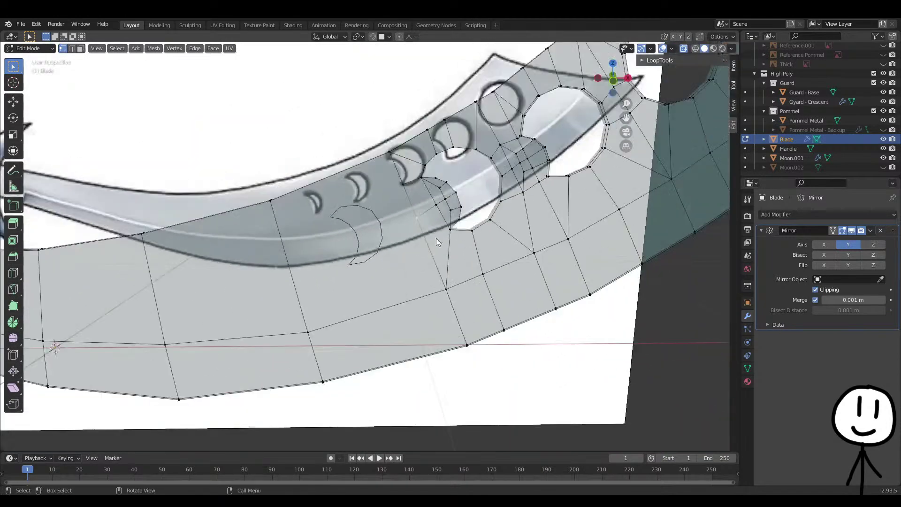
key(Tab)
scroll(286, 260, up, 3)
middle_drag(383, 212, 464, 210)
Set Moon.001's Shrinkwrap to the Project wrap method along the Z axis, with Negative on and Positive off
click(792, 158)
middle_drag(554, 261, 517, 277)
key(Tab)
click(838, 245)
click(832, 266)
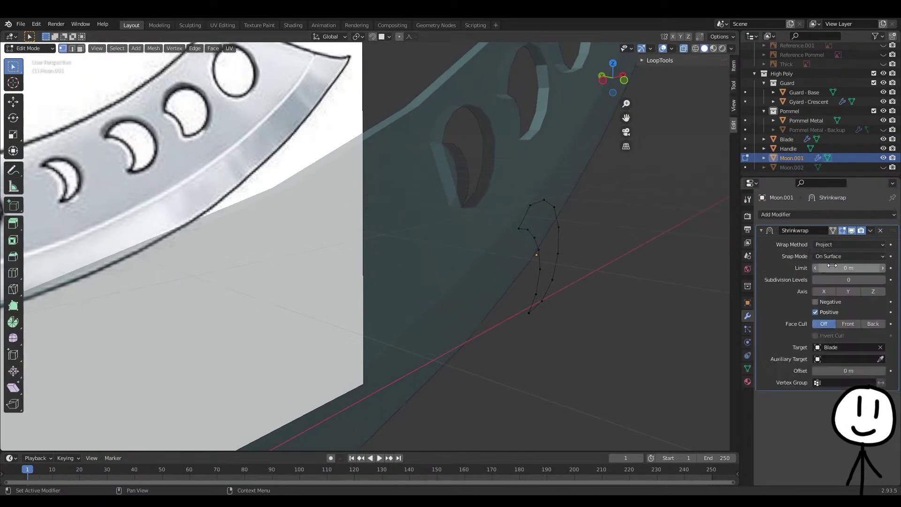
click(821, 306)
key(Tab)
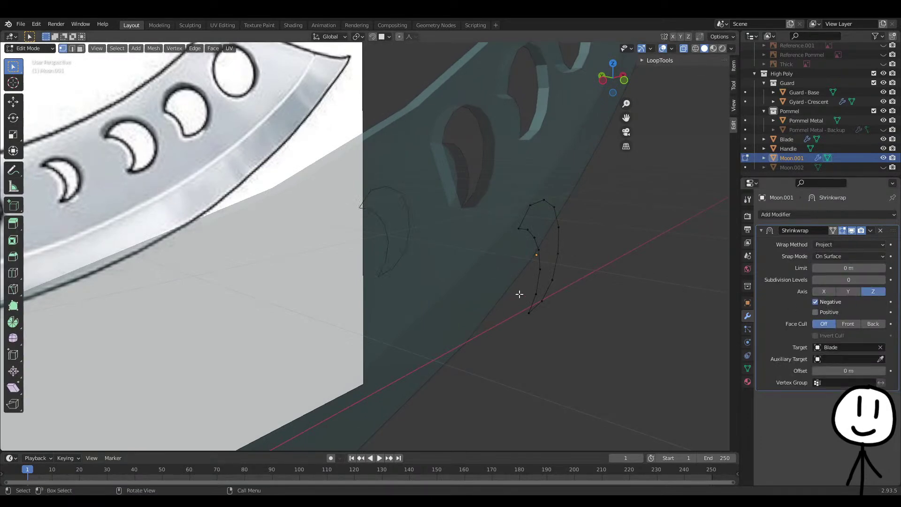
Check the projected moon outline from several angles in object mode and apply the Shrinkwrap modifier
middle_drag(539, 296, 493, 291)
key(Tab)
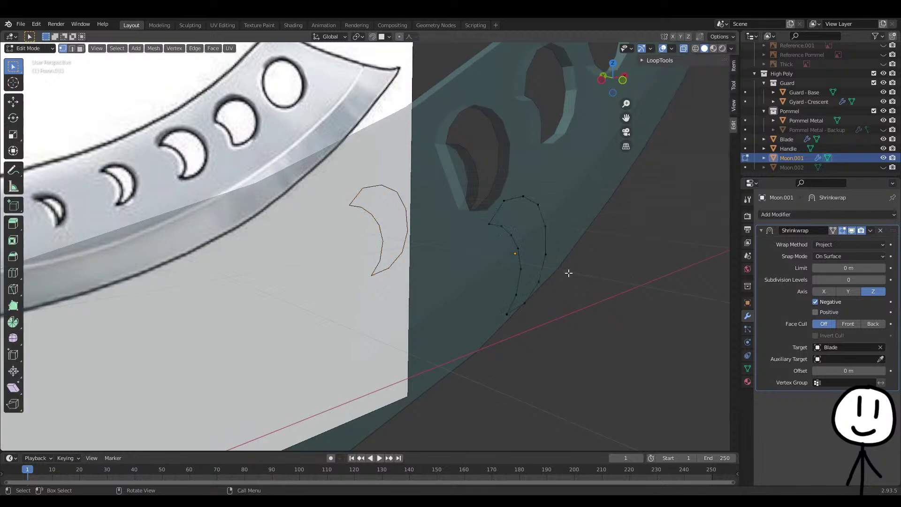
middle_drag(568, 272, 571, 279)
key(Tab)
click(871, 230)
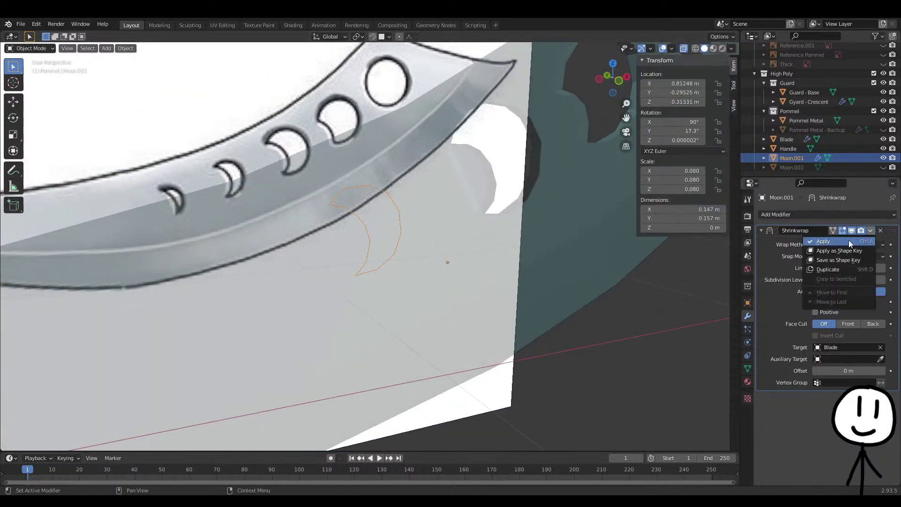
click(821, 243)
Switch mesh editing to the blade and delete the large face behind the moon outline
key(Tab)
mouse_move(442, 310)
middle_down()
mouse_move(368, 354)
mouse_move(316, 308)
mouse_move(431, 301)
middle_up()
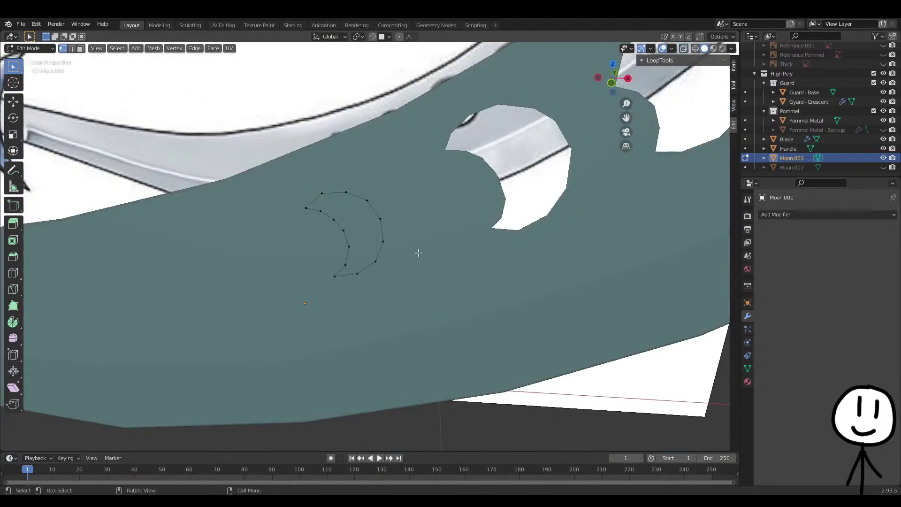
key(alt+q)
key(3)
click(445, 271)
key(x)
click(373, 209)
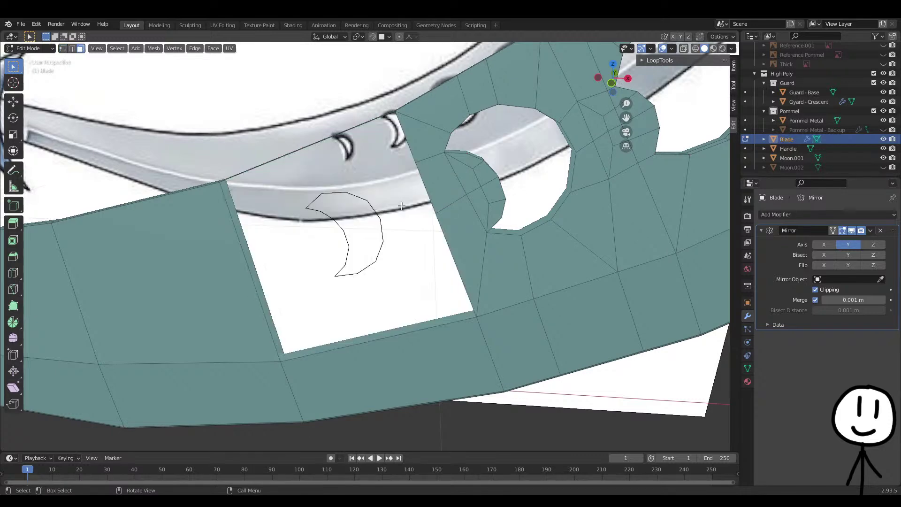
Show only the High Poly collection so the reference images are hidden, and return to editing the blade mesh
key(Tab)
middle_drag(519, 235, 458, 246)
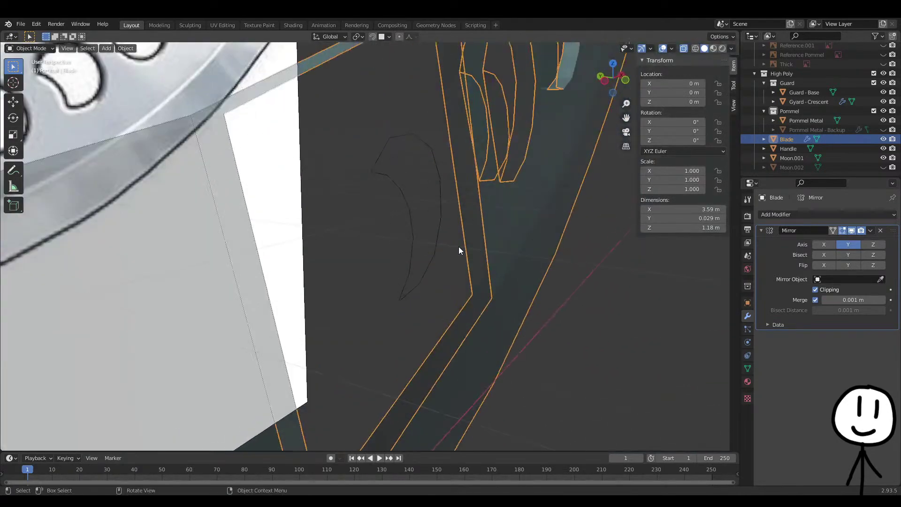
key(1)
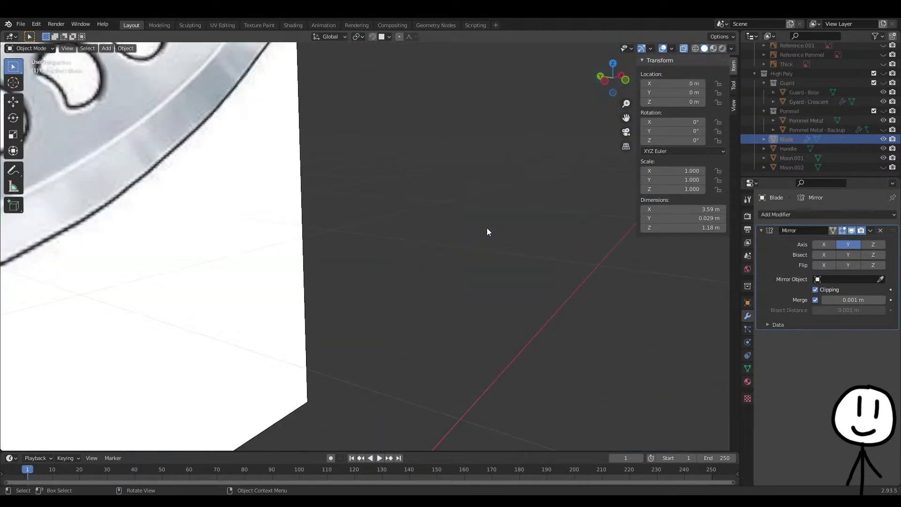
key(Tab)
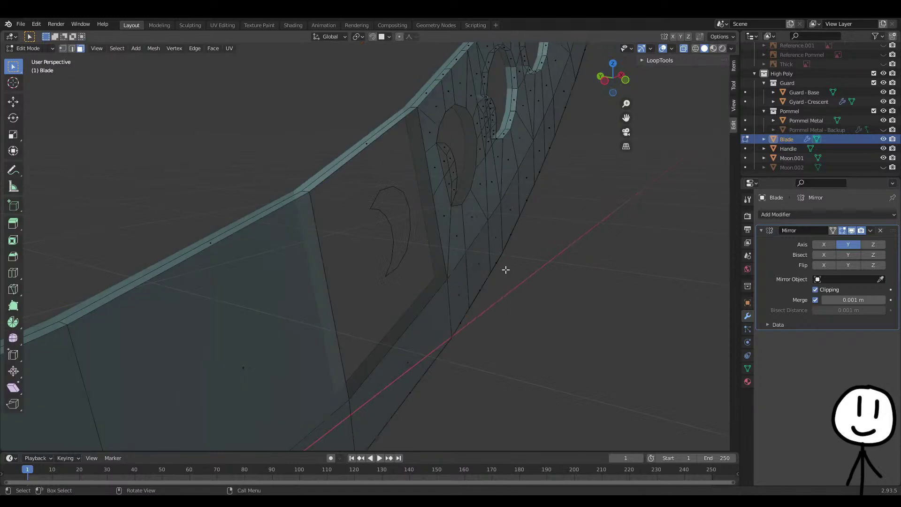
scroll(453, 228, up, 3)
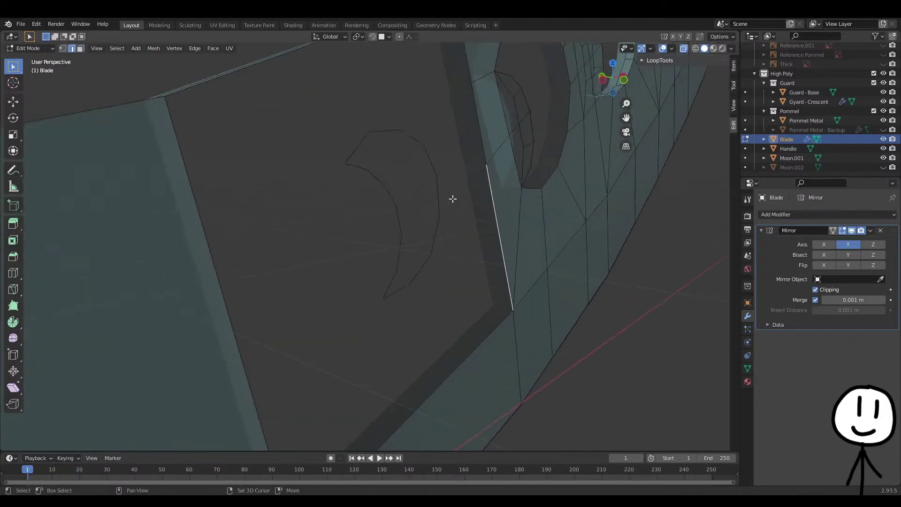
Examine the opening around the moon outline and the neighbouring crescent hole's inner wall from both sides
key(g)
right_click(494, 166)
middle_drag(491, 161, 419, 205)
key(Tab)
key(Tab)
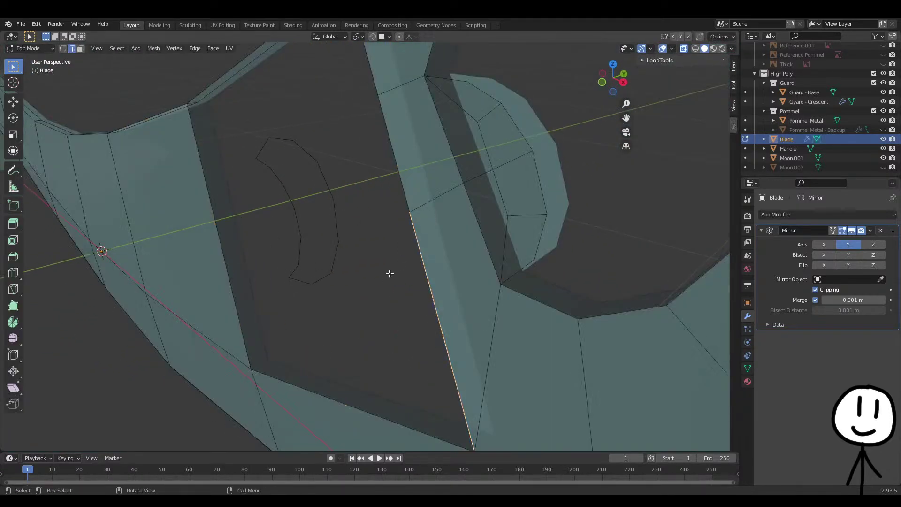
scroll(404, 221, down, 5)
key(Tab)
key(Tab)
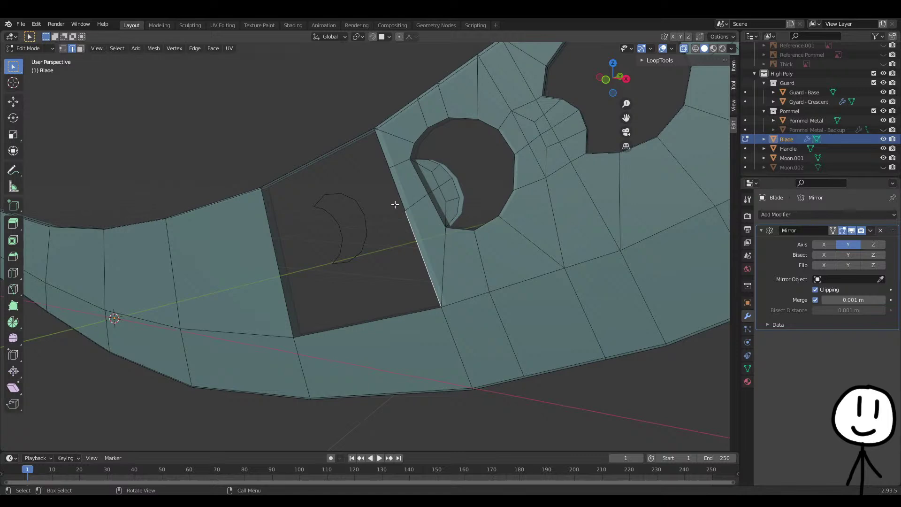
middle_drag(405, 207, 550, 225)
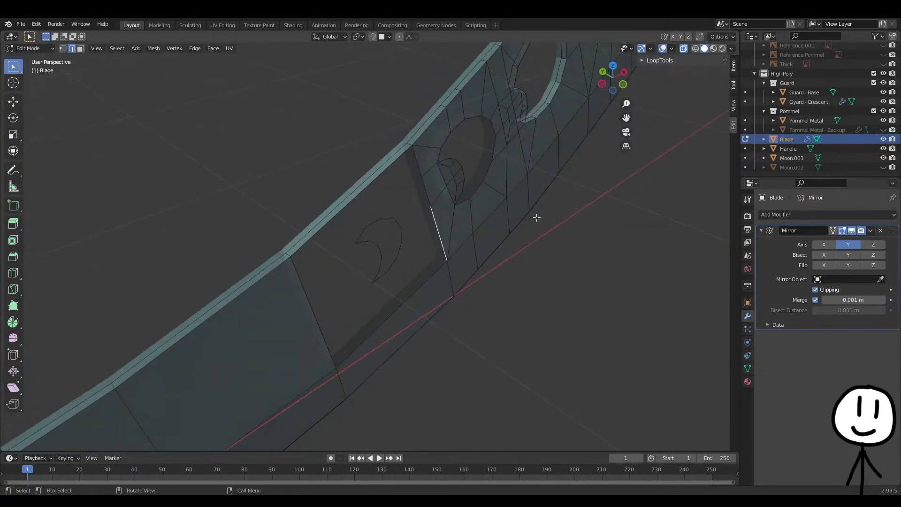
Select the faces along the concave inner side of the neighbouring crescent hole and flip their normals
key(alt+a)
alt+click(464, 180)
middle_drag(465, 182, 385, 168)
key(1)
middle_drag(440, 185, 449, 218)
key(3)
alt+click(405, 207)
click(558, 213)
click(502, 244)
shift+click(479, 234)
shift+click(501, 215)
shift+click(464, 184)
shift+click(491, 176)
shift+click(463, 151)
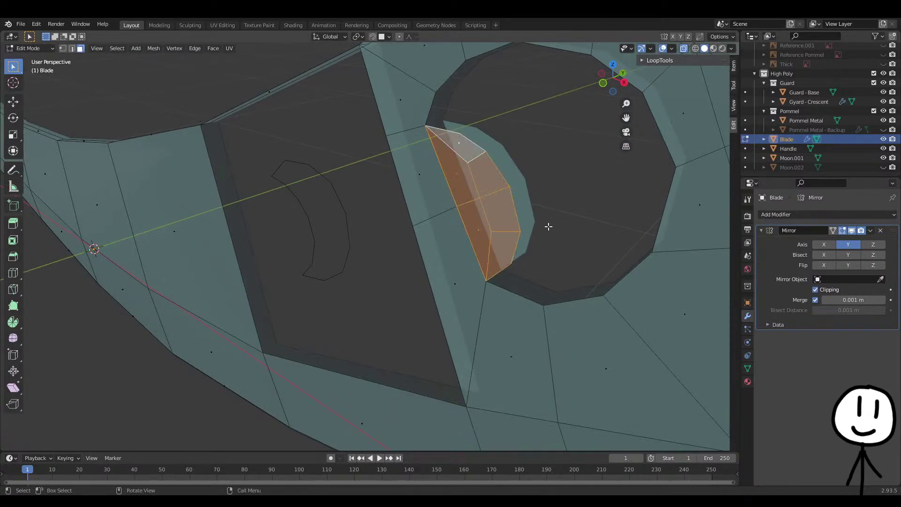
click(216, 50)
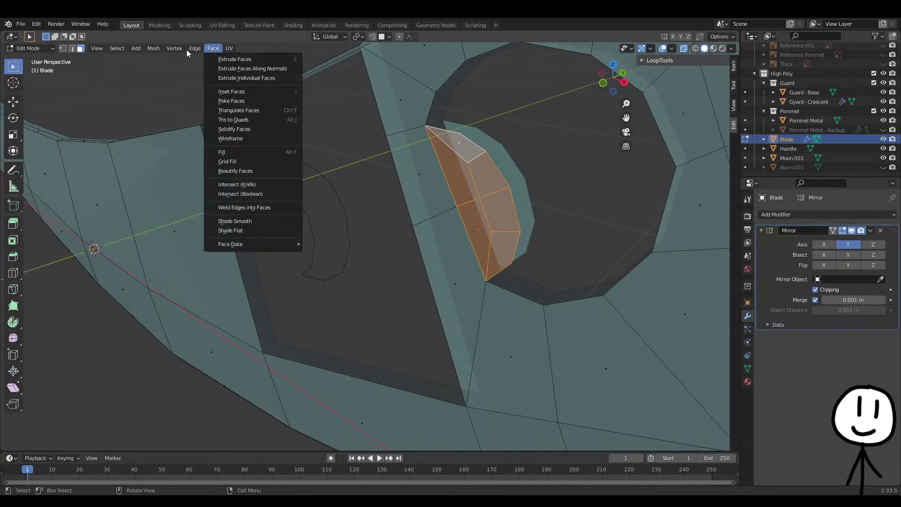
mouse_move(154, 48)
mouse_move(165, 200)
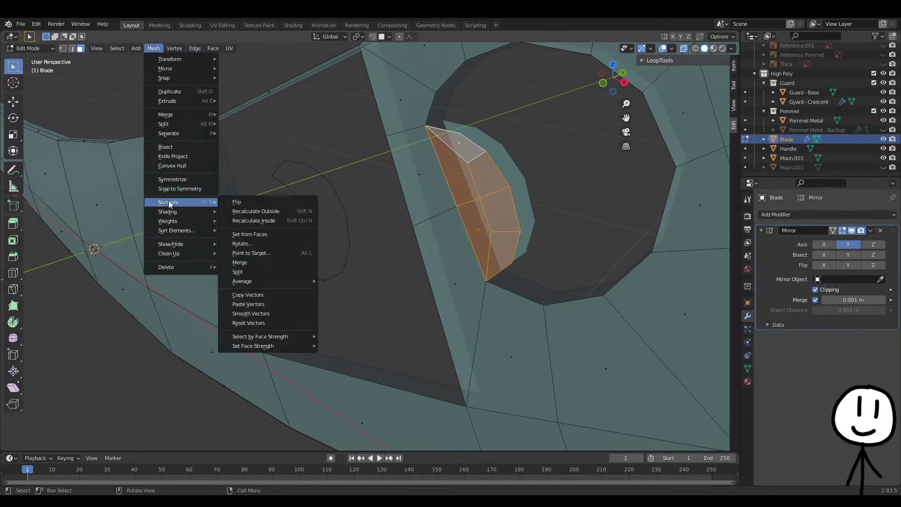
click(254, 202)
Leave the blade mesh and check its normals with the Face Orientation overlay, switching the overlay off again
key(Tab)
click(537, 200)
middle_drag(540, 199, 418, 195)
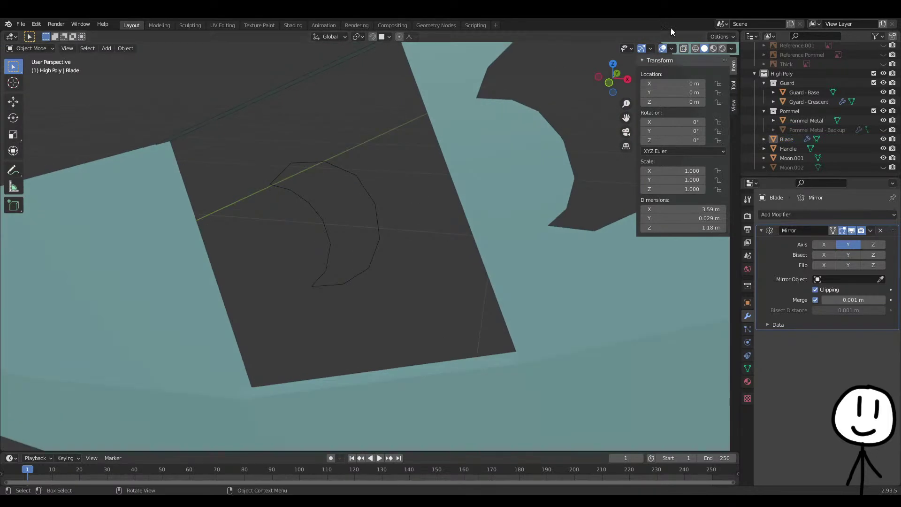
click(673, 48)
click(615, 220)
scroll(451, 205, down, 5)
middle_drag(450, 205, 544, 145)
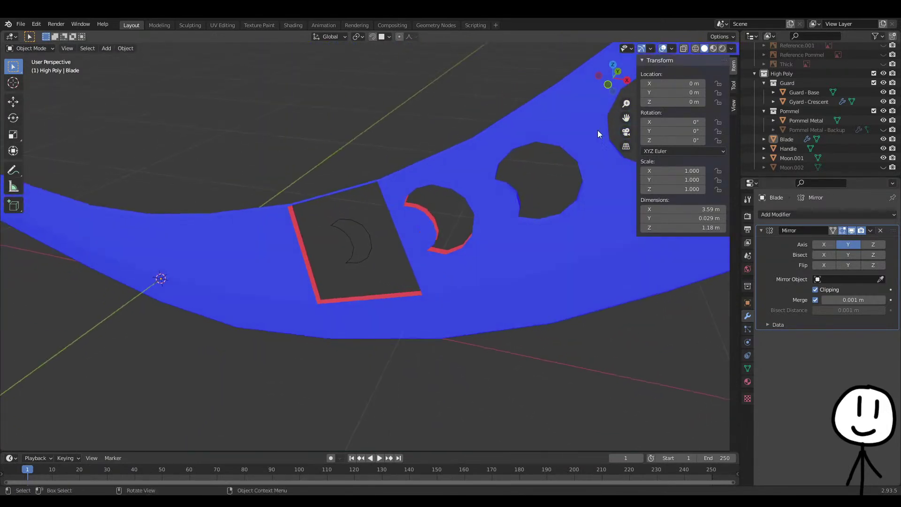
click(673, 46)
click(616, 224)
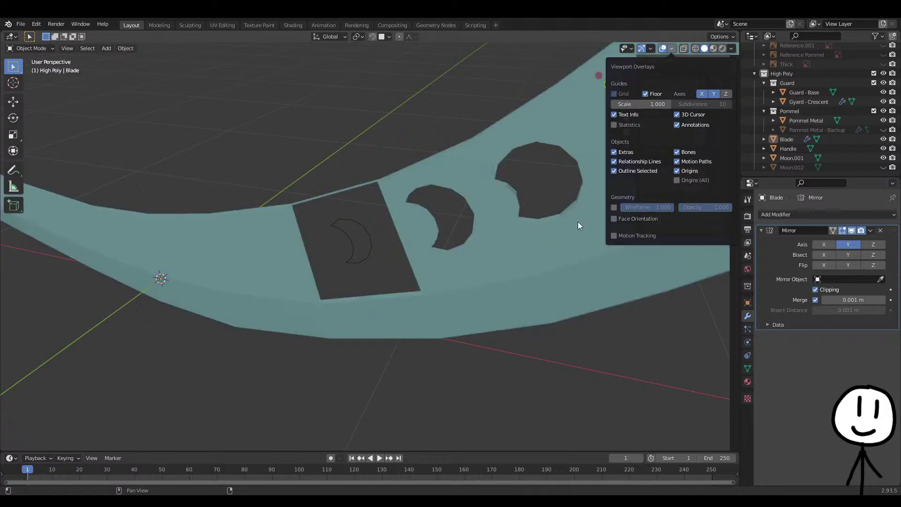
Join the Moon.001 outline into the Blade object
click(347, 228)
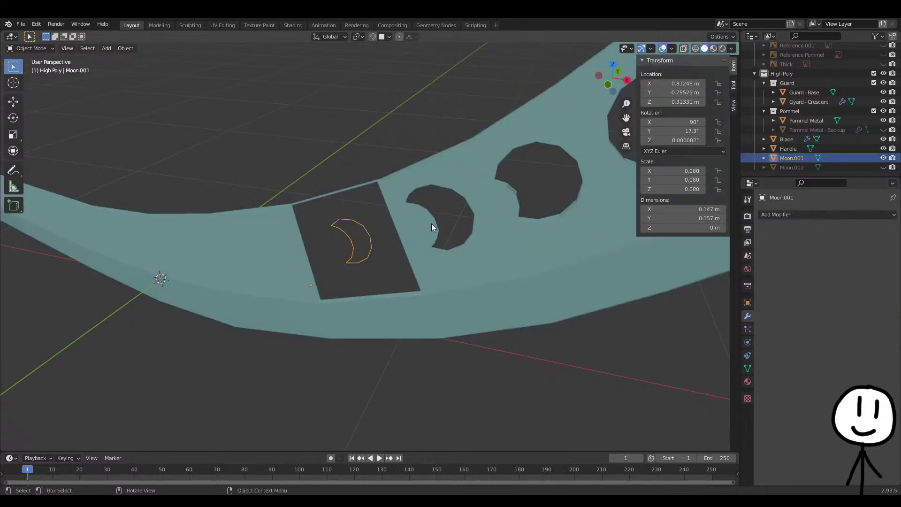
shift+click(564, 233)
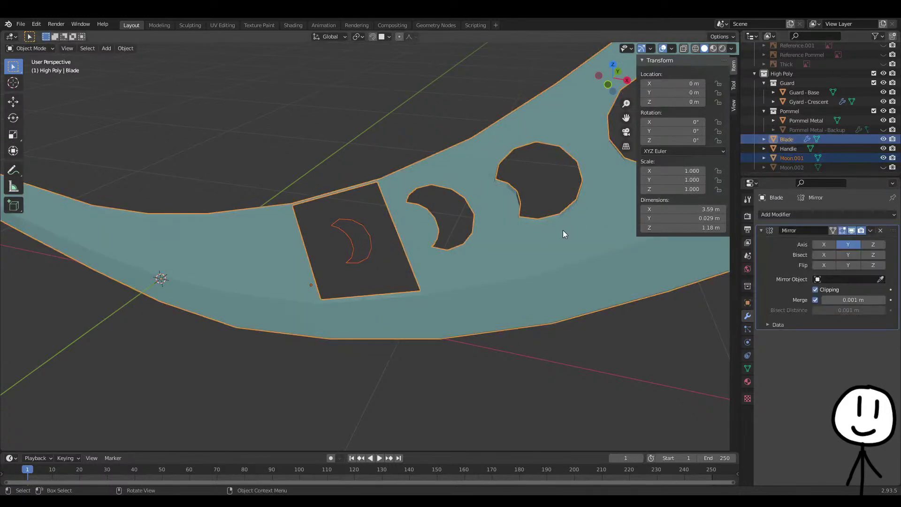
key(ctrl+j)
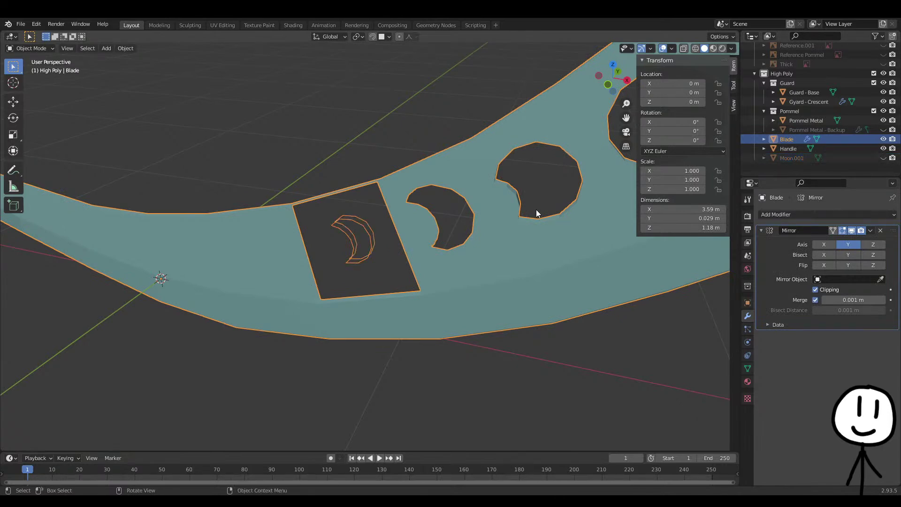
middle_drag(321, 229, 362, 239)
Edit the Blade mesh and fill faces between the moon outline's convex side and the opening edge beside the neighbouring crescent hole
key(Tab)
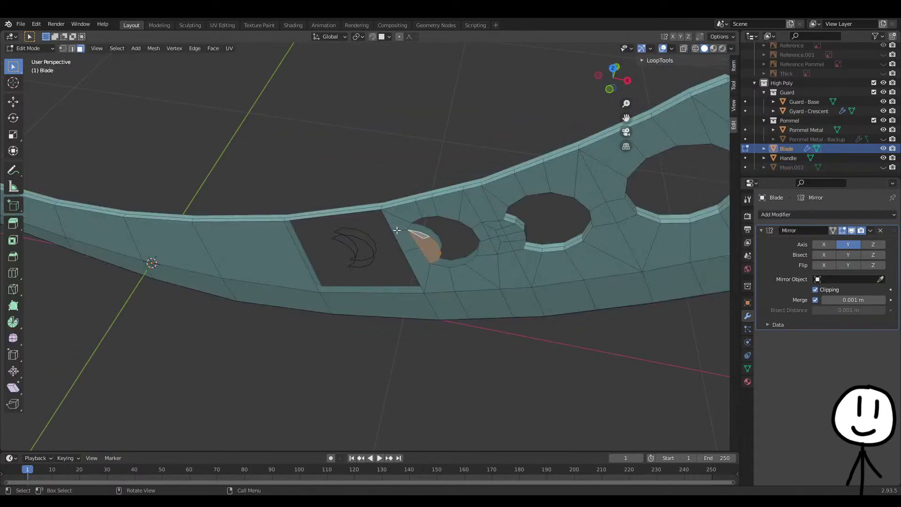
scroll(365, 238, up, 2)
scroll(345, 230, up, 4)
click(389, 220)
middle_drag(389, 220, 388, 198)
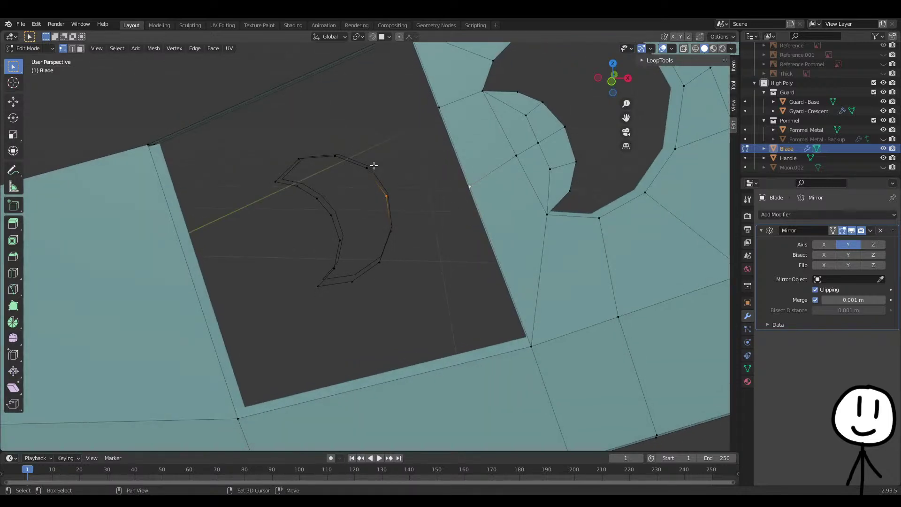
shift+click(438, 108)
key(f)
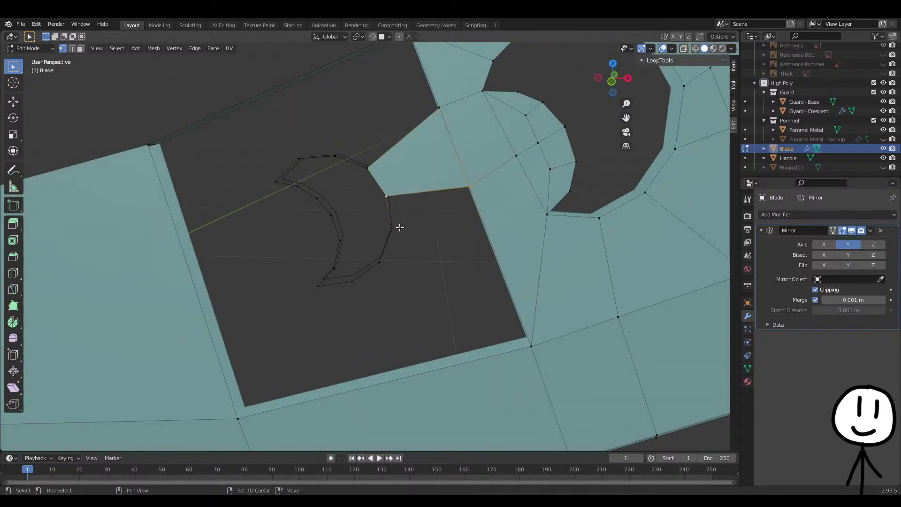
shift+click(533, 341)
key(f)
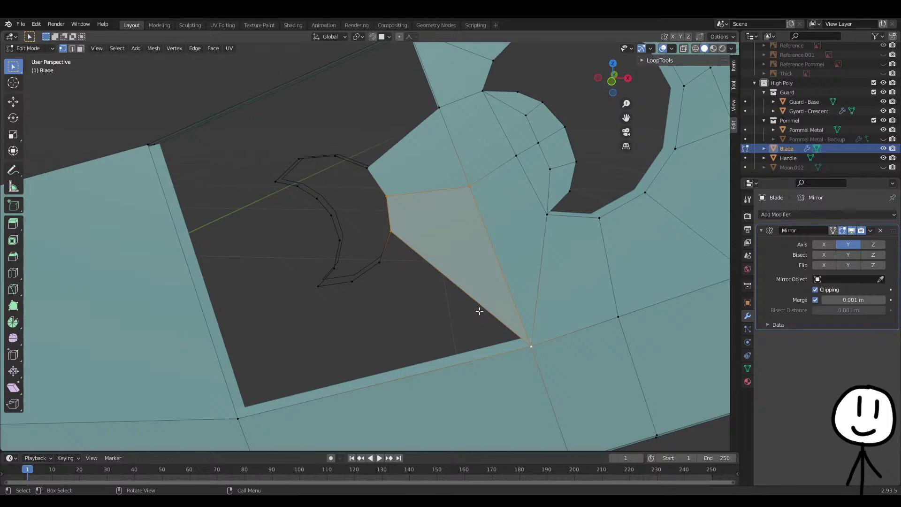
Fill a face between the upper part of the moon outline's convex side and the opening's nearby upper corner
click(381, 286)
middle_drag(385, 248, 359, 256)
shift+middle_drag(345, 191, 395, 225)
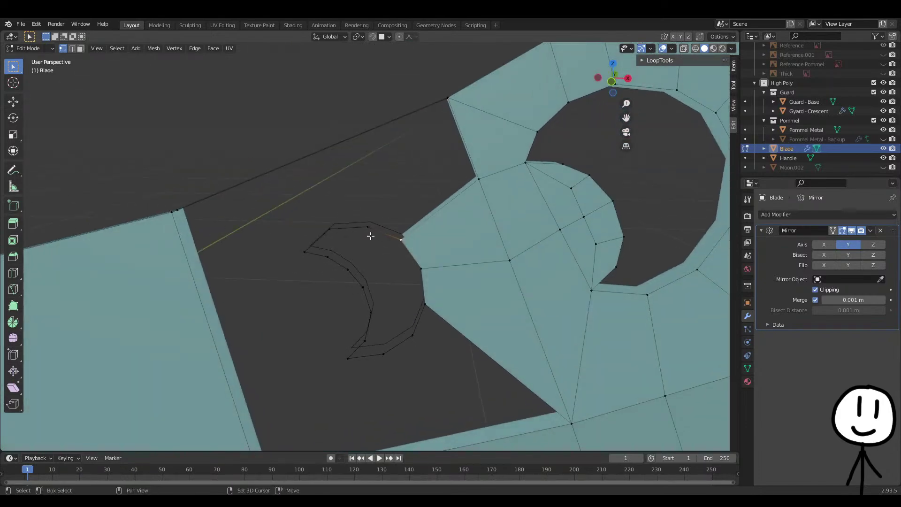
middle_drag(448, 129, 444, 86)
key(f)
shift+middle_drag(477, 285, 437, 195)
click(390, 197)
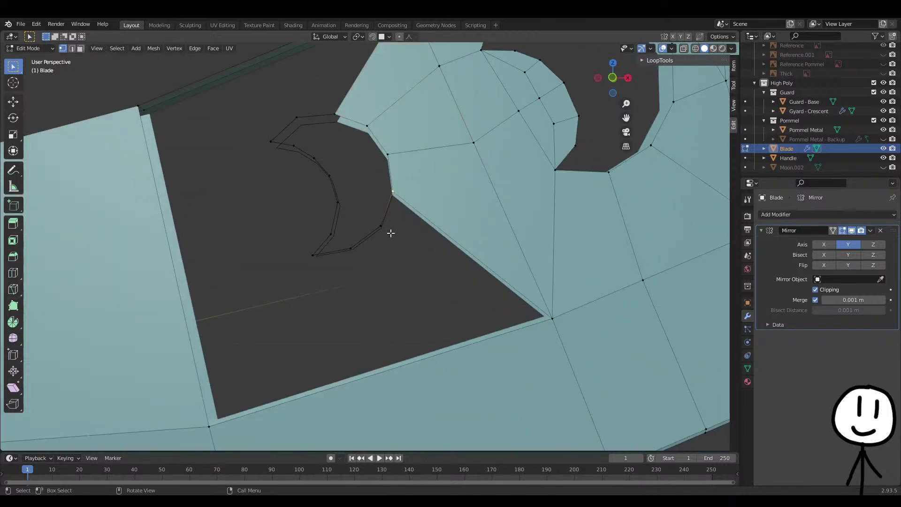
Add a loop cut across the blade strip below the opening and fill faces up to the outline's lower convex side
shift+middle_drag(368, 237, 367, 196)
scroll(415, 360, down, 2)
key(ctrl+r)
drag(381, 338, 467, 371)
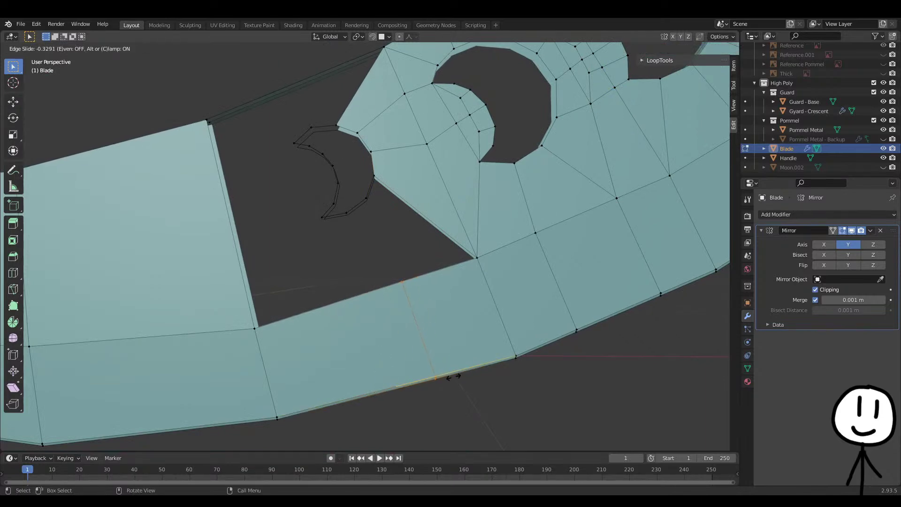
click(453, 376)
click(401, 282)
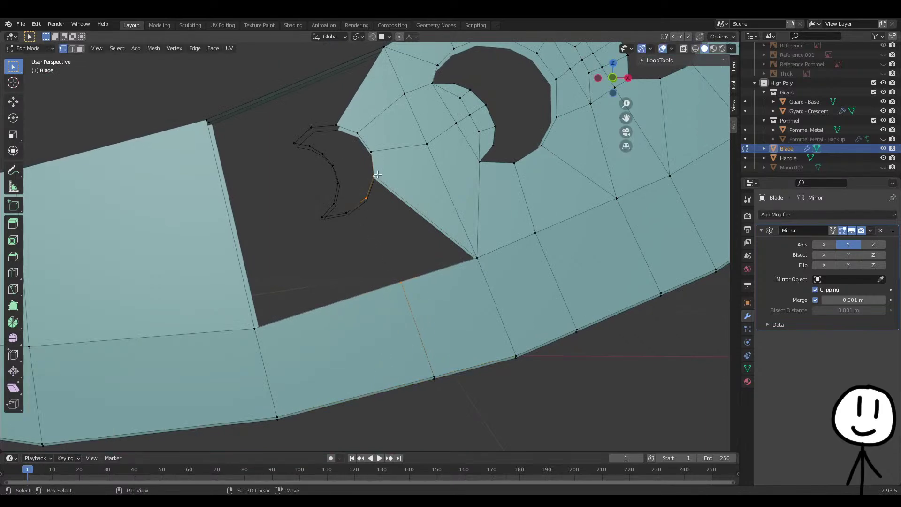
shift+click(476, 259)
key(f)
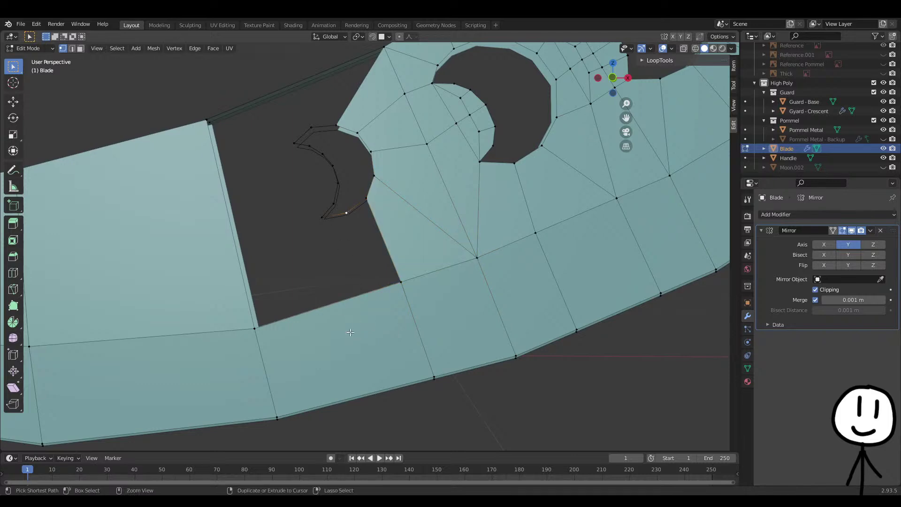
Add a second loop cut below the opening and fill the faces between it and the moon outline's lower tip
key(ctrl+r)
click(359, 390)
click(394, 384)
shift+click(355, 305)
key(f)
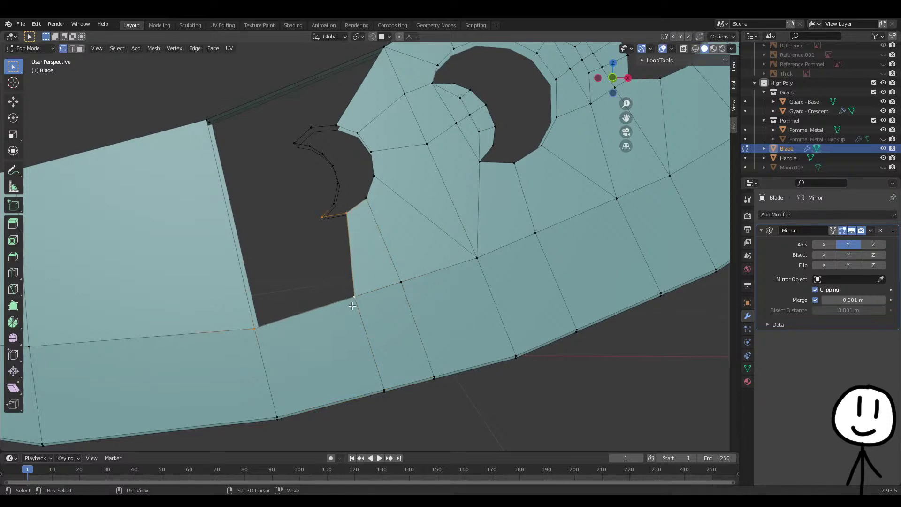
key(f)
Select the neighbouring crescent hole's rim loop and extrude it inward through the blade's thickness
shift+middle_drag(325, 154, 526, 198)
alt+click(527, 198)
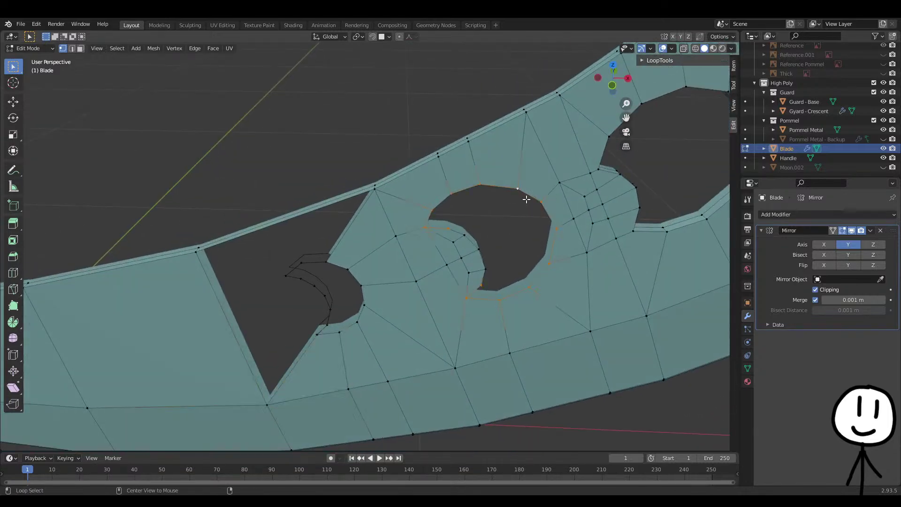
middle_drag(489, 262, 420, 244)
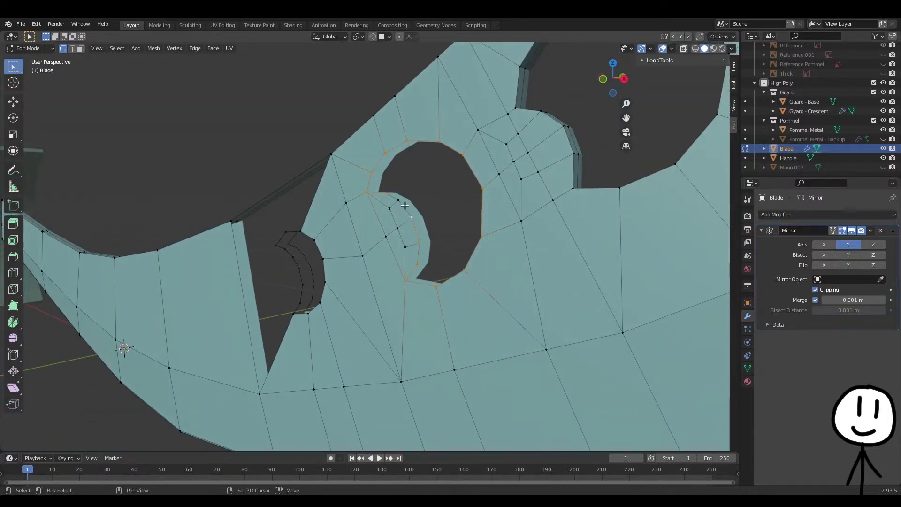
middle_drag(408, 212, 455, 332)
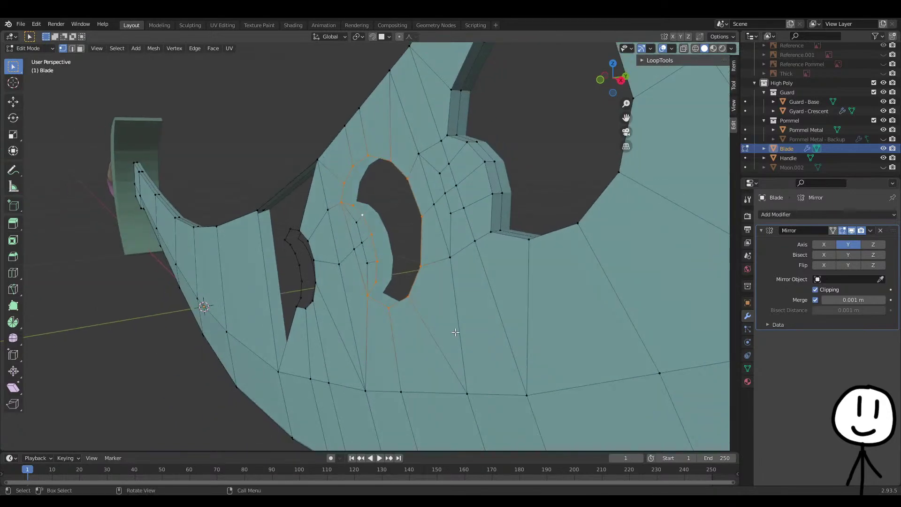
middle_drag(398, 295, 363, 279)
key(e)
click(446, 288)
key(Tab)
key(Tab)
Add a loop cut to the blade's edge strip above the opening and fill a face down to the moon outline
middle_drag(333, 241, 308, 247)
key(ctrl+r)
click(308, 248)
click(308, 249)
click(334, 292)
shift+click(346, 279)
shift+click(400, 209)
key(f)
Fill the remaining face between the moon outline's upper tip and the opening's upper corner on the handle side
middle_drag(350, 258, 354, 224)
click(338, 246)
shift+click(329, 259)
shift+click(226, 242)
shift+click(333, 204)
key(f)
Select the vertices along the moon's concave side from tip to tip and fill them with one face
middle_drag(352, 264, 355, 240)
click(334, 168)
shift+click(372, 265)
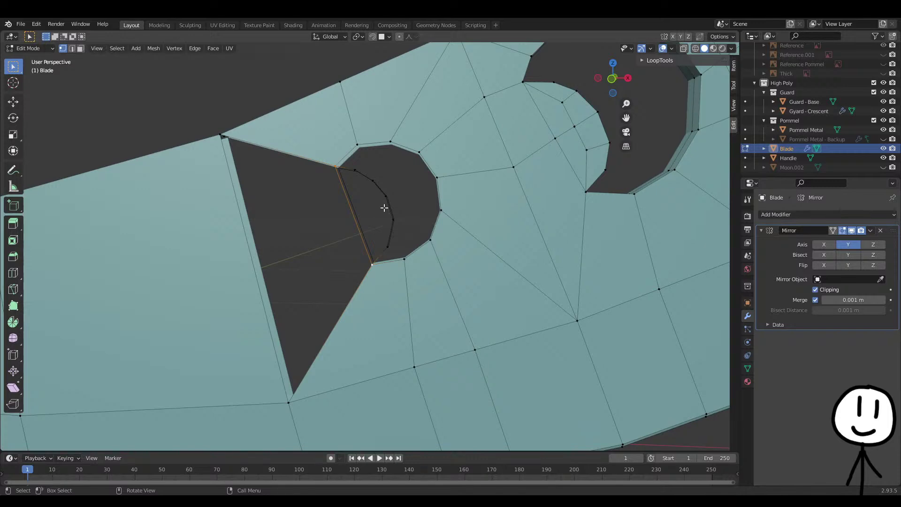
middle_drag(383, 204, 361, 198)
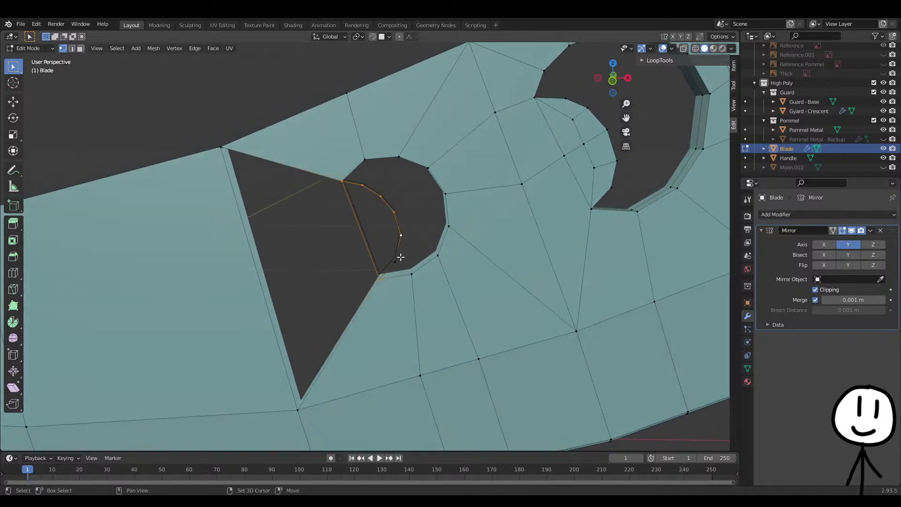
key(f)
Knife-cut an inner line through the new crescent face, connected to its curved rim and to the middle of its straight edge
scroll(374, 232, up, 1)
key(k)
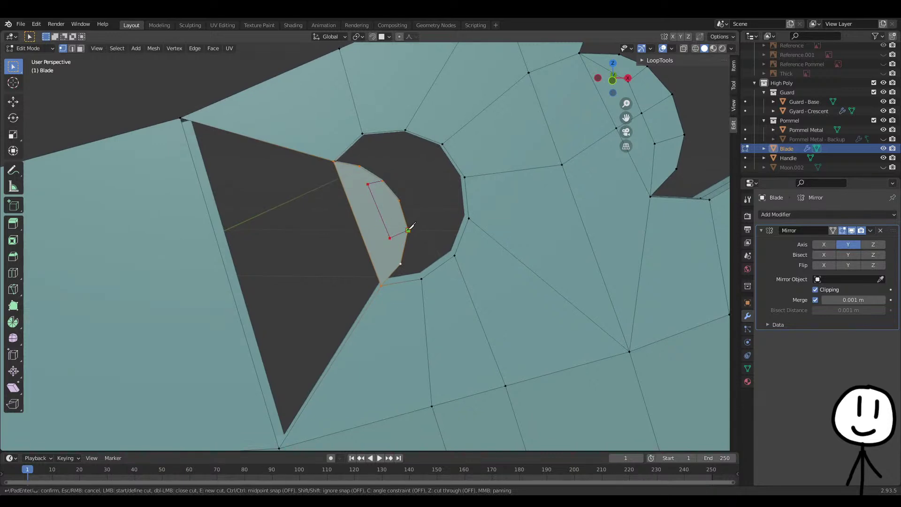
key(Return)
click(399, 199)
key(Return)
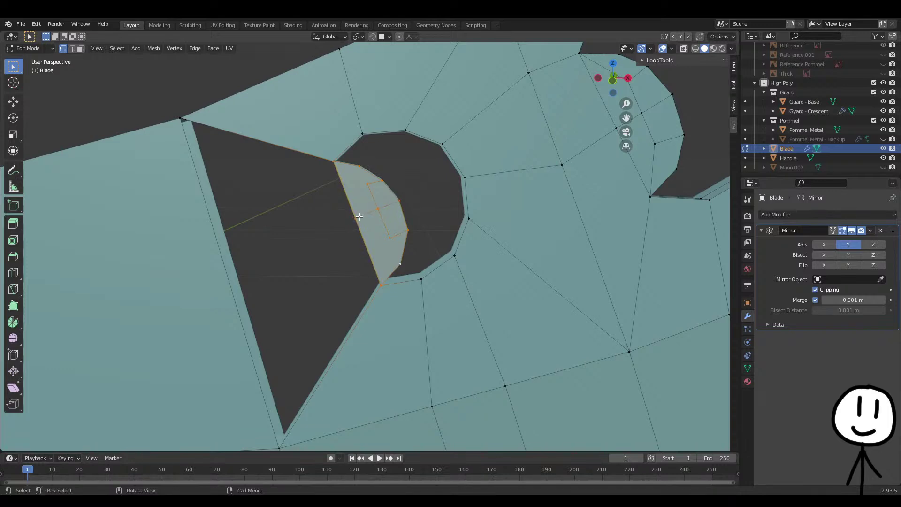
Knife-cut from both ends of the crescent face's inner line to the moon's lower and upper tips
scroll(398, 227, up, 3)
key(k)
click(389, 308)
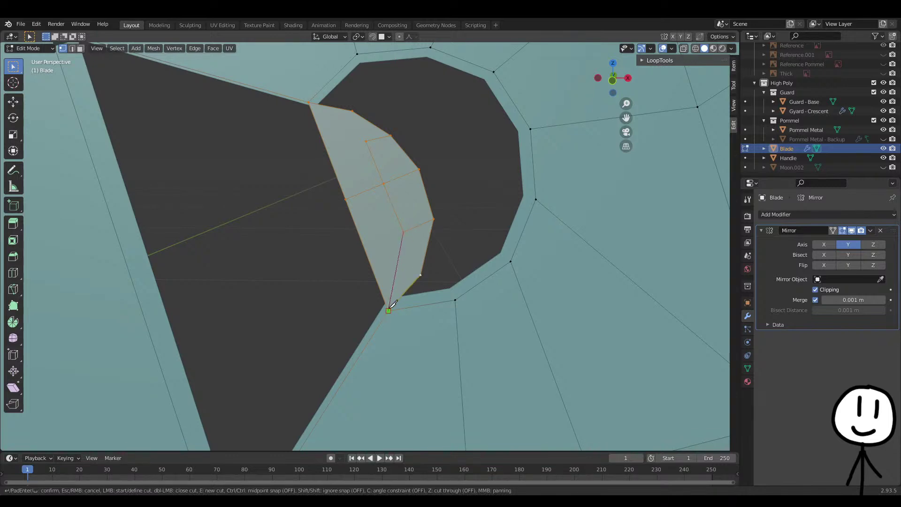
key(e)
click(360, 140)
click(308, 102)
key(Return)
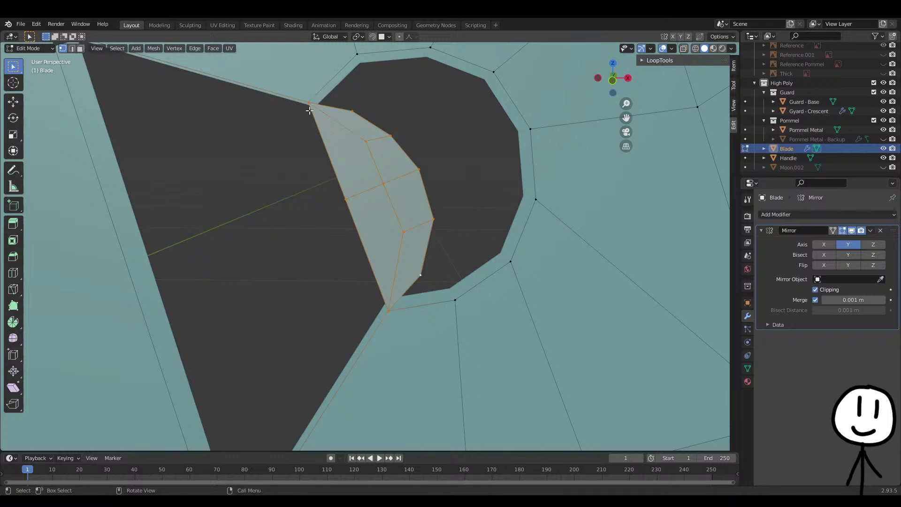
Subdivide the opening's handle-side edge and connect its midpoint to the middle of the crescent patch's straight edge
scroll(446, 181, down, 4)
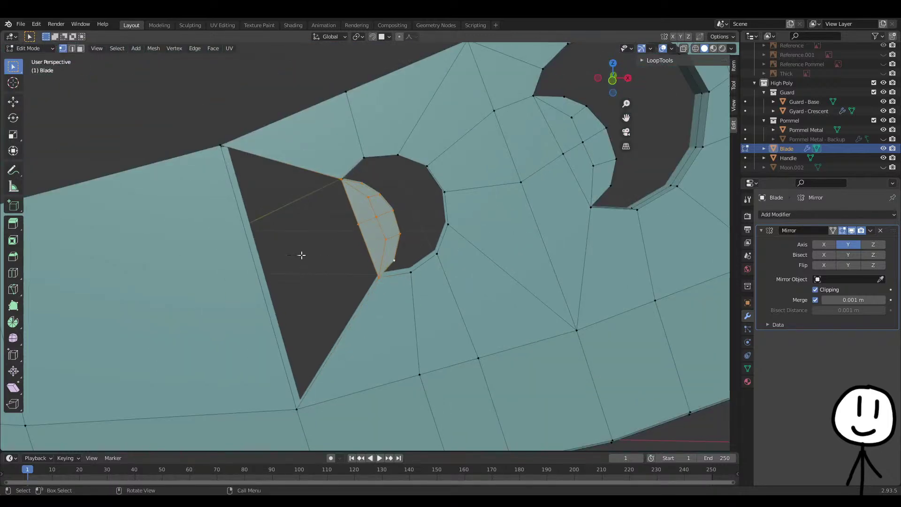
shift+middle_drag(332, 208, 396, 191)
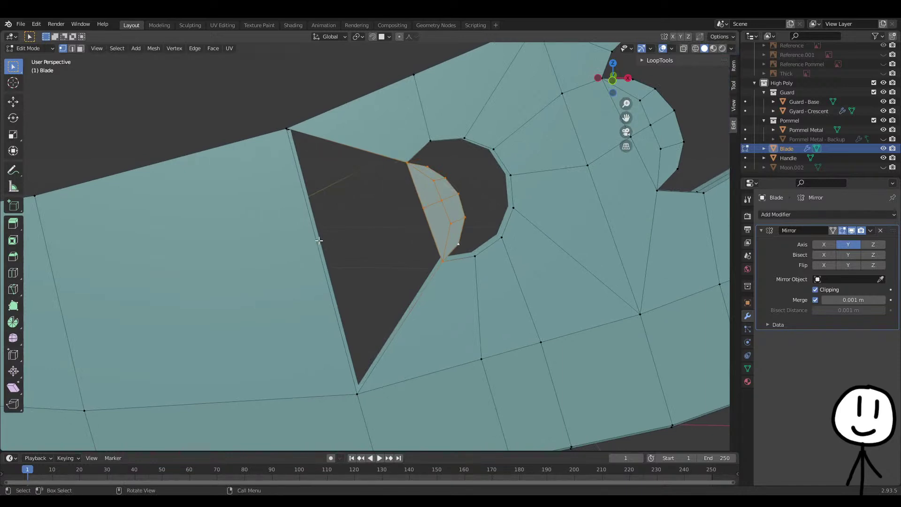
click(285, 129)
right_click(316, 267)
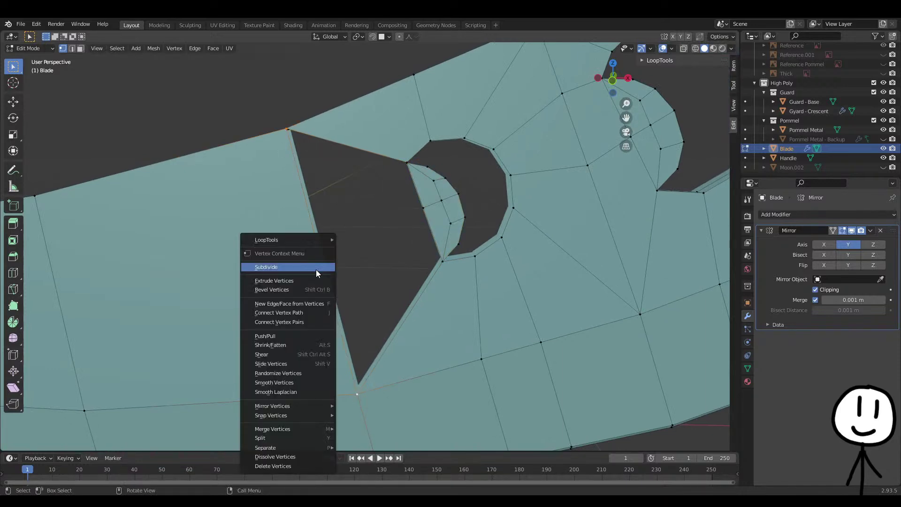
click(316, 268)
key(f)
Fill the two remaining gaps above and below the connecting edge between the crescent patch and the blade
click(399, 175)
shift+click(284, 135)
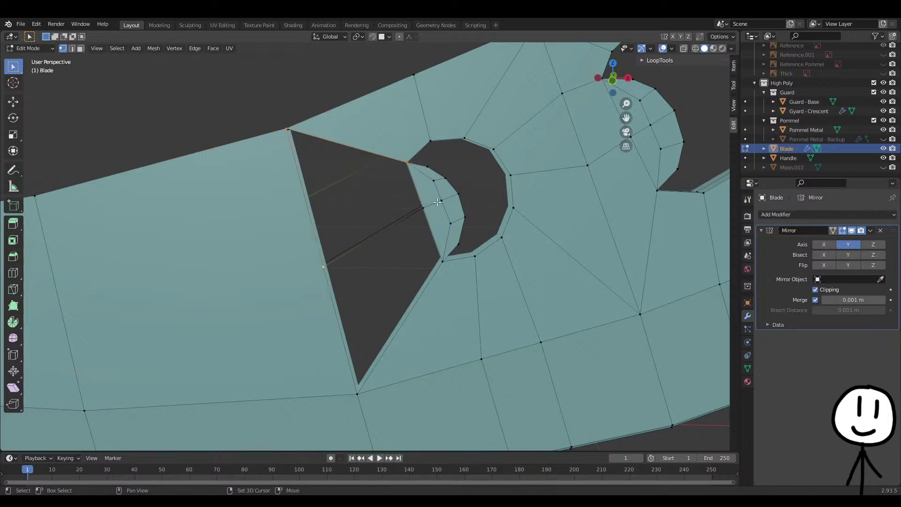
key(f)
middle_drag(403, 257, 321, 217)
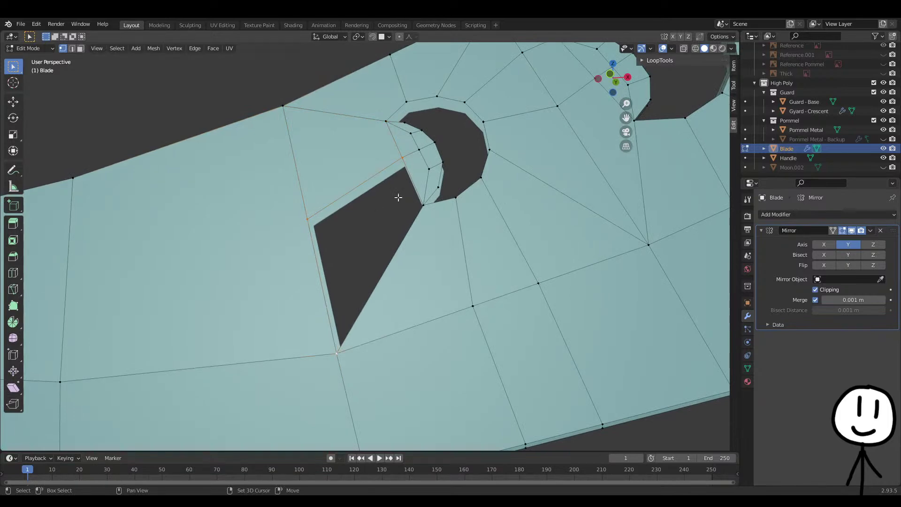
key(f)
Select the small moon hole's rim loop and extrude it about 0.06 m along Y to form the inner wall
middle_drag(395, 244, 384, 278)
scroll(398, 279, down, 4)
alt+click(392, 271)
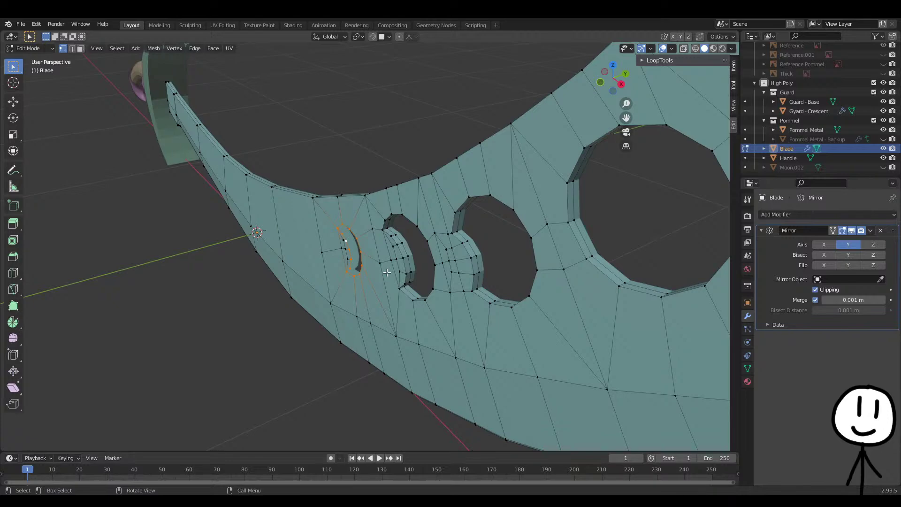
scroll(337, 274, up, 6)
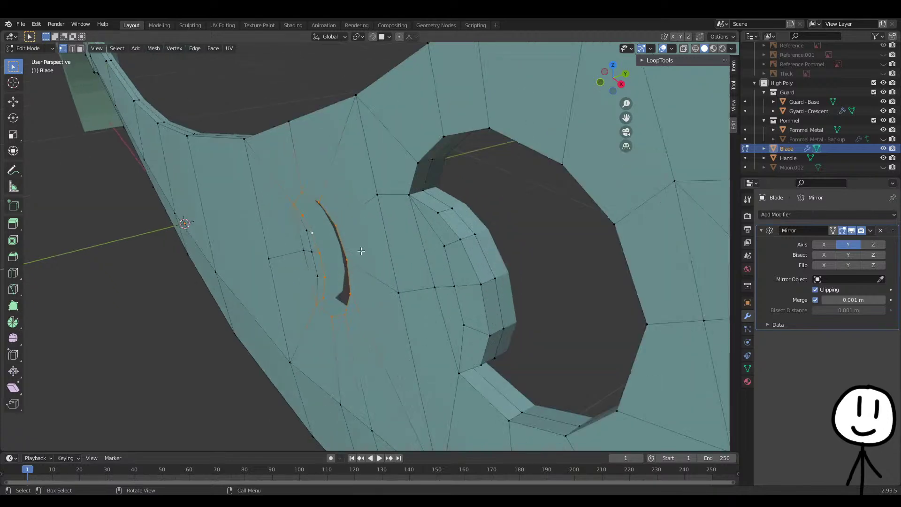
key(g)
key(y)
click(427, 225)
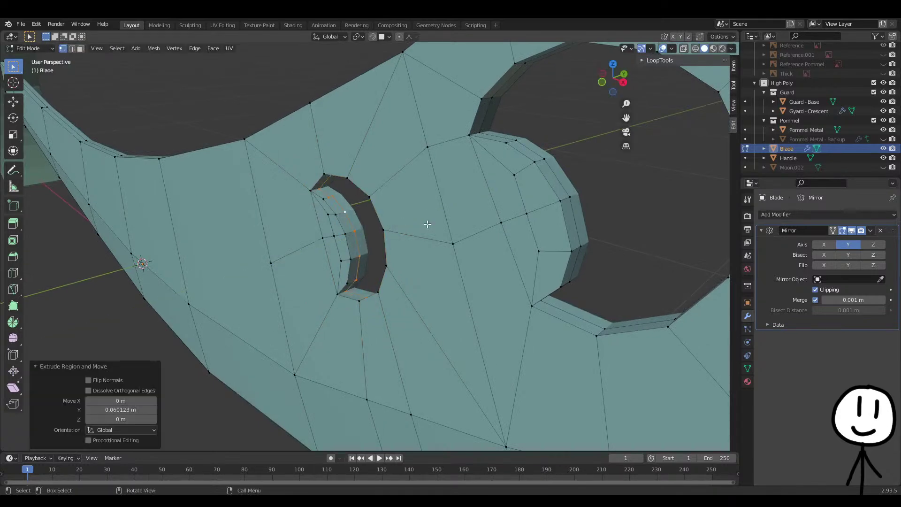
Leave the blade mesh and examine the finished moon holes up close and across the whole sword
click(276, 95)
middle_drag(289, 159, 301, 123)
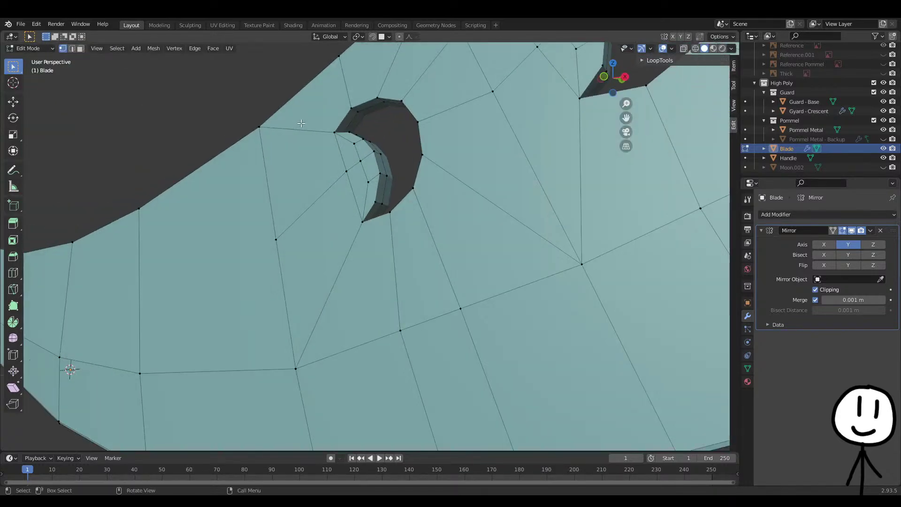
scroll(367, 198, down, 6)
key(Tab)
middle_drag(474, 282, 523, 367)
scroll(512, 357, down, 5)
click(502, 346)
middle_drag(441, 306, 364, 241)
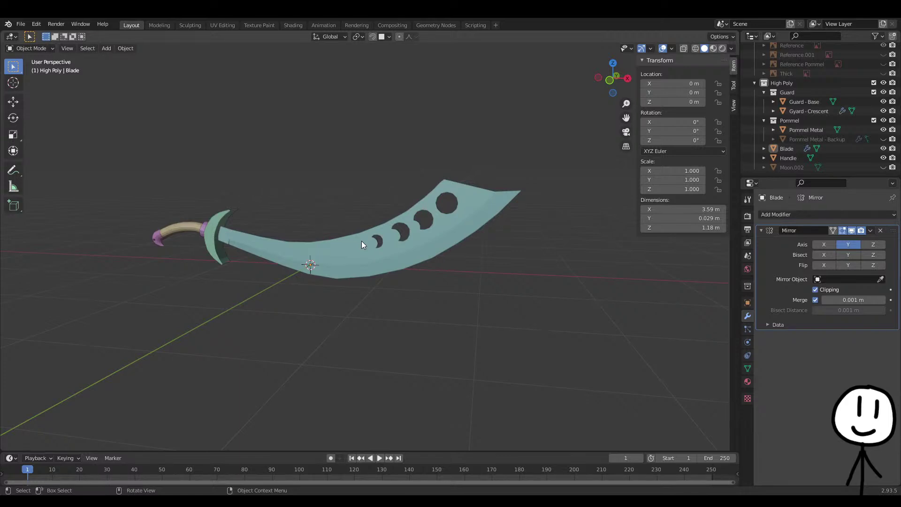
scroll(361, 242, up, 6)
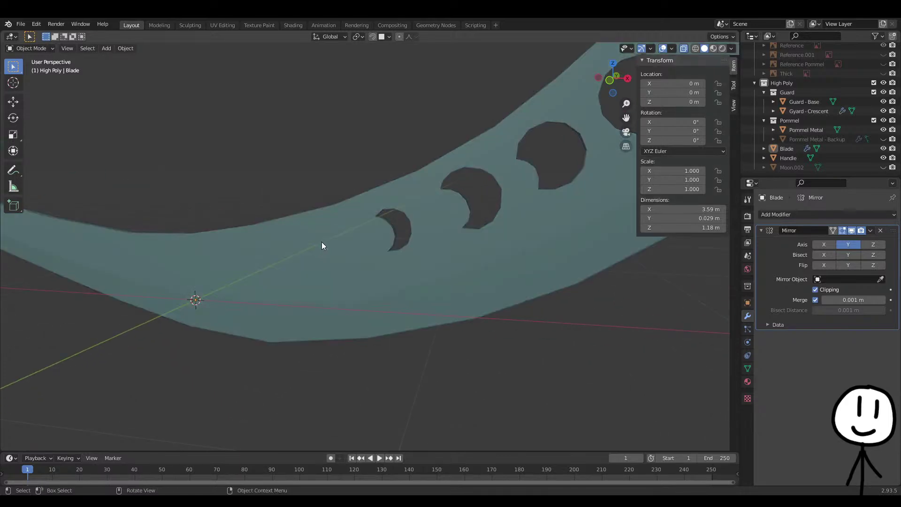
scroll(322, 244, down, 6)
scroll(797, 111, up, 3)
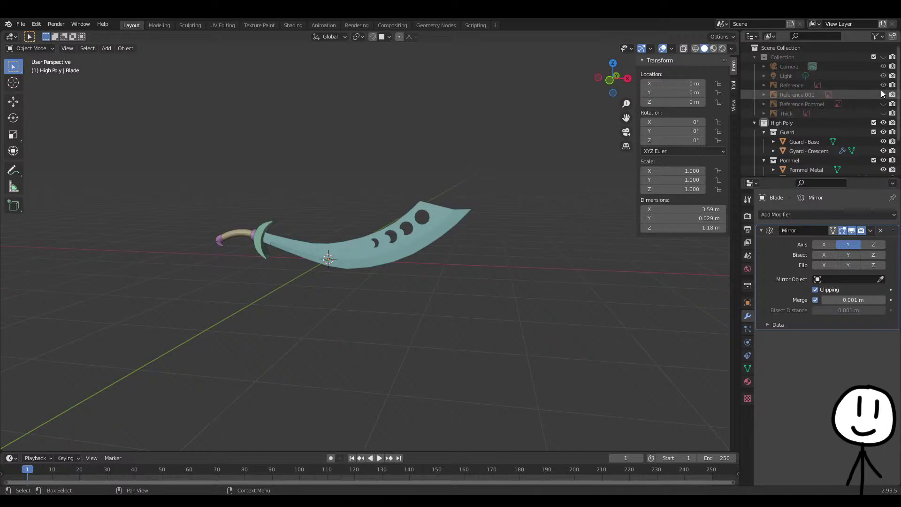
Show the reference collection and compare the blade's moon holes with the image in front view
click(883, 57)
middle_drag(377, 263, 350, 247)
scroll(368, 241, up, 5)
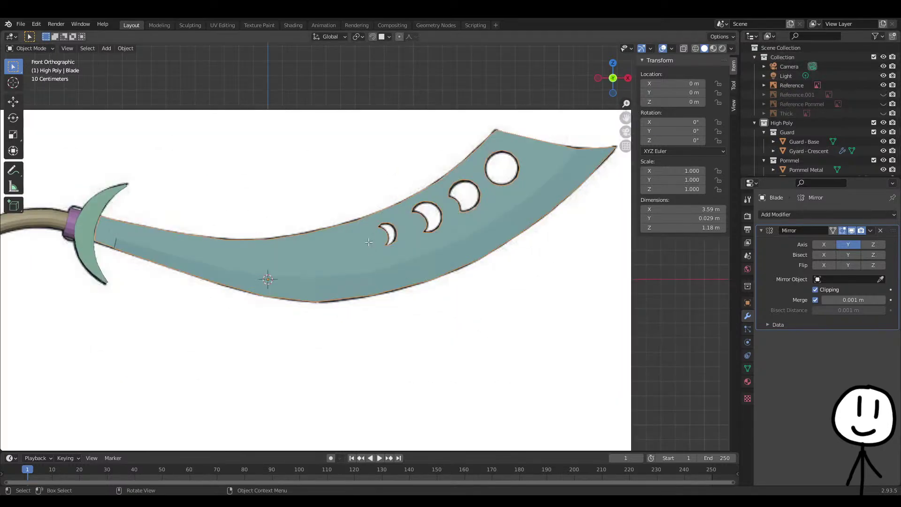
key(Tab)
scroll(368, 242, up, 3)
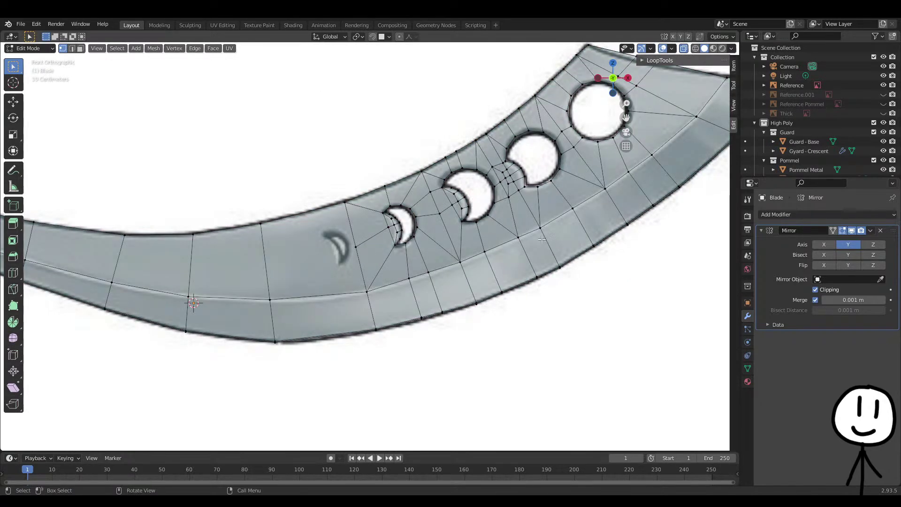
key(Tab)
Reveal the spare moon outline Moon.002 and move it over the smallest crescent in the reference image
scroll(792, 166, down, 2)
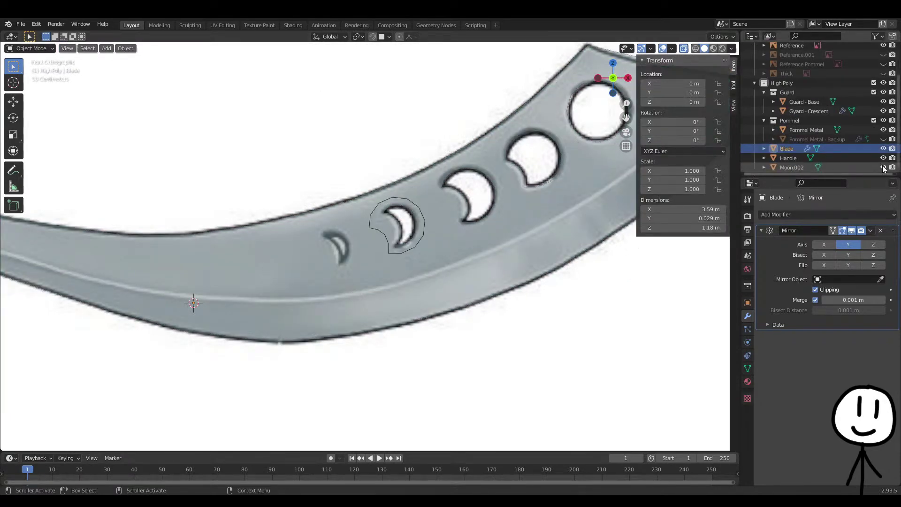
click(424, 212)
key(g)
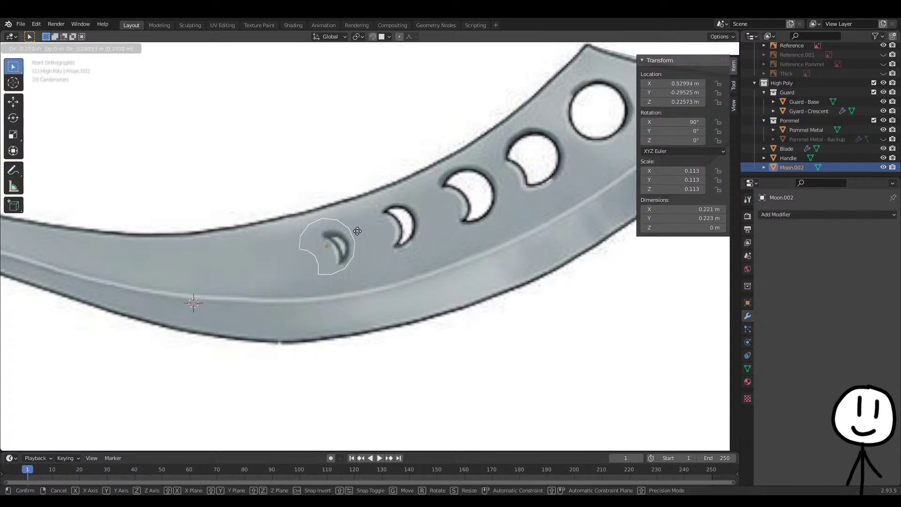
click(371, 228)
key(g)
click(350, 247)
scroll(384, 255, up, 5)
shift+middle_drag(381, 249, 460, 296)
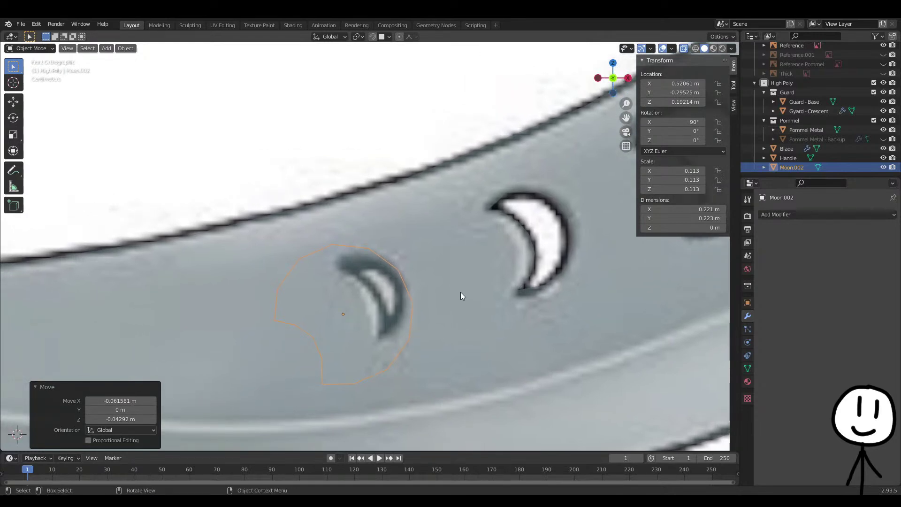
Shrink the moon outline to a scale of about 0.056 and position it on the smallest reference crescent
key(s)
click(443, 294)
key(g)
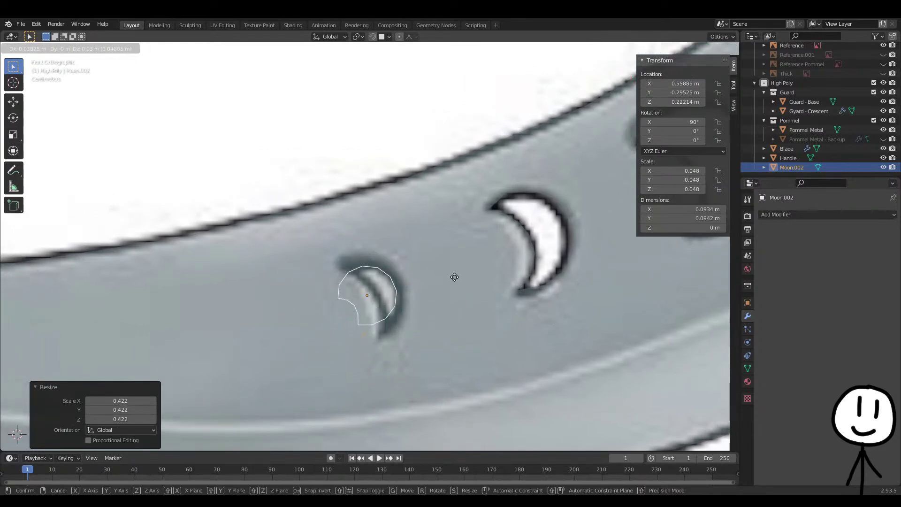
click(461, 278)
key(s)
click(471, 284)
key(g)
click(468, 283)
key(s)
click(475, 287)
key(g)
click(475, 289)
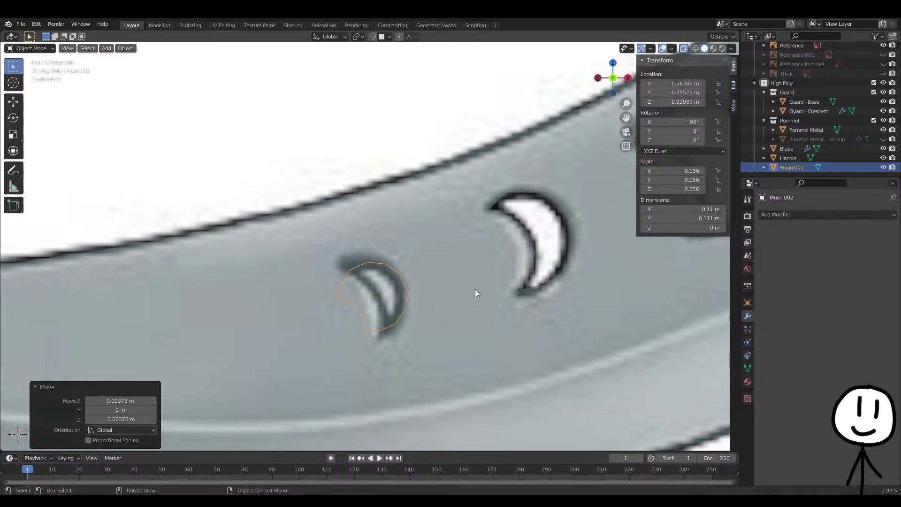
Enlarge the moon outline to a scale of about 0.062 and align its outer curve with the reference crescent
key(g)
click(471, 287)
key(s)
click(481, 294)
key(g)
click(483, 294)
Edit the moon outline's mesh and move its lower outer vertices onto the crescent's bottom tip
key(Tab)
scroll(395, 324, up, 3)
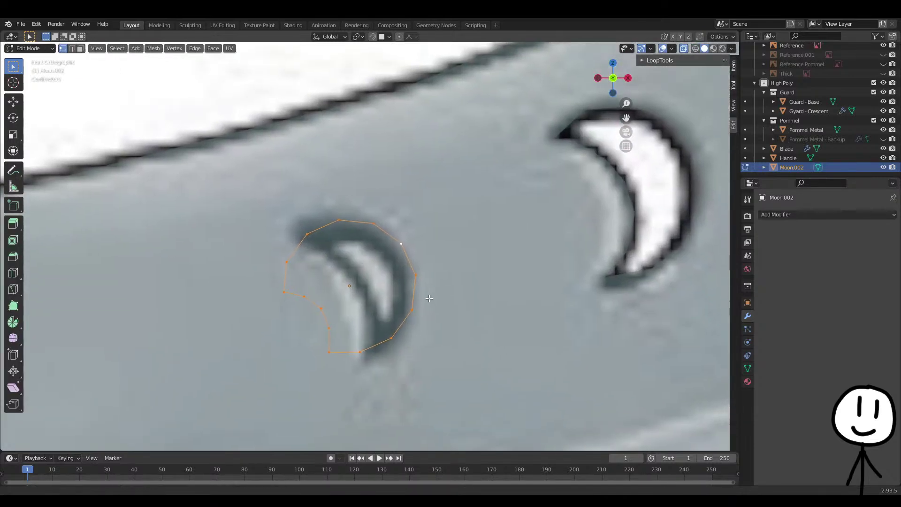
click(402, 339)
key(g)
click(413, 347)
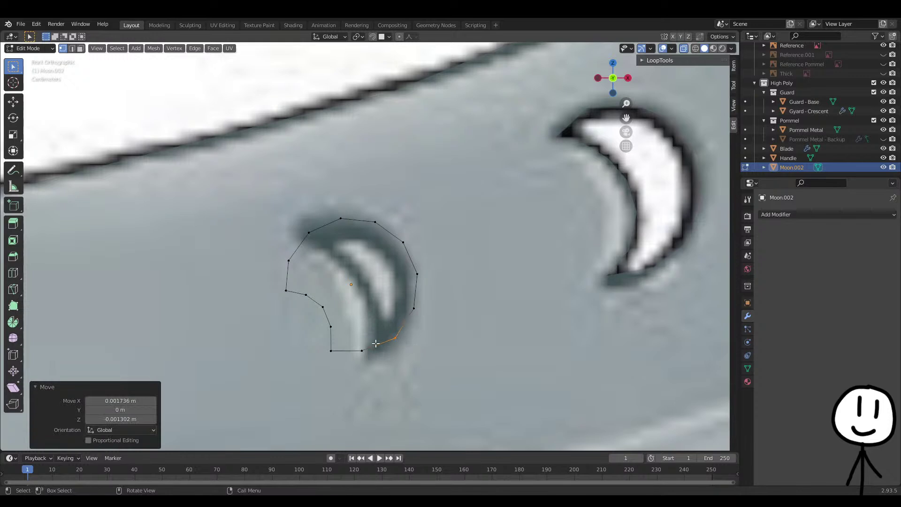
click(373, 356)
key(g)
click(383, 362)
Move three lower vertices of the outline's inner curve onto the crescent's inner edge
click(323, 308)
key(g)
click(381, 286)
click(313, 321)
key(g)
click(390, 308)
click(323, 349)
key(g)
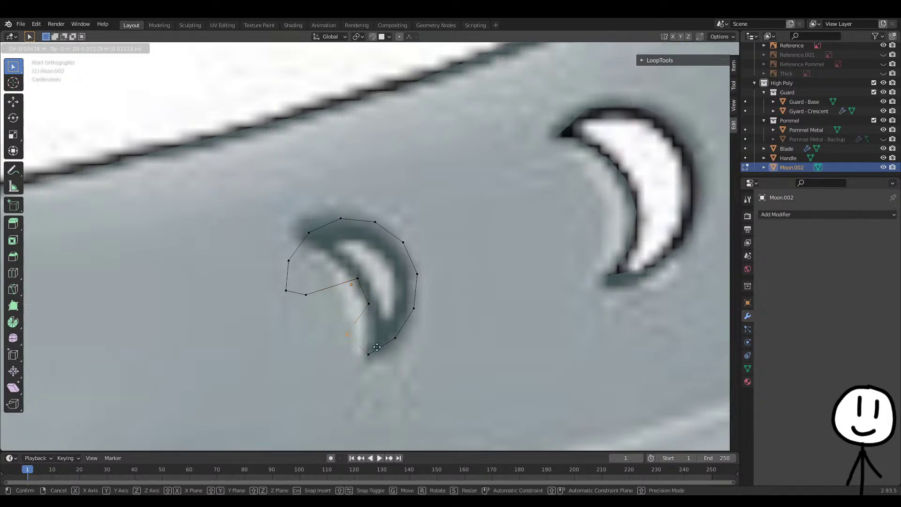
click(399, 346)
Move the remaining inner-curve vertices and the corner vertex up to the crescent's inner edge and upper tip
click(319, 300)
key(g)
click(348, 270)
click(315, 310)
key(g)
click(353, 272)
key(g)
click(310, 241)
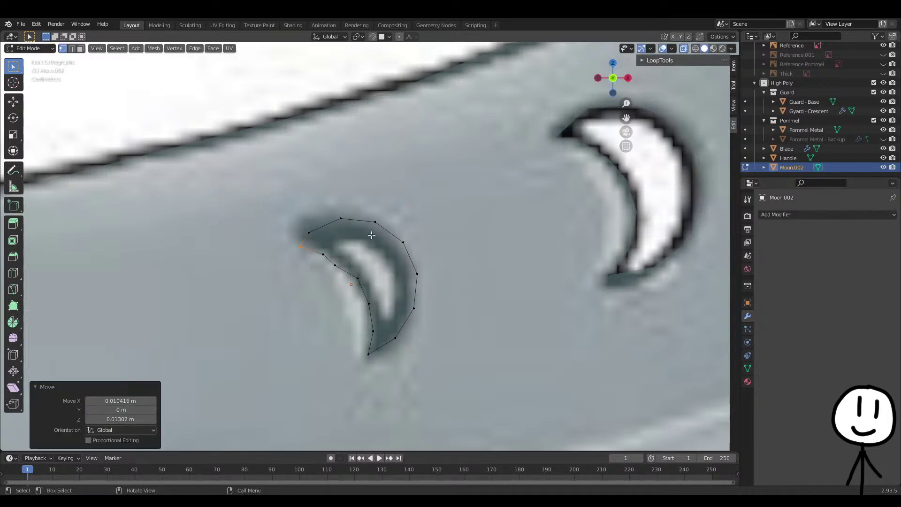
Shift the two top outer vertices along the crescent's upper edge
click(341, 218)
key(g)
click(370, 226)
click(309, 232)
key(g)
click(346, 226)
Adjust the upper tip vertex and the upper inner-curve vertices to follow the reference crescent
click(305, 250)
key(g)
click(307, 240)
click(329, 257)
key(g)
click(337, 254)
click(335, 265)
key(g)
click(350, 270)
click(301, 237)
key(g)
click(304, 244)
Adjust the lower inner-curve vertices and the bottom tip vertex to match the reference crescent
click(356, 276)
key(g)
click(370, 289)
click(376, 308)
key(g)
click(377, 310)
click(372, 338)
key(g)
click(373, 338)
click(371, 354)
key(g)
click(375, 353)
Even out the crescent's inner curve by nudging its vertices one by one from the bottom upward
click(378, 335)
key(g)
click(380, 336)
click(368, 308)
key(g)
click(371, 314)
click(363, 286)
key(g)
click(365, 288)
click(344, 262)
key(g)
click(344, 265)
click(330, 254)
key(g)
click(329, 254)
Reposition the upper tip vertex and the neighbouring top vertices of the crescent outline
click(303, 243)
key(g)
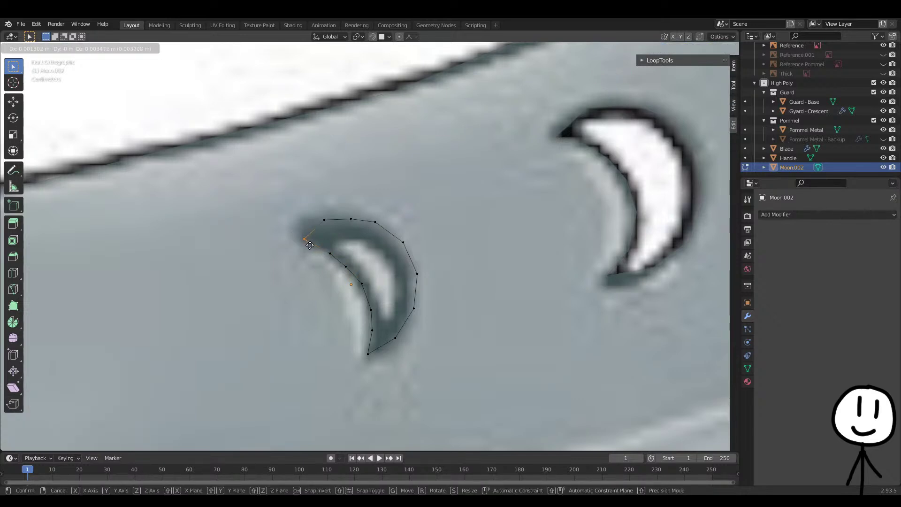
click(309, 247)
click(324, 220)
key(g)
click(339, 239)
click(308, 247)
key(g)
click(318, 250)
click(336, 229)
key(g)
click(327, 227)
click(360, 224)
key(g)
click(353, 225)
Fine-tune the spacing of the crescent's top outer vertices and its upper tip
click(322, 229)
key(g)
click(322, 226)
key(g)
click(320, 218)
click(311, 243)
key(g)
click(313, 246)
click(342, 221)
key(g)
click(361, 223)
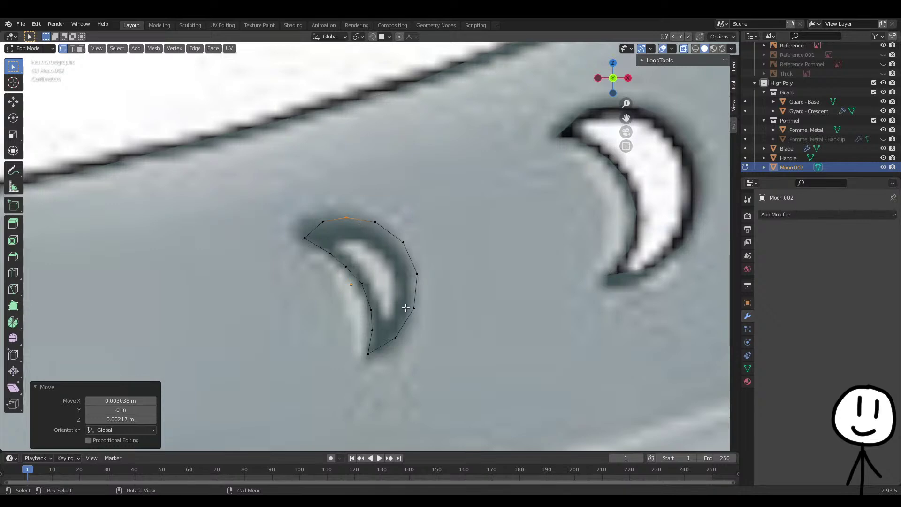
Add a Shrinkwrap modifier to the moon outline with Blade as target and Project as the wrap method
key(Tab)
scroll(396, 313, down, 6)
middle_drag(384, 300, 399, 314)
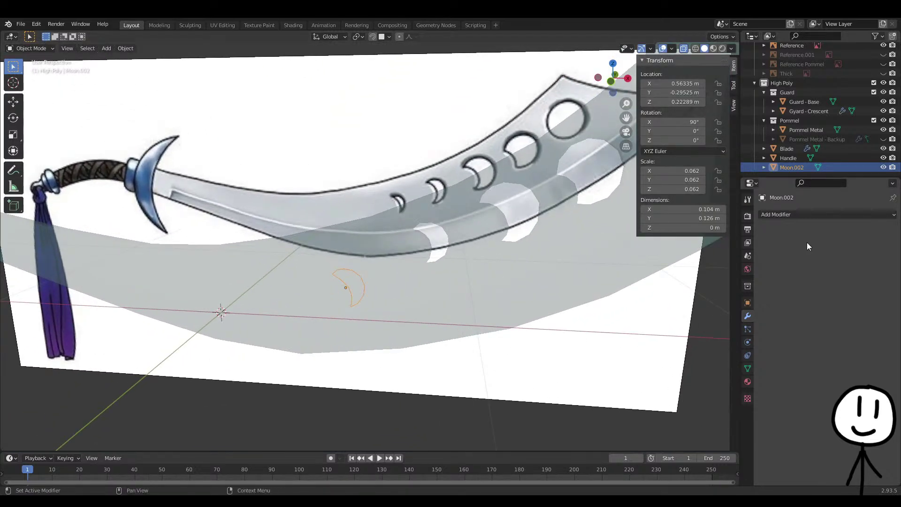
click(793, 214)
click(817, 323)
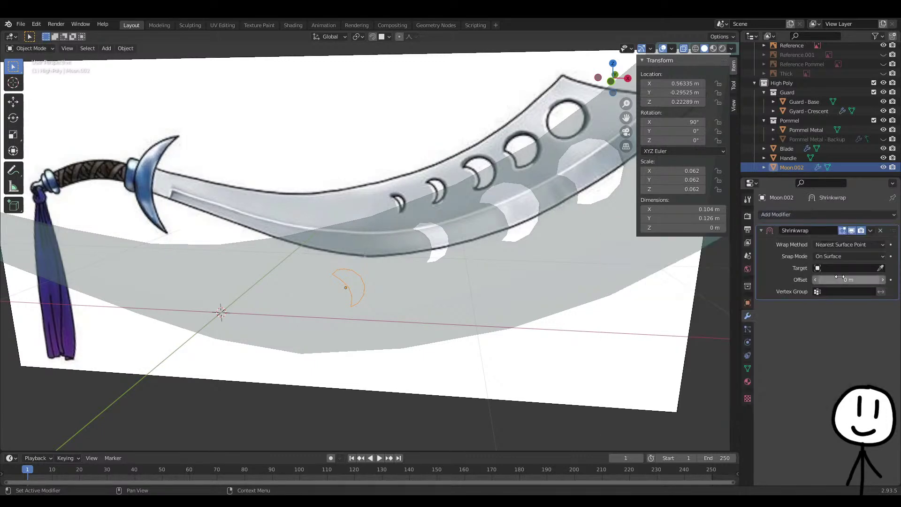
click(880, 268)
click(798, 148)
click(851, 244)
click(835, 257)
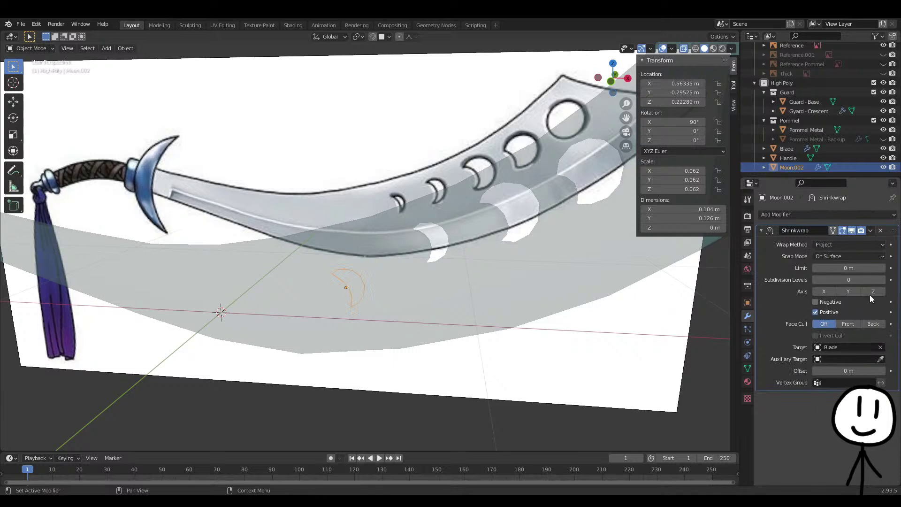
Delete the blade face behind the smallest moon outline, leaving an opening for the crescent, and leave the mesh
key(Tab)
middle_drag(469, 287, 497, 291)
key(Tab)
click(429, 286)
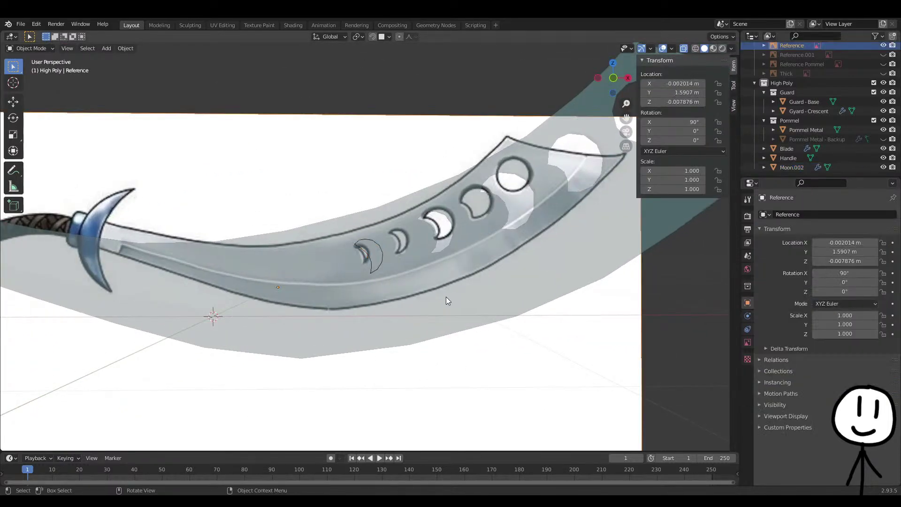
scroll(454, 296, up, 2)
middle_drag(423, 308, 422, 290)
key(Tab)
click(369, 290)
key(x)
click(381, 294)
key(alt+z)
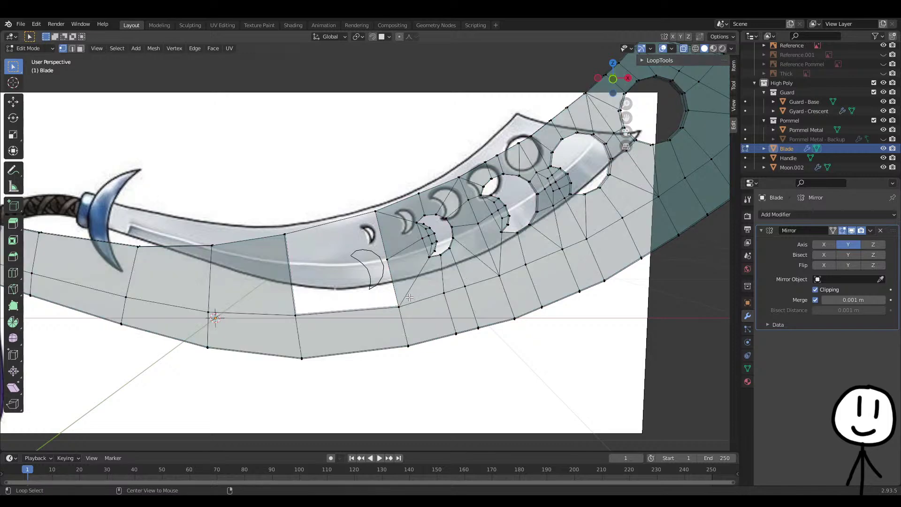
key(alt+z)
key(Tab)
Try to join the moon outline Moon.002 to the Blade object and inspect it up close
click(380, 268)
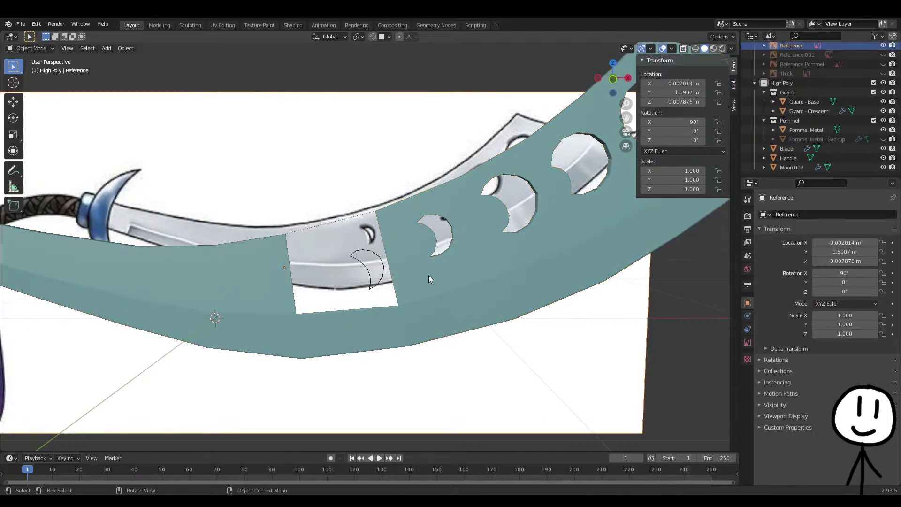
ctrl+click(791, 149)
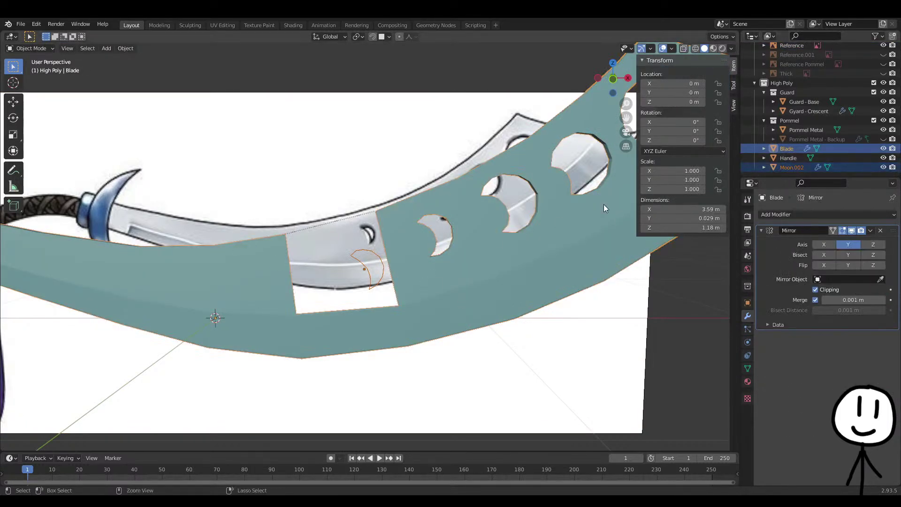
key(ctrl+j)
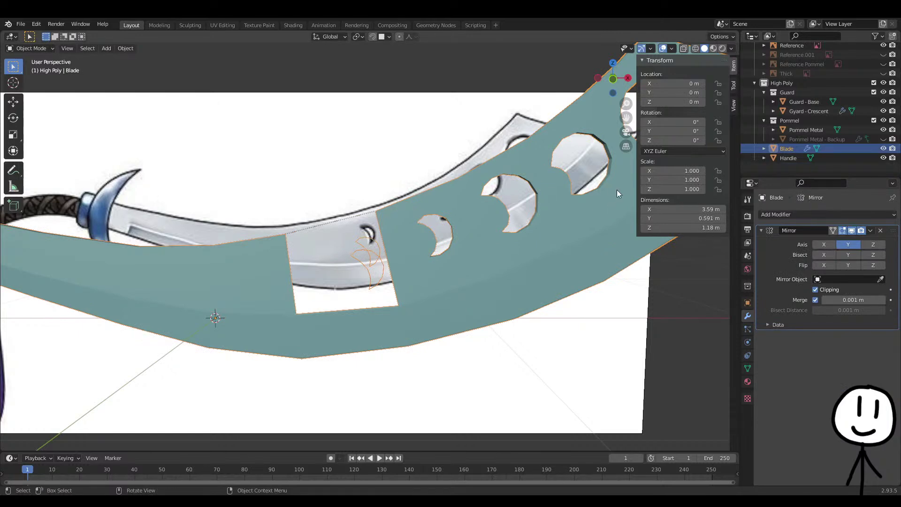
scroll(393, 268, up, 4)
middle_drag(393, 268, 341, 258)
Undo the join of the moon outline with the blade and the selections made for it
key(ctrl+z)
key(ctrl+z)
key(ctrl+z)
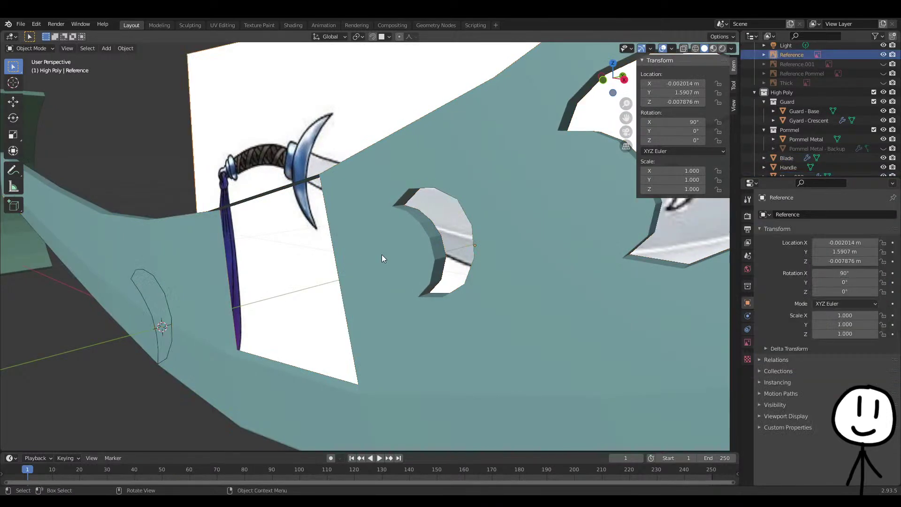
Try to apply the modifier on moon outline Moon.002 and join the outline to the Blade object
scroll(776, 157, down, 1)
click(818, 167)
click(871, 230)
click(846, 243)
ctrl+click(786, 148)
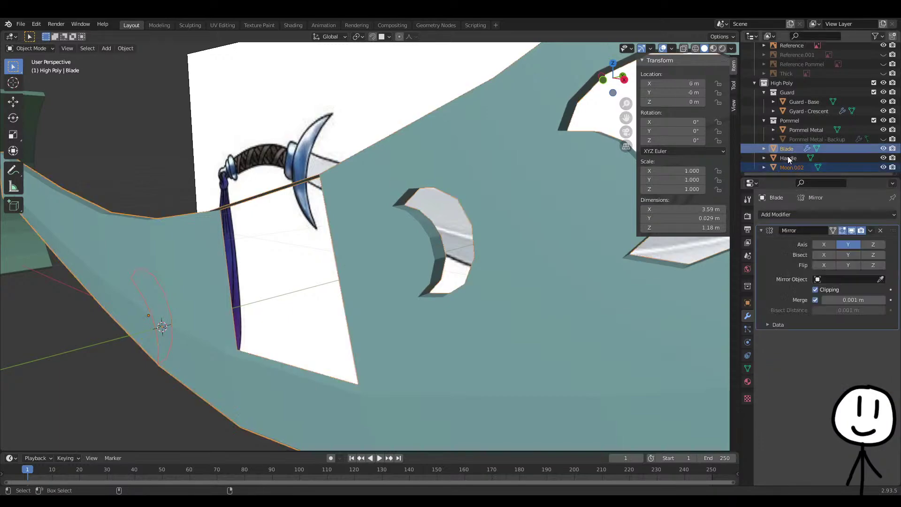
key(ctrl+j)
middle_drag(346, 279, 382, 286)
Undo the join and the face deletion, restoring the blade face behind the smallest moon outline
key(ctrl+z)
key(ctrl+z)
click(382, 286)
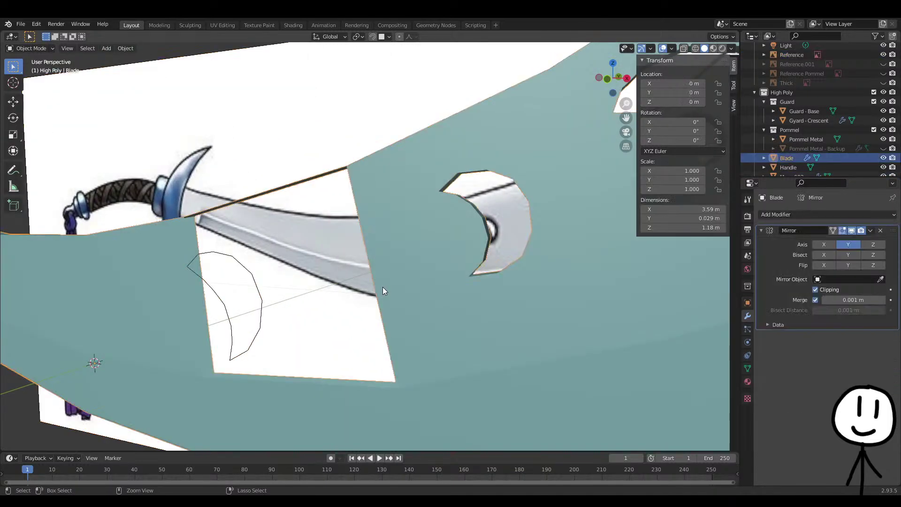
key(Tab)
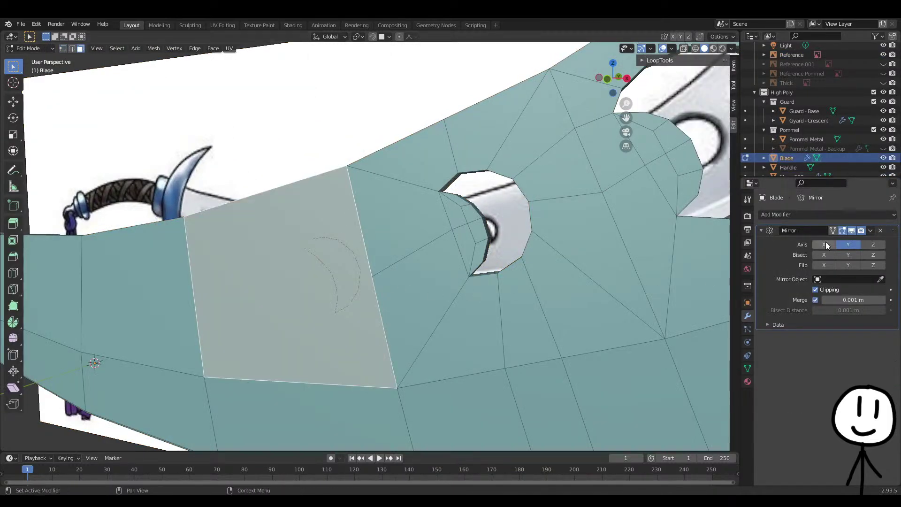
Apply the Shrinkwrap modifier on Moon.002 while the blade face is in place, and join the outline to the Blade object
scroll(791, 168, down, 1)
click(791, 168)
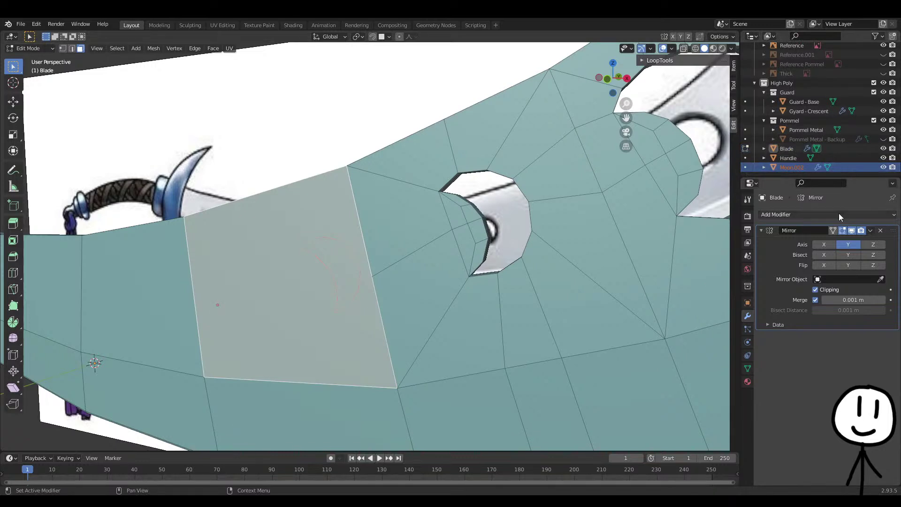
key(Tab)
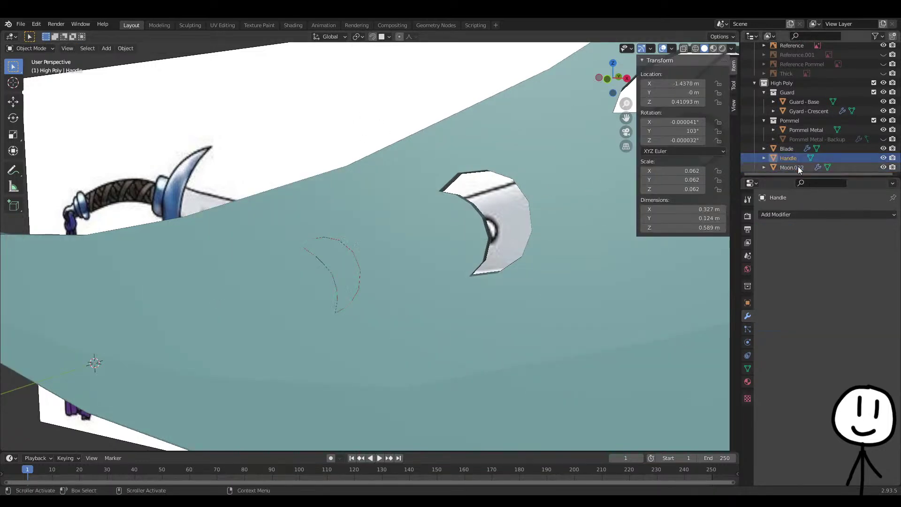
click(870, 230)
click(839, 241)
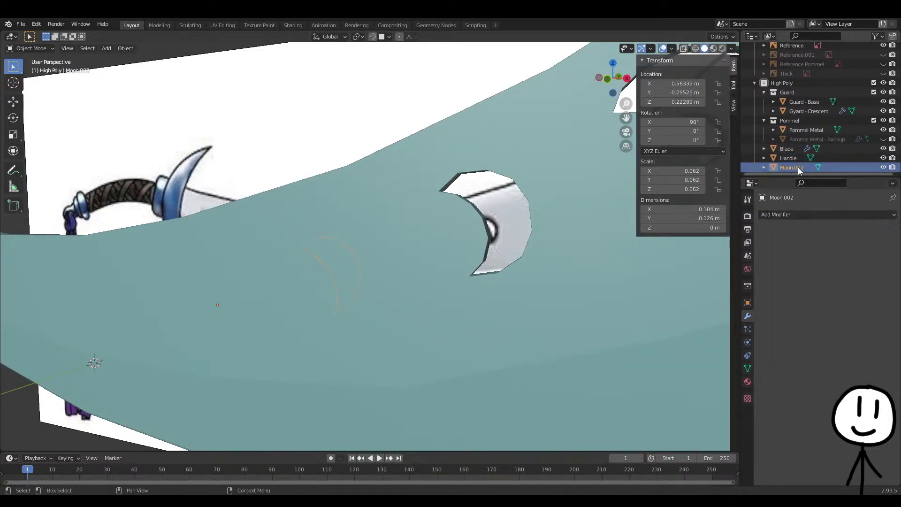
ctrl+click(792, 149)
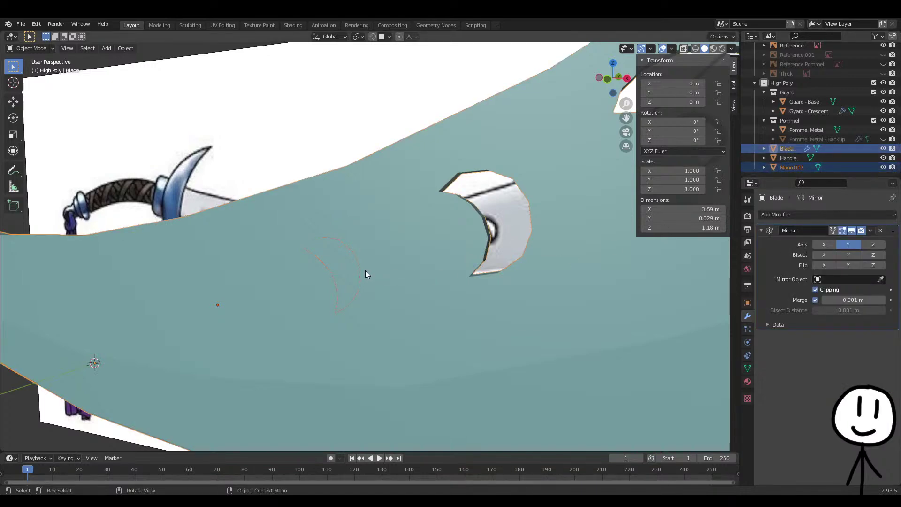
key(ctrl+j)
Delete the blade face behind the joined smallest moon outline
key(Tab)
key(x)
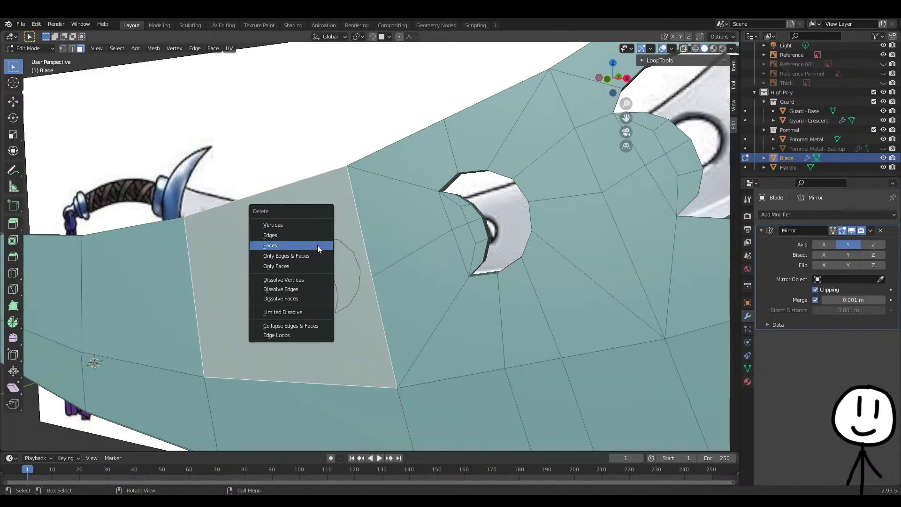
click(297, 249)
Fill a quad between the smallest crescent's outer curve, the neighbouring mid-edge blade vertex and the opening's lower corner nearest the next moon
key(1)
scroll(423, 243, up, 4)
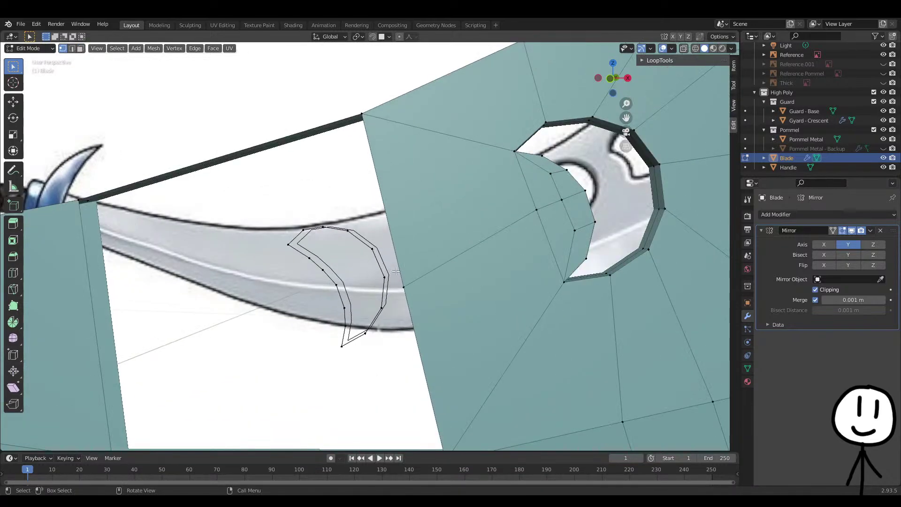
scroll(422, 243, down, 2)
key(KP_1)
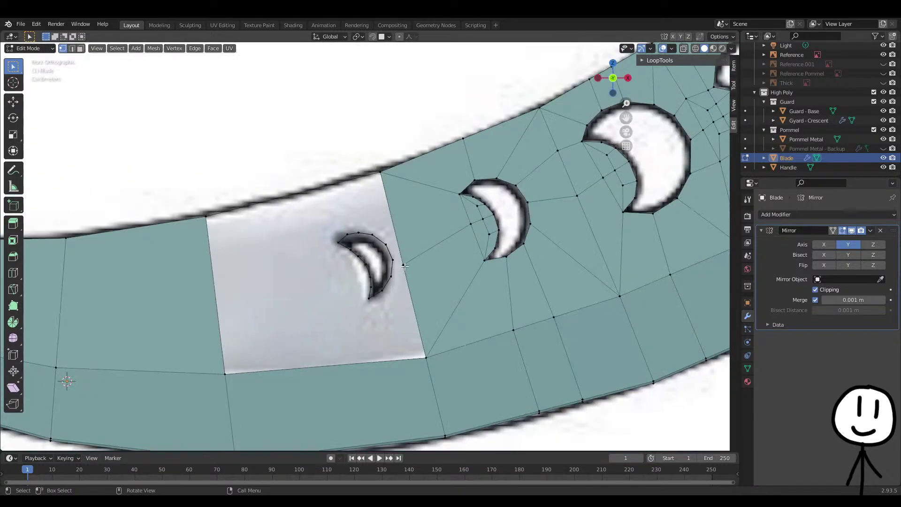
scroll(408, 267, up, 5)
shift+click(407, 265)
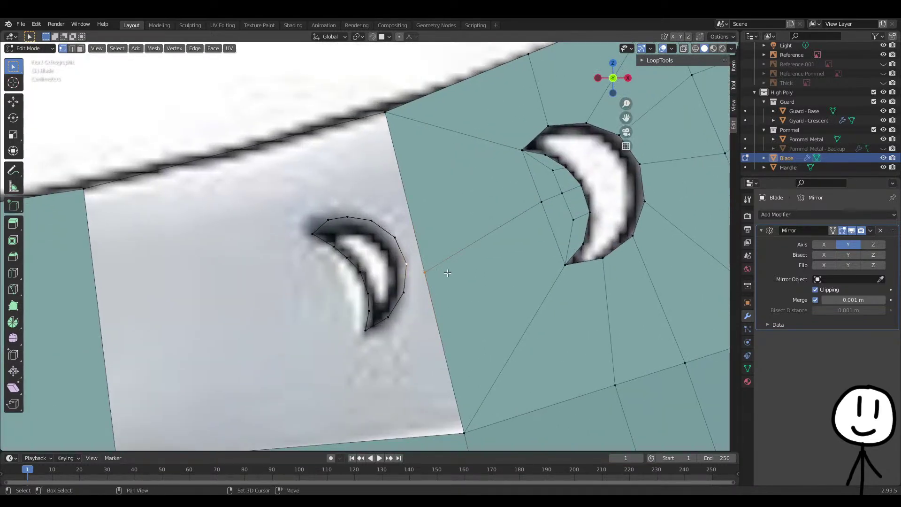
shift+middle_drag(408, 266, 389, 223)
shift+click(386, 250)
key(f)
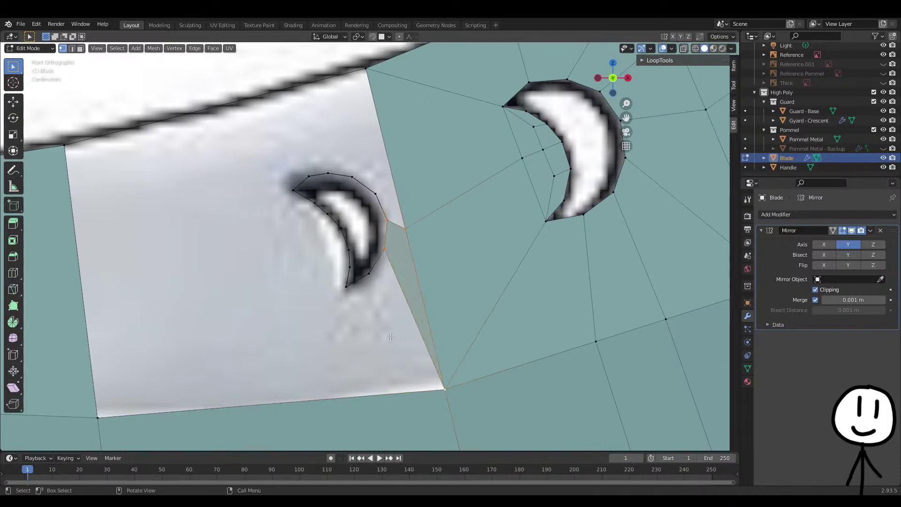
Connect the crescent's two tips with a straight edge and fill the area between it and the inner curve
shift+middle_drag(437, 388, 449, 363)
click(360, 262)
shift+click(306, 165)
key(f)
shift+click(362, 242)
shift+click(362, 226)
shift+click(355, 204)
shift+click(334, 185)
key(f)
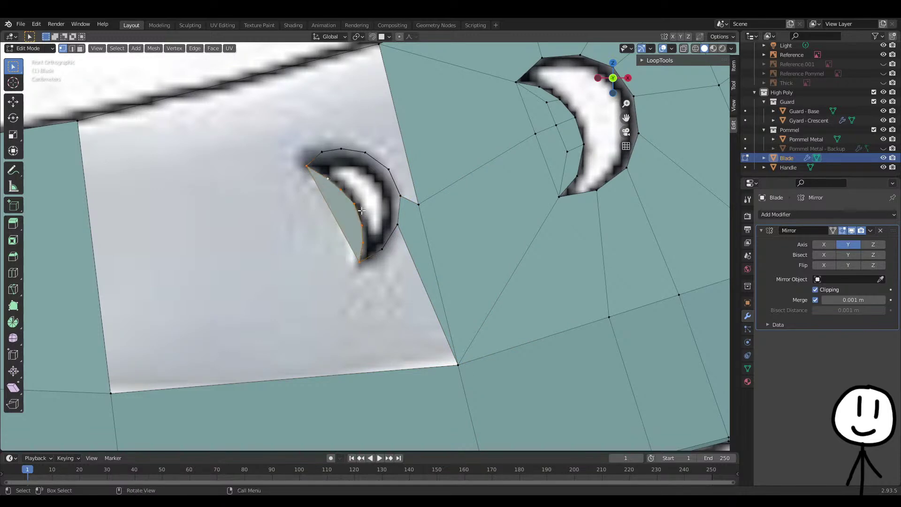
Knife a three-sided inset into the new inner face, starting and ending on vertices of the crescent's inner curve
scroll(333, 188, up, 2)
key(k)
click(328, 164)
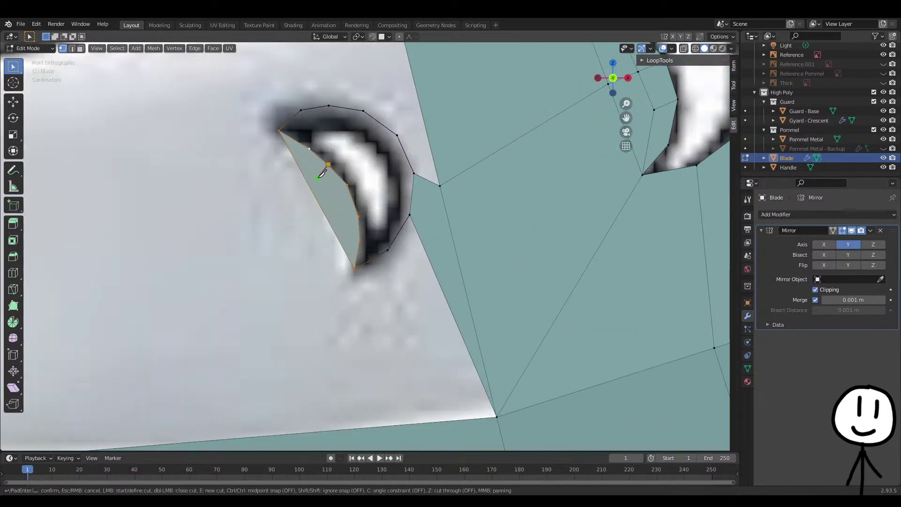
click(317, 172)
click(338, 218)
click(359, 216)
key(Return)
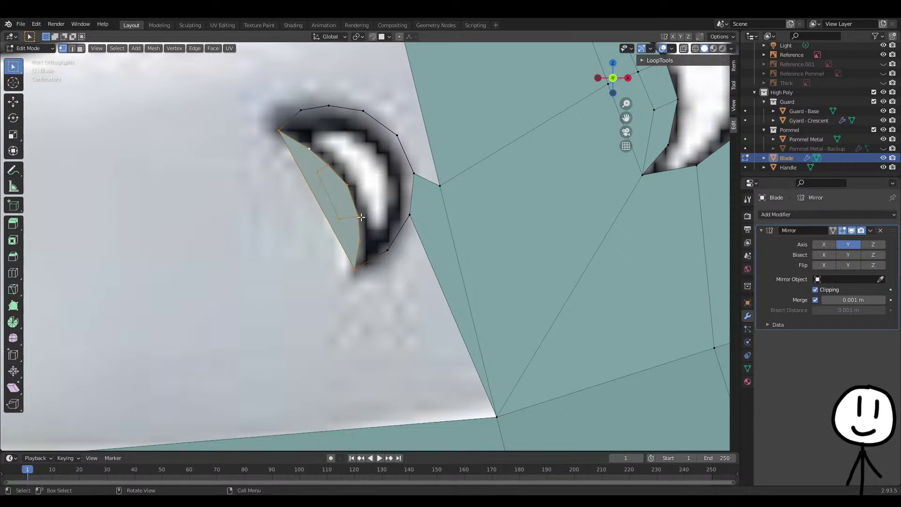
Knife a cut from the middle vertex of the crescent's inner curve across to the straight edge between the tips
key(k)
click(348, 185)
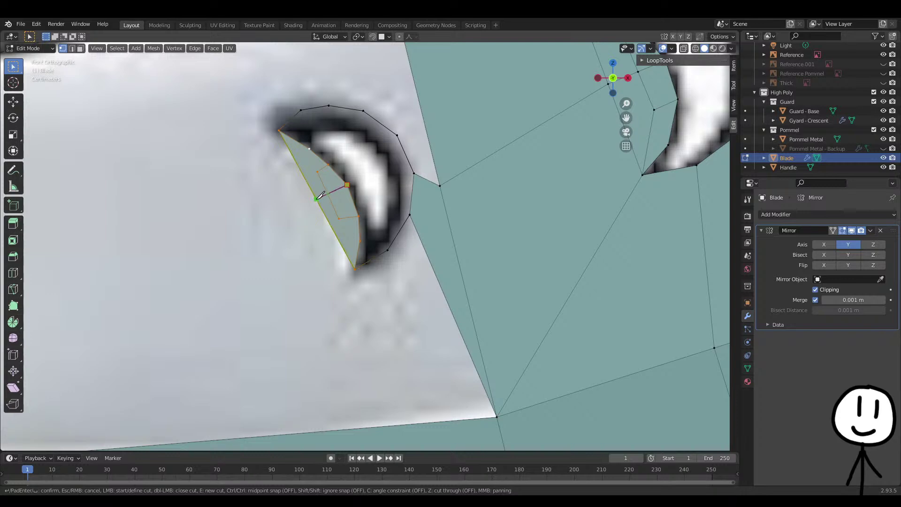
click(316, 199)
key(Return)
Knife edges joining the inset's corners to the crescent's two tips so the inner face splits into quads
key(k)
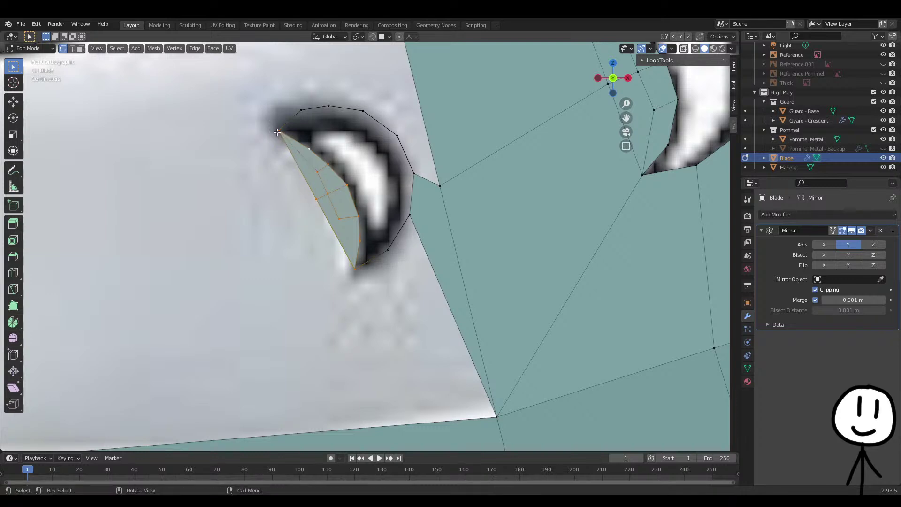
click(339, 219)
click(353, 268)
key(Return)
key(k)
click(339, 219)
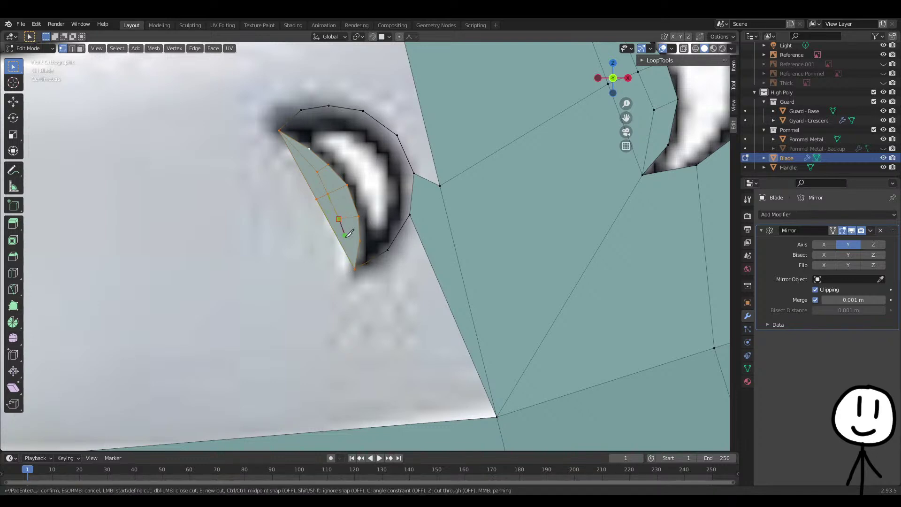
click(355, 267)
key(Return)
key(k)
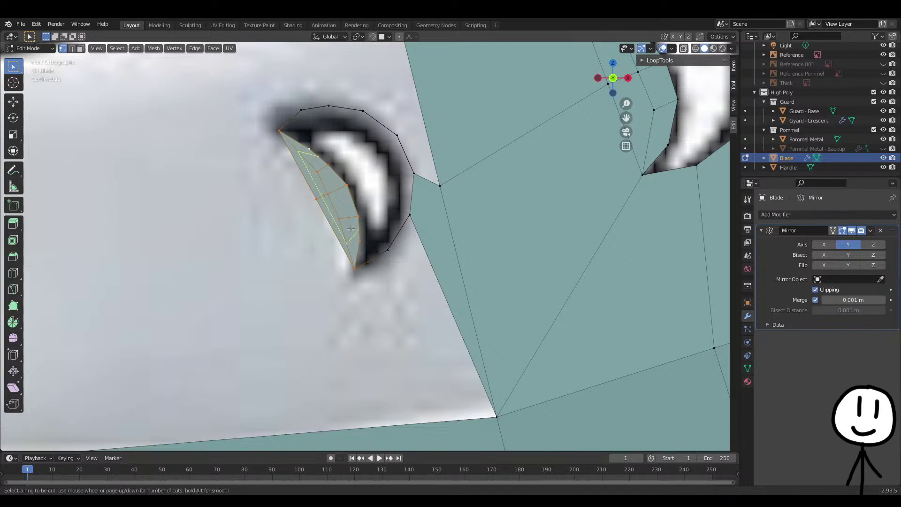
key(Escape)
Fill a quad between the crescent's upper outer curve, the mid-edge blade vertex and the opening's upper corner nearest the next moon
shift+middle_drag(384, 215, 353, 239)
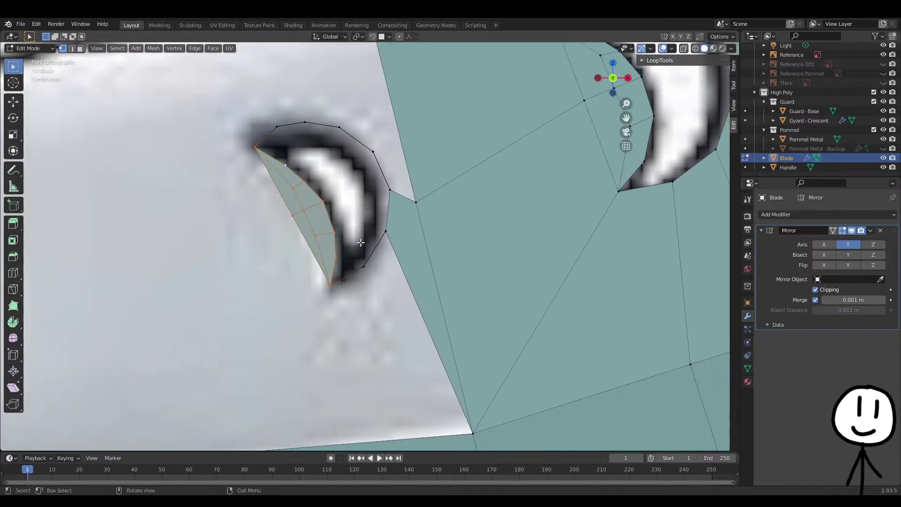
middle_drag(404, 251, 524, 199)
key(KP_1)
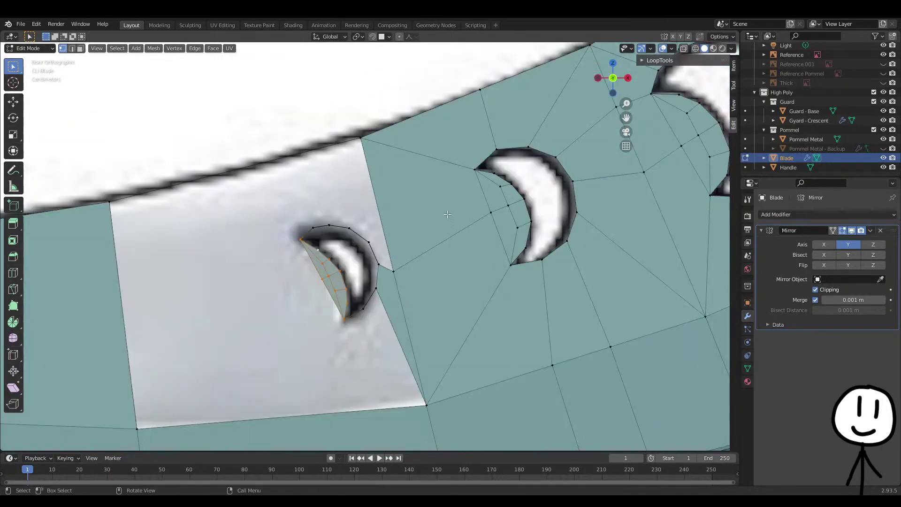
scroll(419, 219, up, 4)
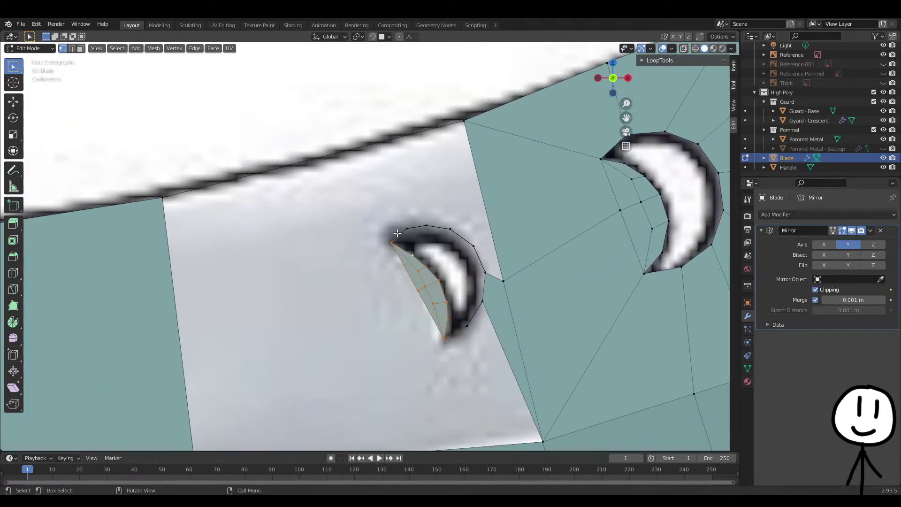
shift+middle_drag(406, 201, 430, 154)
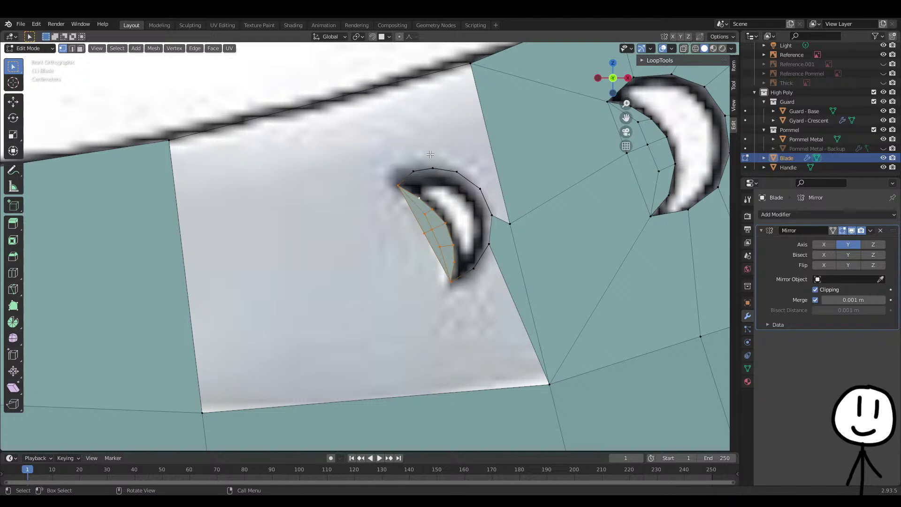
shift+middle_drag(491, 215, 471, 259)
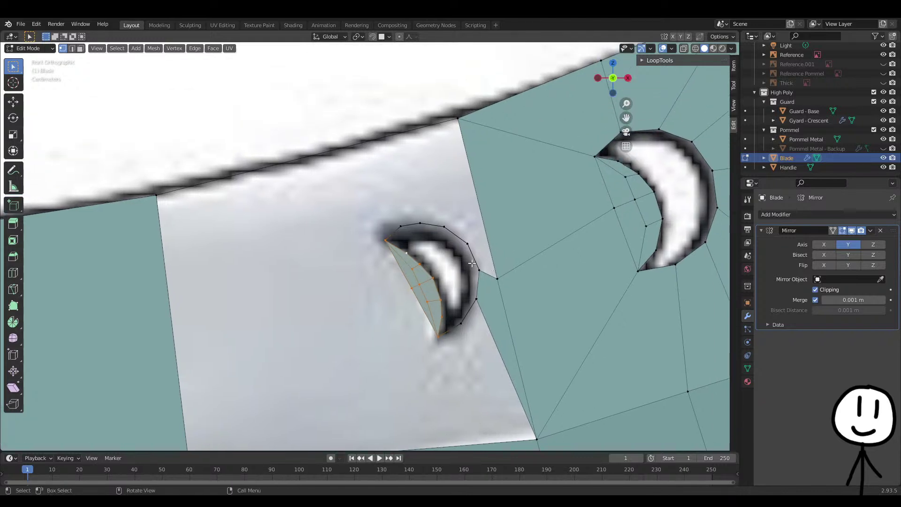
click(515, 223)
shift+middle_drag(515, 223, 510, 222)
click(493, 276)
shift+click(475, 269)
shift+click(454, 120)
key(f)
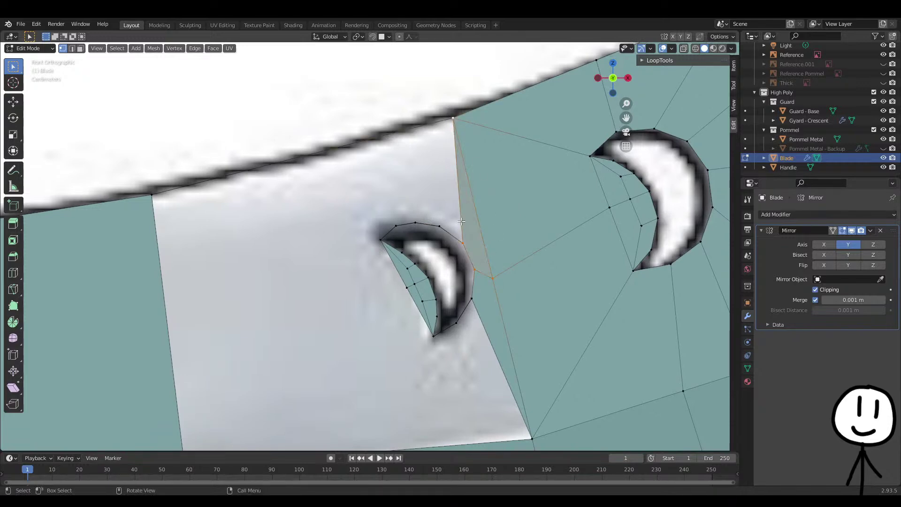
Add a loop cut across the lower blade strip below the opening, slid close to the corner nearest the next moon
shift+middle_drag(434, 208, 416, 122)
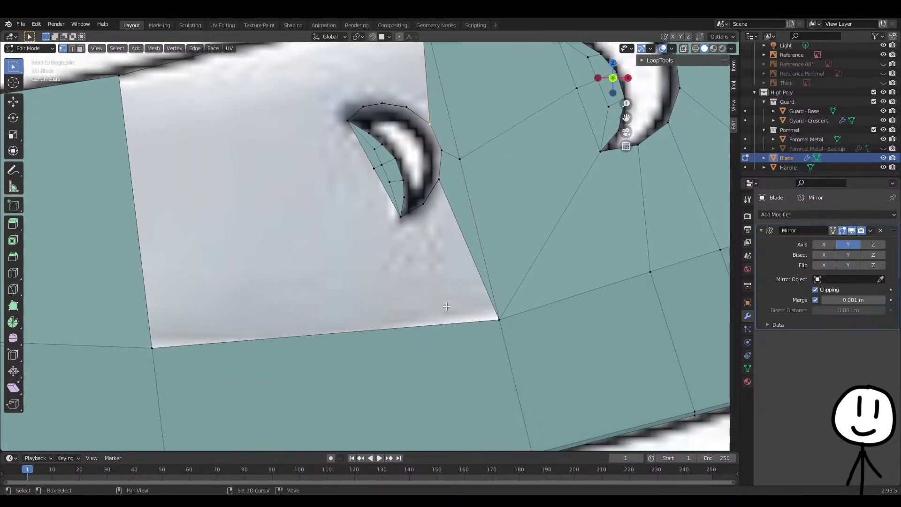
shift+middle_drag(449, 306, 442, 276)
key(ctrl+r)
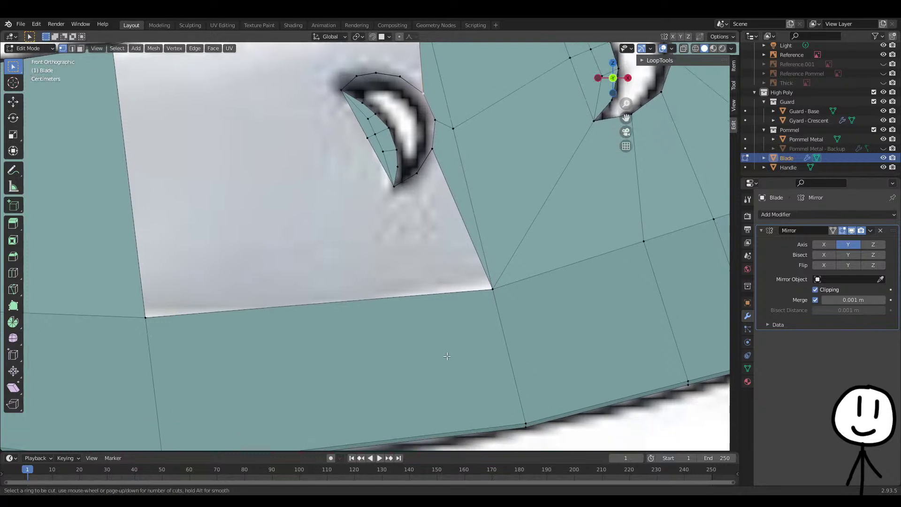
click(382, 316)
click(496, 309)
Fill the two faces between the crescent's lower outer curve and tip and the opening's lower edge
click(416, 181)
shift+click(436, 285)
shift+click(484, 296)
shift+click(437, 148)
key(f)
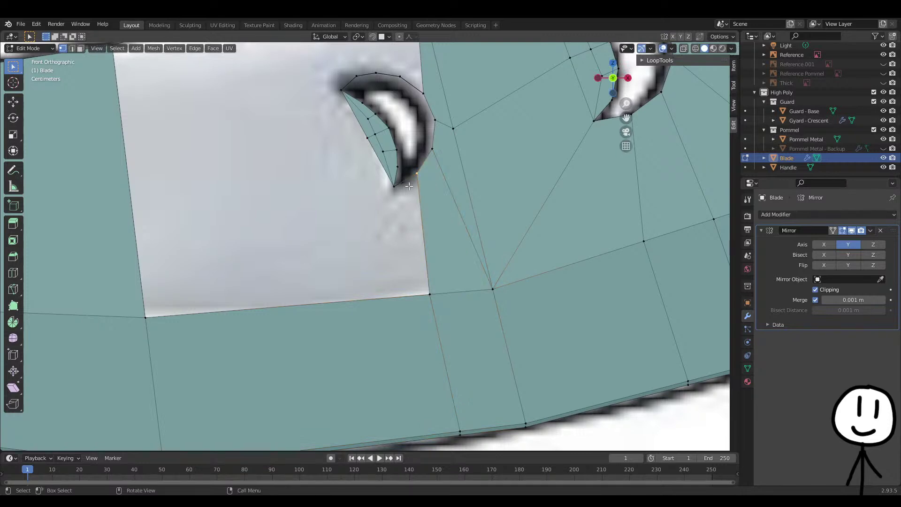
key(f)
Add a loop cut across the blade's upper rim above the crescent, slid toward the opening's corner nearest the next moon
middle_drag(166, 308, 461, 304)
scroll(474, 284, down, 8)
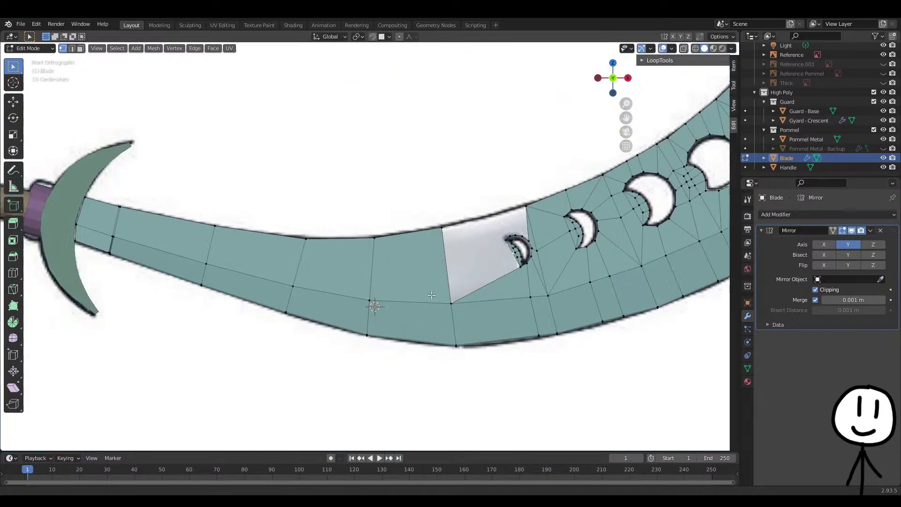
shift+middle_drag(432, 295, 317, 325)
scroll(380, 275, up, 6)
middle_drag(505, 274, 503, 281)
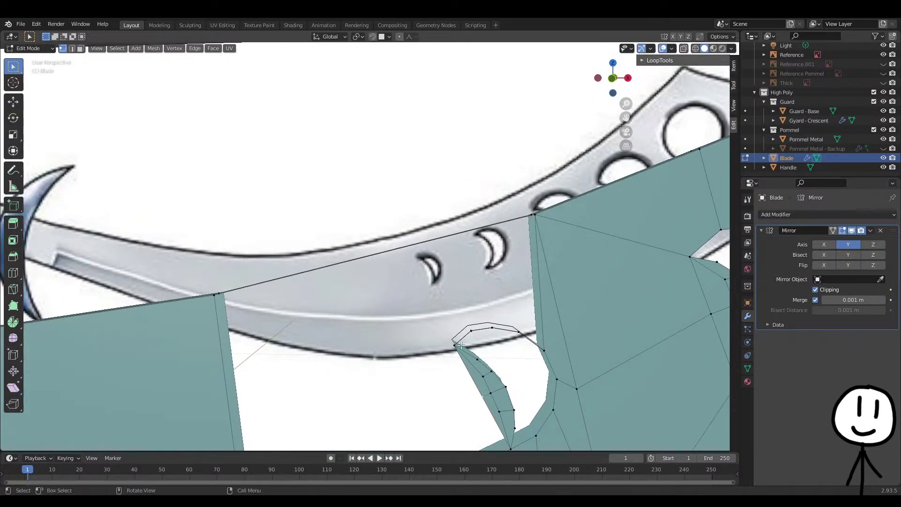
key(KP_1)
scroll(431, 304, up, 3)
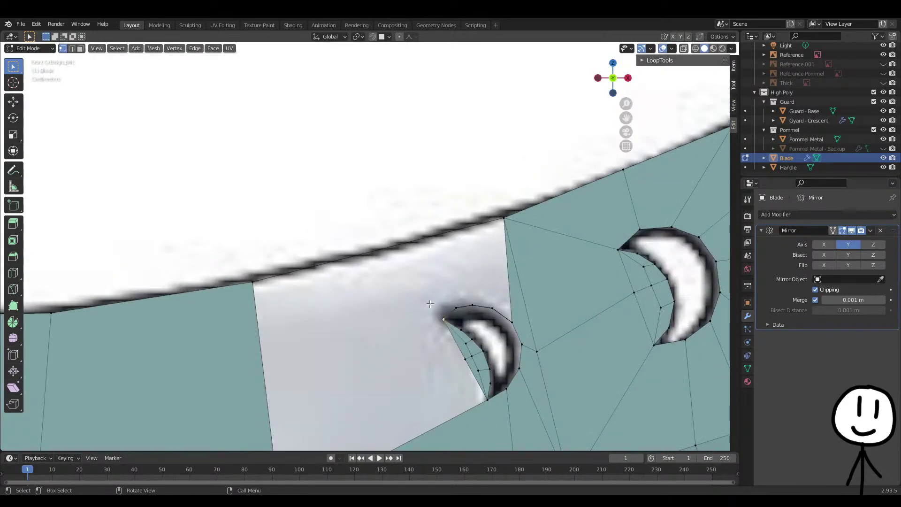
shift+click(261, 283)
middle_drag(459, 319, 471, 282)
middle_drag(508, 310, 503, 345)
key(ctrl+r)
click(485, 299)
click(588, 301)
Fill a quad between the new rim cut, the opening's upper corner and the crescent's outer curve
click(531, 386)
shift+click(508, 375)
shift+click(487, 297)
shift+click(537, 289)
key(f)
Add a second loop cut on the upper rim beside the first and fill the quad down to the crescent's next outer edge
key(ctrl+r)
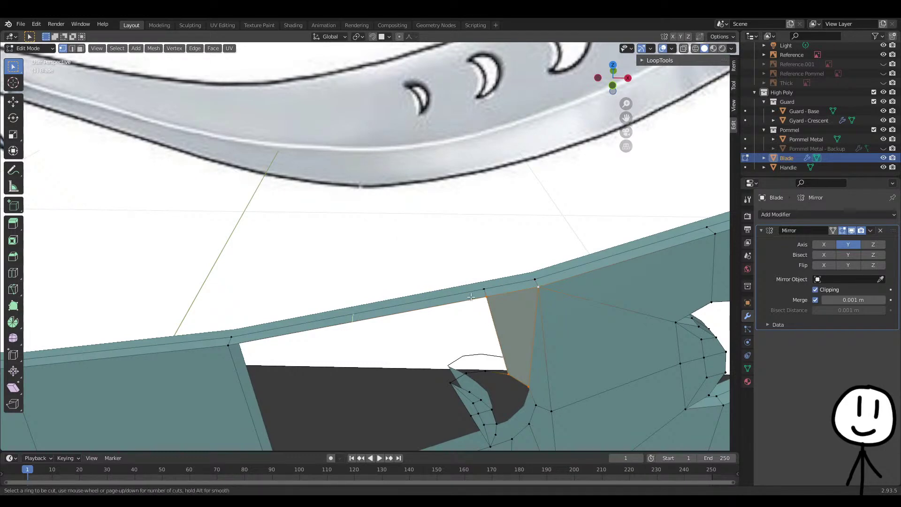
click(530, 290)
click(574, 285)
click(511, 370)
shift+click(487, 366)
shift+click(460, 307)
shift+click(498, 304)
key(f)
Add a third loop cut on the upper rim toward the handle and fill the adjoining quad down to the crescent's top
middle_drag(500, 306, 494, 287)
key(ctrl+r)
click(395, 286)
click(483, 285)
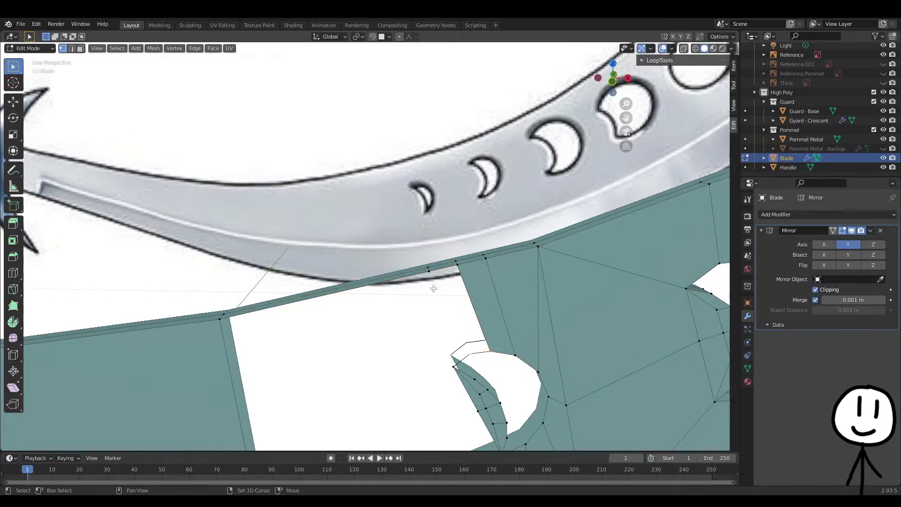
shift+click(464, 276)
key(f)
Fill a face between the last rim cut, the crescent's upper tip and the opening's upper corner on the handle side
click(453, 362)
shift+click(472, 351)
shift+click(240, 314)
key(f)
middle_drag(240, 315, 309, 297)
scroll(308, 297, down, 3)
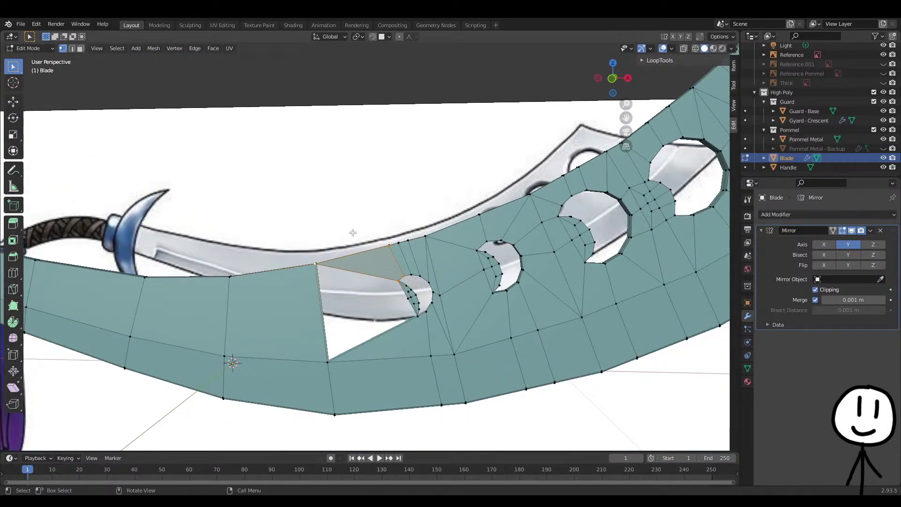
key(KP_1)
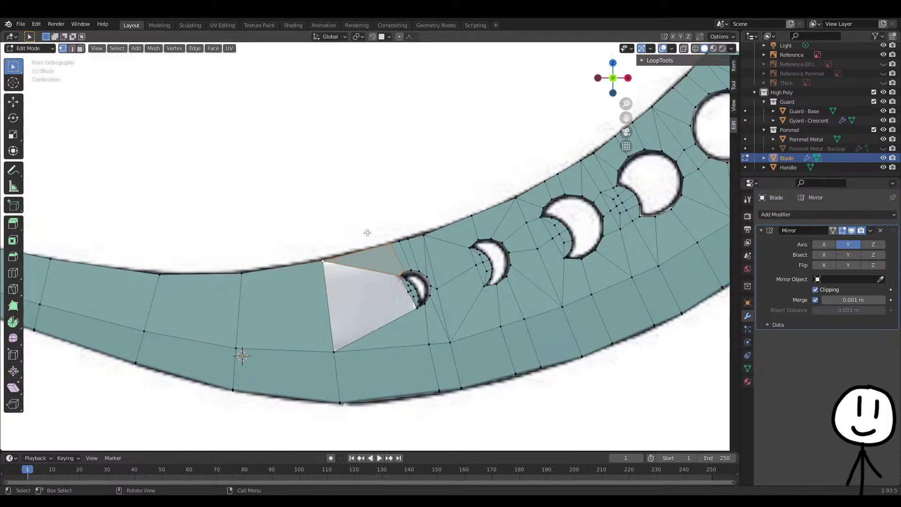
Knife-cut an L-shaped line from the middle of the opening's handle-side edge through the adjoining quad up to the blade's upper rim
scroll(324, 291, up, 1)
scroll(322, 294, up, 2)
key(k)
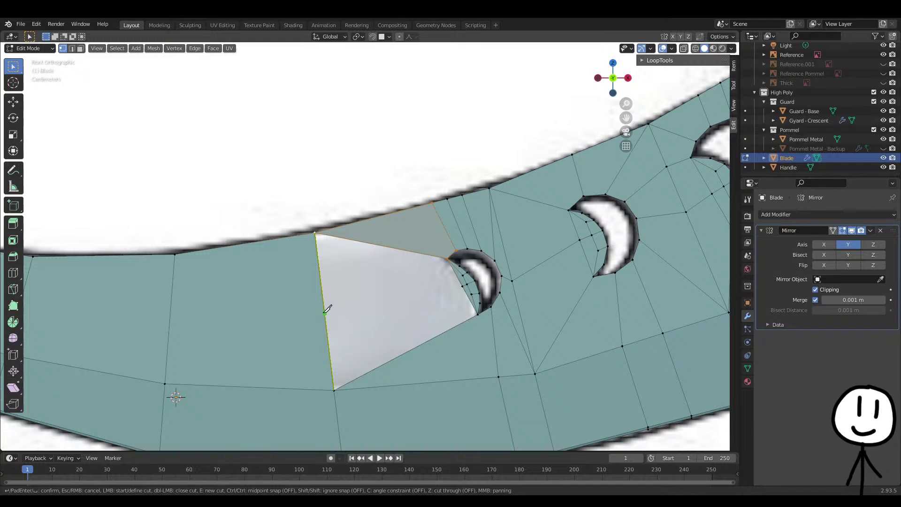
click(324, 309)
click(248, 315)
middle_drag(248, 232, 247, 290)
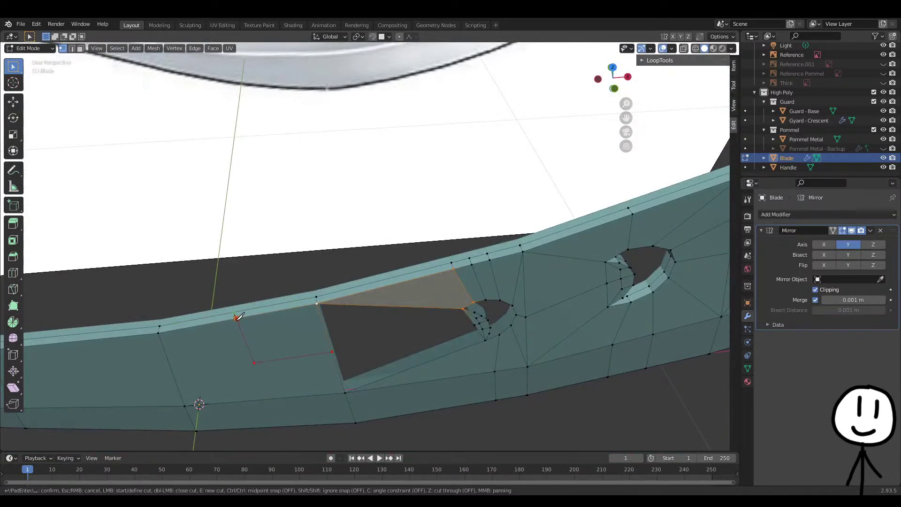
key(Return)
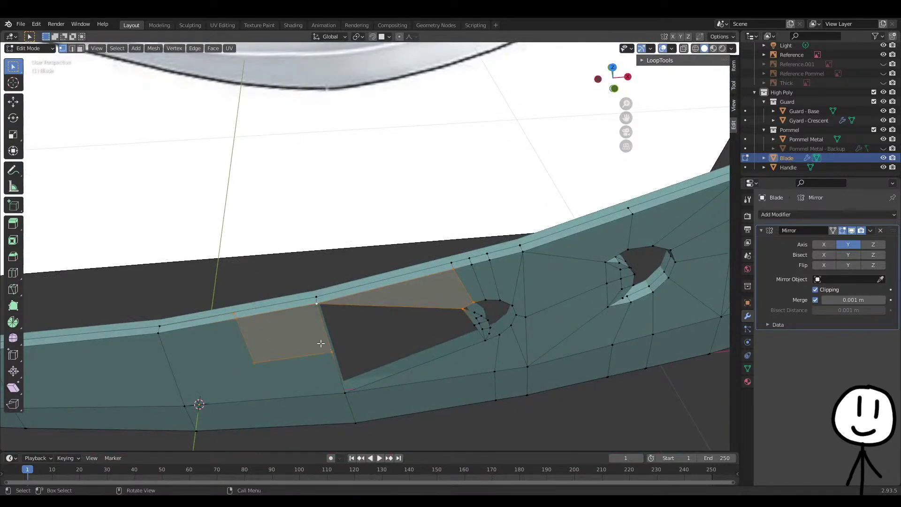
Fill the remaining opening beside the smallest crescent's inner curve with two quads, above and below the new cut's level
key(KP_1)
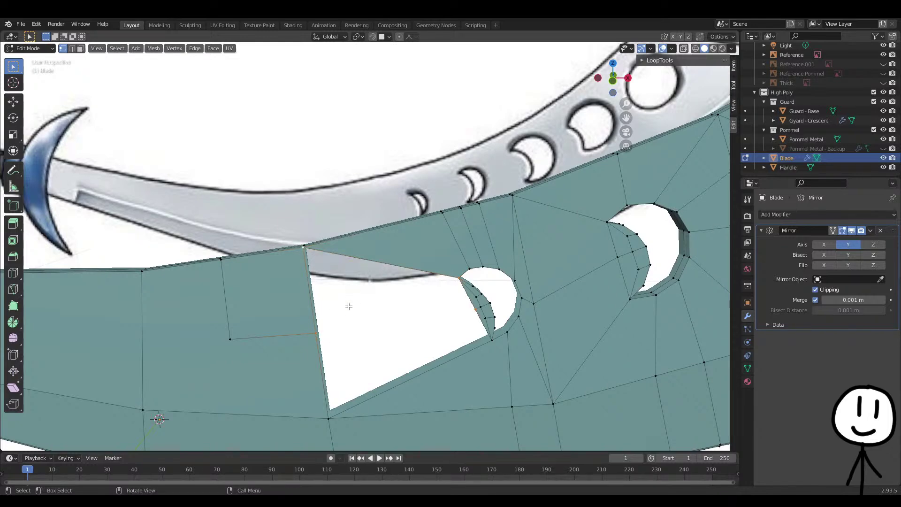
key(f)
click(336, 419)
shift+click(321, 337)
shift+click(491, 347)
key(f)
scroll(491, 345, down, 7)
Knife-cut diagonally from the inner corner of the L-shaped cut to the nearest lower vertex on the handle side
key(alt+a)
key(Tab)
key(Tab)
key(k)
click(327, 275)
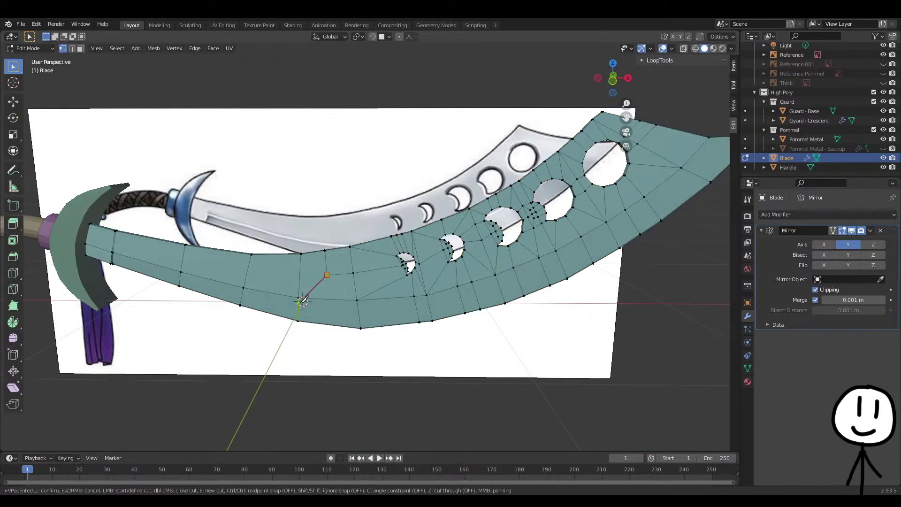
click(300, 297)
key(Return)
Dissolve the stray centre-line vertex on the upper rim and the skewed edge beside the new cut
middle_drag(339, 287, 356, 342)
scroll(329, 290, up, 4)
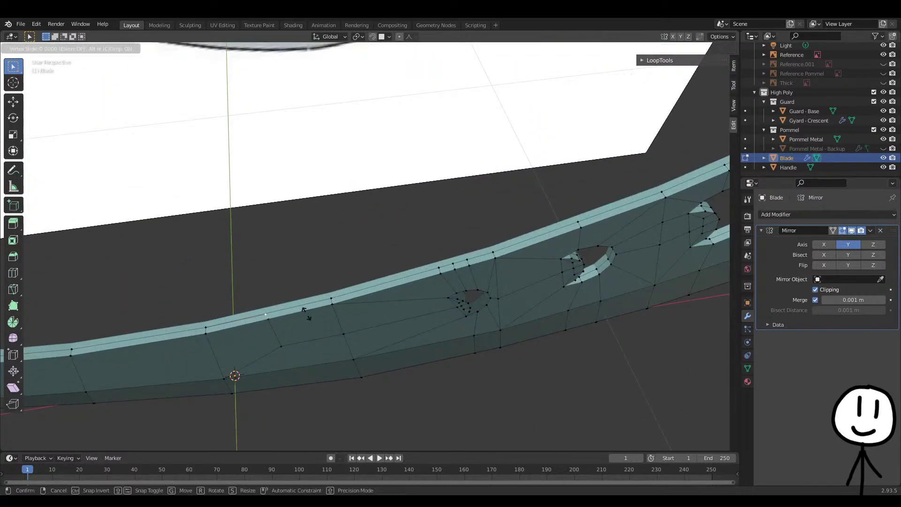
scroll(292, 313, up, 2)
scroll(291, 312, up, 1)
shift+middle_drag(221, 354, 400, 358)
scroll(399, 358, up, 1)
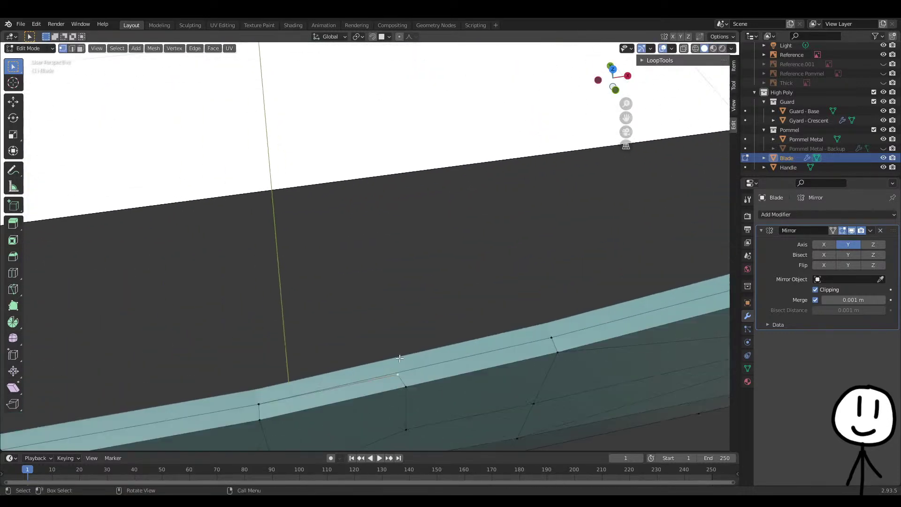
key(x)
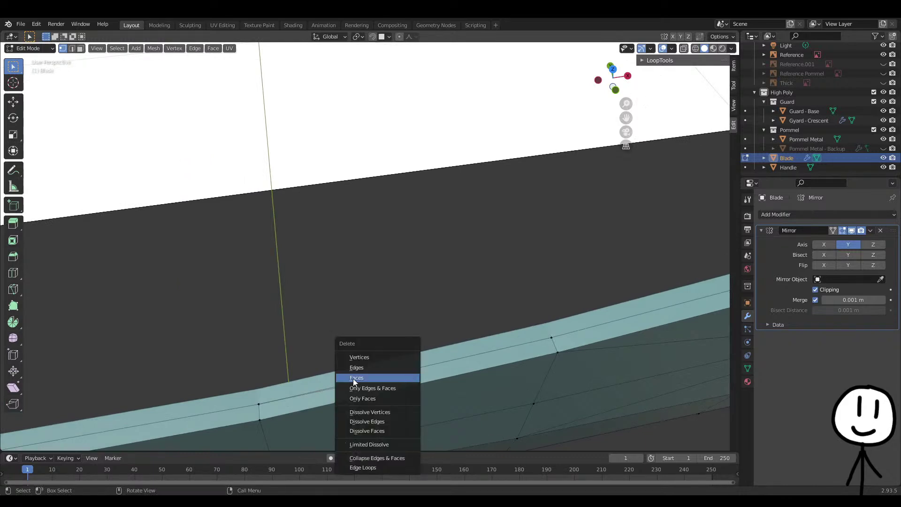
click(378, 411)
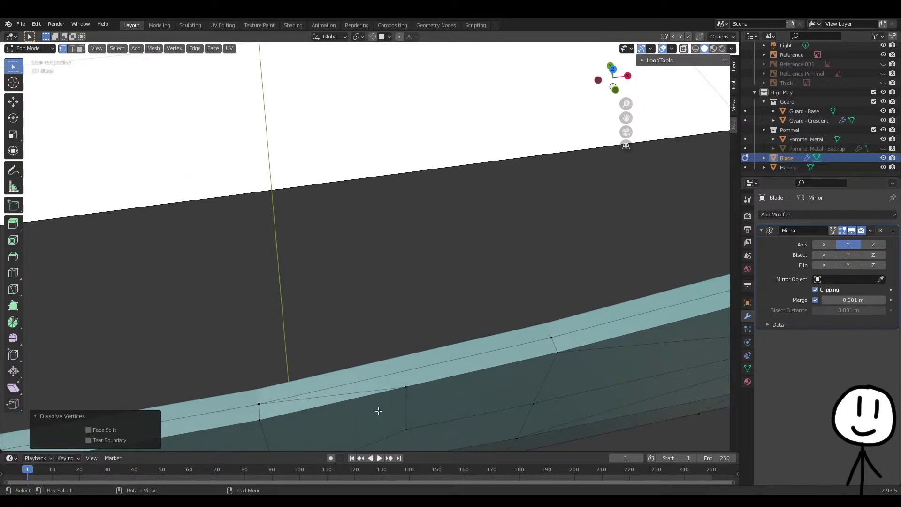
key(2)
click(275, 405)
key(x)
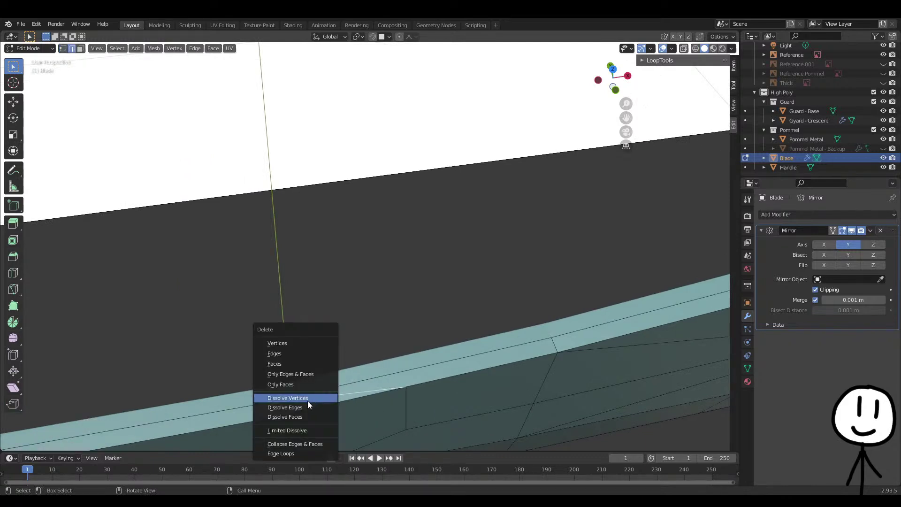
click(308, 399)
Knife-cut across the upper rim from the new cut's end vertex to the blade's centre line
key(k)
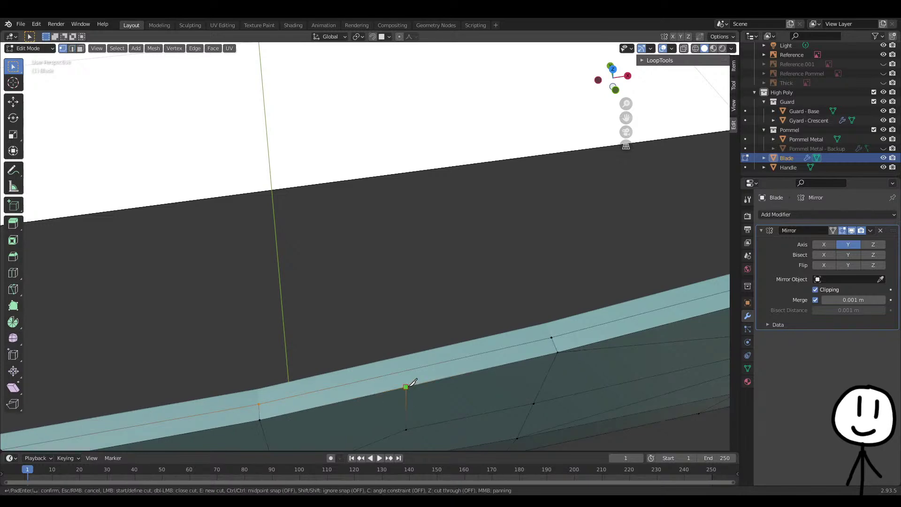
click(407, 386)
click(402, 372)
key(Return)
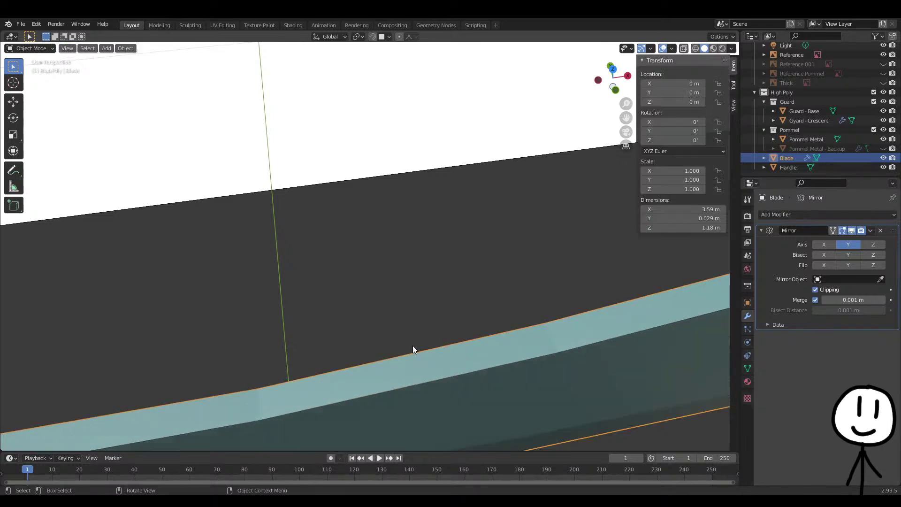
scroll(439, 358, down, 5)
key(ctrl+r)
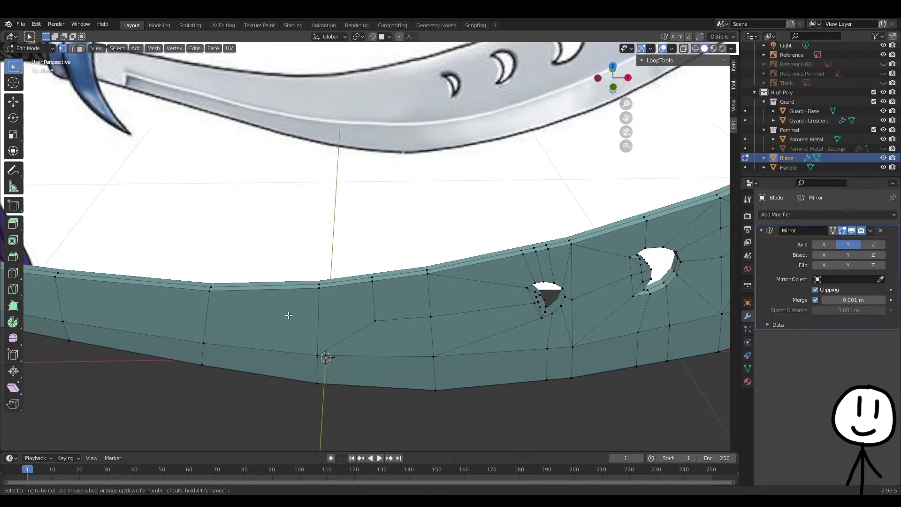
middle_drag(522, 285, 498, 330)
scroll(445, 278, up, 2)
scroll(445, 278, up, 5)
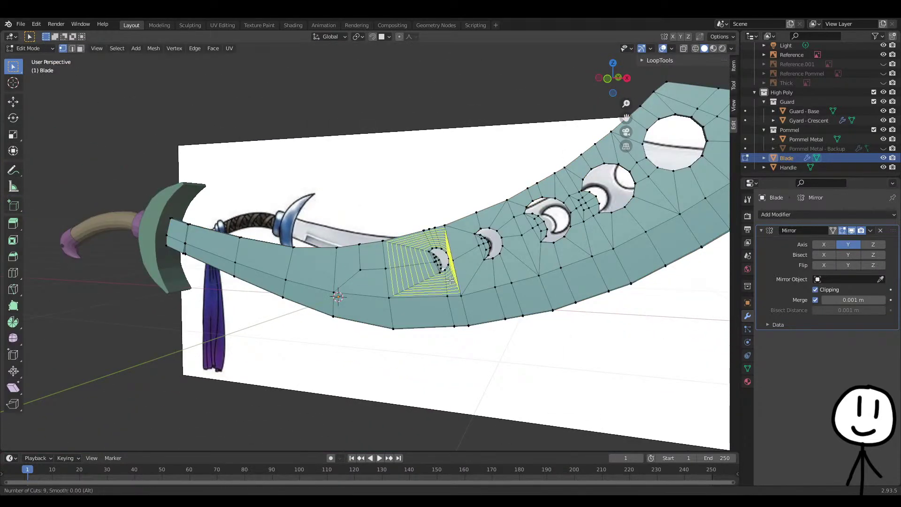
right_click(445, 278)
Select the smallest crescent hole's whole outline and extrude it along Y to the mirror plane to form the inner walls
scroll(445, 278, up, 6)
shift+middle_drag(626, 319, 422, 321)
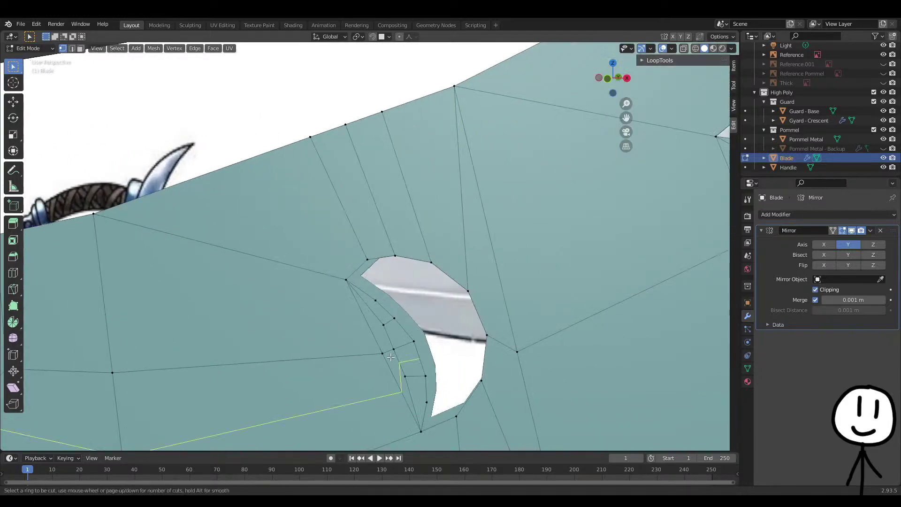
middle_drag(432, 339, 410, 327)
alt+click(346, 282)
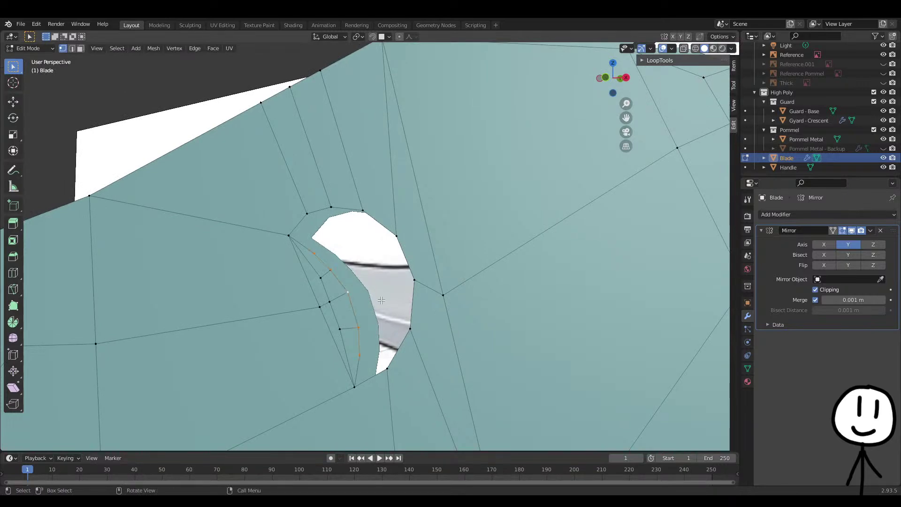
middle_drag(346, 282, 370, 353)
alt+shift+click(378, 303)
middle_drag(378, 303, 422, 396)
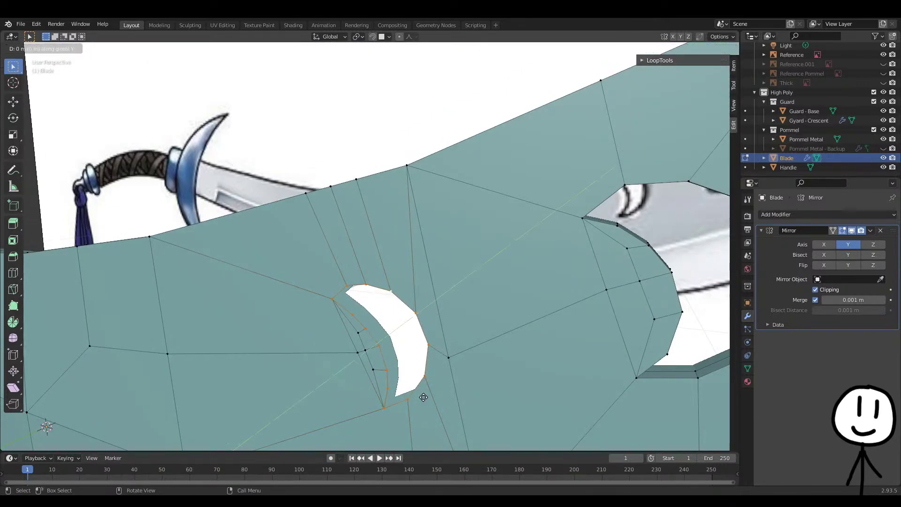
key(e)
click(453, 373)
key(Tab)
key(Tab)
key(ctrl+r)
key(Escape)
key(ctrl+r)
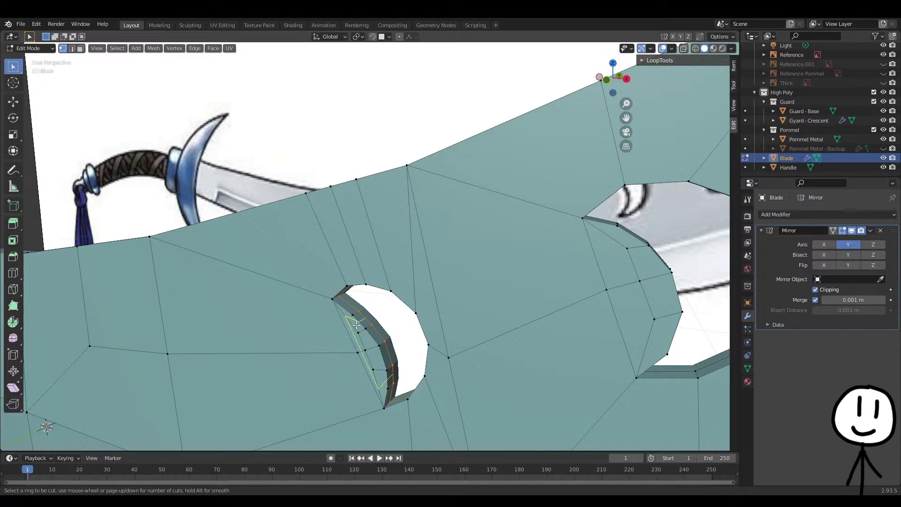
key(Escape)
Leave mesh editing, compare the whole blade with the reference in front view, and save the file
key(Tab)
scroll(435, 364, down, 9)
key(KP_1)
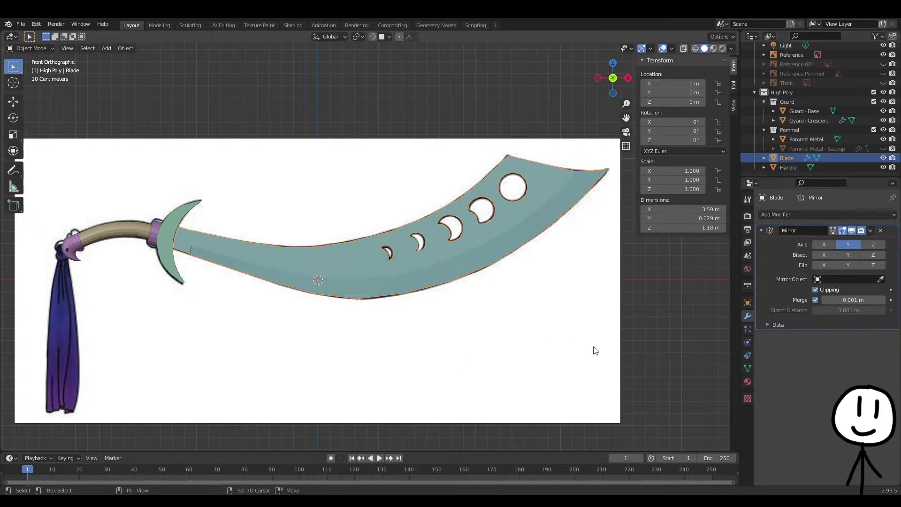
shift+middle_drag(591, 349, 548, 356)
shift+middle_drag(425, 362, 536, 363)
shift+middle_drag(208, 373, 480, 338)
shift+middle_drag(507, 304, 242, 394)
shift+middle_drag(584, 364, 527, 345)
middle_drag(558, 384, 535, 417)
key(ctrl+s)
Scale the guard base ring down uniformly to about 0.769
middle_drag(465, 408, 416, 396)
click(166, 294)
click(182, 308)
middle_drag(182, 308, 261, 350)
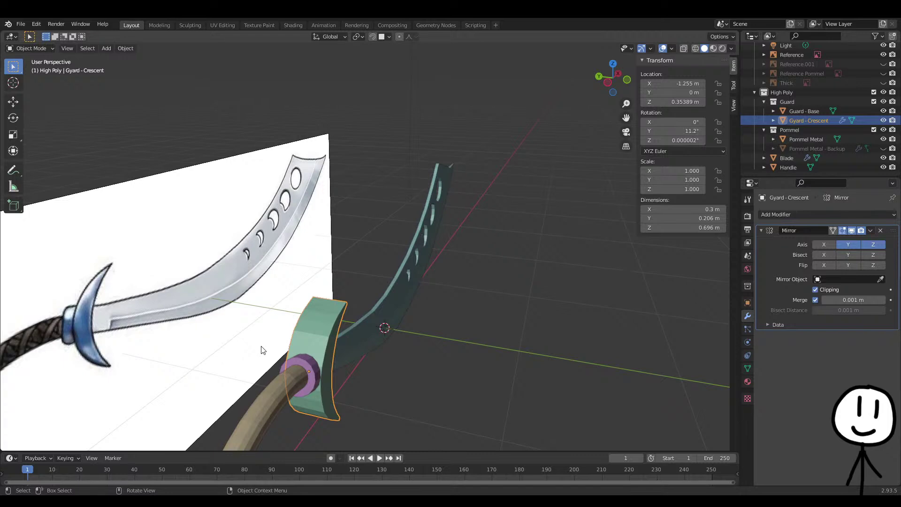
click(316, 374)
middle_drag(365, 400, 533, 409)
key(s)
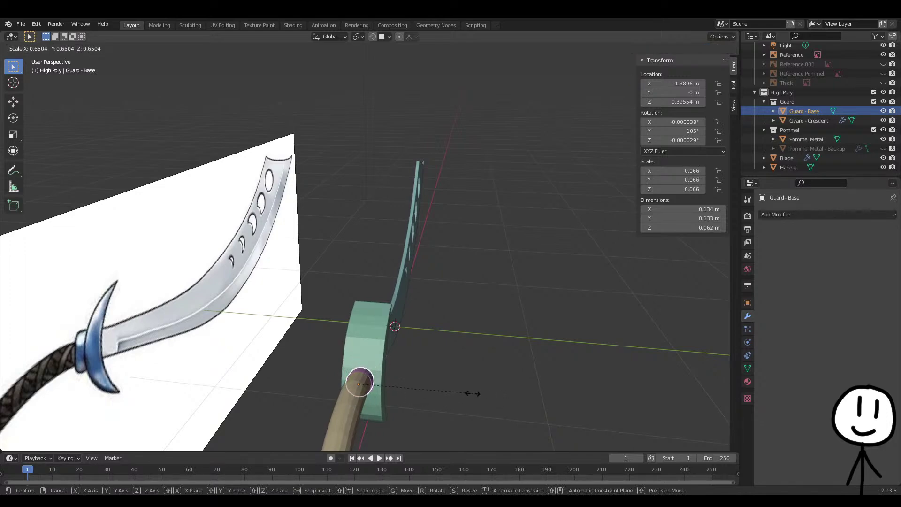
click(490, 400)
middle_drag(493, 401, 405, 382)
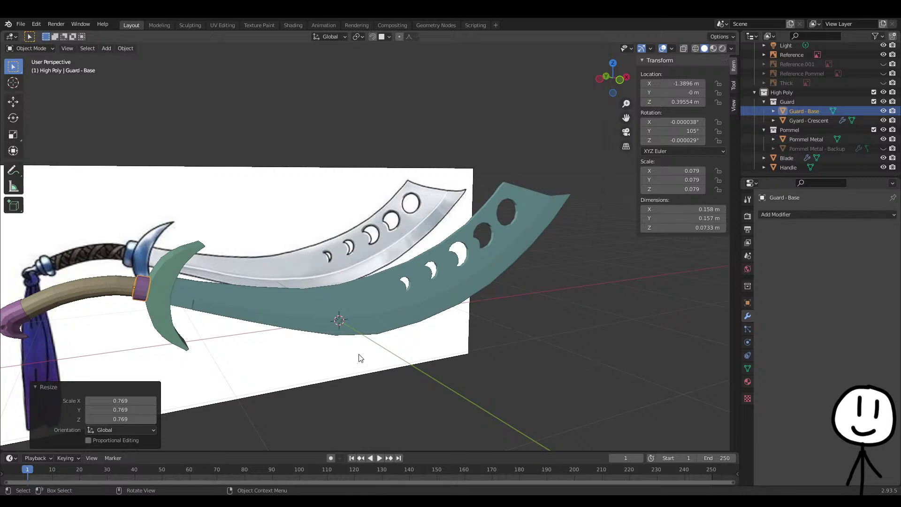
Select the blade and inspect the surfaces around the crescent holes with and without X-ray display
scroll(371, 360, down, 3)
click(171, 268)
middle_drag(232, 255, 382, 266)
click(385, 269)
key(Tab)
key(Tab)
key(alt+z)
middle_drag(427, 387, 460, 359)
scroll(336, 277, up, 5)
middle_drag(336, 277, 401, 364)
key(alt+z)
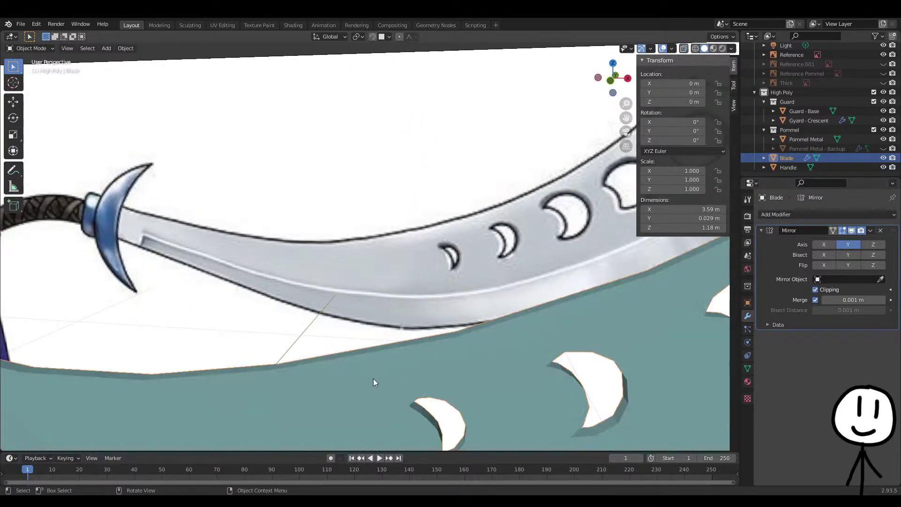
middle_drag(353, 385, 316, 364)
scroll(310, 364, up, 4)
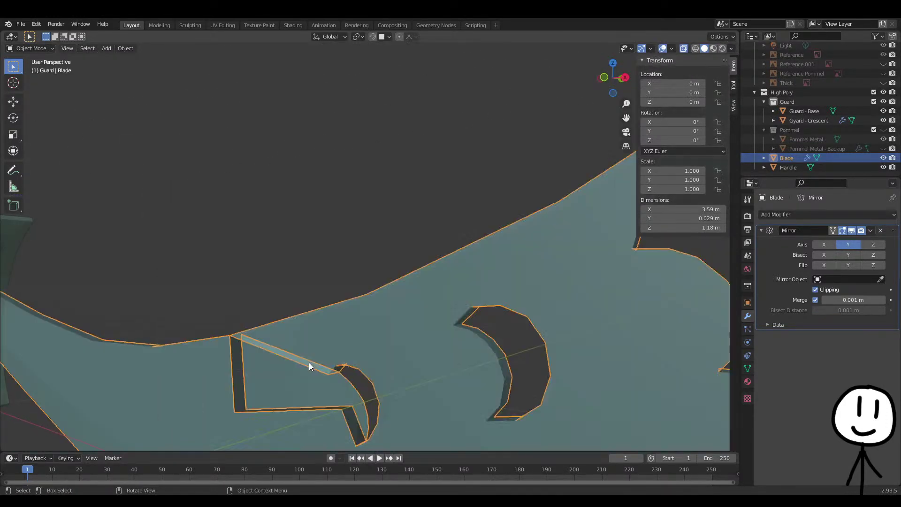
Flip the normal of the quad face on the handle side of the smallest crescent hole
middle_drag(264, 373, 284, 401)
key(Tab)
click(340, 382)
right_click(284, 401)
click(284, 401)
right_click(293, 353)
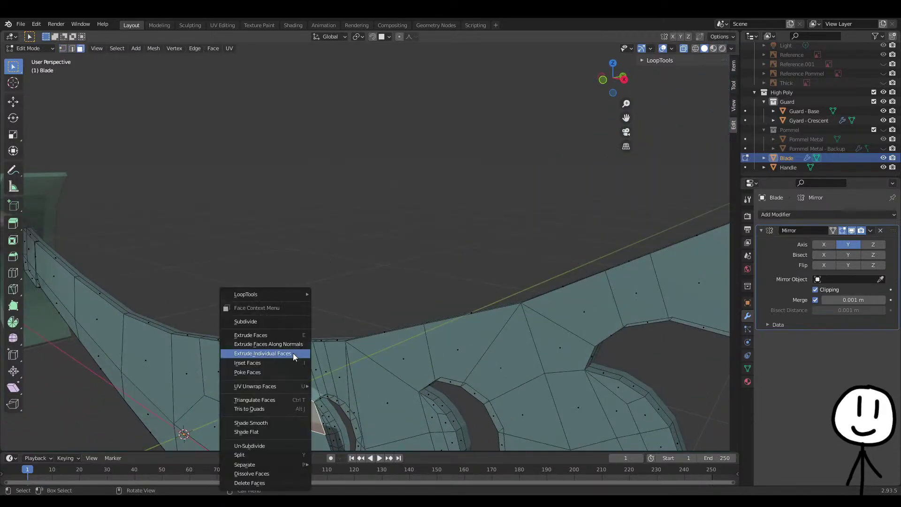
key(m)
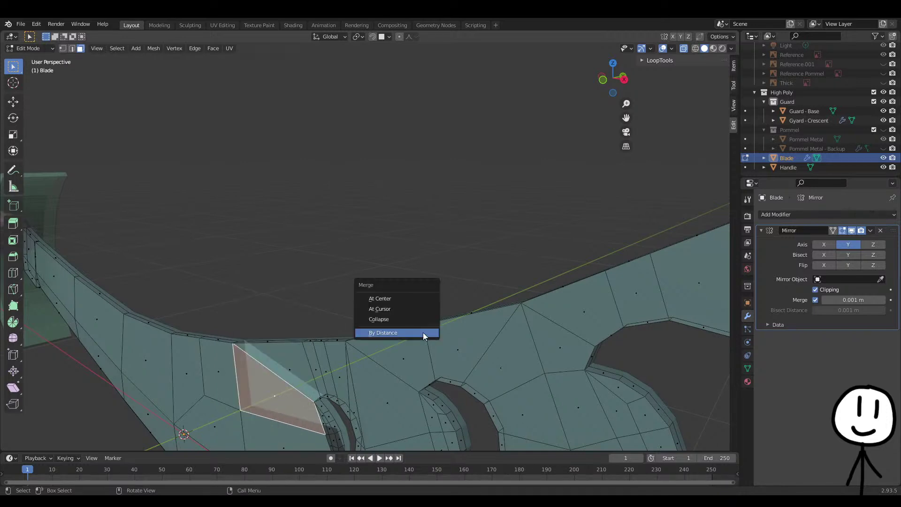
click(153, 49)
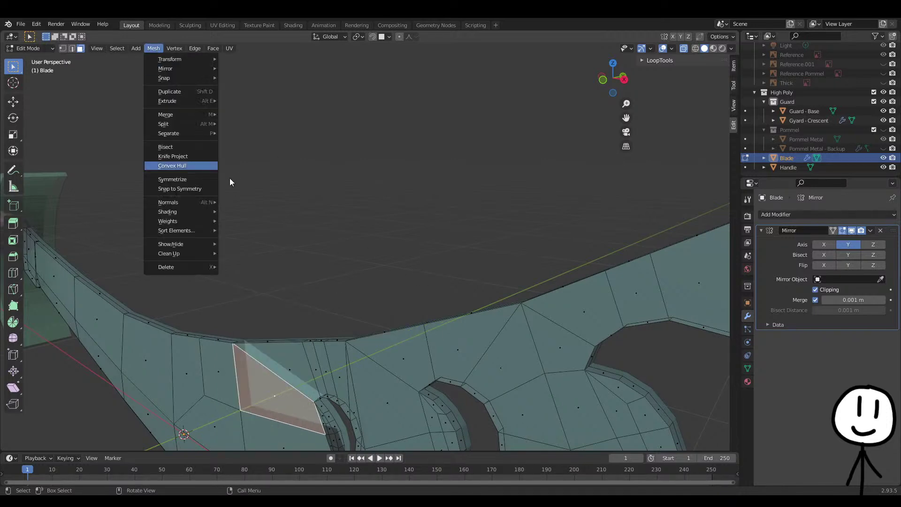
key(alt+n)
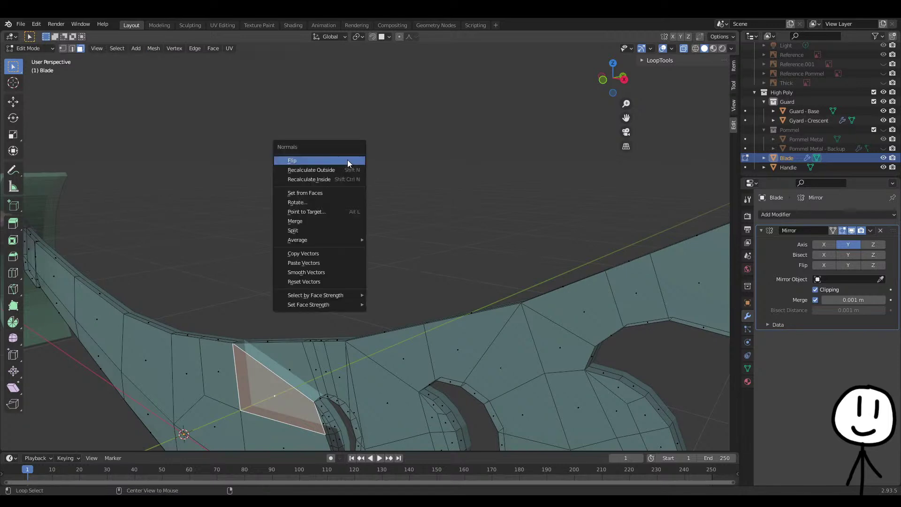
click(347, 160)
key(Tab)
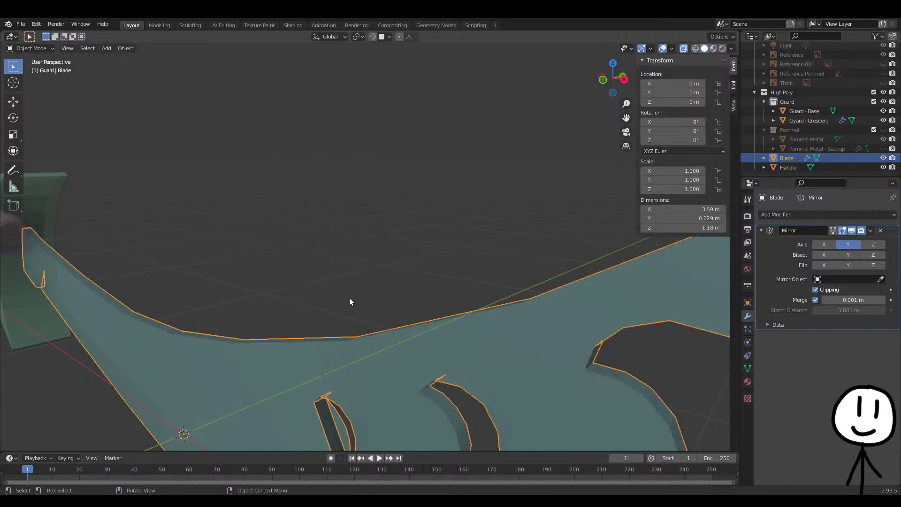
Switch off X-ray in mesh editing and enable the Face Orientation overlay to check the faces around the smallest crescent hole
middle_drag(356, 301, 409, 278)
key(alt+z)
key(Tab)
key(alt+z)
key(Tab)
scroll(438, 276, down, 6)
scroll(401, 279, up, 8)
key(Tab)
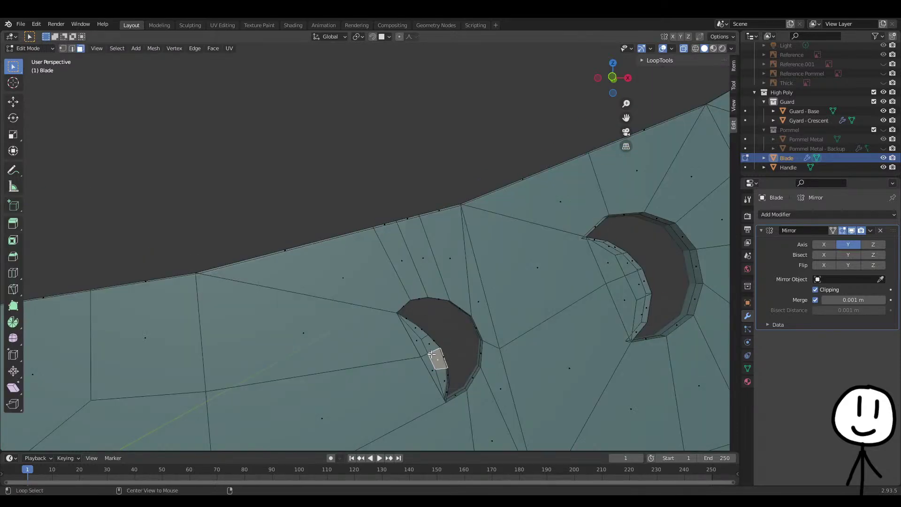
key(alt+z)
click(671, 49)
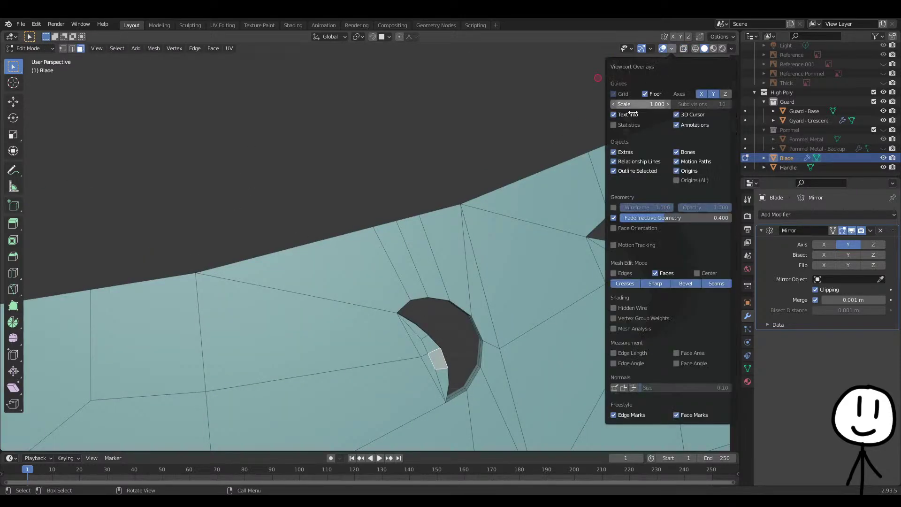
click(615, 228)
Correct the normals of the reversed faces along the smallest crescent hole's inner curve so they point outward
middle_drag(517, 235, 405, 295)
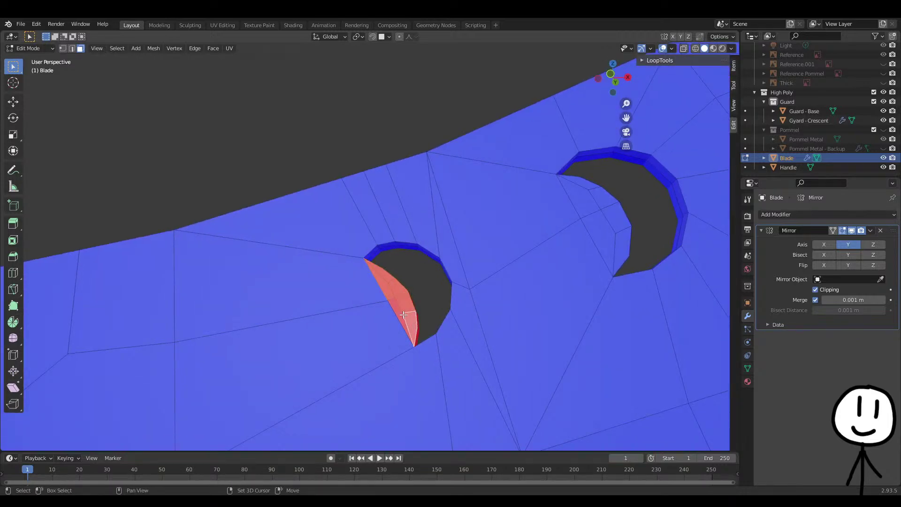
middle_drag(411, 320, 325, 330)
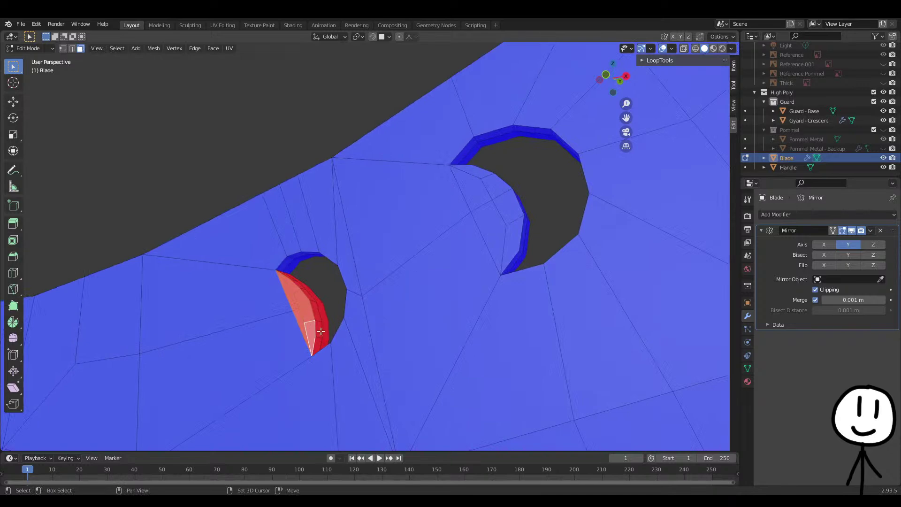
middle_drag(308, 296, 315, 320)
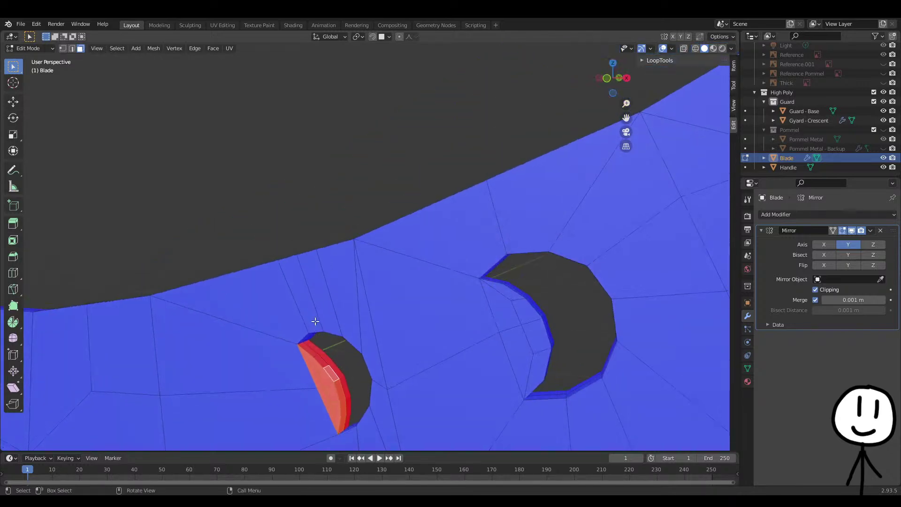
key(alt+n)
click(347, 311)
click(302, 239)
scroll(334, 285, down, 10)
middle_drag(334, 285, 462, 337)
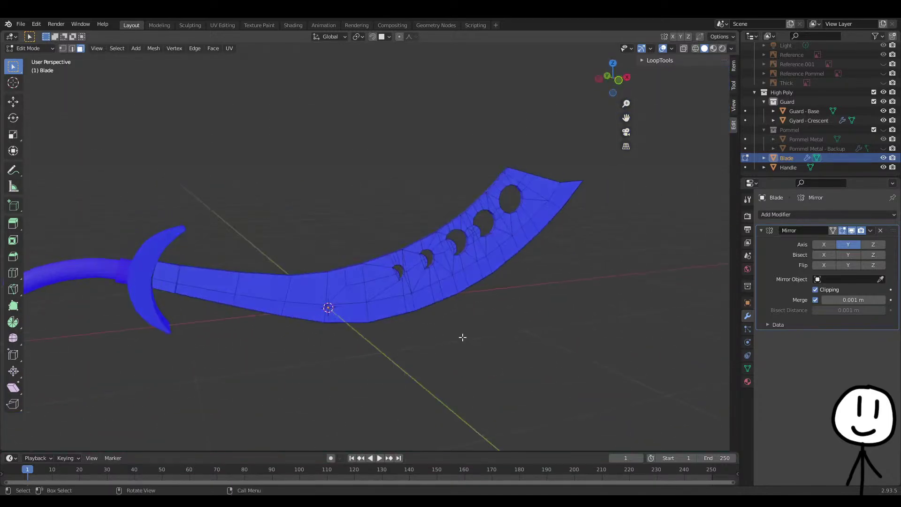
Disable the Face Orientation overlay, return to Object Mode and show the object's transform values
middle_drag(657, 63, 624, 117)
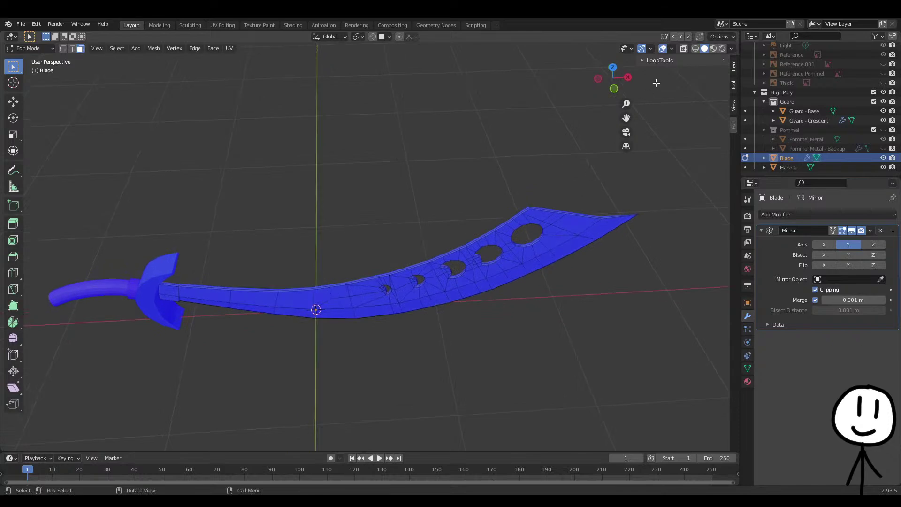
click(672, 49)
click(616, 227)
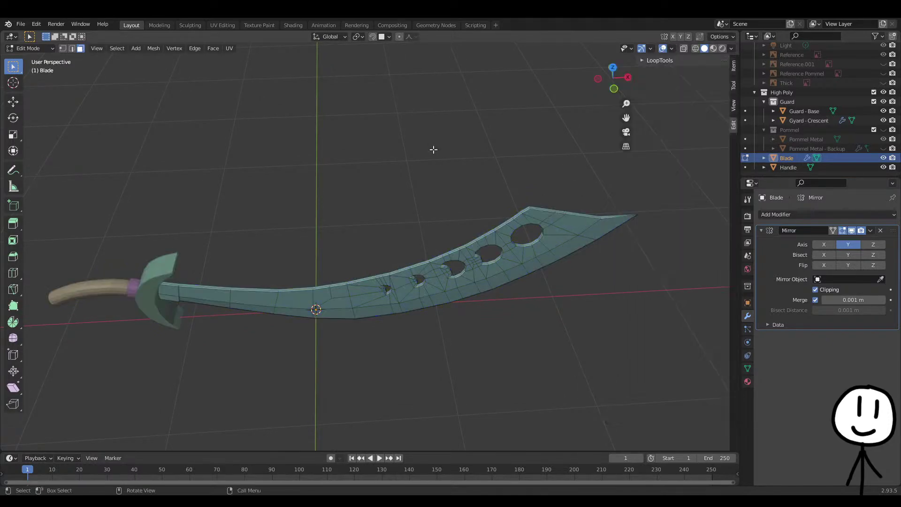
key(Tab)
key(n)
middle_drag(399, 237, 395, 109)
key(KP_1)
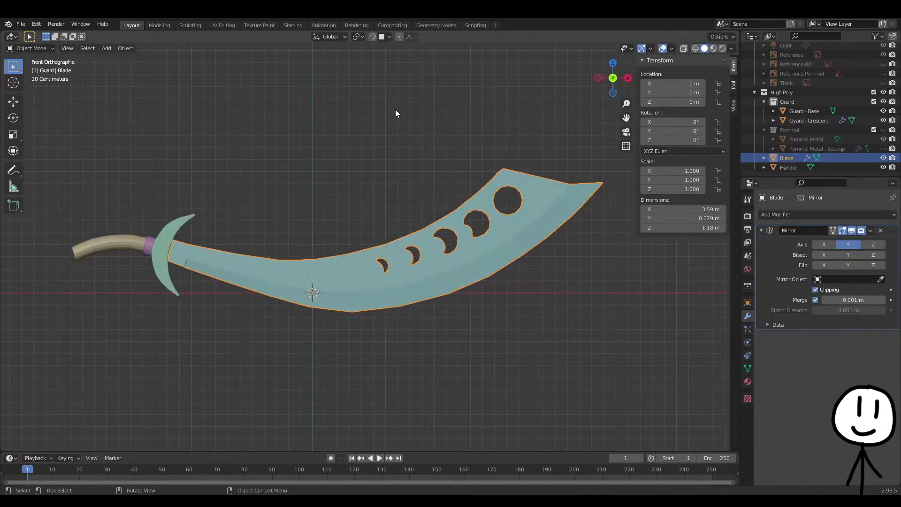
middle_drag(537, 119, 525, 350)
Add a Subdivision Surface modifier to the blade with a viewport level of 4 and deselect the blade
click(808, 215)
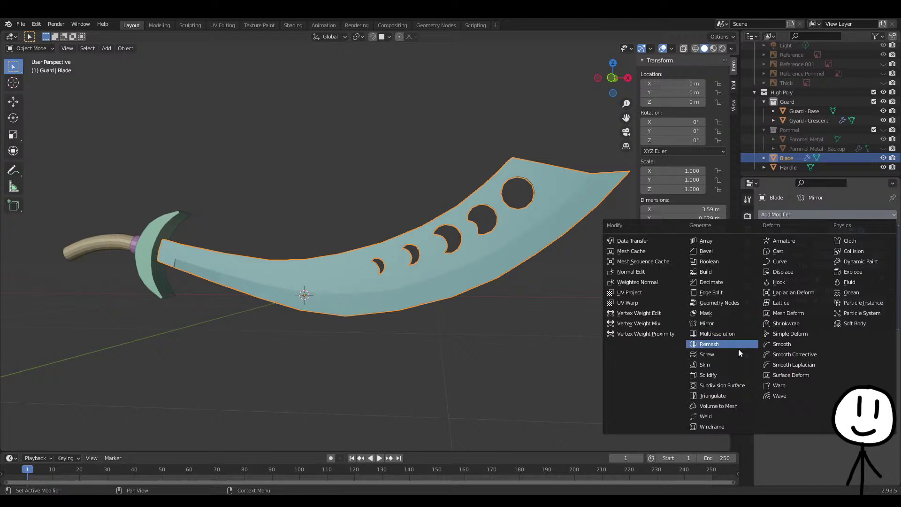
click(729, 386)
click(884, 364)
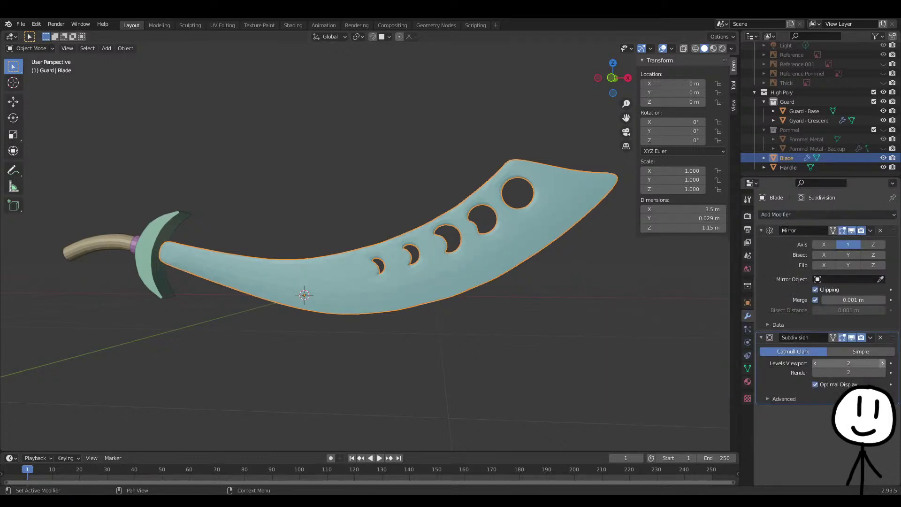
middle_drag(575, 237, 513, 325)
key(Tab)
key(Tab)
click(488, 349)
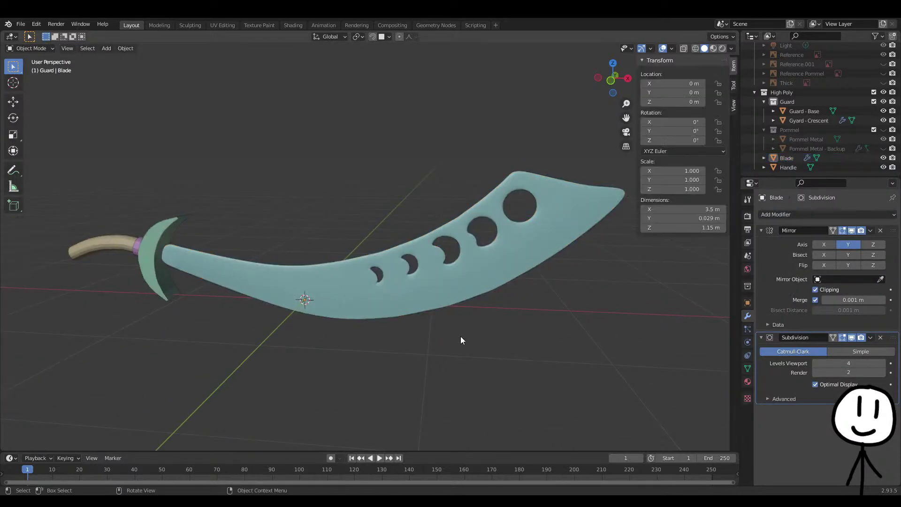
Cut an edge loop around the smallest crescent hole and slide it close to the rim, at a factor of about -0.952
scroll(399, 292, up, 6)
scroll(399, 282, up, 8)
key(Tab)
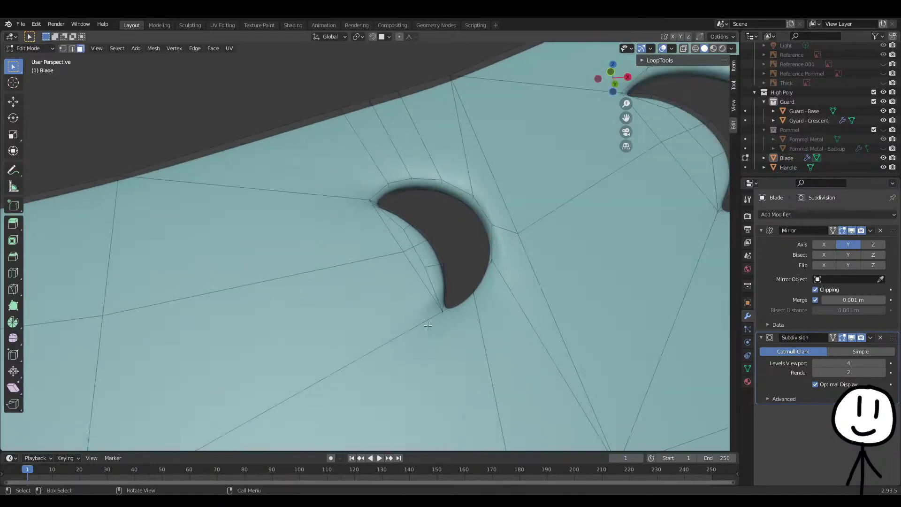
scroll(444, 308, up, 5)
shift+middle_drag(523, 349, 389, 301)
key(ctrl+r)
scroll(387, 300, down, 6)
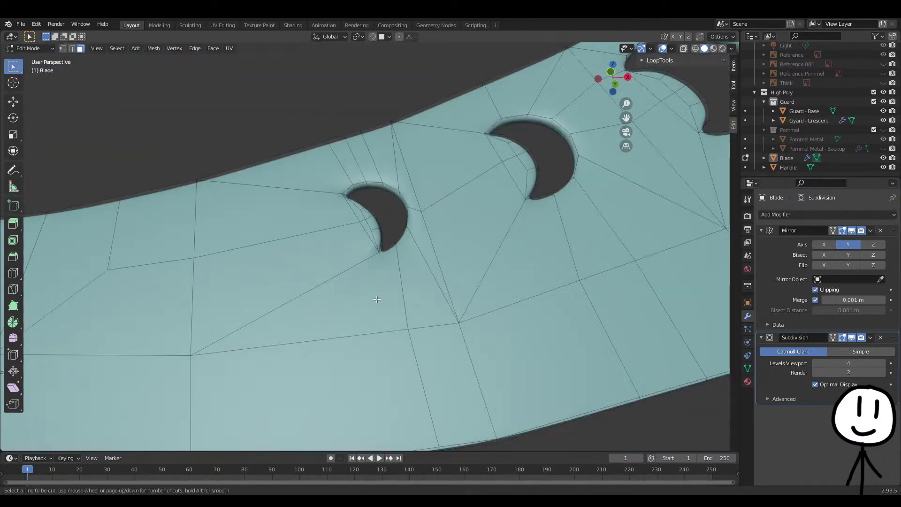
click(420, 223)
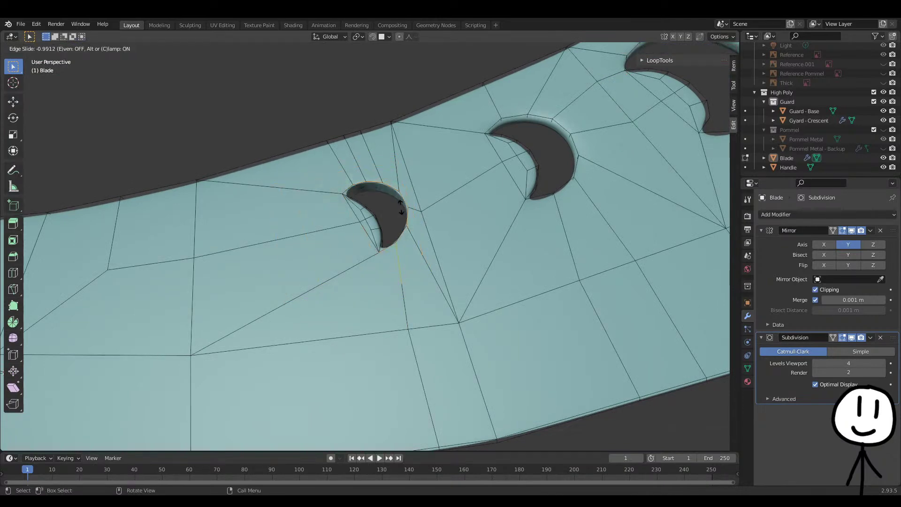
click(402, 211)
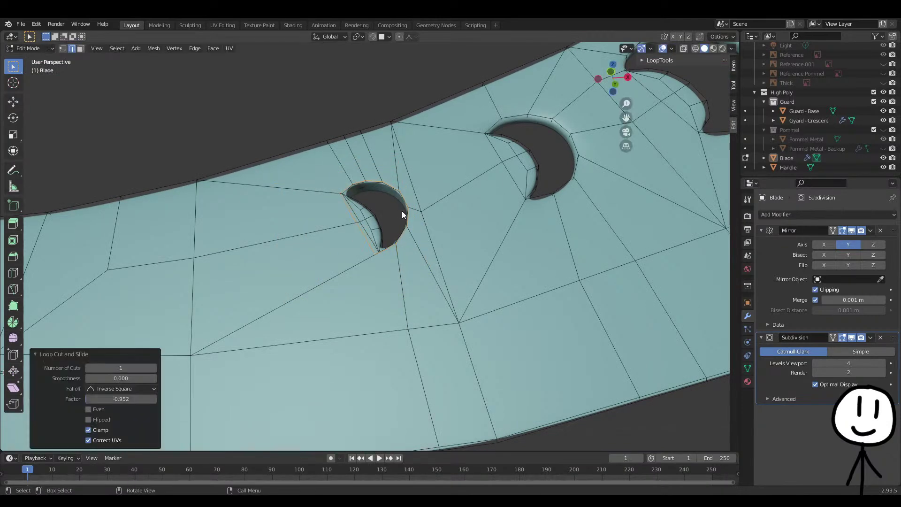
Cut another edge loop along the smallest crescent hole's inner curve at a factor of about -0.533
key(Tab)
scroll(428, 272, up, 3)
key(Tab)
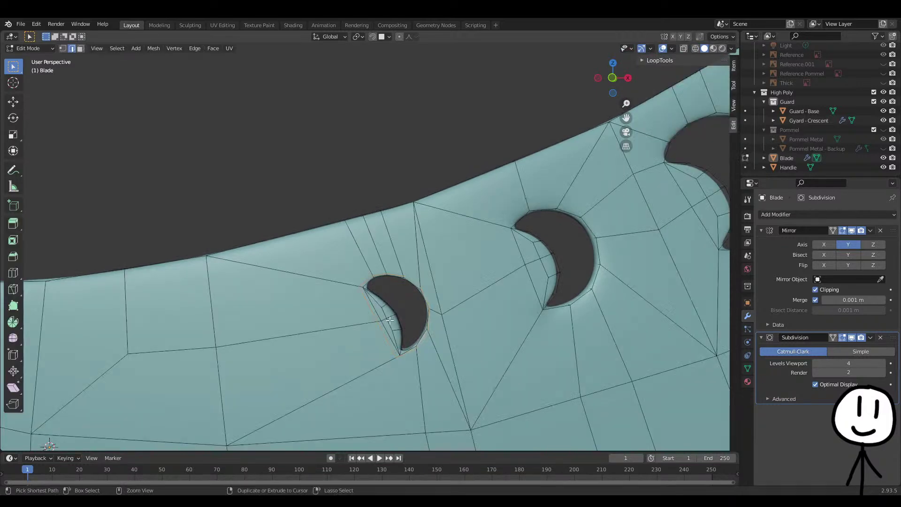
key(ctrl+r)
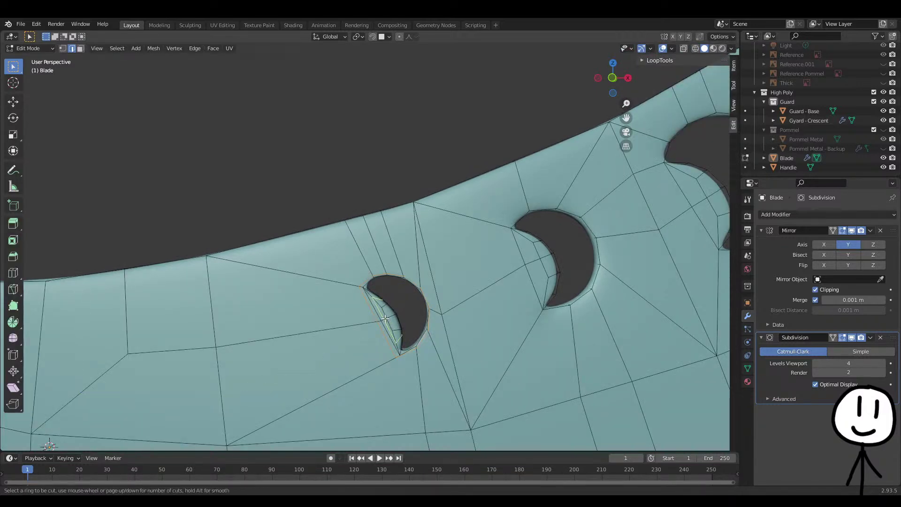
click(385, 318)
click(380, 313)
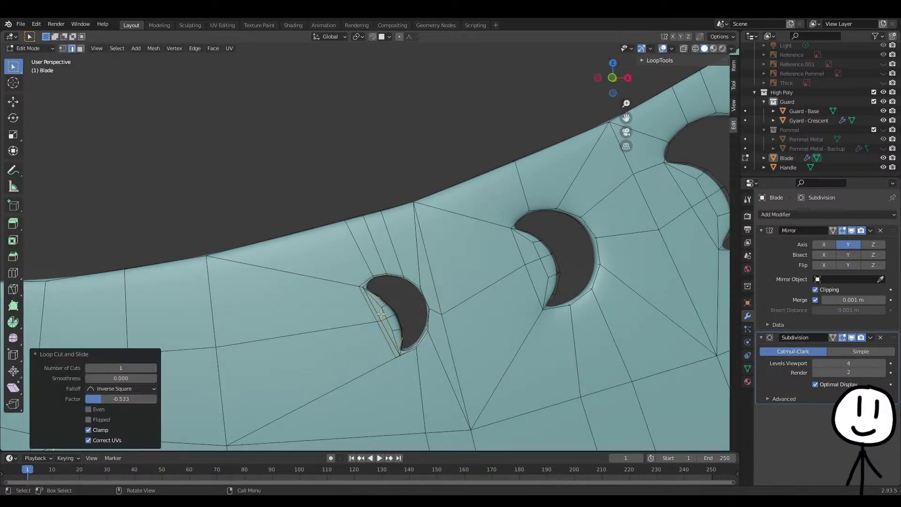
Examine the subdivided shading around the smallest crescent hole in both Object and Edit Mode
key(Tab)
scroll(404, 300, up, 5)
key(Tab)
key(Tab)
key(Tab)
key(Tab)
key(Tab)
key(3)
scroll(382, 273, down, 6)
scroll(382, 273, down, 3)
key(Tab)
key(Tab)
scroll(478, 374, up, 7)
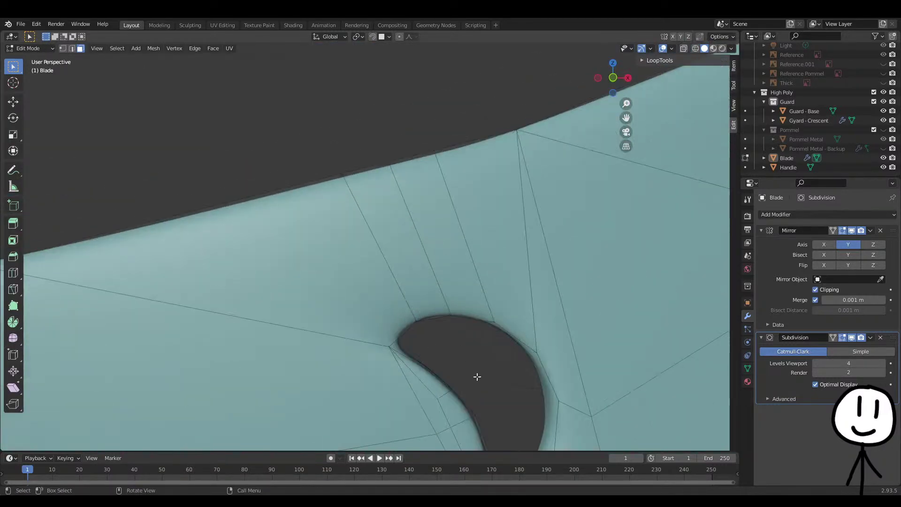
Select the vertex at the smallest crescent hole's upper tip and examine the smoothed inner walls of the holes
shift+middle_drag(427, 339, 421, 312)
key(1)
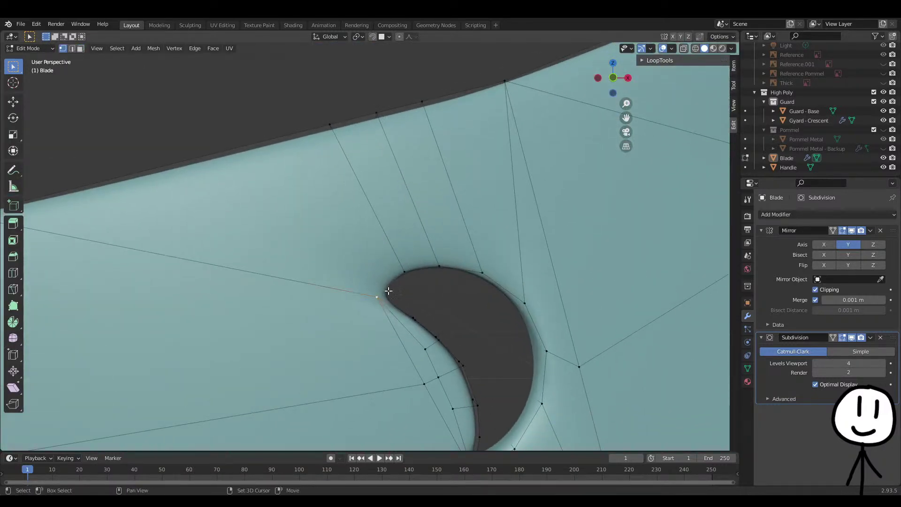
scroll(390, 294, down, 6)
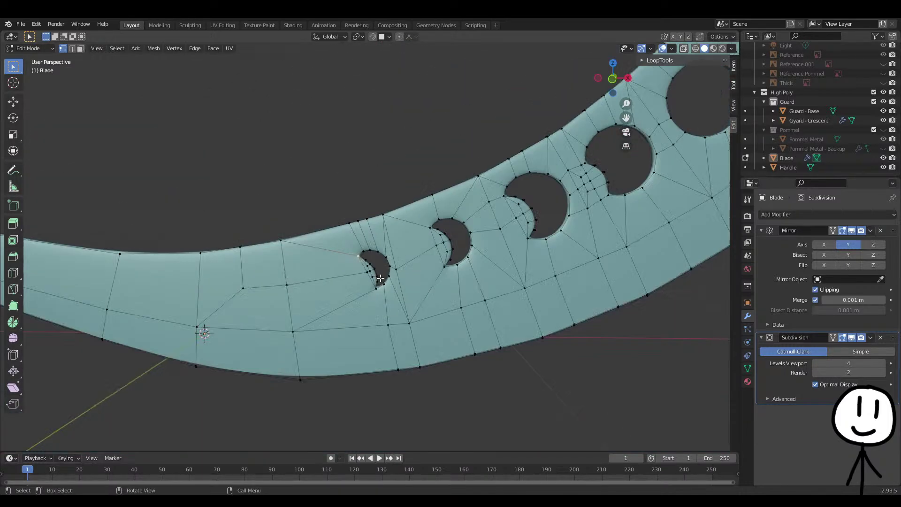
key(Tab)
middle_drag(375, 369, 296, 335)
key(Tab)
scroll(258, 286, up, 4)
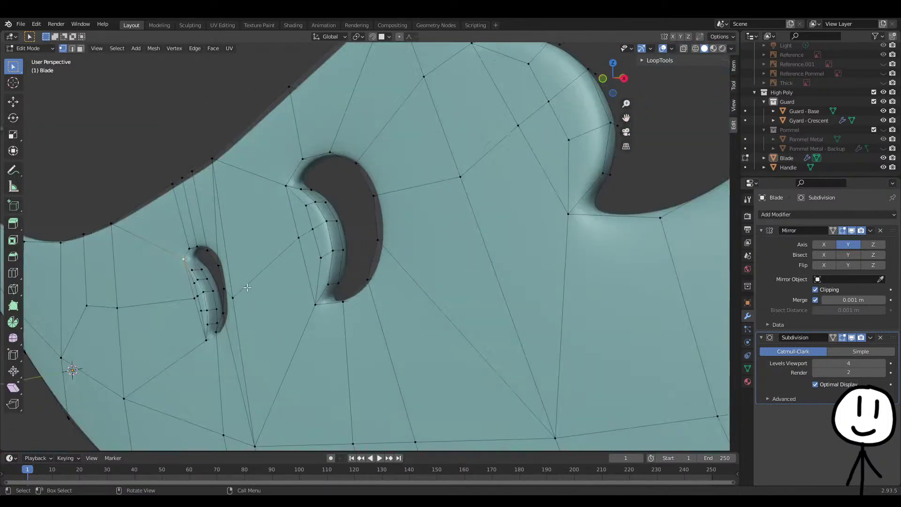
Remove the Subdivision modifier from the blade and leave mesh editing
middle_drag(240, 235, 266, 195)
alt+click(277, 156)
click(881, 336)
scroll(368, 354, down, 10)
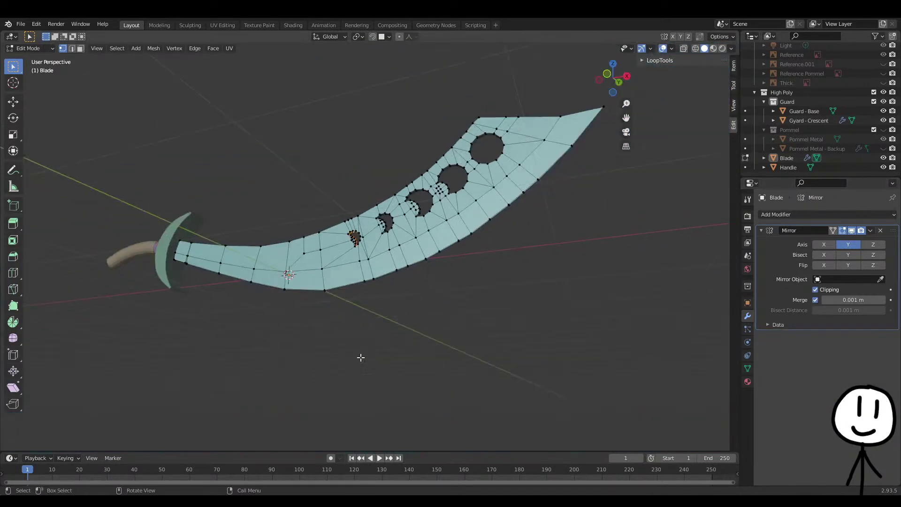
key(Tab)
Narrow the guard crescent along the Y axis to a Y scale of about 0.845
middle_drag(280, 338, 347, 387)
click(209, 333)
middle_drag(236, 339, 540, 364)
key(s)
key(y)
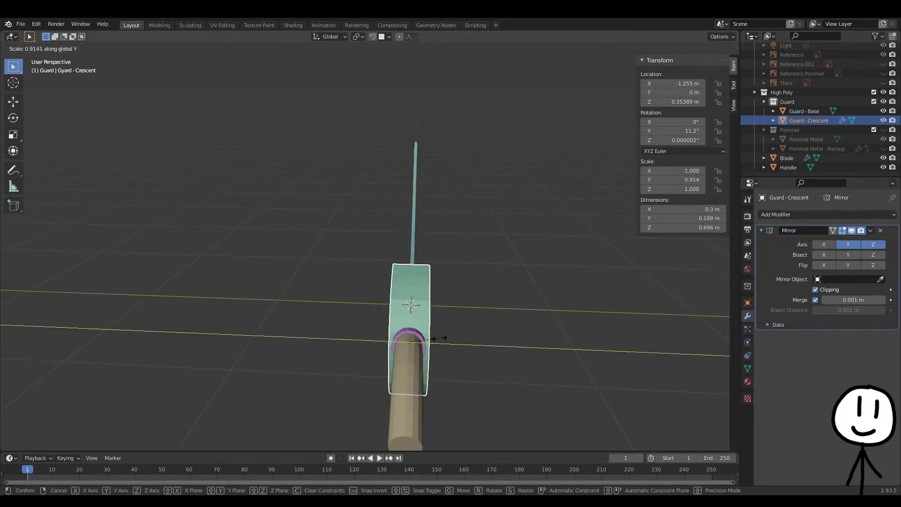
click(397, 330)
key(s)
key(y)
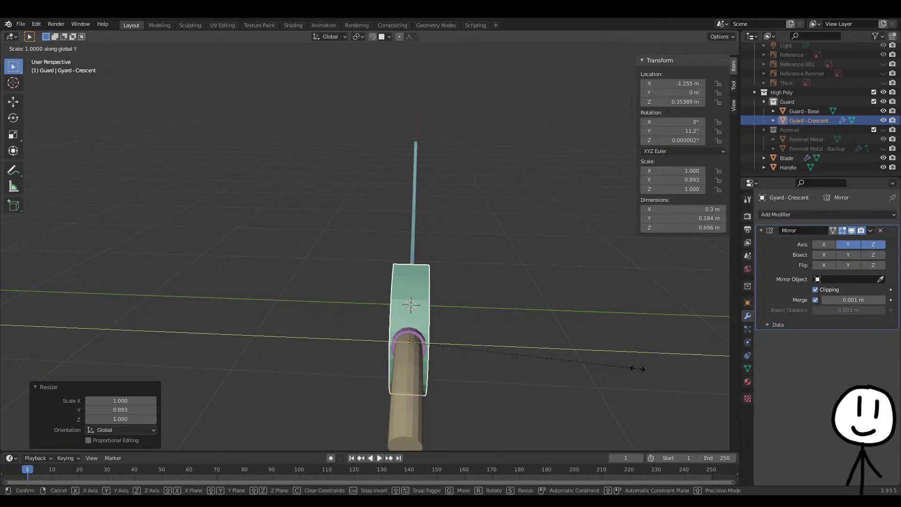
click(531, 352)
key(Tab)
middle_drag(521, 356, 454, 357)
key(Tab)
scroll(453, 357, down, 7)
click(313, 255)
scroll(328, 307, up, 5)
middle_drag(329, 308, 363, 298)
key(s)
key(shift+z)
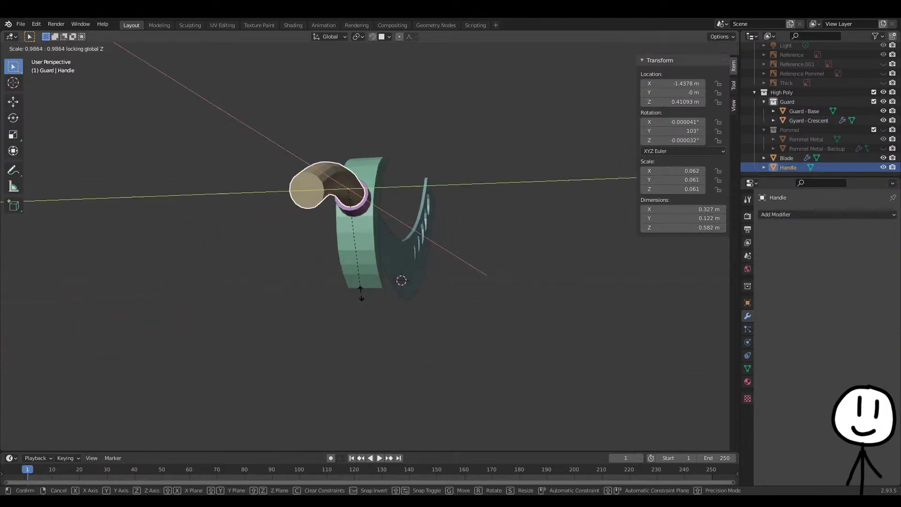
key(Escape)
key(s)
key(Escape)
middle_drag(467, 295, 443, 323)
key(s)
key(x)
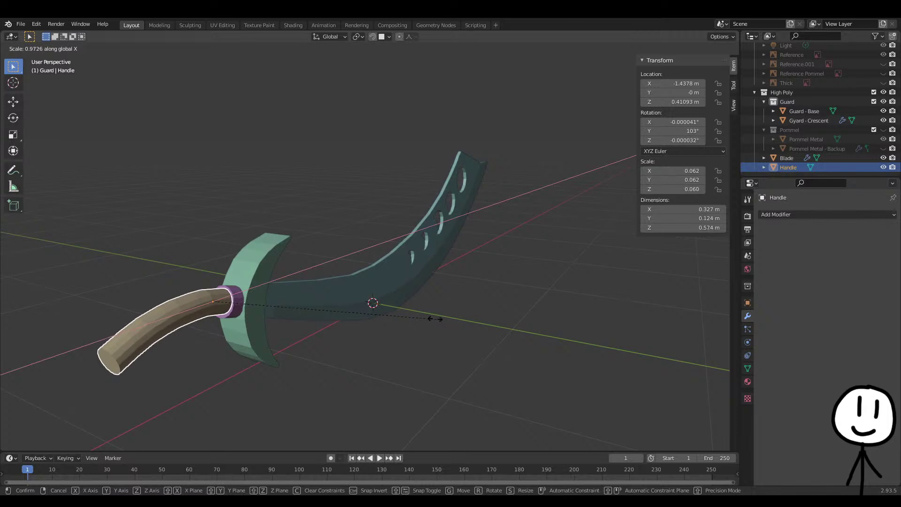
key(shift+x)
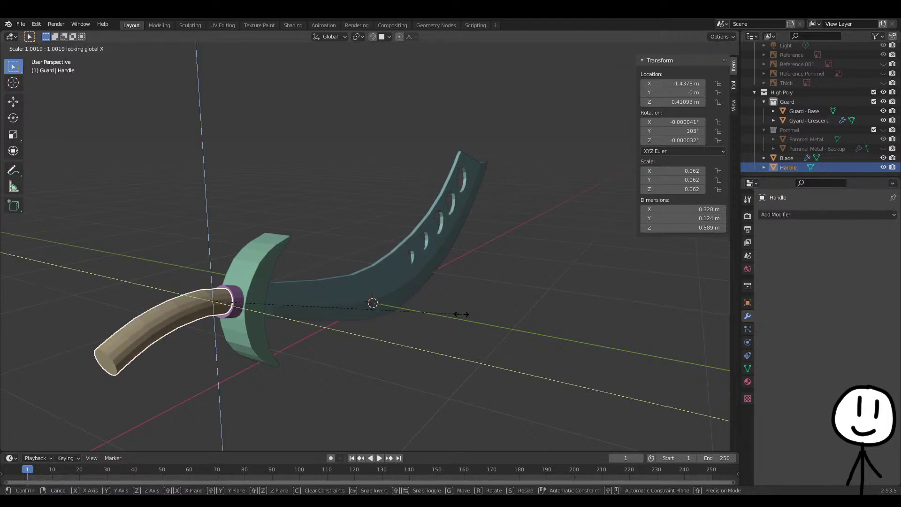
click(385, 321)
Narrow the guard crescent further along the Y axis to a Y scale of about 0.81
middle_drag(385, 321, 483, 360)
click(396, 315)
key(Tab)
key(Tab)
middle_drag(534, 379, 396, 316)
scroll(396, 311, up, 6)
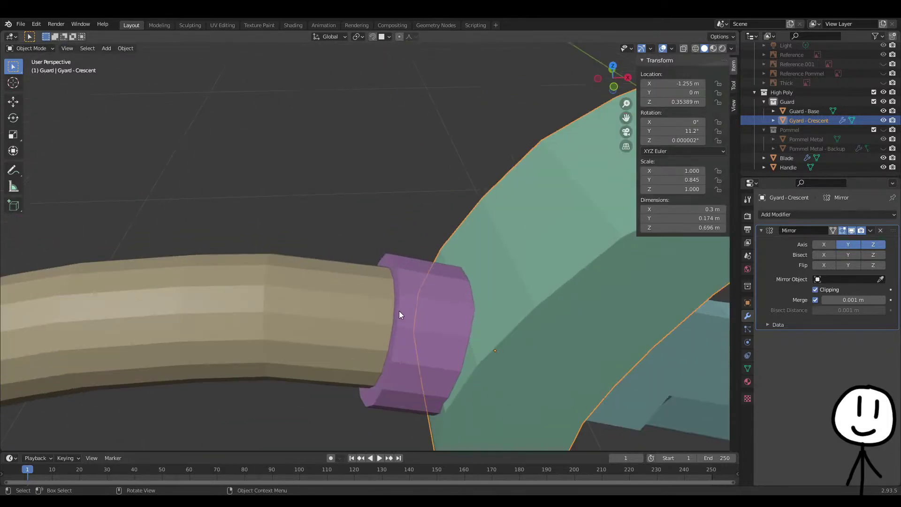
scroll(396, 311, down, 5)
middle_drag(436, 291, 573, 358)
key(s)
key(y)
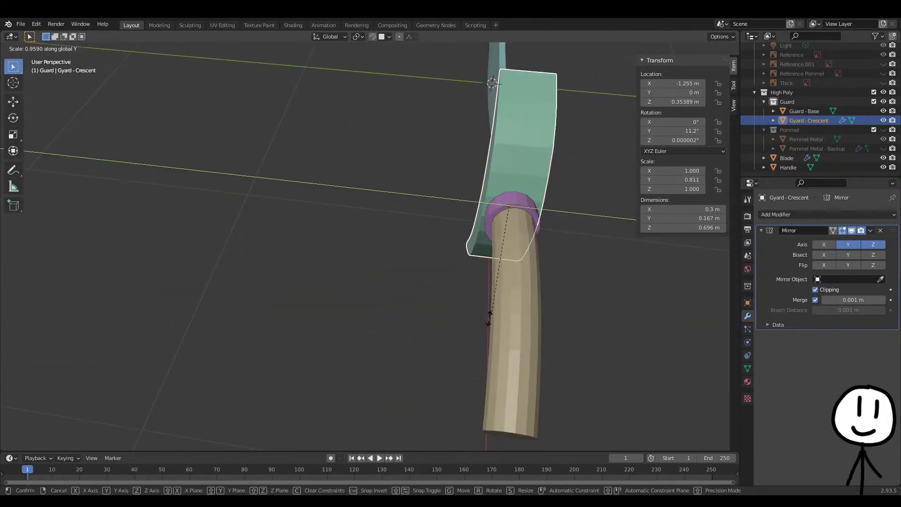
click(493, 321)
key(Tab)
middle_drag(494, 322, 350, 262)
scroll(264, 235, down, 3)
scroll(371, 265, down, 4)
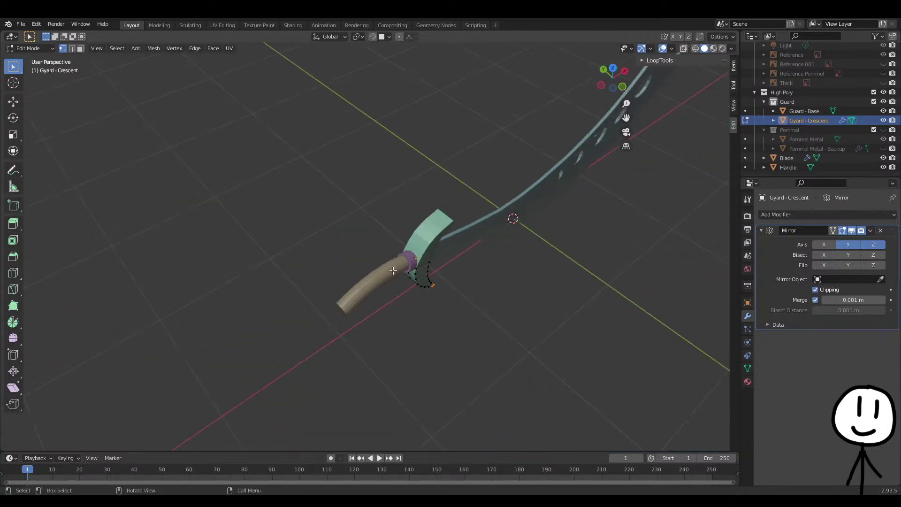
key(Tab)
Scale the guard base, guard crescent and handle down together along Y, giving the handle a Y scale of about 0.046
click(419, 255)
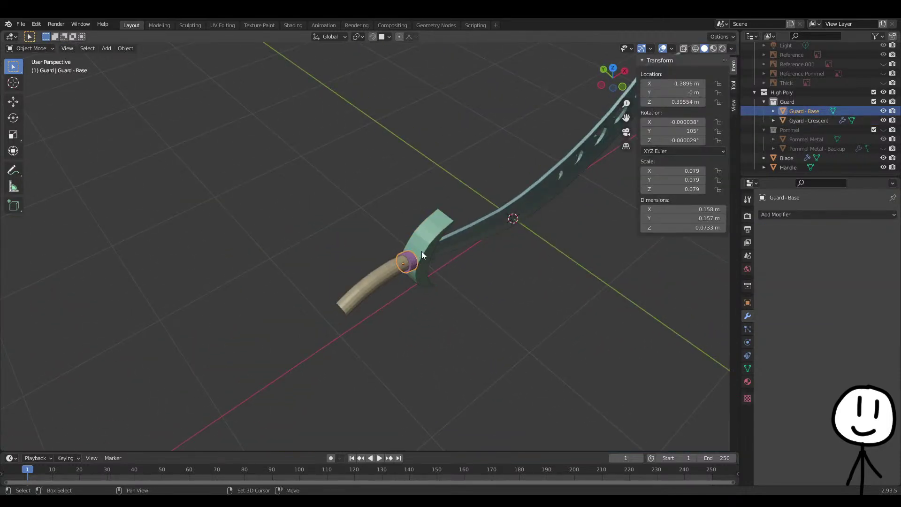
shift+click(420, 258)
shift+click(382, 270)
key(s)
key(y)
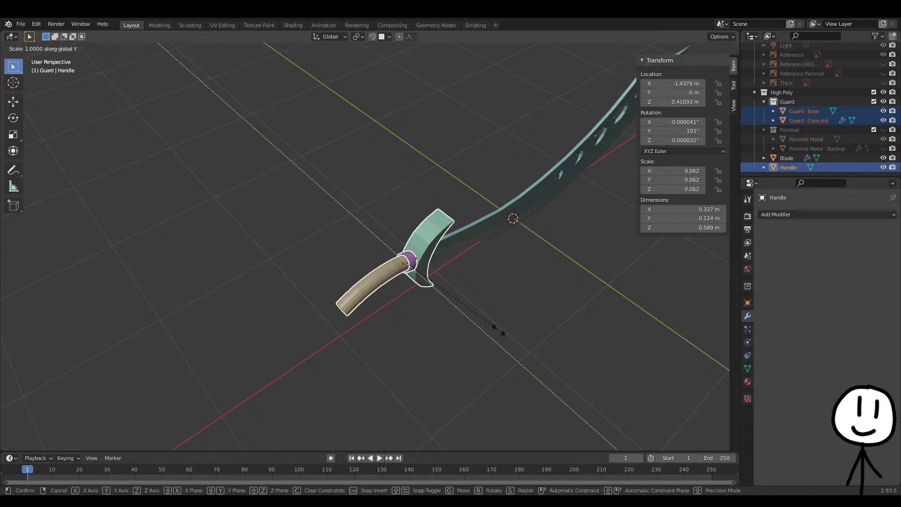
click(476, 306)
key(Tab)
key(Tab)
middle_drag(474, 284, 504, 286)
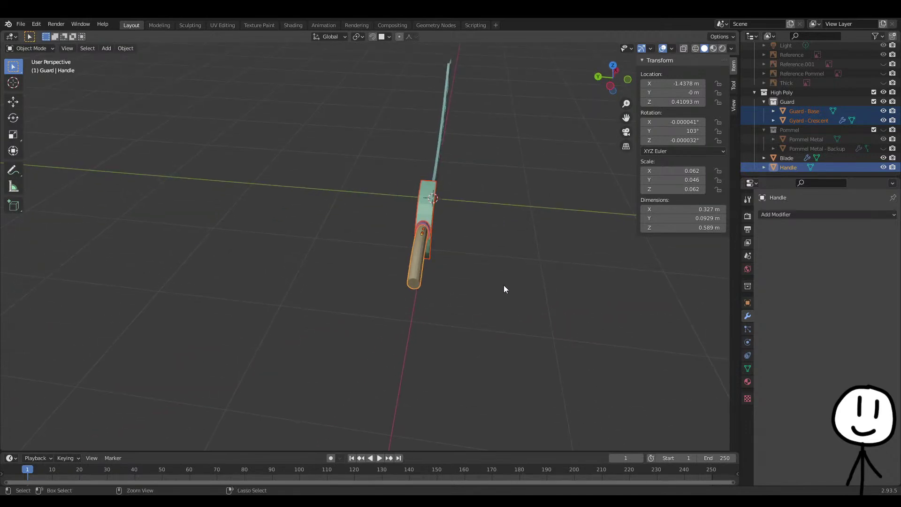
Undo the joint Y scaling of the guard base, guard crescent and handle
key(ctrl+z)
key(ctrl+z)
key(ctrl+z)
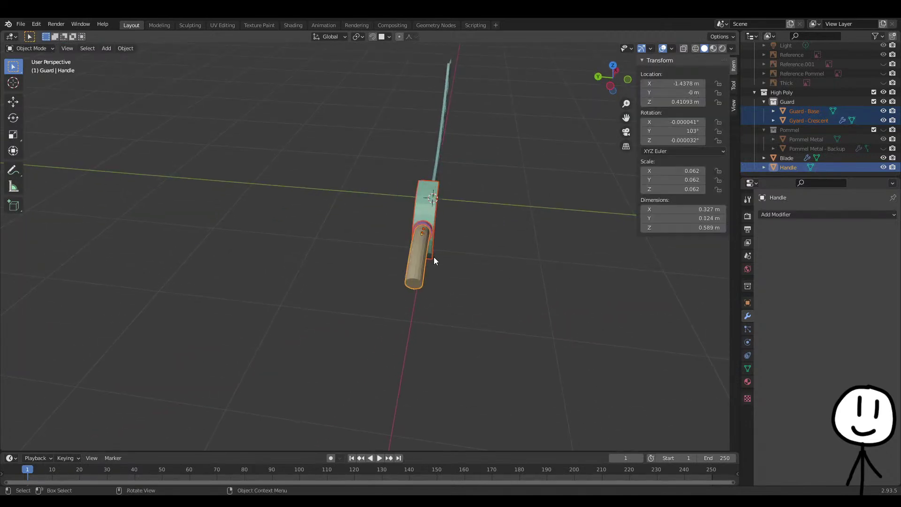
click(415, 254)
click(429, 213)
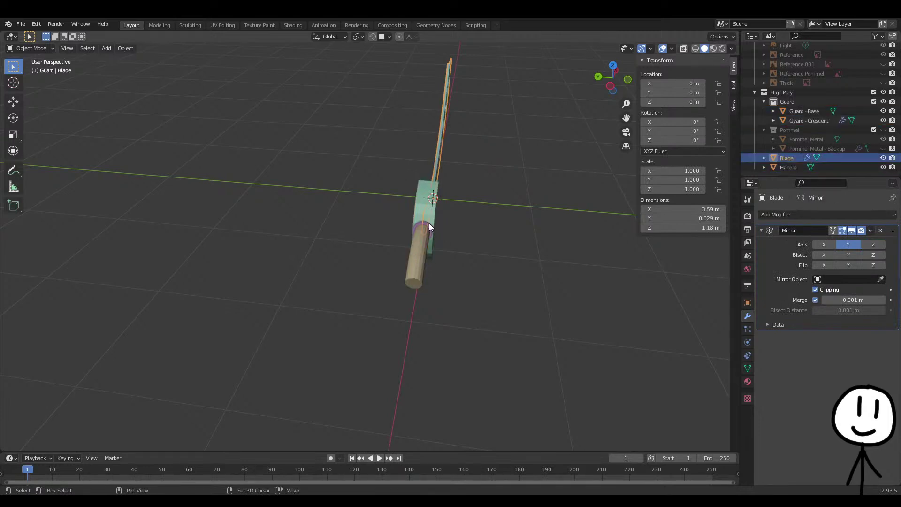
click(429, 224)
middle_drag(489, 235, 421, 227)
click(421, 227)
shift+click(404, 243)
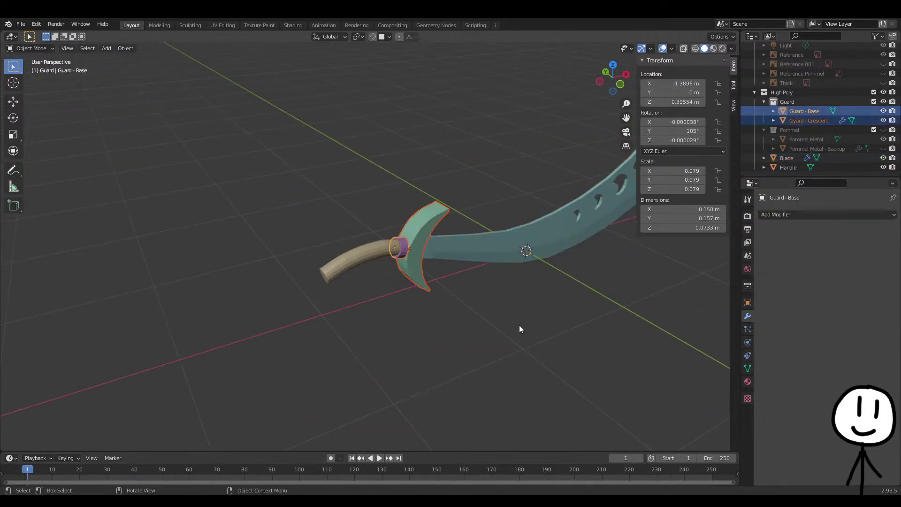
key(g)
key(y)
right_click(514, 321)
key(s)
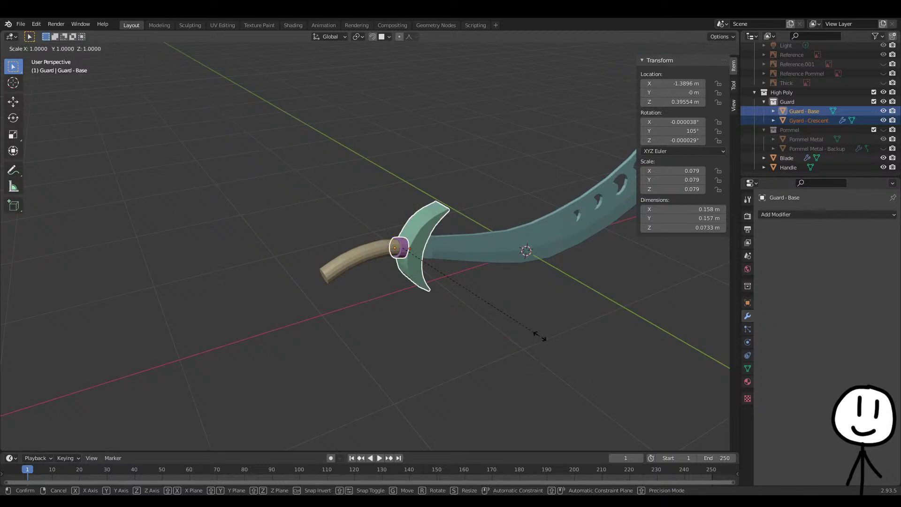
right_click(540, 336)
Scale the guard base and handle together by about 0.723 in Y and Z, excluding the X axis
click(426, 277)
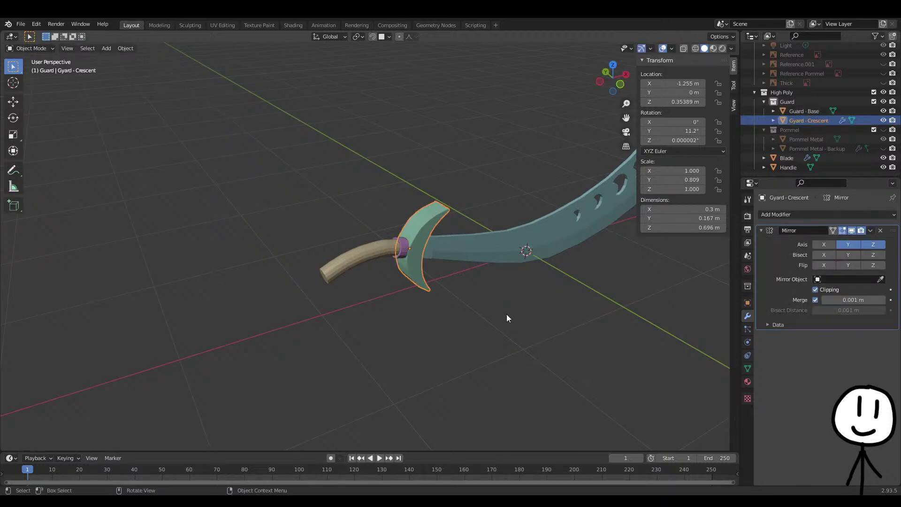
click(402, 255)
shift+click(396, 251)
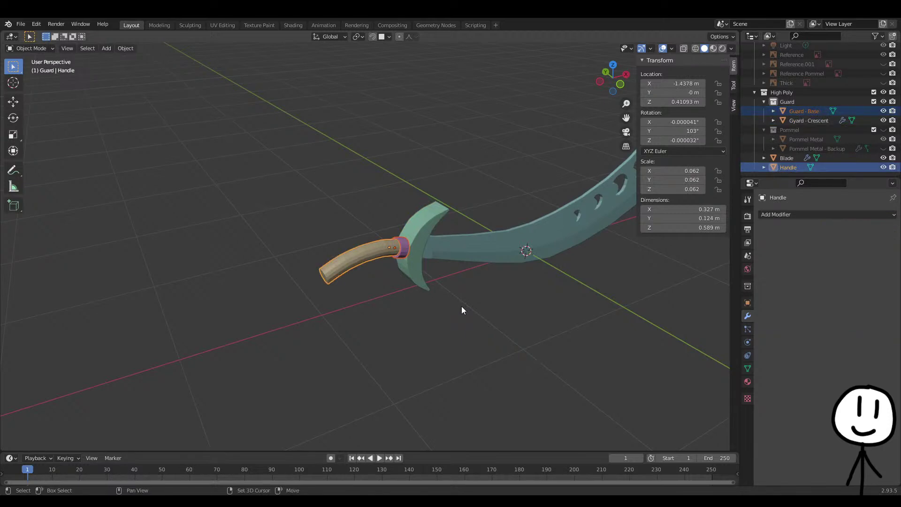
key(s)
key(shift+x)
right_click(460, 306)
key(x)
key(s)
key(shift+x)
click(459, 286)
key(Tab)
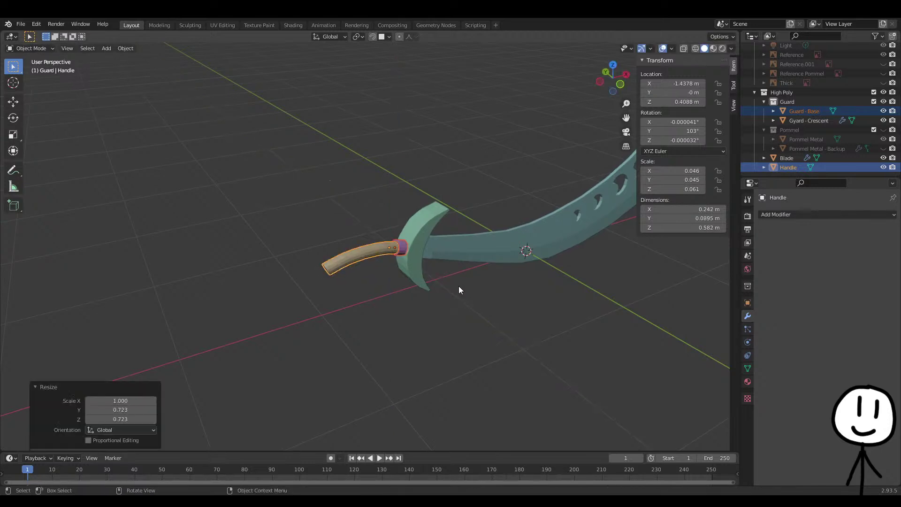
key(Tab)
Narrow the guard crescent along the Y axis to a Y scale of about 0.6
middle_drag(462, 337, 428, 326)
click(425, 325)
middle_drag(334, 296, 520, 335)
click(383, 265)
key(s)
key(y)
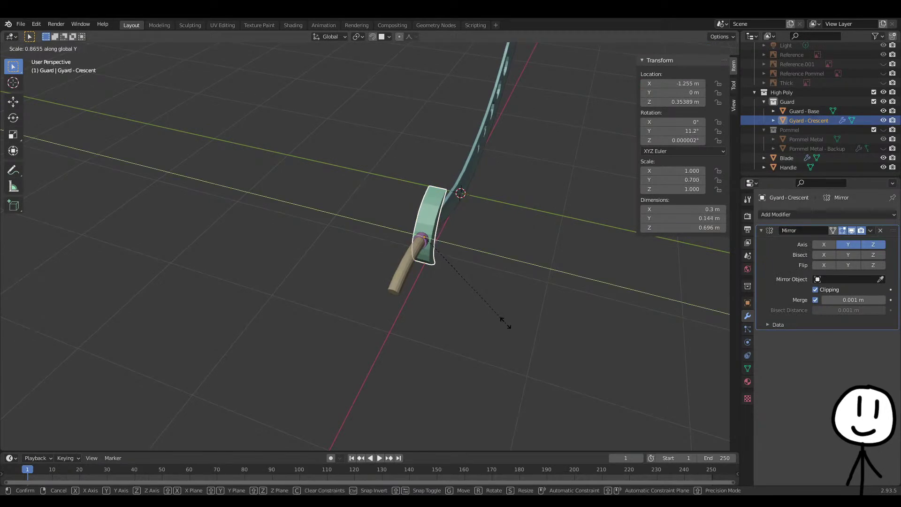
click(493, 312)
middle_drag(483, 328, 421, 348)
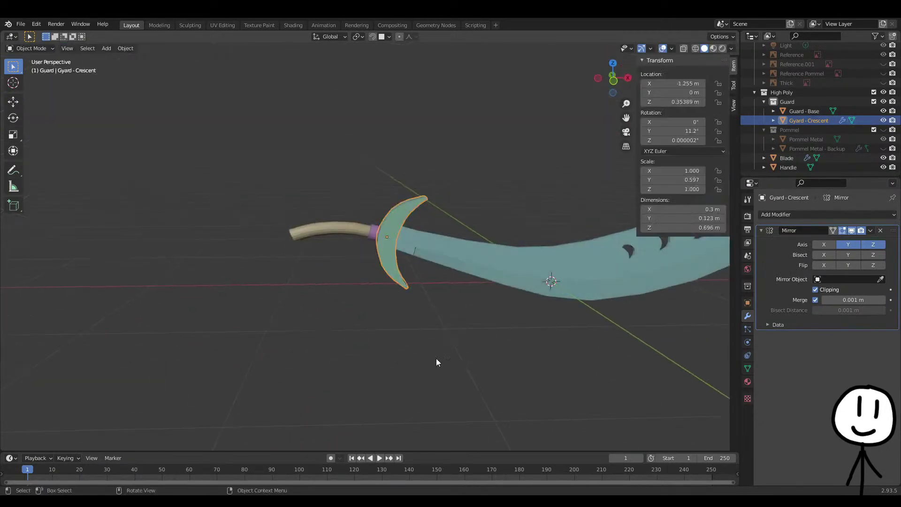
click(326, 343)
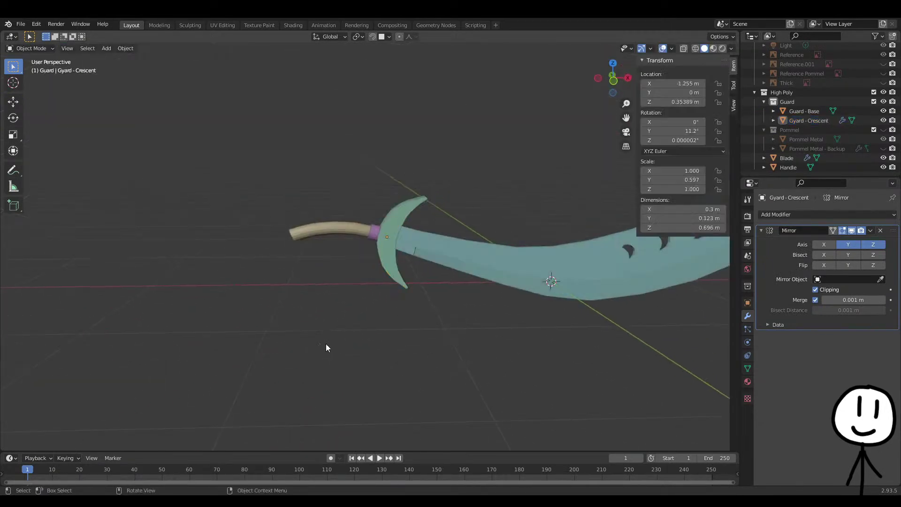
Unhide the Pommel collection and compare the pommel metal with the handle from the front
click(883, 129)
click(289, 255)
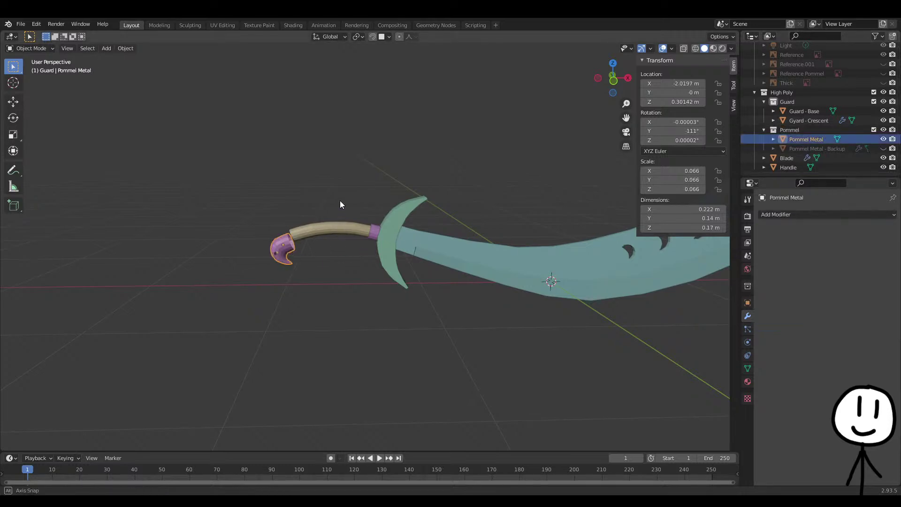
scroll(390, 261, up, 3)
key(KP_1)
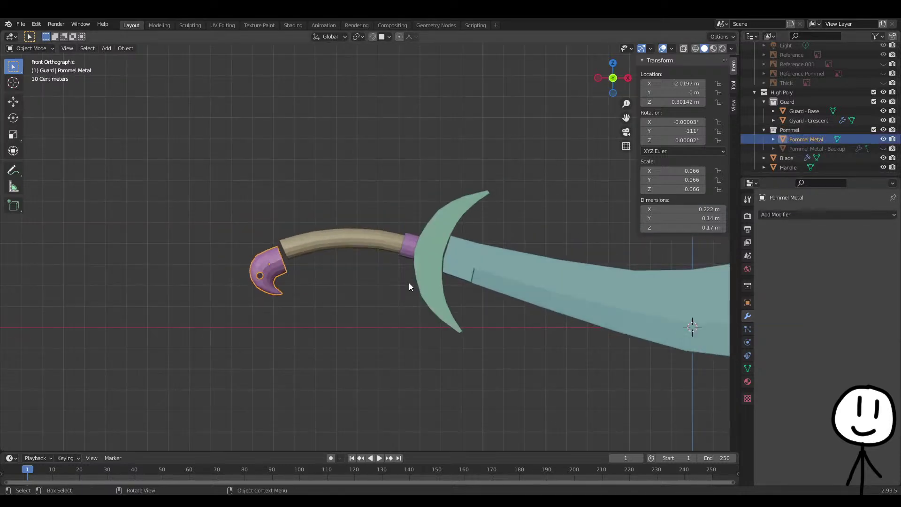
middle_drag(366, 286, 329, 339)
click(497, 397)
Try pulling the guard crescent's lower tip vertices about 0.04 m along Y to narrow the ends
click(408, 290)
key(Tab)
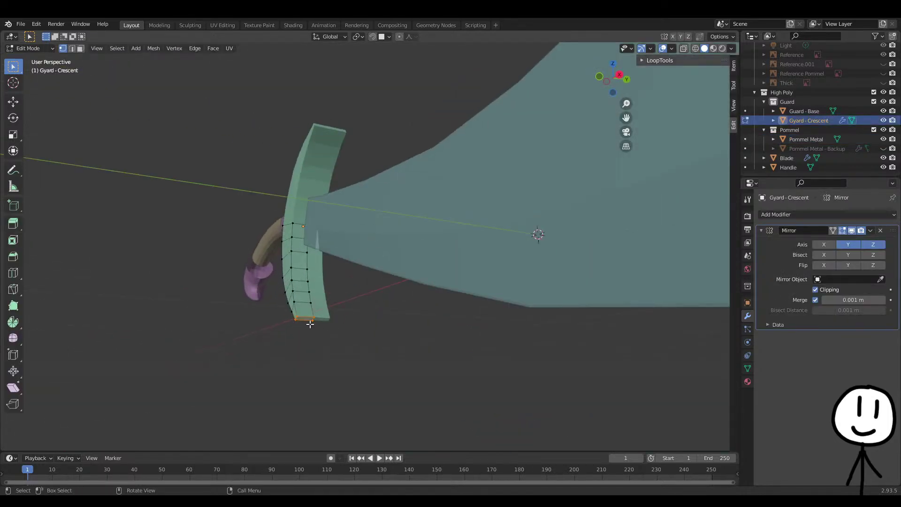
key(g)
key(y)
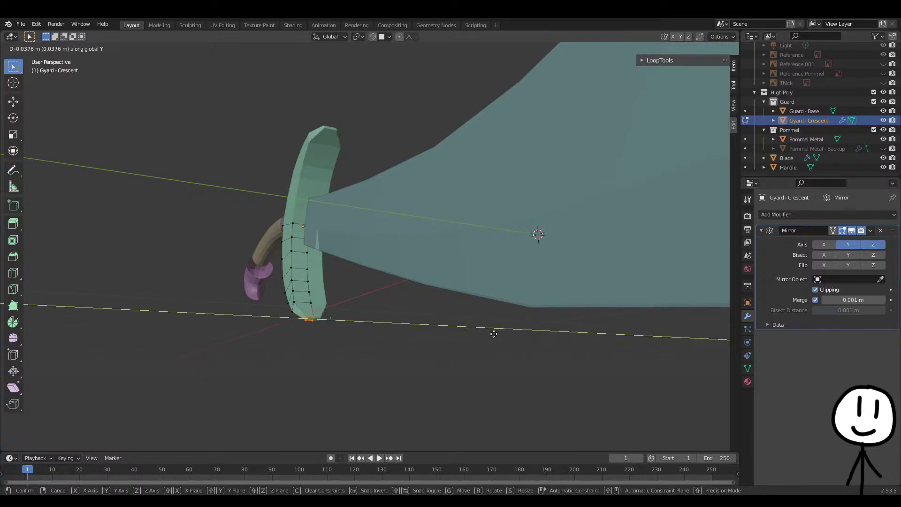
click(497, 334)
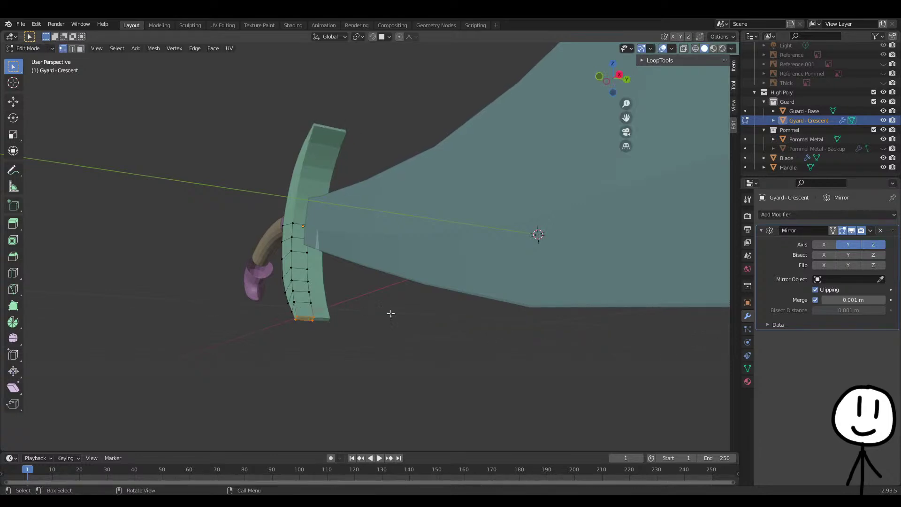
Enable proportional editing and move the guard crescent's tip vertices about 0.058 m along Y with Sharp falloff and a size of 0.42
click(399, 37)
middle_drag(407, 197, 385, 214)
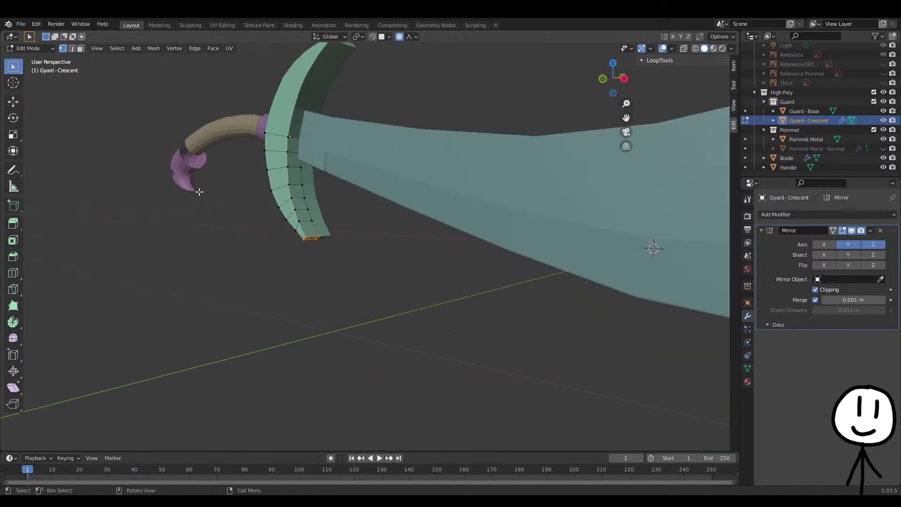
key(g)
key(y)
scroll(385, 316, down, 7)
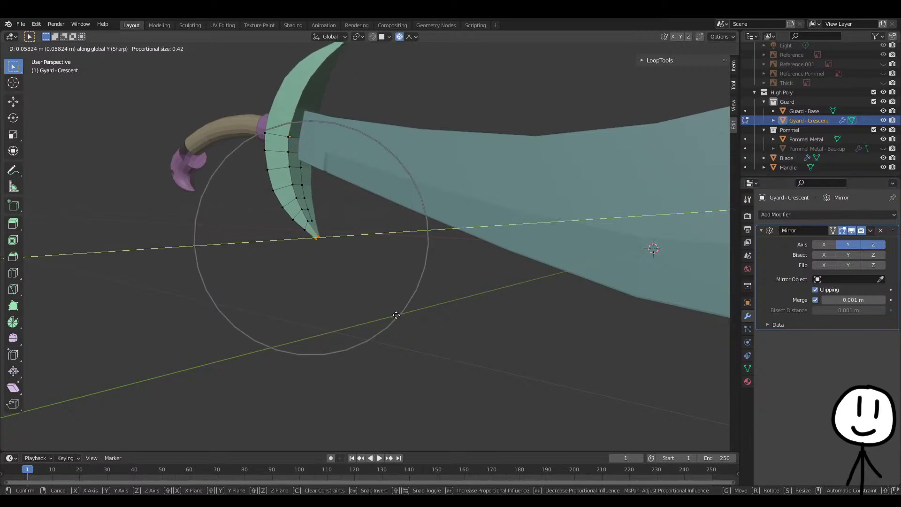
click(397, 316)
key(Tab)
middle_drag(385, 323, 320, 304)
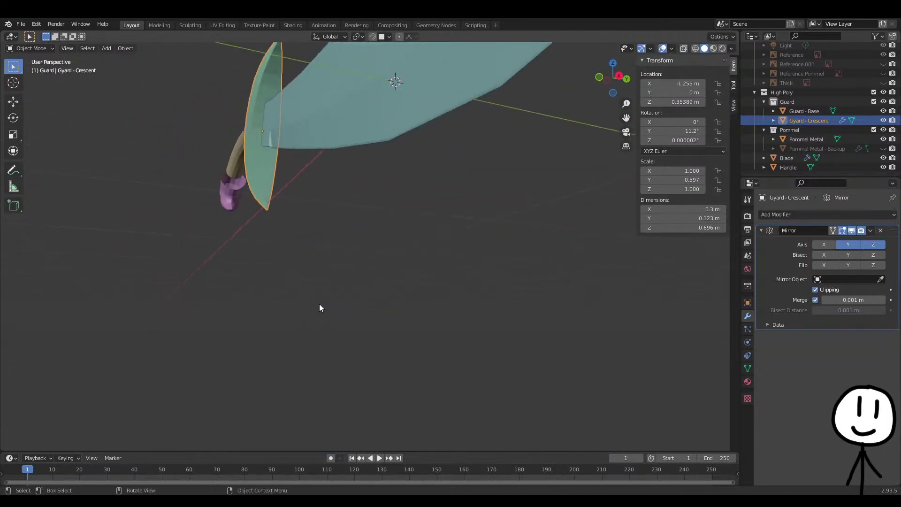
Show the collection holding the sword reference image and shift the guard crescent's tip vertices along Y
scroll(759, 108, up, 3)
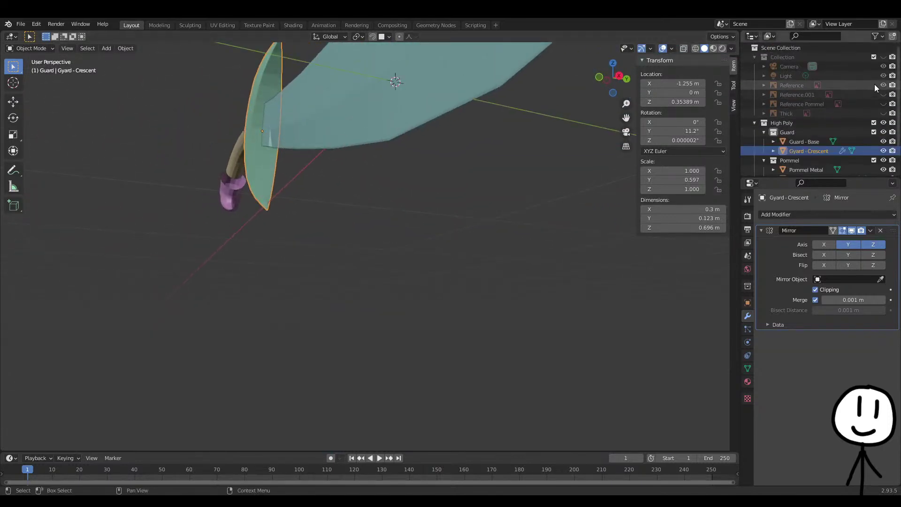
click(883, 58)
middle_drag(559, 173, 407, 189)
key(Tab)
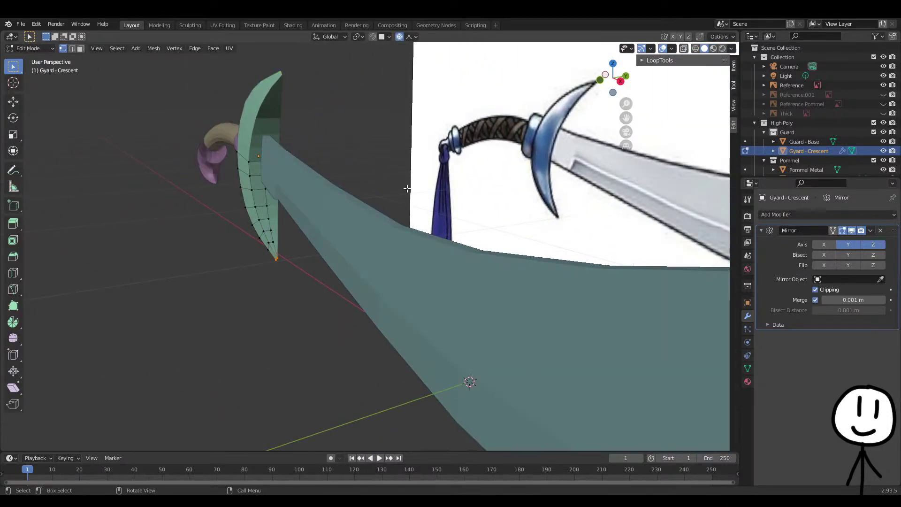
key(g)
key(y)
click(405, 188)
key(Tab)
middle_drag(405, 188, 596, 236)
Narrow the whole guard crescent along Y to a Y scale of about 0.56 and compare it with the reference
key(Tab)
key(Tab)
key(n)
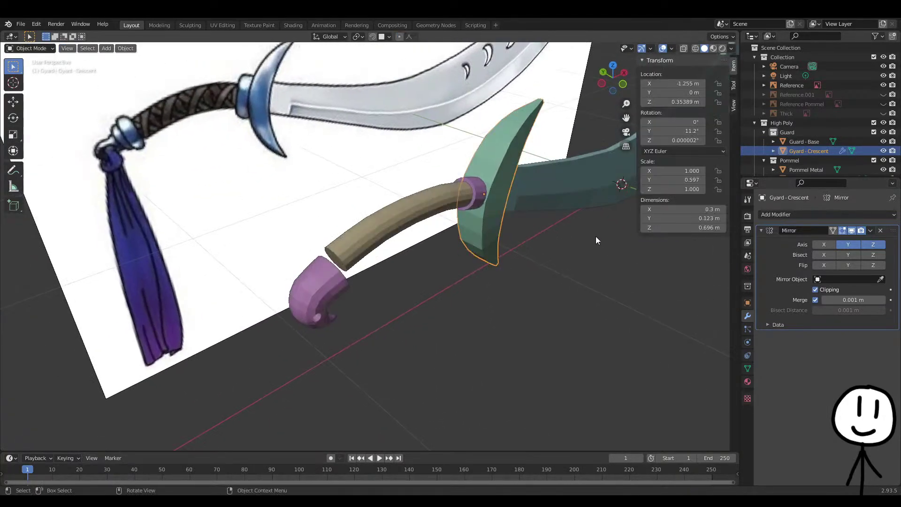
key(g)
key(y)
key(s)
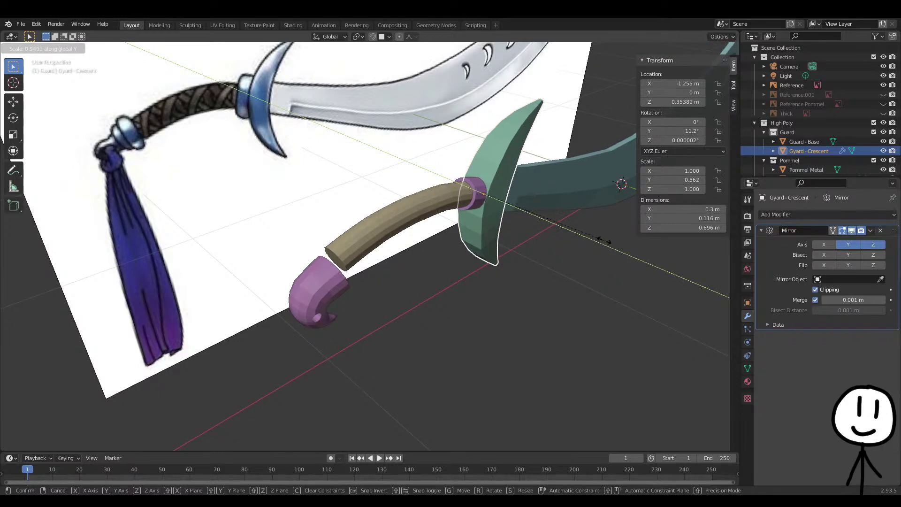
click(592, 248)
key(Tab)
middle_drag(582, 255, 493, 247)
key(Tab)
middle_drag(375, 251, 441, 268)
Narrow the guard base along the Y axis in two passes to a Y scale of about 0.04
click(462, 196)
middle_drag(462, 197, 636, 302)
key(s)
key(y)
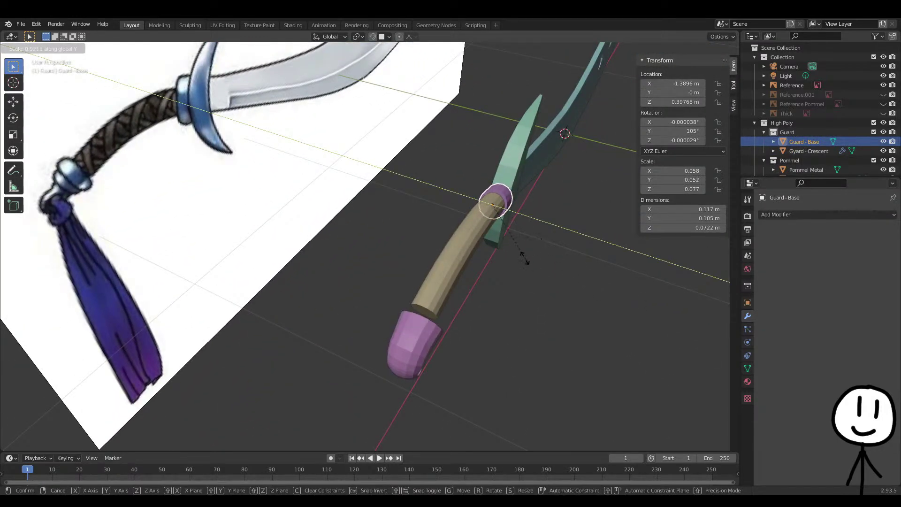
click(471, 217)
key(s)
key(y)
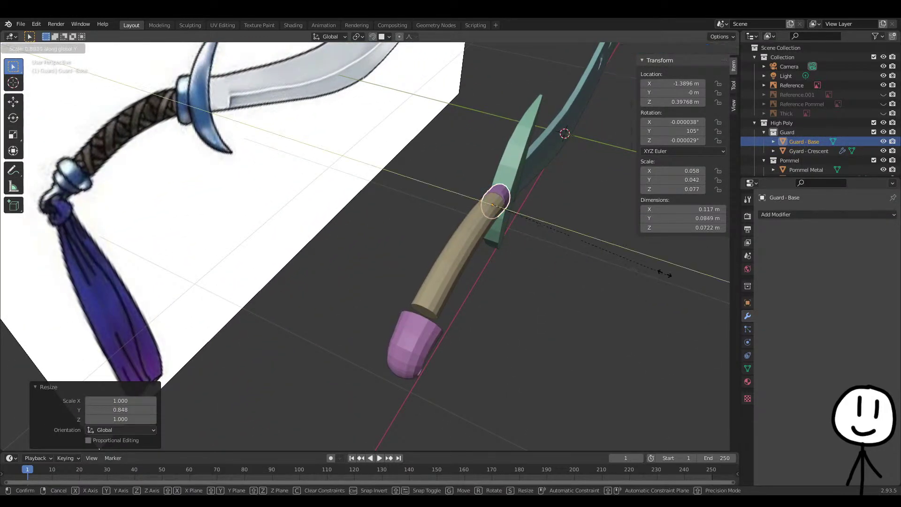
click(637, 255)
Undo the recent Y scaling of the guard base and the changes made just before it
middle_drag(635, 254, 408, 258)
key(ctrl+z)
click(438, 257)
key(Tab)
key(Tab)
key(ctrl+z)
key(ctrl+z)
key(ctrl+z)
key(Tab)
key(Tab)
Box-select the guard crescent's vertices nearest the guard base in X-ray and compare the shape with the reference
middle_drag(353, 279, 517, 218)
scroll(406, 286, down, 5)
scroll(526, 265, up, 6)
key(Tab)
key(Tab)
key(Tab)
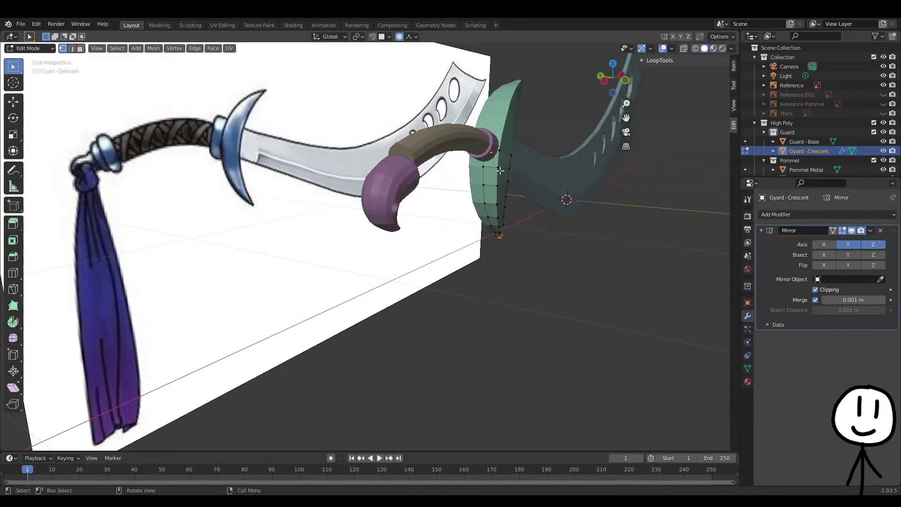
key(alt+z)
key(b)
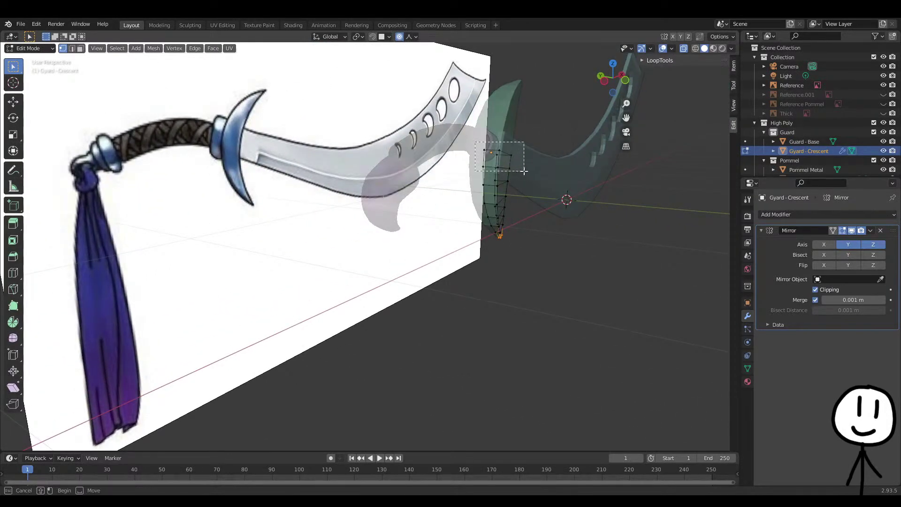
key(alt+z)
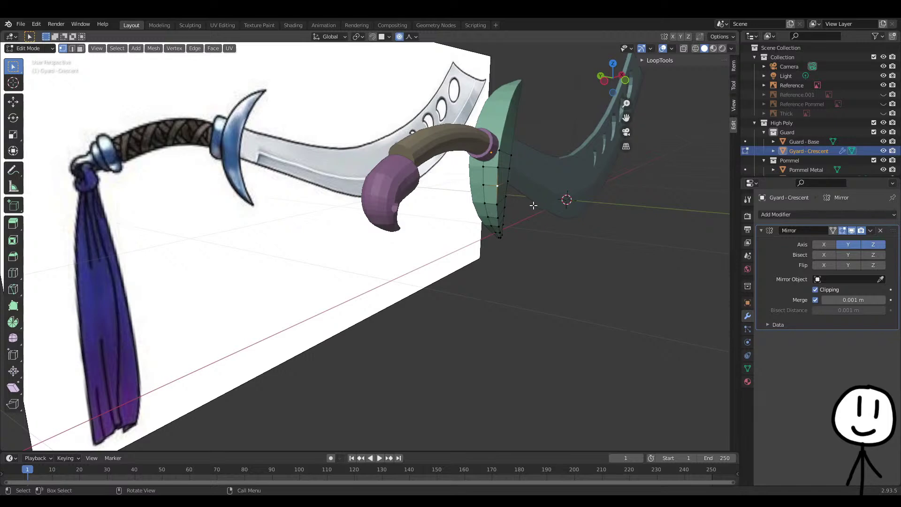
middle_drag(404, 112, 293, 215)
middle_drag(234, 127, 378, 129)
middle_drag(465, 161, 384, 79)
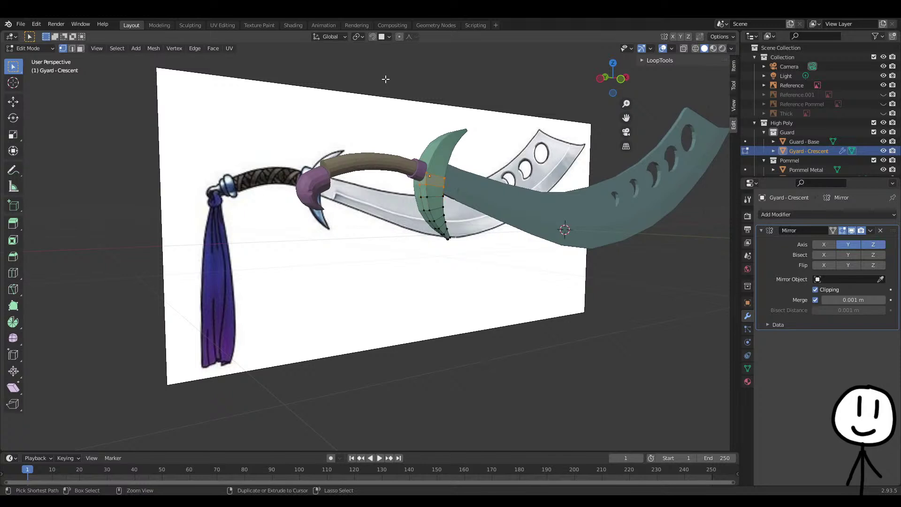
Undo the recent edits back to the state before the guard crescent's tips were tapered and the reference was shown
key(ctrl+z)
key(ctrl+z)
key(ctrl+z)
key(ctrl+z)
key(ctrl+z)
key(ctrl+z)
key(ctrl+z)
key(ctrl+z)
key(ctrl+z)
key(ctrl+z)
key(ctrl+z)
key(ctrl+z)
key(ctrl+z)
Try moving the guard crescent's tip vertices about 0.054 m along Y with Smooth proportional falloff, and undo the move
click(413, 42)
click(418, 79)
key(g)
key(y)
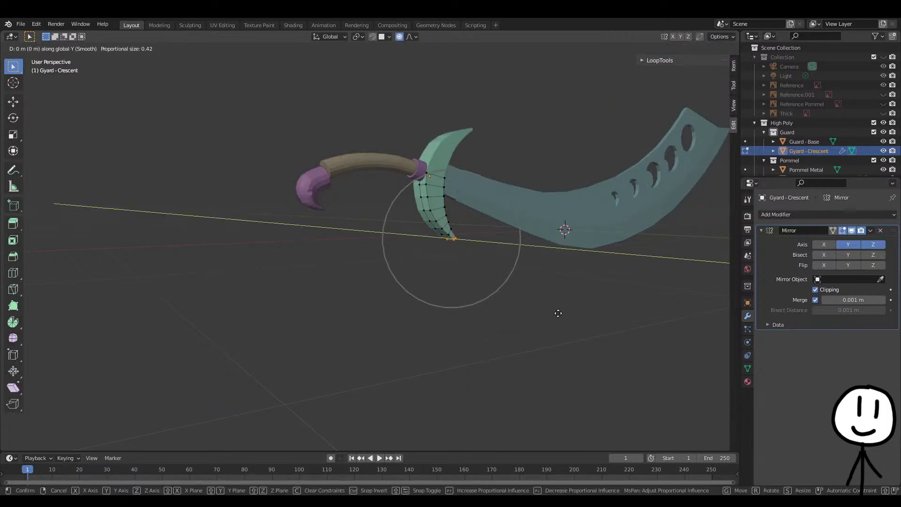
click(552, 311)
middle_drag(553, 311, 376, 266)
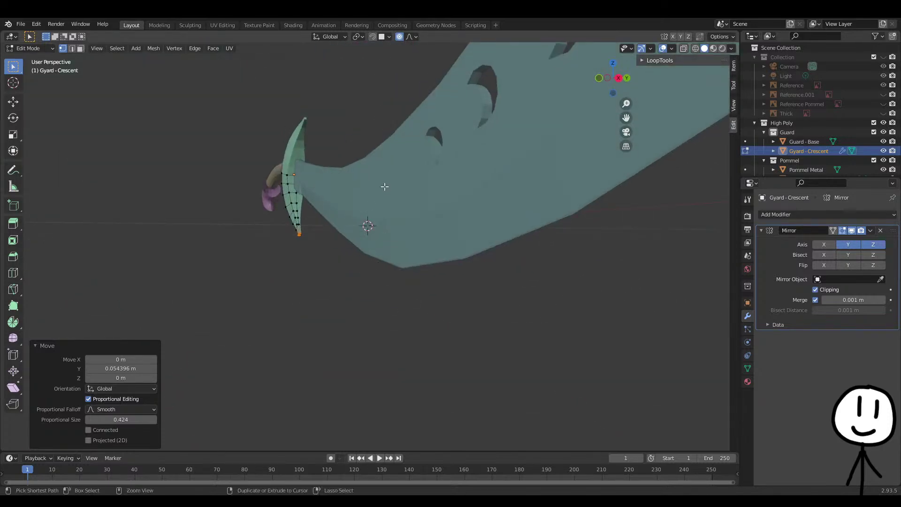
key(ctrl+z)
Try moving the guard crescent's tip vertices about 0.058 m along Y with Sharp proportional falloff
click(412, 37)
click(393, 119)
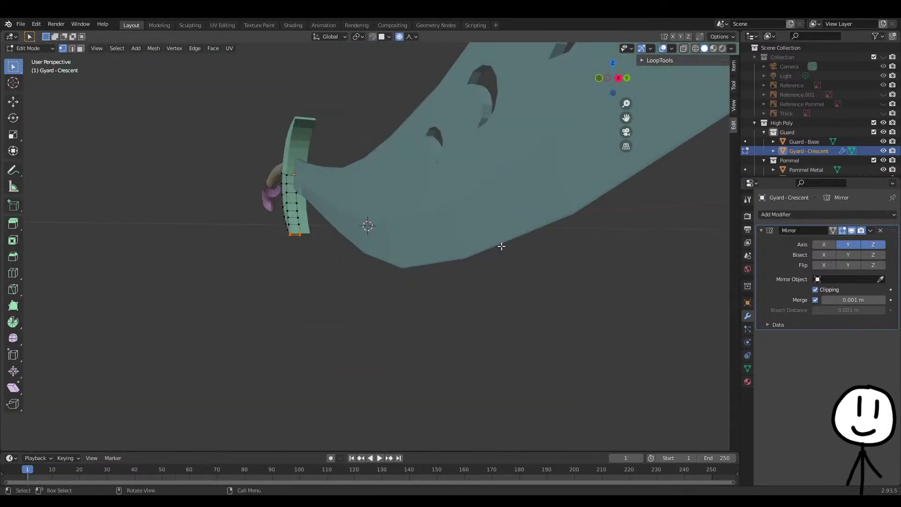
key(g)
key(y)
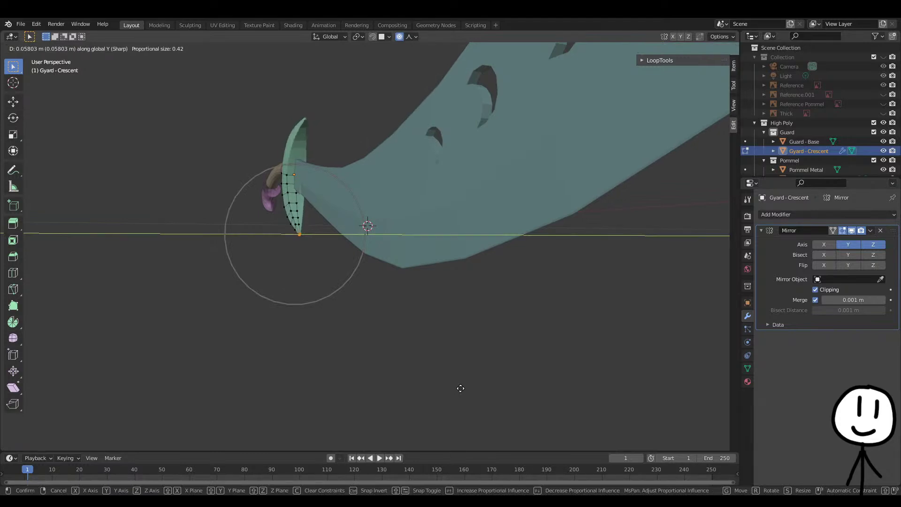
click(460, 388)
Taper the guard crescent by moving its tip vertices about 0.049 m along Y with Linear proportional falloff
click(412, 37)
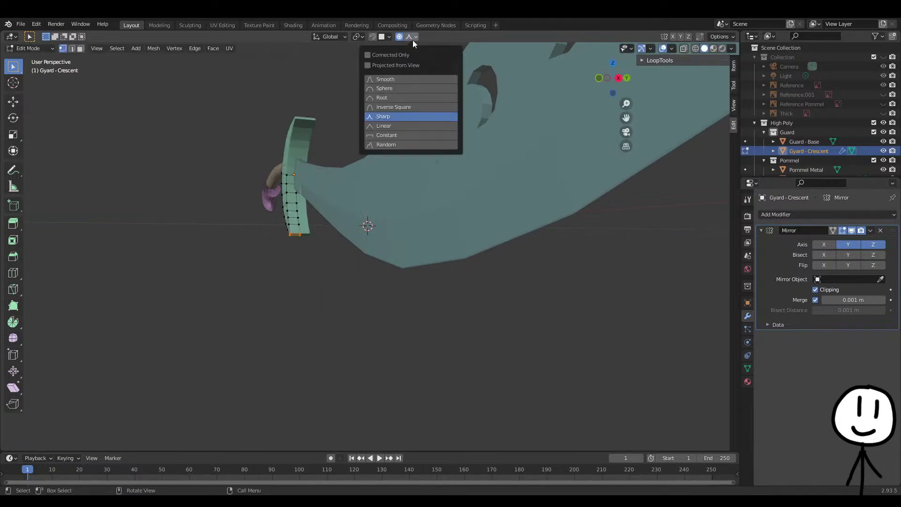
click(399, 126)
key(g)
key(y)
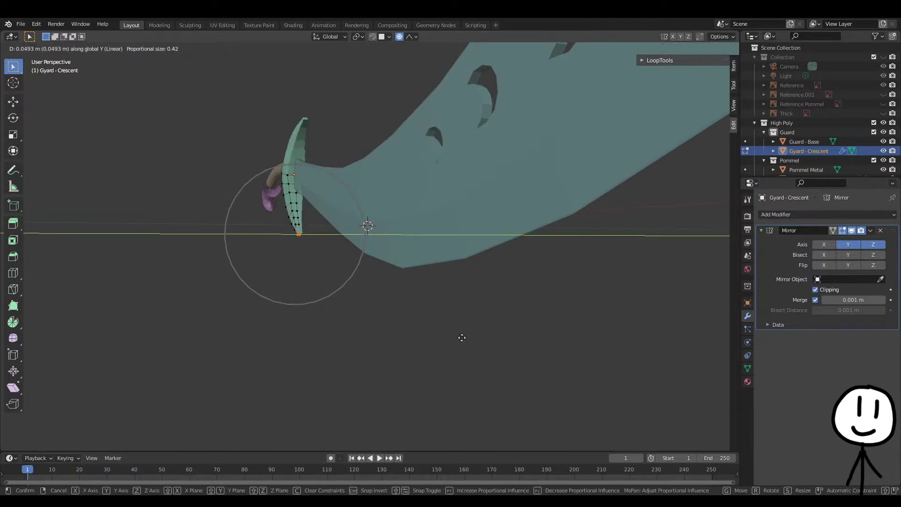
click(463, 338)
key(Tab)
scroll(283, 214, up, 6)
middle_drag(282, 215, 303, 220)
scroll(317, 242, down, 10)
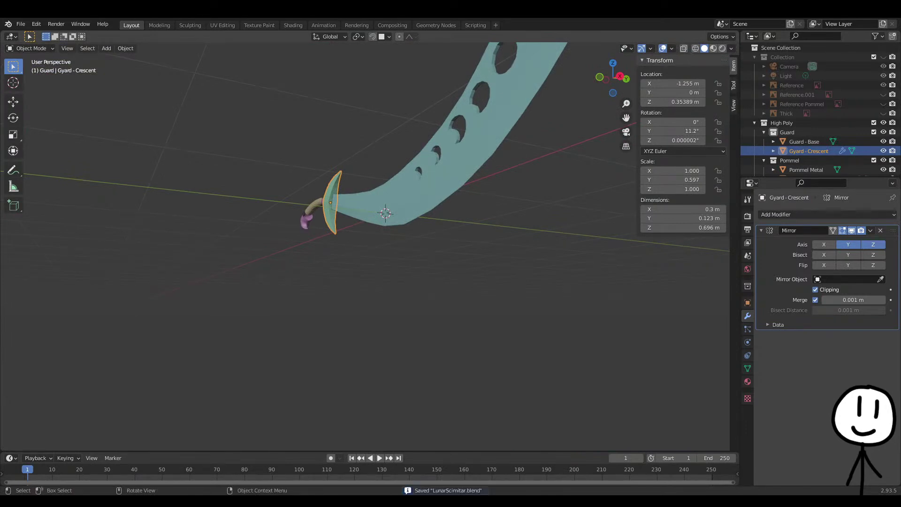
Move the pommel metal onto the handle's end, by about 0.018 m in X, 0.001 m in Y and 0.049 m in Z
scroll(298, 221, up, 5)
middle_drag(270, 175, 518, 355)
key(Tab)
key(Tab)
click(354, 265)
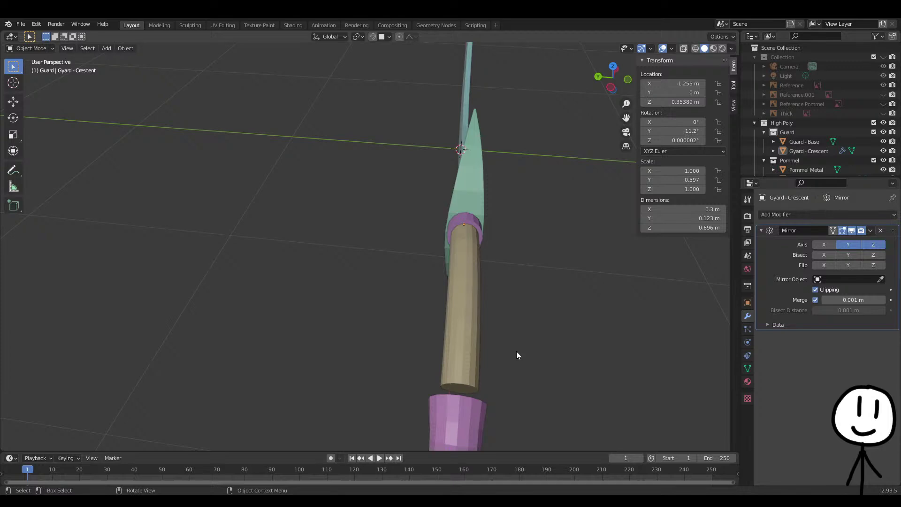
middle_drag(517, 351, 541, 249)
click(377, 278)
middle_drag(392, 311, 560, 294)
key(g)
click(418, 258)
Scale the pommel metal down in Y and Z with X excluded, in several passes, to match the handle's thickness
middle_drag(512, 266, 519, 287)
key(s)
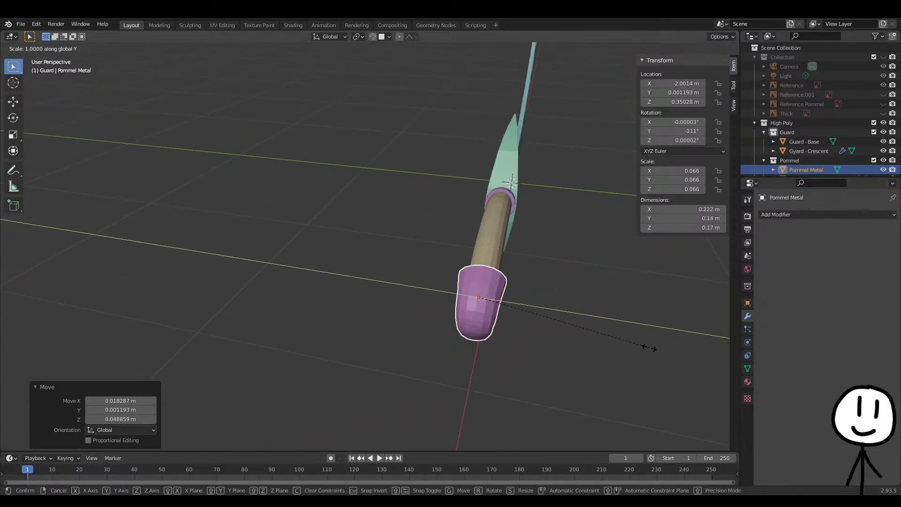
key(shift+x)
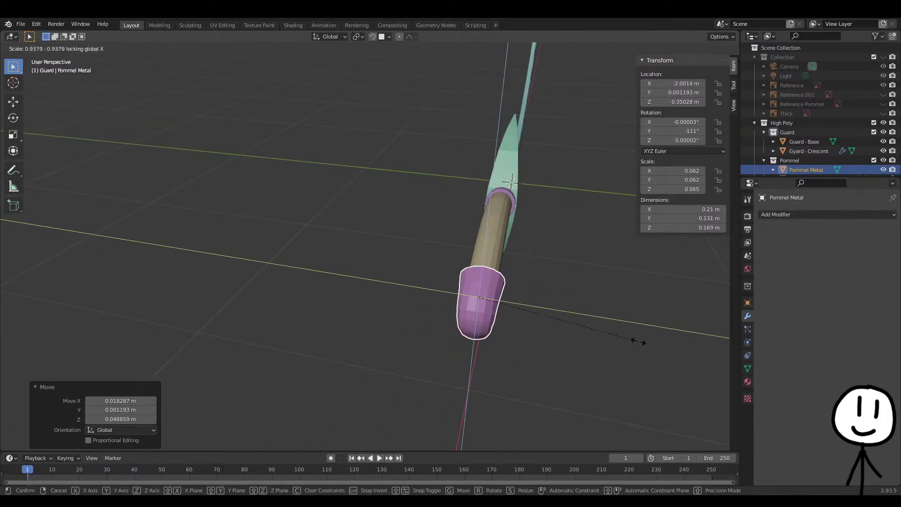
click(598, 322)
key(s)
key(shift+x)
click(606, 325)
middle_drag(606, 326, 277, 282)
key(s)
key(shift+x)
click(441, 273)
Select the edge loop around the pommel metal's open rim, where it meets the handle, for mesh editing
key(Tab)
scroll(277, 281, up, 3)
scroll(185, 281, down, 1)
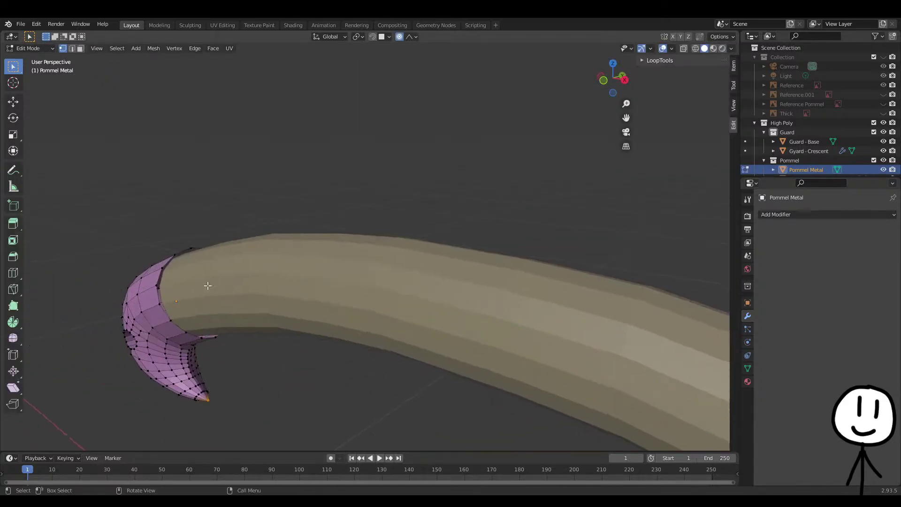
alt+click(159, 280)
middle_drag(159, 280, 442, 342)
key(e)
right_click(443, 340)
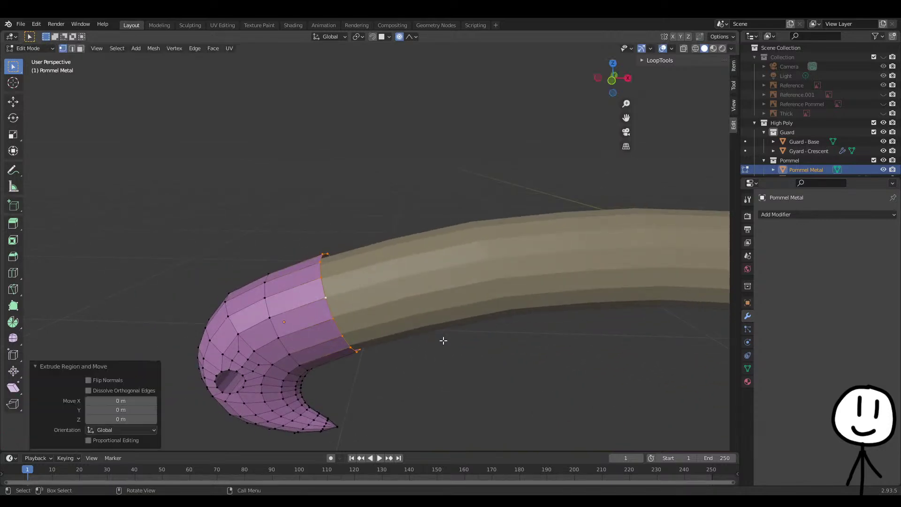
key(s)
right_click(525, 360)
key(ctrl+z)
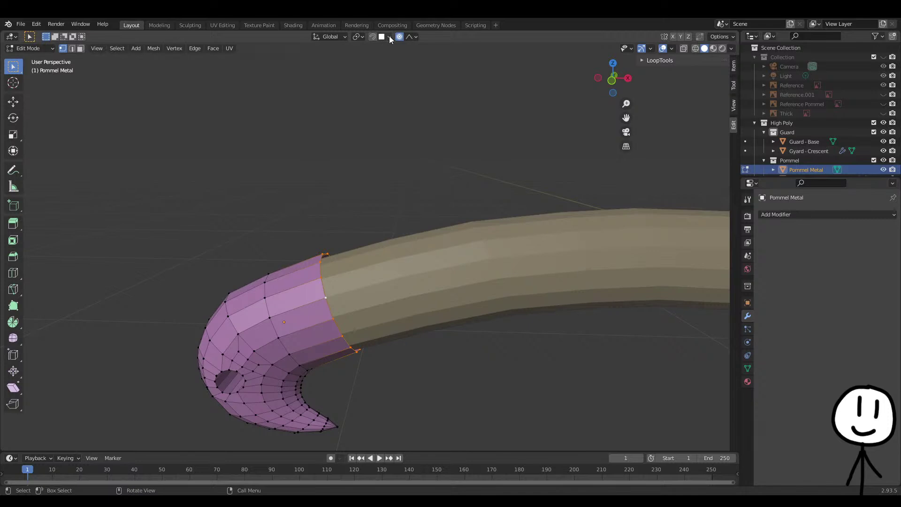
With proportional editing off, extrude the pommel metal's rim in place and scale the new edge loop inward by about 0.827 and again by 0.855
key(s)
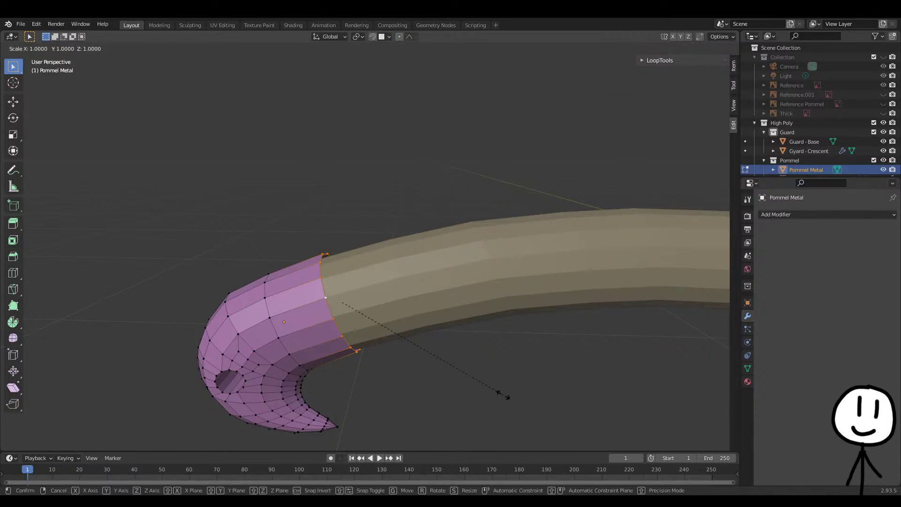
click(490, 384)
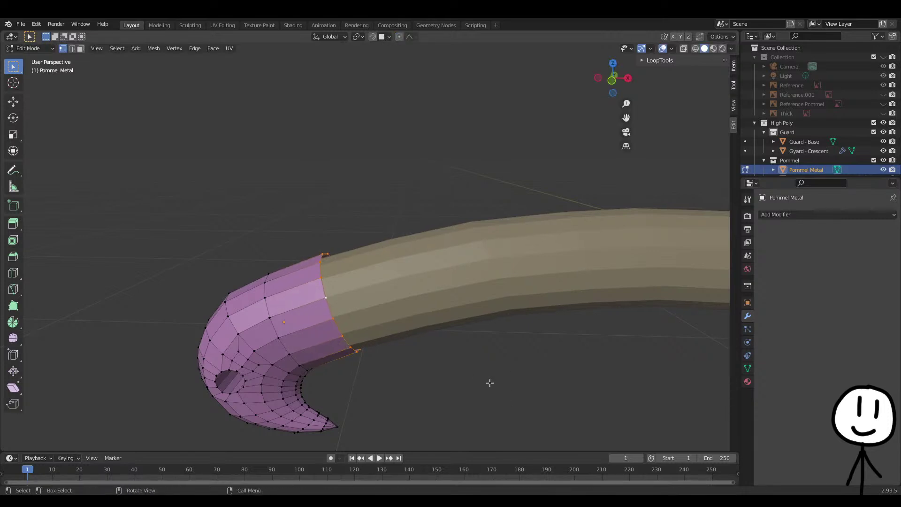
scroll(334, 318, up, 3)
key(e)
right_click(333, 318)
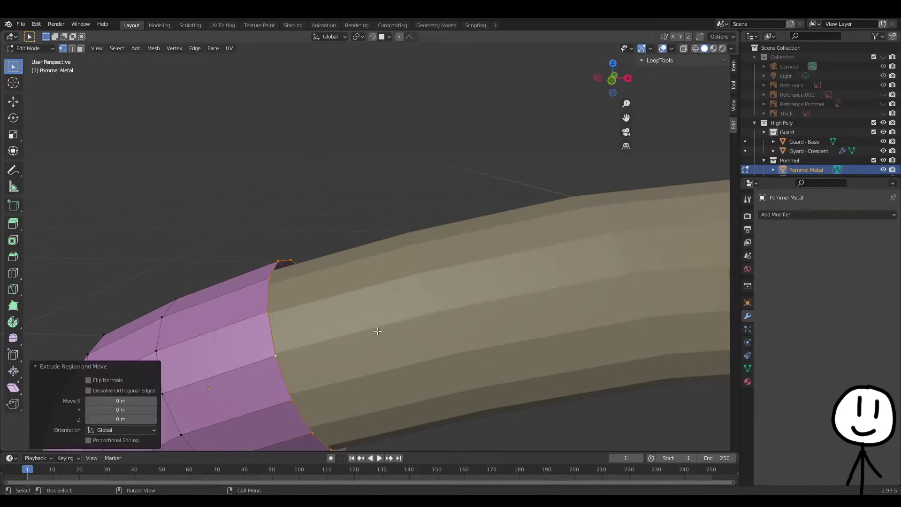
key(s)
click(450, 348)
scroll(447, 347, down, 6)
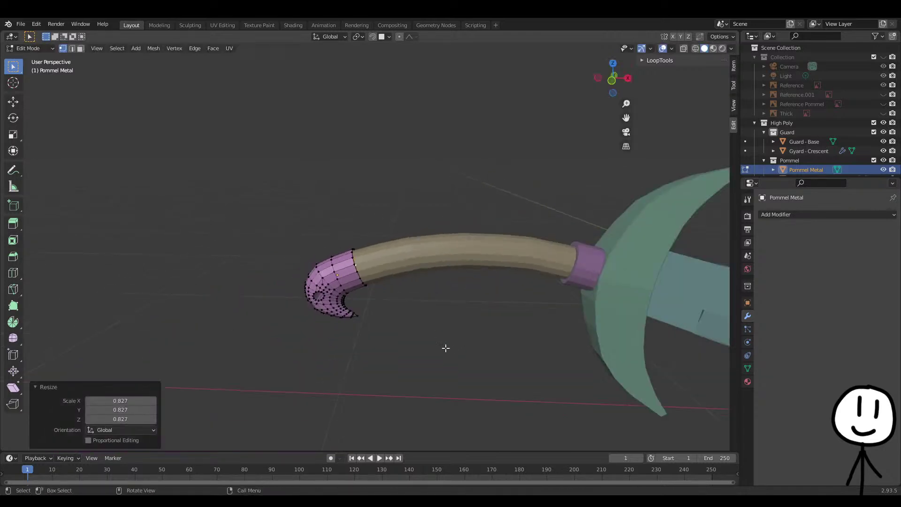
mouse_move(392, 335)
middle_down()
mouse_move(336, 332)
mouse_move(390, 337)
middle_up()
key(s)
click(449, 329)
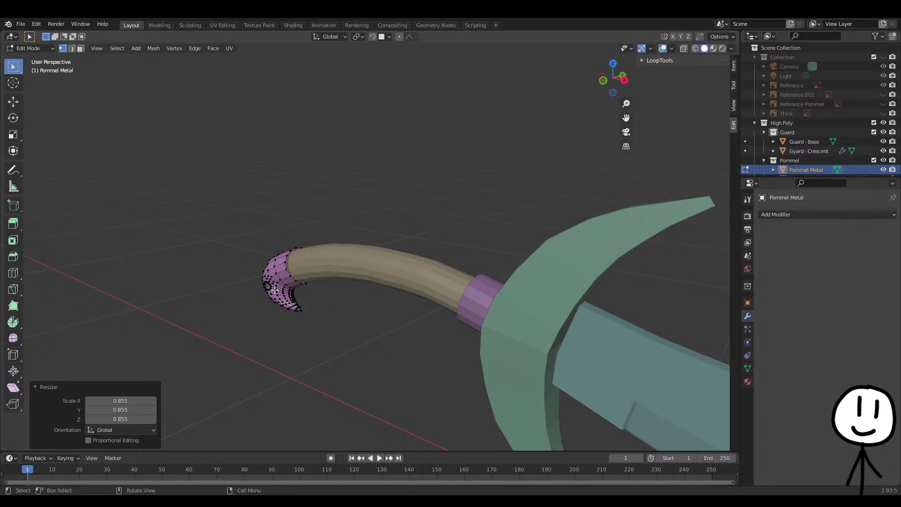
Move the whole linked pommel mesh about 0.003 m in X and -0.001 m in Z, with Y excluded, to fit the handle's end
key(l)
middle_drag(275, 290, 354, 286)
key(g)
key(shift+z)
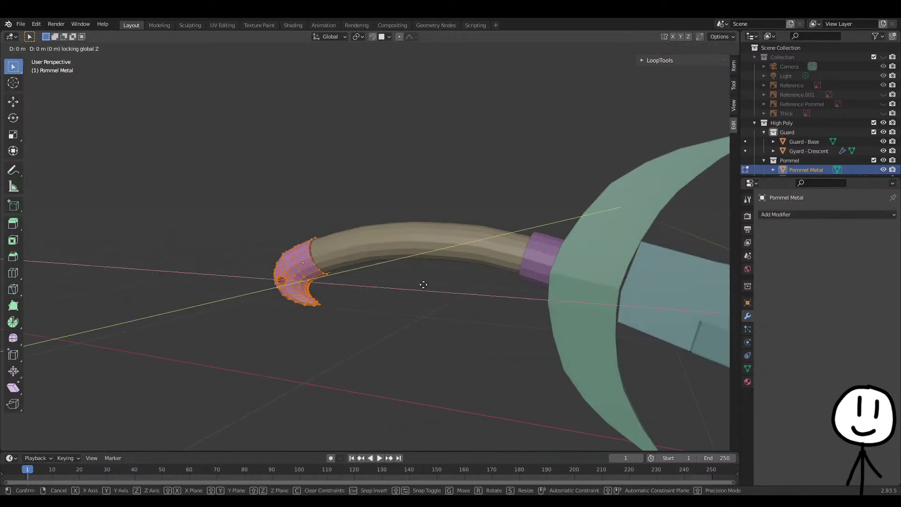
key(shift+x)
key(shift+y)
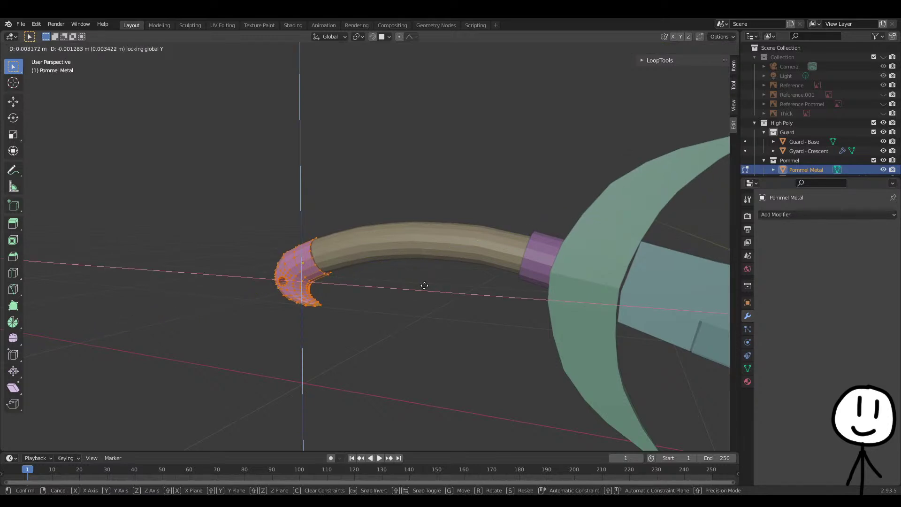
click(425, 287)
key(Tab)
Shift the pommel mesh again by about -0.0006 m in X and 0.001 m in Z with Y excluded, and inspect its fit on the handle
scroll(361, 293, up, 5)
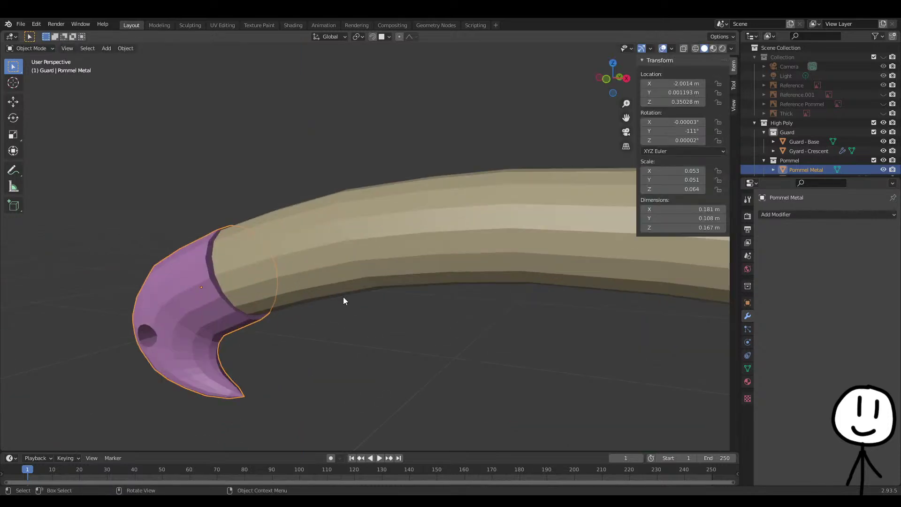
scroll(347, 307, up, 1)
key(Tab)
key(g)
right_click(352, 321)
key(g)
key(shift+y)
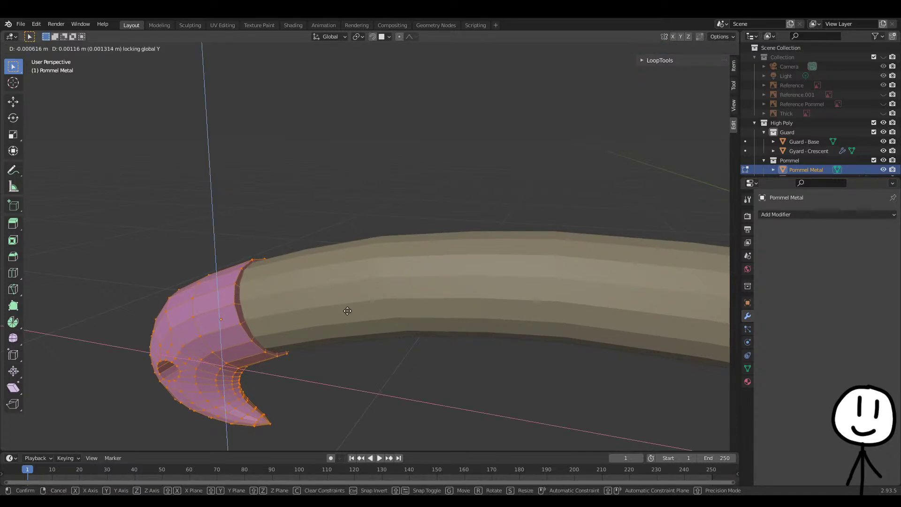
click(348, 311)
key(Tab)
scroll(336, 344, down, 5)
middle_drag(353, 332, 297, 346)
scroll(289, 328, up, 7)
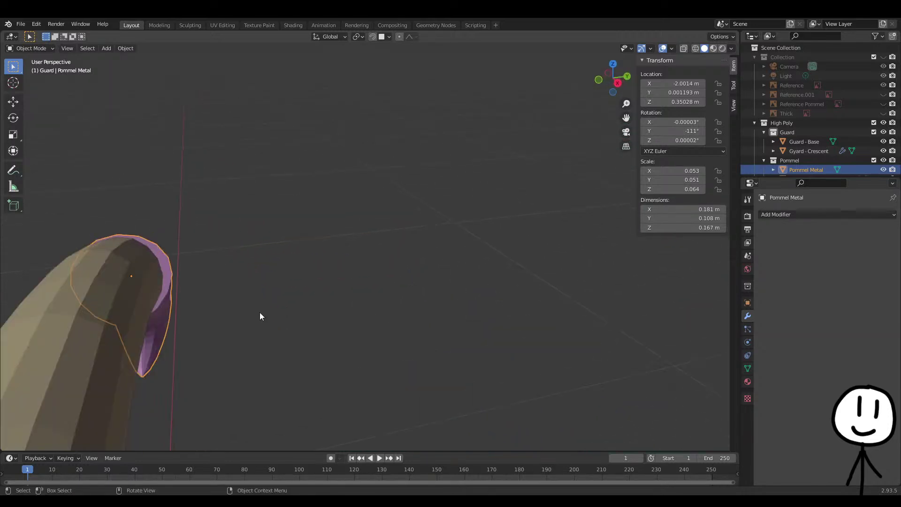
Select the band of faces at the pommel metal's open end and scale it to 0.877 along the Y axis
key(Tab)
middle_drag(339, 306, 393, 303)
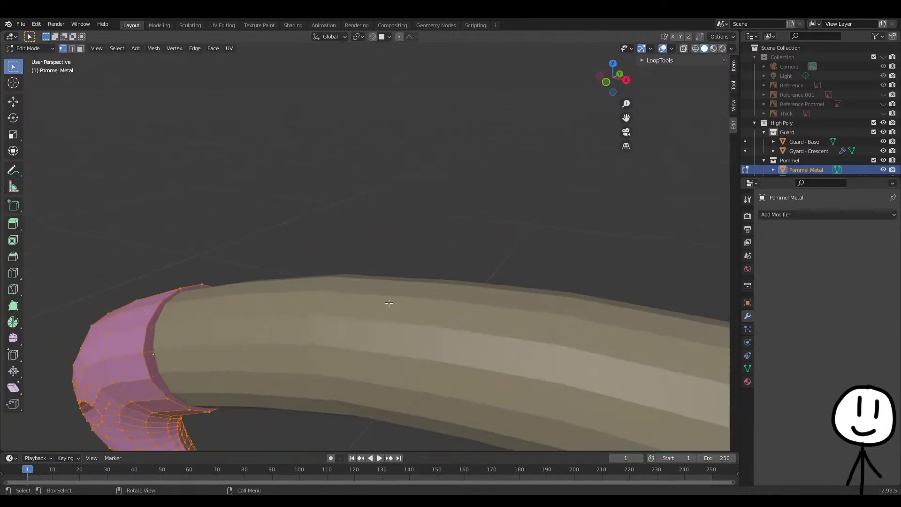
alt+click(145, 342)
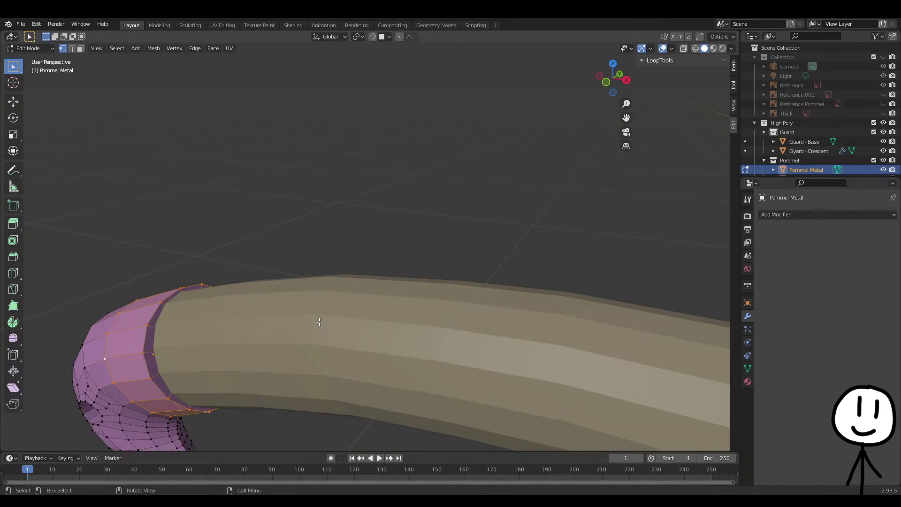
key(s)
key(y)
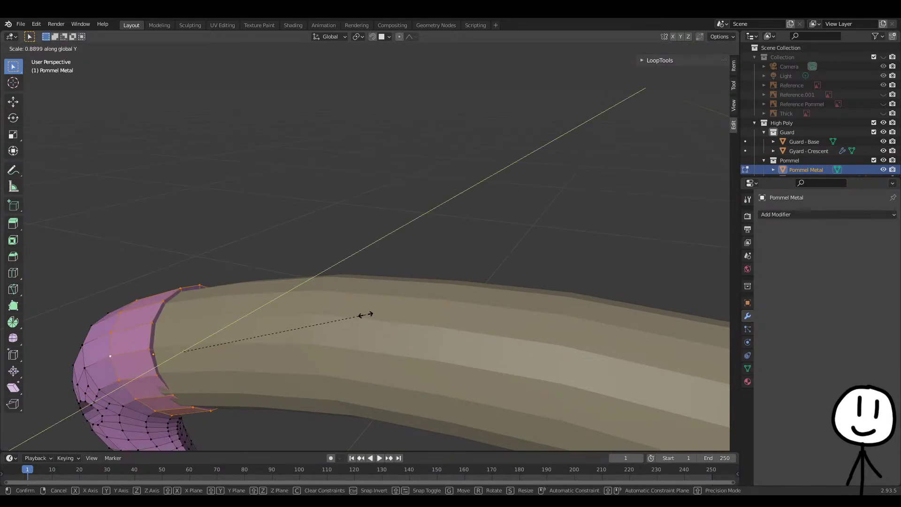
click(363, 312)
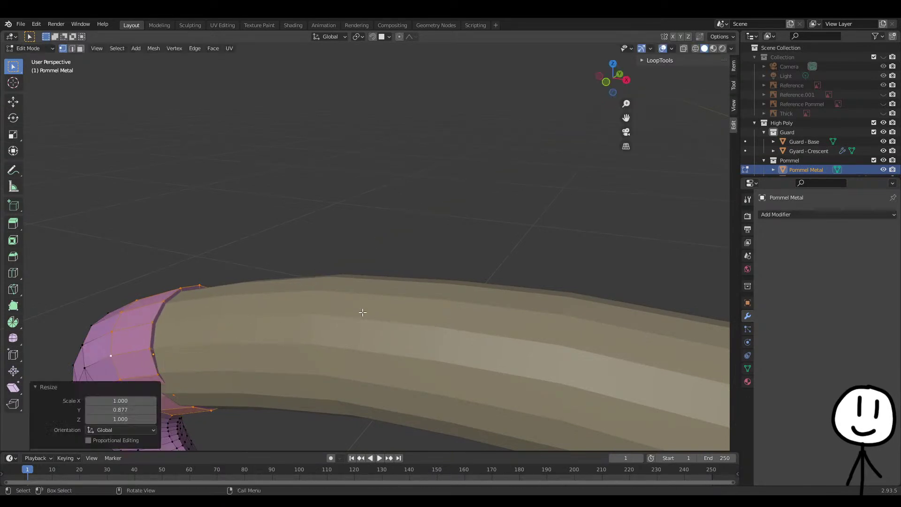
Nudge the selected end band of the pommel metal along the Z axis and return to object mode
middle_drag(176, 359, 177, 332)
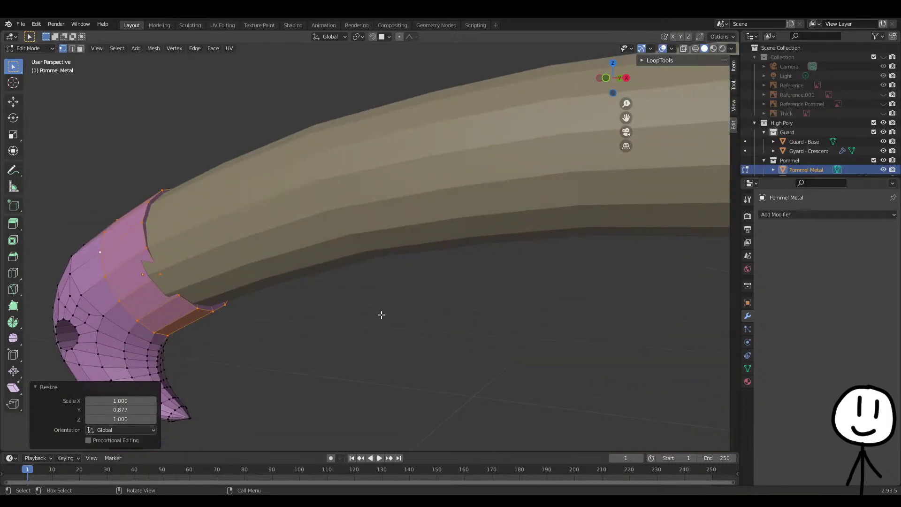
middle_drag(358, 313, 417, 311)
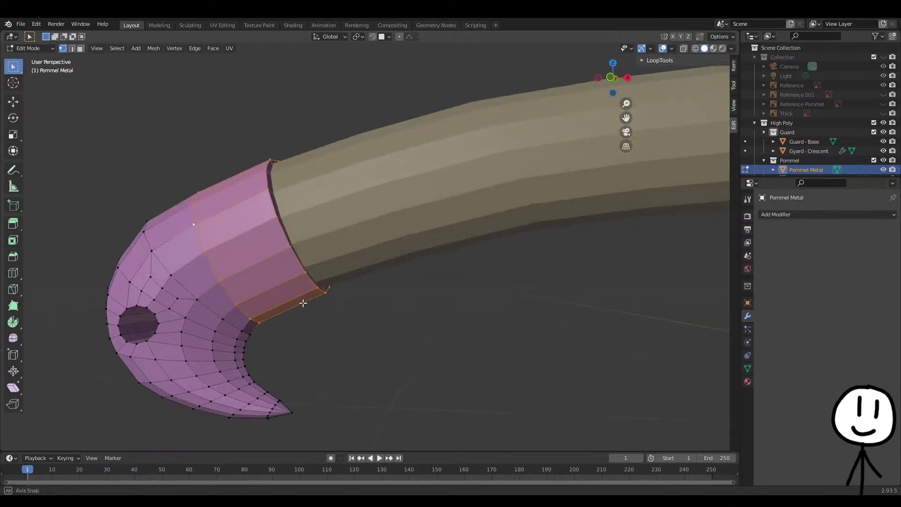
key(g)
key(z)
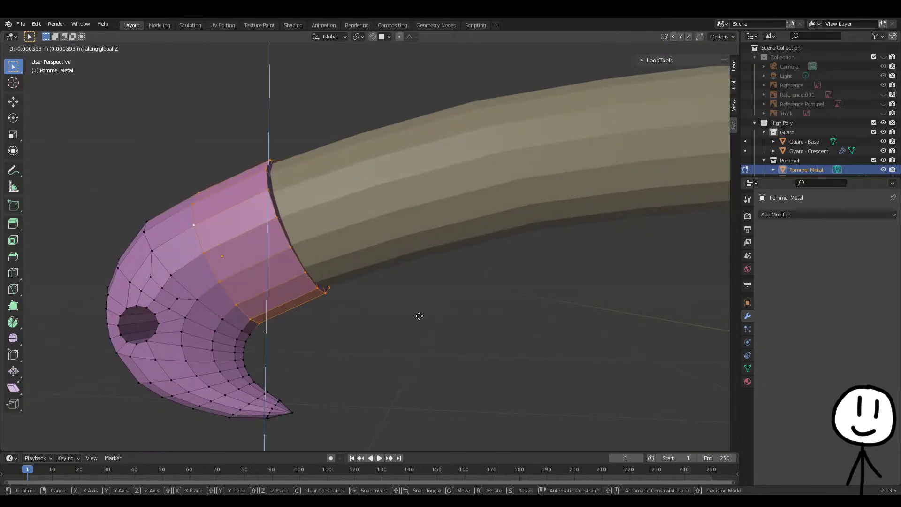
click(419, 313)
mouse_move(360, 315)
middle_down()
mouse_move(358, 328)
mouse_move(364, 310)
middle_up()
key(a)
key(Tab)
middle_drag(454, 316, 444, 340)
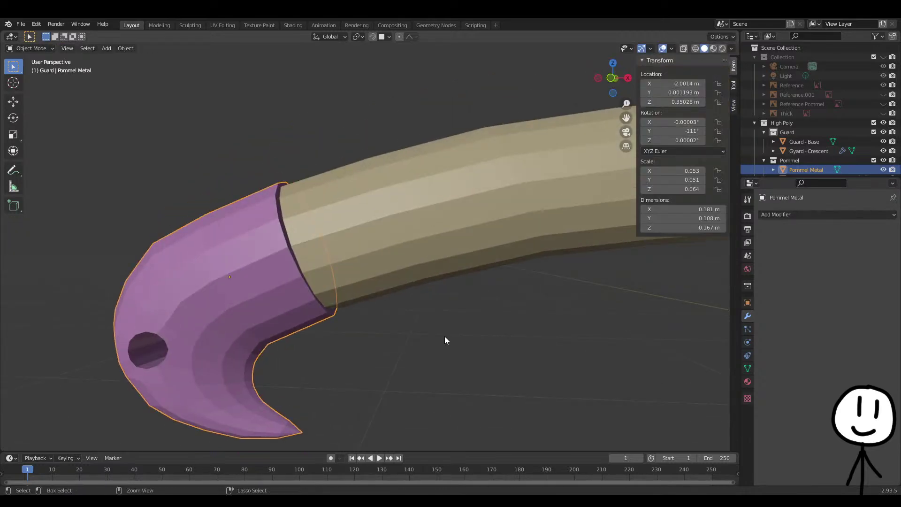
Move the whole pommel metal object about 0.001 m down along the Z axis
key(Tab)
key(Tab)
key(g)
key(z)
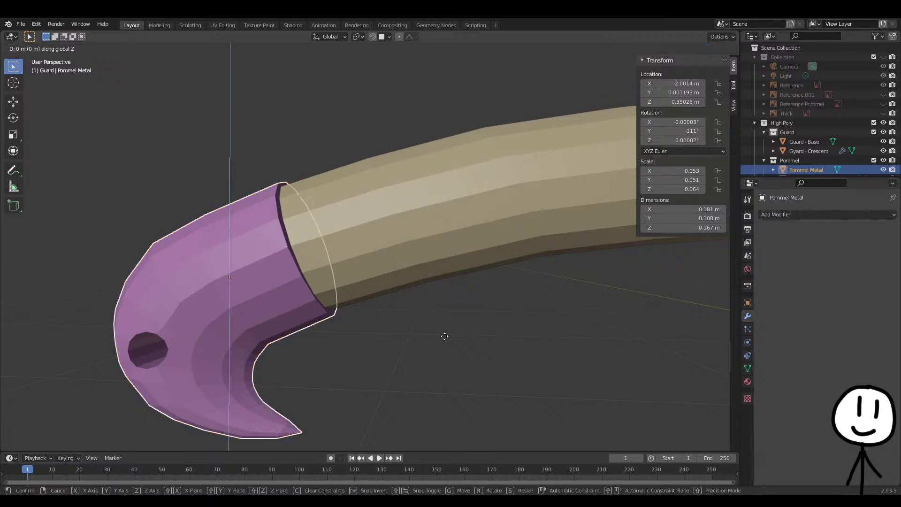
click(447, 349)
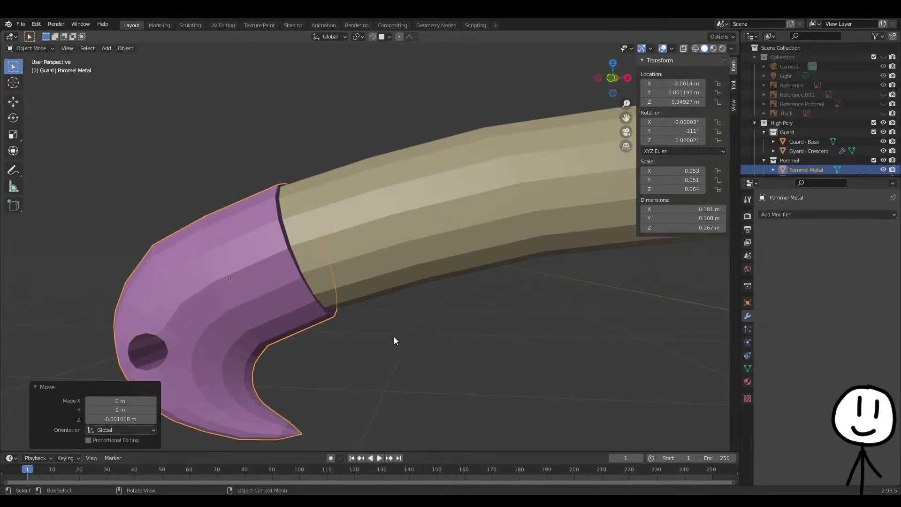
Narrow the pommel metal's end band further by scaling it to 0.916 along the Y axis
middle_drag(411, 341, 350, 353)
key(Tab)
key(Tab)
key(Tab)
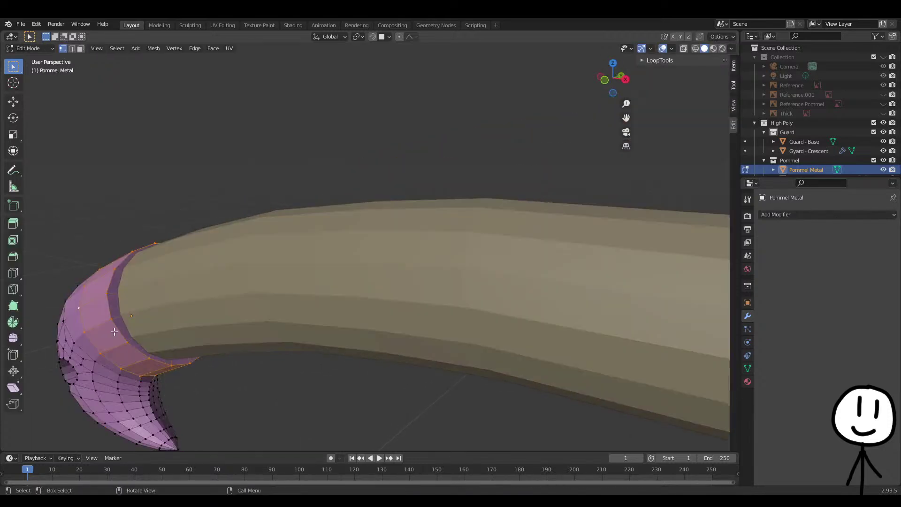
key(s)
key(y)
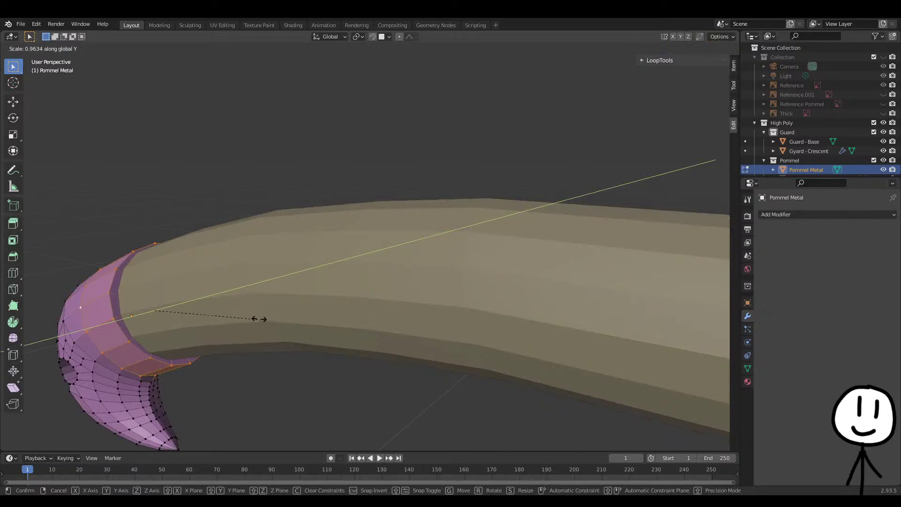
click(178, 305)
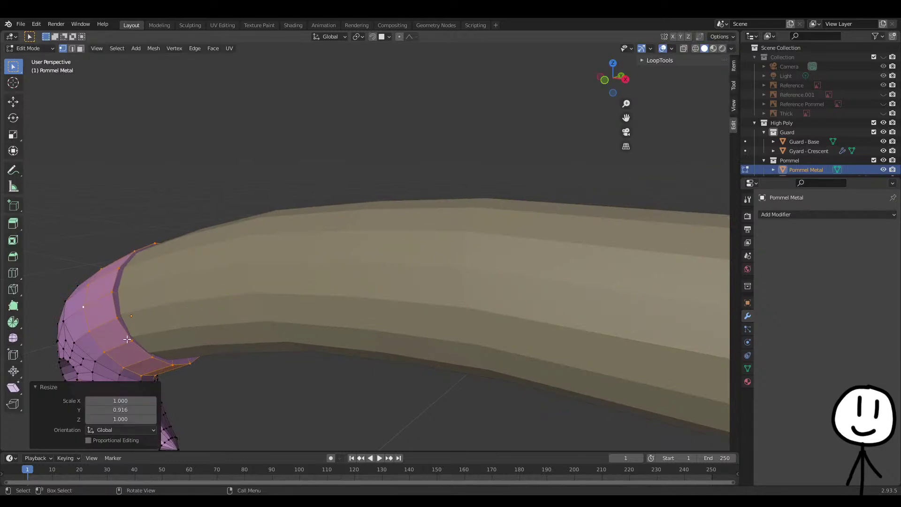
Select a vertex on the pommel metal's rim and scale it slightly along the Y axis
click(153, 353)
middle_drag(152, 353, 241, 298)
key(s)
key(y)
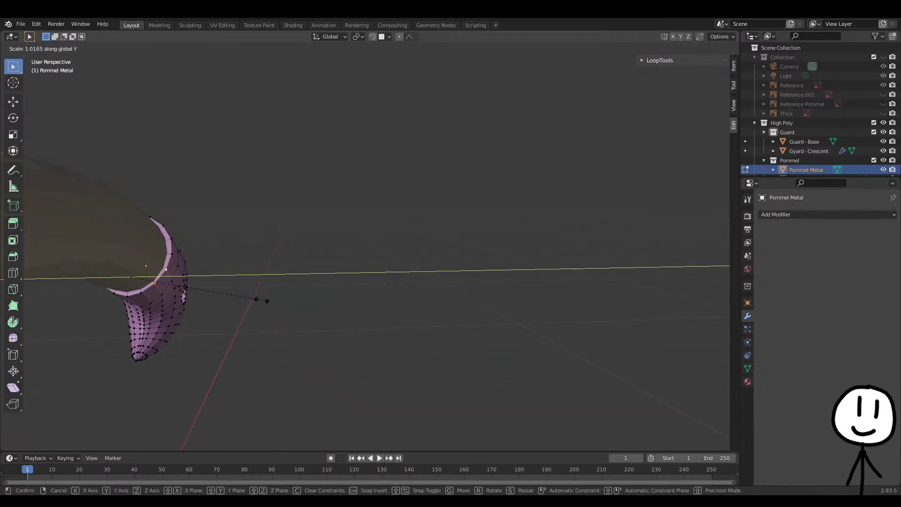
click(248, 293)
Select the edge loops bordering the pommel metal's open end and scale them inward along the Y axis
alt+click(170, 259)
middle_drag(192, 272, 349, 304)
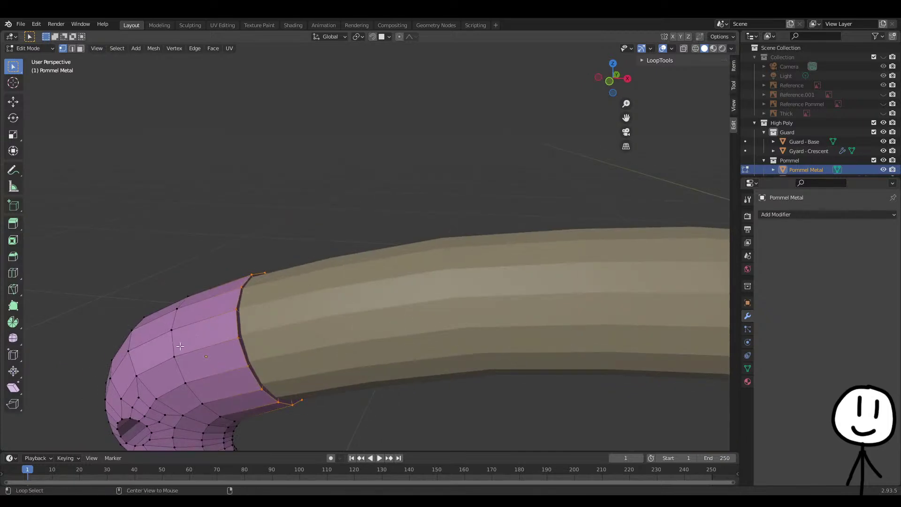
middle_drag(368, 354, 345, 357)
key(s)
key(y)
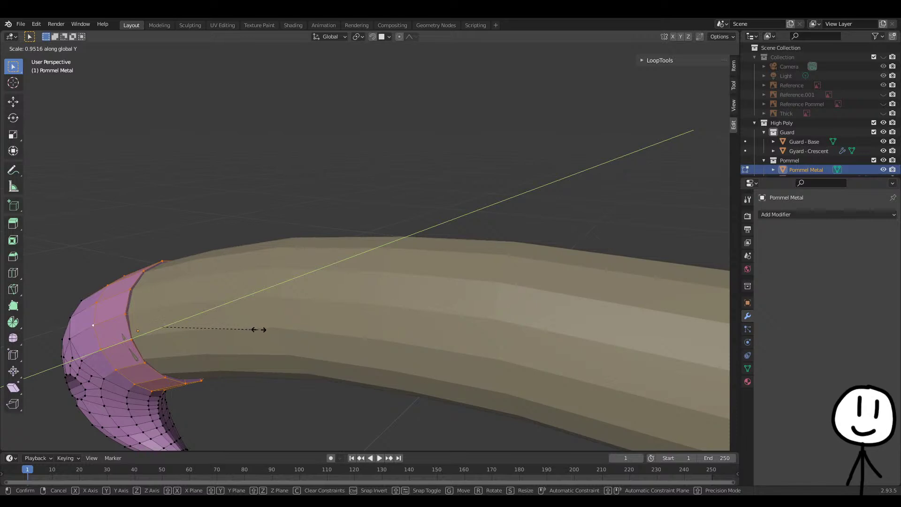
click(204, 337)
Try to shift the whole pommel metal along the negative Y axis to centre it on the handle
click(132, 341)
shift+click(146, 360)
middle_drag(201, 339, 270, 324)
key(Tab)
key(g)
key(y)
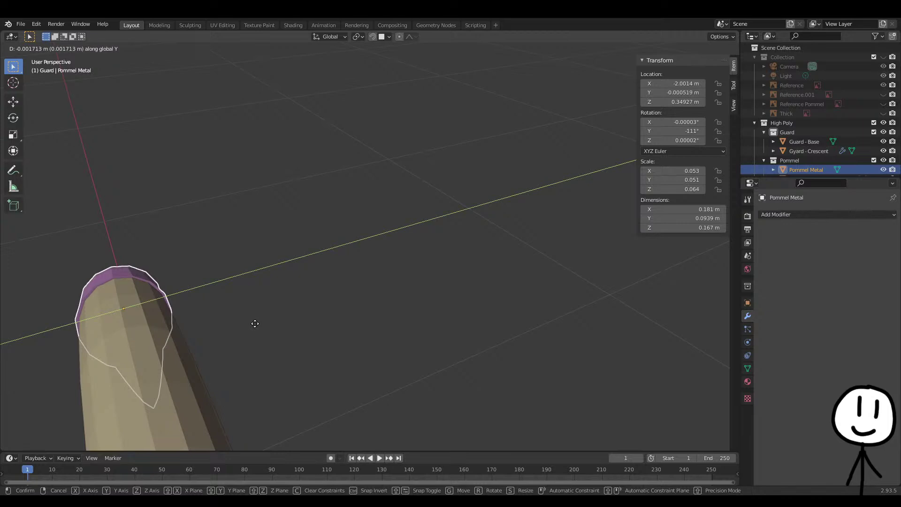
click(253, 322)
From the top view, move the pommel metal about 0.001 m in the negative Y direction to centre it on the handle
key(KP_7)
shift+middle_drag(413, 354, 378, 204)
scroll(322, 317, up, 3)
shift+middle_drag(305, 360, 306, 344)
key(g)
key(y)
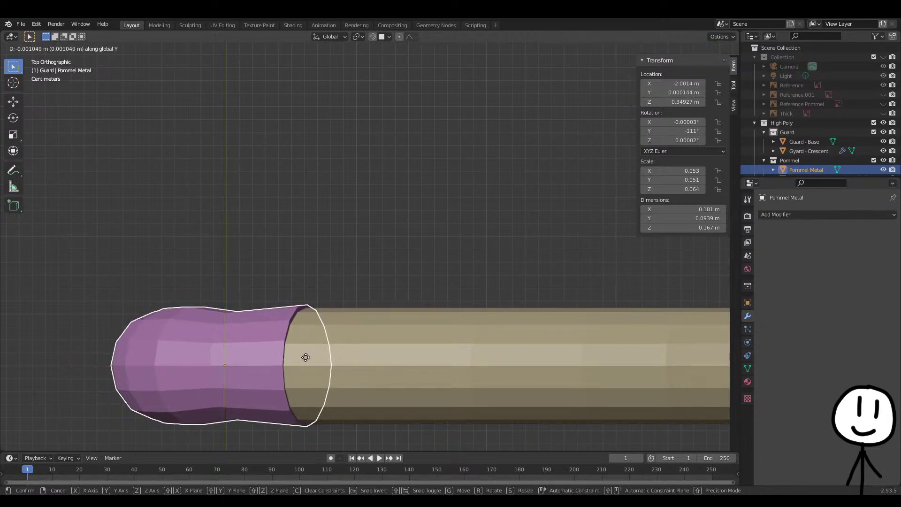
click(305, 357)
Widen the pinched edge loop behind the pommel metal's rim by scaling it outward along the Y axis
middle_drag(313, 352, 350, 218)
key(Tab)
alt+click(334, 255)
middle_drag(352, 253, 471, 350)
key(s)
key(y)
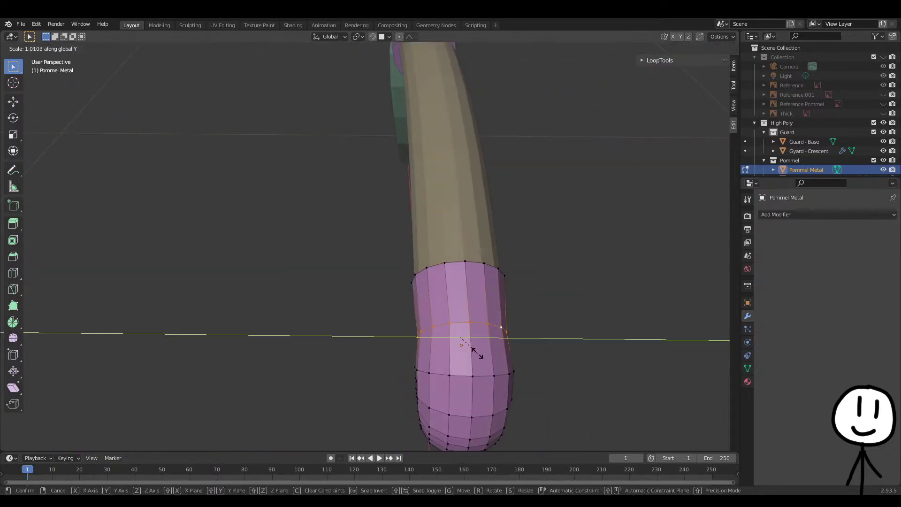
click(478, 362)
key(Tab)
middle_drag(573, 379, 292, 295)
Select three adjacent vertices on the underside of the pommel metal's rim and raise them about 0.0025 m along Z
key(Tab)
scroll(284, 308, up, 4)
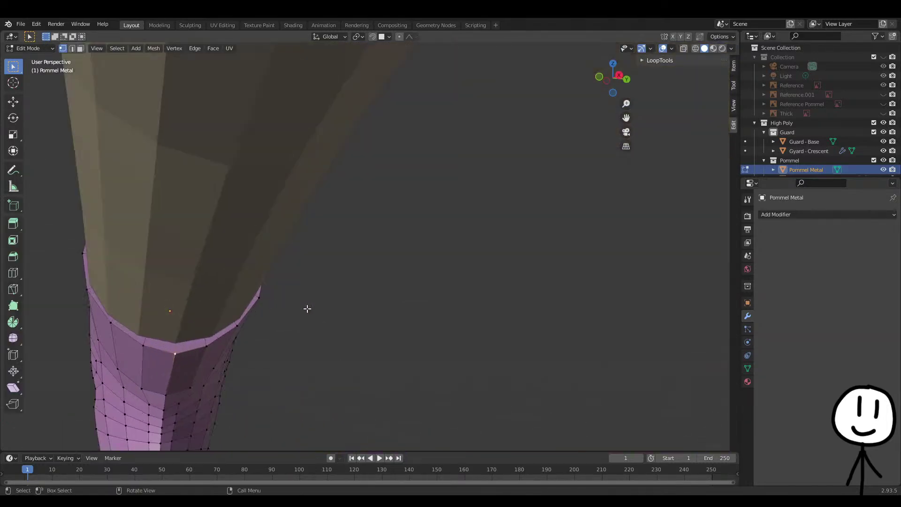
shift+click(207, 347)
shift+click(143, 346)
key(g)
key(z)
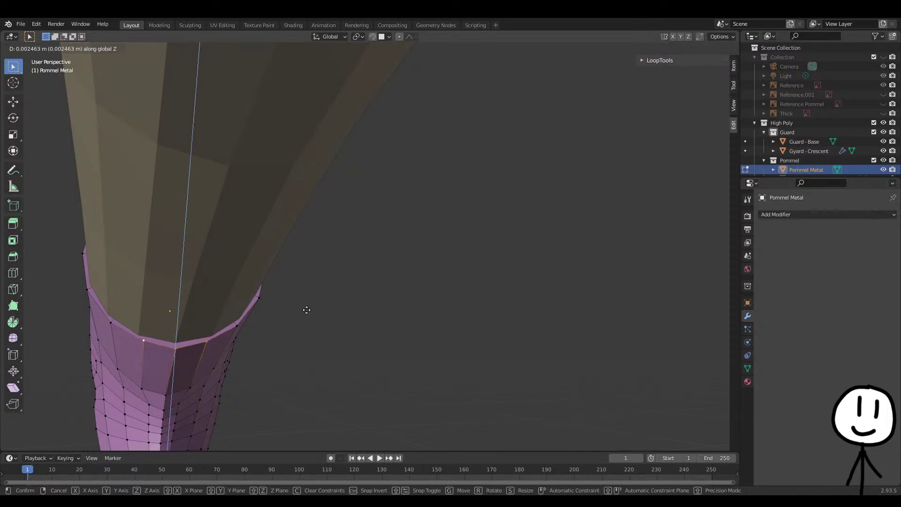
click(306, 310)
Inspect how the pommel metal's rim fits around the handle from several angles
key(Tab)
middle_drag(310, 320, 294, 375)
key(Tab)
middle_drag(318, 316, 348, 306)
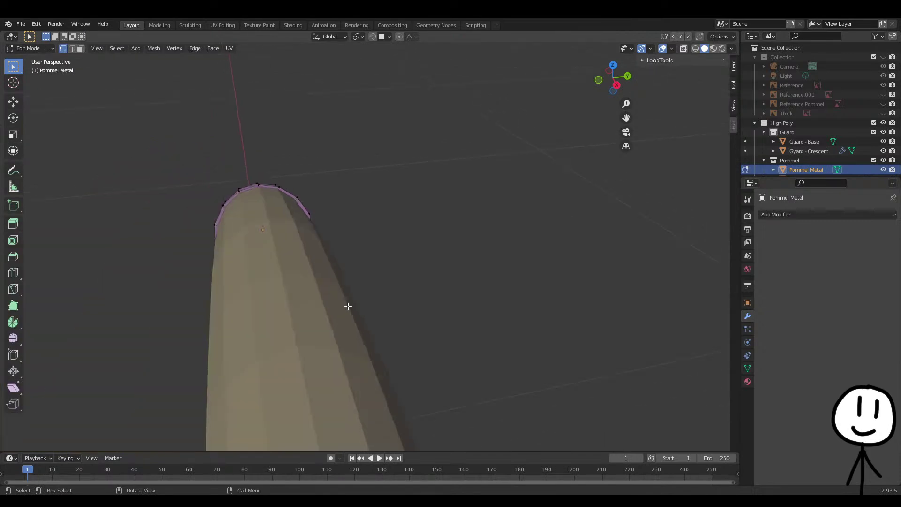
key(Tab)
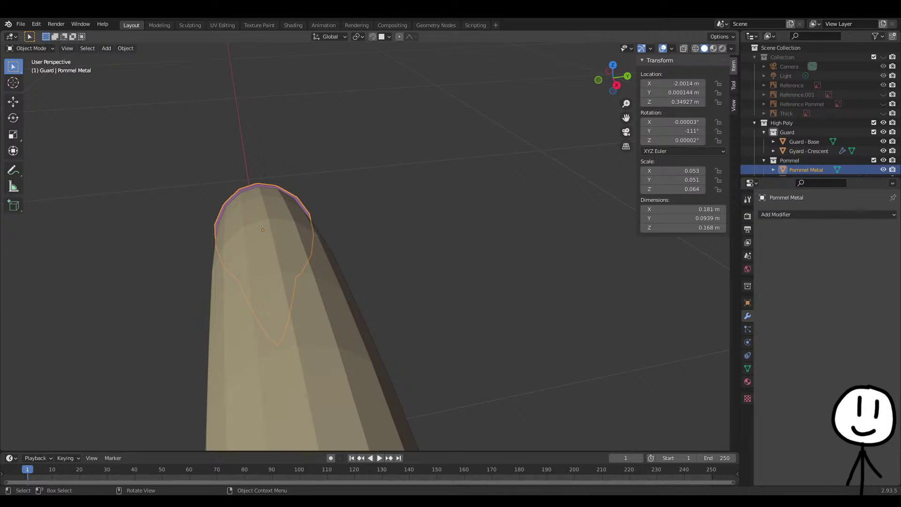
middle_drag(320, 376, 488, 309)
key(Tab)
key(Tab)
Deselect the pommel metal and save the file
click(395, 398)
scroll(394, 398, down, 5)
key(ctrl+s)
Examine the complete sword from several angles, including the pommel, handle, guard and blade
middle_drag(603, 370, 491, 399)
scroll(368, 344, up, 6)
middle_drag(435, 343, 419, 335)
scroll(419, 335, down, 4)
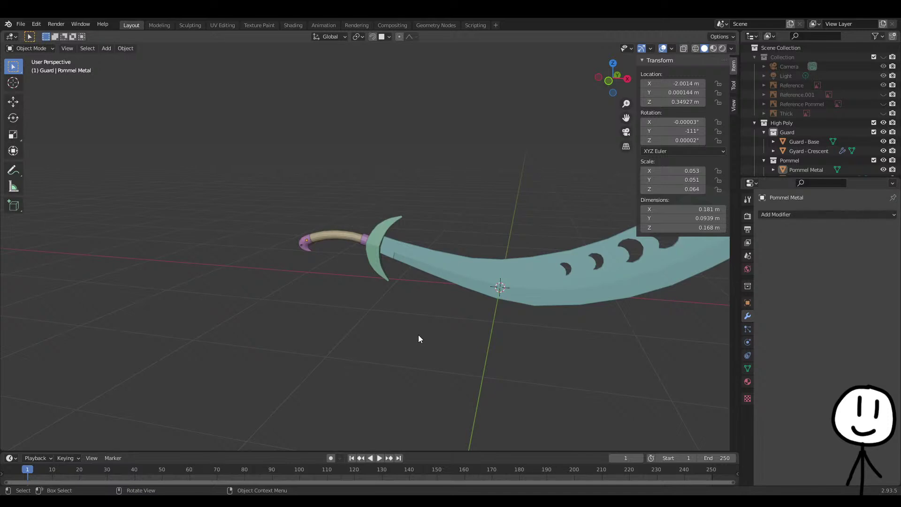
middle_drag(539, 361, 606, 360)
scroll(318, 255, up, 5)
middle_drag(473, 275, 371, 360)
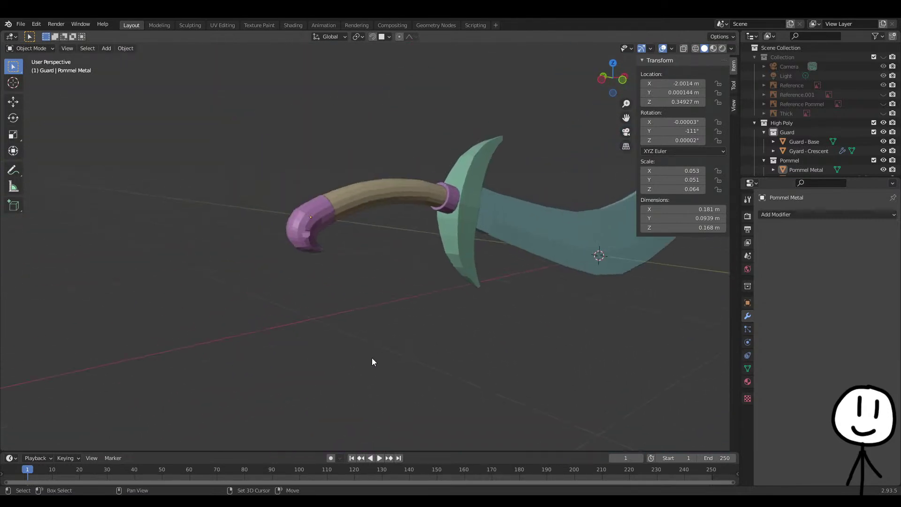
scroll(501, 337, up, 1)
scroll(843, 146, down, 3)
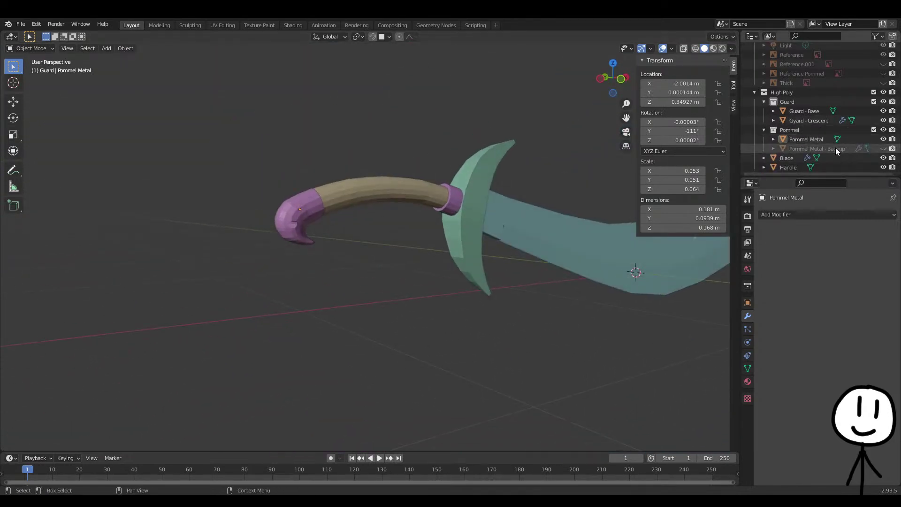
Add a mesh plane and raise it about 0.764 m along the Z axis, above the blade
key(shift+a)
mouse_move(396, 305)
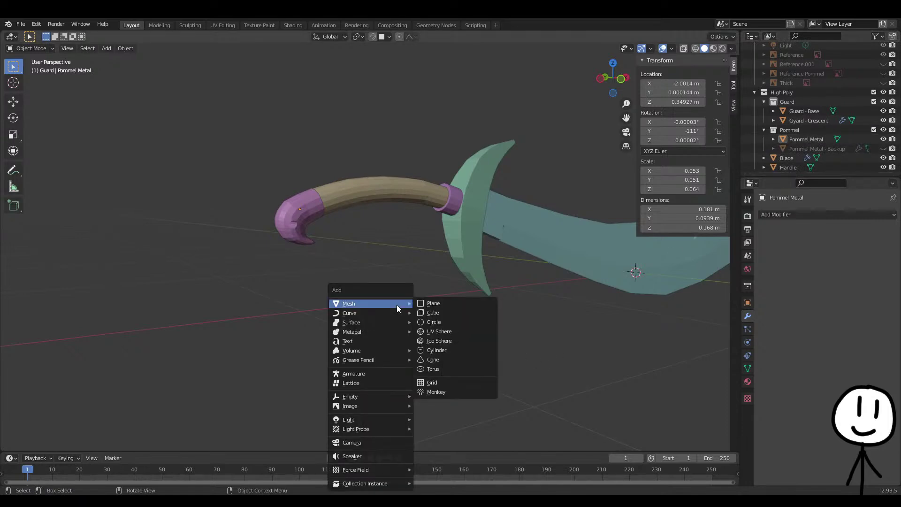
click(433, 301)
middle_drag(433, 301, 565, 315)
key(g)
key(z)
click(556, 246)
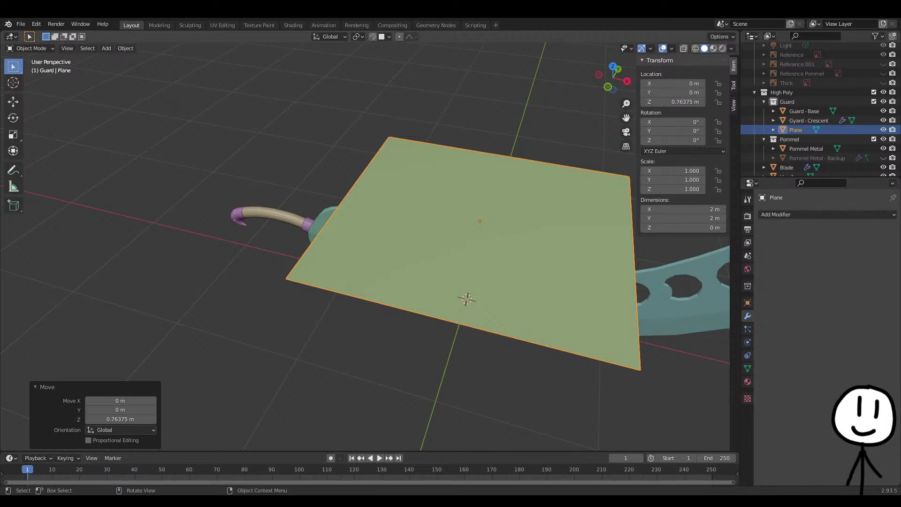
Subdivide the plane with 30 cuts and return to object mode
click(204, 343)
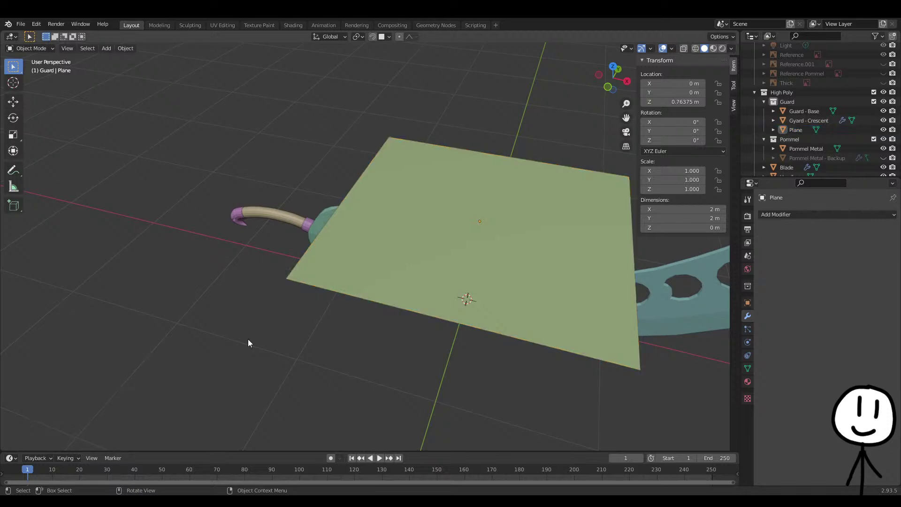
click(549, 328)
key(Tab)
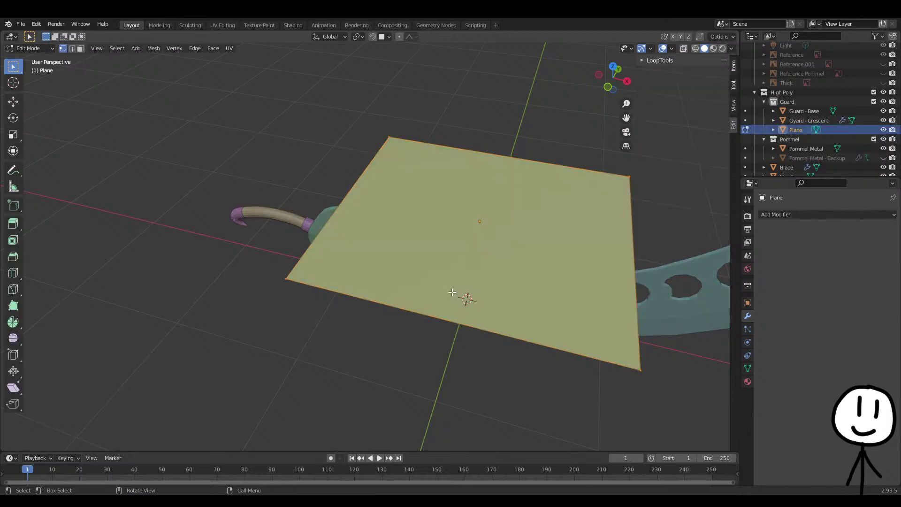
right_click(467, 254)
click(445, 250)
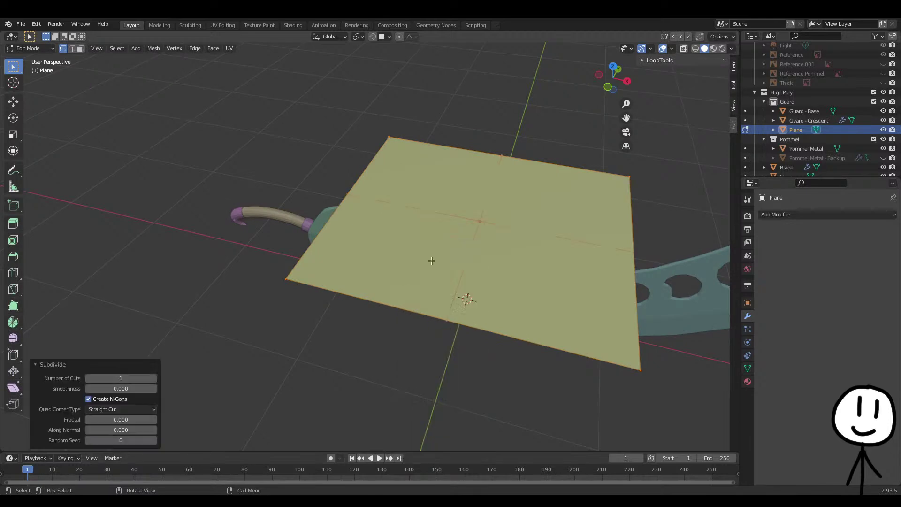
click(116, 378)
text(30)
key(Return)
click(349, 426)
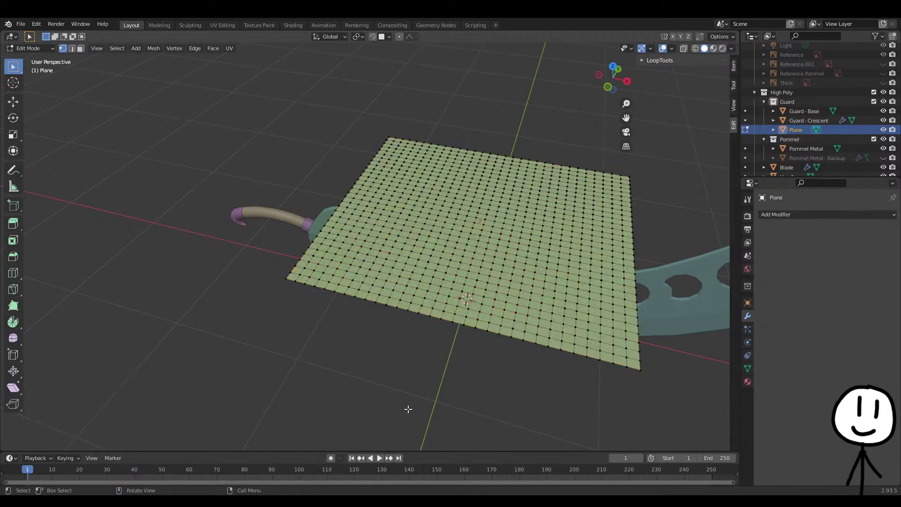
key(Tab)
Add cloth physics to the plane and collision physics to the blade
middle_drag(414, 394, 445, 356)
click(799, 214)
click(800, 214)
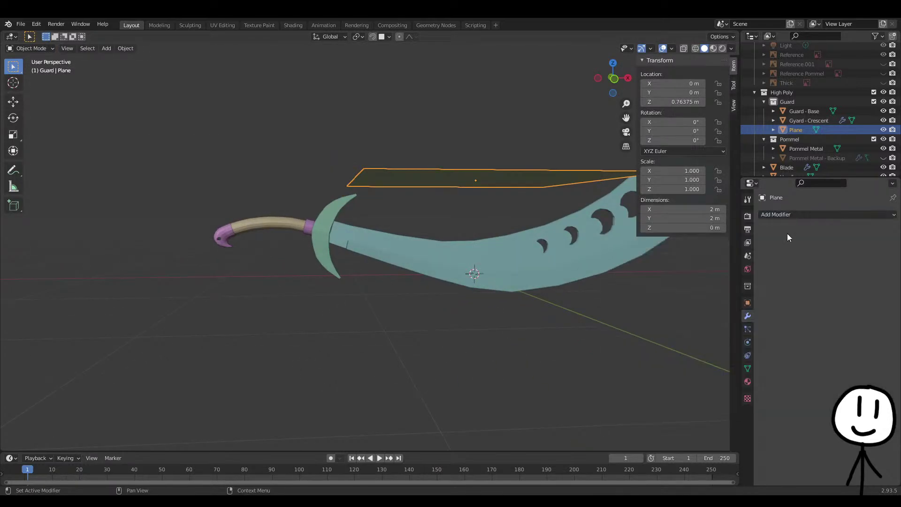
click(748, 342)
click(815, 235)
click(577, 259)
click(794, 225)
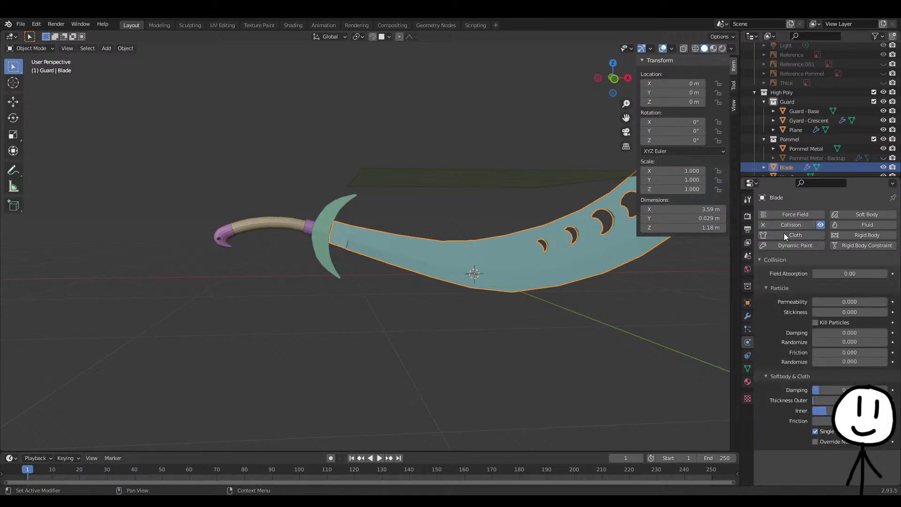
Play the animation to simulate the cloth plane falling onto the blade
middle_drag(577, 273, 571, 323)
click(549, 281)
click(403, 377)
key(space)
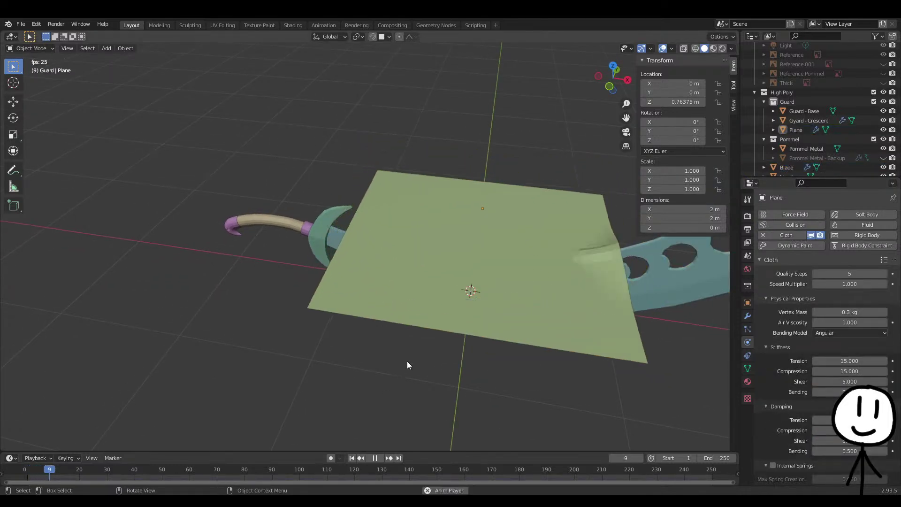
Stop the cloth playback, return to the first frame, and enable Self Collisions for the cloth plane
middle_drag(417, 338, 434, 347)
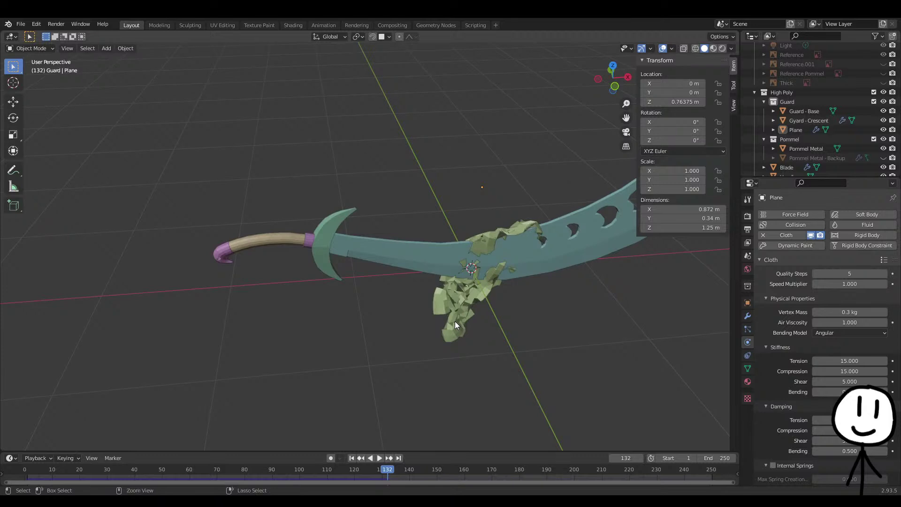
key(Escape)
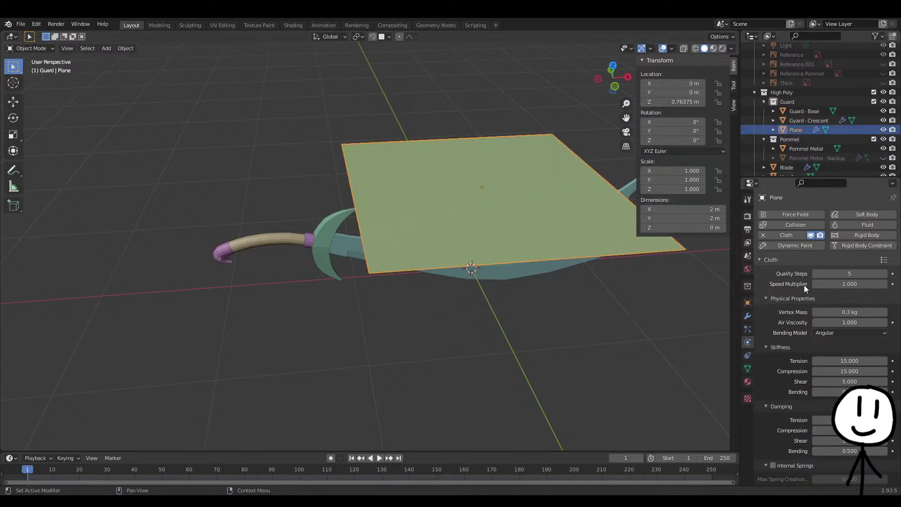
click(825, 331)
click(825, 331)
scroll(825, 330, down, 5)
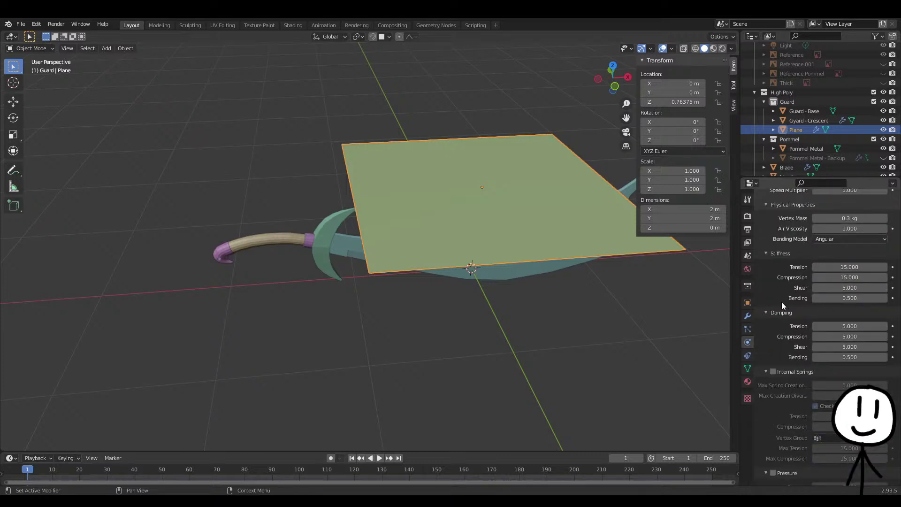
scroll(782, 302, down, 4)
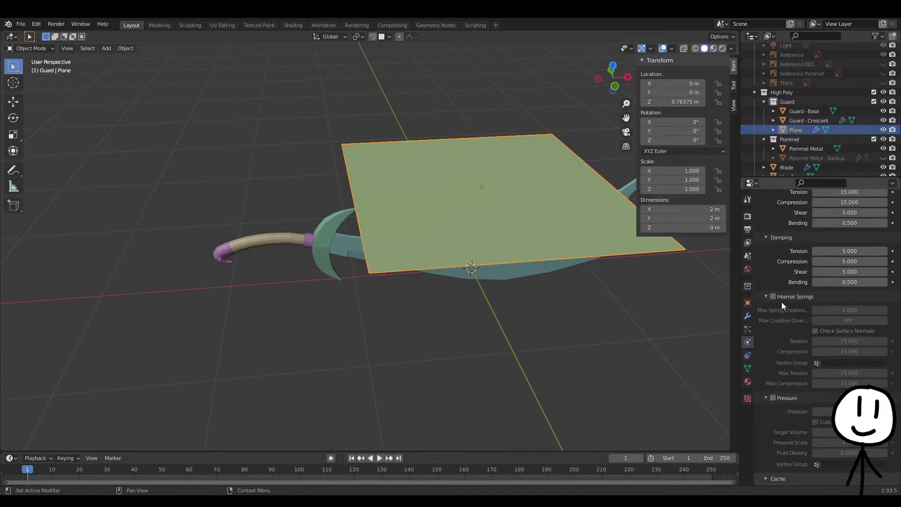
scroll(782, 302, down, 2)
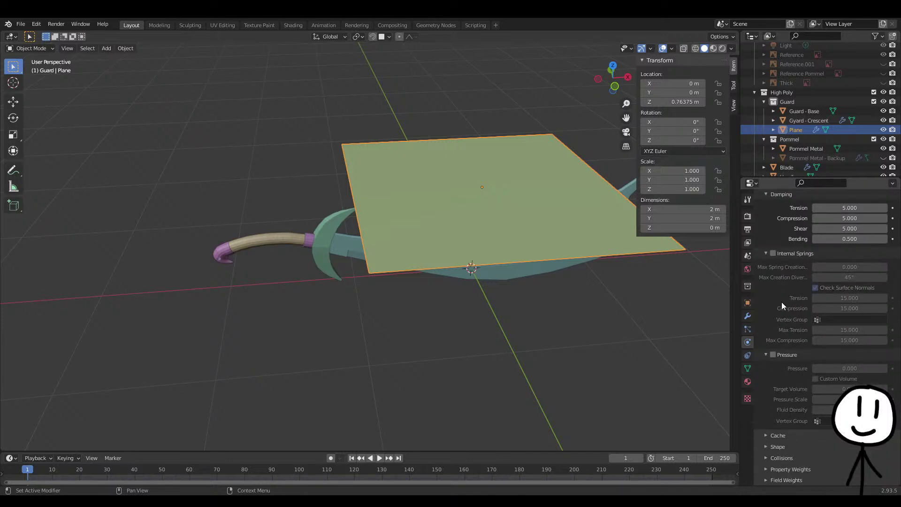
click(777, 459)
scroll(789, 384, down, 5)
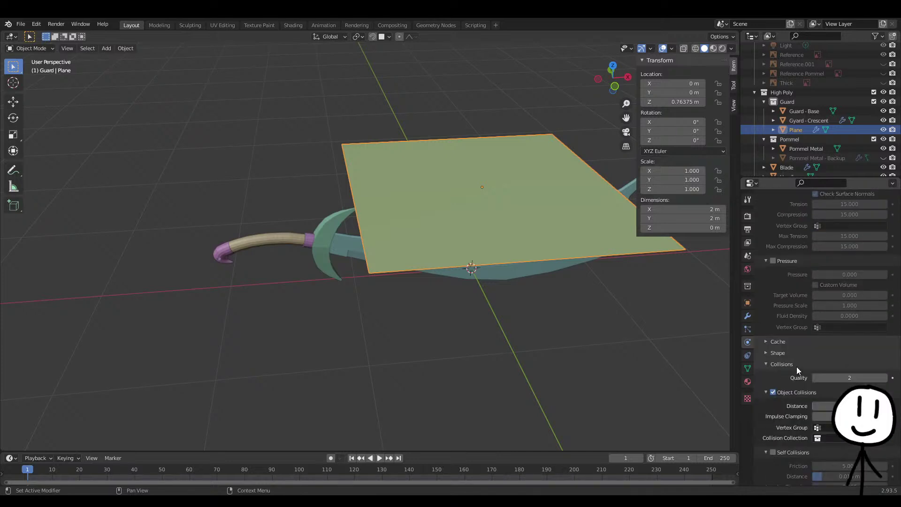
scroll(796, 367, down, 2)
click(779, 408)
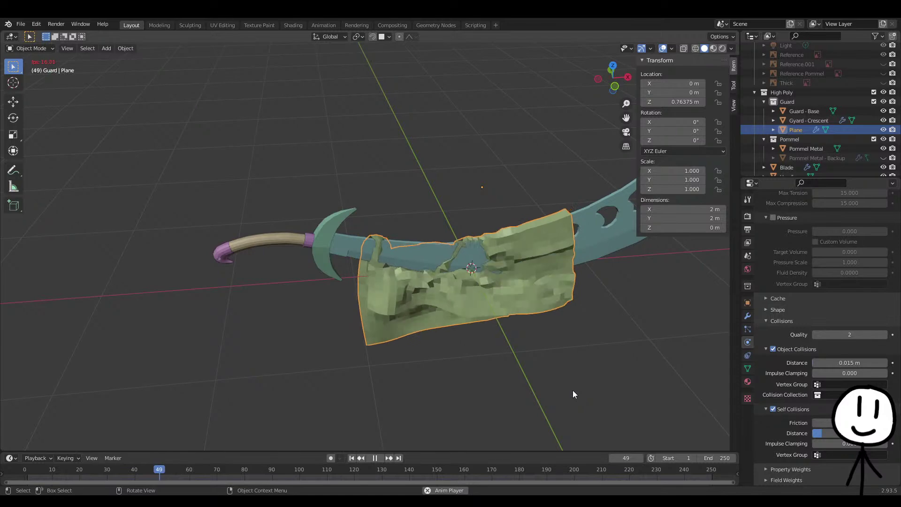
Play the cloth simulation over the blade with Self Collisions on, and rewind to frame 1
middle_drag(416, 380, 474, 368)
key(space)
key(shift+Left)
Move the cloth plane about -1.294 m along the X axis so it sits above the handle
key(g)
key(y)
key(x)
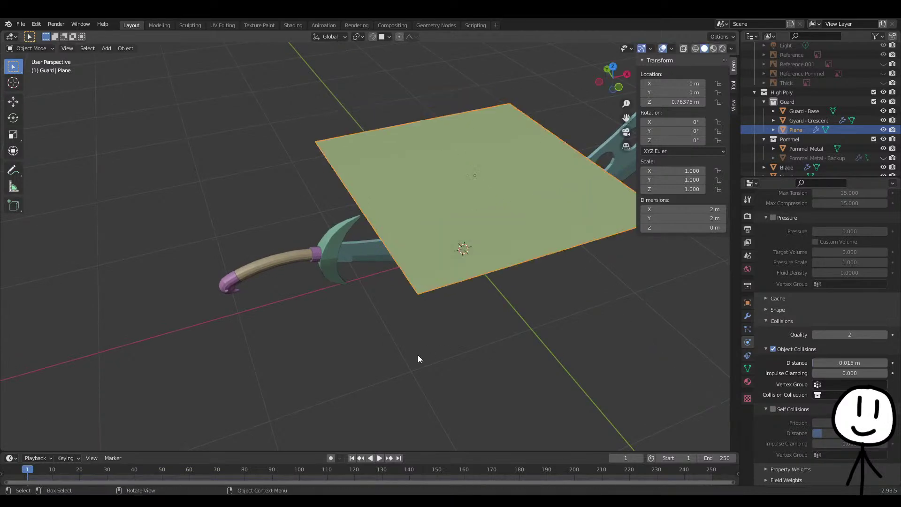
click(255, 370)
middle_drag(287, 371, 305, 283)
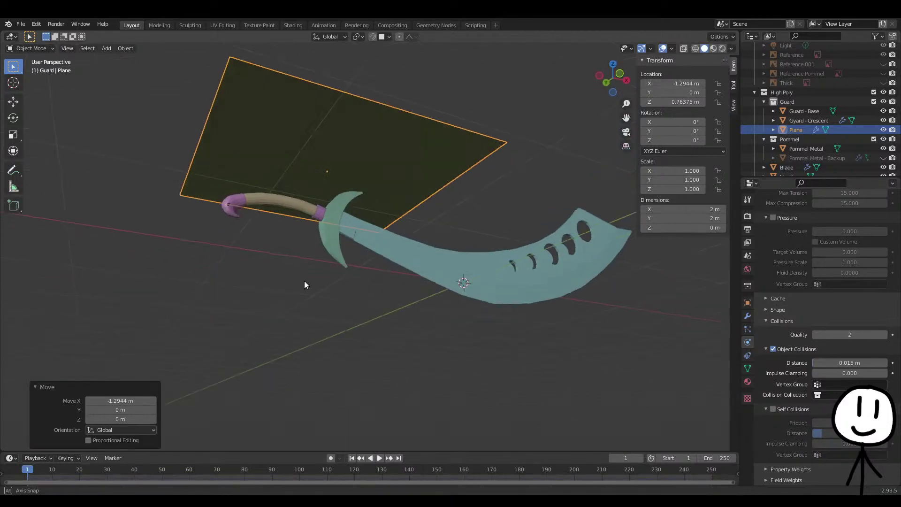
Add collision physics to the sword's handle
click(302, 205)
middle_drag(301, 205, 342, 281)
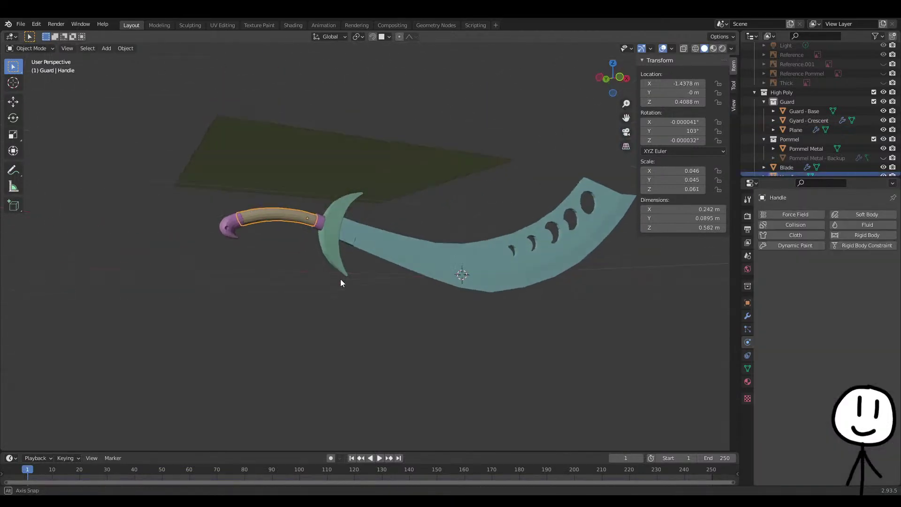
click(793, 225)
middle_drag(632, 265, 522, 325)
Simulate the cloth falling over the handle, and undo the handle's collision physics
key(space)
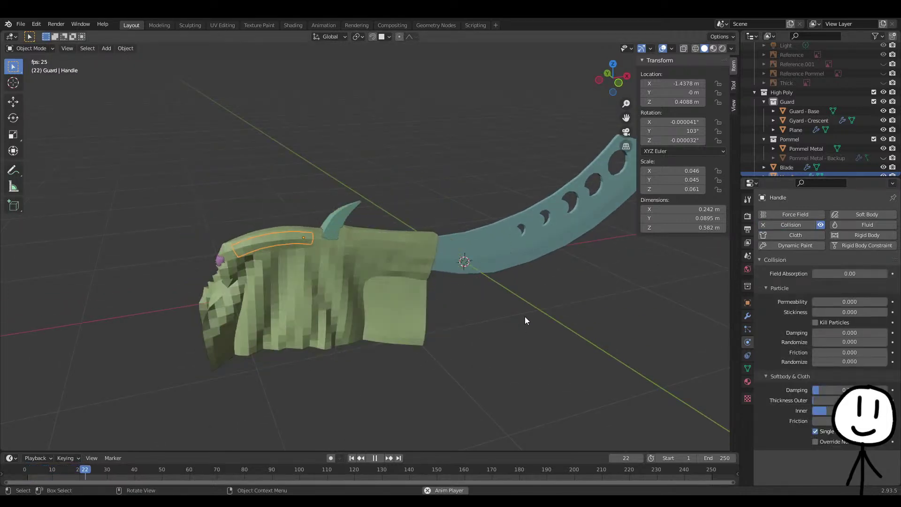
middle_drag(401, 331, 487, 255)
key(space)
key(ctrl+z)
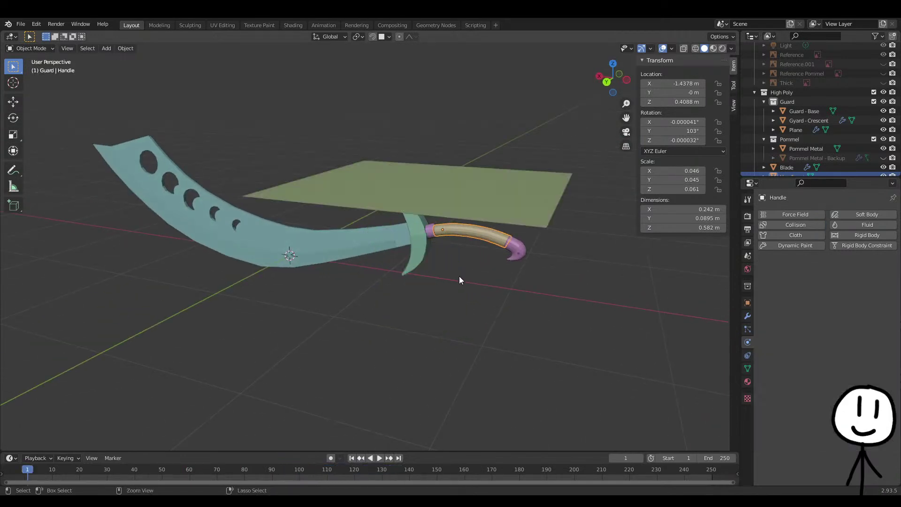
Remove the collision physics from the blade
middle_drag(728, 267, 558, 271)
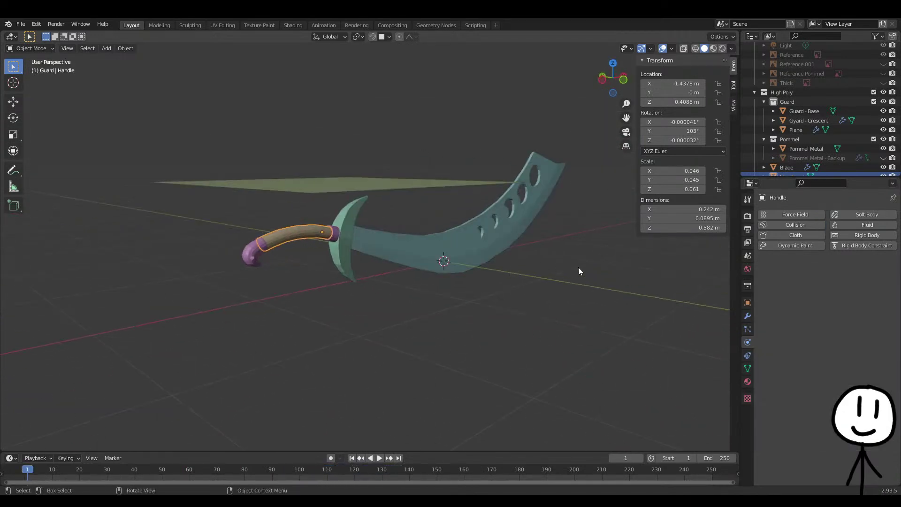
click(471, 253)
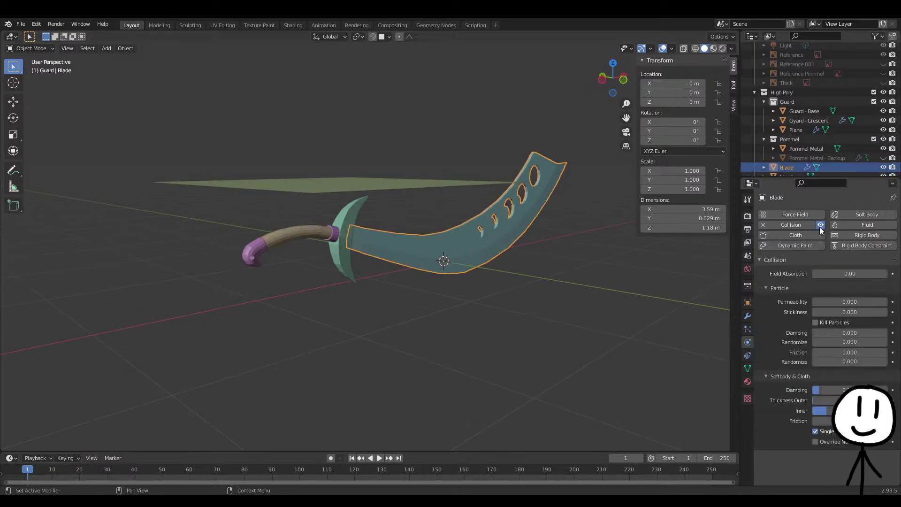
click(762, 225)
Select the cloth plane and examine how it lies over the handle and pommel
middle_drag(587, 287, 418, 209)
click(418, 210)
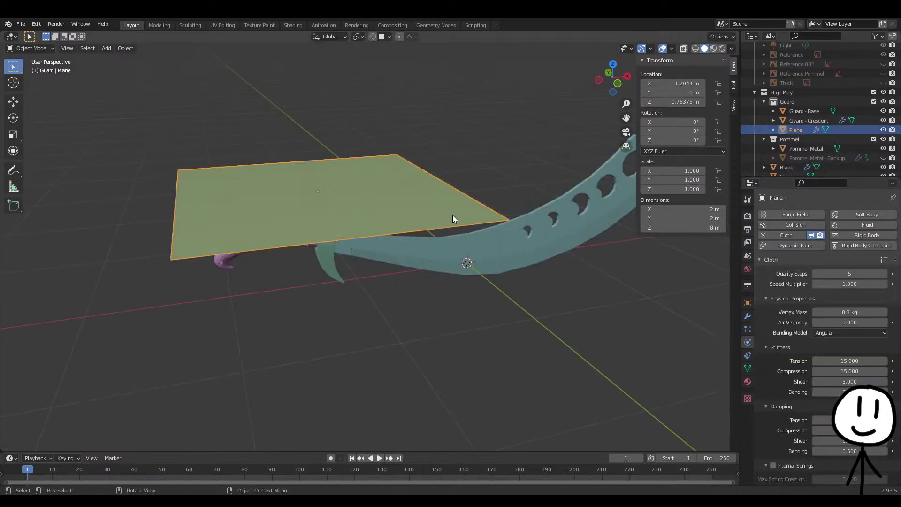
middle_drag(489, 256, 473, 267)
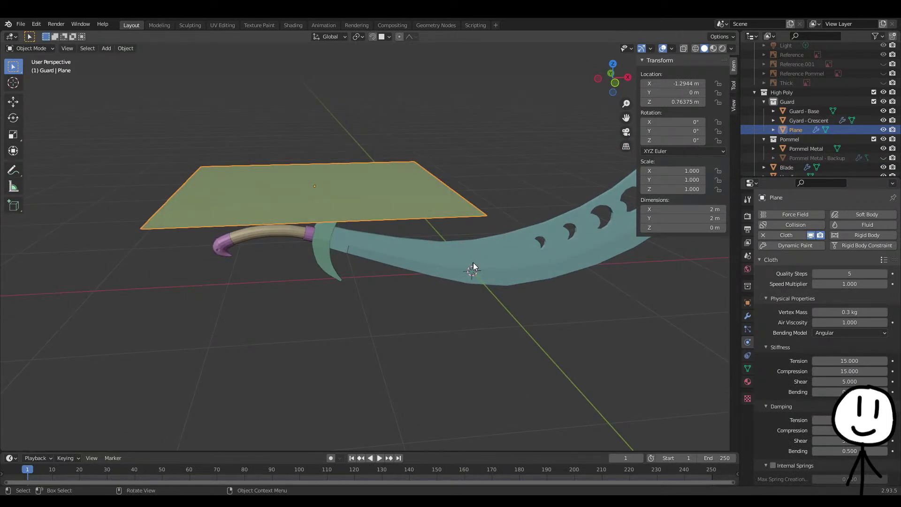
scroll(285, 272, up, 3)
shift+middle_drag(218, 261, 418, 258)
scroll(406, 238, up, 8)
middle_drag(517, 166, 474, 228)
scroll(398, 167, down, 8)
scroll(455, 216, down, 4)
key(Tab)
key(Tab)
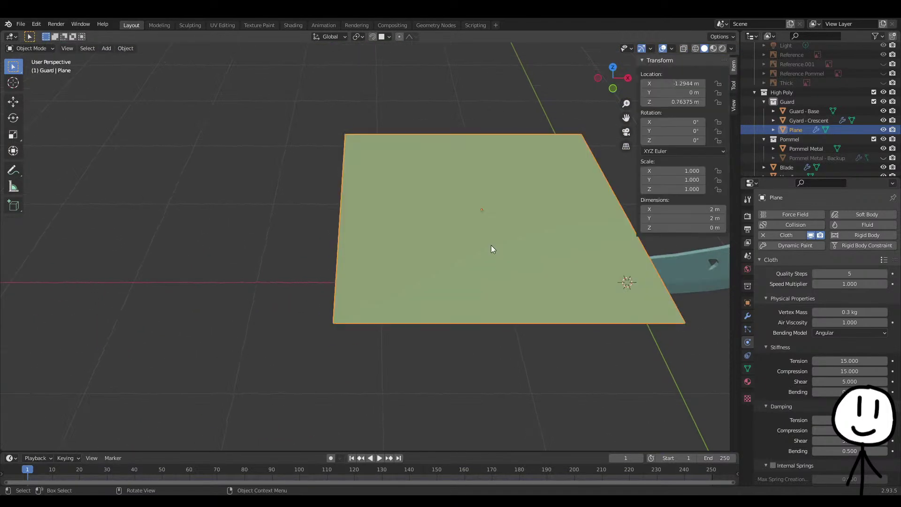
Move the cloth plane along the X axis to about -1.822 m, toward the pommel end
key(g)
right_click(582, 240)
key(g)
key(y)
right_click(565, 240)
key(g)
key(x)
click(550, 252)
Examine the handle, pommel and guard pieces beneath the plane by selecting them in turn
click(620, 268)
middle_drag(620, 268, 589, 219)
click(434, 218)
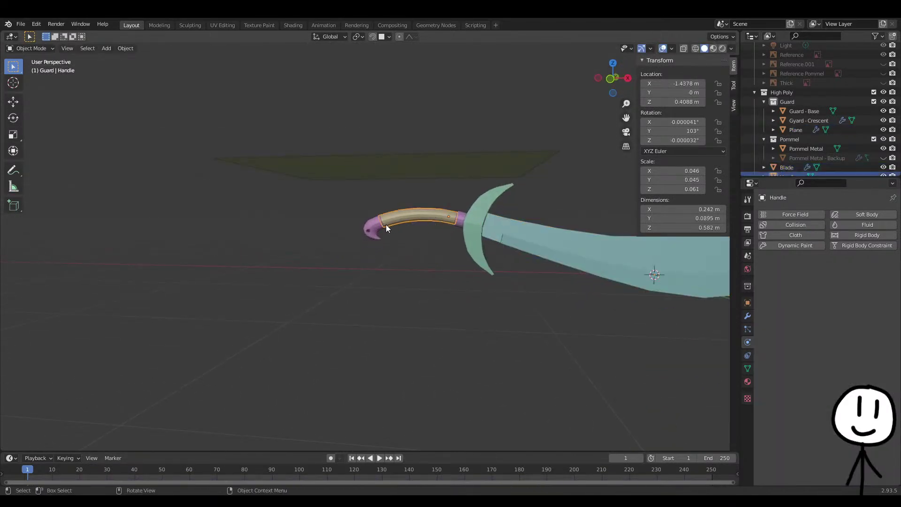
click(387, 224)
click(407, 216)
click(461, 219)
click(489, 231)
middle_drag(410, 242, 327, 196)
Lower the cloth plane about 0.534 m along the Z axis, below the handle
click(422, 241)
key(g)
key(z)
click(502, 261)
scroll(444, 250, up, 4)
key(g)
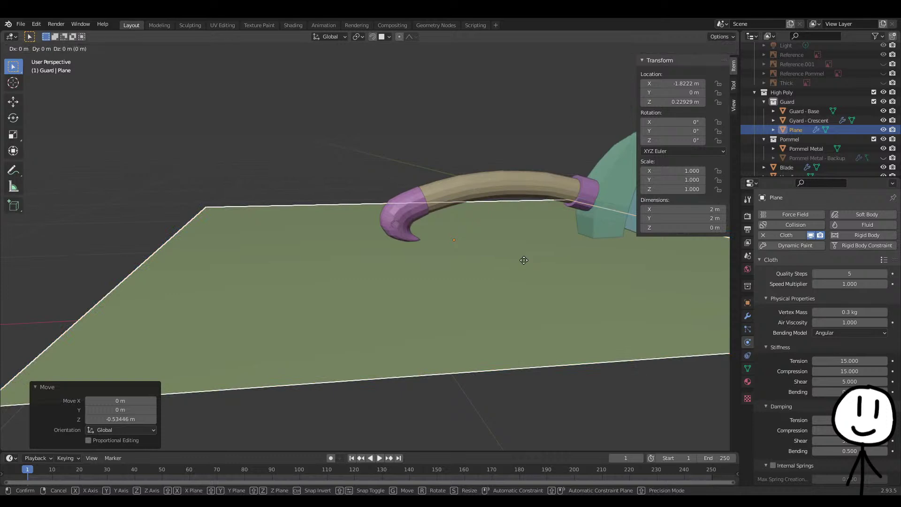
right_click(523, 260)
scroll(509, 253, down, 7)
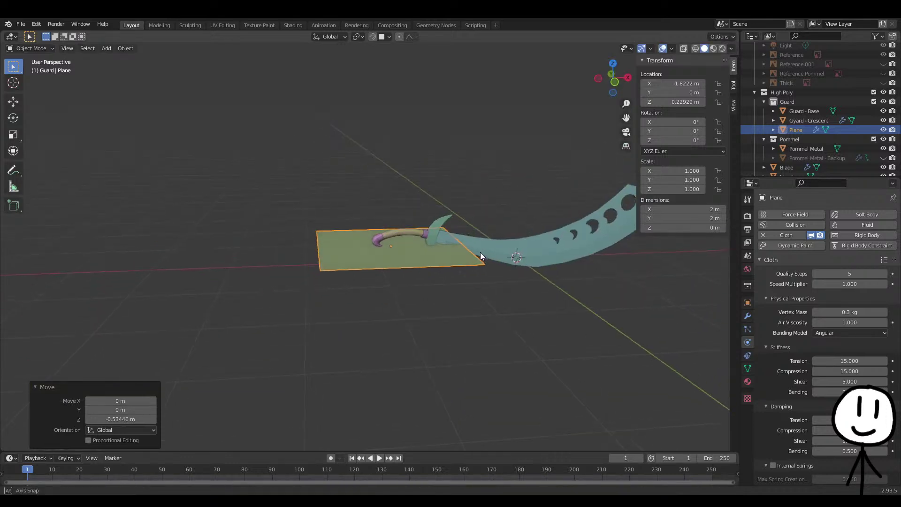
Unhide the Reference image of the sword and look at it in front view
scroll(872, 80, up, 2)
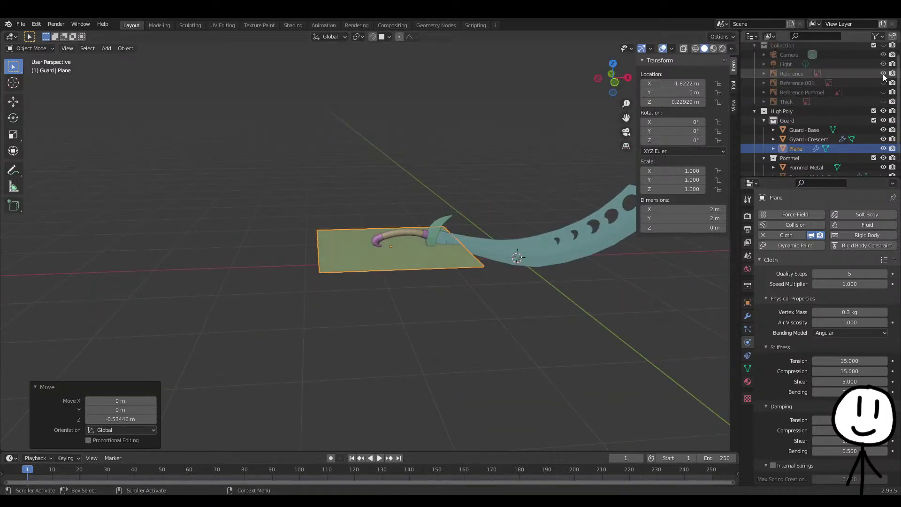
scroll(884, 78, up, 1)
click(883, 85)
middle_drag(587, 129, 516, 139)
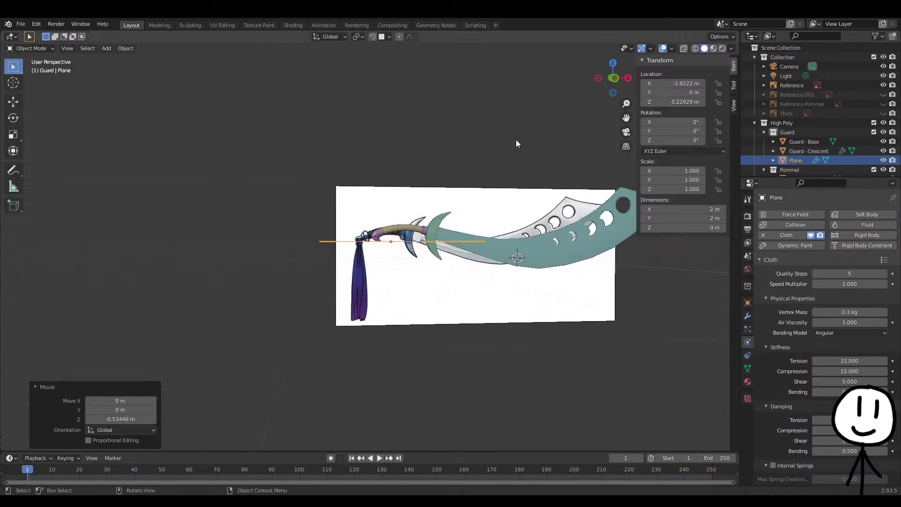
key(KP_1)
Set the plane's X rotation to 90° and move it to about X -2.123 m, Z -0.580 m, below the handle
middle_drag(547, 242, 614, 327)
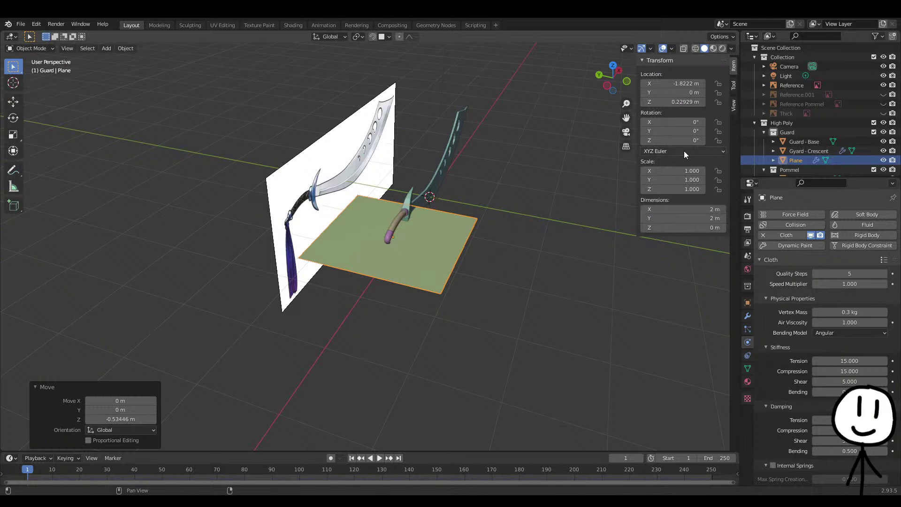
key(Return)
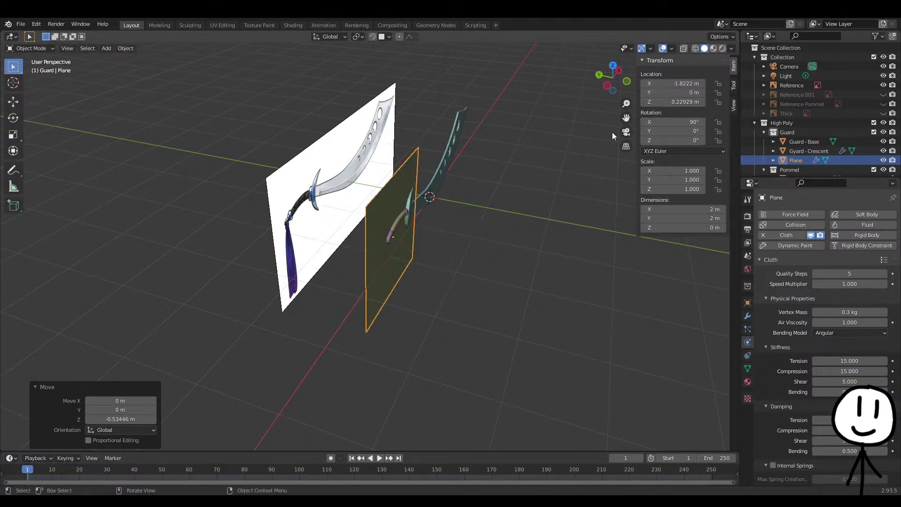
middle_drag(425, 225, 372, 205)
key(KP_1)
key(Tab)
key(Tab)
key(g)
click(433, 298)
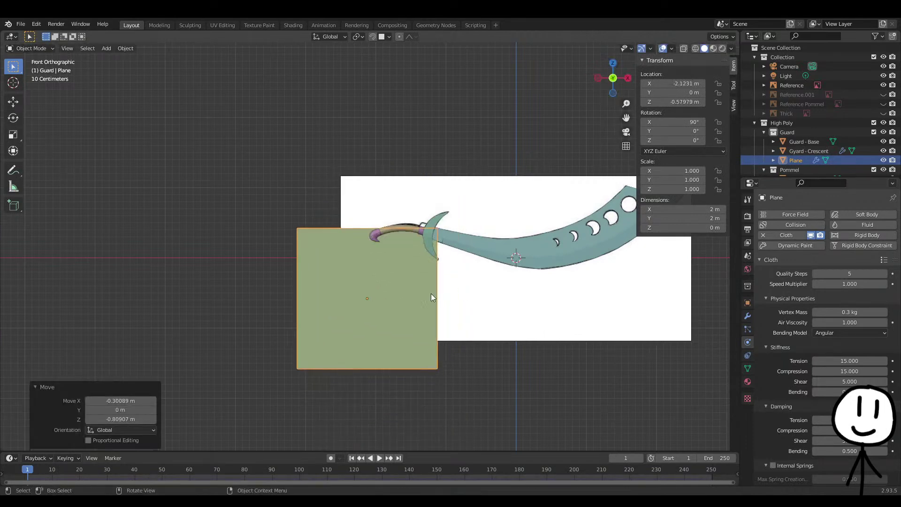
Scale the plane uniformly to about 0.504 and turn on X-ray to see the reference tassel
key(s)
click(439, 303)
key(Tab)
key(Tab)
key(alt+z)
scroll(460, 314, up, 3)
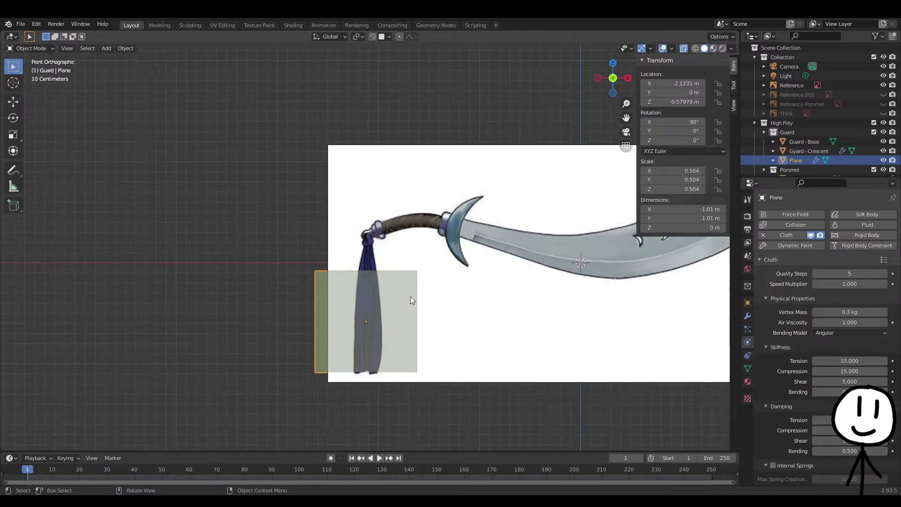
Resize the plane to about 0.451 m wide and 1.56 m tall, and position it over the reference tassel
key(s)
key(y)
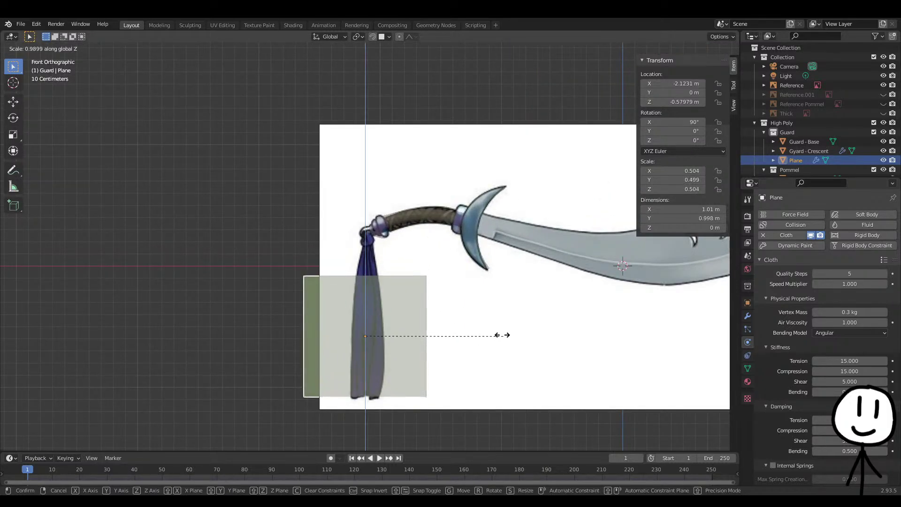
click(494, 106)
key(s)
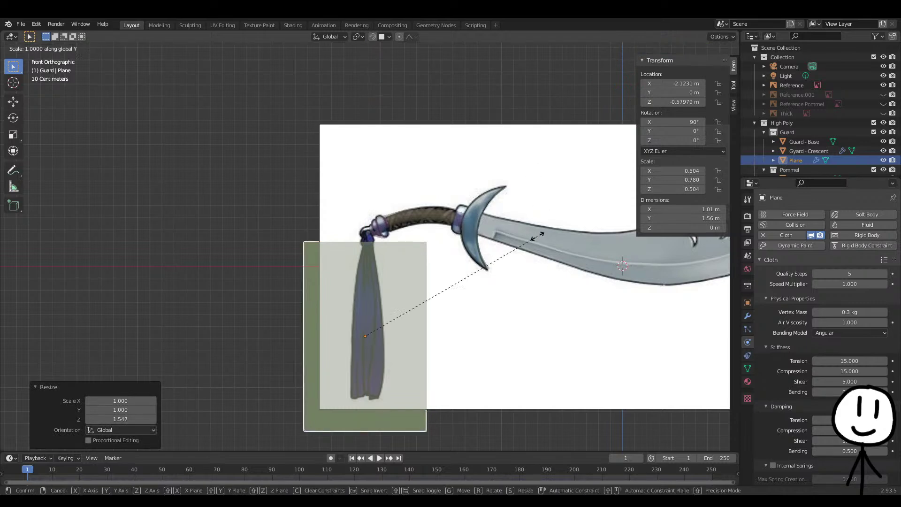
click(386, 242)
key(g)
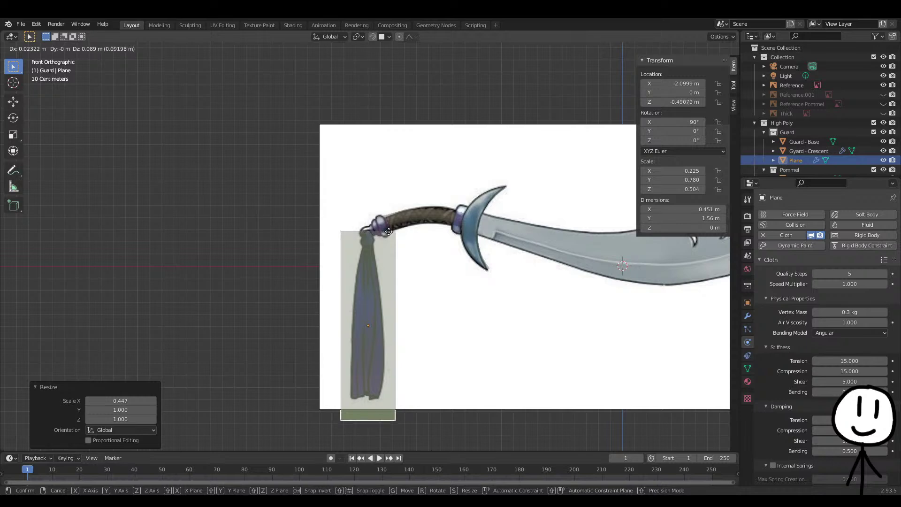
click(388, 234)
Apply the scale and rotation of the tassel plane
middle_drag(436, 290, 462, 233)
key(ctrl+a)
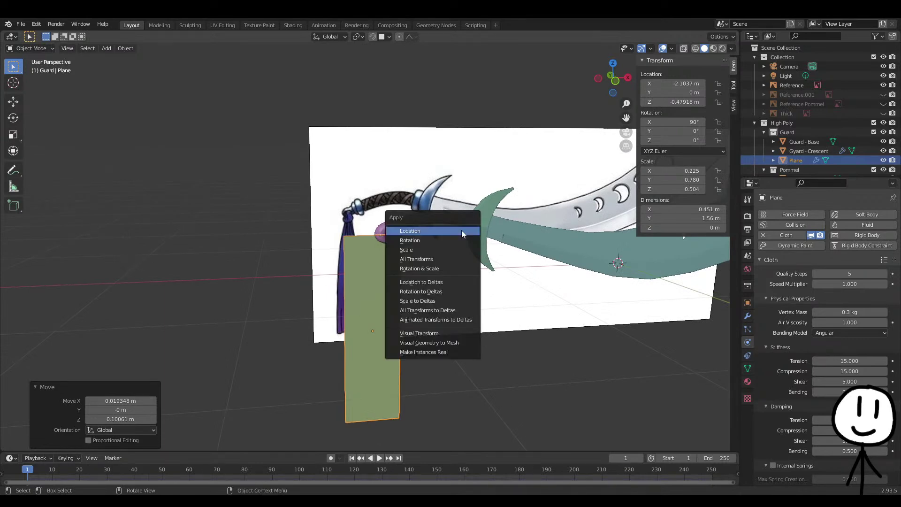
click(422, 249)
key(ctrl+a)
click(396, 239)
key(ctrl+a)
middle_drag(515, 280, 480, 275)
Reposition the tassel plane at the pommel and raise it about 0.108 m along the Z axis
key(Tab)
key(Tab)
drag(494, 392, 494, 397)
click(359, 351)
middle_drag(359, 350, 531, 288)
key(g)
click(433, 283)
key(g)
key(z)
click(530, 273)
middle_drag(485, 269, 409, 263)
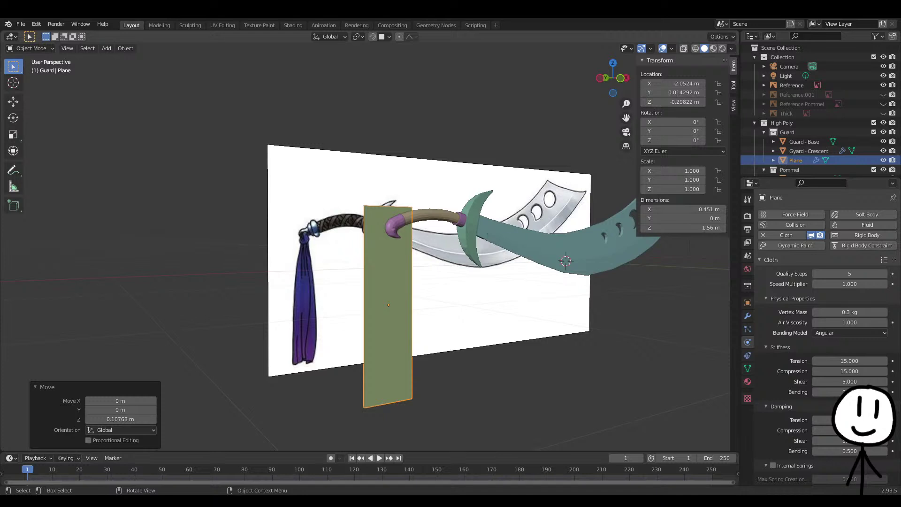
Delete the tassel plane and add a new 2 m mesh plane at the origin
key(x)
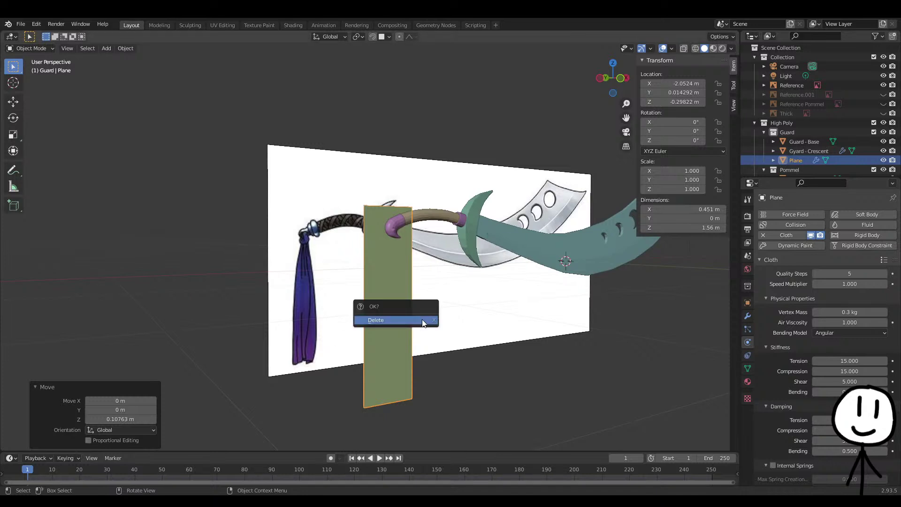
click(423, 322)
middle_drag(423, 323, 388, 331)
key(shift+a)
mouse_move(356, 305)
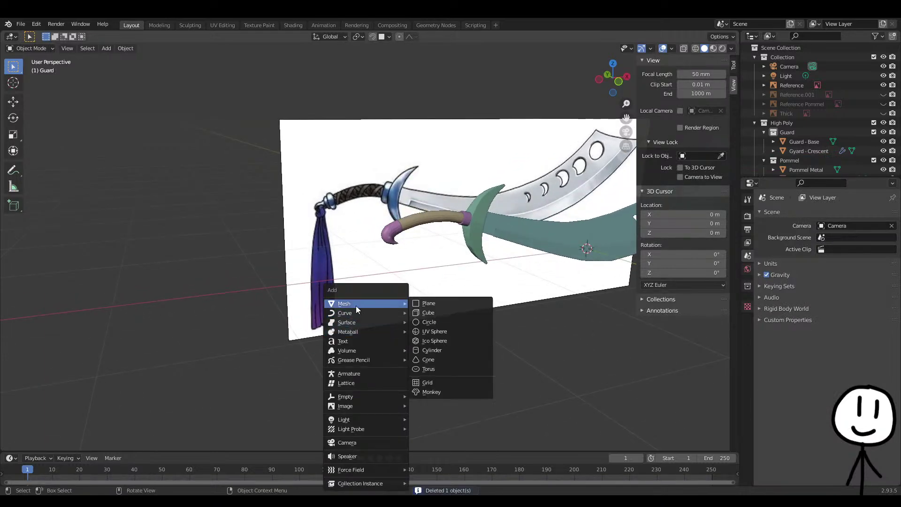
click(428, 303)
middle_drag(432, 305, 187, 338)
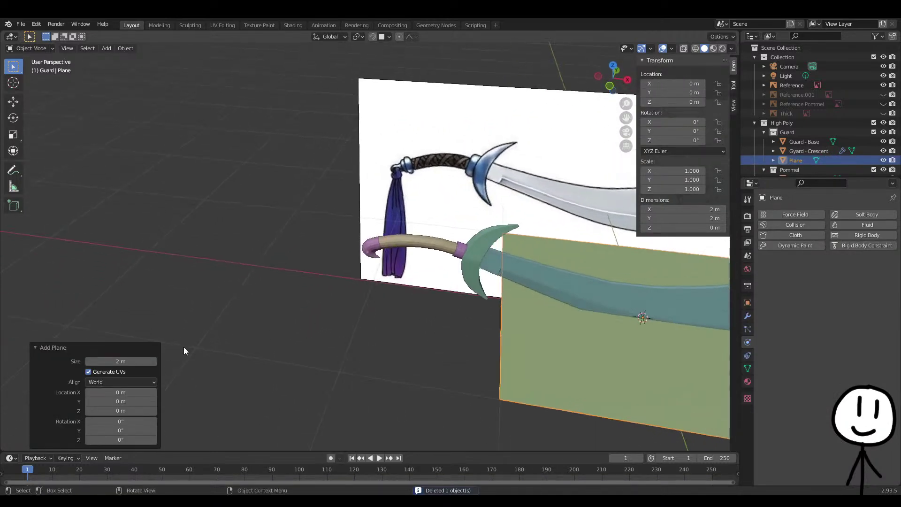
Subdivide the new plane with three cuts
key(Tab)
shift+middle_drag(536, 356, 427, 353)
right_click(427, 353)
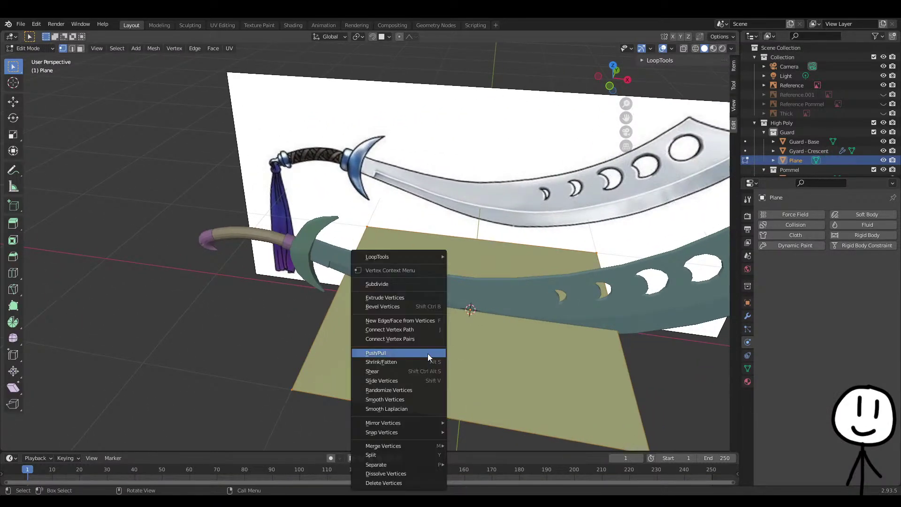
click(367, 284)
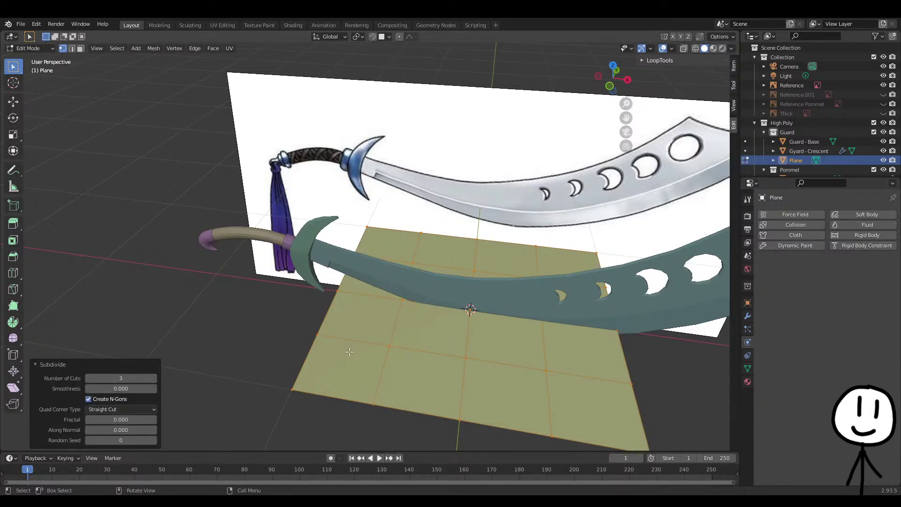
key(Tab)
key(n)
Scale the plane uniformly to 0.315 and move it along X to about -2.087 m, at the pommel
middle_drag(454, 358, 467, 346)
key(s)
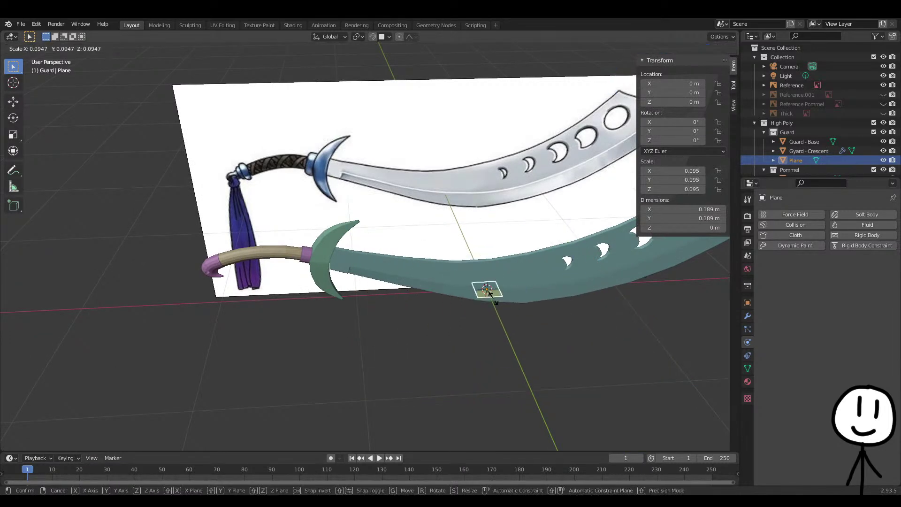
click(513, 317)
key(g)
key(y)
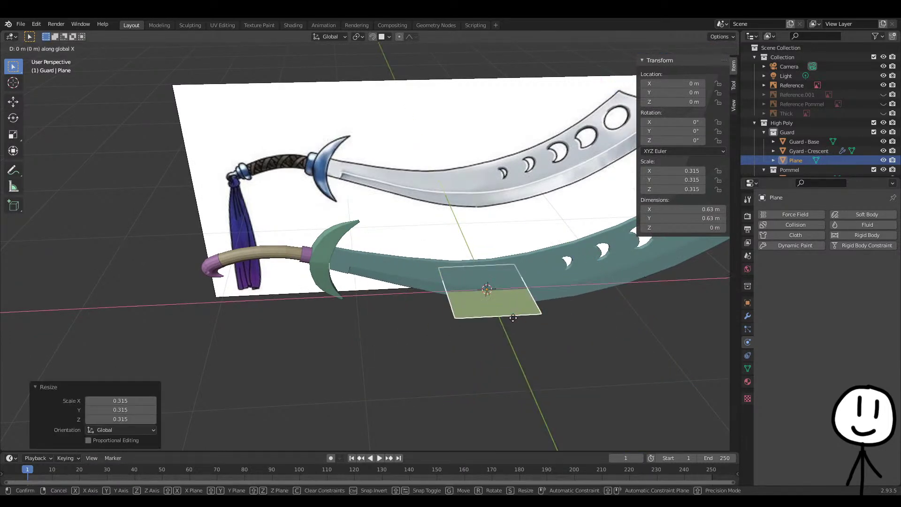
click(244, 310)
Stretch the plane along Y to about 1.74 m and raise it along Z to about 0.294 m
middle_drag(341, 369, 376, 340)
key(s)
key(y)
click(662, 384)
middle_drag(661, 383, 460, 283)
key(g)
key(z)
click(450, 232)
key(g)
key(z)
click(447, 263)
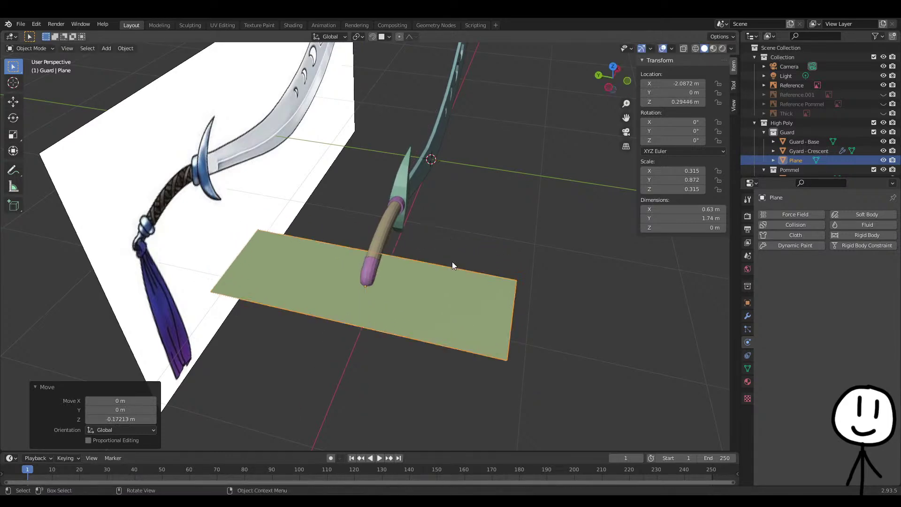
Pinch the plane's middle vertex row at the pommel by scaling it to about 0.153
middle_drag(447, 263, 425, 272)
scroll(434, 252, up, 3)
key(Tab)
middle_drag(370, 299, 493, 281)
key(s)
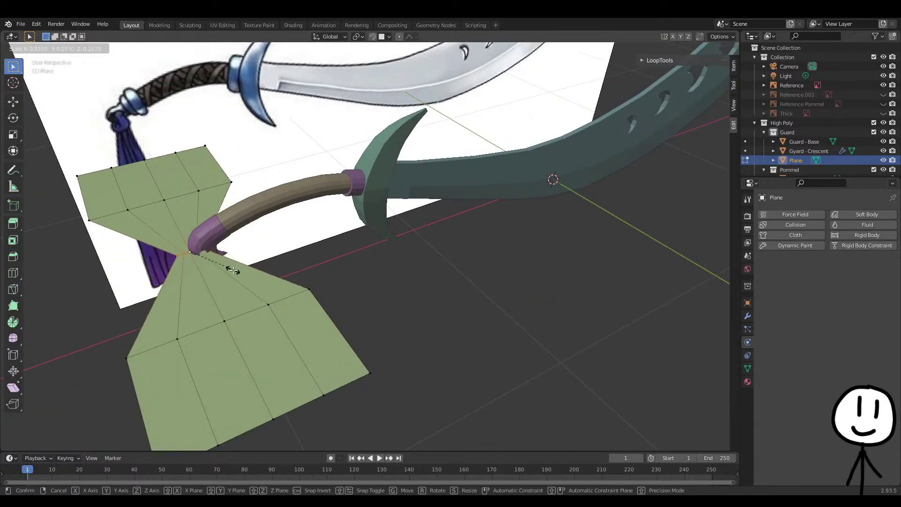
click(215, 263)
Scale the pinched middle row down further and position it inside the hole in the pommel
scroll(323, 284, up, 5)
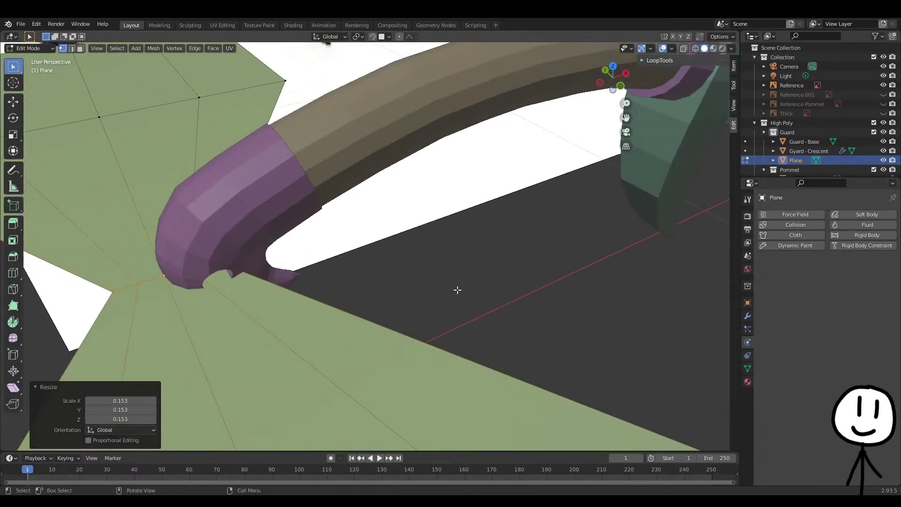
middle_drag(463, 290, 448, 286)
key(s)
click(207, 247)
key(g)
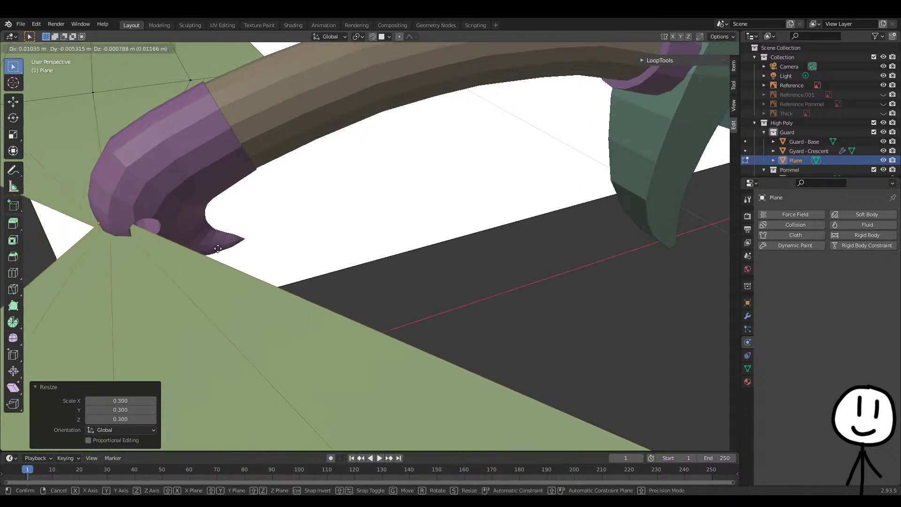
key(s)
click(237, 245)
key(g)
click(226, 244)
Add a loop cut close to the pommel across the flap facing away from the reference, slid by a factor of -0.576
scroll(227, 244, down, 8)
middle_drag(226, 244, 416, 221)
scroll(382, 221, up, 5)
scroll(405, 256, up, 2)
middle_drag(404, 256, 340, 243)
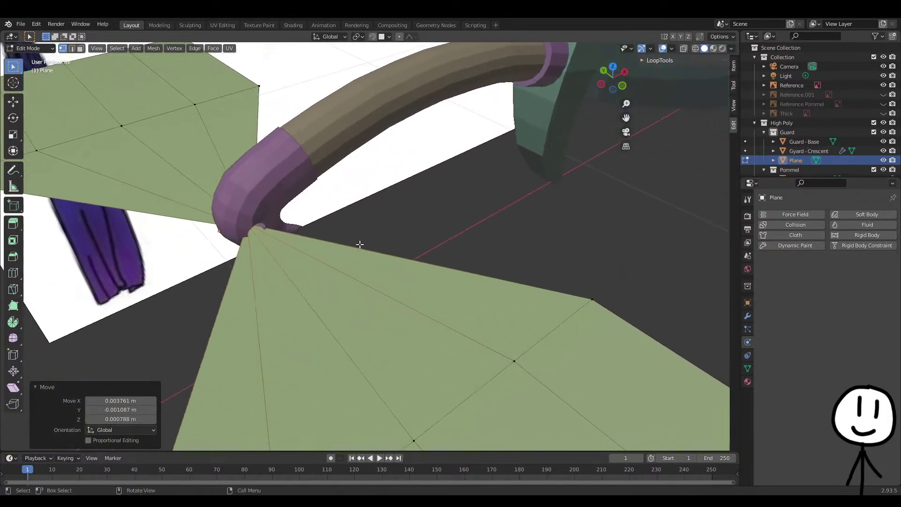
scroll(299, 234, up, 4)
middle_drag(241, 215, 173, 205)
scroll(236, 205, down, 8)
middle_drag(236, 205, 417, 260)
scroll(417, 259, up, 2)
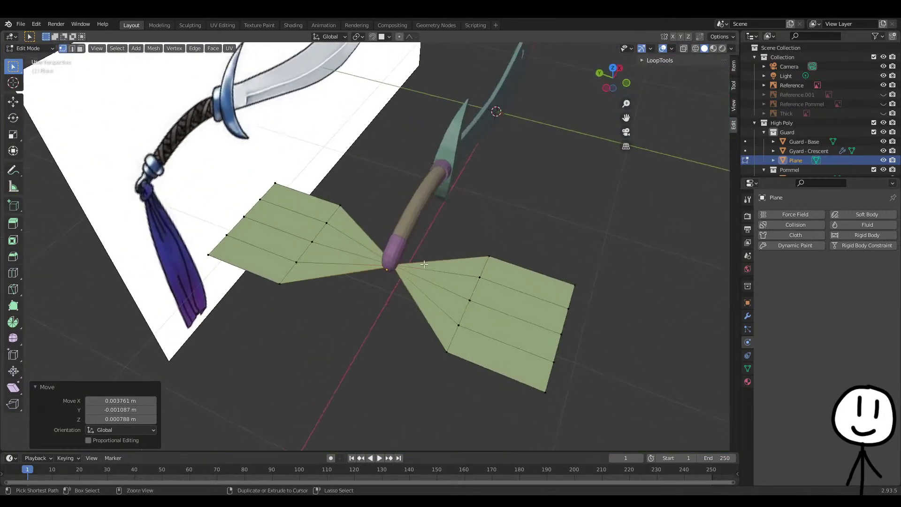
click(422, 276)
click(415, 275)
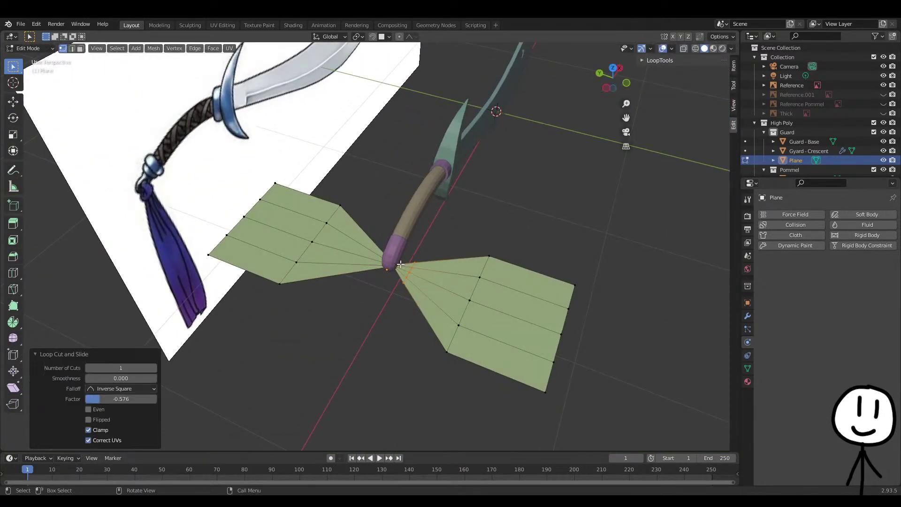
Narrow the new loop beside the pommel by scaling it to about 0.45
scroll(500, 285, up, 5)
scroll(501, 285, down, 3)
key(s)
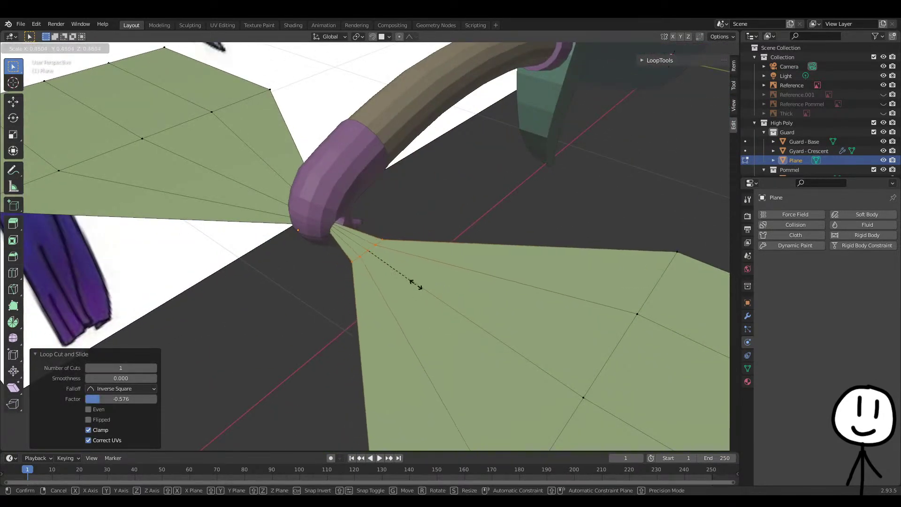
click(417, 282)
Center the plane's middle row in the pommel hole, moving it about -0.002 m in Y, 0.002 m in Z and slightly along X
middle_drag(417, 283, 216, 183)
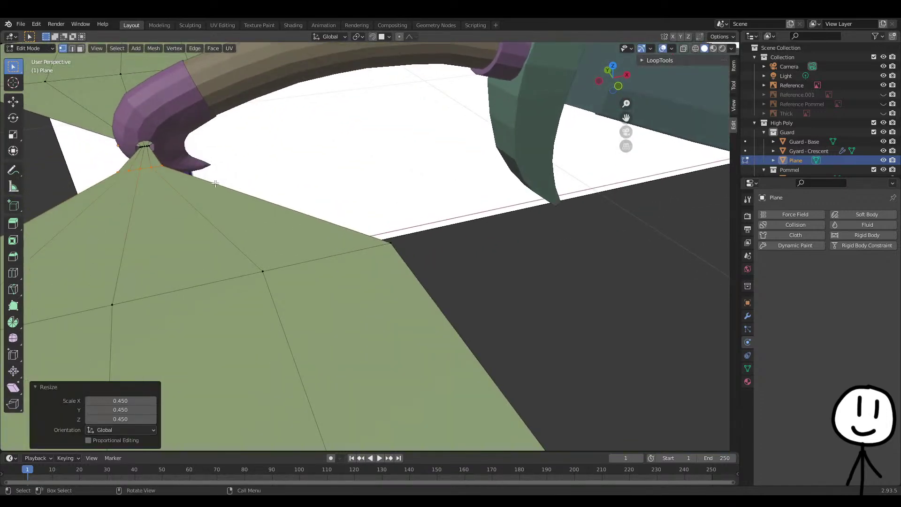
alt+click(144, 146)
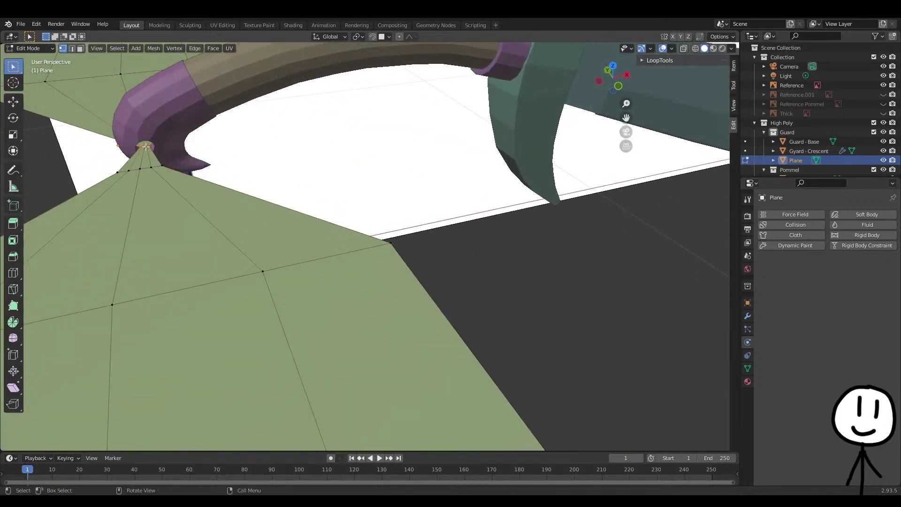
key(KP_Decimal)
scroll(219, 216, down, 4)
middle_drag(300, 255, 281, 239)
scroll(357, 285, down, 3)
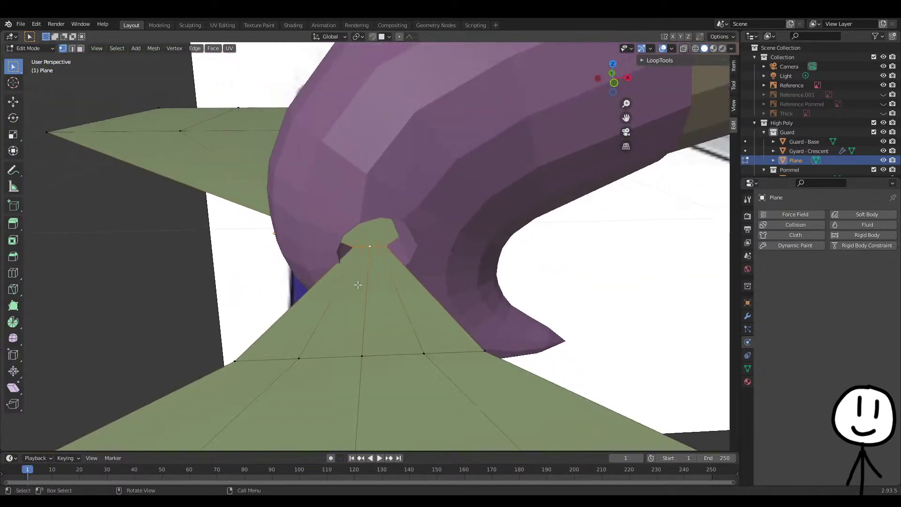
key(g)
key(y)
click(361, 285)
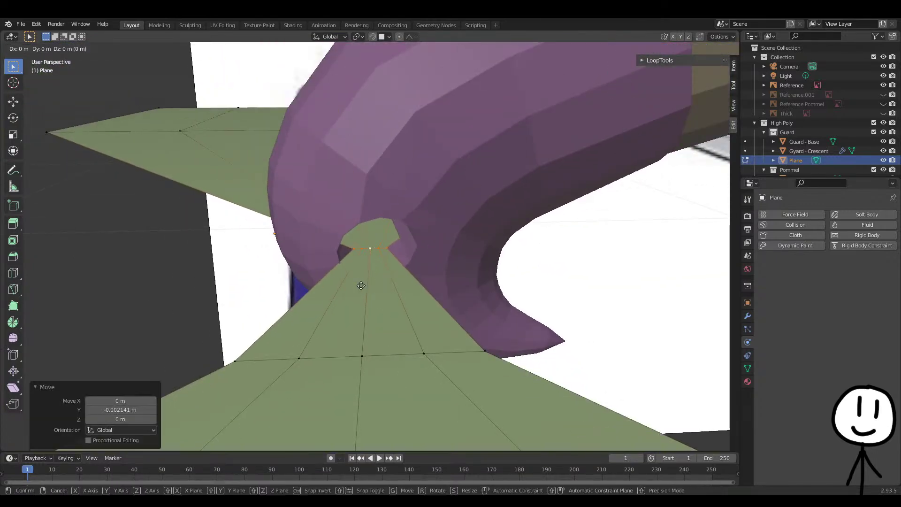
middle_drag(368, 284, 416, 251)
key(g)
key(z)
click(413, 246)
key(g)
key(x)
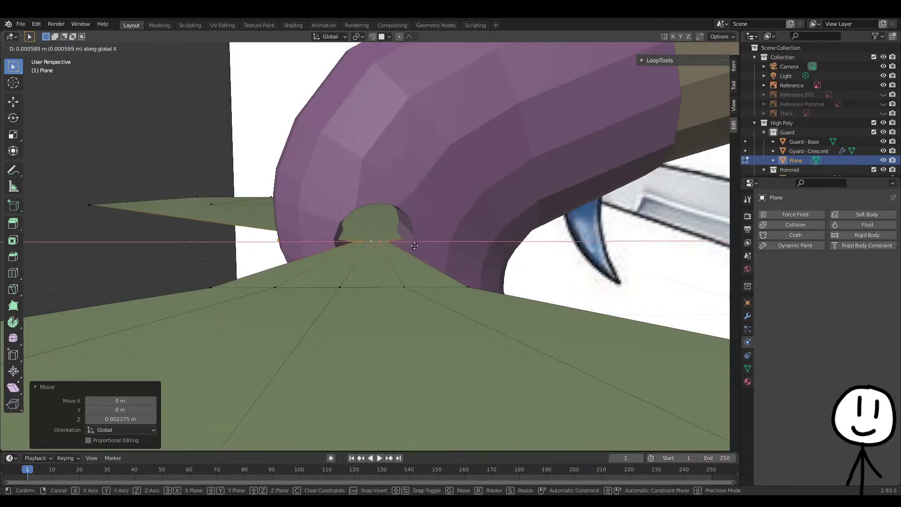
click(415, 245)
Align the narrowed front loop with the pommel hole along X, scale it to about 0.908 and adjust its height
middle_drag(423, 277, 485, 316)
alt+click(402, 278)
key(g)
key(x)
click(415, 279)
key(s)
click(475, 318)
key(g)
key(z)
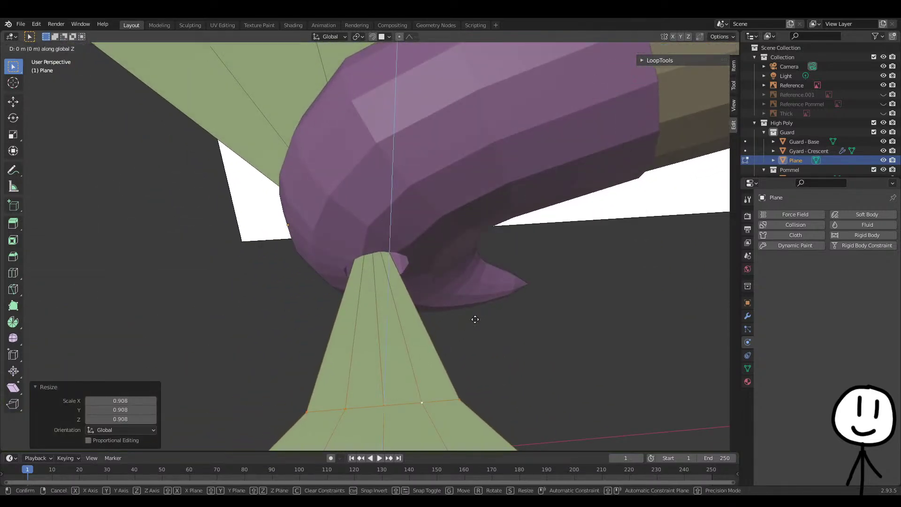
click(474, 317)
Add a centered loop cut across the tapered part of the reference-side flap
middle_drag(475, 318, 393, 382)
scroll(415, 323, down, 2)
key(ctrl+r)
right_click(390, 332)
scroll(413, 320, down, 7)
key(ctrl+r)
click(382, 322)
right_click(381, 324)
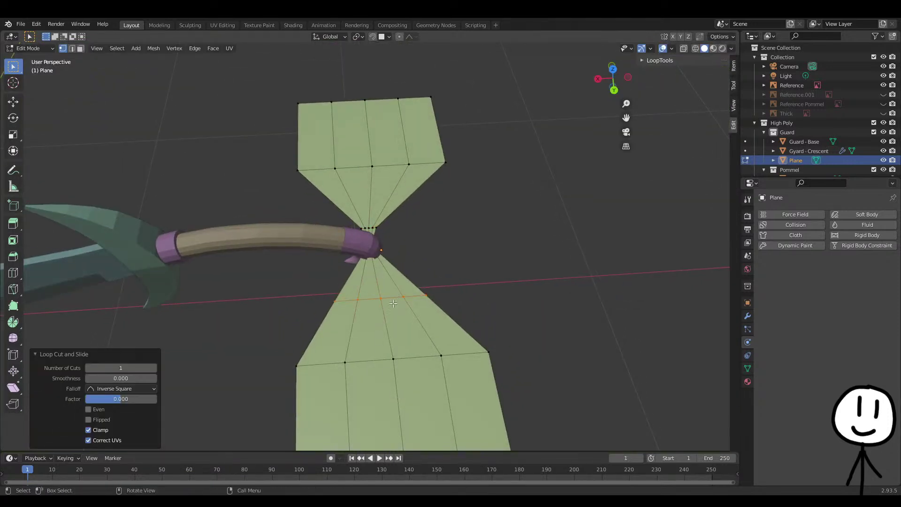
key(w)
right_click(514, 320)
click(476, 196)
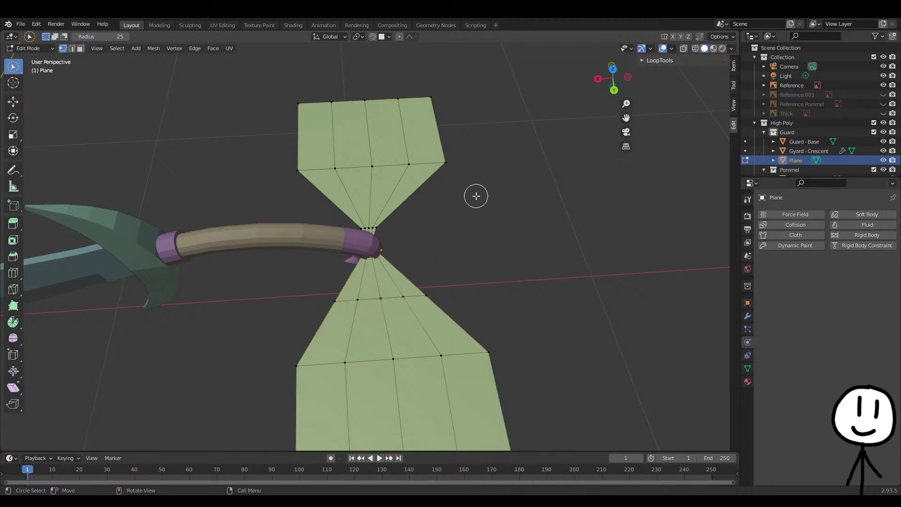
Narrow the reference-side loop to about 0.237 along X and move it about -0.085 m in Y and 0.056 m in Z
scroll(411, 326, up, 3)
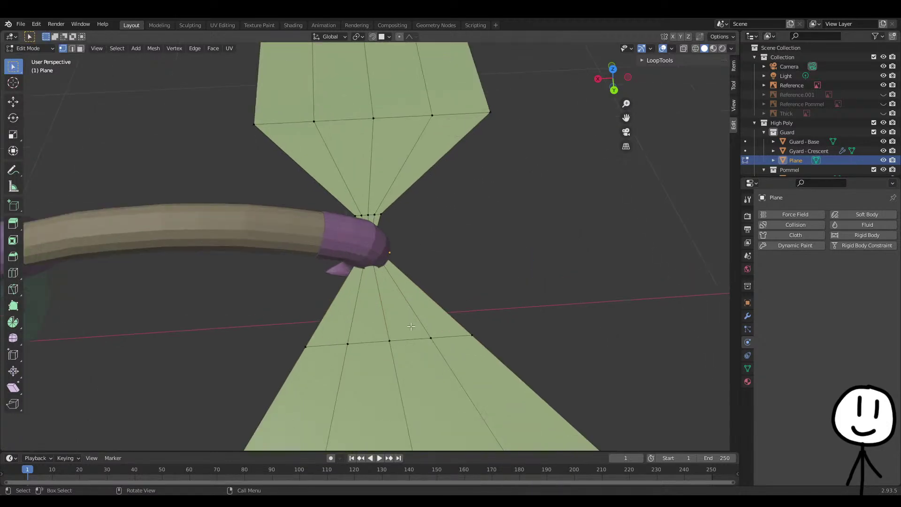
key(s)
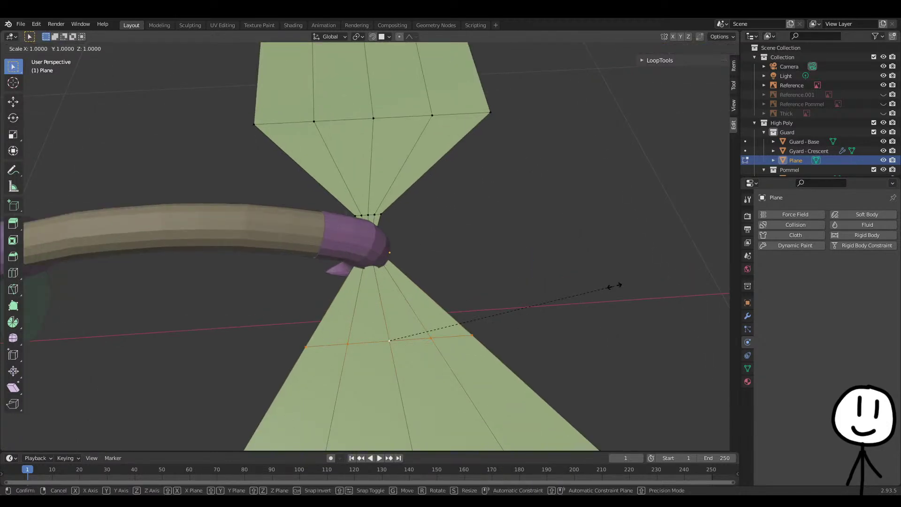
key(x)
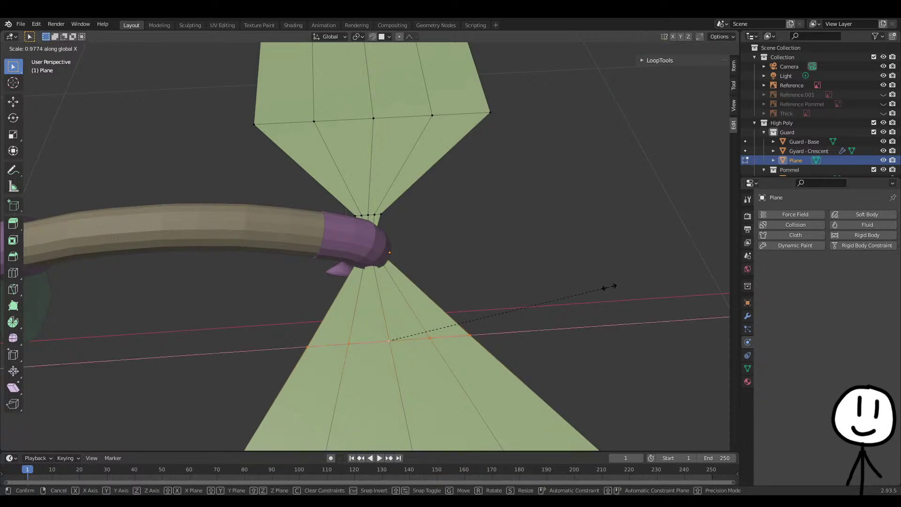
click(418, 292)
middle_drag(418, 292, 397, 254)
right_click(395, 287)
middle_drag(444, 290, 379, 316)
key(g)
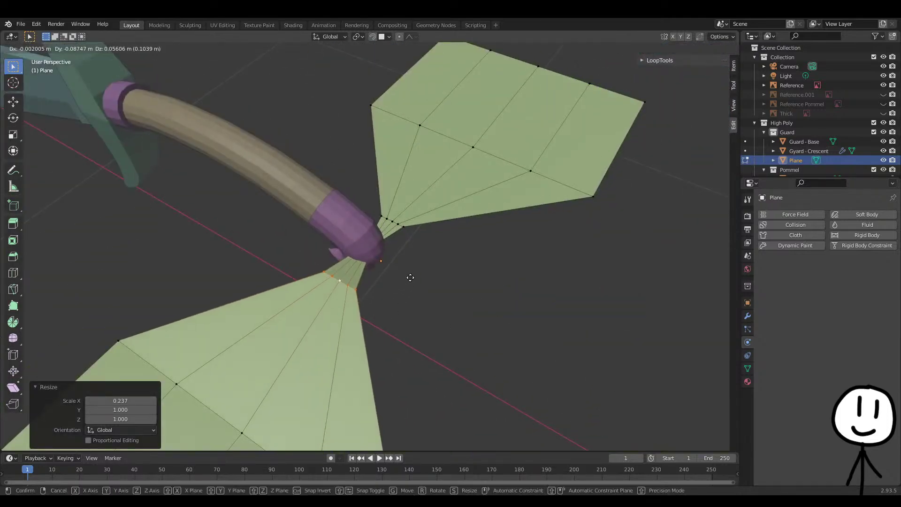
click(410, 277)
Reselect the narrowed loop on the reference-side flap and lower it along Z toward the pommel hole's level
key(KP_3)
middle_drag(411, 277, 394, 295)
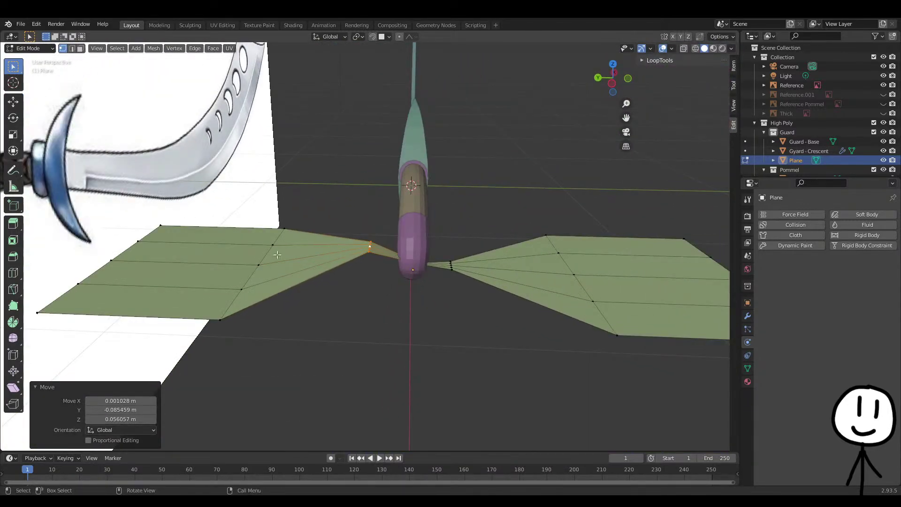
middle_drag(296, 245, 222, 195)
drag(224, 199, 271, 302)
alt+click(378, 263)
alt+click(370, 249)
alt+click(370, 245)
alt+click(372, 247)
click(370, 245)
key(KP_Decimal)
mouse_move(422, 310)
middle_down()
mouse_move(486, 283)
mouse_move(523, 282)
mouse_move(528, 264)
middle_up()
key(z)
key(Escape)
key(g)
key(z)
click(541, 410)
Narrow the reference-side loop further along X and shift it about 0.022 m along X
middle_drag(470, 328, 515, 333)
key(s)
key(y)
right_click(505, 328)
key(s)
key(x)
click(421, 319)
key(g)
key(x)
click(432, 332)
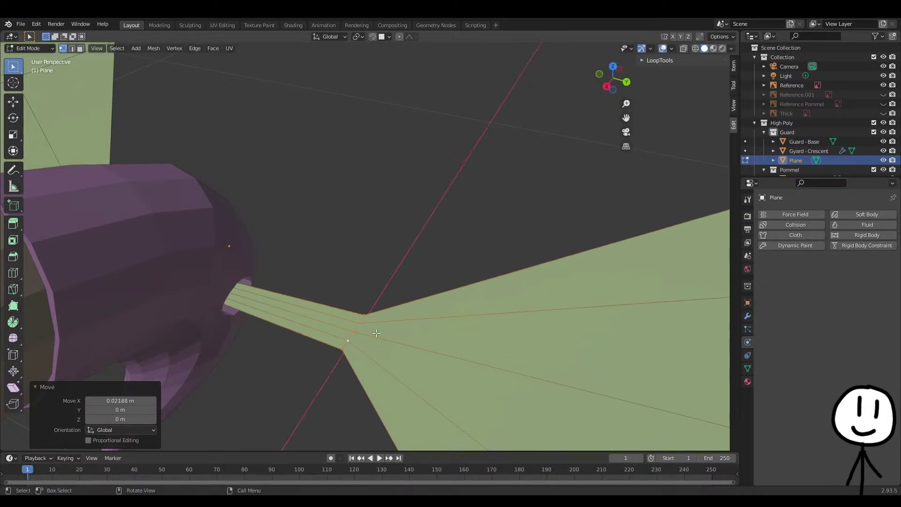
Edge-slide the reference-side loop by a factor of about 0.228
middle_drag(374, 335, 467, 332)
key(g)
key(g)
click(406, 338)
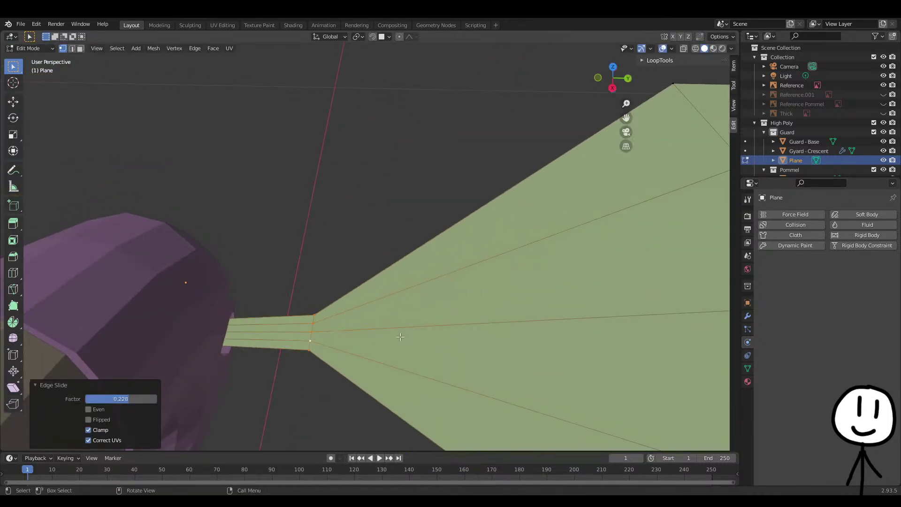
Fine-tune the distance between the reference-side loop and the pommel with two small edge slides
scroll(406, 337, down, 5)
middle_drag(290, 344, 331, 381)
key(g)
key(g)
click(424, 342)
middle_drag(425, 342, 395, 358)
key(g)
key(g)
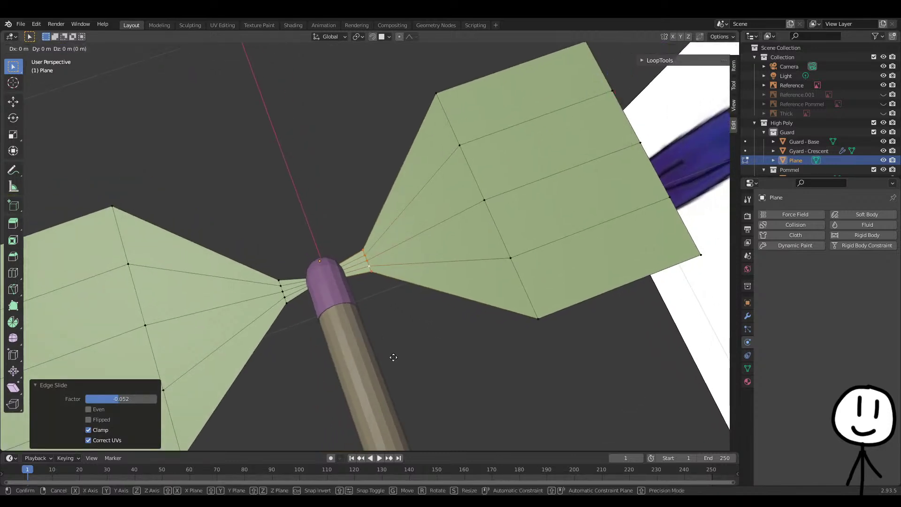
click(390, 357)
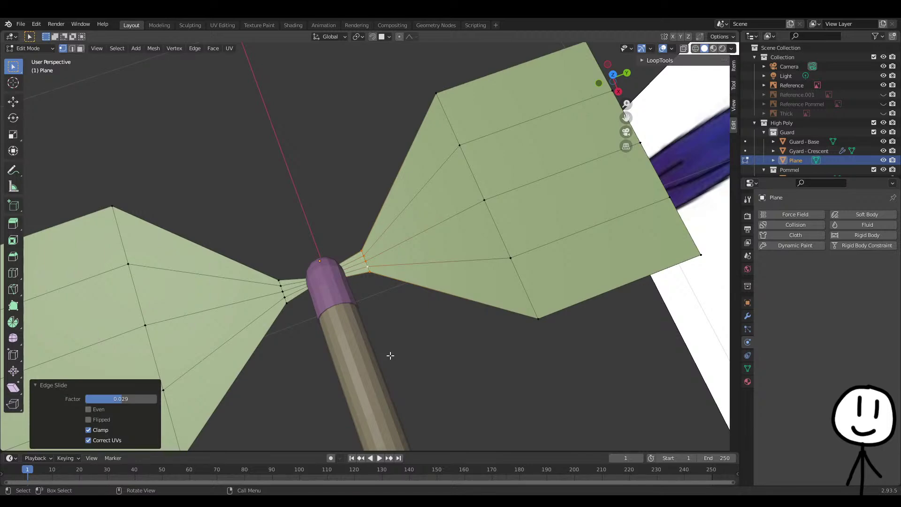
Leave mesh editing and add collision physics to the pommel
key(Tab)
click(342, 294)
middle_drag(342, 293, 542, 331)
click(797, 224)
Try cloth physics on the tassel plane by playing the simulation, undo it, and return the timeline to frame 0
click(488, 199)
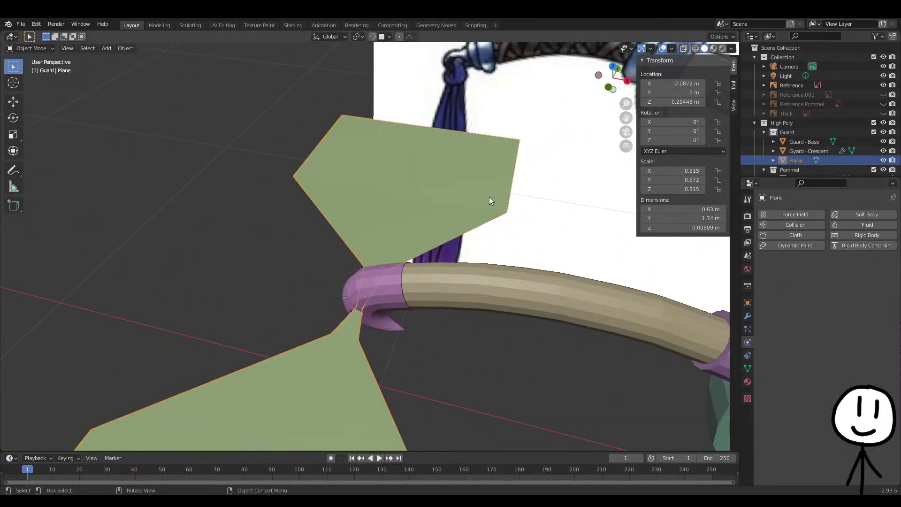
click(796, 235)
middle_drag(449, 378, 425, 42)
key(space)
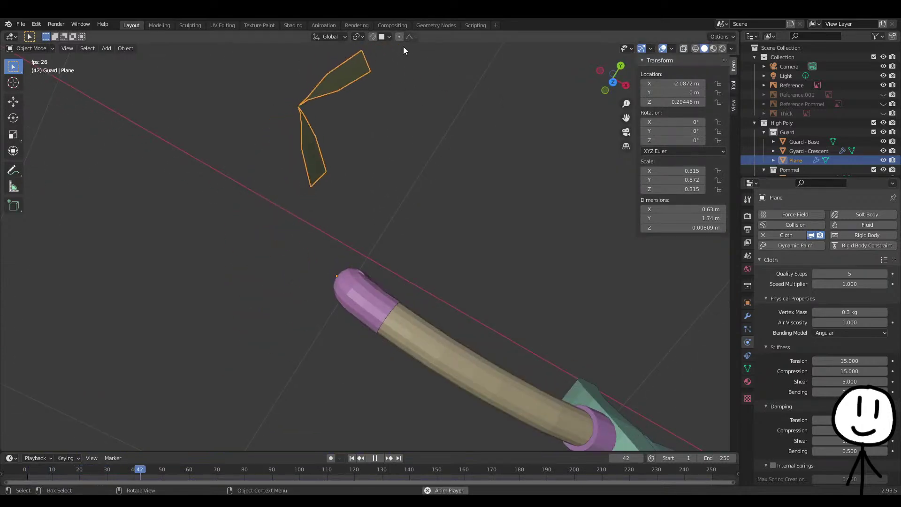
key(ctrl+z)
key(space)
middle_drag(373, 302, 283, 345)
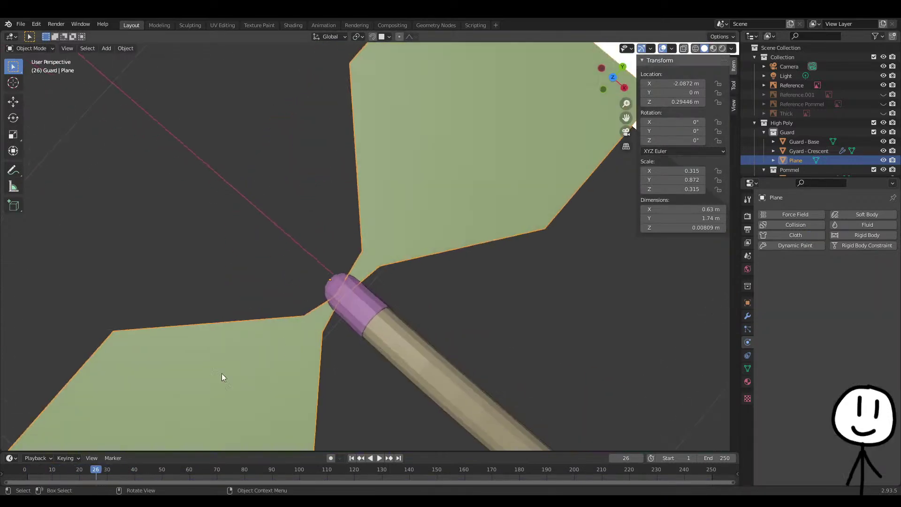
drag(97, 472, 37, 472)
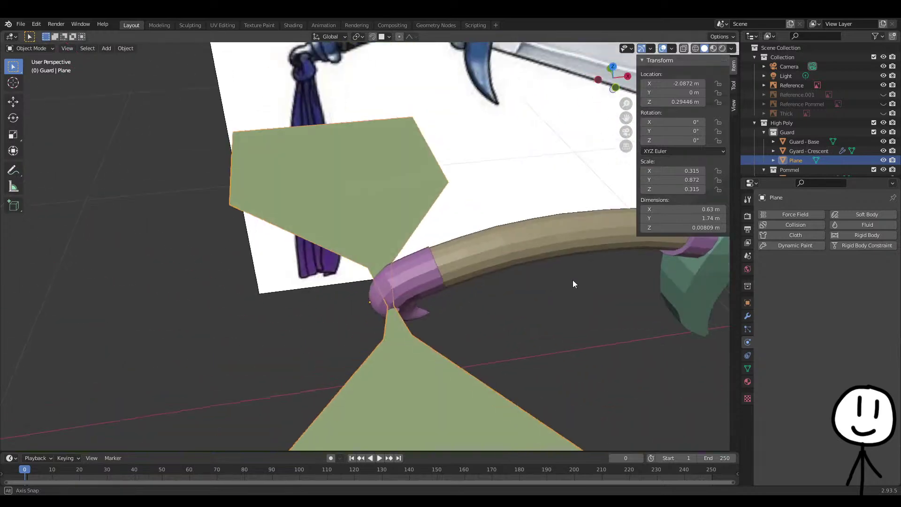
click(447, 248)
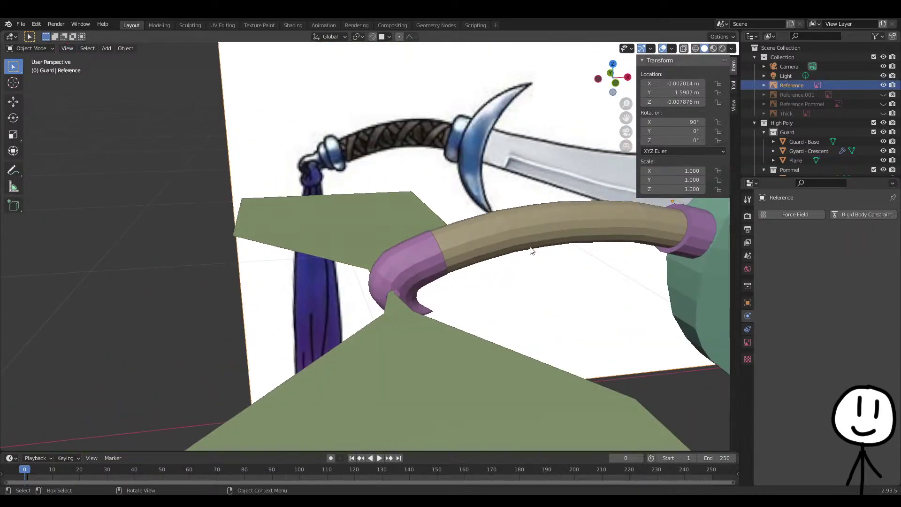
key(space)
key(space)
click(394, 241)
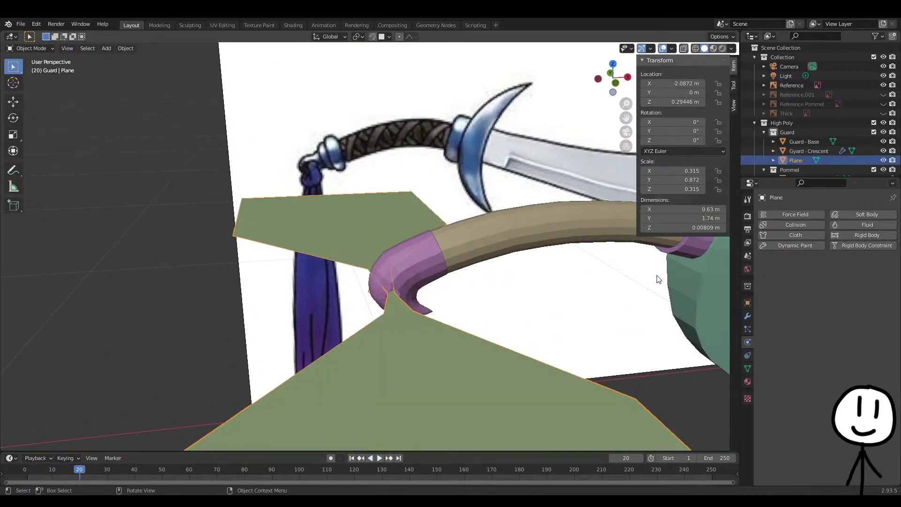
Add cloth physics to the tassel plane, play the simulation briefly, and return the timeline to frame 0
click(814, 234)
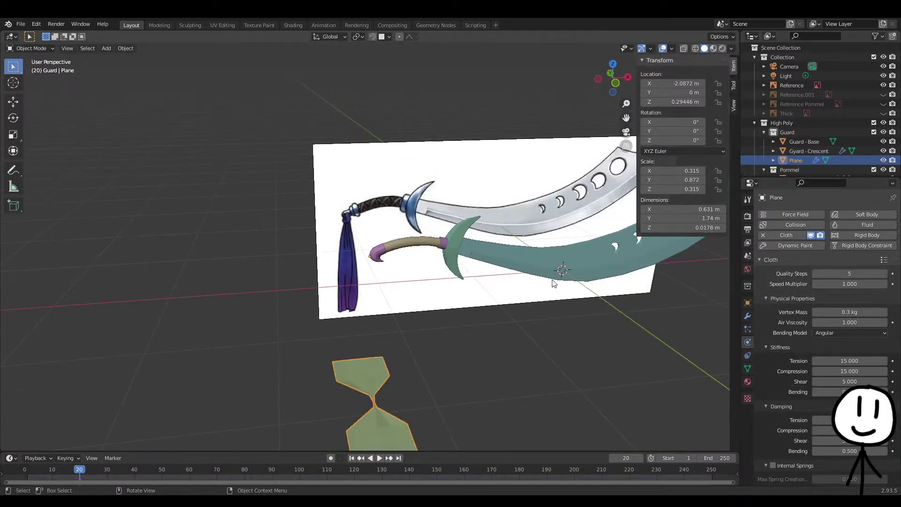
key(space)
key(space)
drag(109, 472, 722, 476)
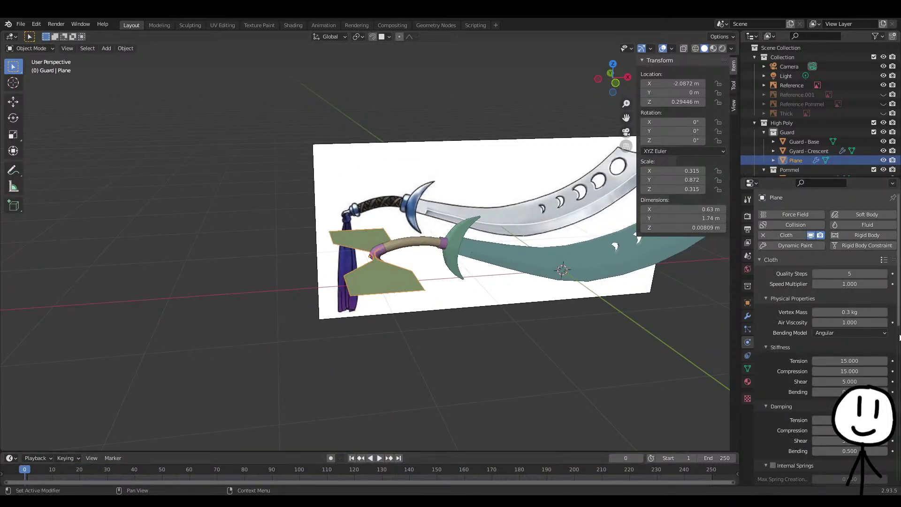
Compare the physics settings of the pommel metal and the tassel plane, ending with the plane selected
scroll(793, 147, down, 3)
click(804, 140)
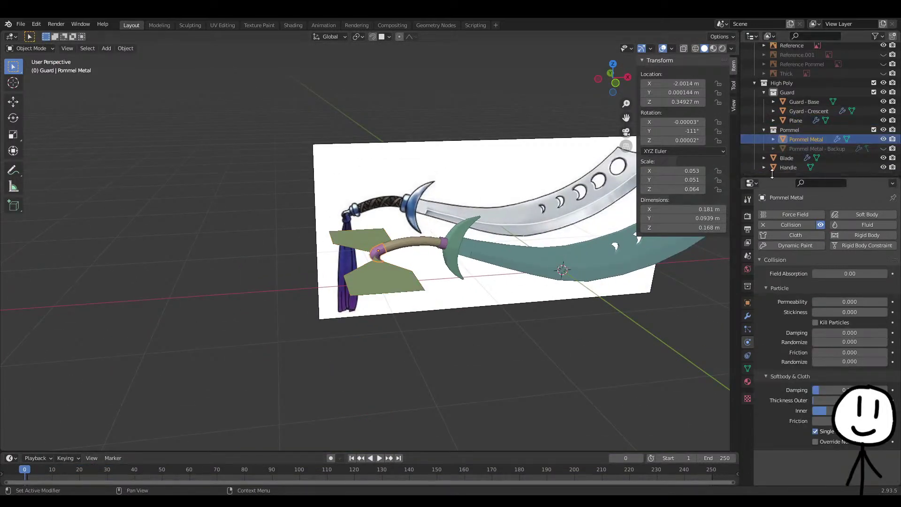
click(796, 122)
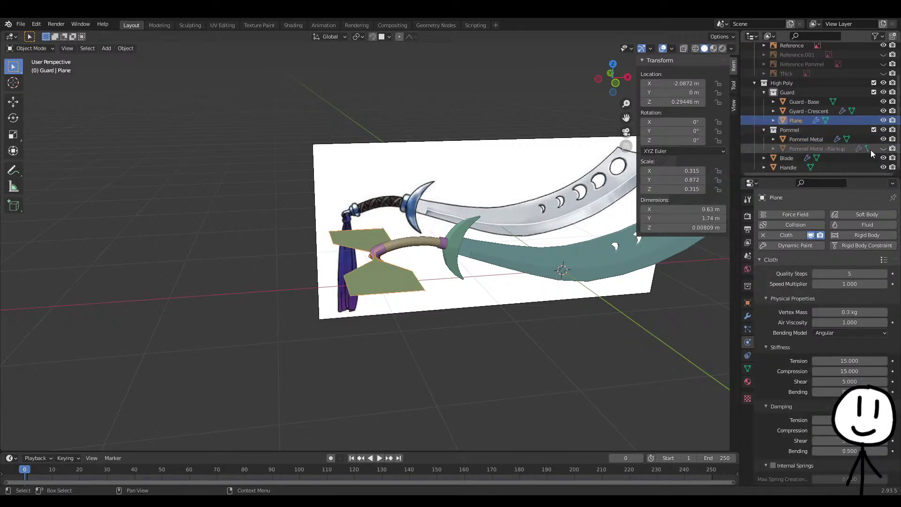
click(820, 150)
click(802, 120)
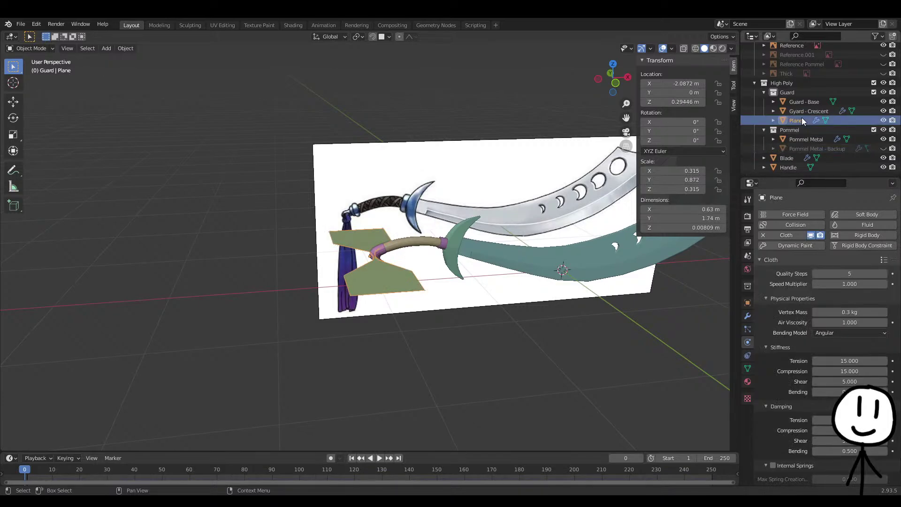
Play the cloth simulation while viewing the pommel hole up close, and rewind to the first frame
middle_drag(394, 345, 508, 344)
scroll(508, 345, up, 6)
middle_drag(461, 279, 239, 375)
key(space)
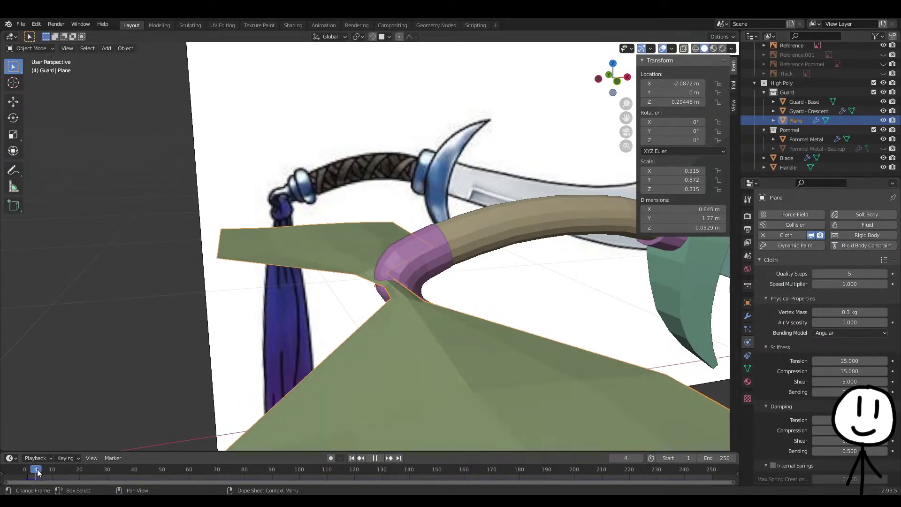
drag(43, 470, 28, 471)
key(space)
Scale the plane's selected loop beside the pommel hole by 0.634, try moving it along local X, and leave mesh editing
middle_drag(295, 373, 413, 329)
key(Tab)
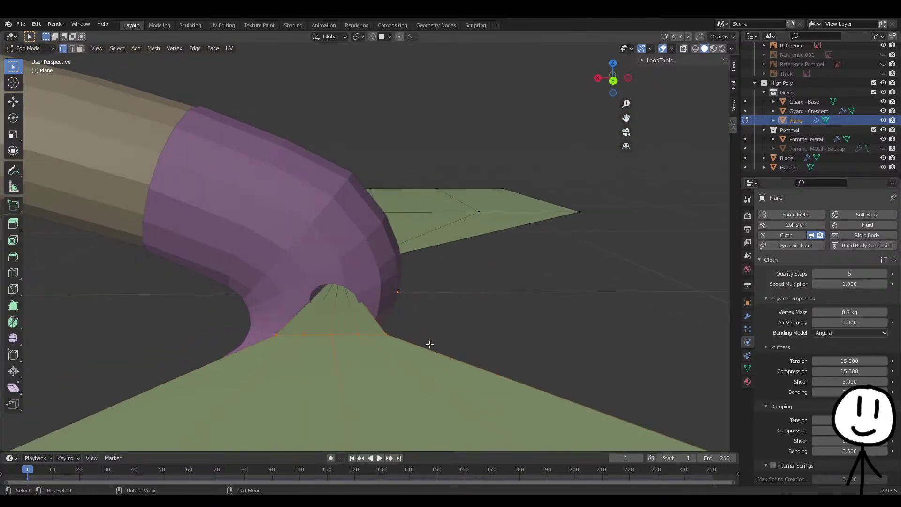
key(s)
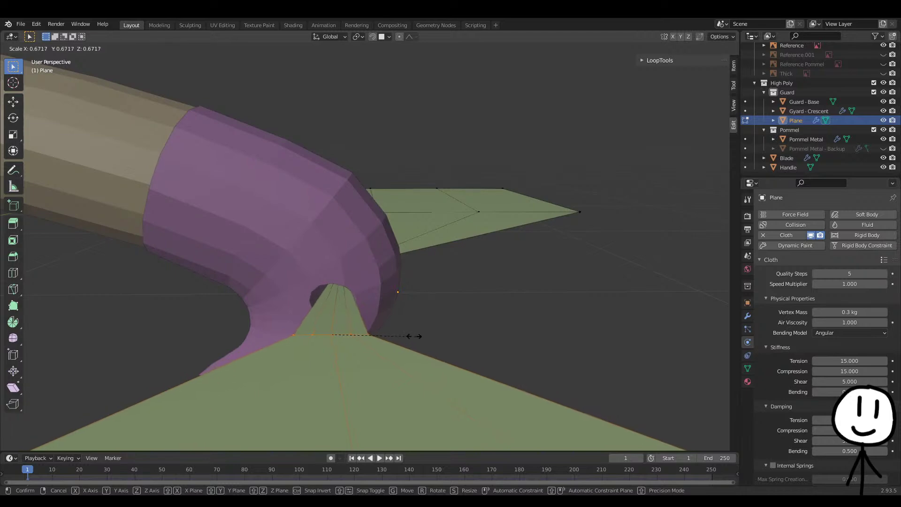
click(412, 337)
key(g)
key(y)
key(y)
key(x)
key(x)
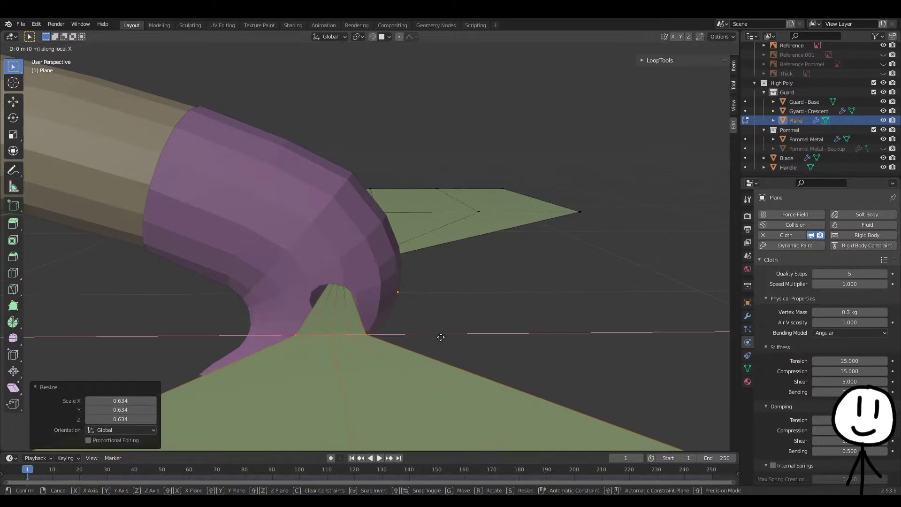
click(439, 337)
key(Tab)
Replay the cloth simulation from the start to check whether the narrowed plane catches in the pommel hole
middle_drag(439, 336, 304, 374)
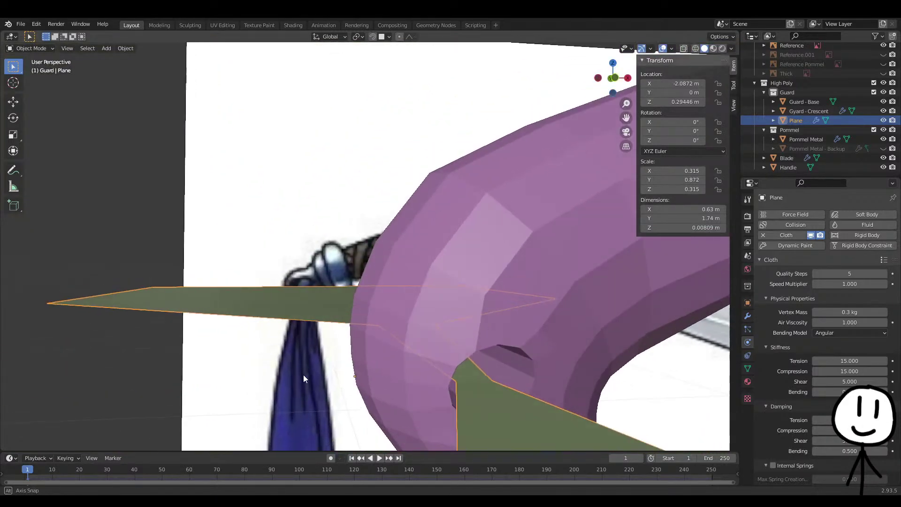
click(25, 470)
key(space)
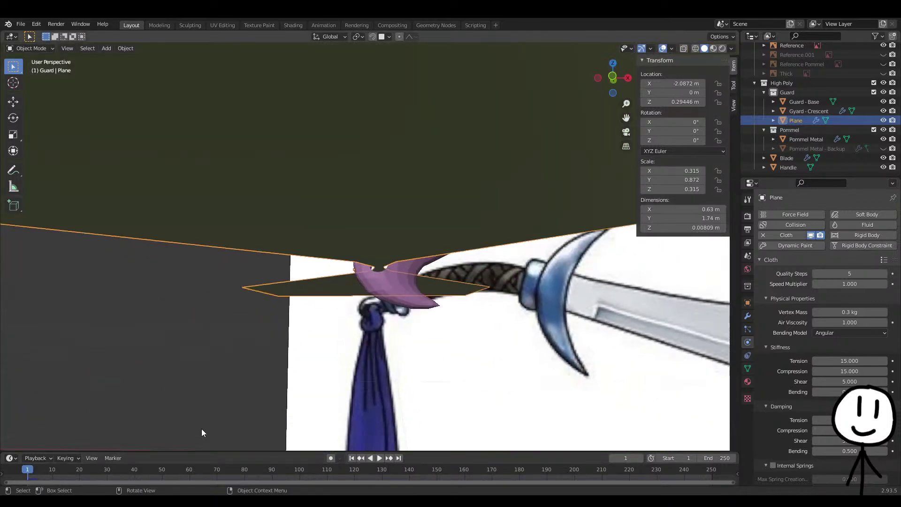
middle_drag(201, 428, 300, 430)
scroll(263, 435, down, 5)
middle_drag(118, 431, 139, 52)
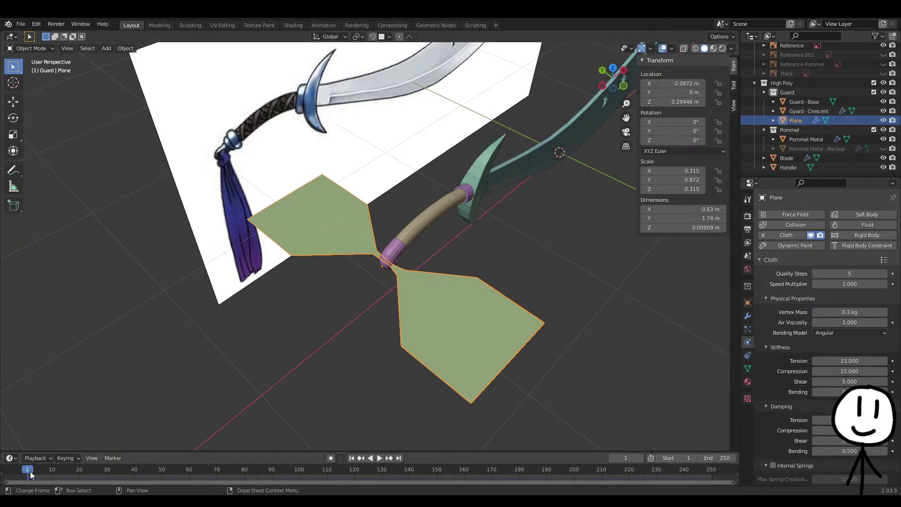
key(space)
drag(183, 469, 25, 469)
key(space)
key(space)
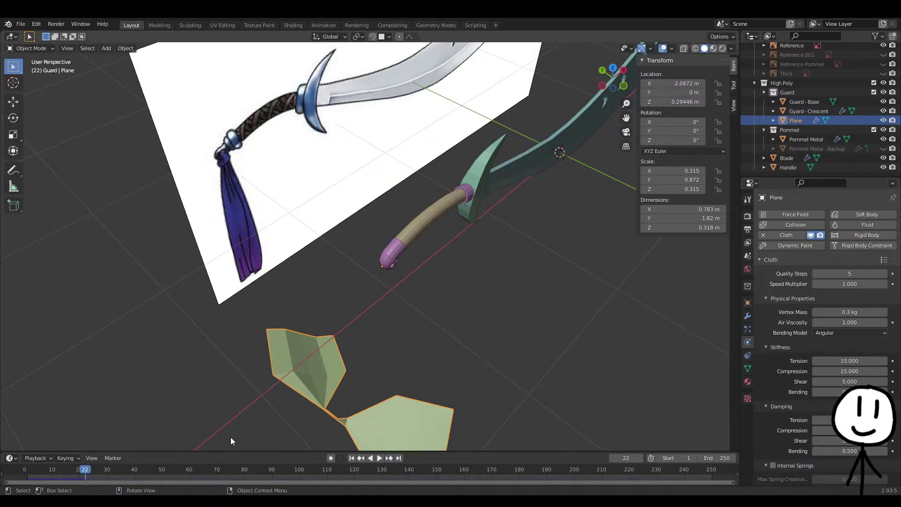
Return the timeline to frame 0 and save the file
drag(90, 470, 24, 471)
middle_drag(536, 346, 503, 311)
key(ctrl+s)
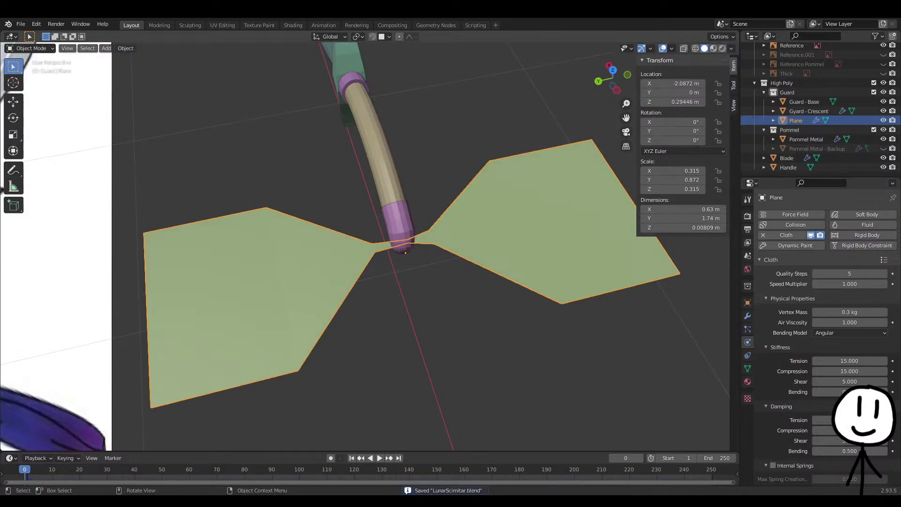
Delete the tassel plane
middle_drag(348, 322, 394, 278)
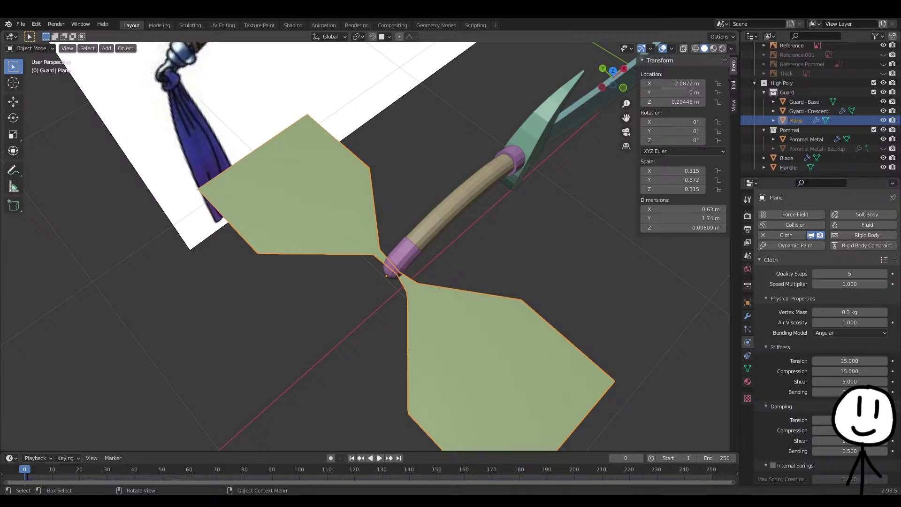
middle_drag(334, 340, 308, 284)
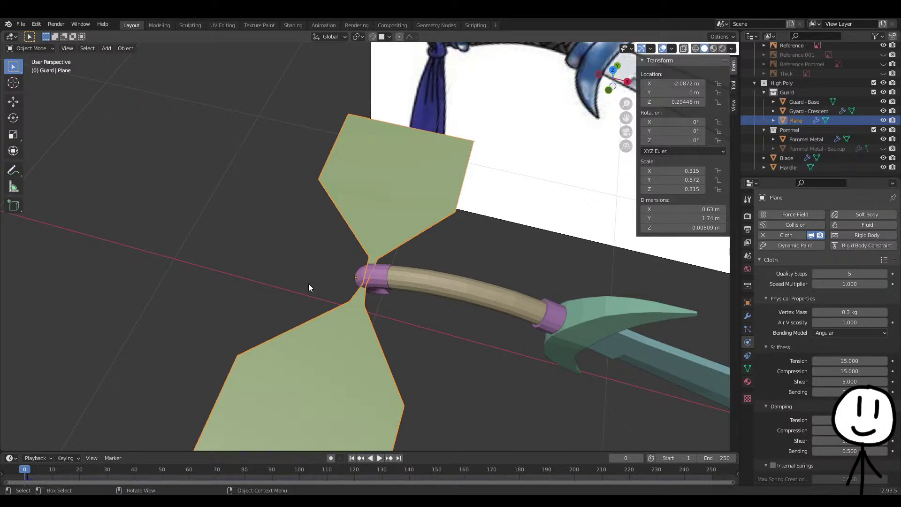
middle_drag(378, 126, 427, 190)
scroll(427, 190, up, 3)
scroll(442, 217, up, 2)
scroll(463, 158, down, 3)
middle_drag(460, 167, 497, 124)
scroll(437, 178, down, 5)
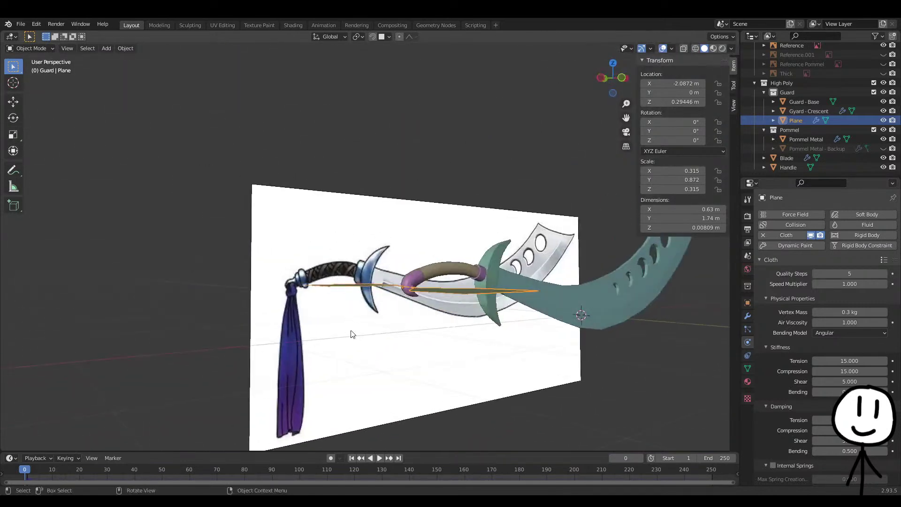
middle_drag(352, 352, 429, 250)
key(x)
click(439, 352)
Add a UV sphere to the scene
scroll(417, 324, up, 6)
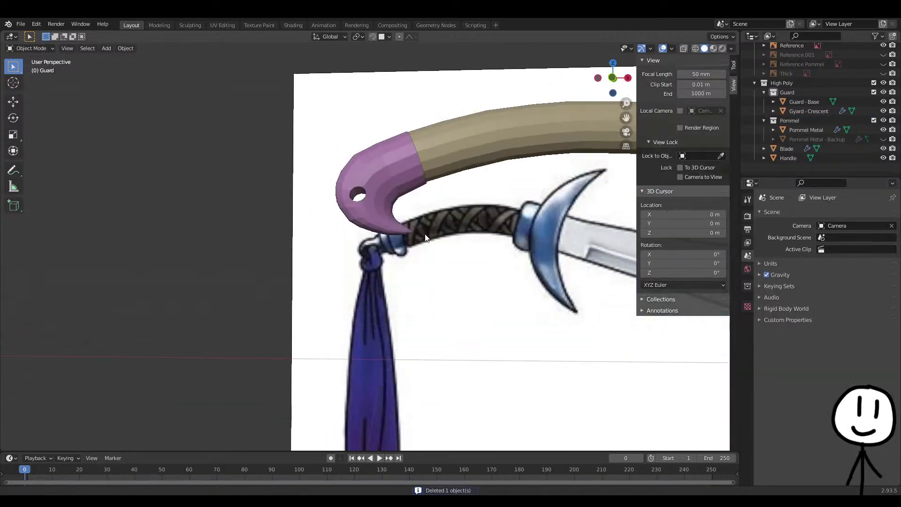
scroll(434, 291, down, 5)
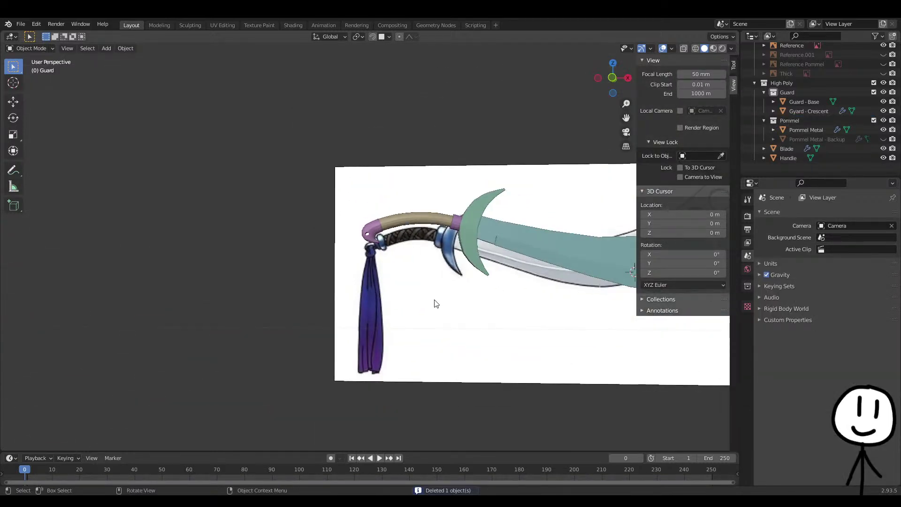
scroll(413, 275, up, 5)
scroll(405, 263, down, 7)
middle_drag(405, 264, 408, 310)
key(shift+a)
mouse_move(399, 300)
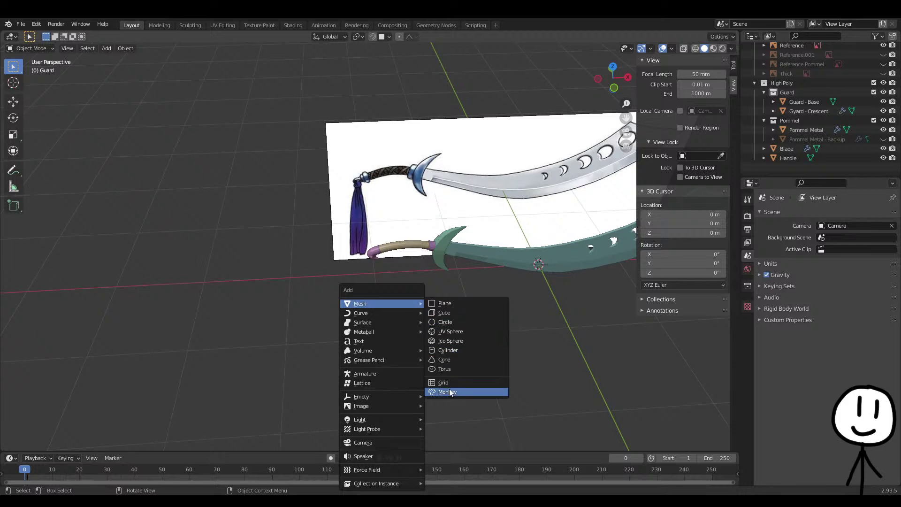
click(450, 331)
Shrink the sphere to about 0.153 m across and move it toward the pommel end of the sword
key(s)
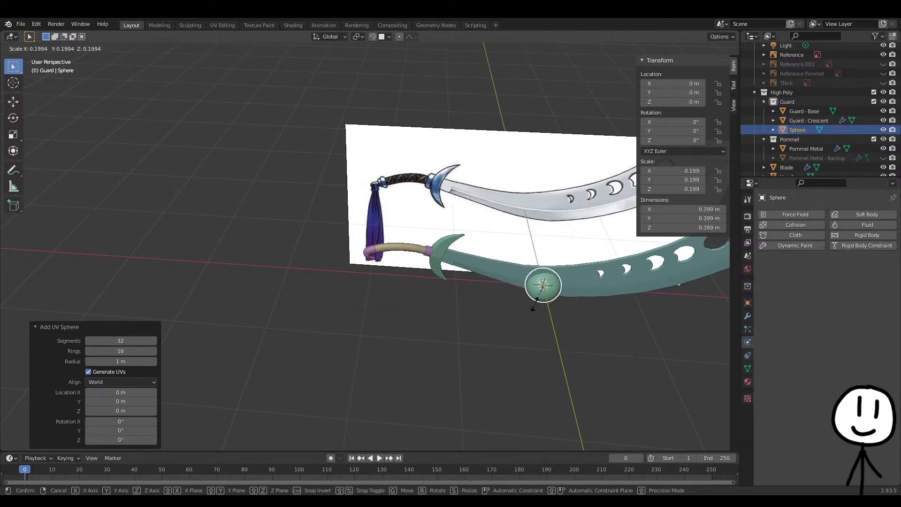
click(553, 294)
key(g)
click(330, 310)
key(s)
click(355, 308)
Scale the sphere to about 0.144 m across and move it up closer to the pommel
scroll(360, 294, up, 4)
middle_drag(360, 290, 381, 232)
scroll(382, 231, up, 4)
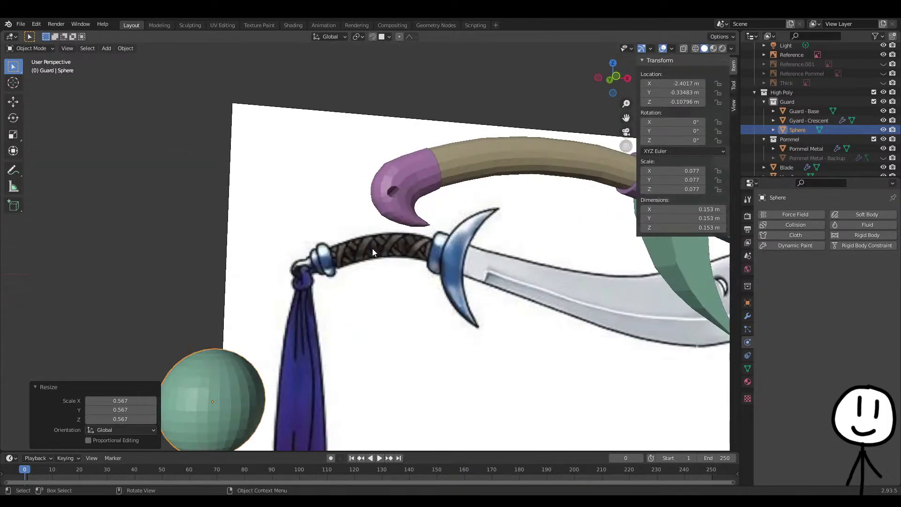
key(s)
click(354, 333)
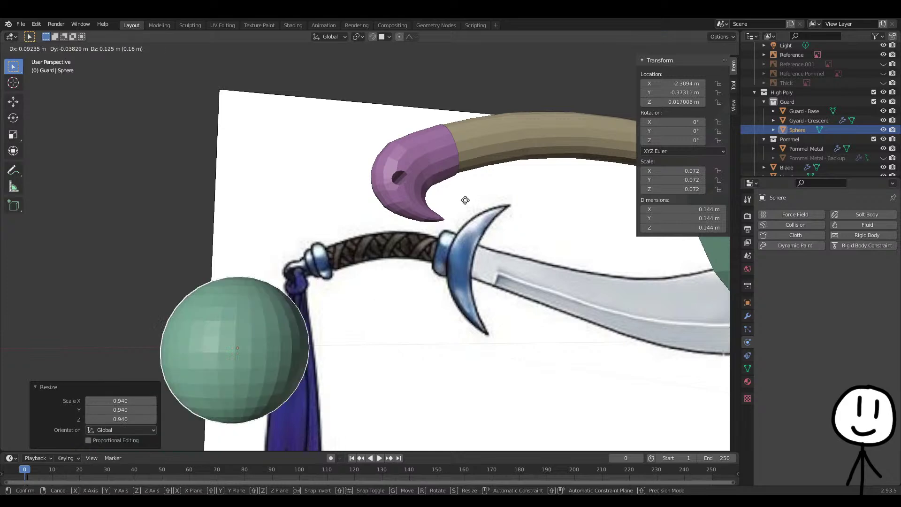
key(g)
click(458, 254)
Bring the sphere to the pommel's tip and move it about 0.321 m along Y into line with the handle
middle_drag(458, 254, 422, 322)
key(g)
click(454, 244)
middle_drag(454, 244, 563, 336)
key(g)
key(y)
click(512, 327)
Position the sphere beside the pommel at about X -2.015, Y -0.117, Z 0.303 m and scale it by 0.492
key(g)
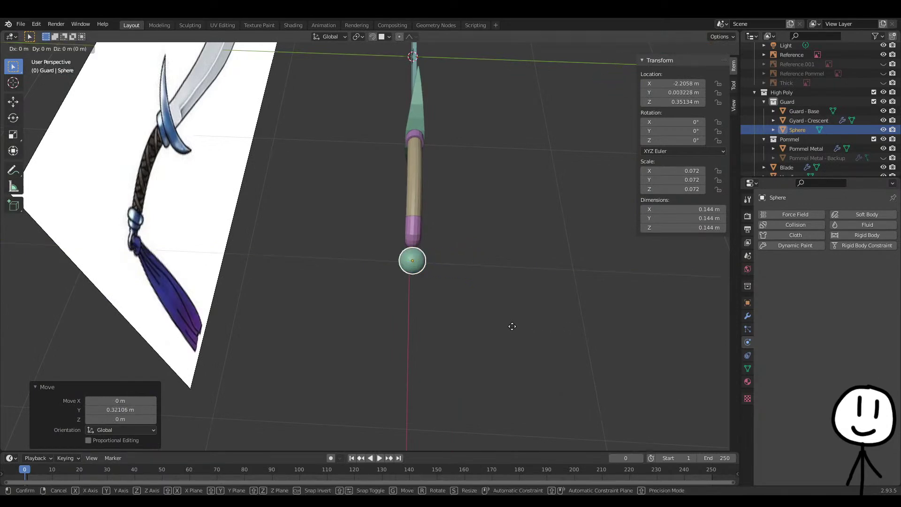
key(x)
click(508, 306)
key(g)
key(y)
click(524, 309)
middle_drag(524, 308, 462, 272)
key(g)
key(z)
click(497, 237)
key(s)
click(428, 261)
In front view, center the sphere over the pommel hole and shrink it to about 0.0297 m across
key(KP_1)
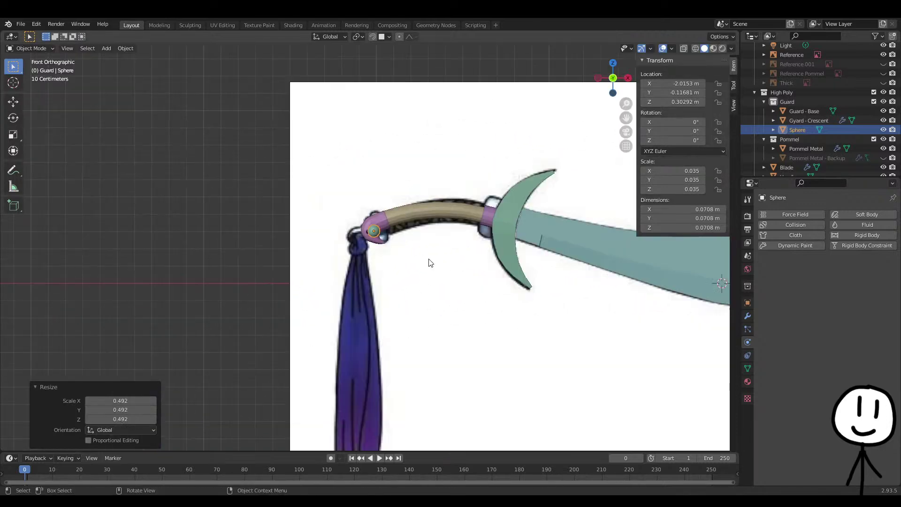
key(KP_Decimal)
key(s)
click(395, 248)
key(g)
click(278, 263)
key(s)
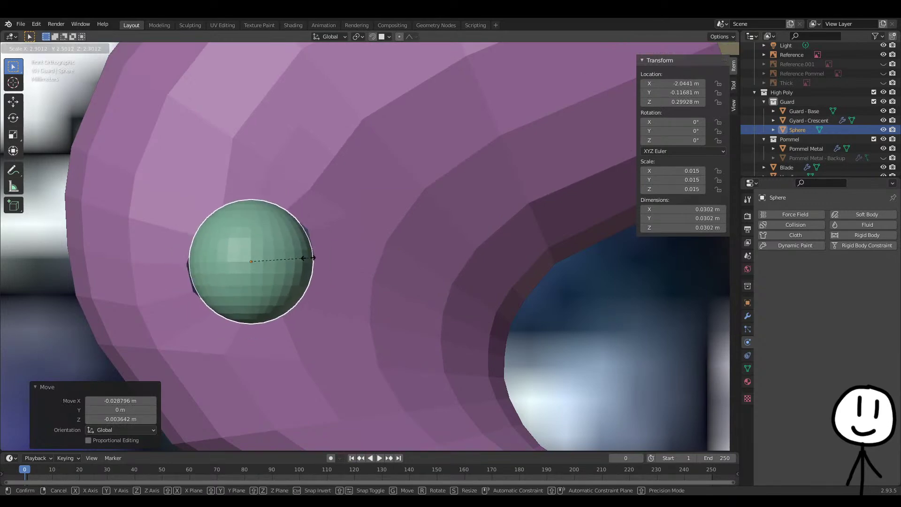
click(313, 261)
Move the sphere about -0.029 m along Y, farther away from the pommel hole
scroll(365, 277, down, 1)
middle_drag(400, 318, 430, 318)
key(g)
key(y)
click(468, 328)
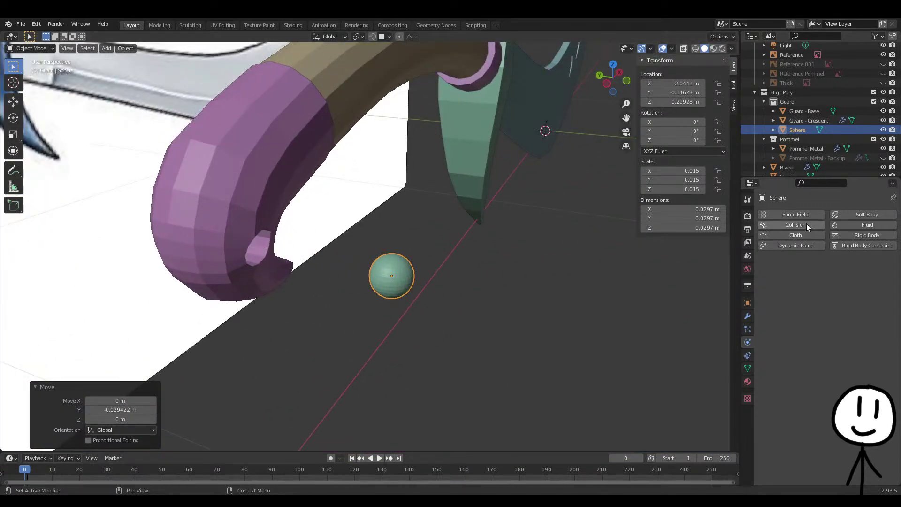
Add collision physics to the sphere and remove it from the pommel metal
click(806, 224)
click(812, 149)
click(805, 224)
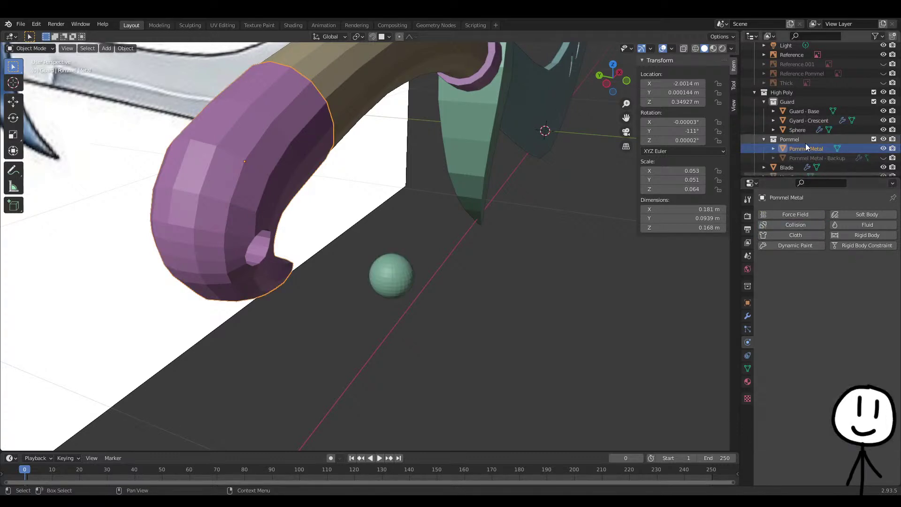
click(804, 130)
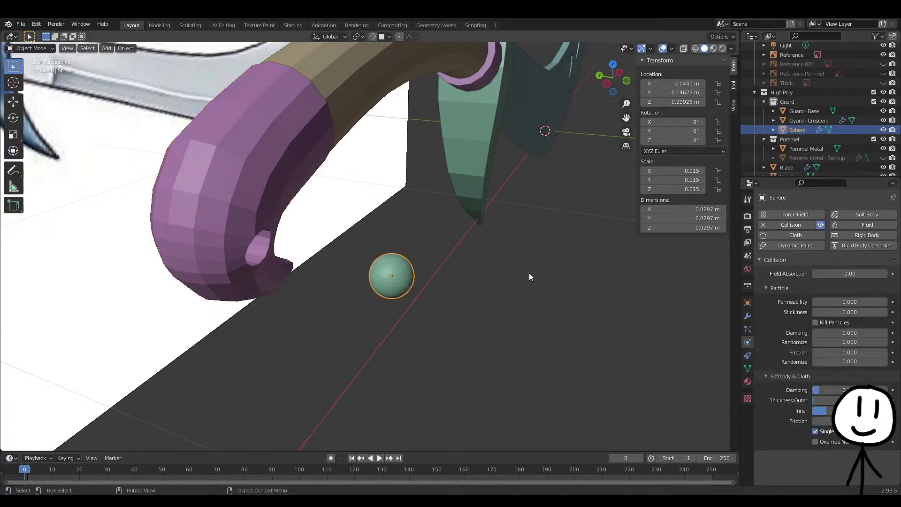
Move the sphere out of the Guard collection into the High Poly collection
scroll(795, 125, down, 1)
drag(793, 119, 789, 86)
scroll(542, 233, down, 8)
click(524, 248)
Add a mesh plane and move it about -2.087 m along X to the pommel
scroll(441, 303, up, 4)
key(shift+a)
mouse_move(414, 305)
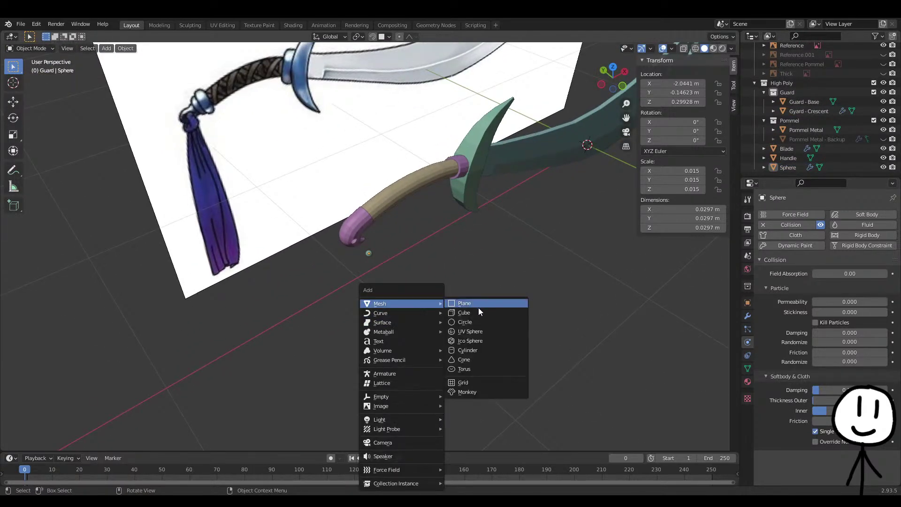
click(478, 307)
scroll(399, 318, up, 3)
middle_drag(399, 317, 560, 291)
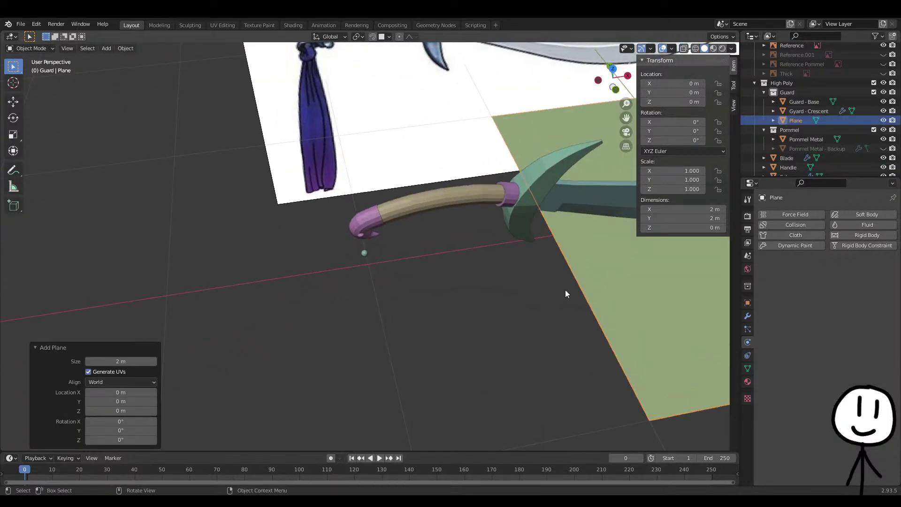
key(g)
key(y)
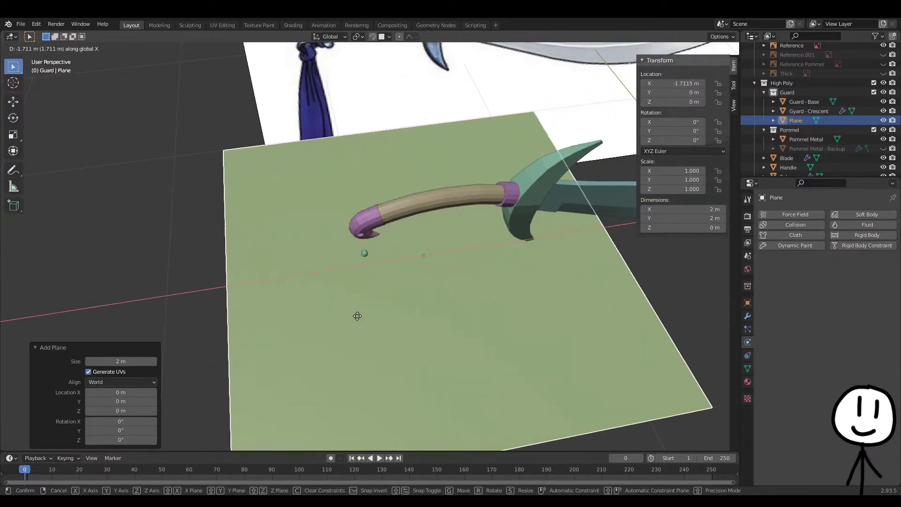
click(395, 299)
Raise the plane above the sphere to about Z 0.435 m and shift it about -0.164 m along Y
middle_drag(396, 300, 402, 228)
key(g)
key(z)
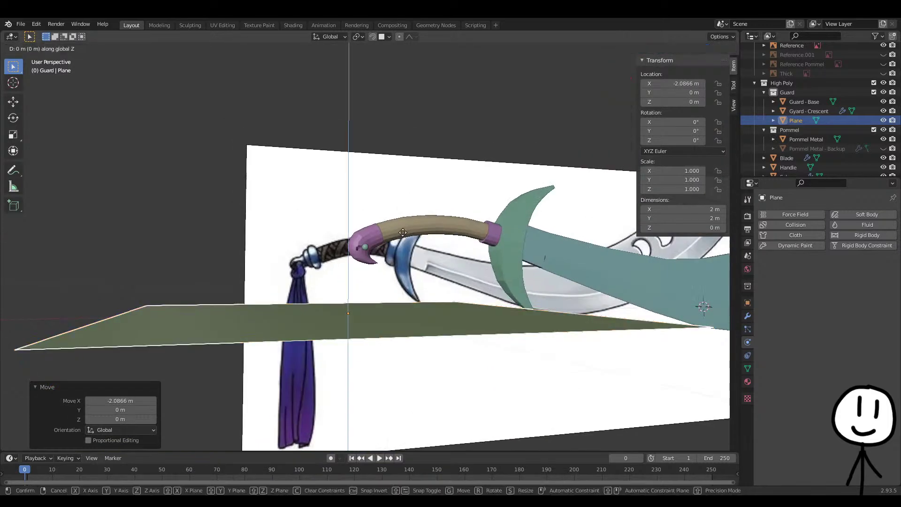
click(404, 139)
middle_drag(404, 139, 493, 225)
key(g)
key(y)
click(531, 230)
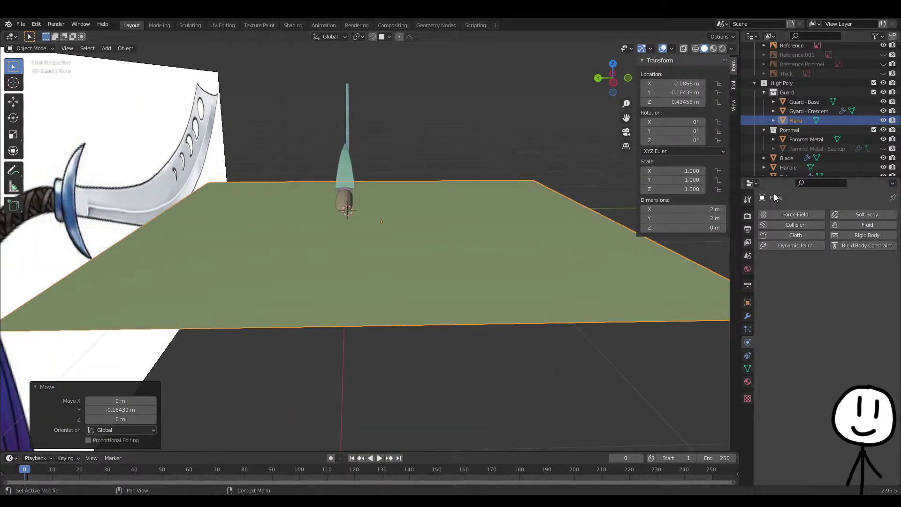
Scale the plane to about 0.267 and stretch it along Y so it measures about 0.535 by 1.69 m
middle_drag(426, 250, 505, 319)
key(s)
click(447, 242)
key(s)
key(y)
key(Escape)
key(s)
key(y)
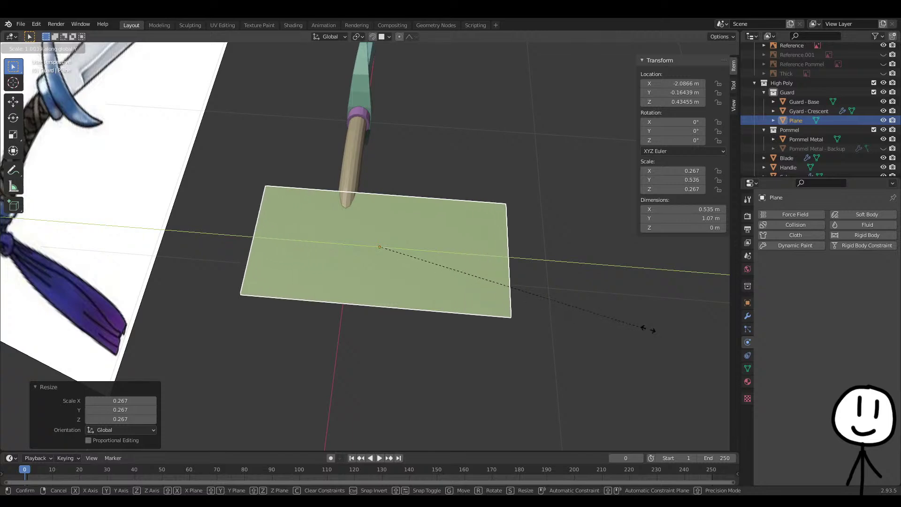
click(714, 339)
middle_drag(714, 339, 481, 300)
key(s)
key(y)
click(534, 326)
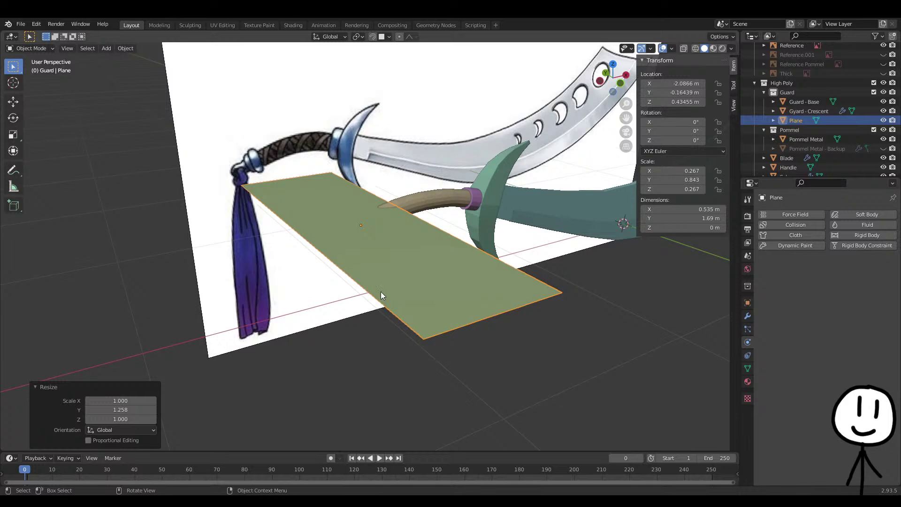
Apply the plane's scale and rotation
key(ctrl+a)
click(345, 301)
key(ctrl+a)
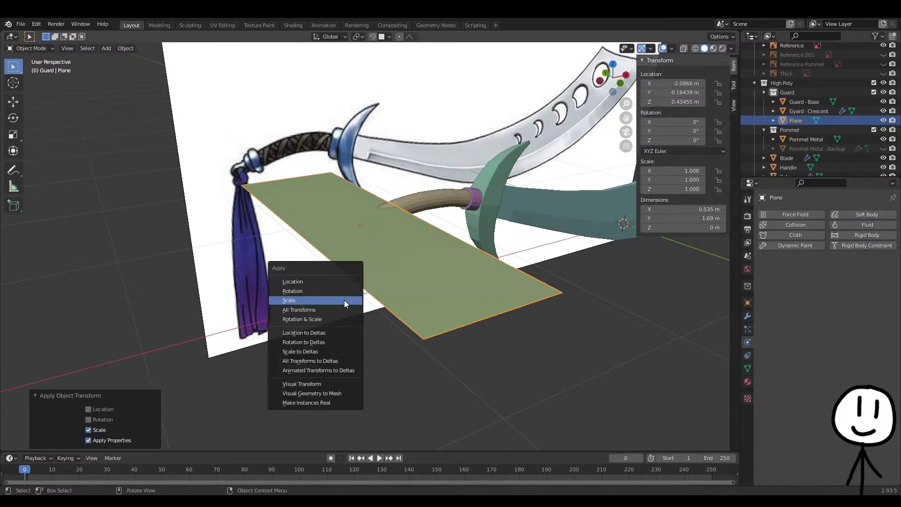
click(336, 294)
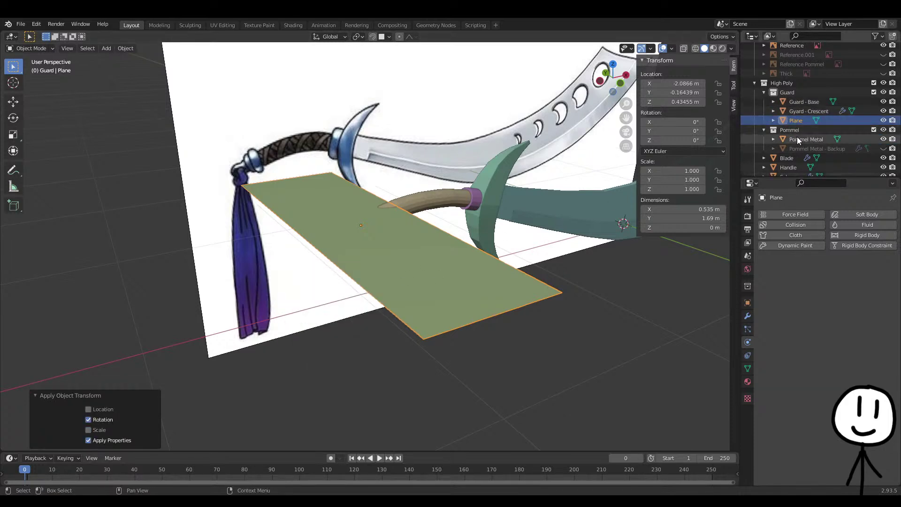
Select the sphere, make sure it has collision physics, and apply its scale
scroll(798, 140, down, 1)
click(794, 84)
click(788, 167)
click(795, 225)
middle_drag(470, 306, 683, 260)
key(ctrl+a)
click(483, 292)
key(ctrl+a)
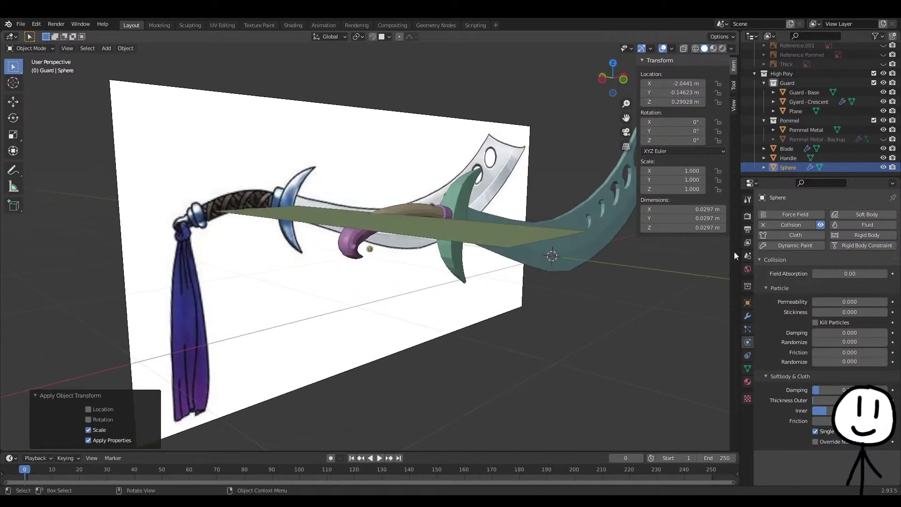
Subdivide the plane's mesh with 40 cuts and return to Object Mode
click(806, 111)
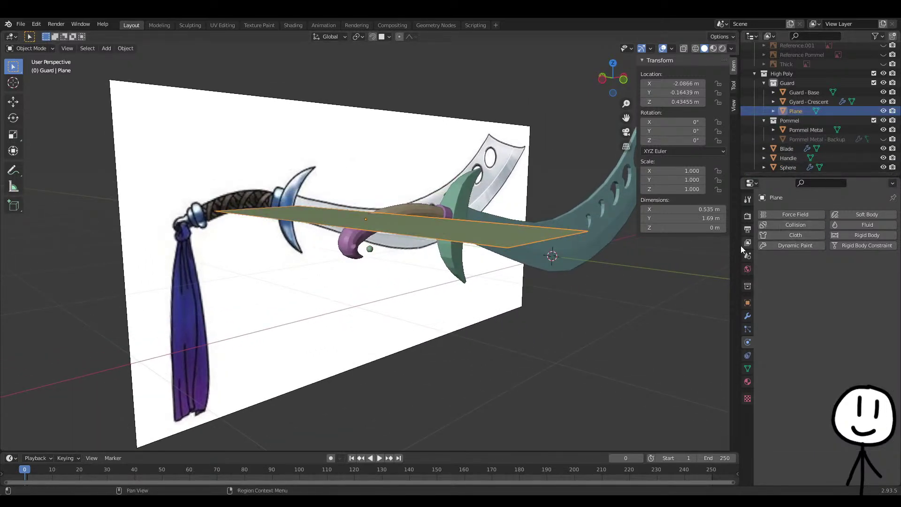
key(Tab)
middle_drag(514, 252, 393, 283)
right_click(393, 282)
click(374, 283)
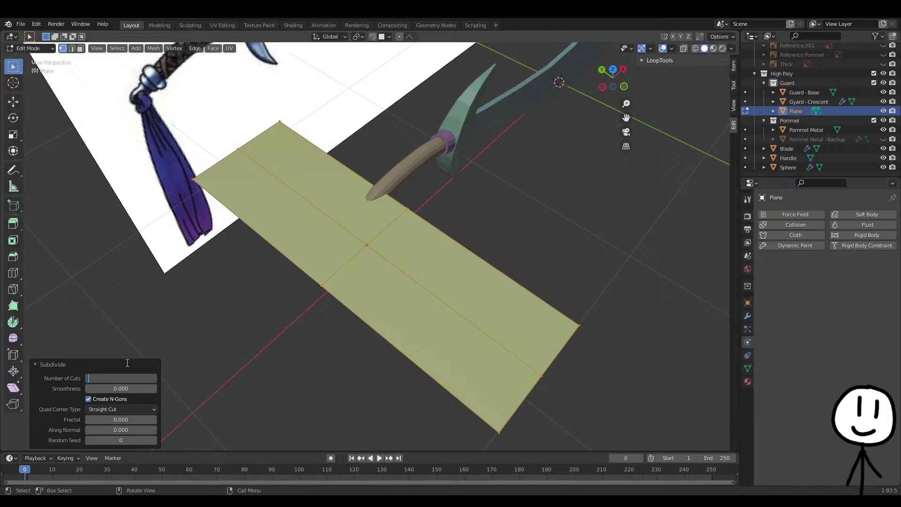
key(Return)
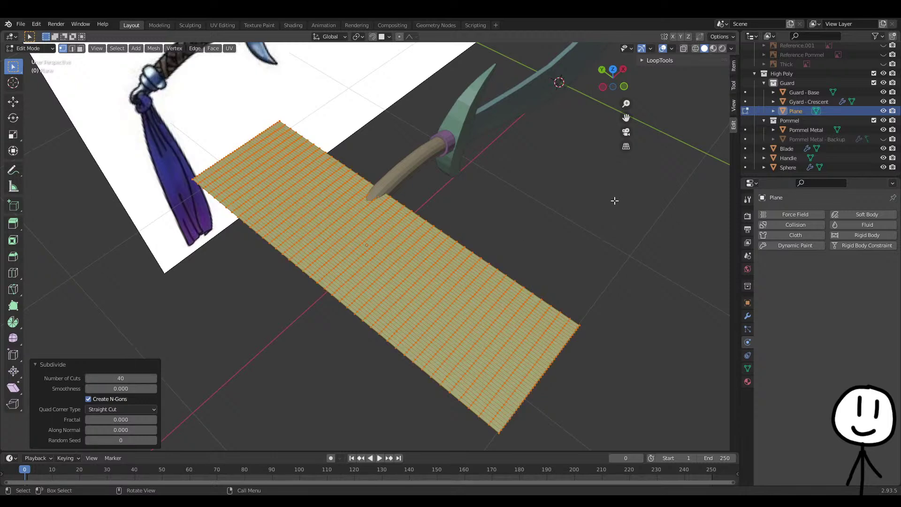
key(Tab)
Try adding cloth physics to the plane and playing the simulation
middle_drag(508, 265, 420, 186)
middle_drag(545, 198, 566, 233)
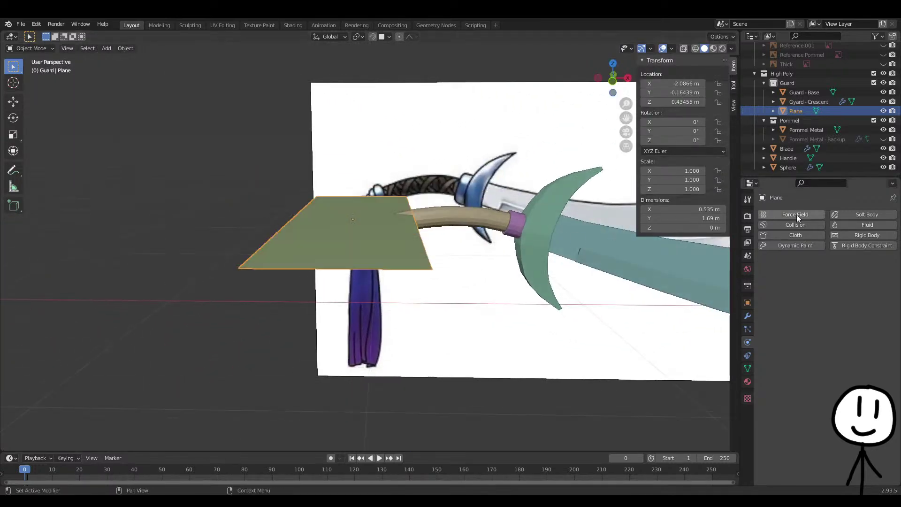
click(799, 235)
middle_drag(496, 278, 381, 252)
key(space)
key(space)
key(ctrl+z)
Lower the plane about 0.111 m along Z to about Z 0.323 m, closer to the sphere
middle_drag(458, 230, 458, 242)
key(g)
key(z)
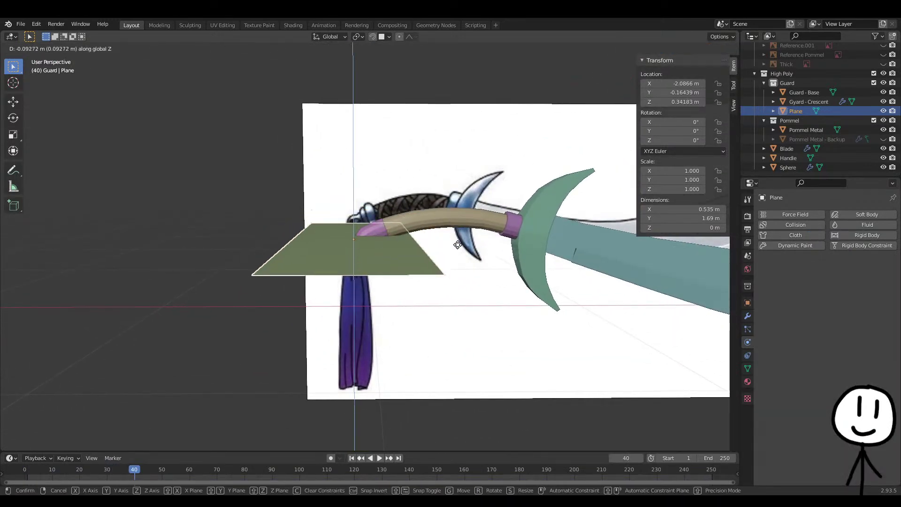
click(459, 252)
Add cloth physics to the lowered plane and stop the playback
key(space)
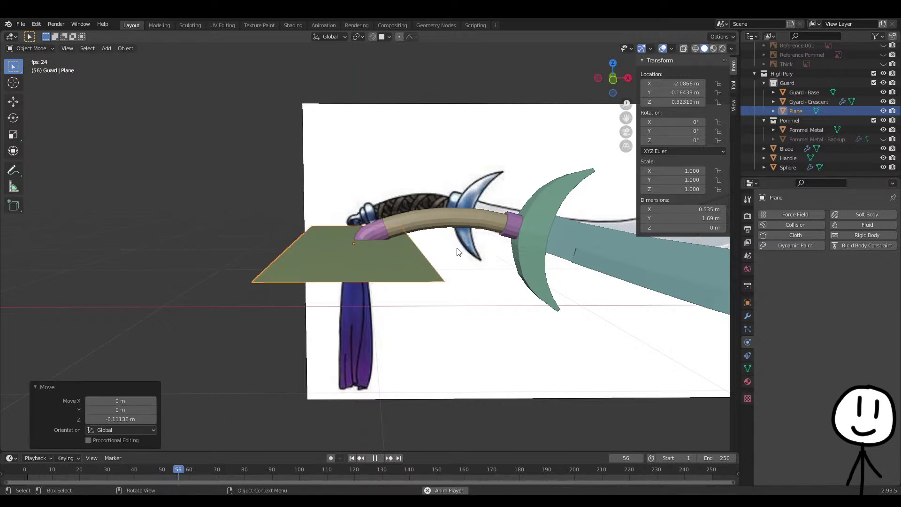
middle_drag(449, 248, 374, 384)
click(798, 235)
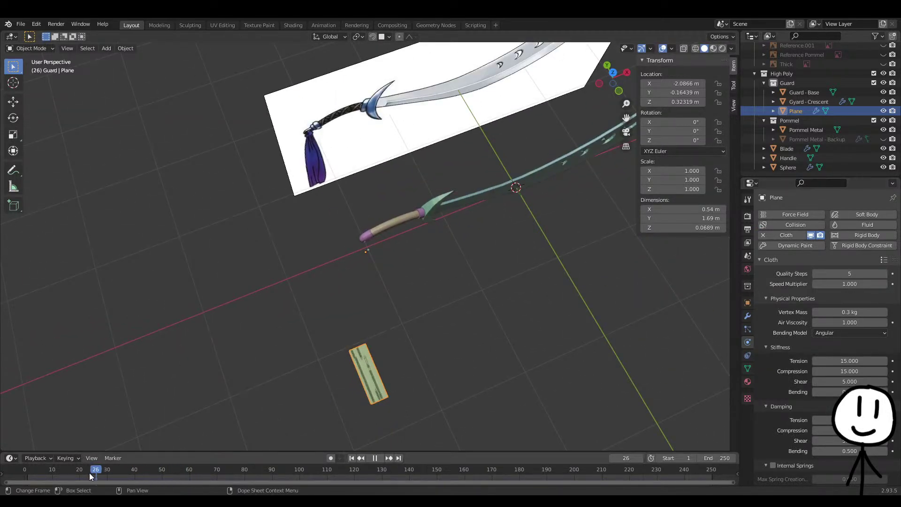
key(Escape)
Play the cloth simulation over the sphere and rewind the timeline to frame 0
middle_drag(532, 370, 508, 289)
key(space)
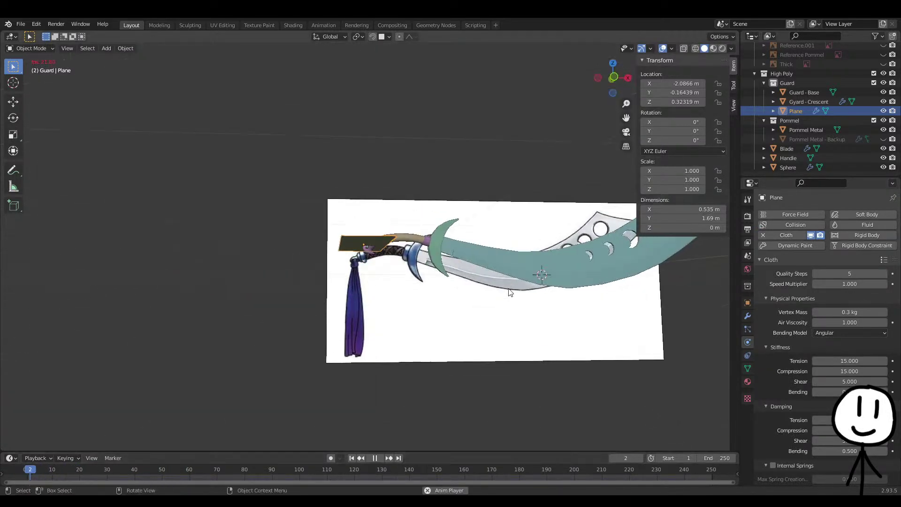
scroll(370, 283, up, 4)
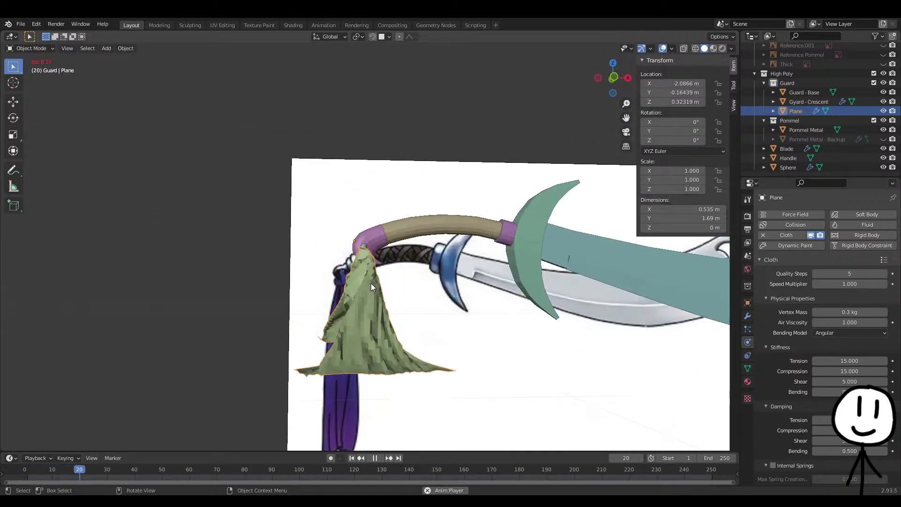
key(space)
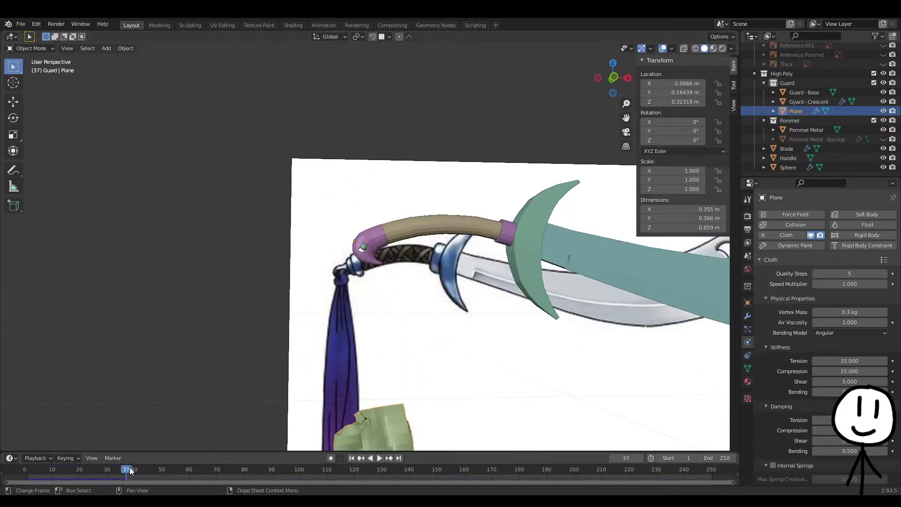
drag(132, 470, 2, 464)
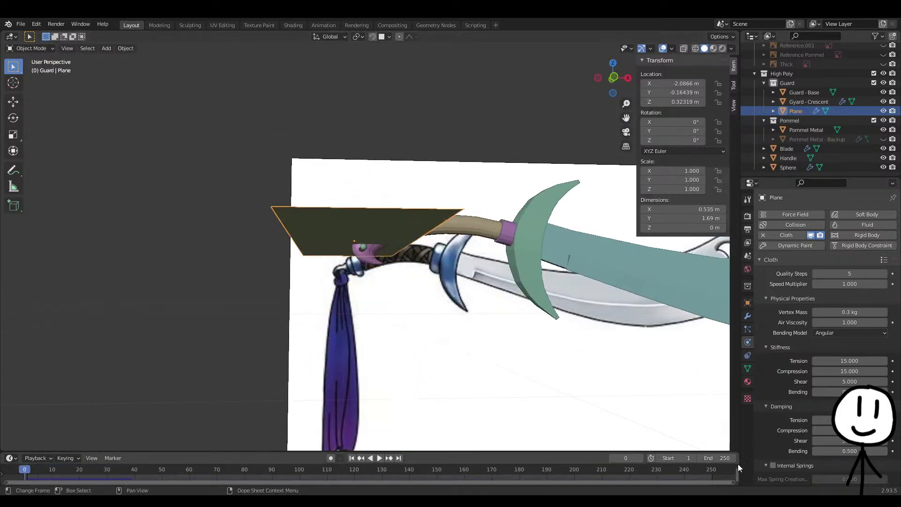
Add a cube, scale it down to about 0.441 m and move it near the pommel
click(364, 248)
scroll(367, 281, up, 9)
mouse_move(382, 267)
middle_down()
mouse_move(367, 282)
mouse_move(374, 266)
middle_up()
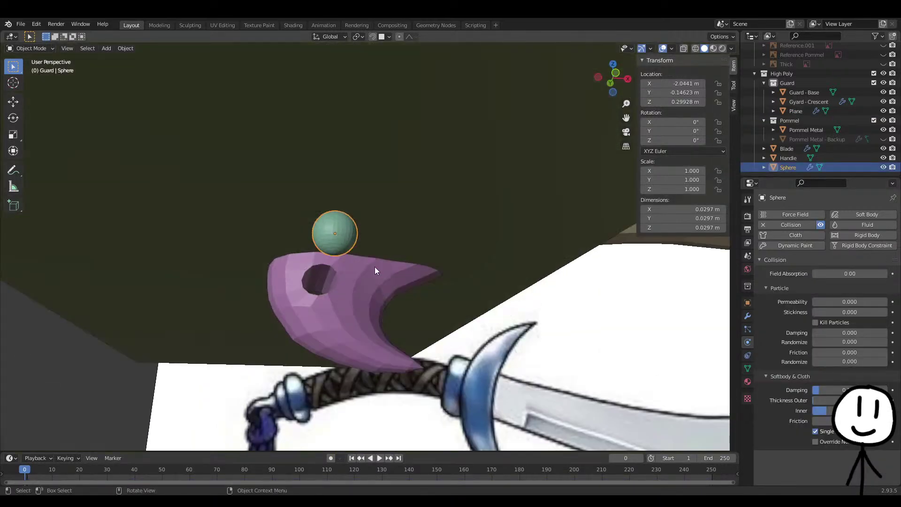
key(shift+a)
mouse_move(398, 268)
click(441, 272)
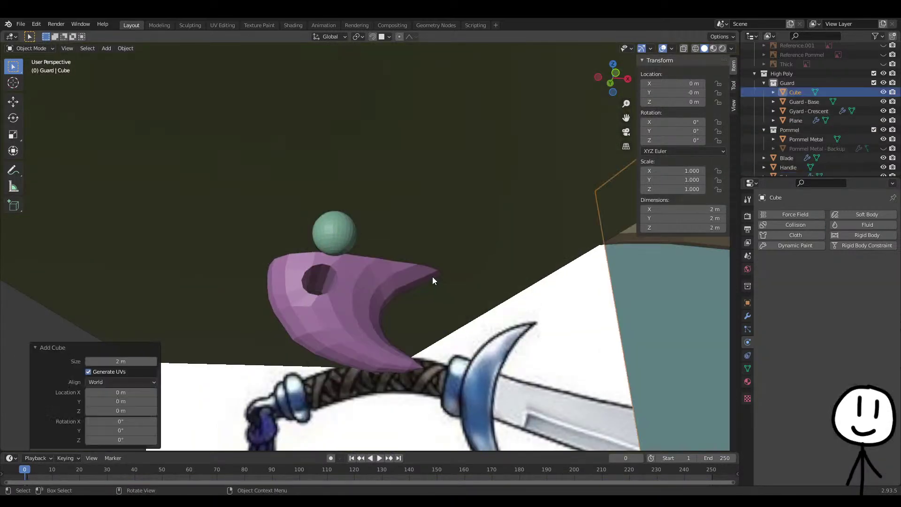
scroll(432, 281, down, 5)
middle_drag(433, 281, 617, 327)
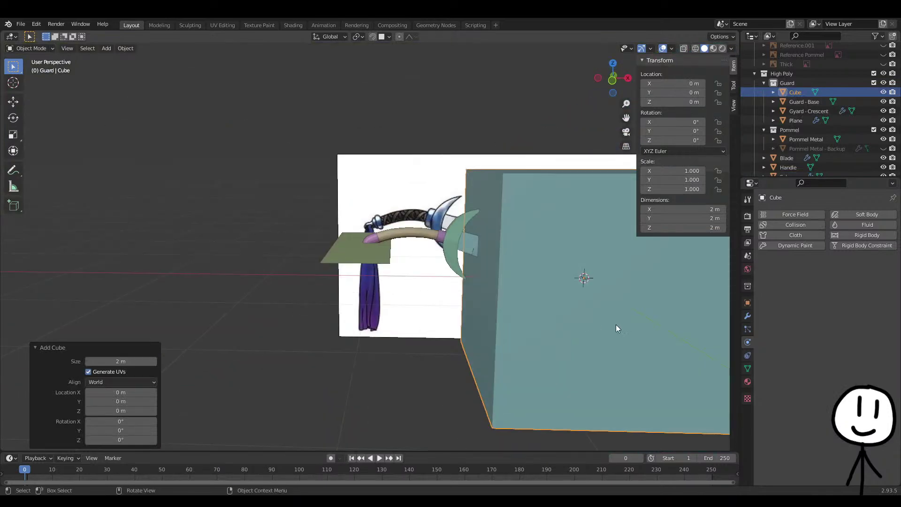
key(s)
click(516, 272)
key(g)
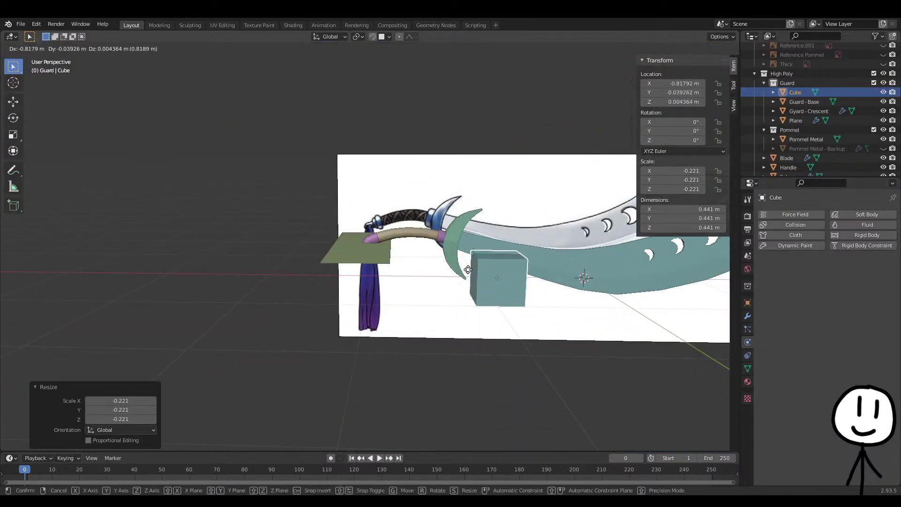
click(361, 257)
Shrink the cube to about 0.045 m and raise it to about Z 0.31 m beside the pommel
key(KP_Decimal)
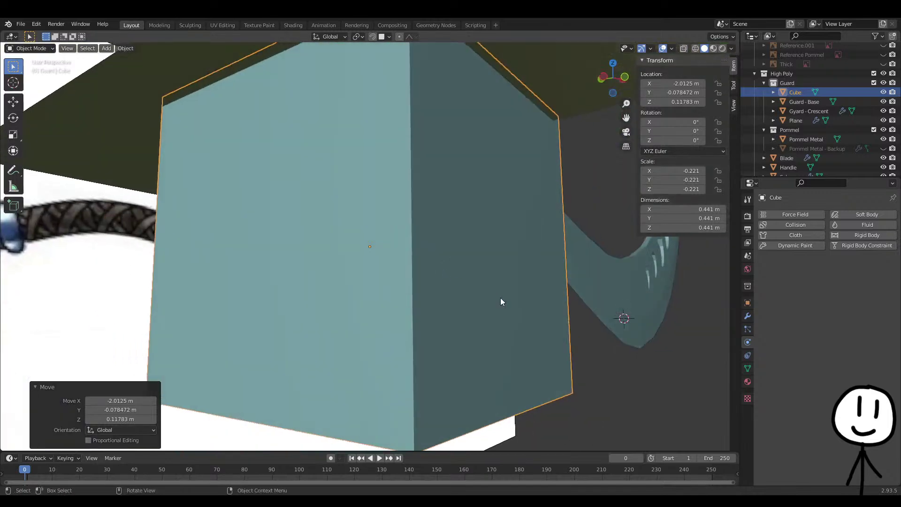
key(s)
click(408, 237)
middle_drag(441, 248, 440, 339)
key(s)
click(414, 247)
key(g)
click(440, 122)
middle_drag(449, 158, 377, 166)
Move the cube over the sphere to about X -2.040, Y -0.153, Z 0.298 m and scale it to about 0.039 m
key(g)
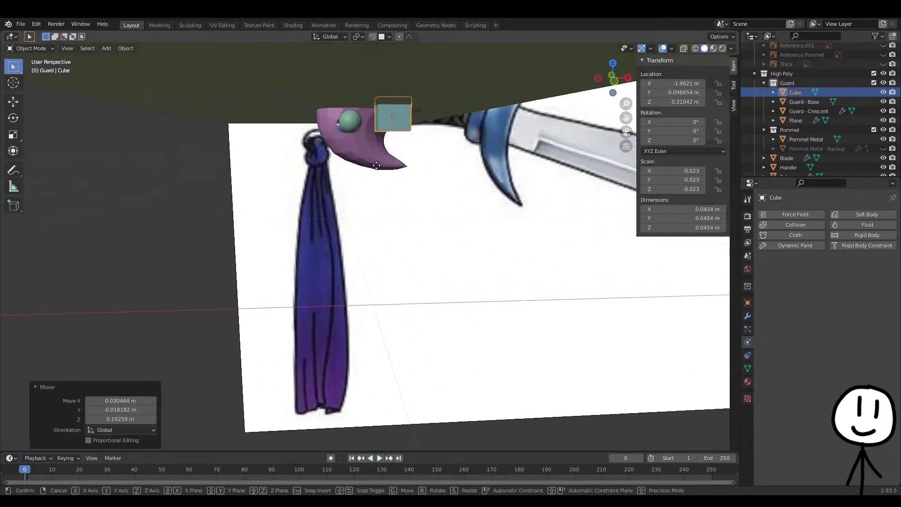
key(y)
click(334, 166)
key(g)
right_click(335, 166)
middle_drag(336, 169, 520, 190)
key(g)
key(y)
click(534, 219)
key(g)
key(y)
click(530, 186)
key(g)
key(z)
click(529, 190)
key(s)
right_click(562, 218)
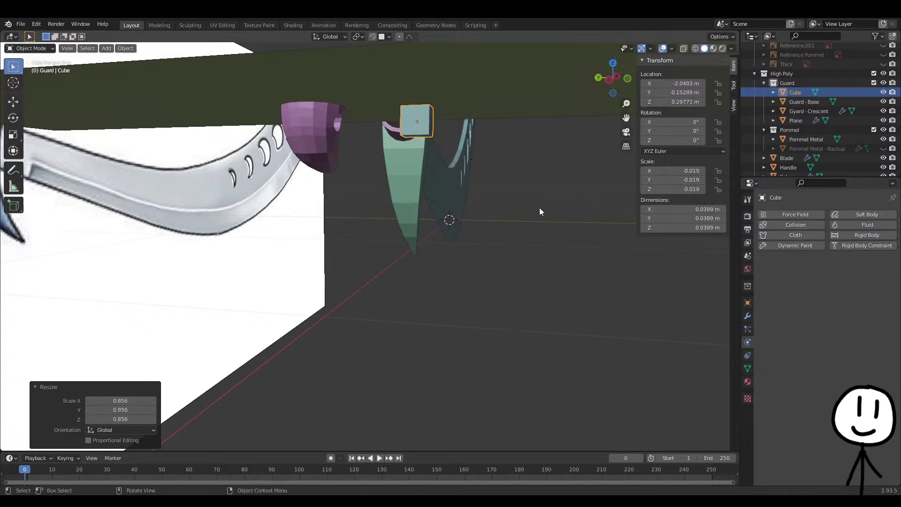
Delete the collision sphere inside the cube
scroll(797, 141, down, 1)
click(772, 167)
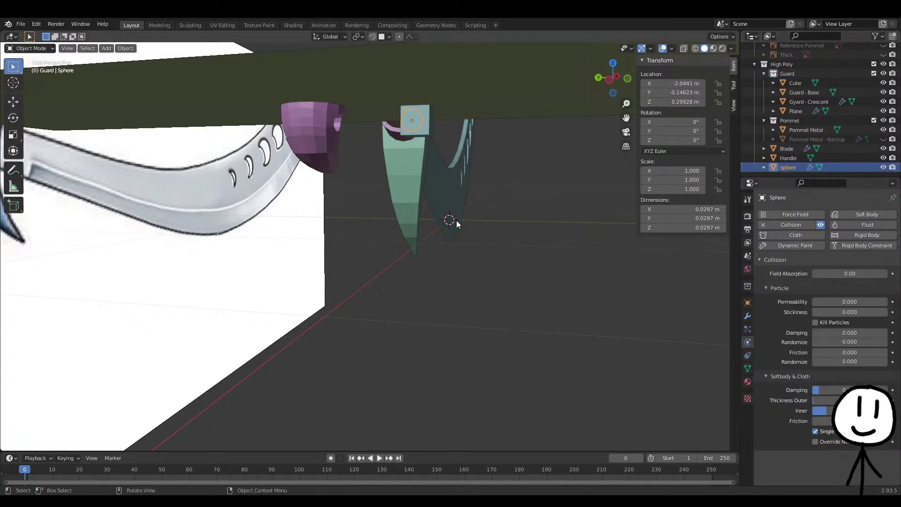
key(Delete)
Add collision physics to the small cube
middle_drag(456, 220, 390, 150)
click(398, 120)
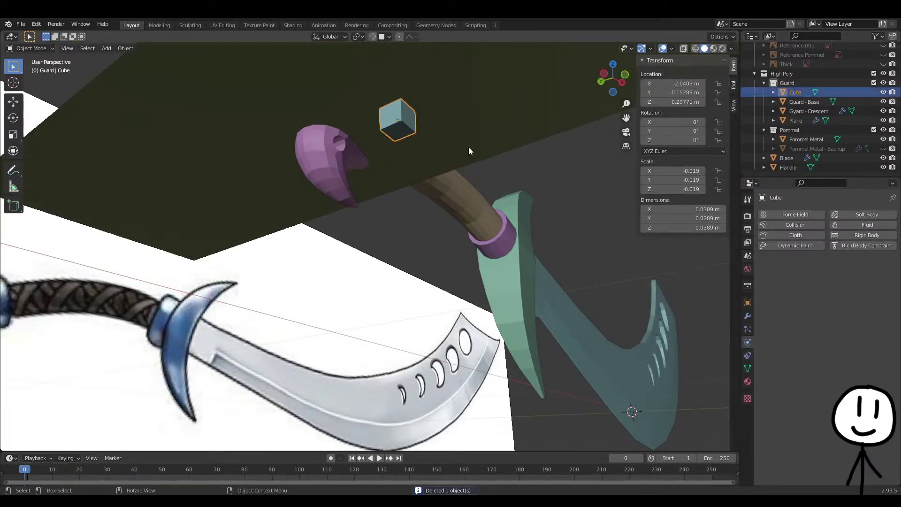
click(787, 227)
Play the plane's cloth simulation over the cube and return the timeline to the first frame
middle_drag(474, 209, 477, 168)
click(478, 168)
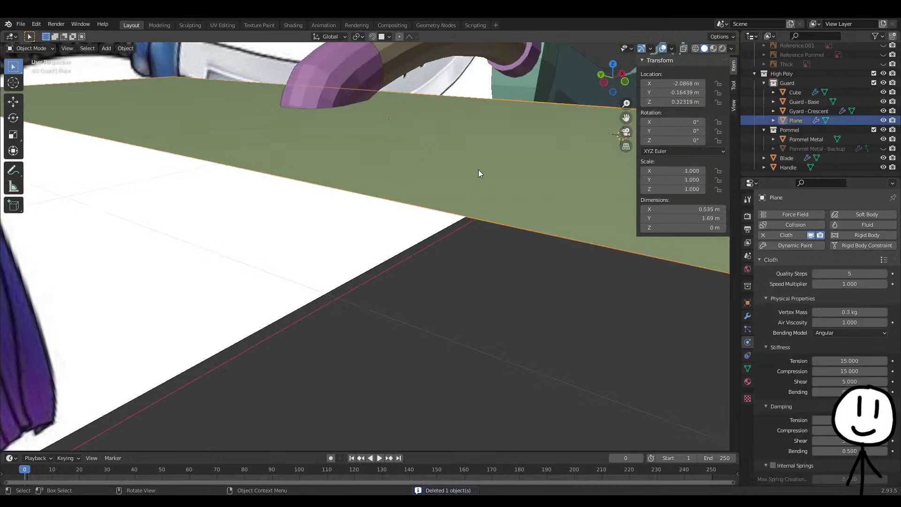
key(space)
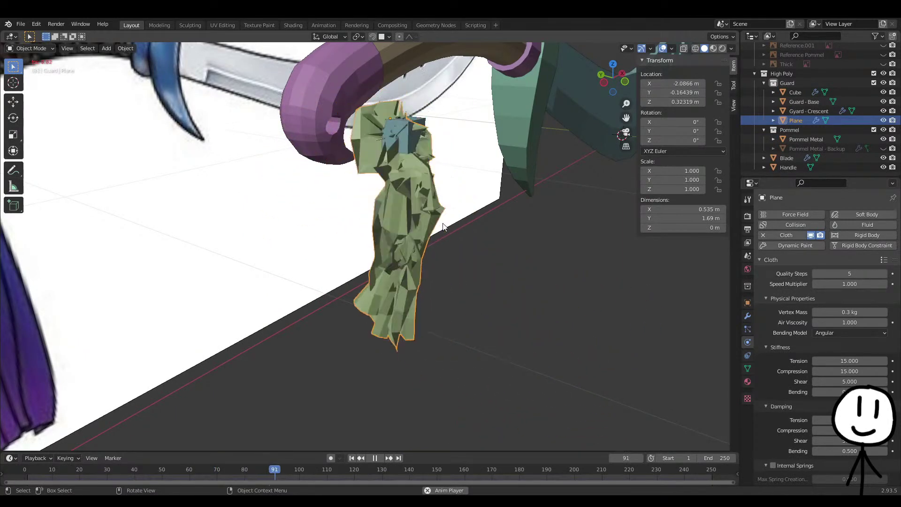
mouse_move(432, 200)
middle_down()
mouse_move(379, 199)
mouse_move(428, 209)
middle_up()
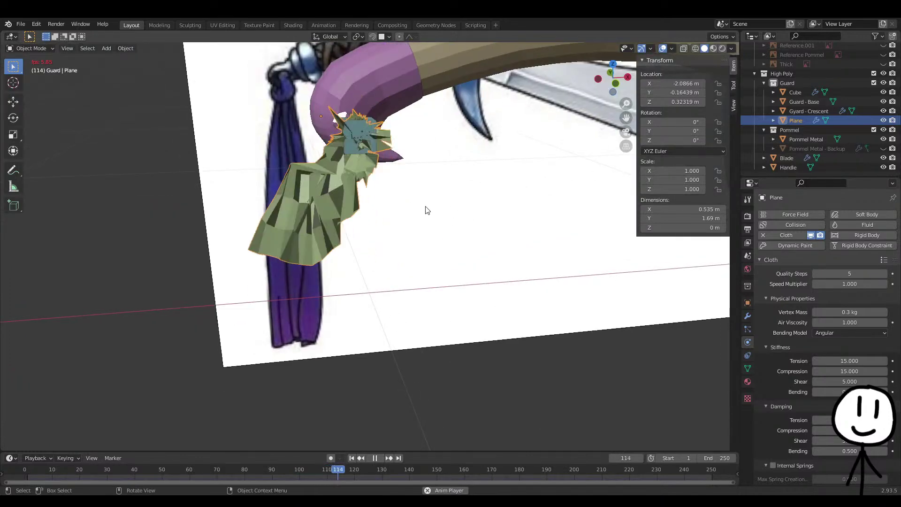
key(space)
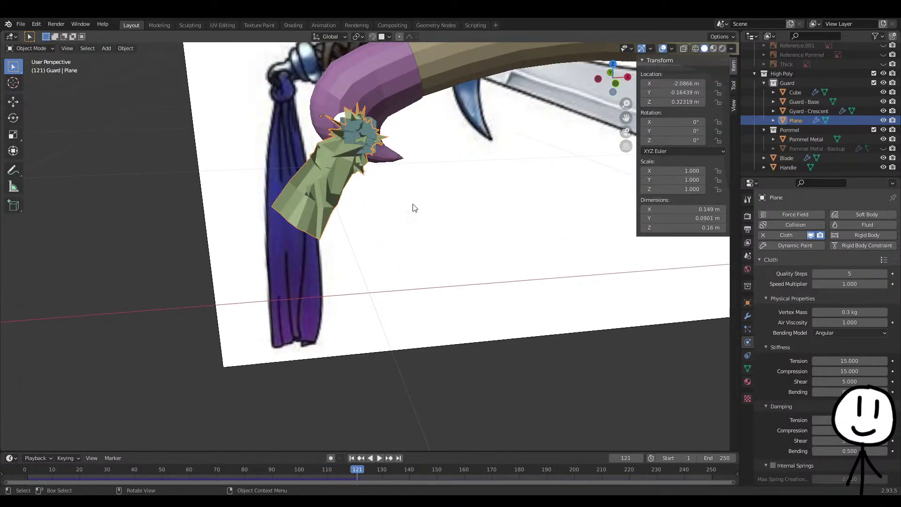
click(359, 141)
key(shift+Left)
middle_drag(487, 170, 375, 380)
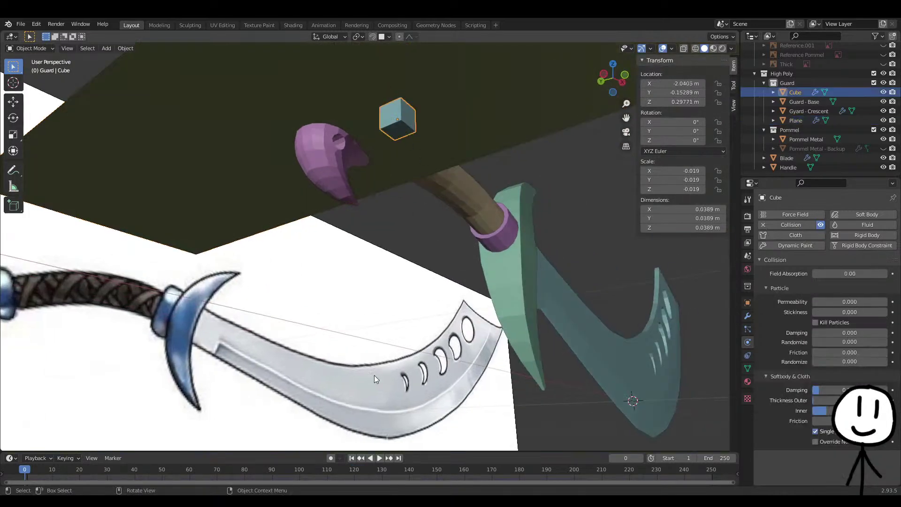
click(352, 458)
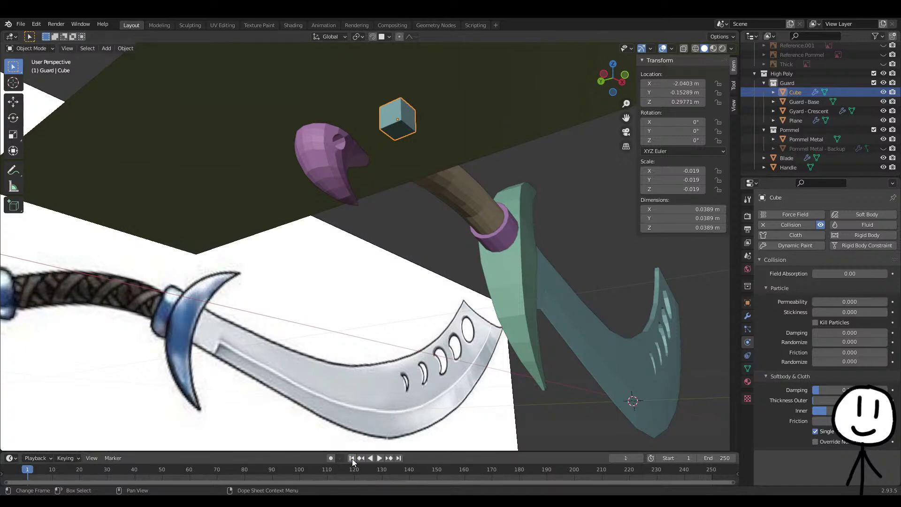
Try applying the cube's scale and simulating the cloth with it, and undo the applied scale
middle_drag(340, 381, 710, 176)
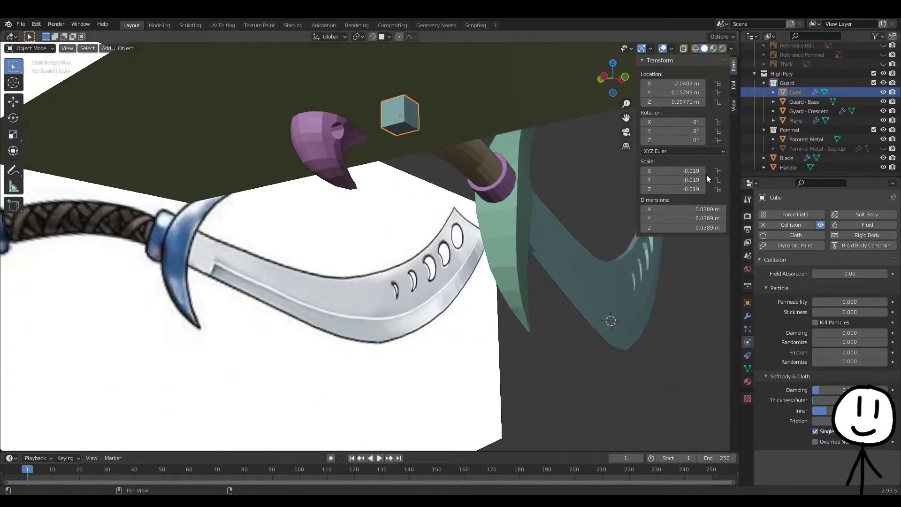
key(ctrl+a)
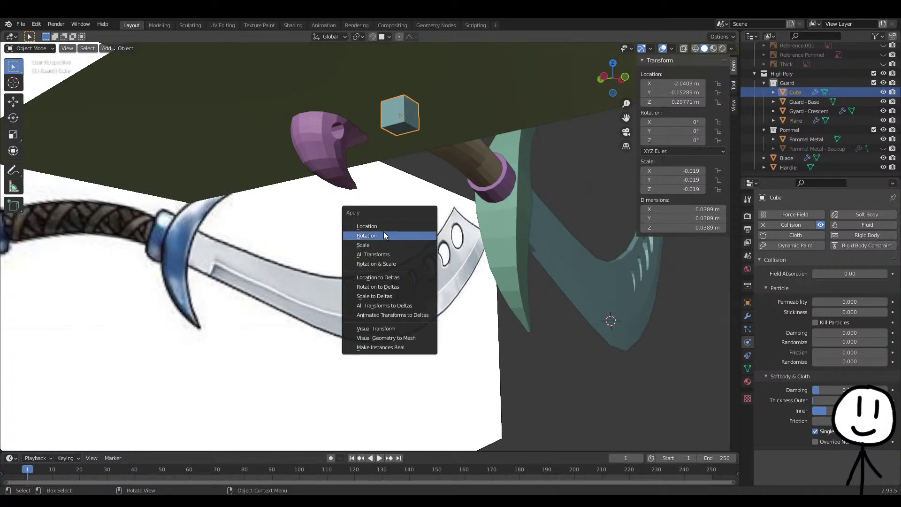
click(364, 245)
key(ctrl+a)
key(Escape)
middle_drag(479, 262, 447, 334)
key(space)
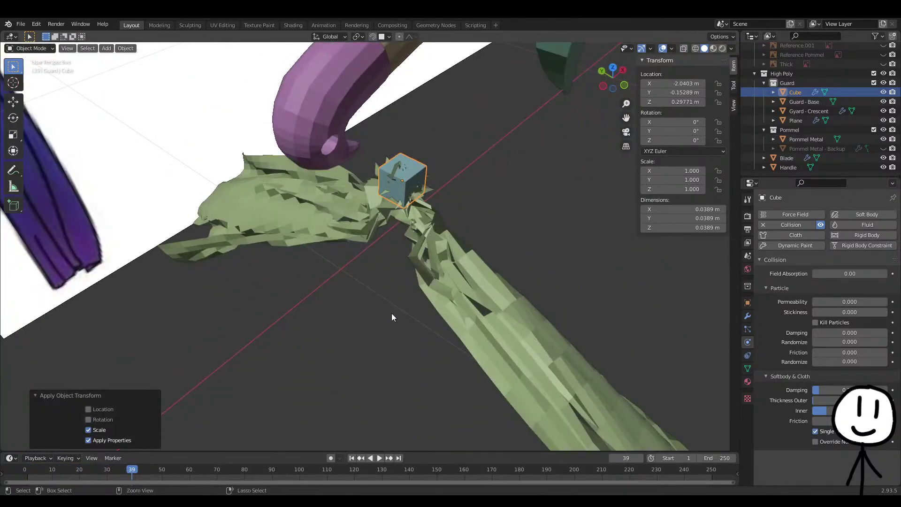
key(ctrl+z)
Play the plane's cloth simulation over the cube again and return the timeline to the first frame
middle_drag(429, 252, 427, 216)
key(space)
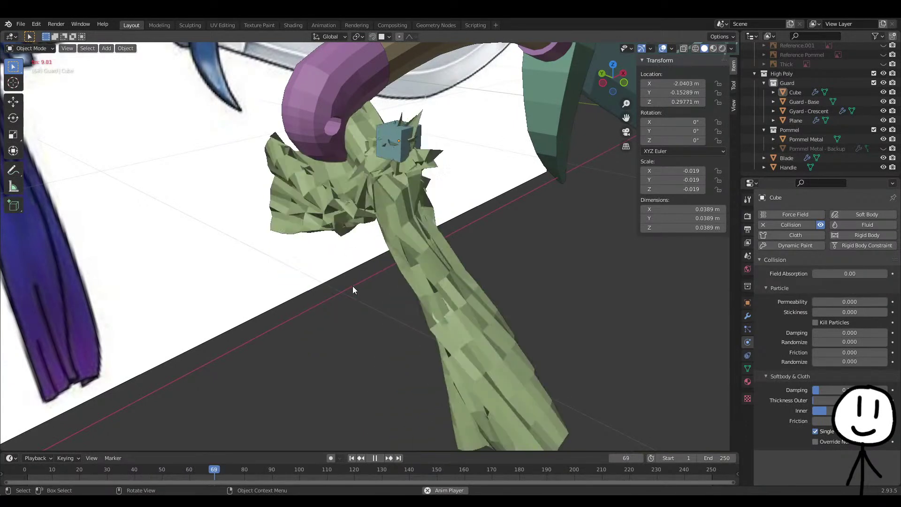
key(space)
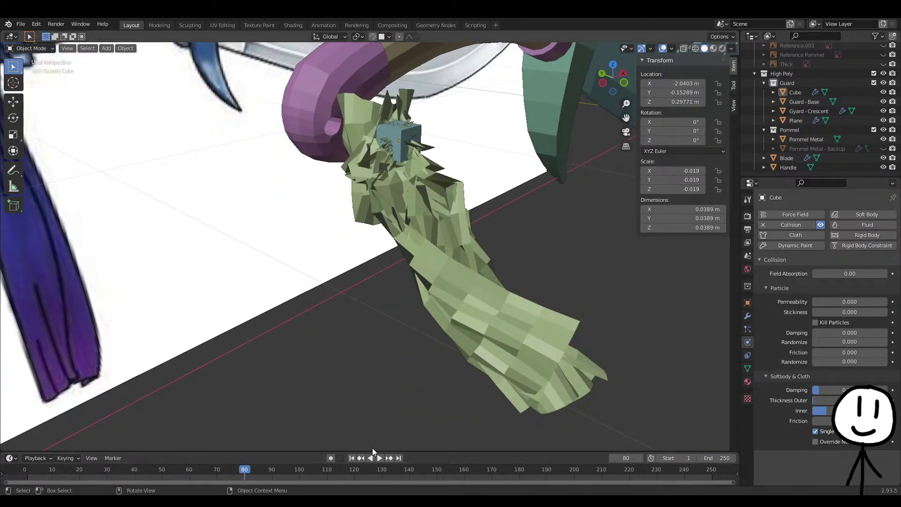
click(351, 458)
Set the cloth collision quality of the plane to 3 and play the simulation
middle_drag(562, 347, 535, 225)
click(469, 92)
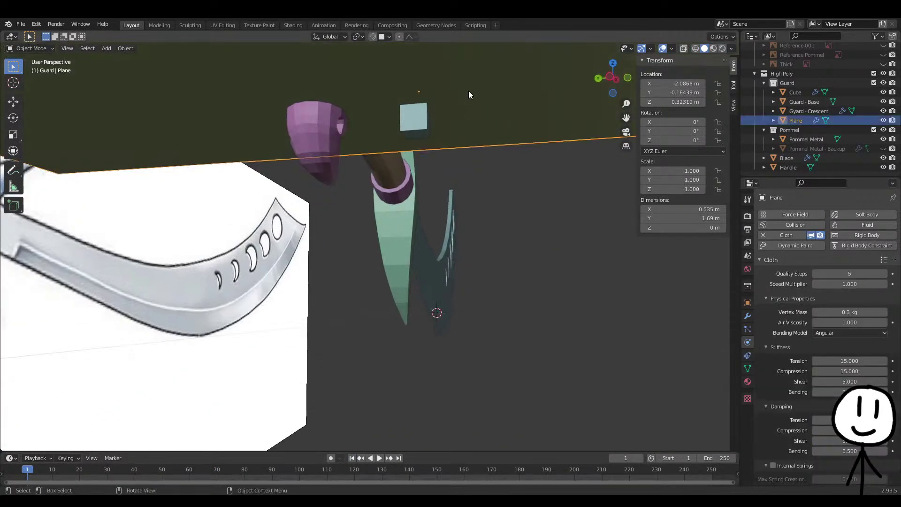
scroll(793, 357, down, 10)
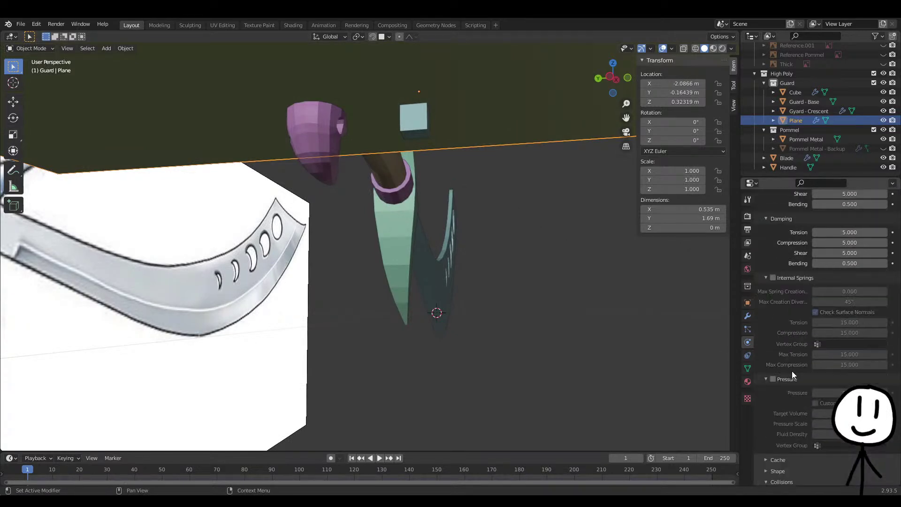
scroll(793, 394, down, 5)
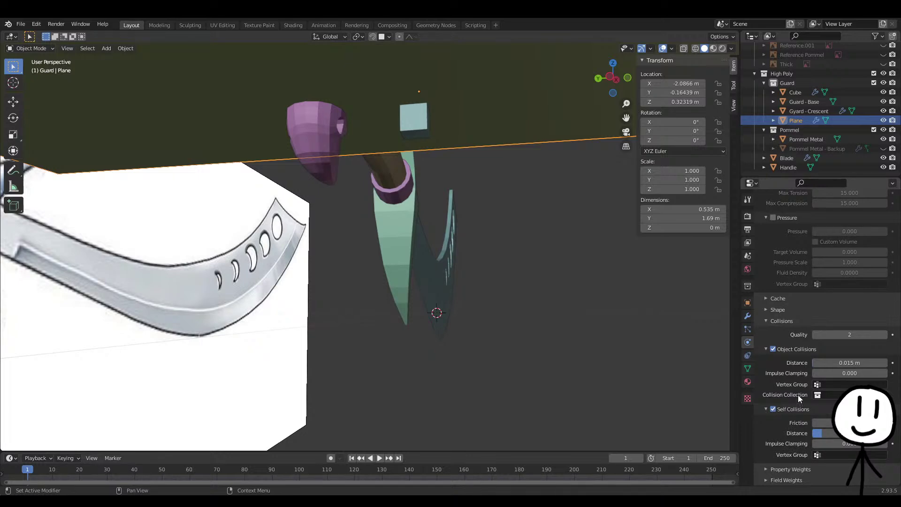
click(884, 334)
middle_drag(503, 330, 500, 368)
key(space)
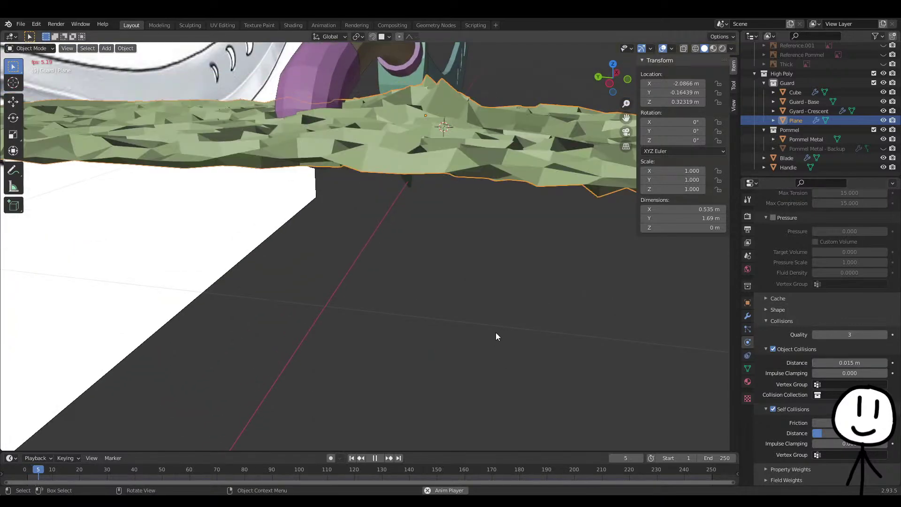
key(space)
Try a cloth collision quality of 2 on the plane, undo it, and replay the simulation
click(816, 336)
key(space)
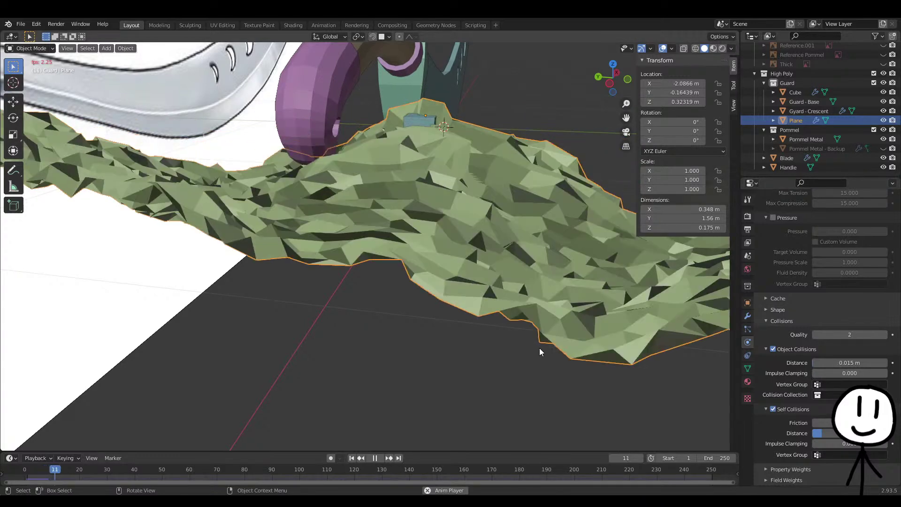
key(ctrl+z)
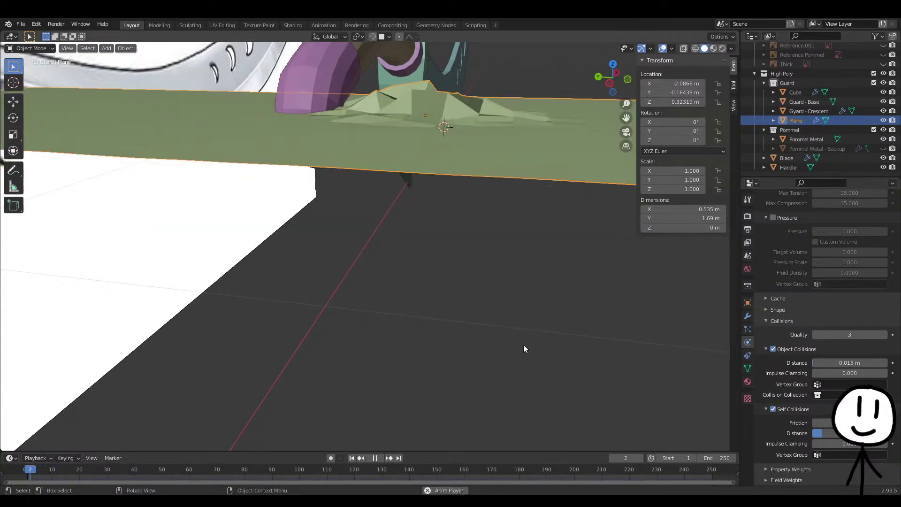
scroll(464, 329, down, 4)
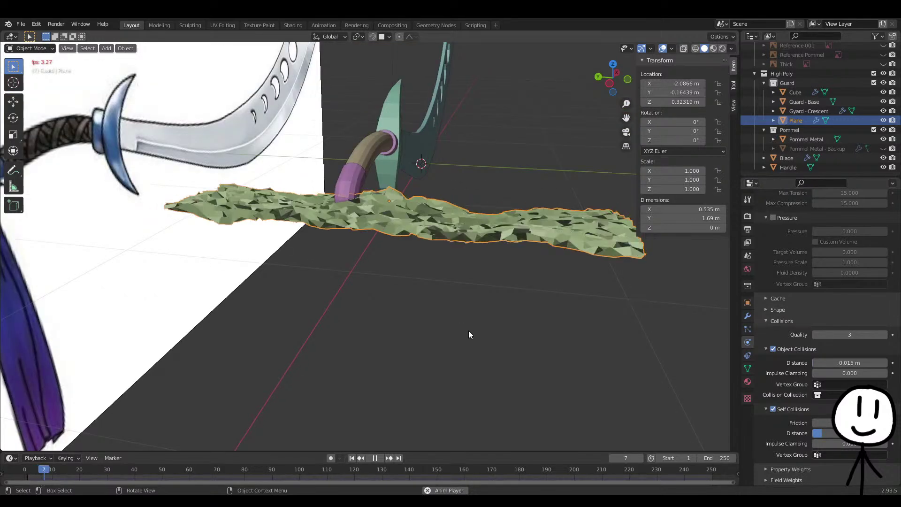
middle_drag(443, 374, 443, 371)
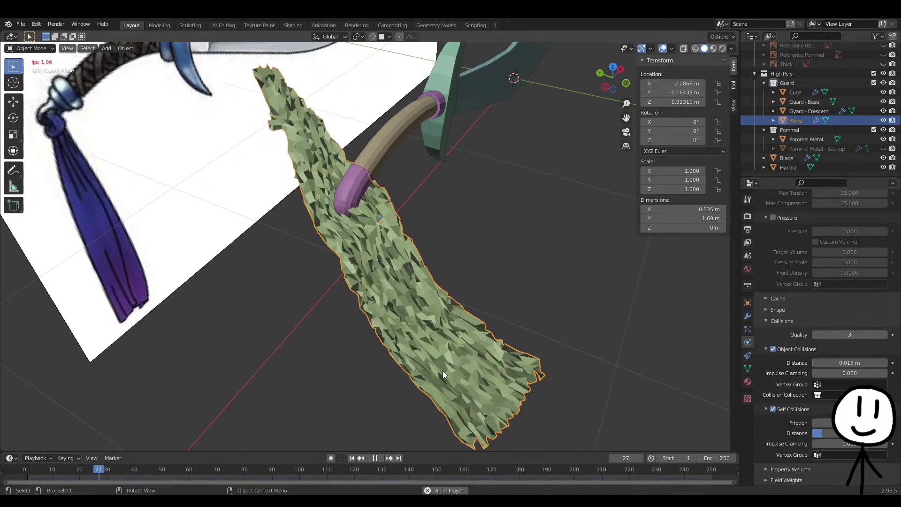
right_click(443, 371)
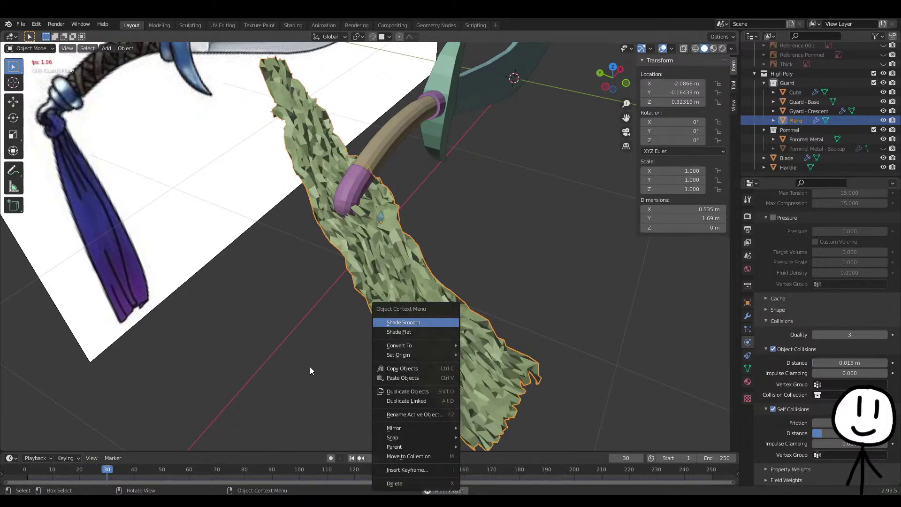
click(246, 363)
Turn off the plane's cloth self collisions, run the simulation, and return the timeline to the first frame
key(ctrl+z)
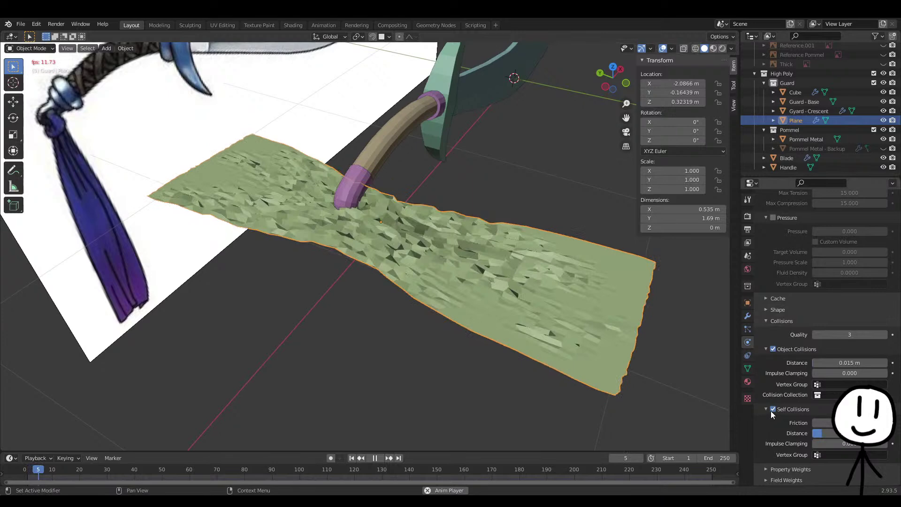
click(772, 409)
middle_drag(344, 324, 370, 296)
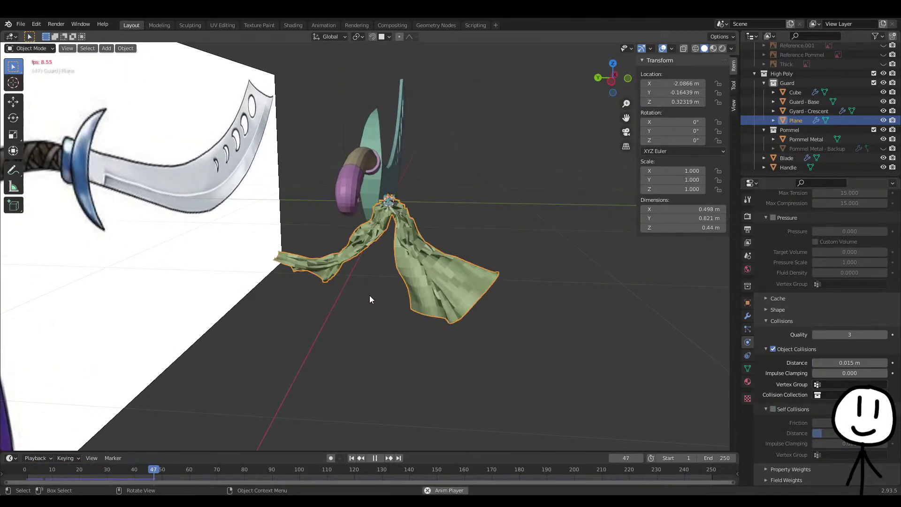
scroll(377, 295, up, 1)
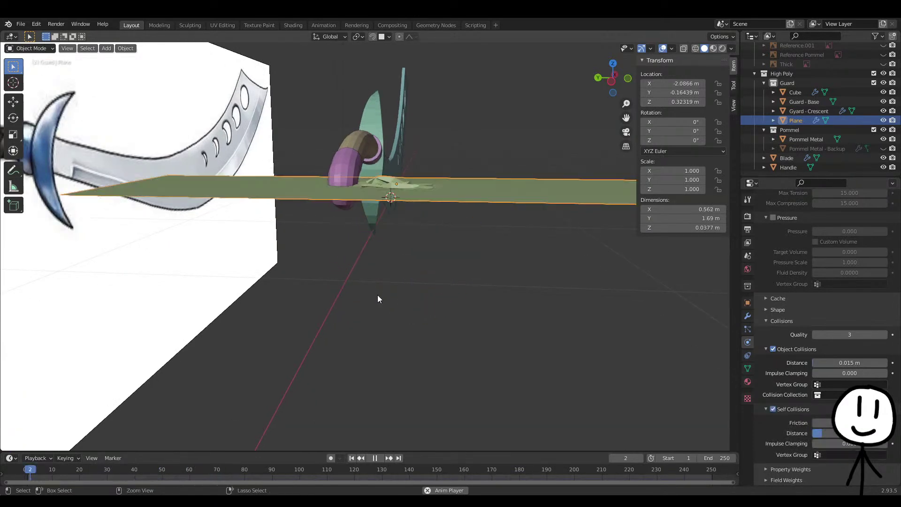
key(space)
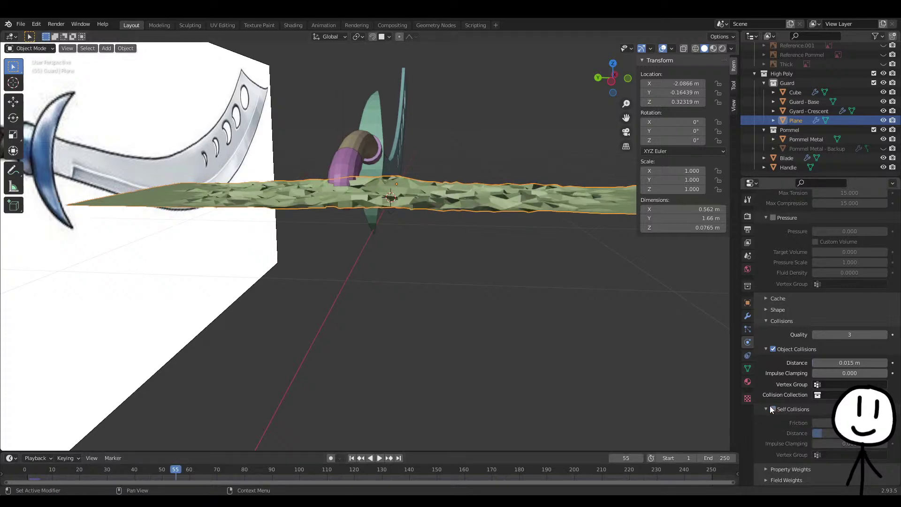
middle_drag(592, 338, 326, 374)
click(351, 458)
Scale the collision cube up about 5.4 times, to about 0.211 m per side
middle_drag(379, 235, 399, 212)
click(396, 190)
key(s)
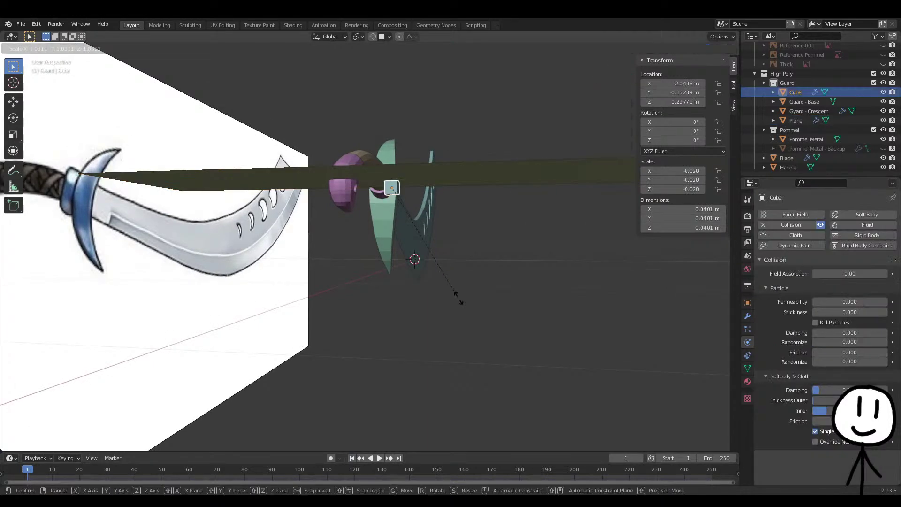
click(137, 251)
Lower the enlarged cube along Z to just beneath the cloth plane and apply its scale
key(z)
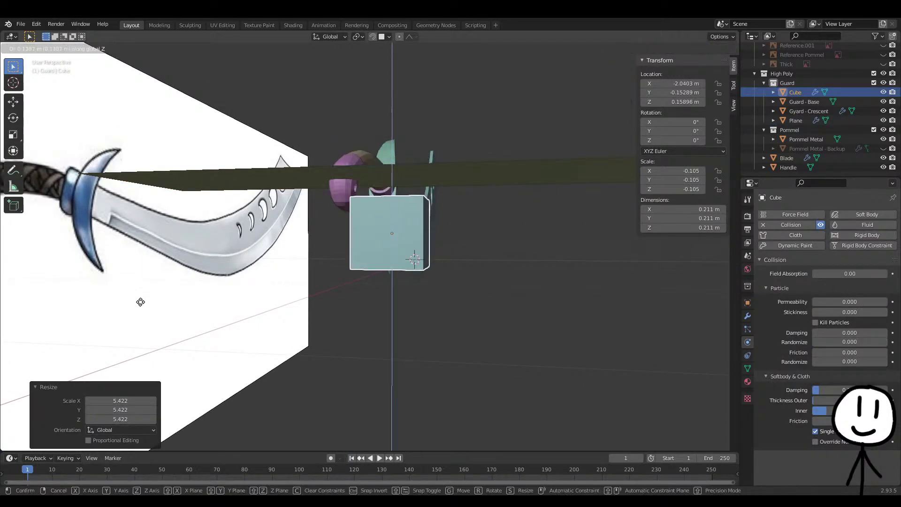
click(140, 292)
key(ctrl+a)
click(249, 335)
Run the plane's cloth simulation against the enlarged cube and return the timeline to the first frame
click(558, 323)
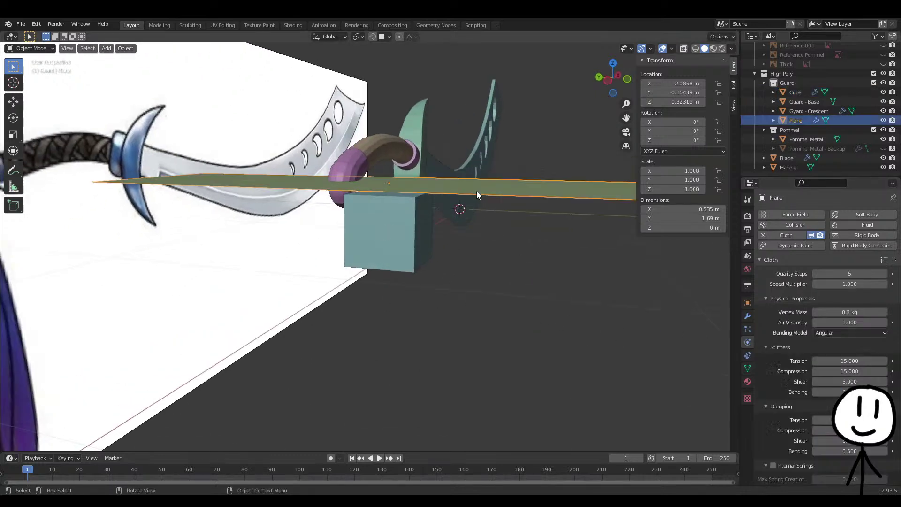
key(space)
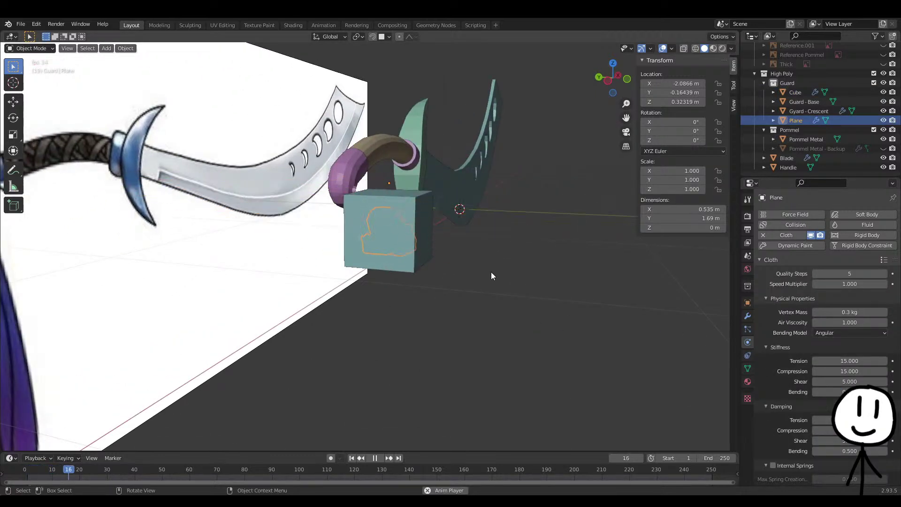
key(space)
click(393, 216)
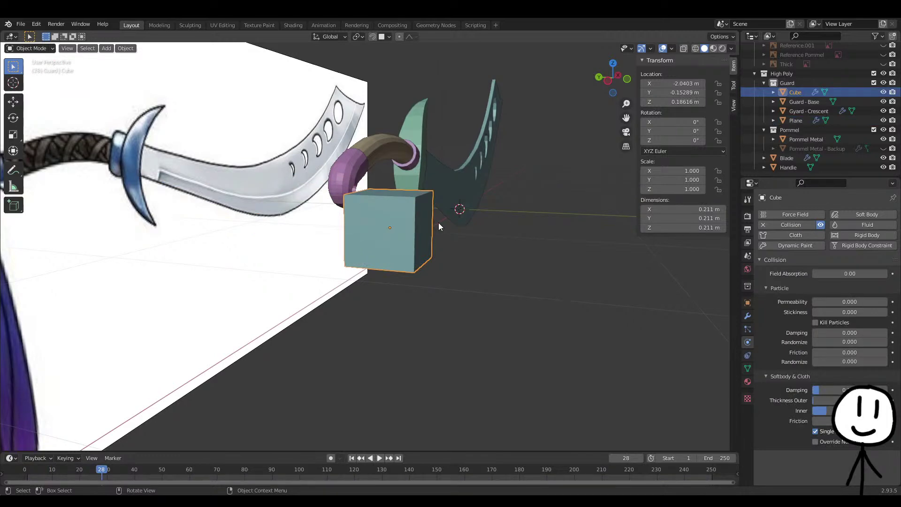
key(shift+Left)
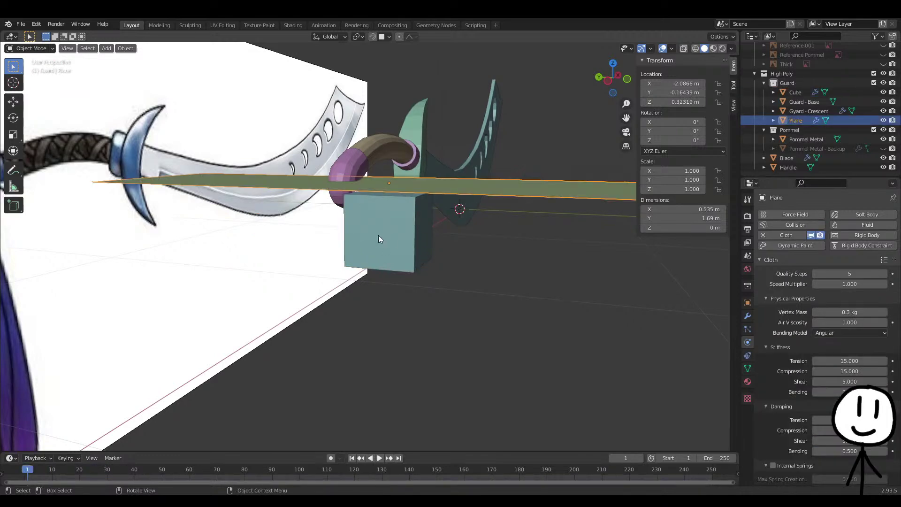
Remove the collision physics from the enlarged cube and add it again
click(409, 211)
click(401, 226)
click(413, 223)
click(393, 248)
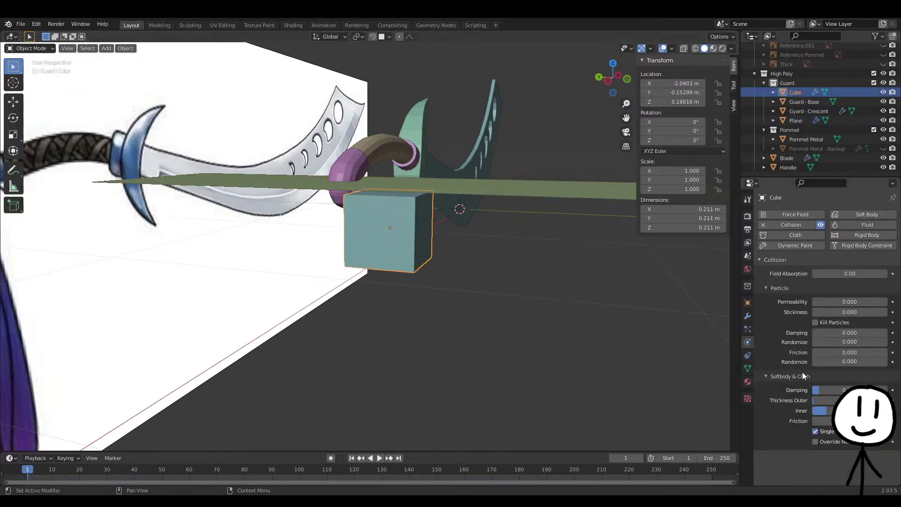
click(784, 227)
click(772, 224)
Play the simulation with the re-added cube collision, examine the draping up close, and return to the first frame
key(space)
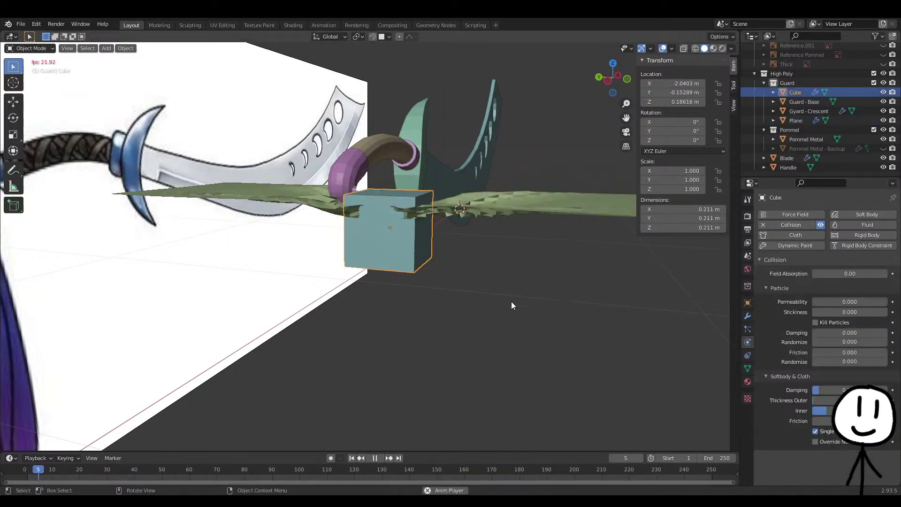
middle_drag(511, 302, 437, 348)
scroll(408, 255, up, 3)
key(space)
key(ctrl+z)
scroll(435, 341, down, 10)
middle_drag(428, 305, 438, 334)
key(Tab)
key(alt+q)
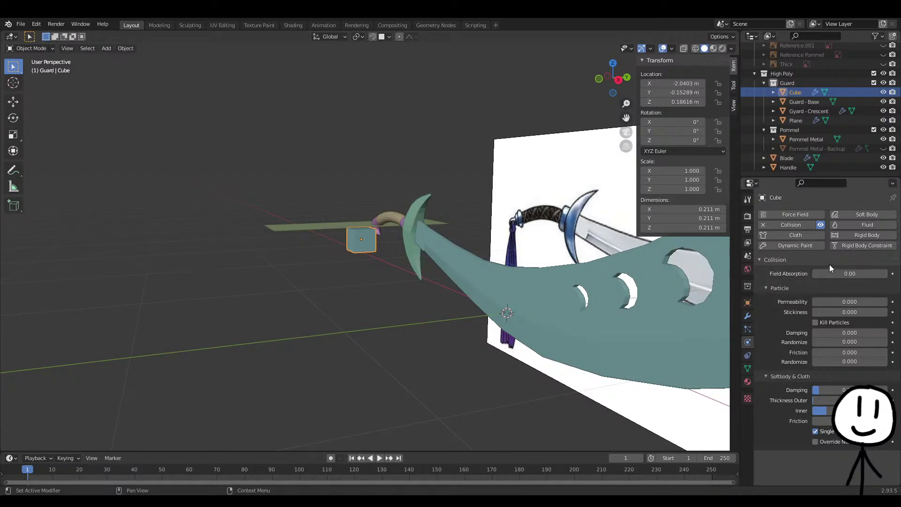
middle_drag(518, 313, 446, 286)
Test the simulation once more and remove the cloth physics from the plane
click(322, 269)
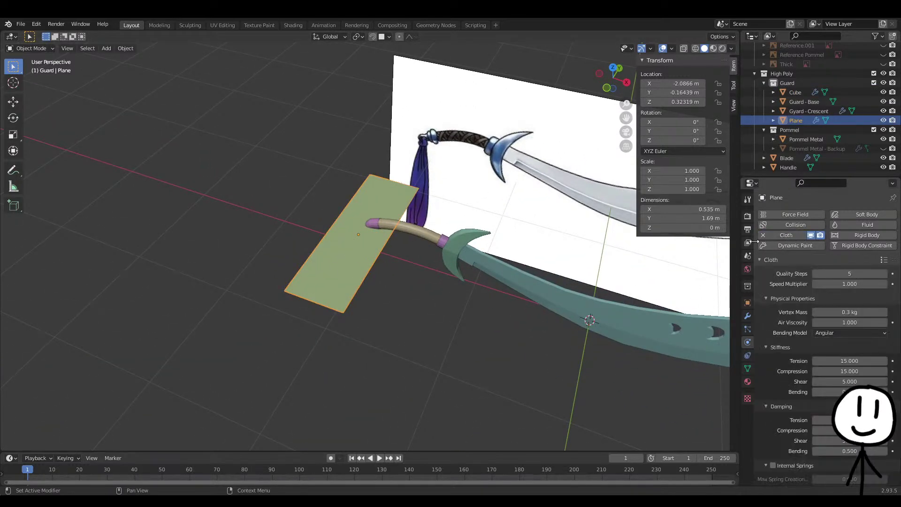
key(space)
key(space)
middle_drag(443, 275, 481, 289)
key(ctrl+z)
key(ctrl+z)
key(ctrl+z)
Raise the plane about 0.17 m along Z, clear of the cube
key(g)
key(z)
click(527, 216)
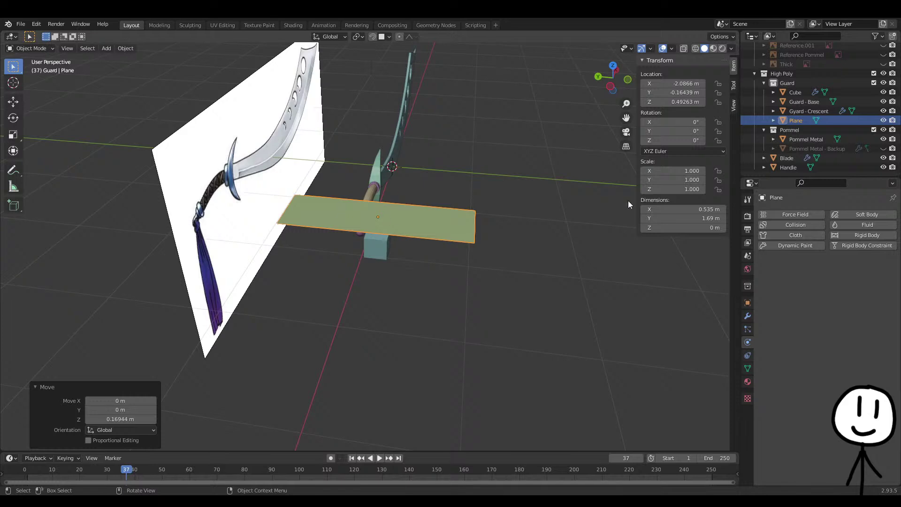
Hide the pommel metal, guard crescent, guard base, blade and handle so only the plane and cube remain
click(803, 139)
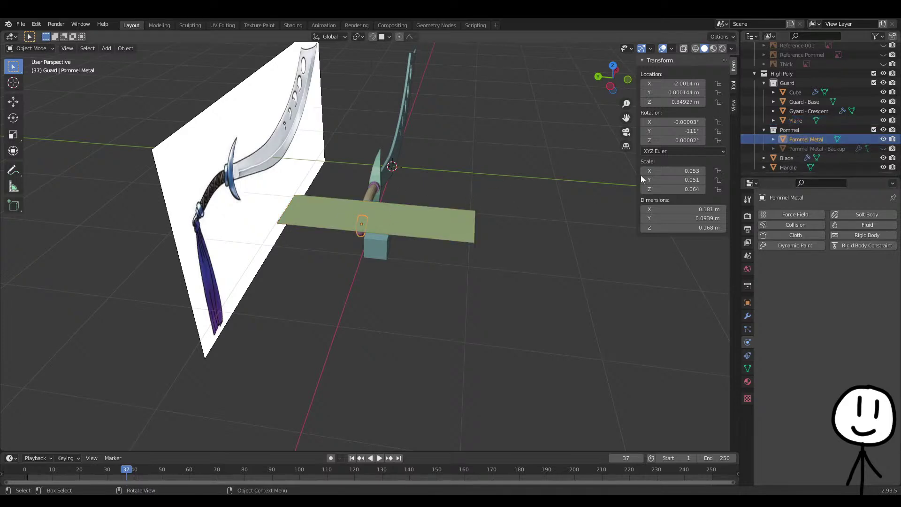
click(884, 111)
click(883, 101)
click(883, 158)
click(884, 167)
middle_drag(587, 227, 472, 218)
Return the timeline to the first frame and add cloth physics to the raised plane
key(space)
key(space)
click(420, 219)
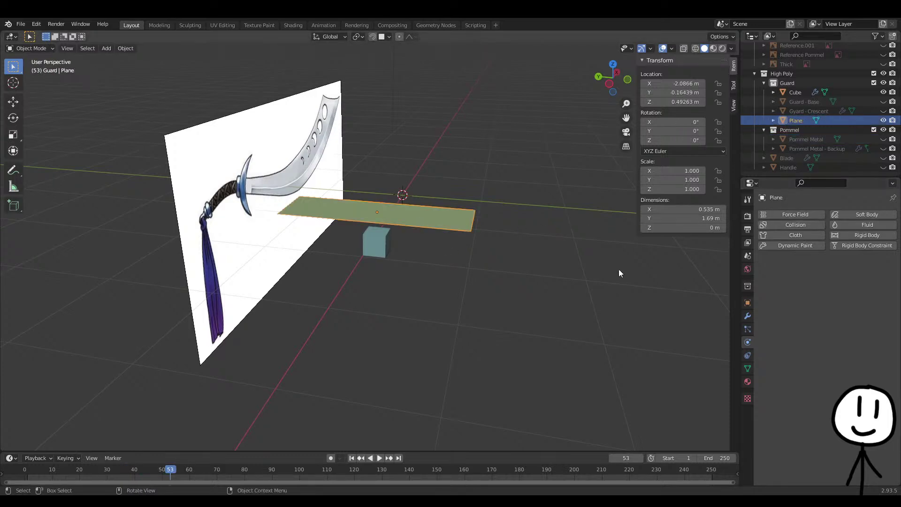
click(351, 458)
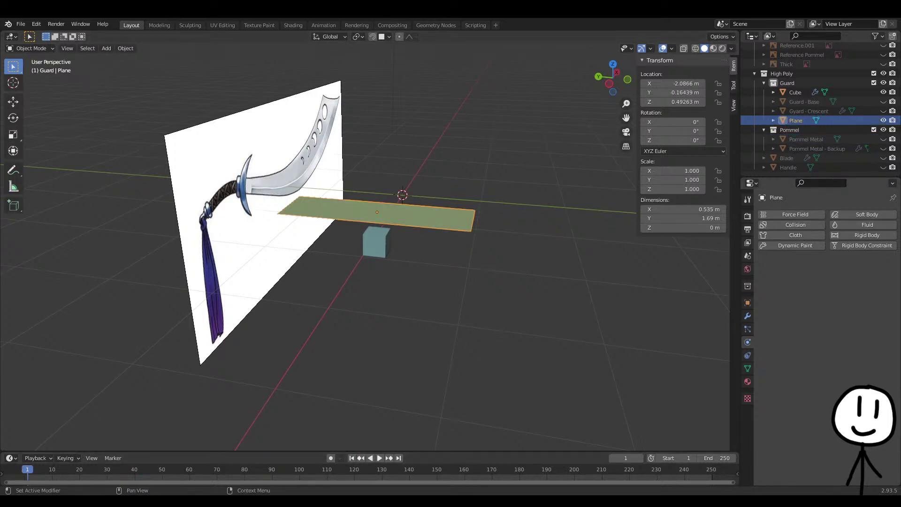
click(813, 237)
Play the new cloth simulation, examine how it meets the cube, and return to the first frame
key(space)
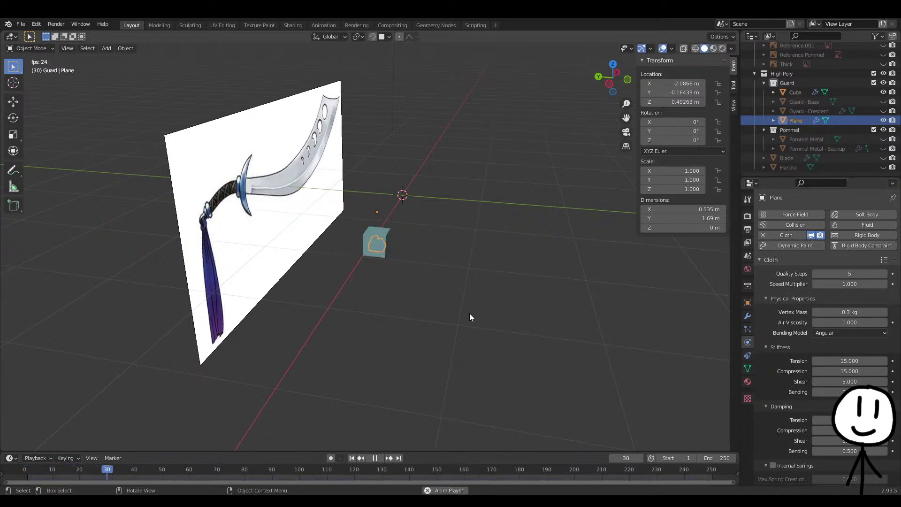
scroll(363, 274, up, 7)
mouse_move(454, 270)
middle_down()
mouse_move(469, 254)
mouse_move(466, 215)
mouse_move(449, 255)
middle_up()
key(ctrl+z)
key(space)
click(351, 458)
Turn on the Face Orientation overlay and examine the face directions of the cube and the plane
click(469, 258)
scroll(528, 272, down, 6)
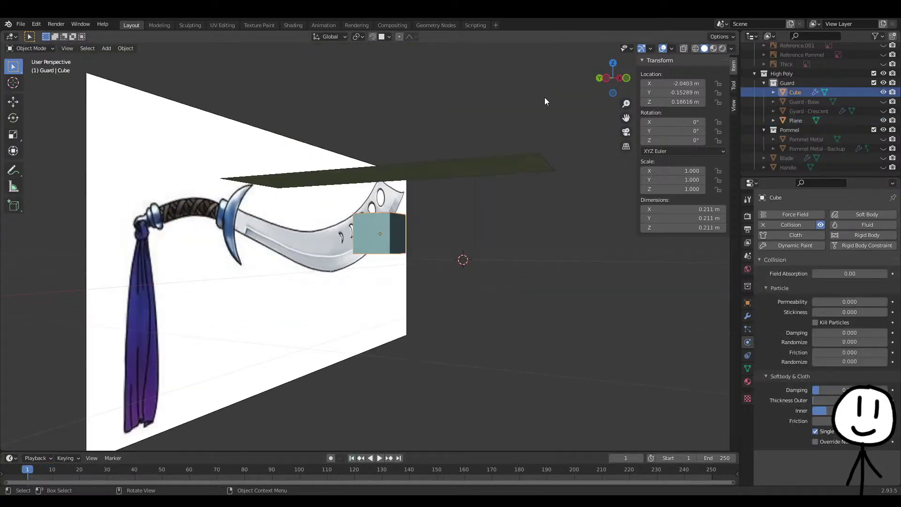
click(671, 48)
click(614, 219)
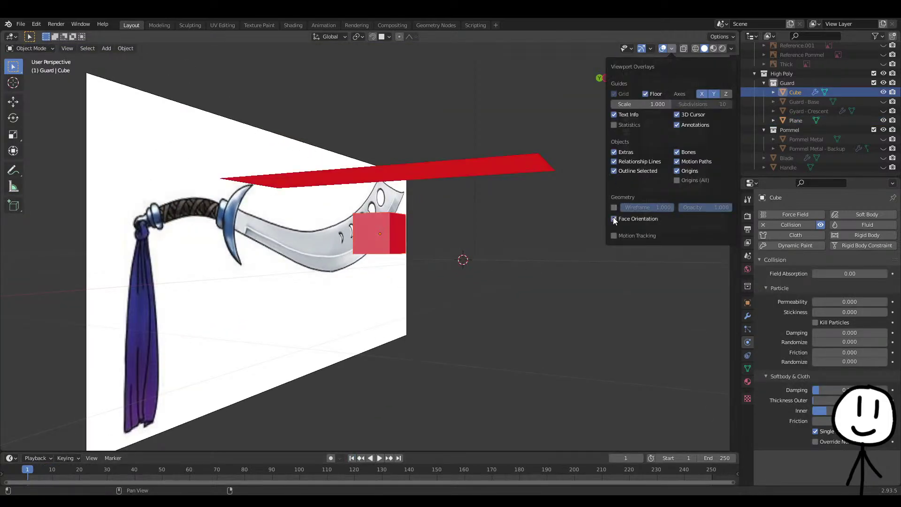
middle_drag(493, 263, 422, 191)
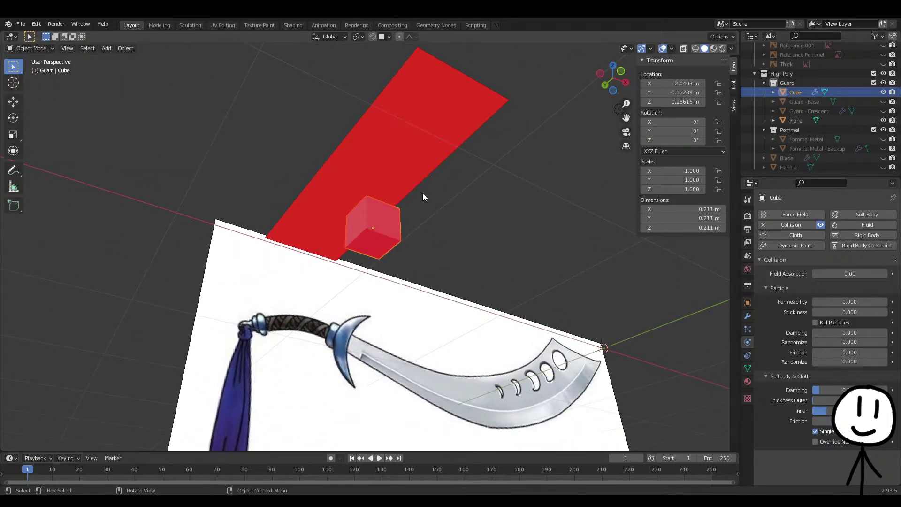
scroll(422, 188, up, 6)
middle_drag(422, 245, 410, 287)
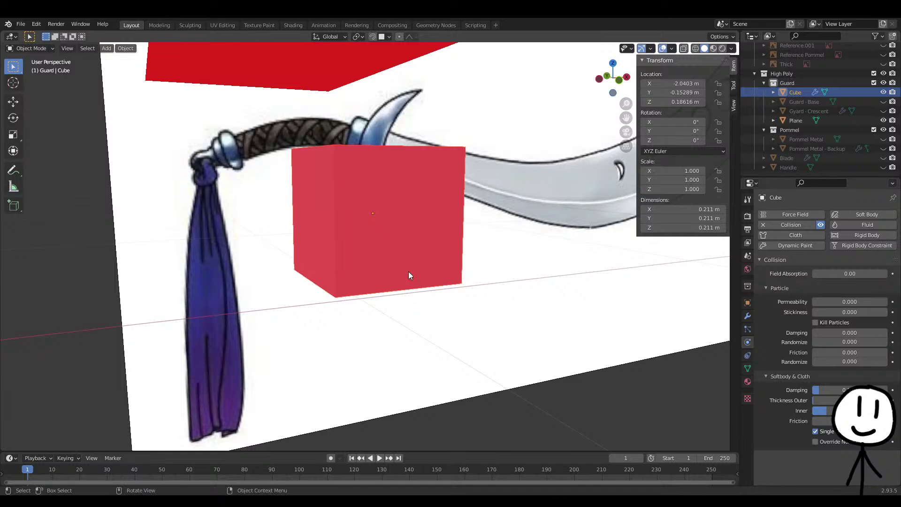
key(m)
middle_drag(134, 67, 368, 220)
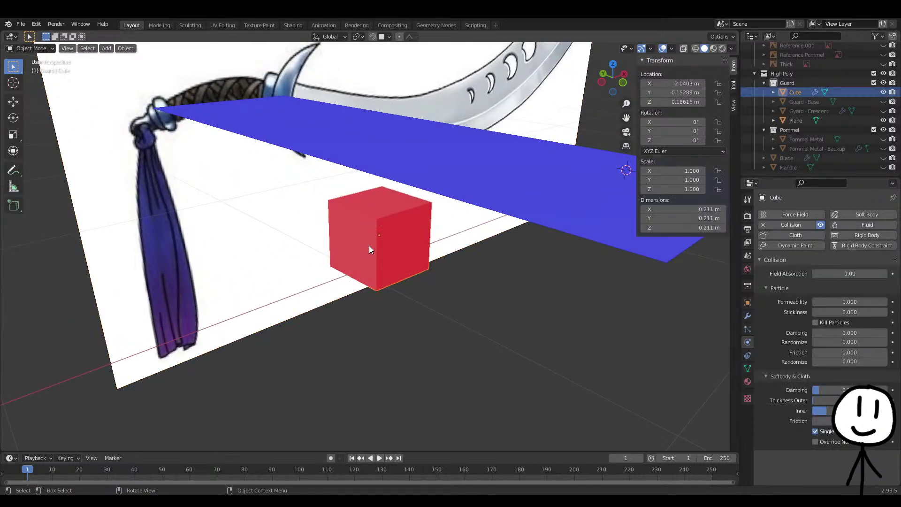
Flip the cube's mesh normals so its faces point outward
key(Tab)
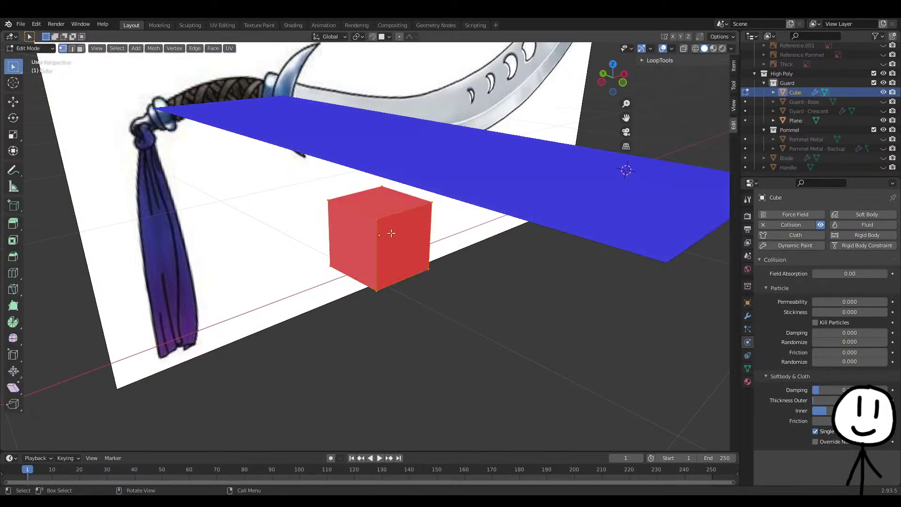
middle_drag(324, 218, 225, 116)
click(154, 48)
mouse_move(171, 205)
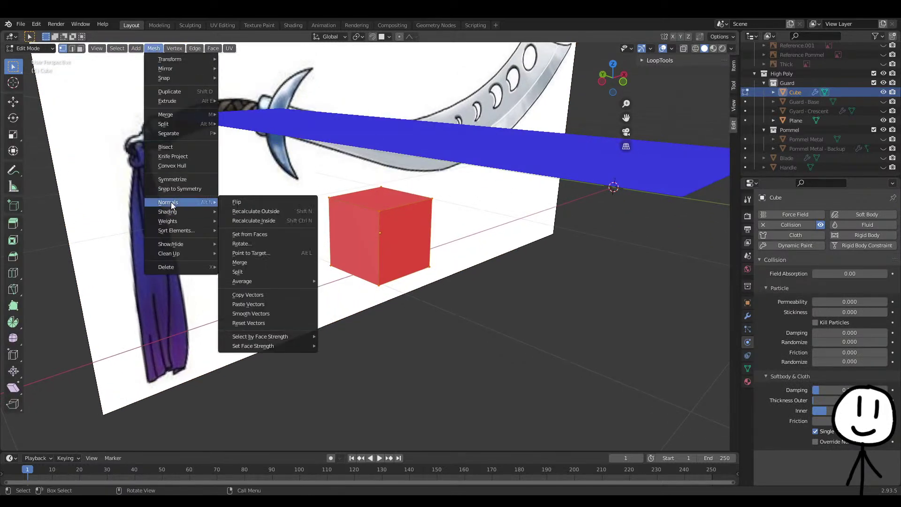
click(241, 202)
key(Tab)
middle_drag(352, 228, 404, 235)
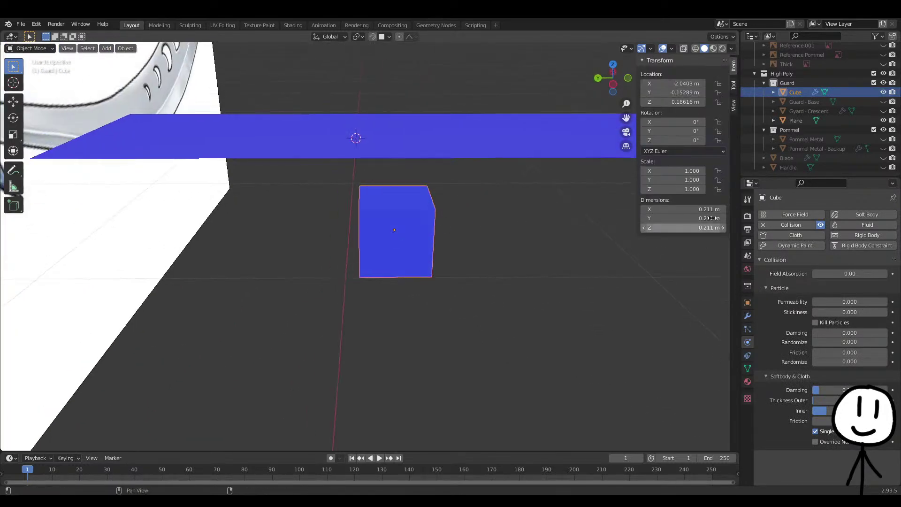
Turn off the Face Orientation overlay
click(674, 48)
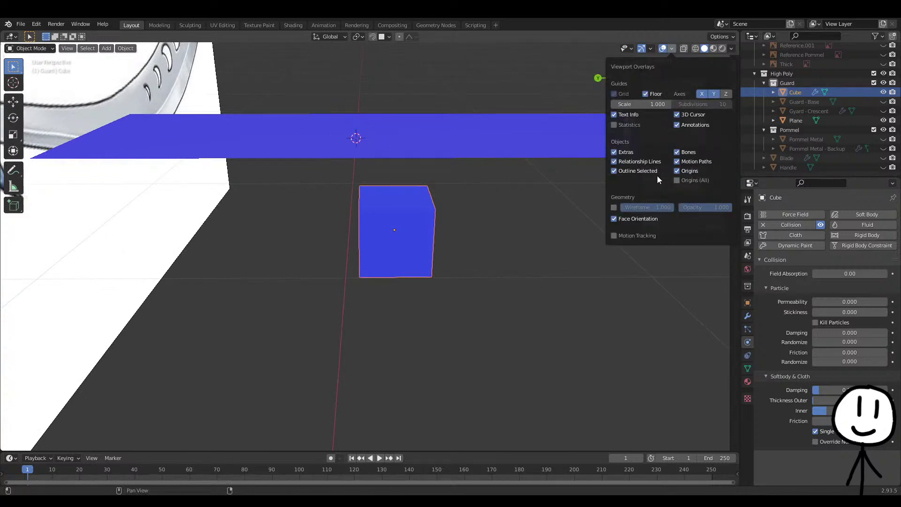
click(615, 219)
middle_drag(419, 223, 430, 198)
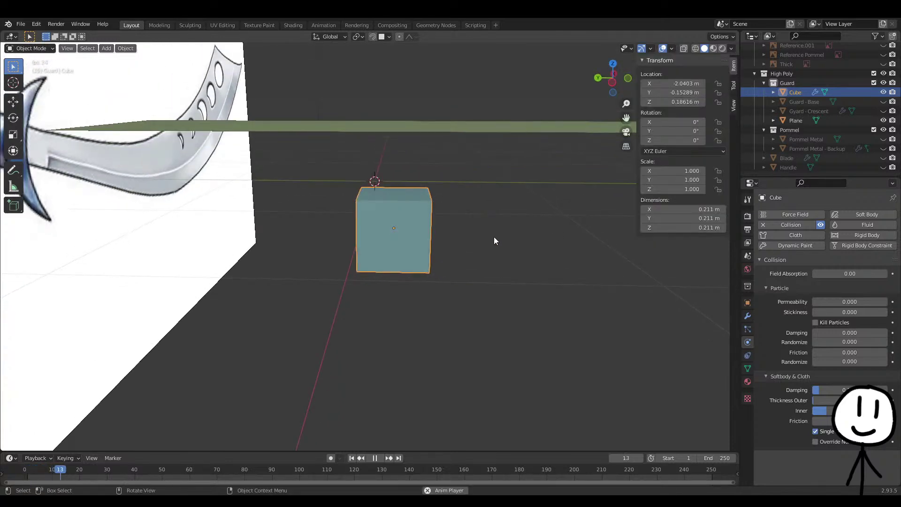
Replay the cloth simulation from the first frame and examine how the plane meets the cube, pausing at frame 17
click(496, 127)
click(820, 235)
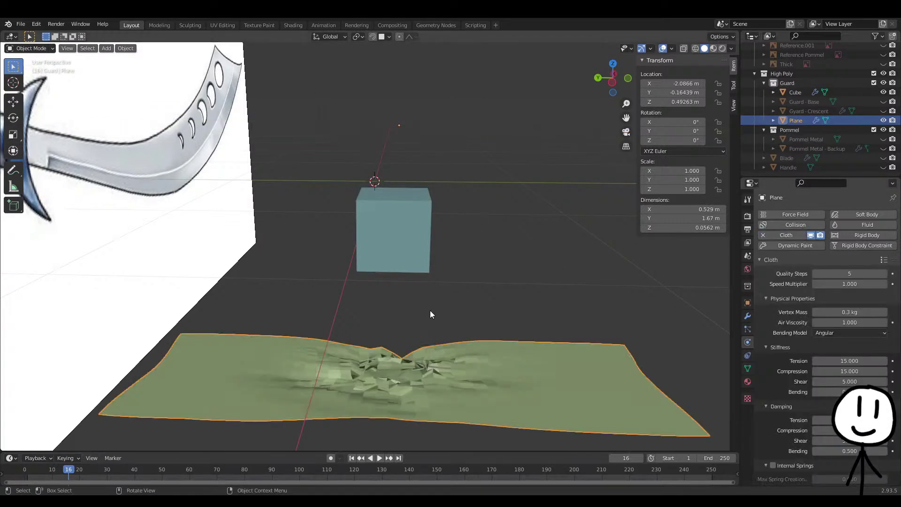
click(355, 459)
key(space)
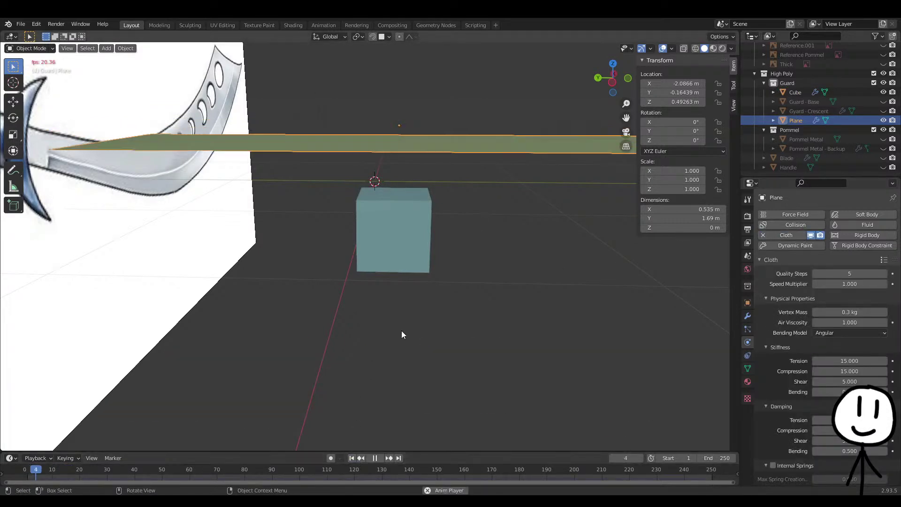
middle_drag(401, 334, 350, 374)
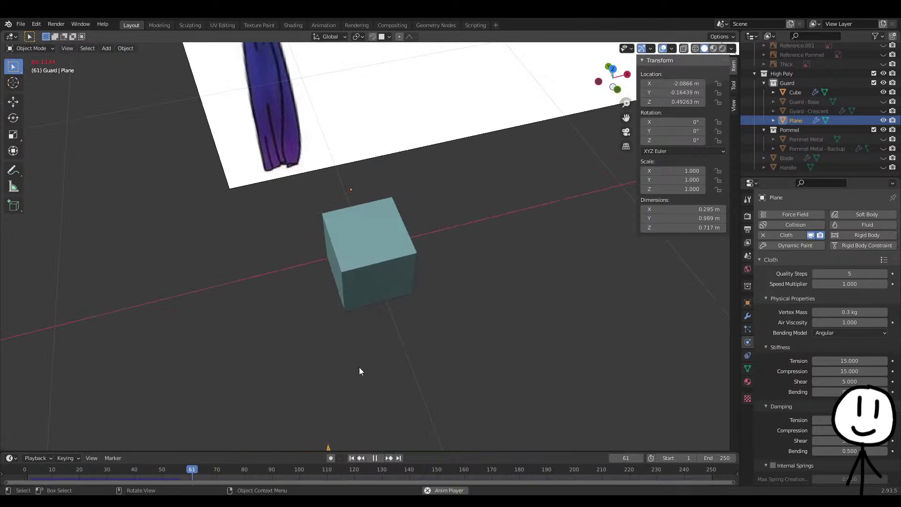
click(351, 458)
key(space)
middle_drag(364, 350, 424, 270)
click(456, 252)
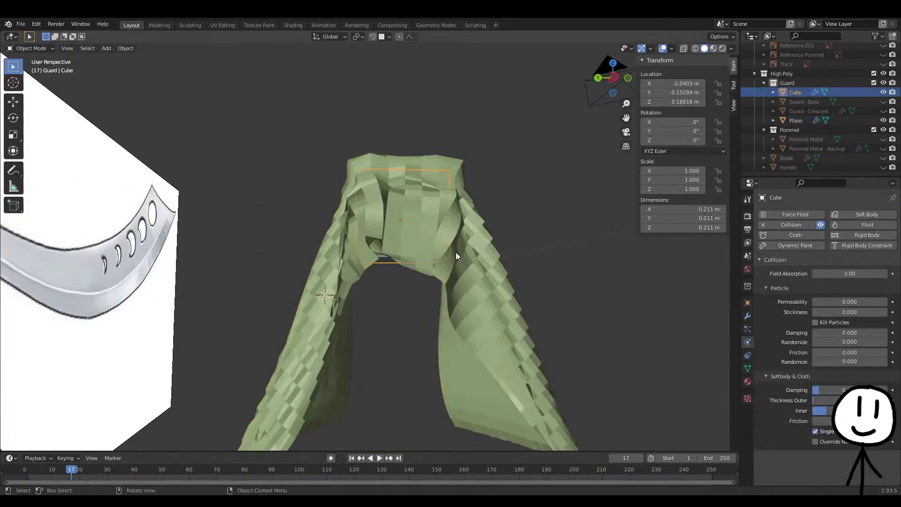
Try smoothing the draped plane with a Subdivision Surface modifier at viewport level 3, and remove the modifier
click(489, 342)
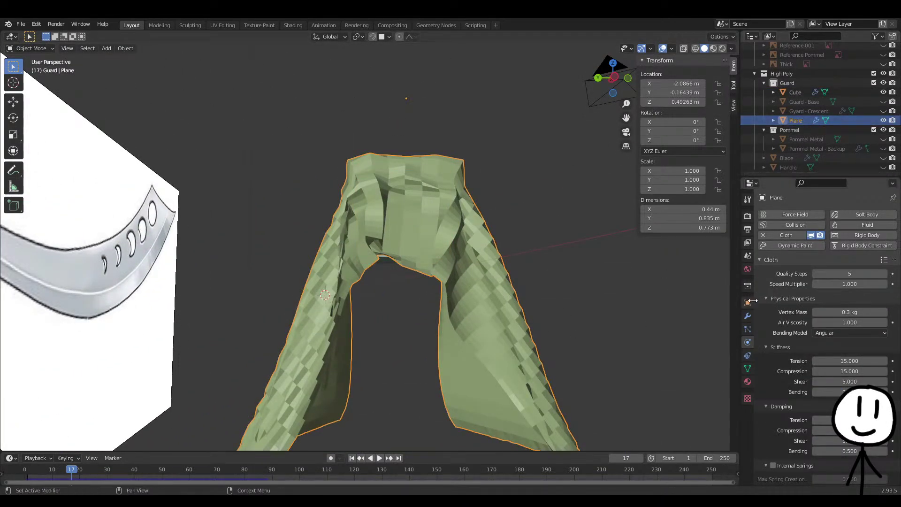
click(748, 315)
click(801, 214)
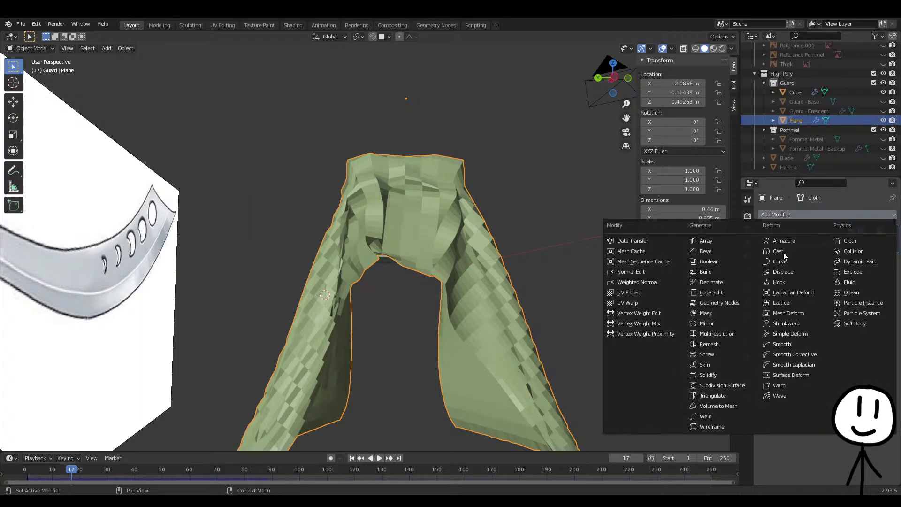
click(716, 376)
click(882, 287)
click(881, 286)
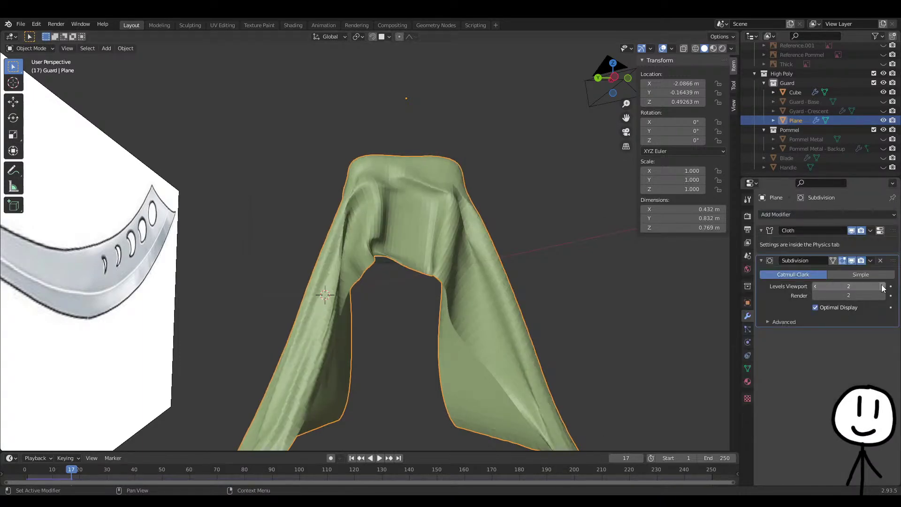
middle_drag(617, 294, 436, 296)
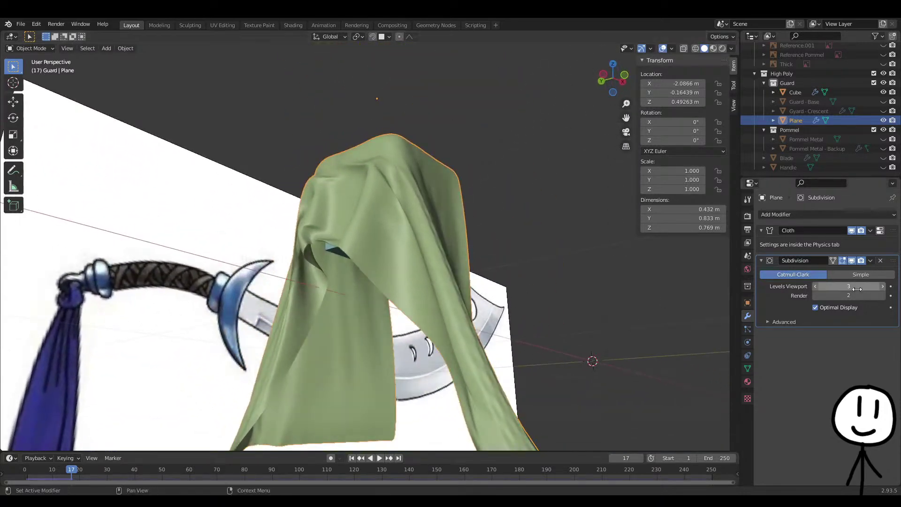
click(882, 261)
Give the plane a Subdivision modifier at viewport level 1 after trying levels 3 and 2
middle_drag(691, 276, 545, 336)
key(space)
key(ctrl+3)
key(ctrl+2)
key(ctrl+1)
scroll(545, 336, down, 7)
middle_drag(491, 328, 491, 334)
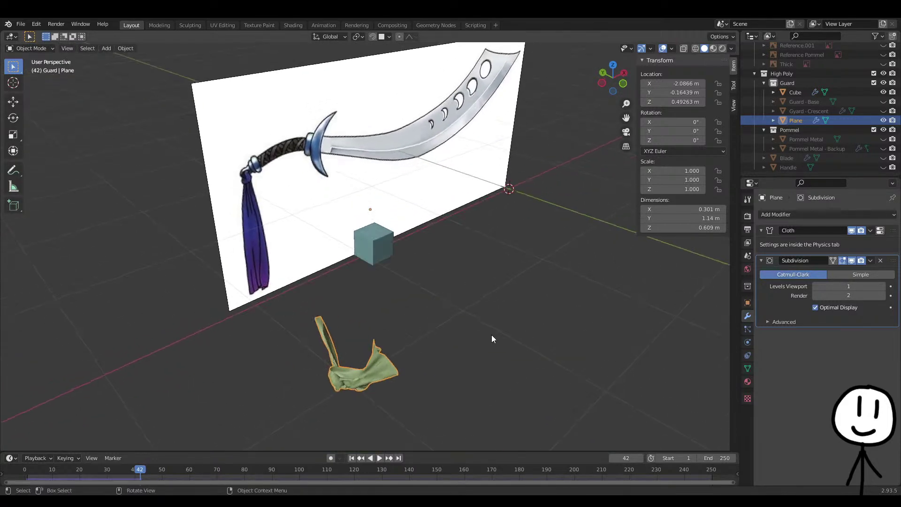
Return to the first frame and lower the plane along Z by about 0.15 m, closer to the cube
click(351, 457)
middle_drag(423, 371, 525, 312)
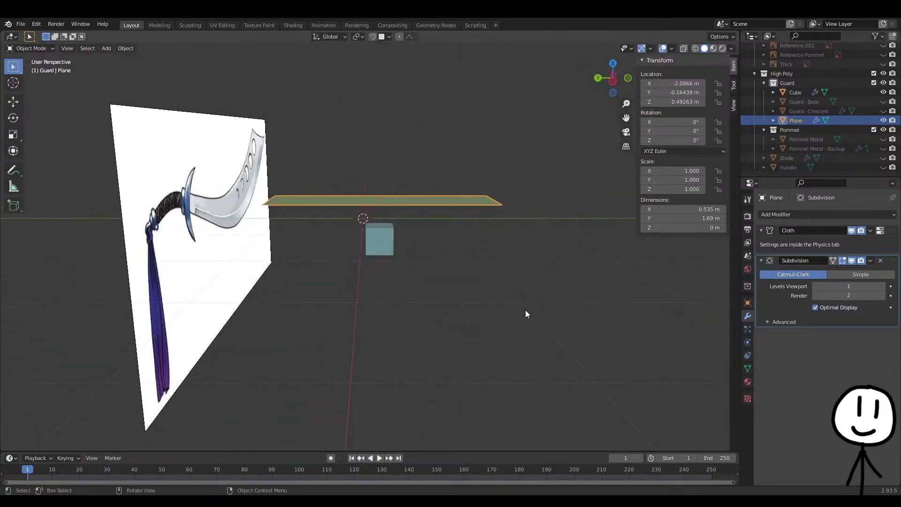
key(g)
key(z)
click(527, 328)
middle_drag(437, 280, 440, 263)
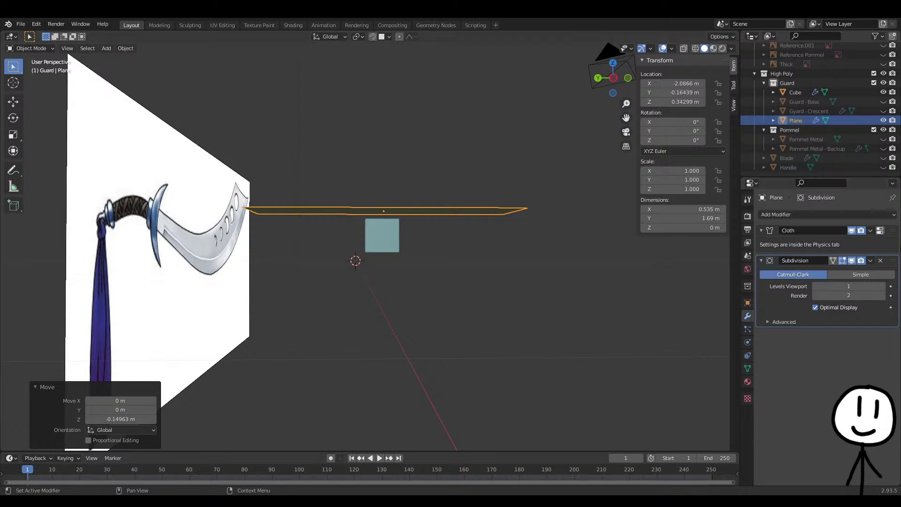
Try the cloth simulation without the plane's Subdivision modifier, and undo back to the plane's raised position
click(880, 261)
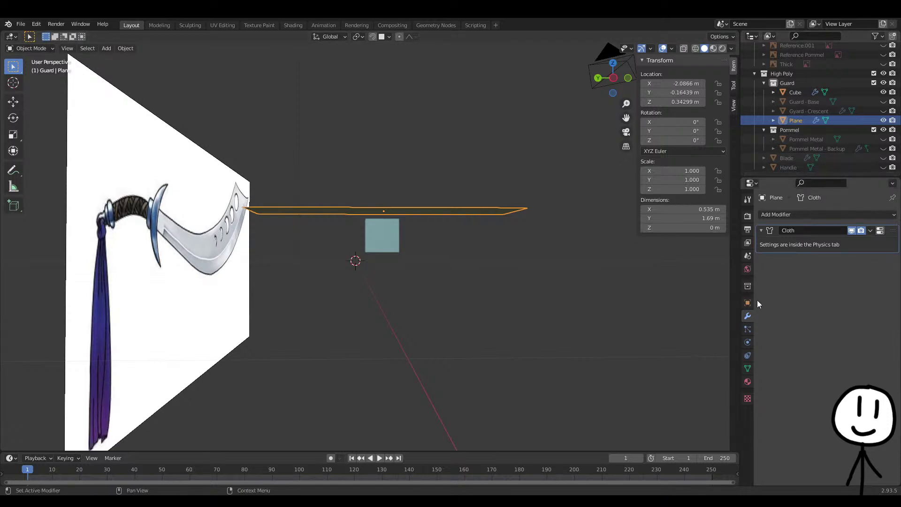
click(748, 356)
click(749, 342)
middle_drag(635, 286, 554, 322)
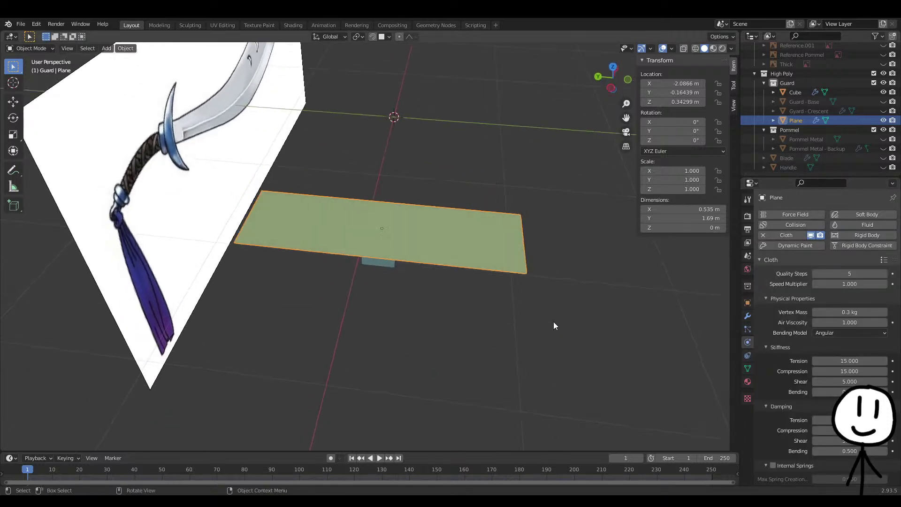
key(space)
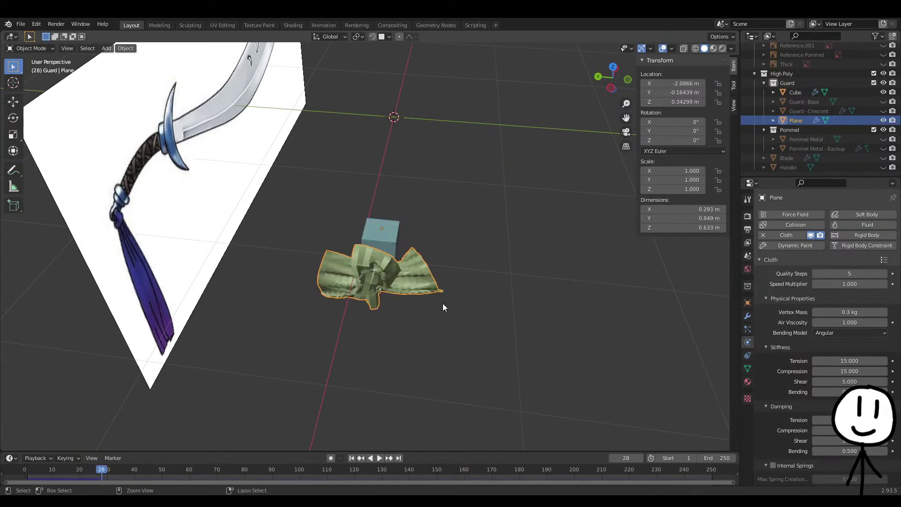
key(Escape)
key(ctrl+z)
Align the cube under the plane by setting its X location to the plane's value, -2.08662 m
middle_drag(443, 302, 352, 246)
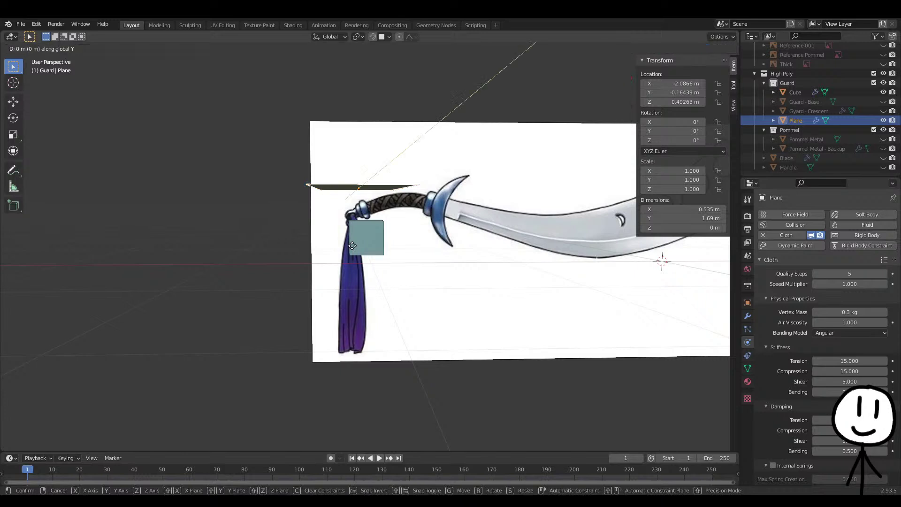
click(370, 242)
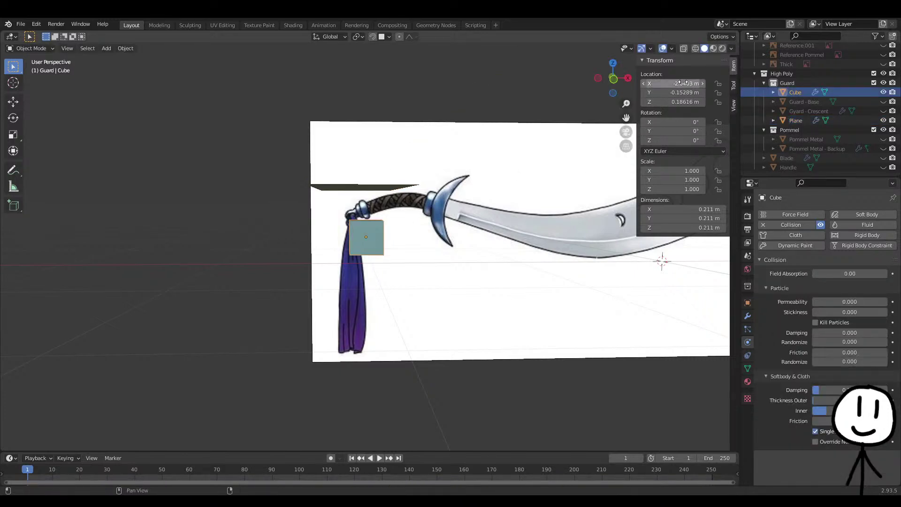
click(377, 187)
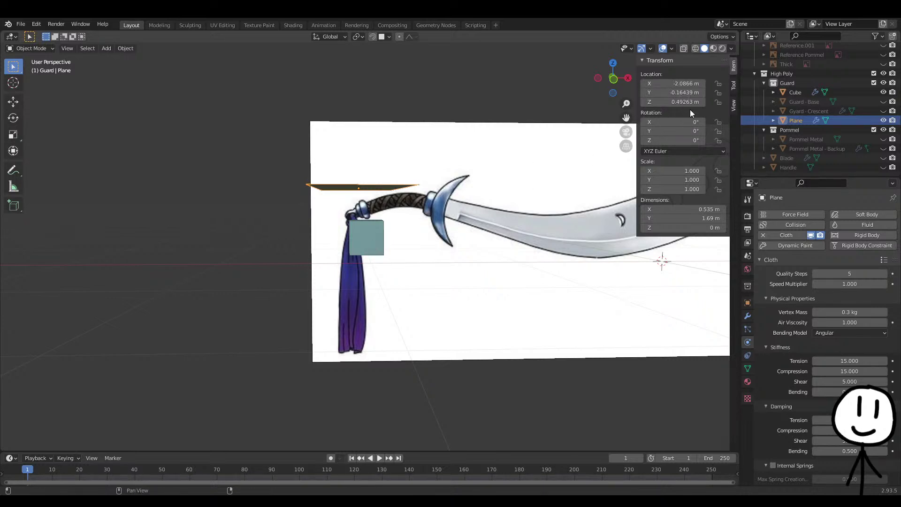
click(375, 247)
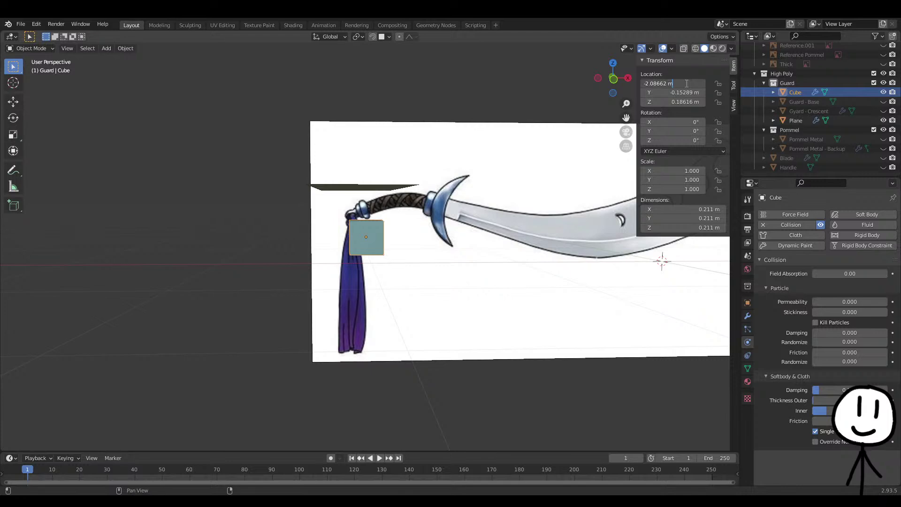
click(384, 190)
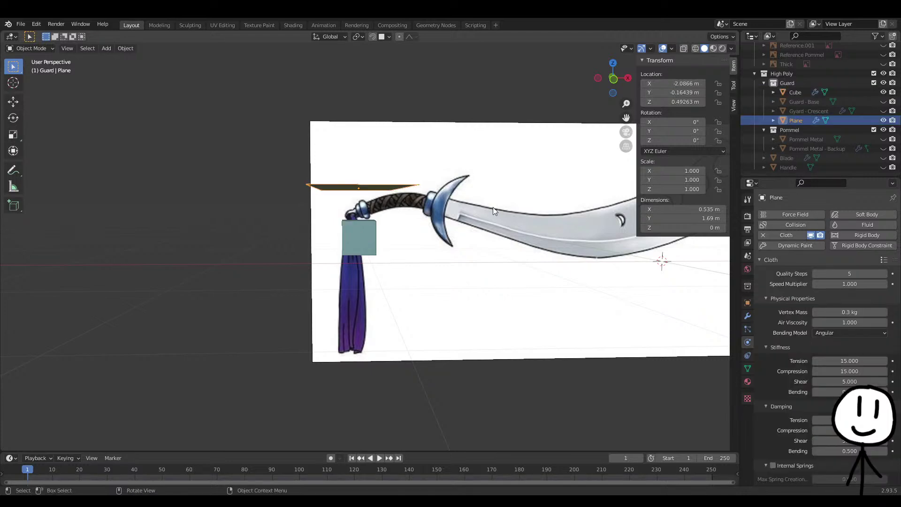
Play the simulation over the realigned cube, examine the drape from several sides, and return to the first frame
key(space)
middle_drag(437, 264, 548, 263)
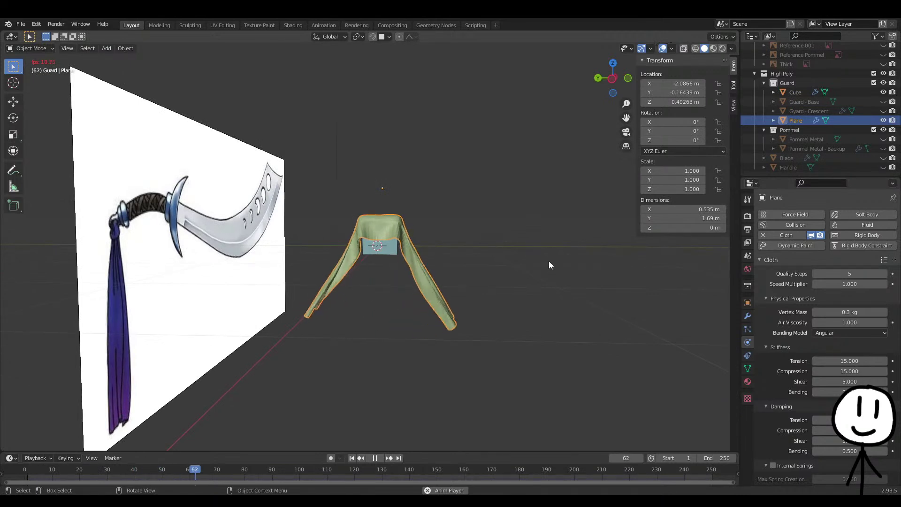
middle_drag(537, 261, 382, 262)
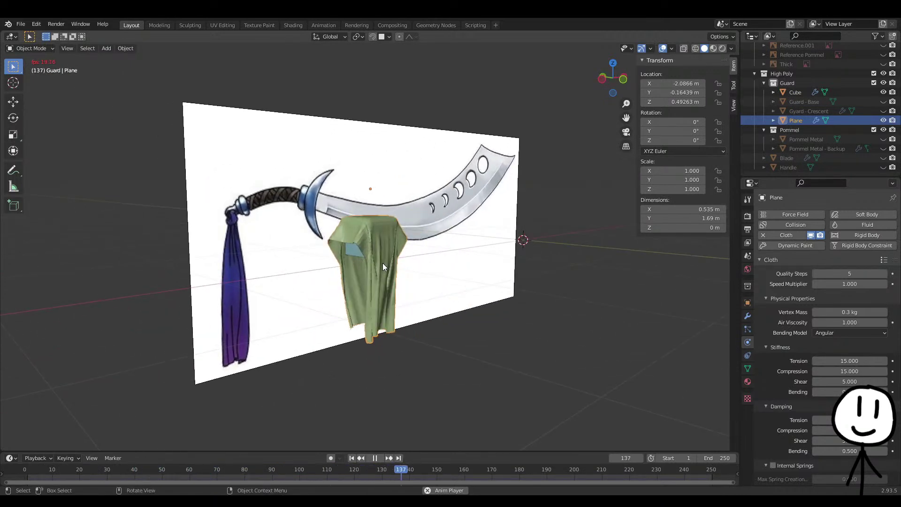
click(351, 458)
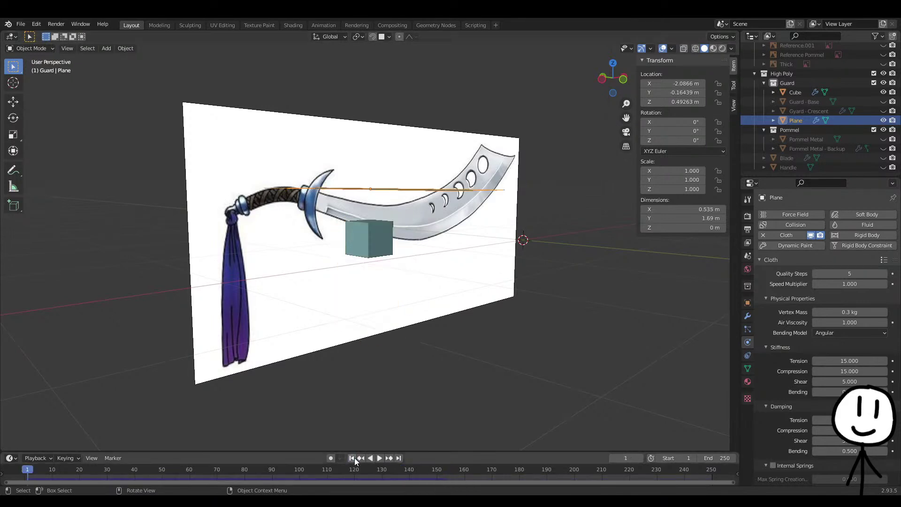
Move the plane down along the Z axis, slightly closer to the top of the cube
middle_drag(417, 238, 480, 268)
key(g)
key(z)
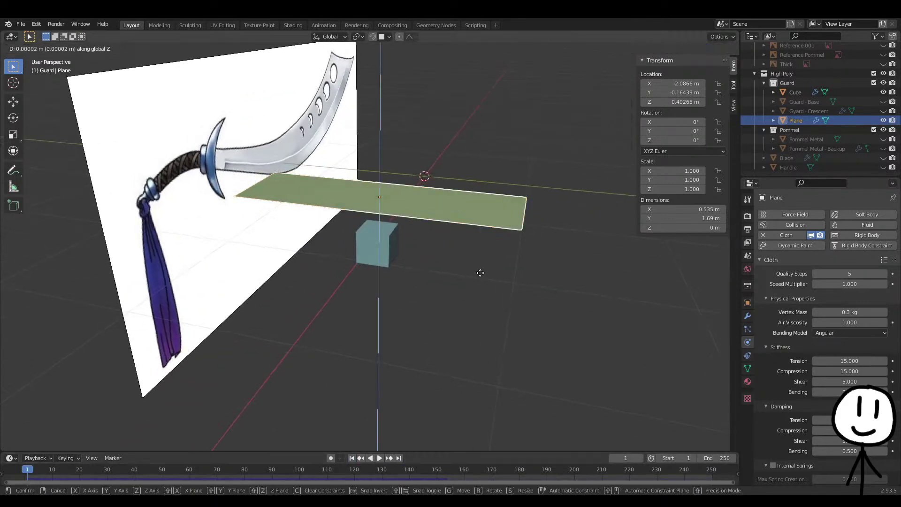
click(483, 291)
Scale the cube down by about 0.413, to roughly 0.087 m per side, and apply the scale
click(381, 256)
middle_drag(381, 256, 486, 276)
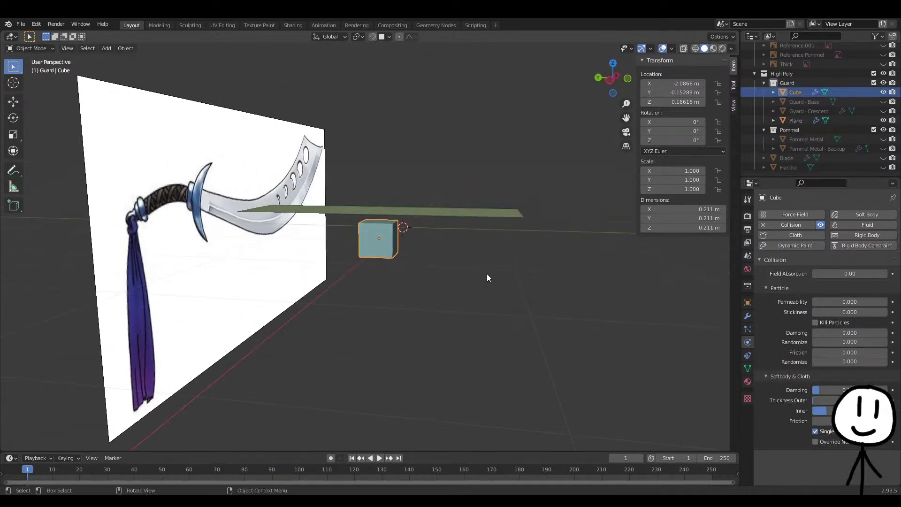
scroll(438, 267, up, 3)
key(s)
click(469, 261)
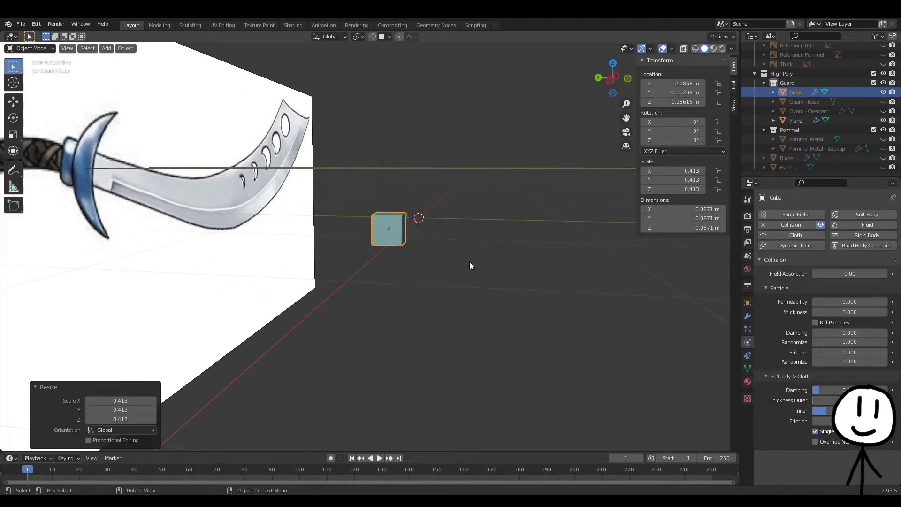
key(ctrl+a)
click(469, 261)
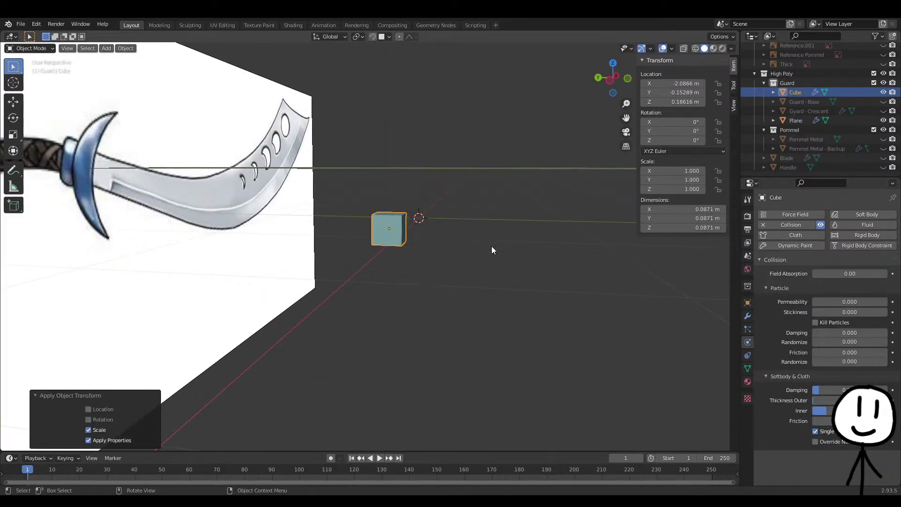
Test the cloth simulation on the much smaller cube and undo the cube's scaling
middle_drag(492, 246, 478, 275)
key(space)
key(space)
key(ctrl+z)
key(shift+Left)
Try the simulation with the cube scaled by about 0.776, to roughly 0.164 m per side, and undo the resize
middle_drag(479, 279, 473, 241)
key(s)
click(499, 253)
key(space)
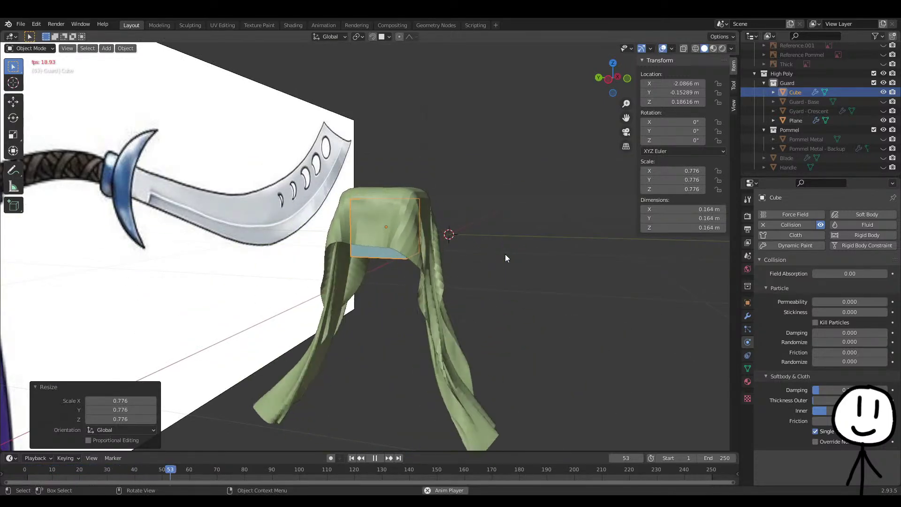
key(space)
key(ctrl+z)
Try the simulation with the cube scaled by about 0.632, to roughly 0.133 m per side, and undo the resize
key(s)
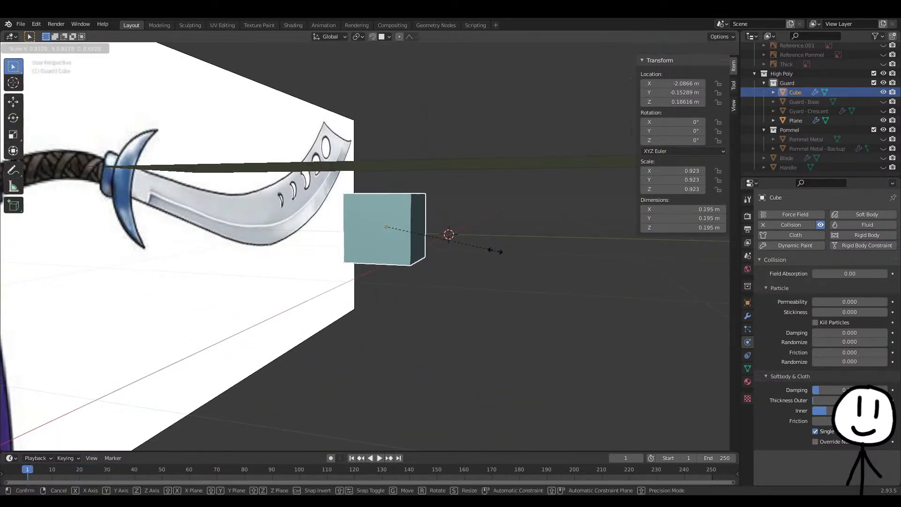
click(462, 239)
key(space)
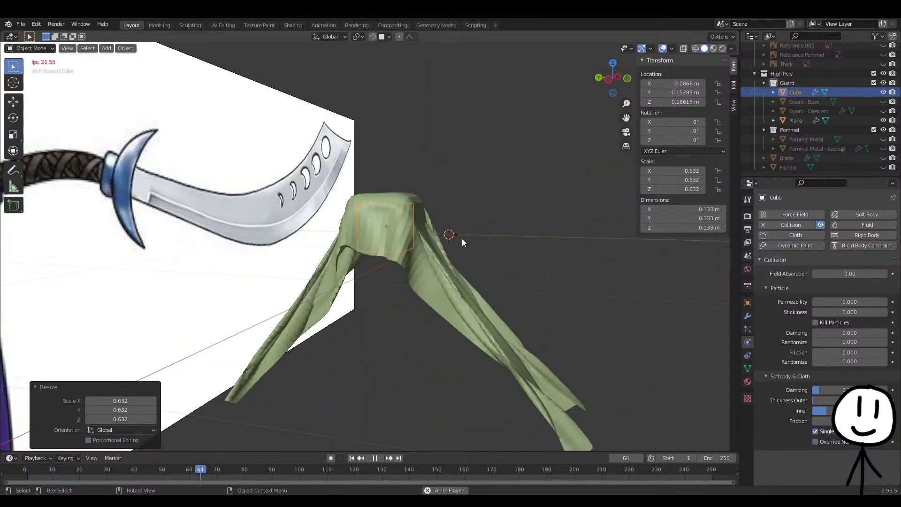
mouse_move(486, 254)
middle_down()
mouse_move(527, 217)
mouse_move(522, 188)
mouse_move(482, 268)
middle_up()
key(space)
key(ctrl+z)
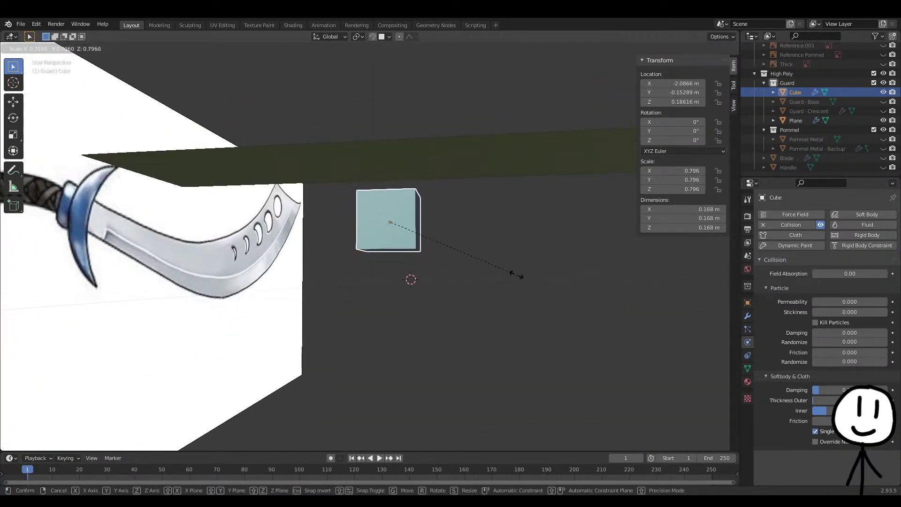
Scale the cube down to about 0.161 m per side, apply the scale and test the cloth simulation over it
click(511, 273)
key(ctrl+a)
click(512, 272)
key(space)
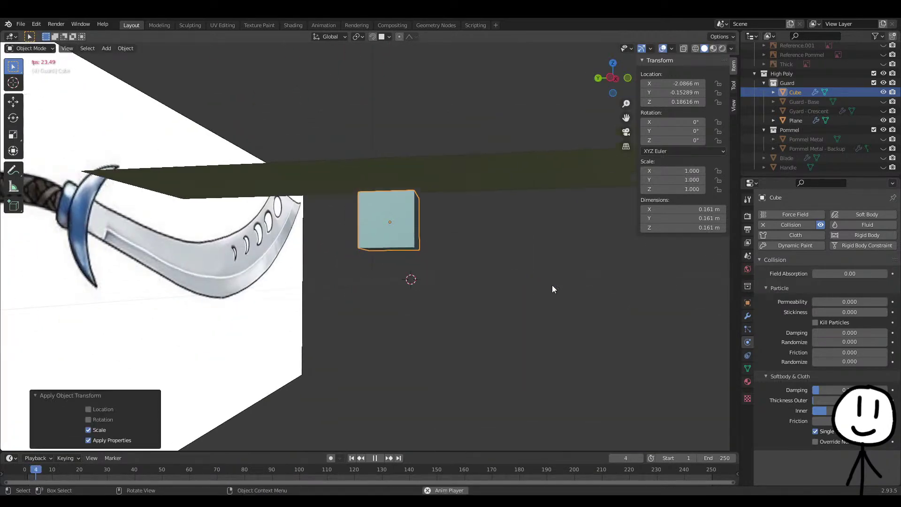
middle_drag(491, 259, 436, 219)
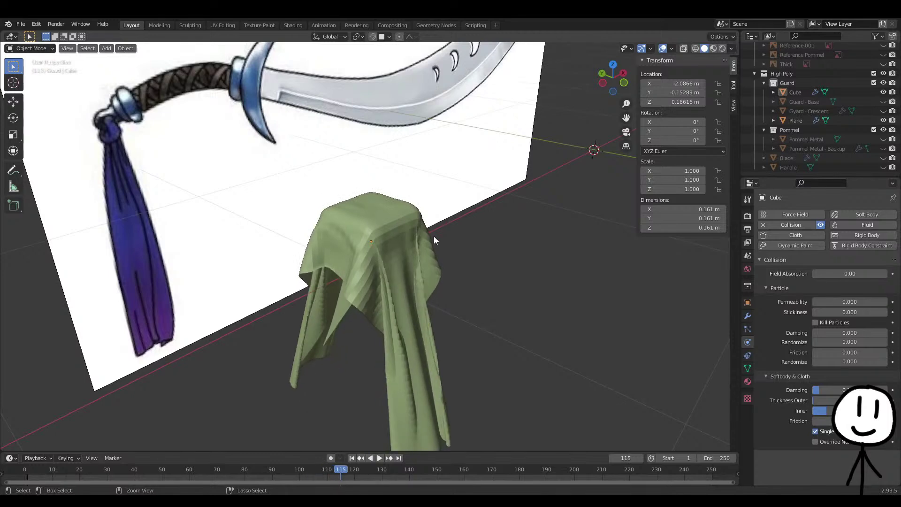
key(Escape)
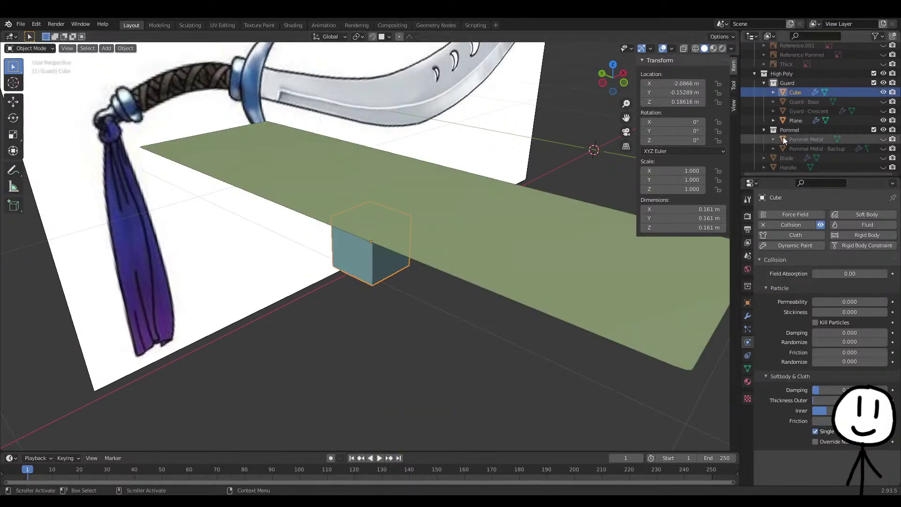
Try the cloth simulation on the plane with Self Collisions enabled, then return to the first frame
click(796, 120)
scroll(795, 350, down, 5)
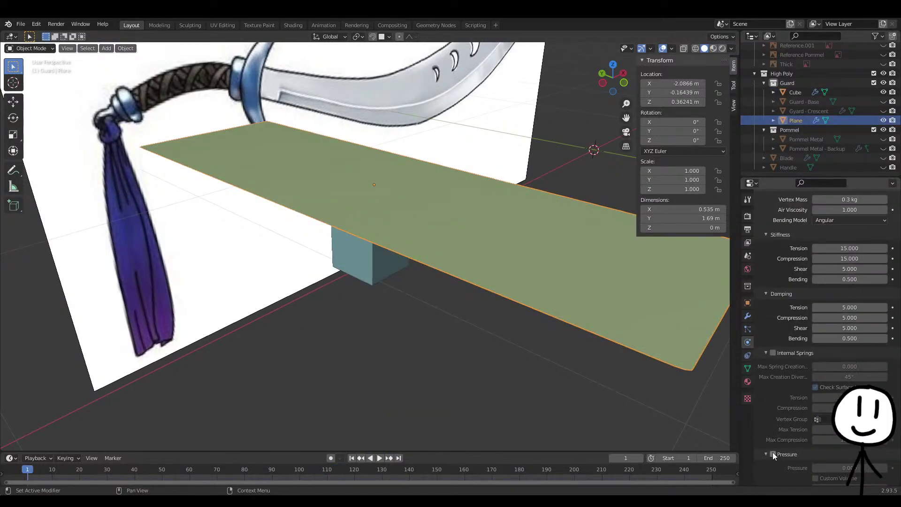
scroll(788, 432, down, 10)
middle_drag(496, 398, 500, 342)
key(space)
middle_drag(500, 381, 485, 410)
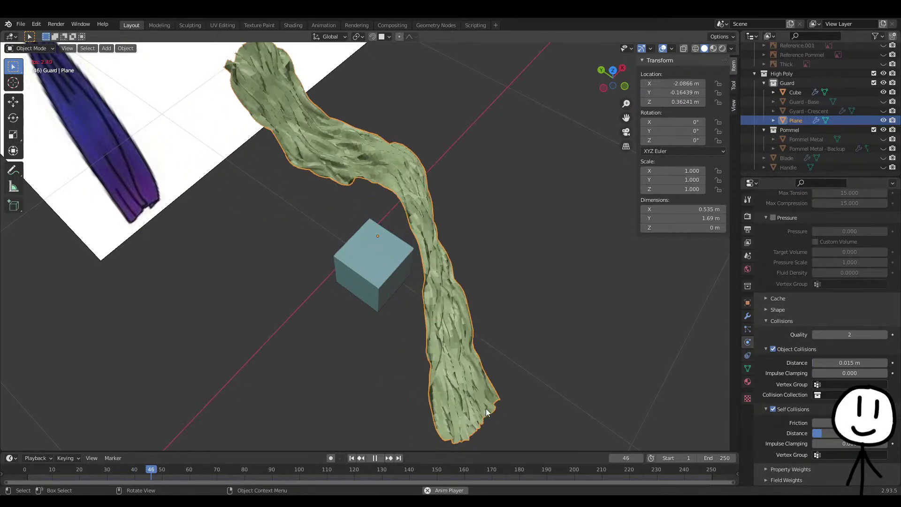
key(space)
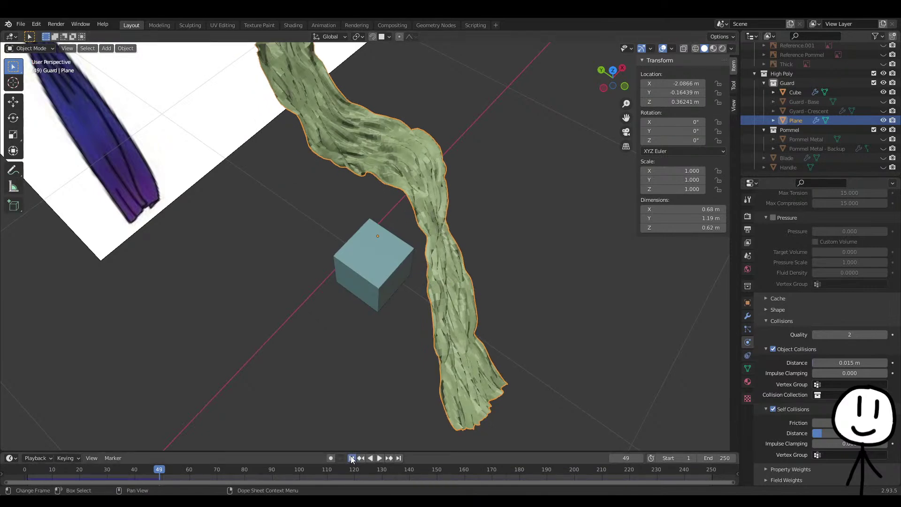
click(352, 458)
Turn off Self Collisions for the plane and replay the cloth drape over the cube to frame 200
click(777, 406)
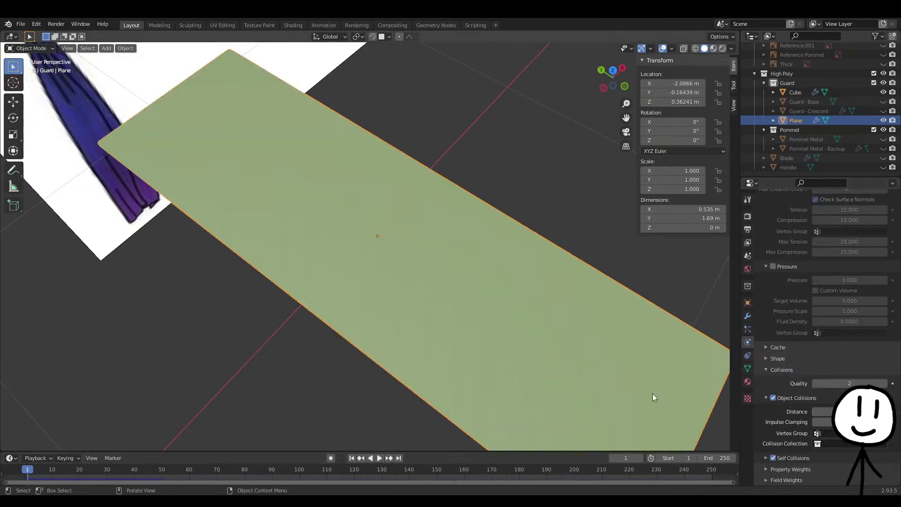
click(770, 458)
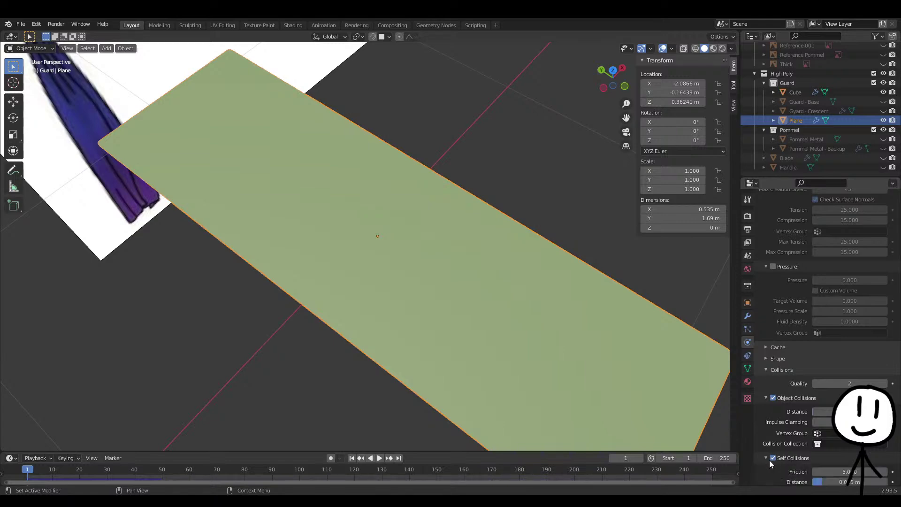
key(space)
middle_drag(454, 367, 432, 291)
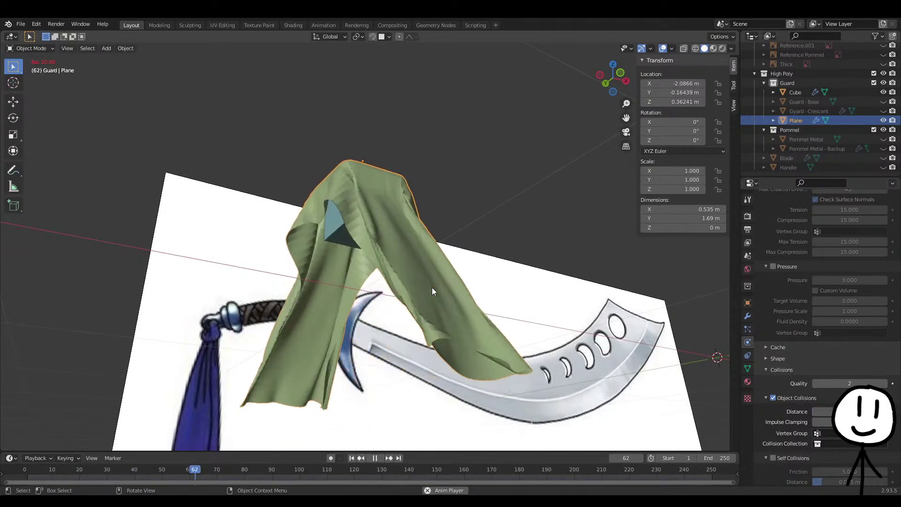
middle_drag(432, 292, 326, 277)
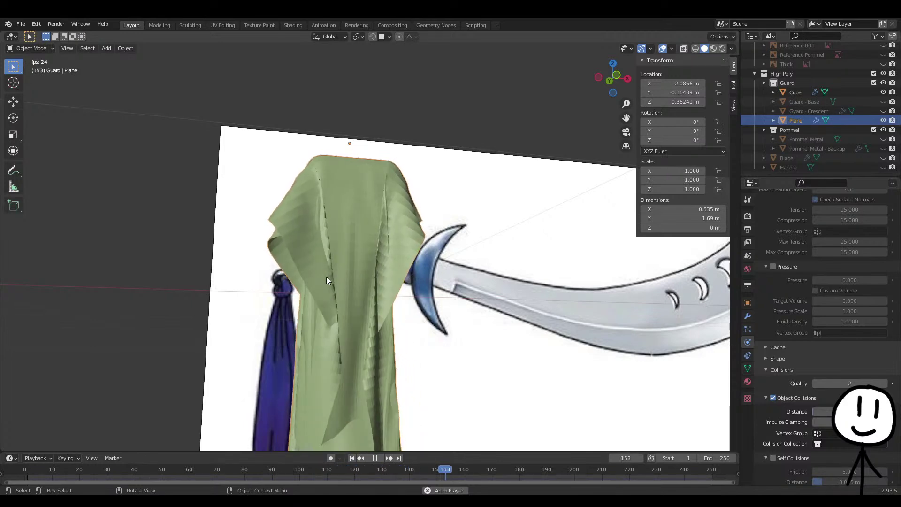
key(space)
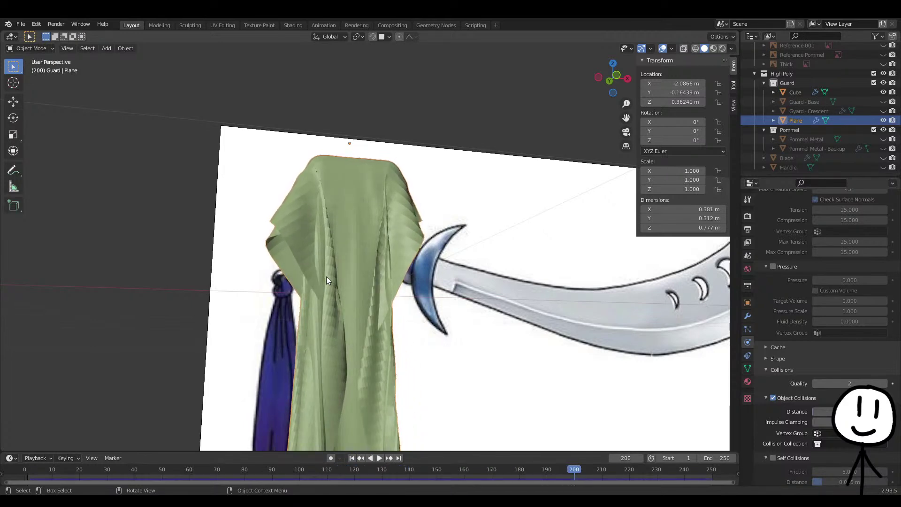
Save the file with the cloth draped over the cube
middle_drag(361, 296, 426, 343)
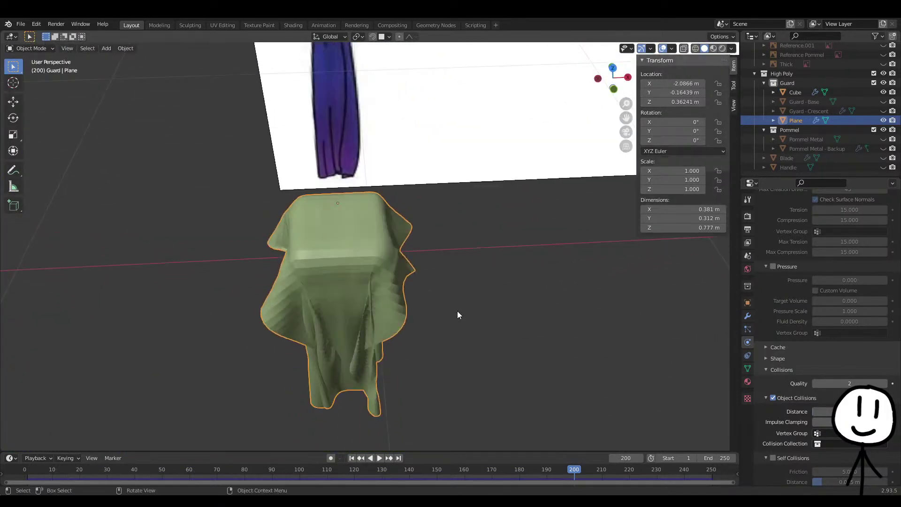
scroll(844, 329, up, 15)
key(ctrl+s)
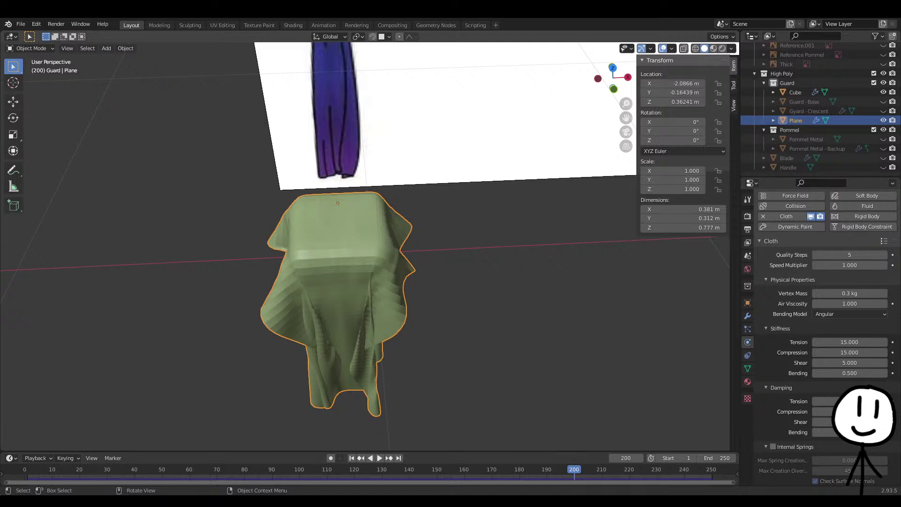
Return to the first frame and open the cloth plane's mesh for face editing
key(shift+Left)
middle_drag(403, 256, 457, 233)
scroll(444, 220, down, 3)
key(Tab)
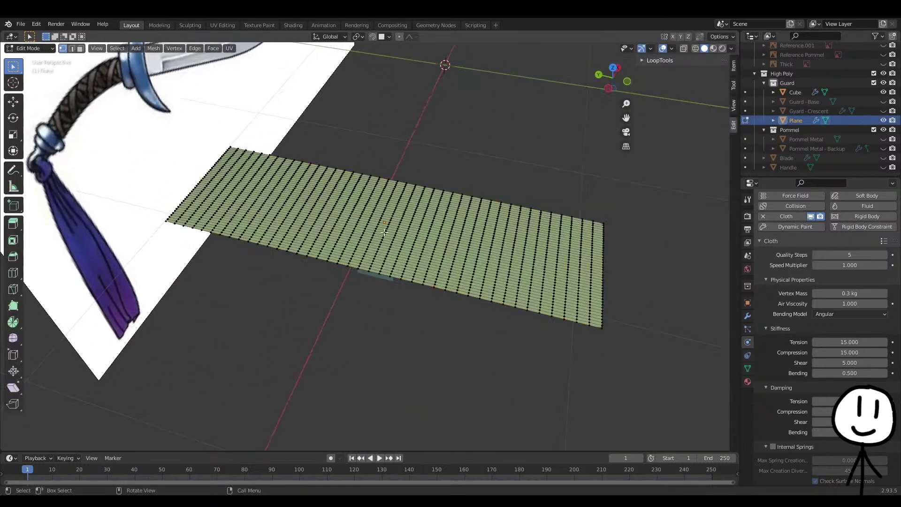
scroll(387, 234, up, 5)
middle_drag(390, 215, 422, 232)
scroll(389, 240, down, 4)
scroll(390, 243, up, 3)
scroll(389, 243, down, 2)
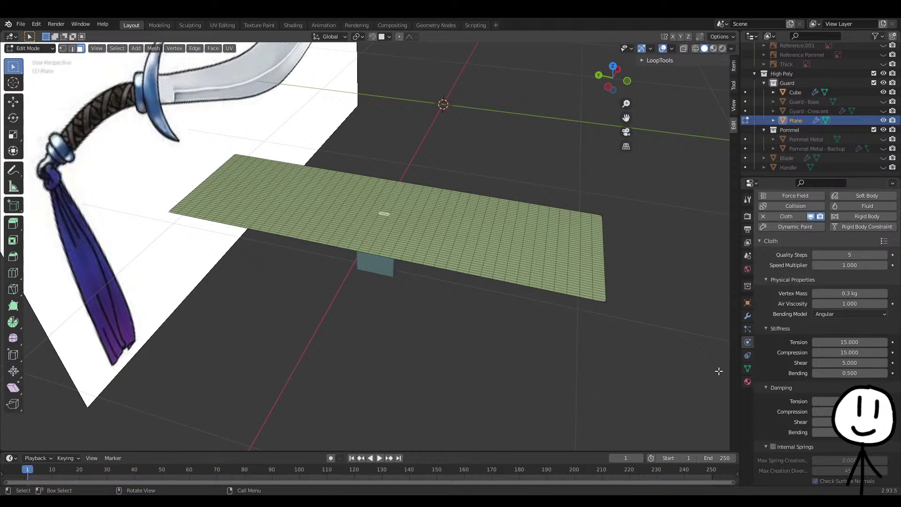
Add a vertex group named Pin to the plane and assign one face near its middle to it
click(748, 369)
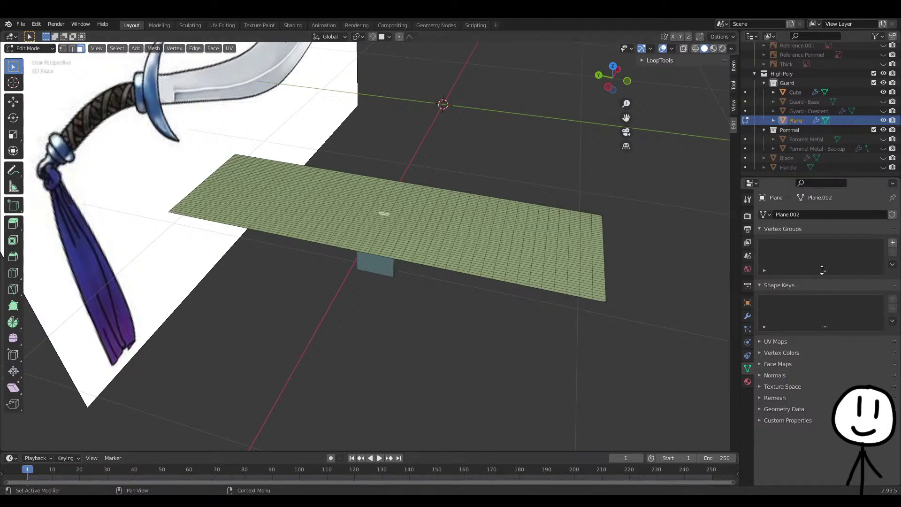
click(892, 242)
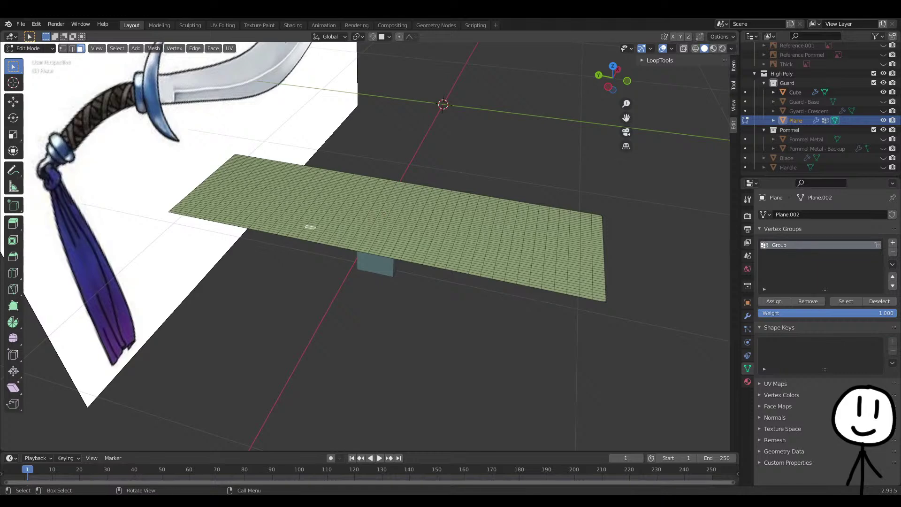
scroll(325, 249, up, 4)
click(413, 149)
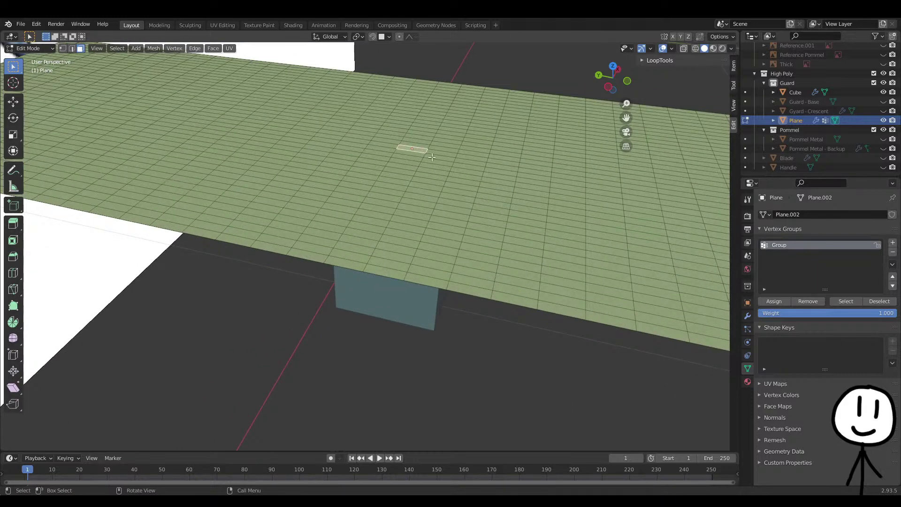
text(Pin)
click(780, 302)
Check the Pin group's assignment by deselecting and reselecting its vertices
click(879, 301)
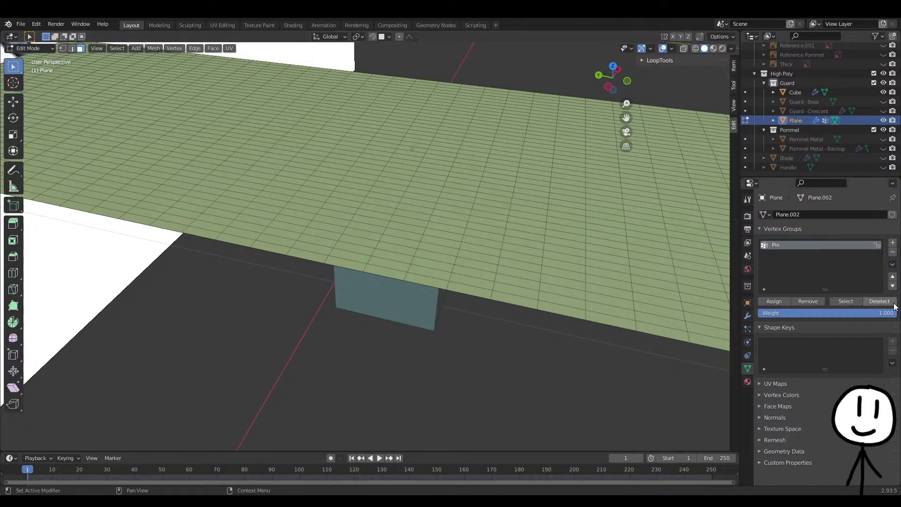
click(851, 303)
click(874, 302)
click(846, 303)
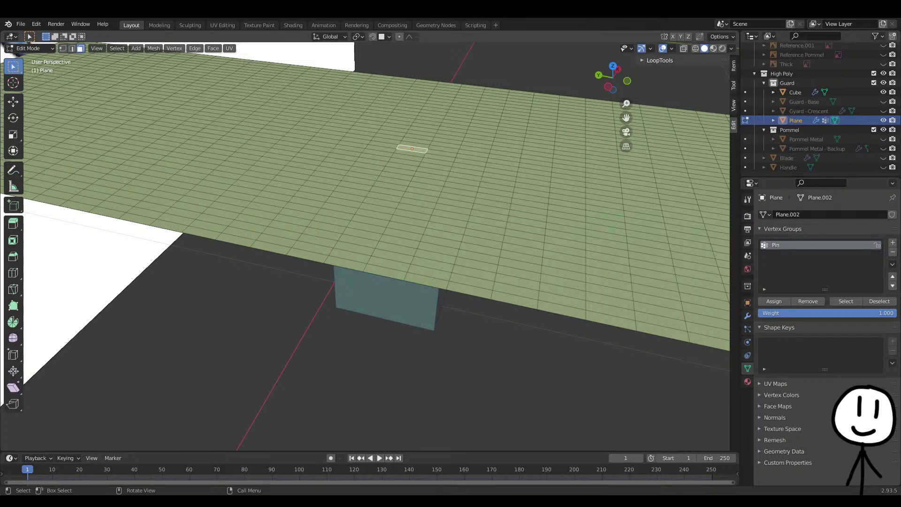
Remove the Subdivision modifier from the cloth plane
click(748, 342)
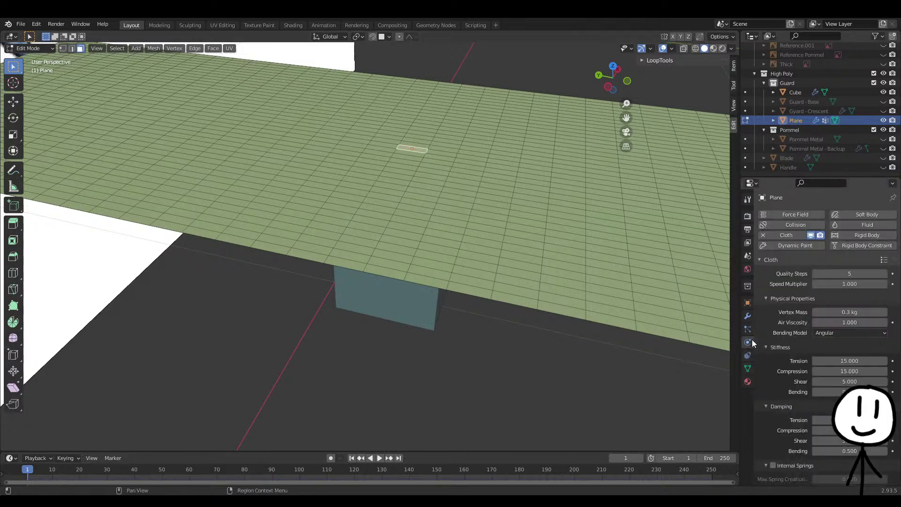
click(747, 315)
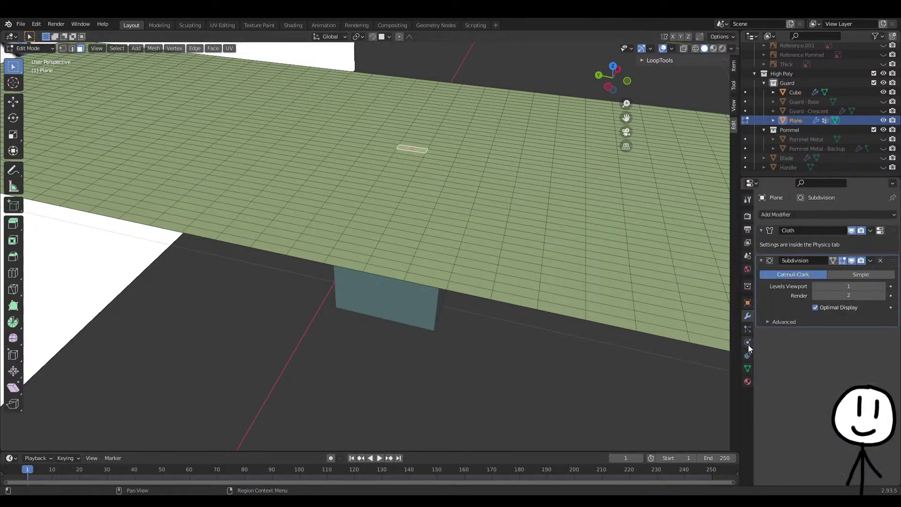
click(881, 260)
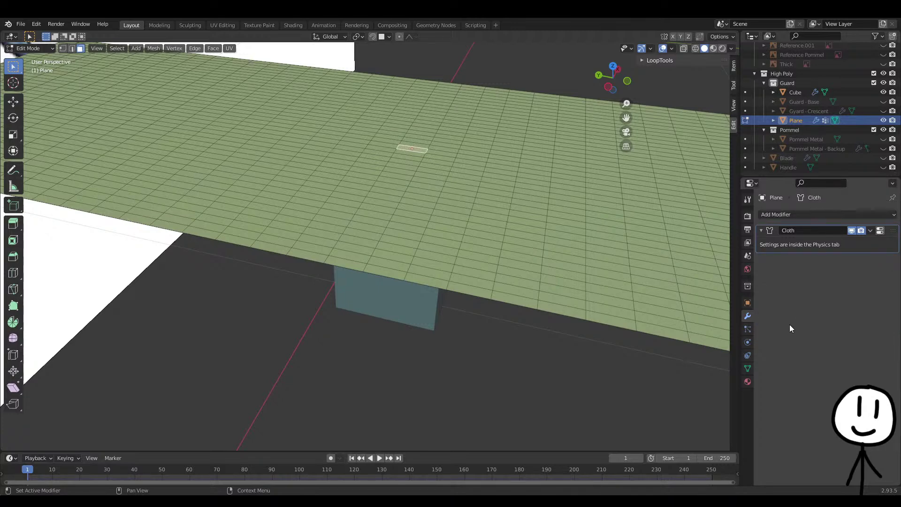
Set Pin as the Pin Group in the plane's cloth Shape settings
click(749, 344)
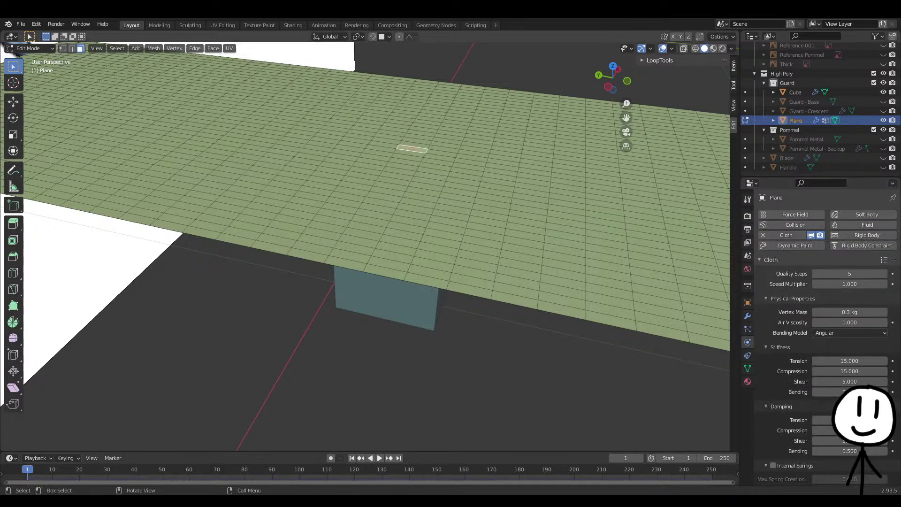
scroll(826, 328, down, 6)
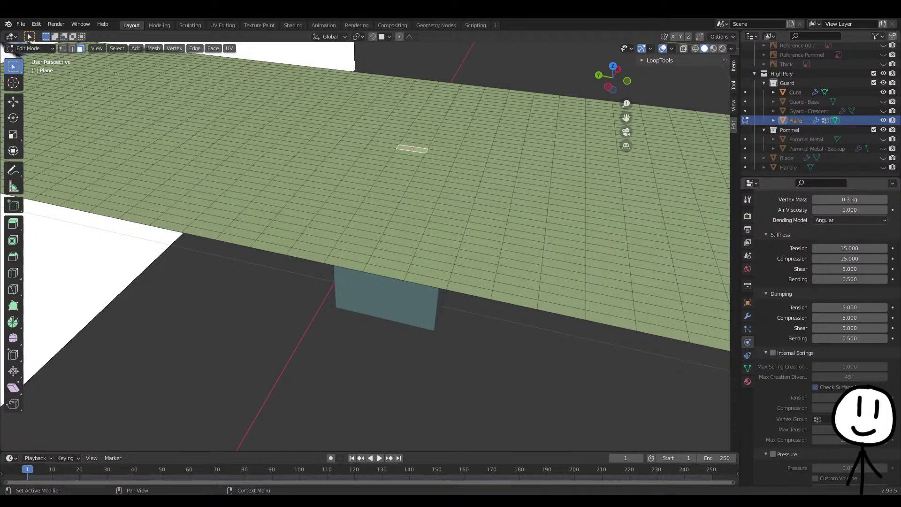
scroll(821, 328, down, 5)
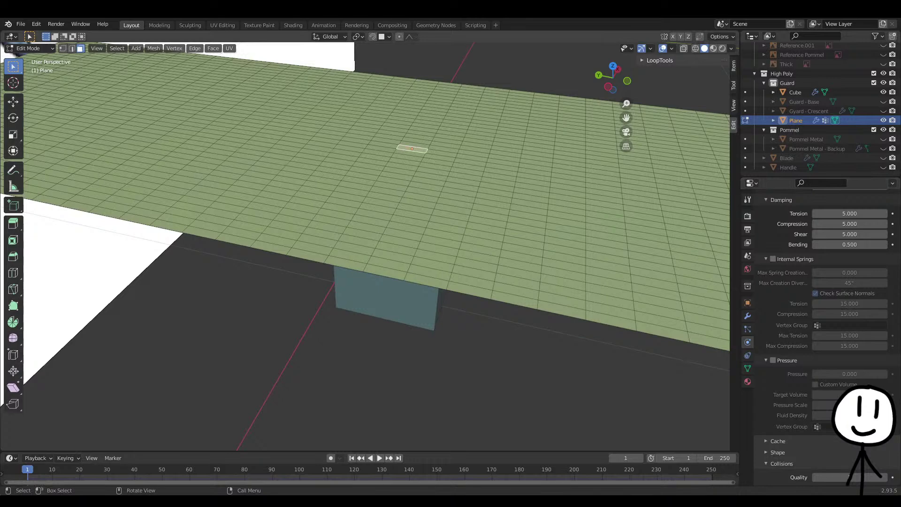
scroll(821, 328, down, 7)
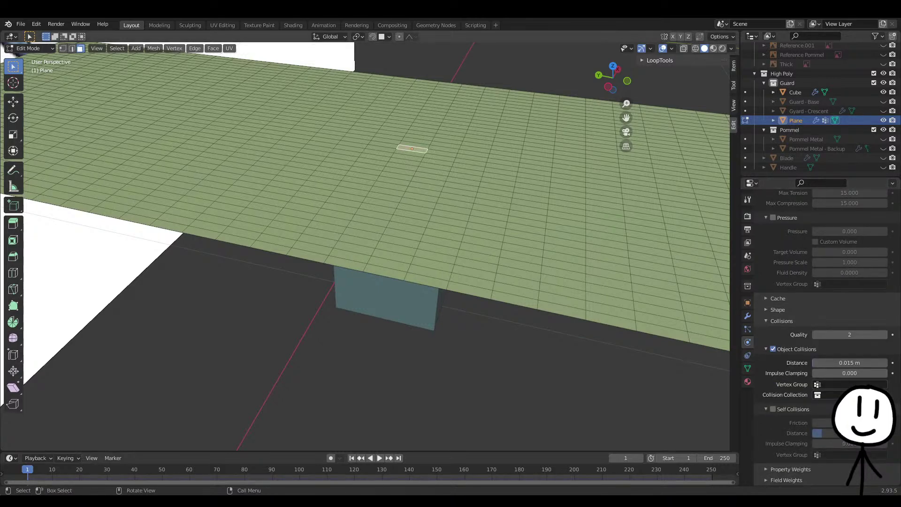
click(778, 310)
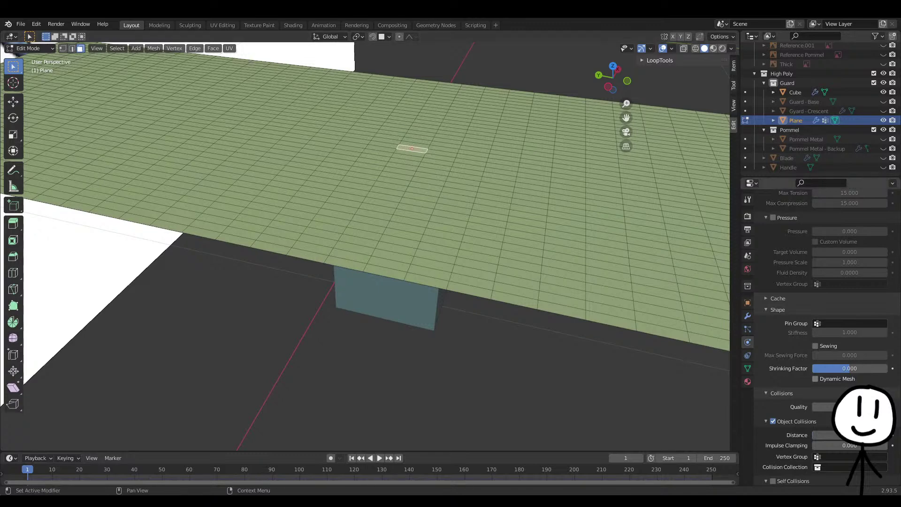
click(849, 323)
click(840, 338)
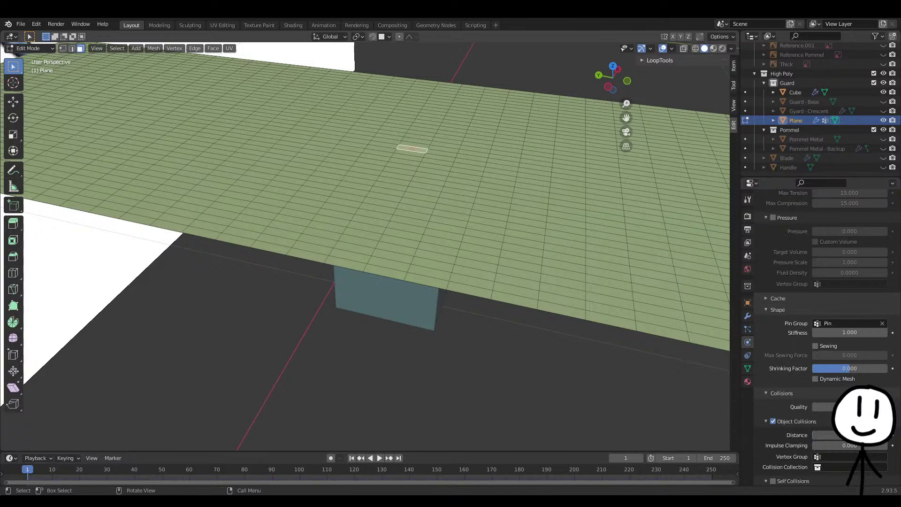
Leave mesh editing and play the pinned cloth simulation over the cube
scroll(419, 378, down, 5)
key(space)
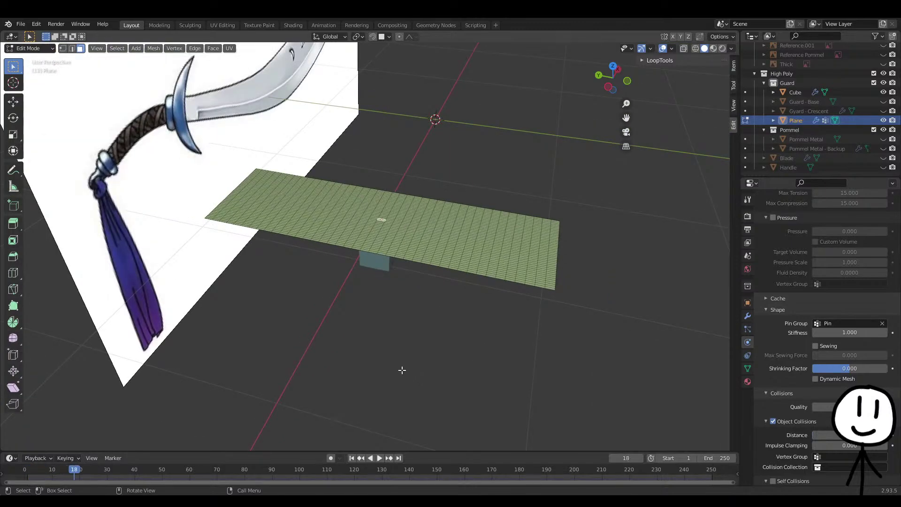
scroll(407, 370, up, 5)
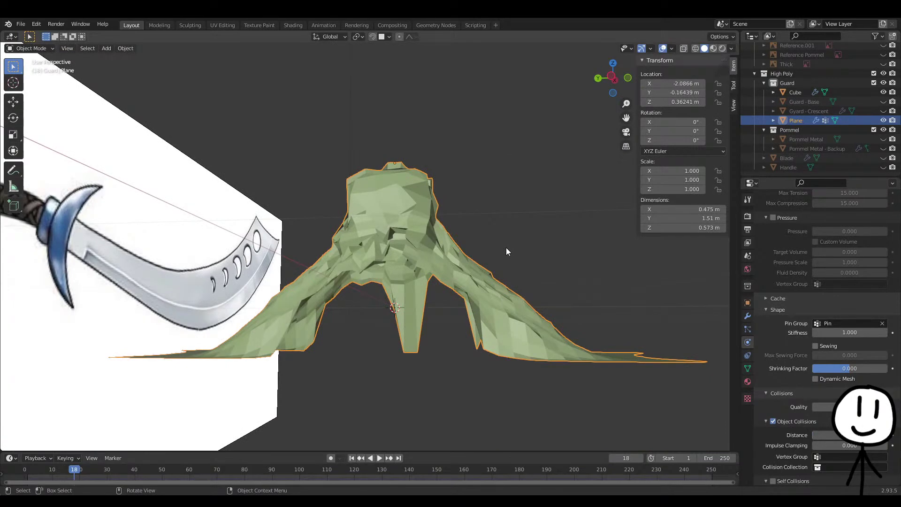
key(space)
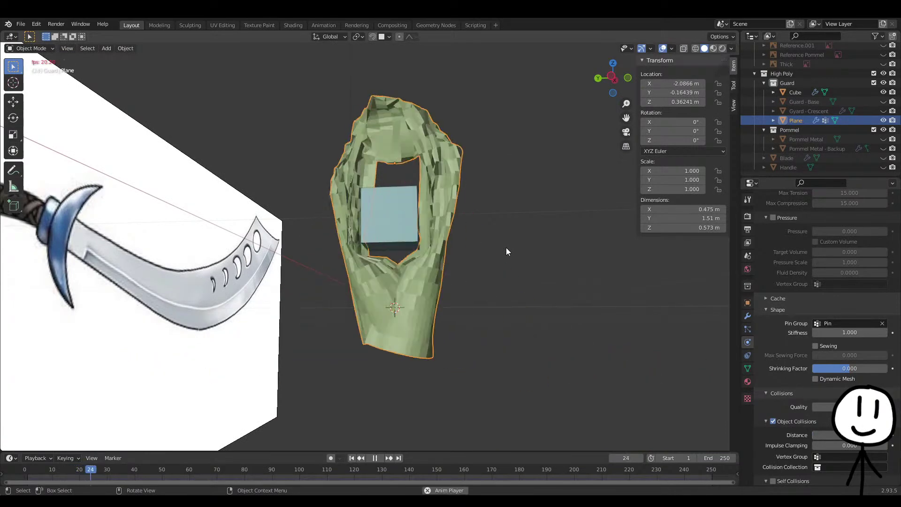
key(space)
Delete the collision cube under the cloth
click(407, 232)
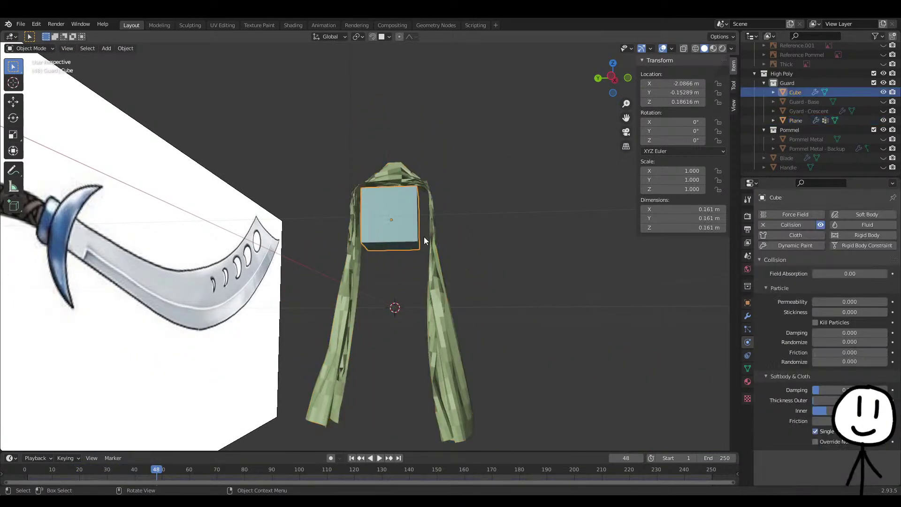
key(x)
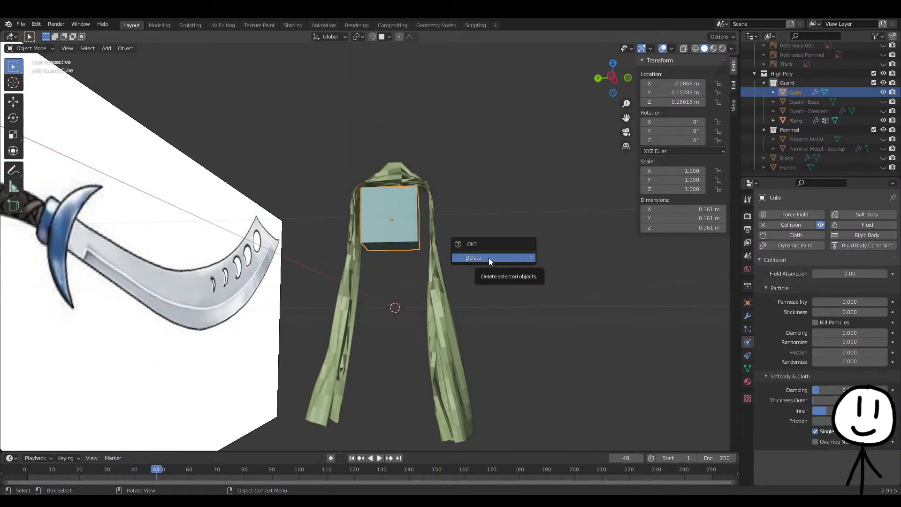
click(488, 258)
Restart the simulation from the first frame and examine how the pinned plane hangs without the cube
click(394, 173)
key(space)
key(space)
click(353, 459)
middle_drag(366, 399, 366, 321)
key(space)
middle_drag(401, 351, 466, 287)
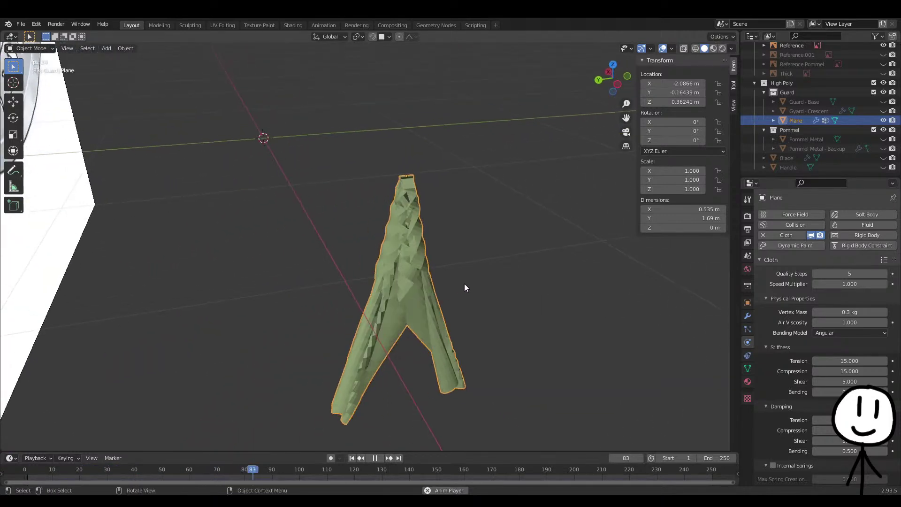
Pause the cloth simulation and add a Subdivision modifier with viewport level 2 to the hanging plane
scroll(477, 286, down, 1)
key(space)
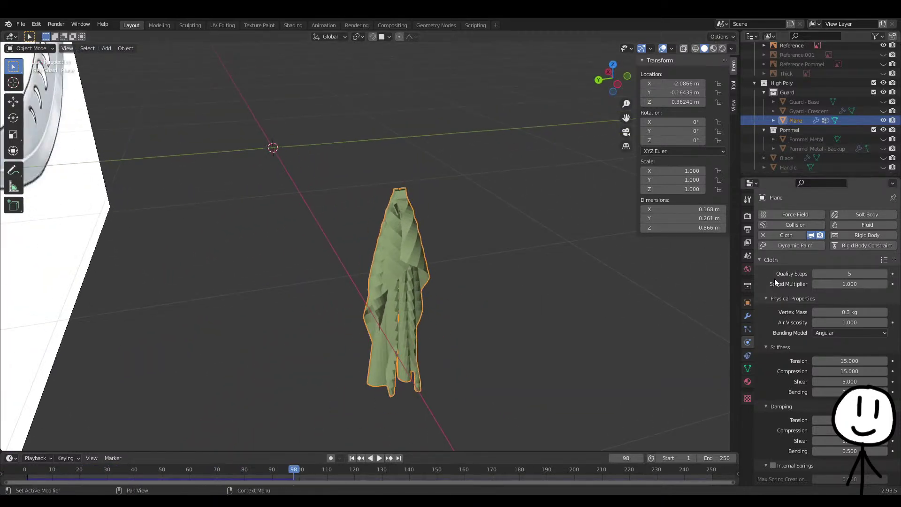
click(748, 316)
click(816, 214)
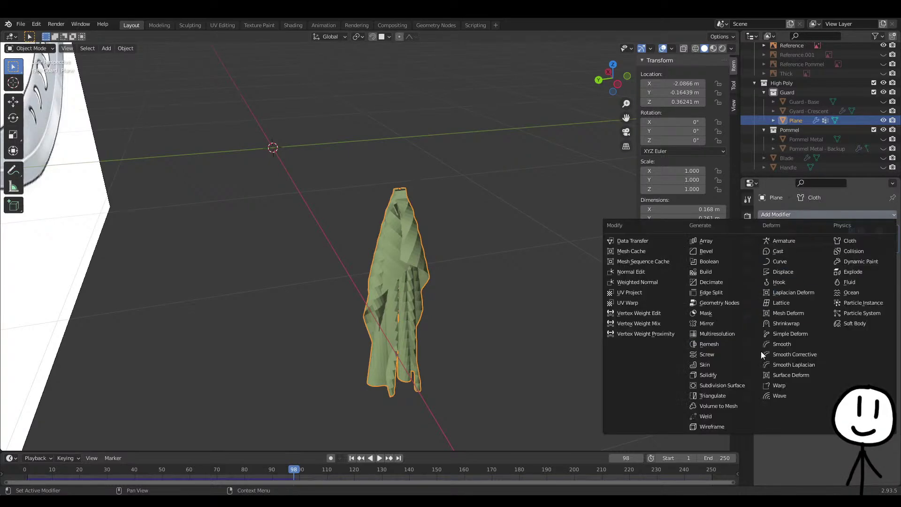
click(789, 323)
click(880, 260)
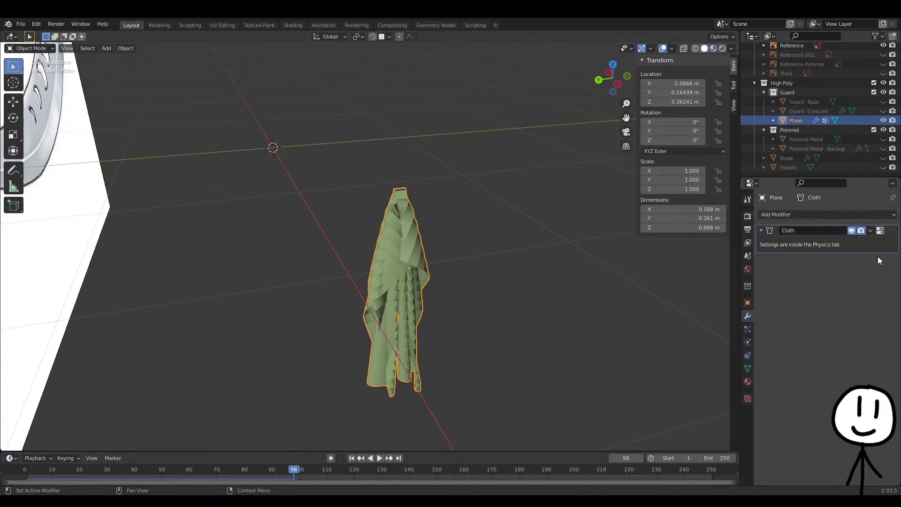
click(840, 215)
click(722, 385)
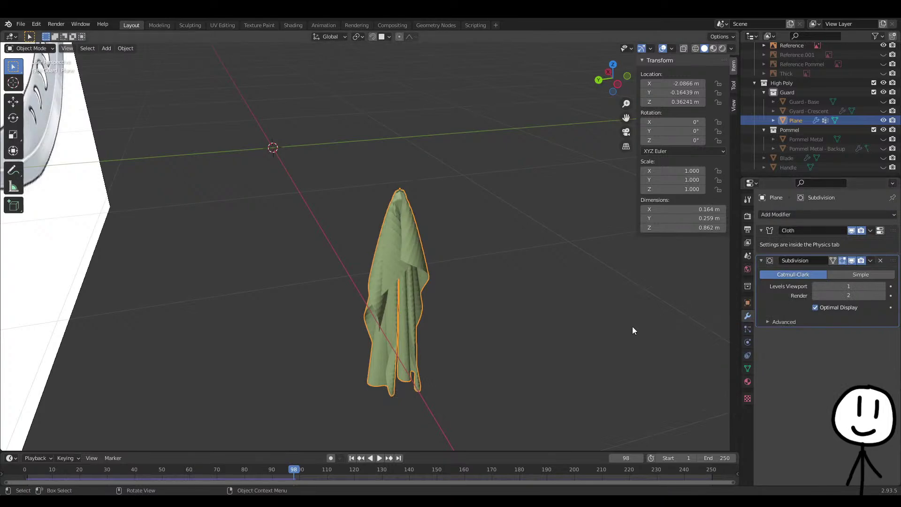
click(882, 286)
middle_drag(722, 333, 516, 286)
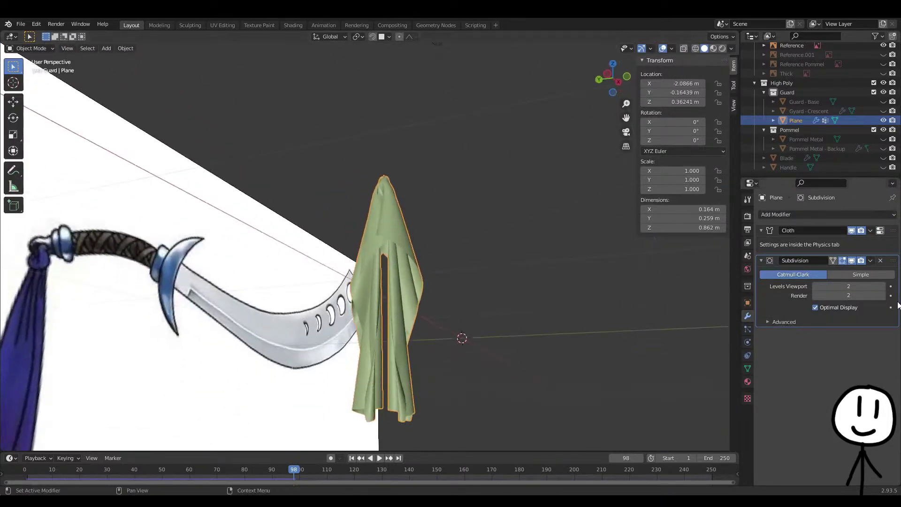
Return the simulation to the first frame and remove the Subdivision modifier from the plane
click(881, 260)
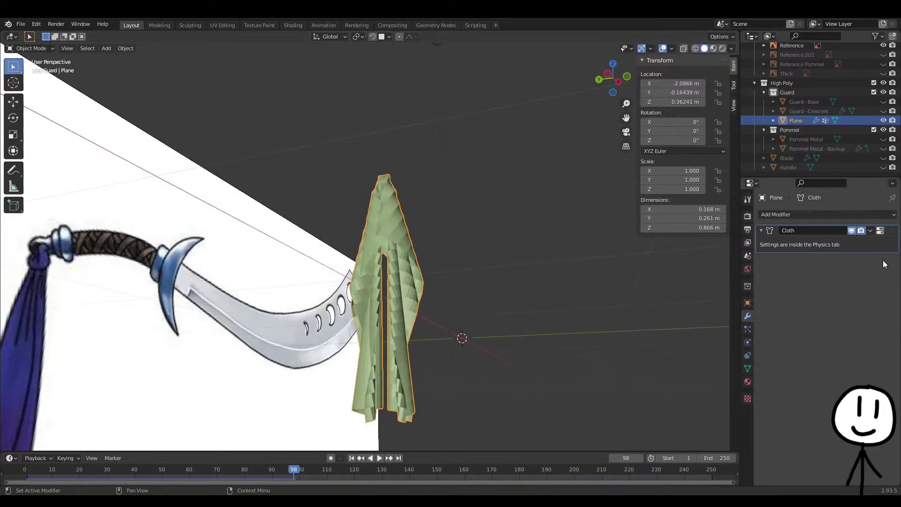
click(747, 342)
key(ctrl+z)
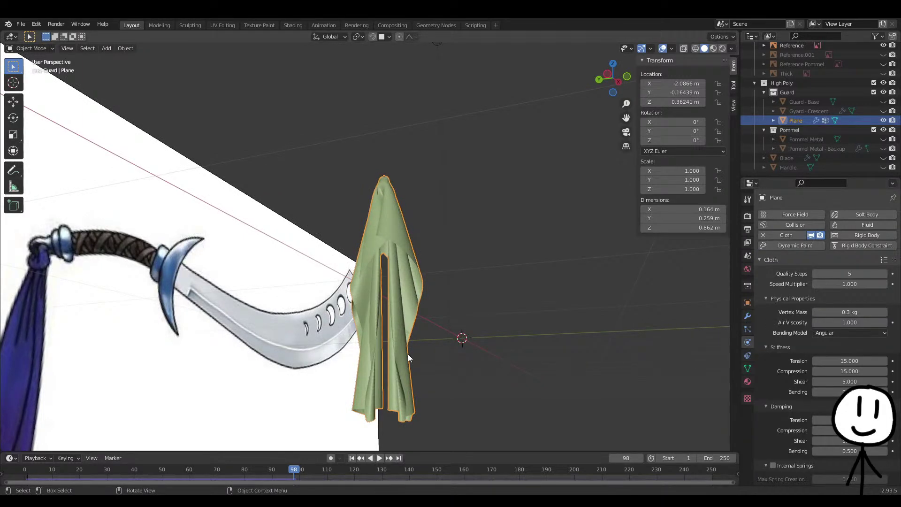
click(351, 458)
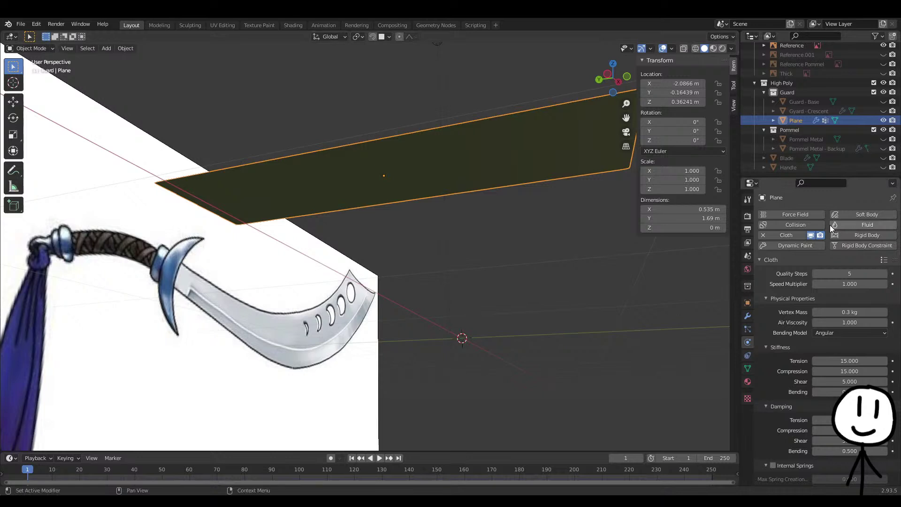
click(748, 316)
click(880, 262)
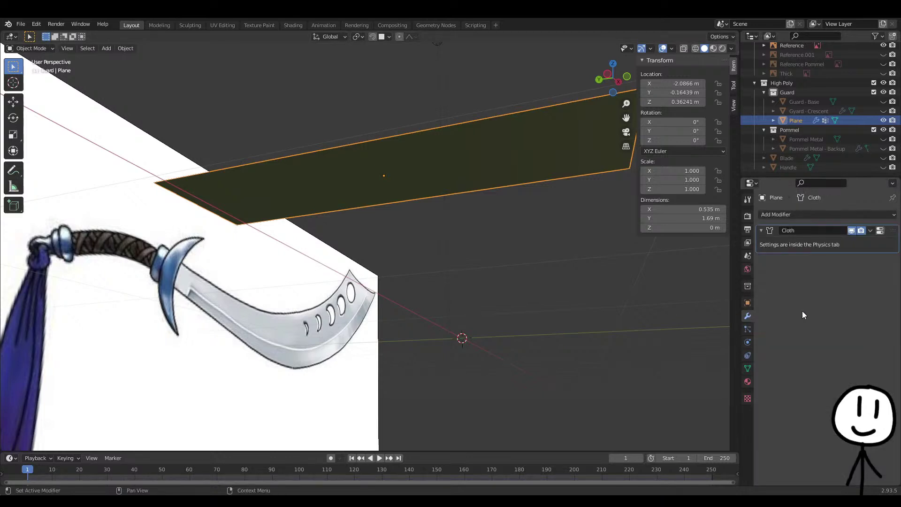
Enable Self Collisions in the plane's cloth physics settings
click(747, 355)
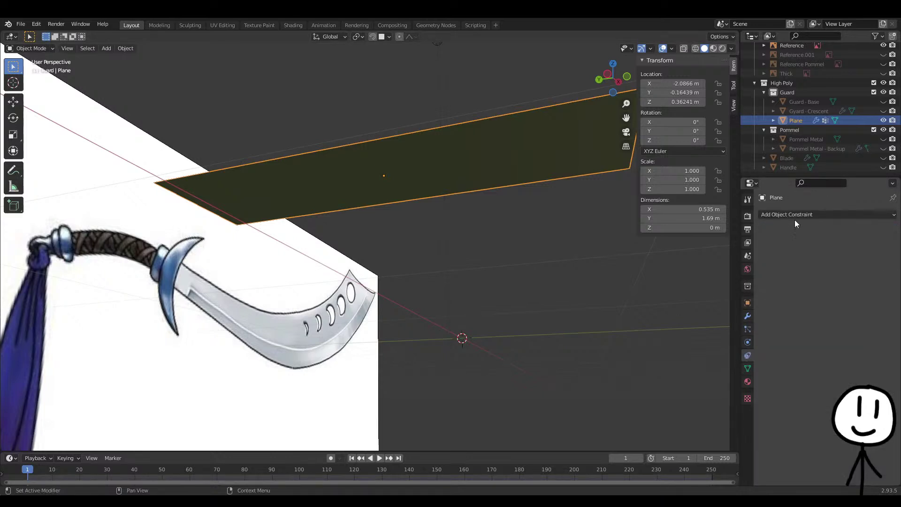
click(747, 342)
scroll(827, 339, down, 10)
scroll(824, 374, down, 8)
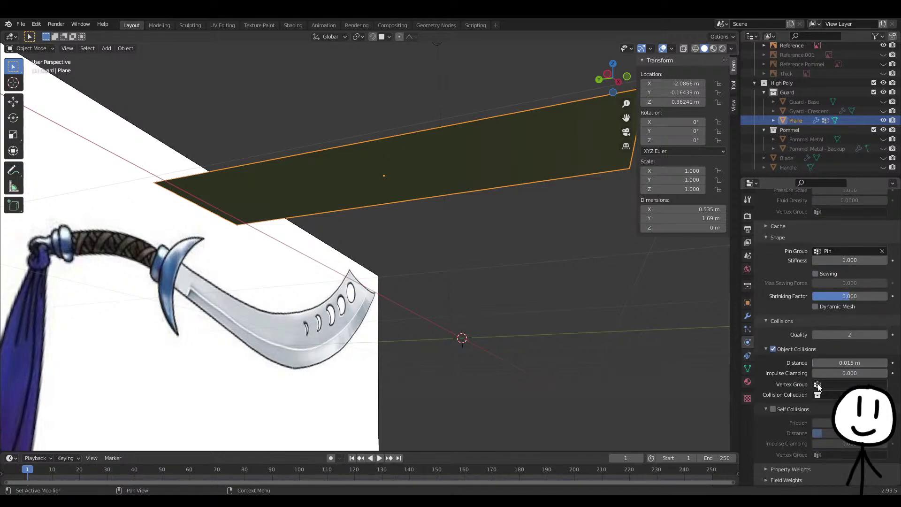
click(773, 409)
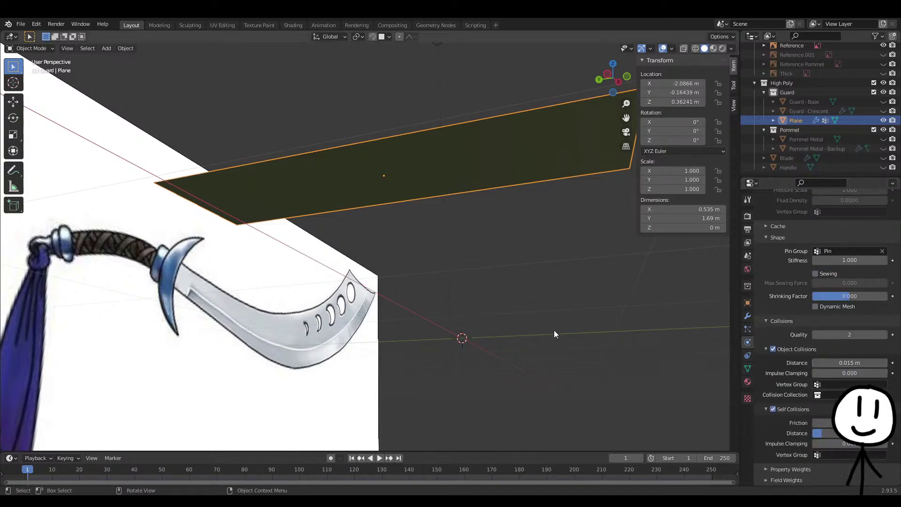
Play the cloth simulation with Self Collisions on and examine from several angles how the plane folds
middle_drag(555, 328, 551, 393)
key(space)
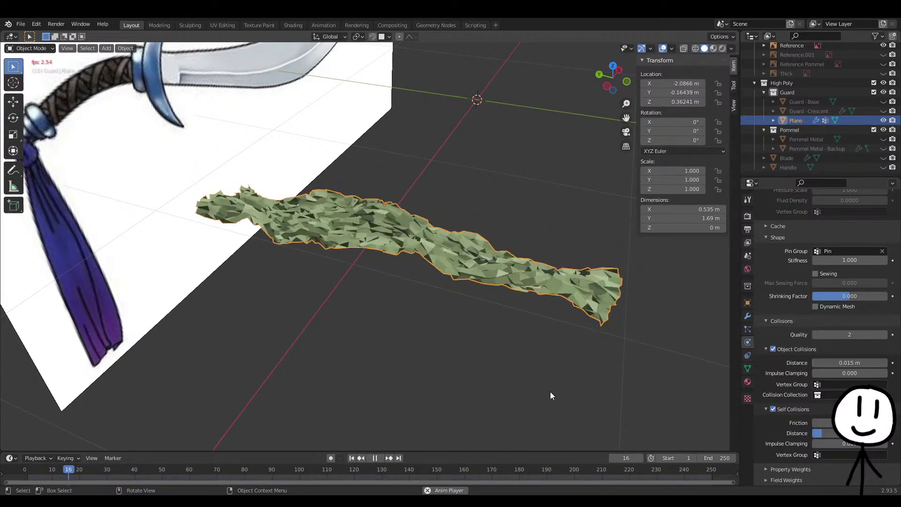
middle_drag(535, 299, 479, 334)
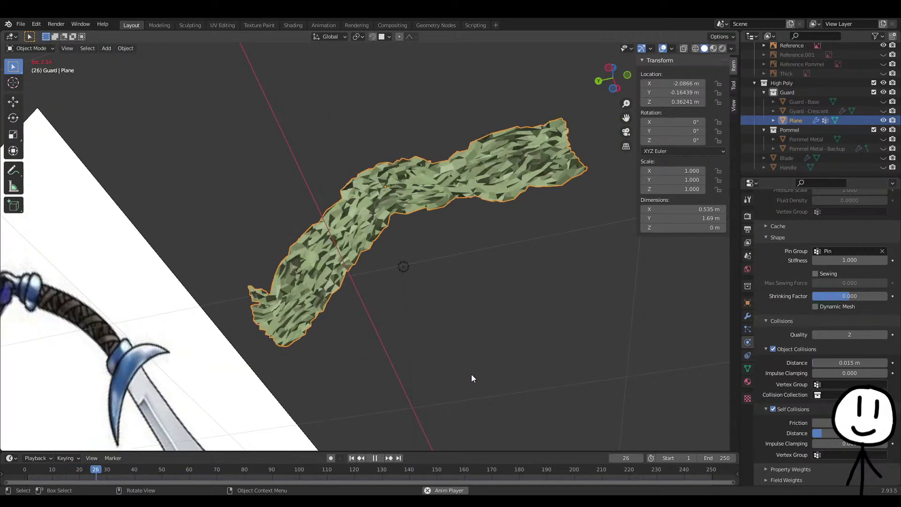
middle_drag(468, 410, 468, 408)
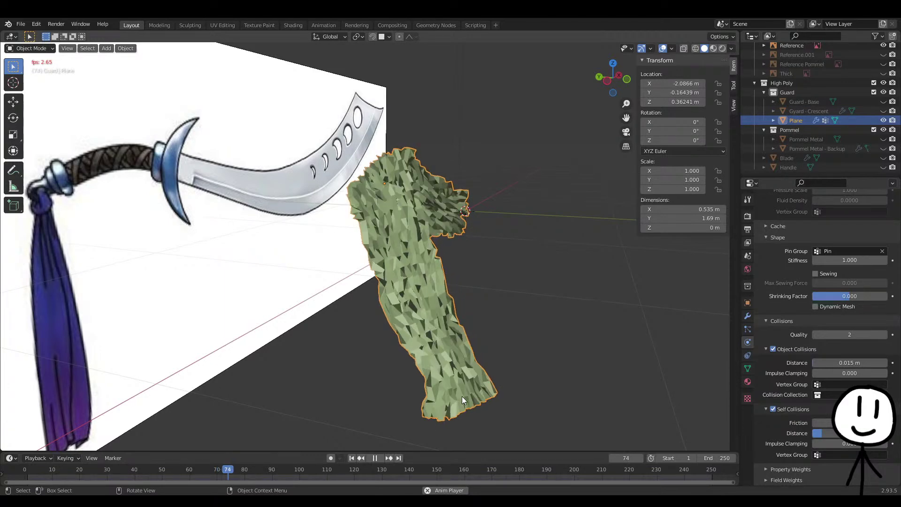
key(space)
Reduce the Self Collisions distance and replay the cloth simulation from the first frame, examining the drape from all around
click(351, 458)
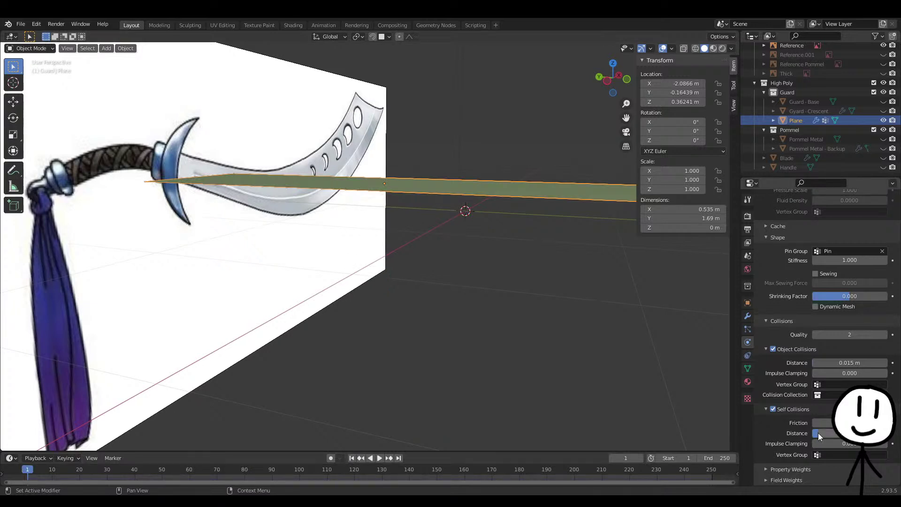
key(space)
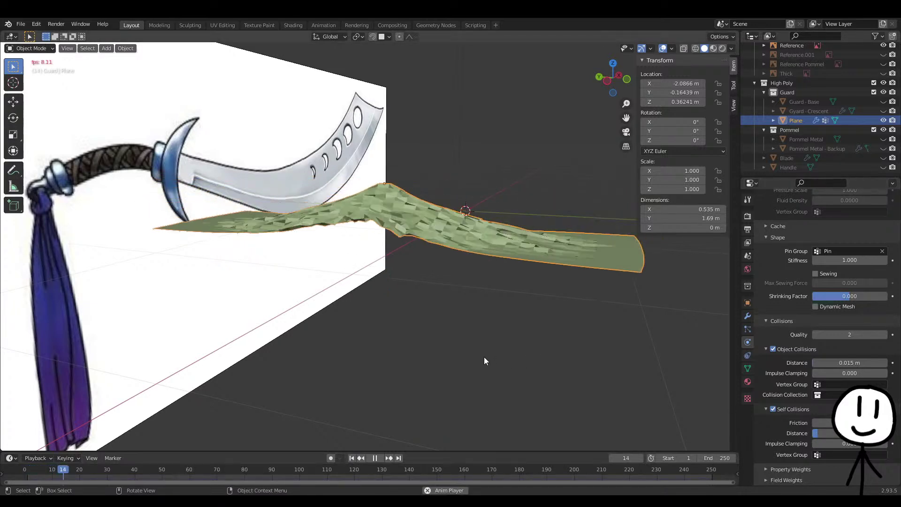
middle_drag(458, 379, 433, 395)
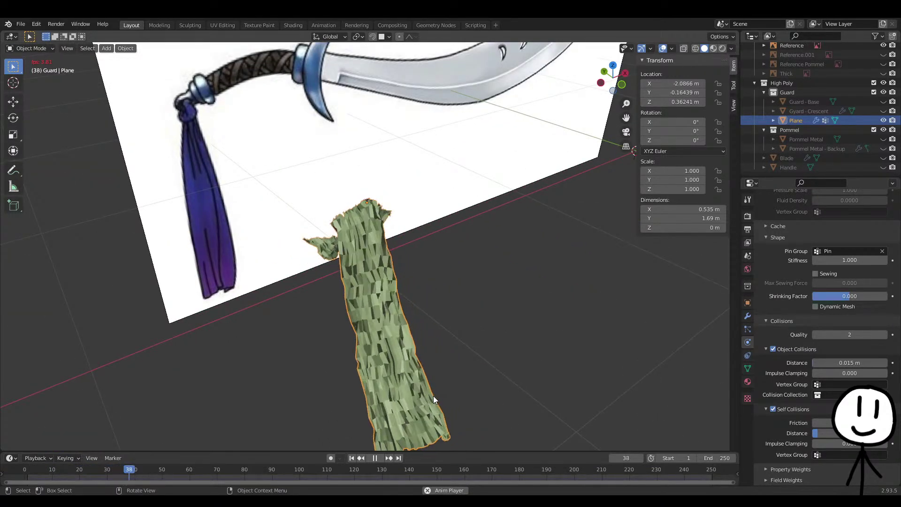
middle_drag(409, 404, 337, 383)
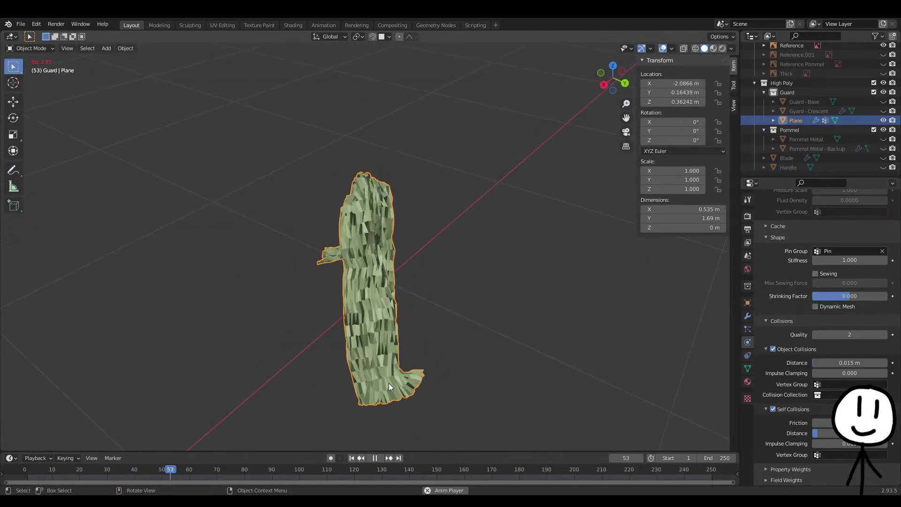
middle_drag(309, 395, 534, 397)
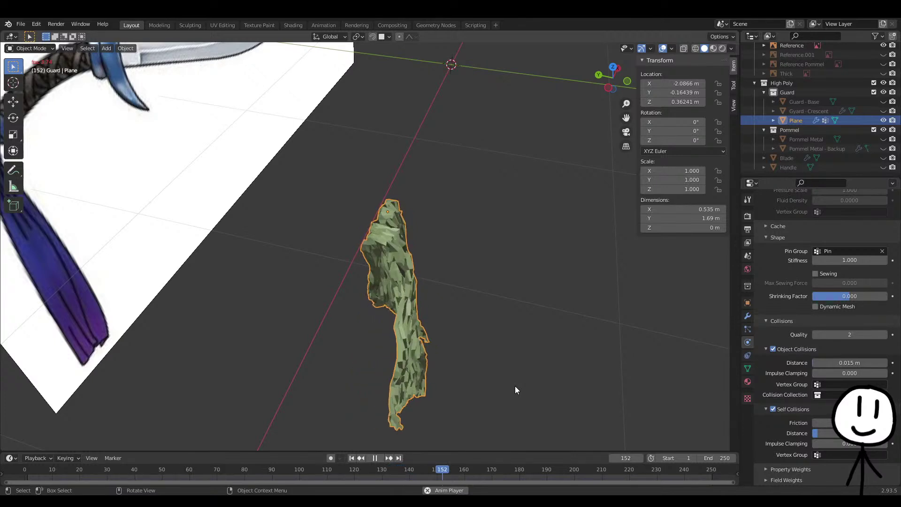
middle_drag(583, 353, 400, 362)
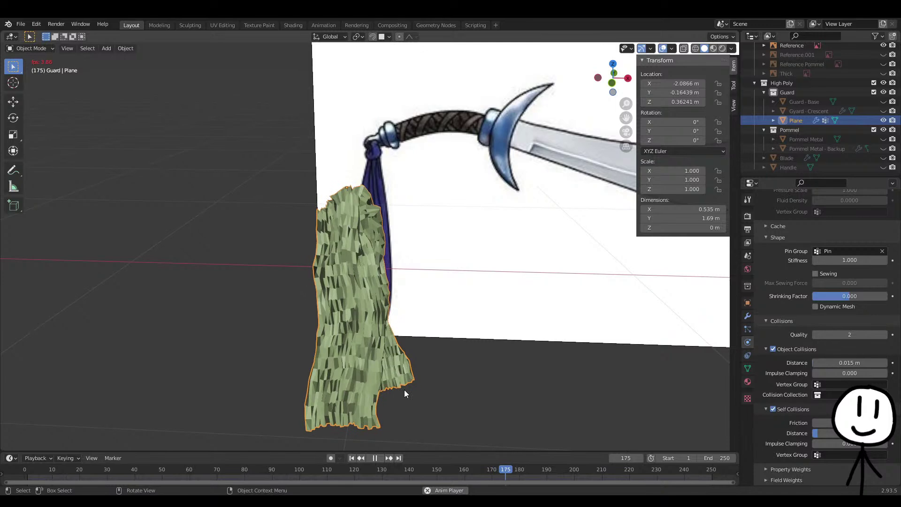
key(space)
Try smoothing the draped cloth with a Subdivision modifier at a raised viewport level, and remove the modifier
mouse_move(264, 373)
middle_down()
mouse_move(378, 367)
mouse_move(270, 364)
middle_up()
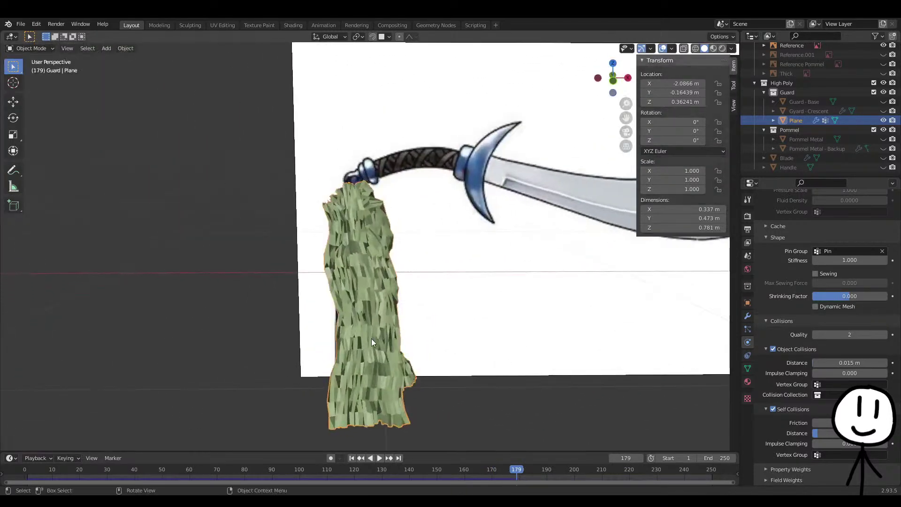
click(748, 316)
click(798, 215)
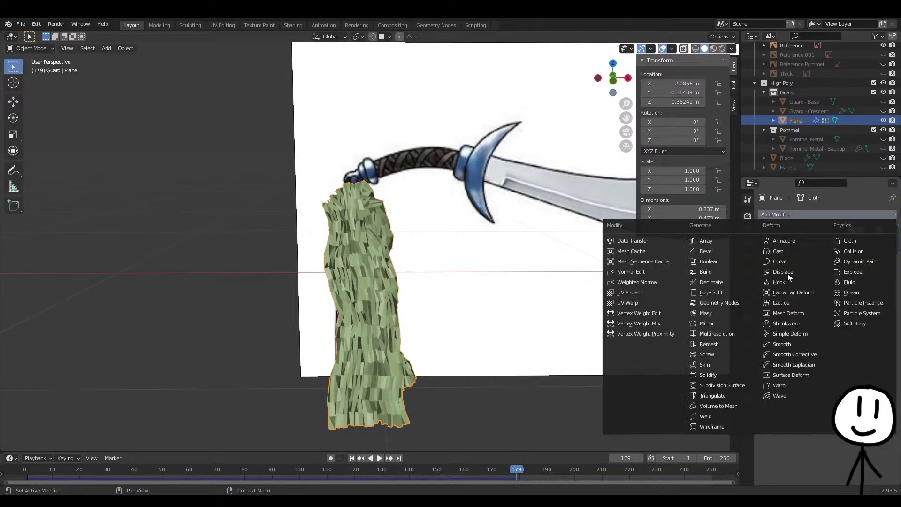
click(718, 385)
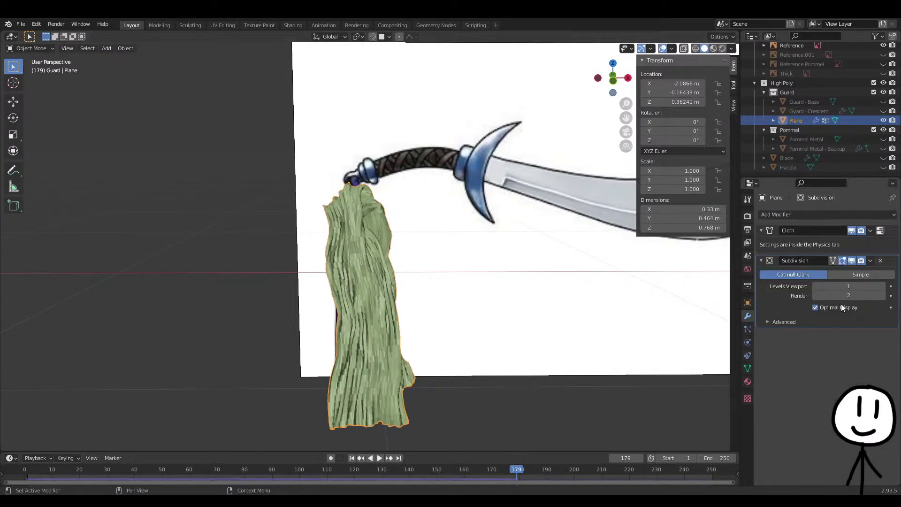
click(884, 288)
middle_drag(623, 305, 451, 245)
click(881, 261)
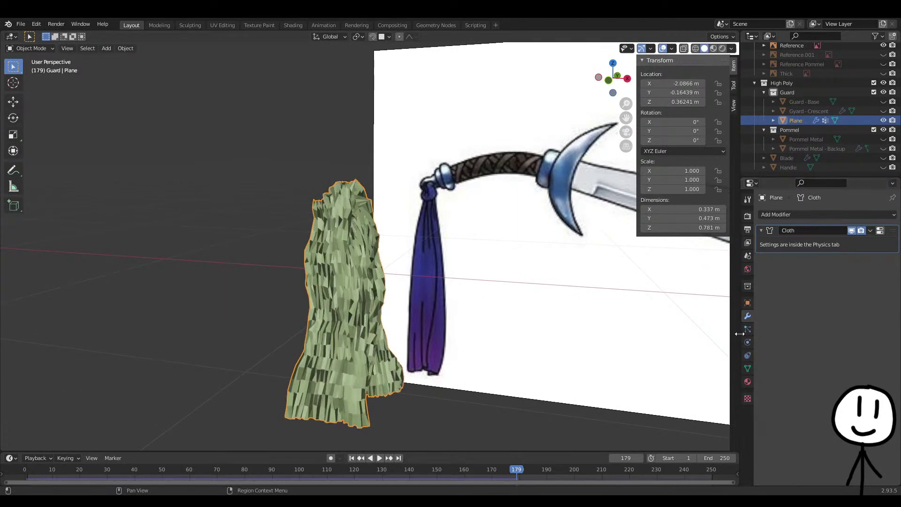
Adjust the Self Collisions distance at the first frame and replay the cloth simulation to check the drape
click(351, 457)
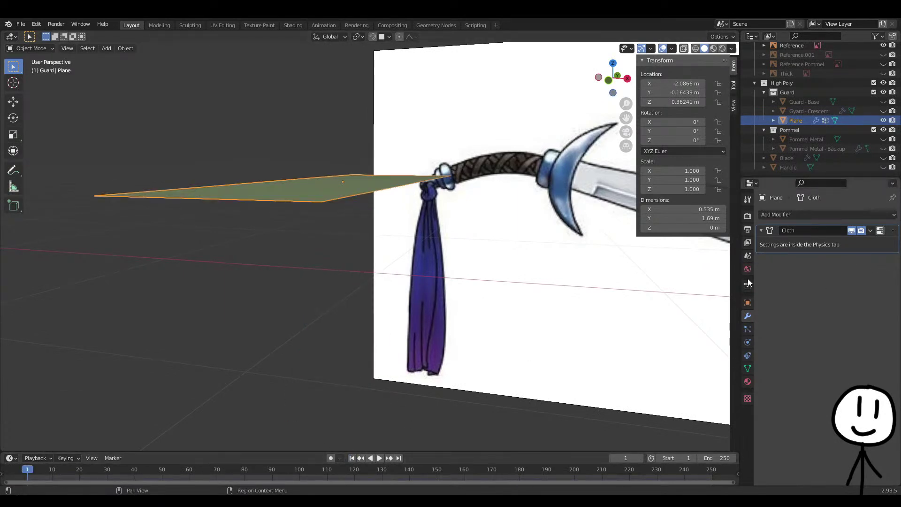
click(747, 342)
scroll(814, 409, down, 12)
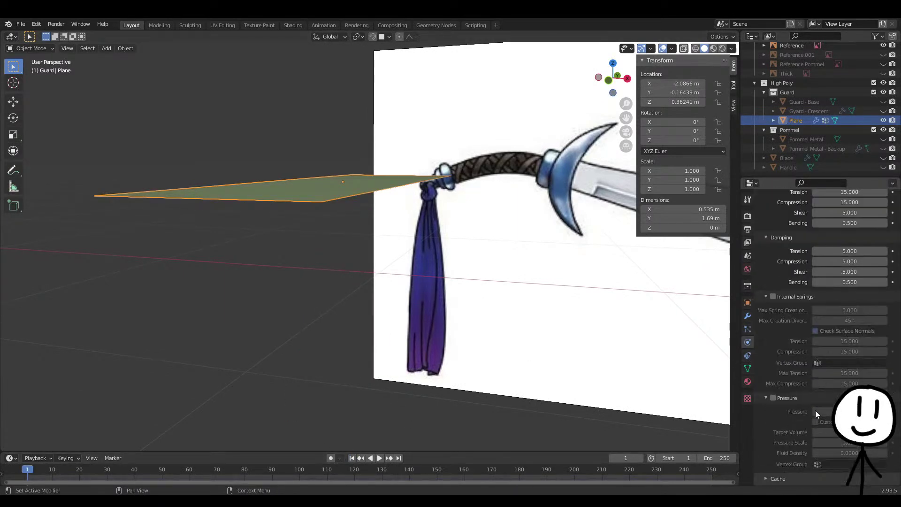
click(822, 433)
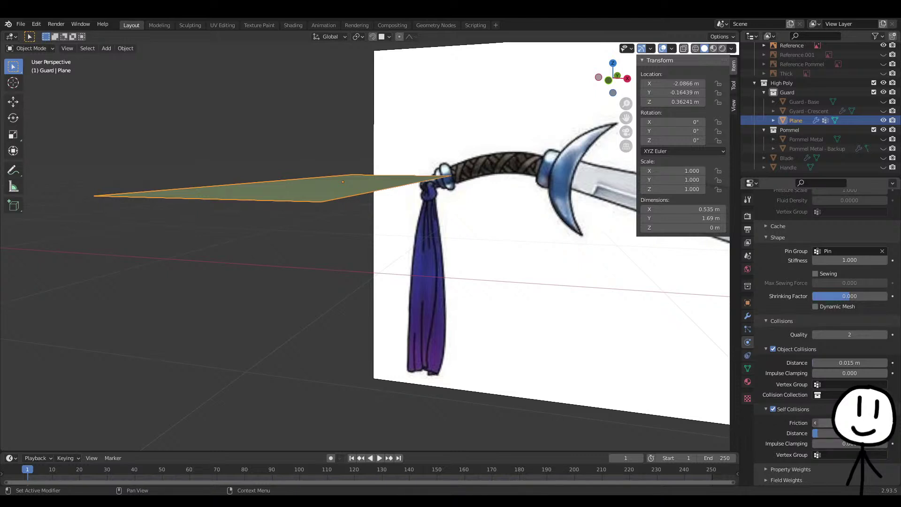
key(space)
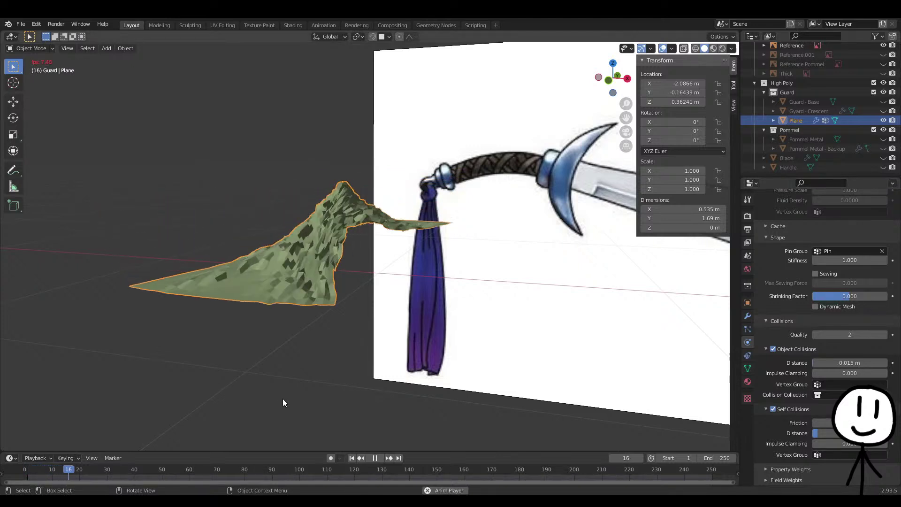
middle_drag(426, 415, 446, 418)
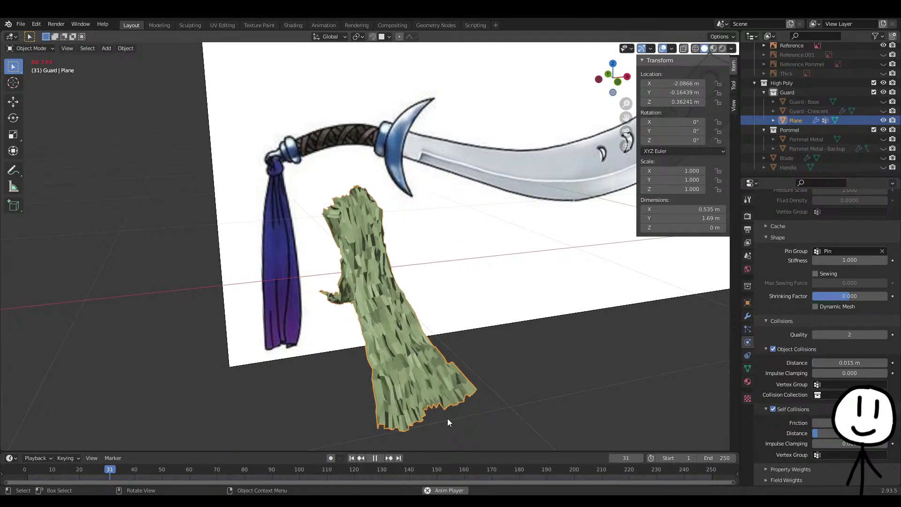
key(space)
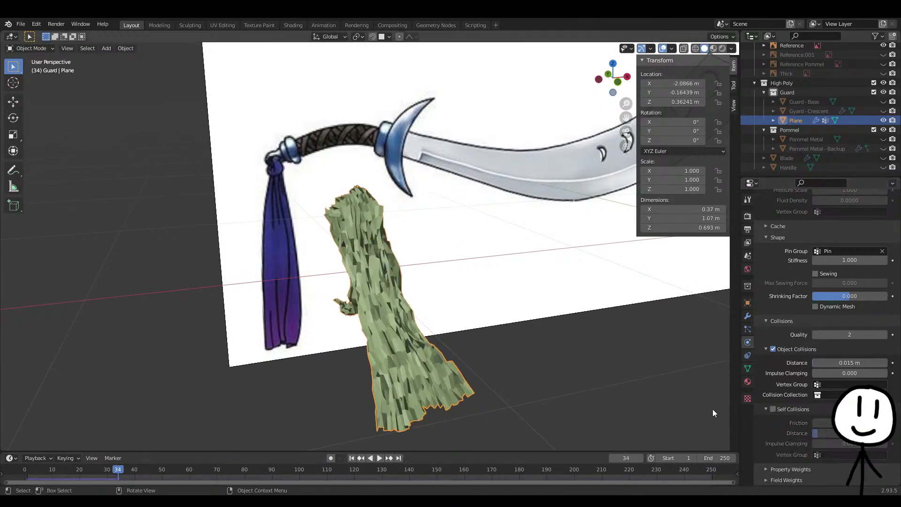
Disable Self Collisions for the plane and replay the cloth simulation from the first frame until it drapes
key(shift+Left)
key(space)
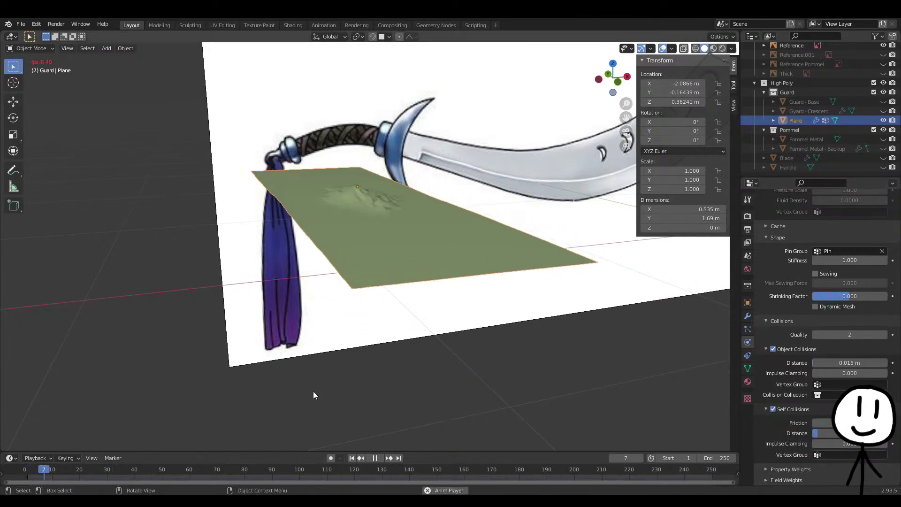
key(Escape)
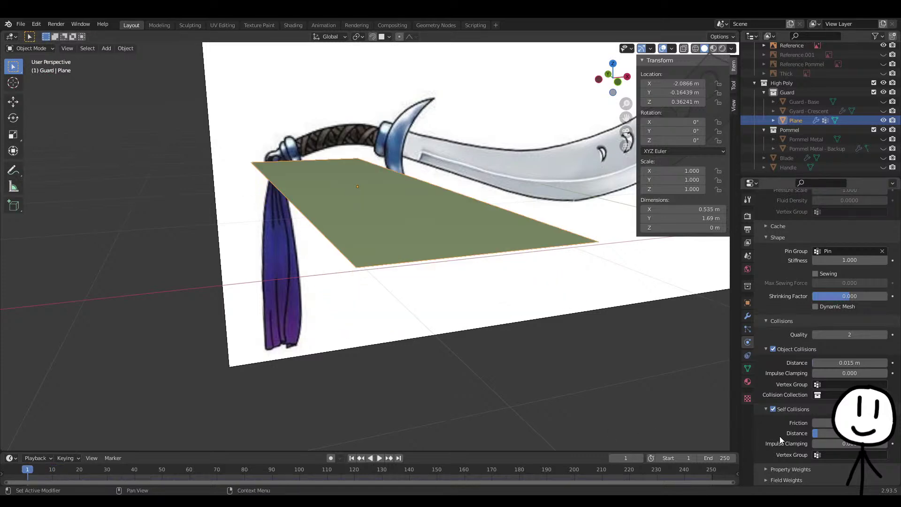
click(773, 409)
key(space)
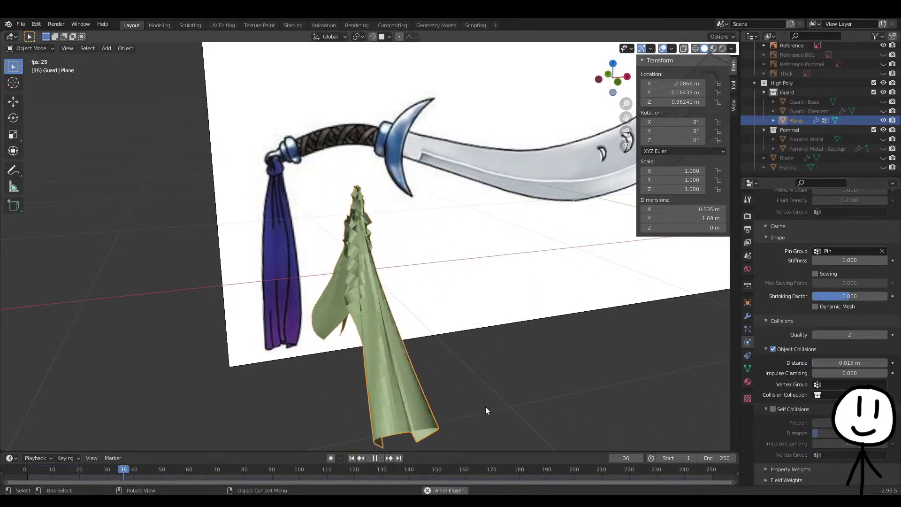
middle_drag(378, 401, 342, 376)
key(space)
key(space)
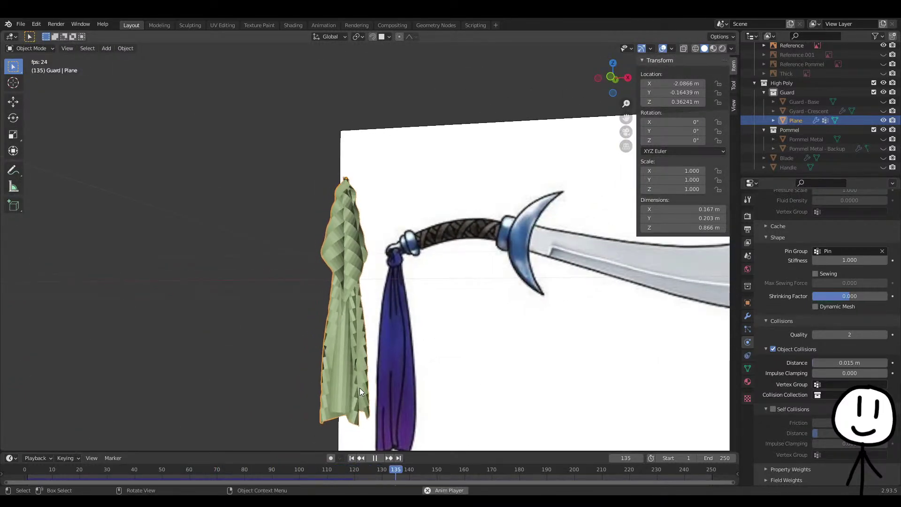
Undo back to the flat plane with Self Collisions enabled, and assign Pin as the Self Collisions vertex group
key(space)
key(ctrl+z)
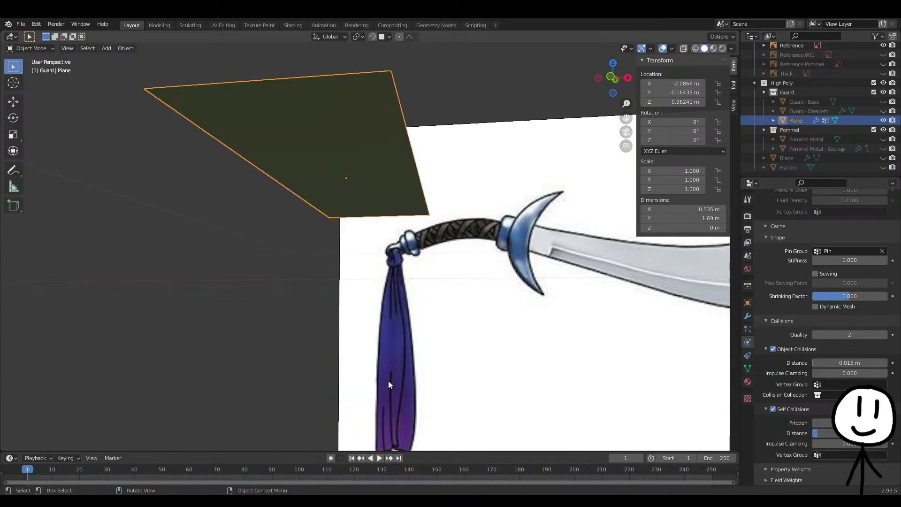
middle_drag(392, 303, 400, 320)
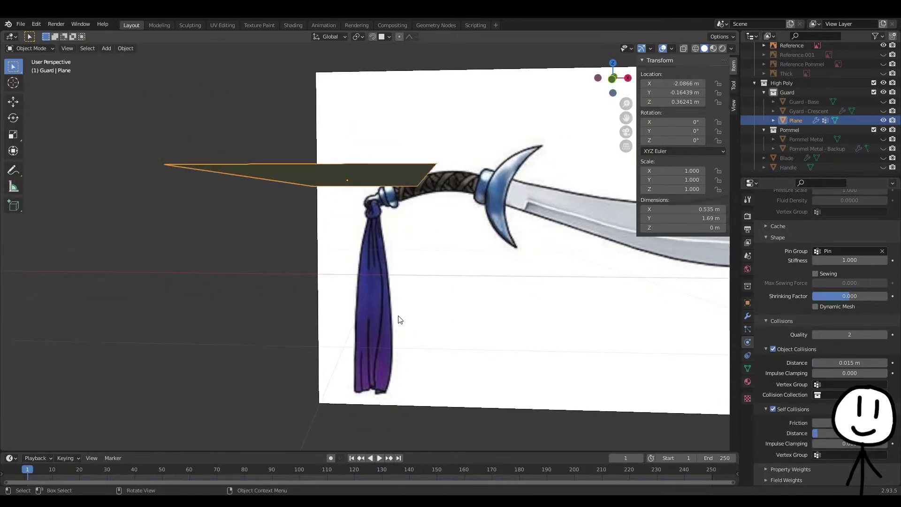
click(853, 455)
click(812, 358)
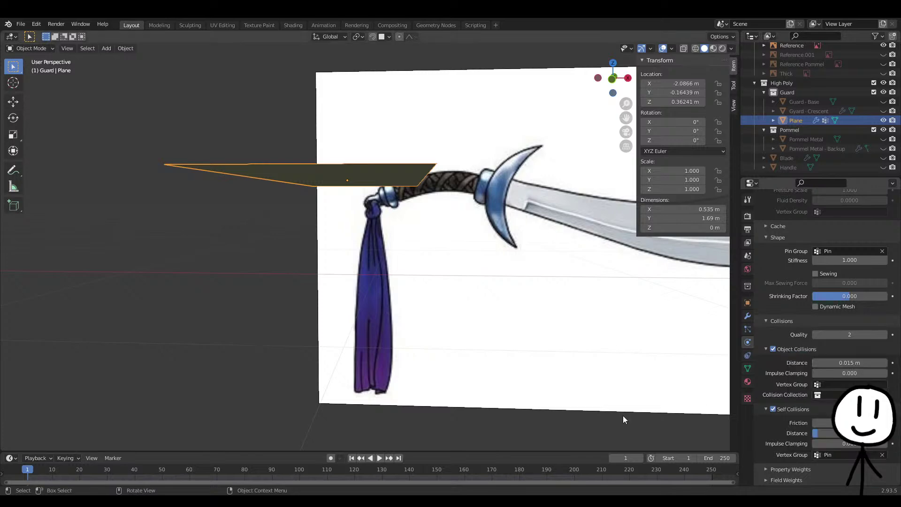
Play the cloth simulation with the new self-collision group, checking the drape from different angles, and stop it at frame 36
key(space)
middle_drag(493, 46, 495, 49)
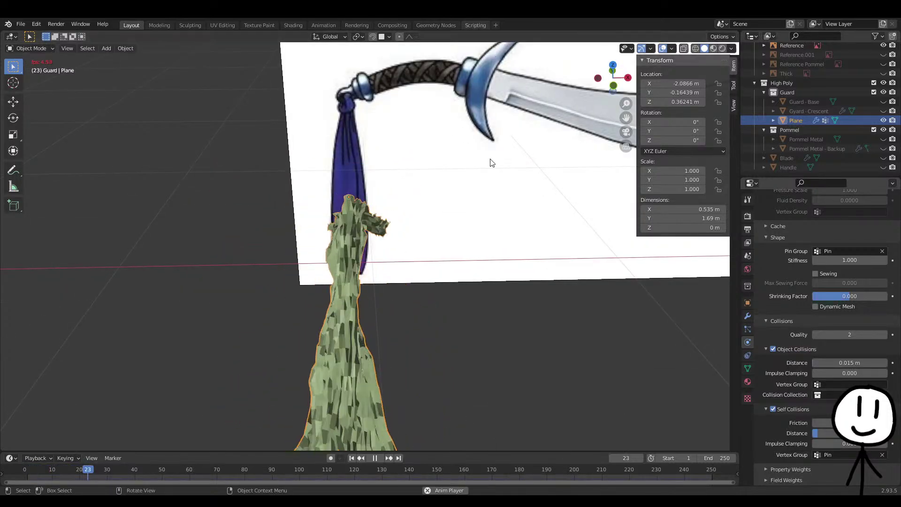
middle_drag(488, 211, 479, 266)
key(space)
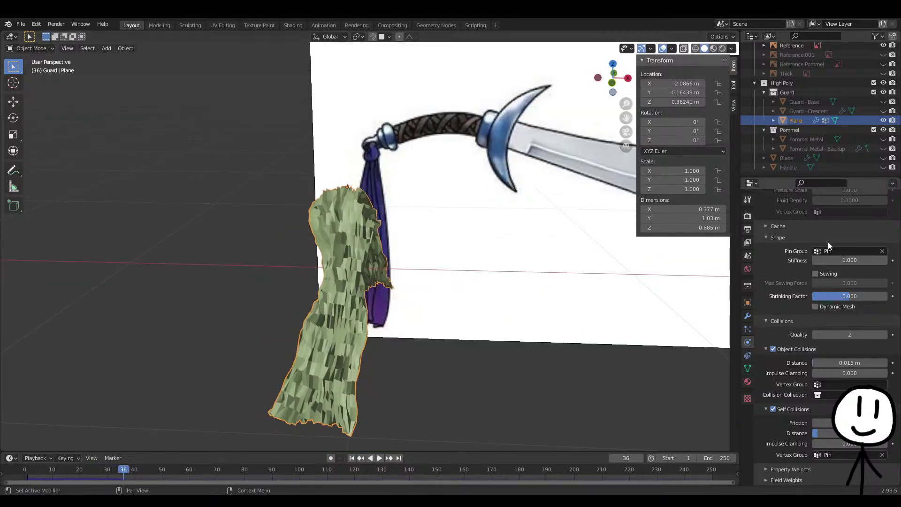
Try smoothing the partly draped cloth with a Subdivision Surface modifier at viewport level 3, and remove the modifier
click(746, 315)
click(842, 216)
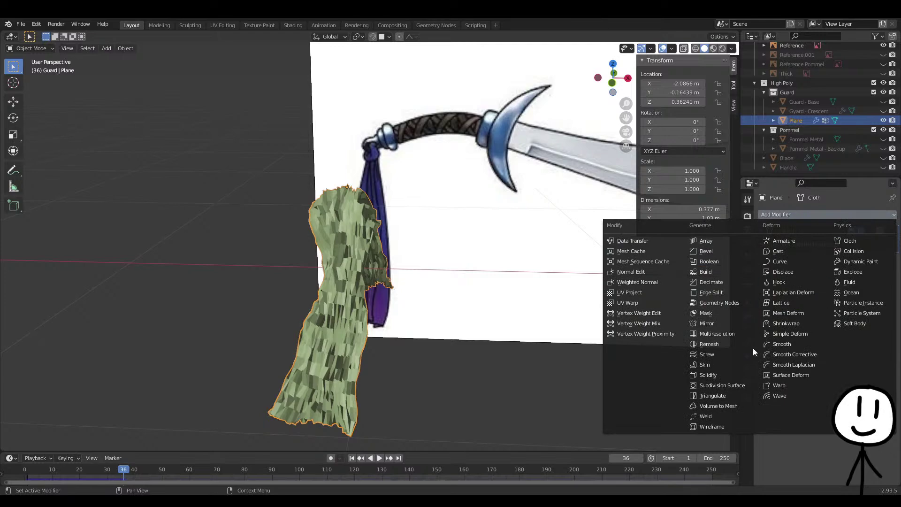
click(725, 384)
middle_drag(442, 270, 540, 225)
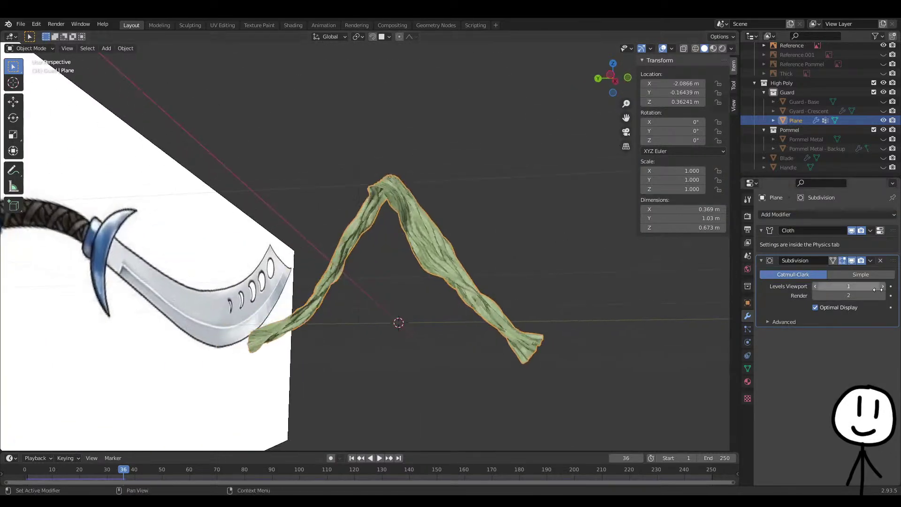
click(882, 287)
click(882, 287)
middle_drag(504, 265, 464, 335)
scroll(462, 333, up, 4)
middle_drag(433, 297, 459, 285)
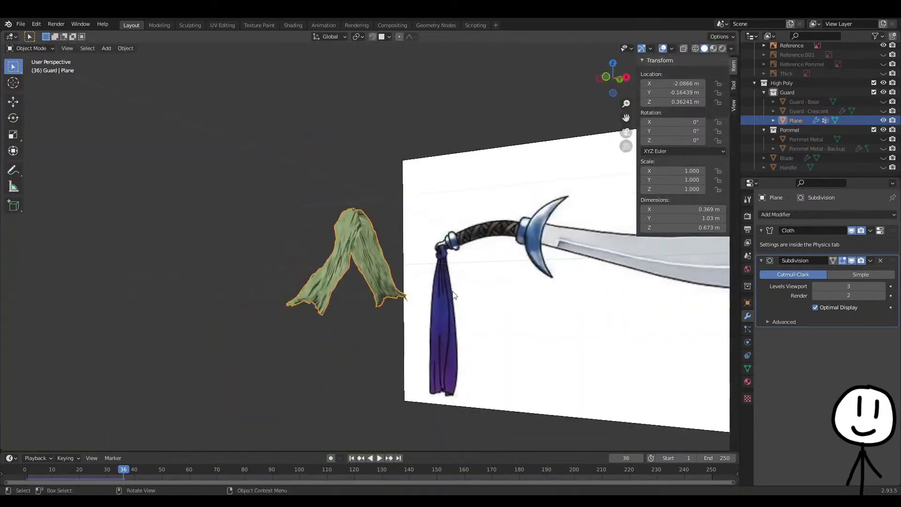
click(880, 261)
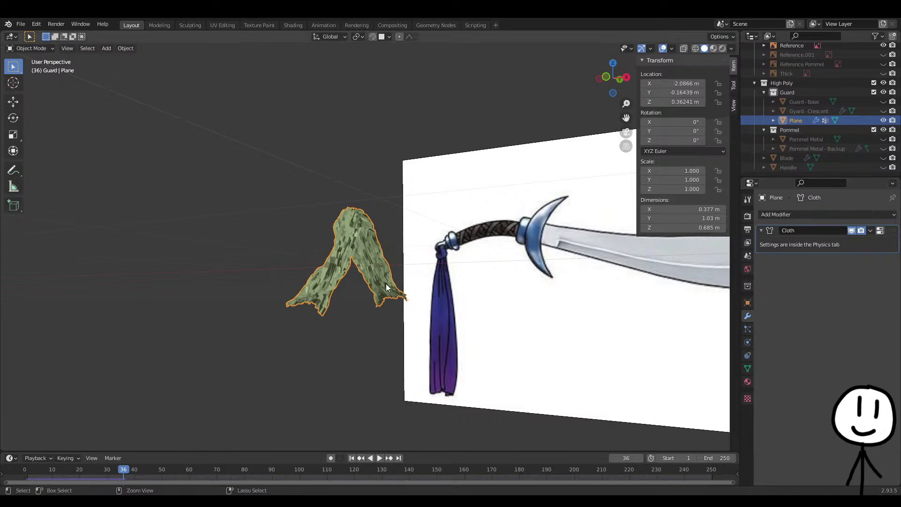
Undo back to the flat cloth plane at the first frame and save LunarScimitar.blend
key(ctrl+2)
key(ctrl+z)
middle_drag(386, 285, 462, 328)
key(ctrl+s)
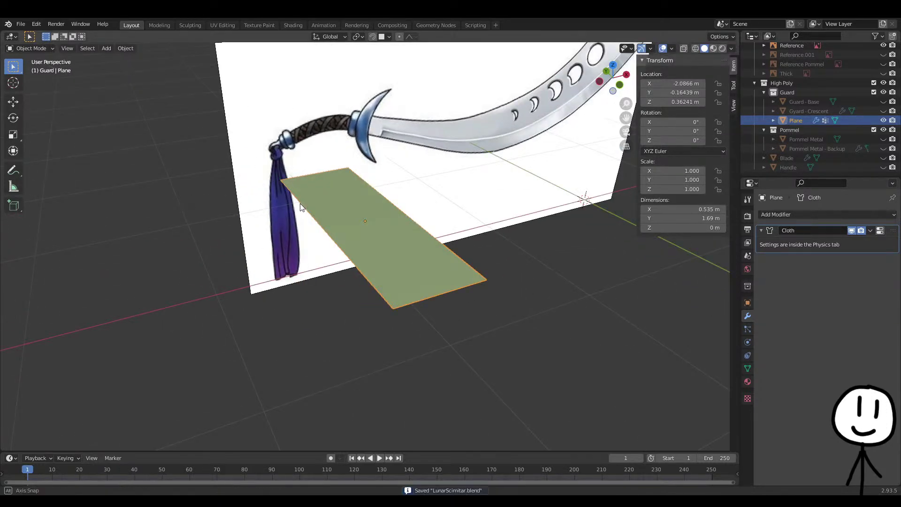
middle_drag(235, 226, 346, 221)
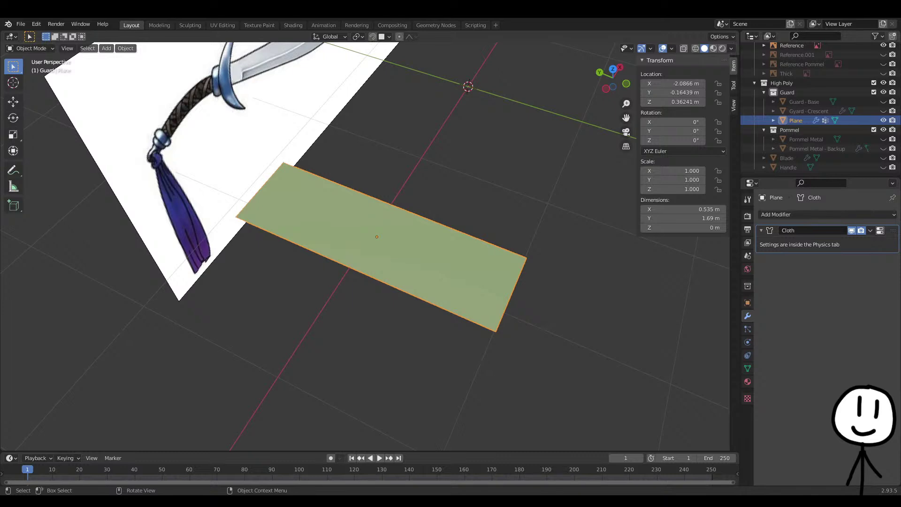
Show the guard base, crescent, pommel metal, blade and handle, hide the cloth plane, and select the blade
middle_drag(712, 324, 675, 311)
scroll(675, 312, down, 1)
click(883, 101)
click(883, 111)
click(883, 139)
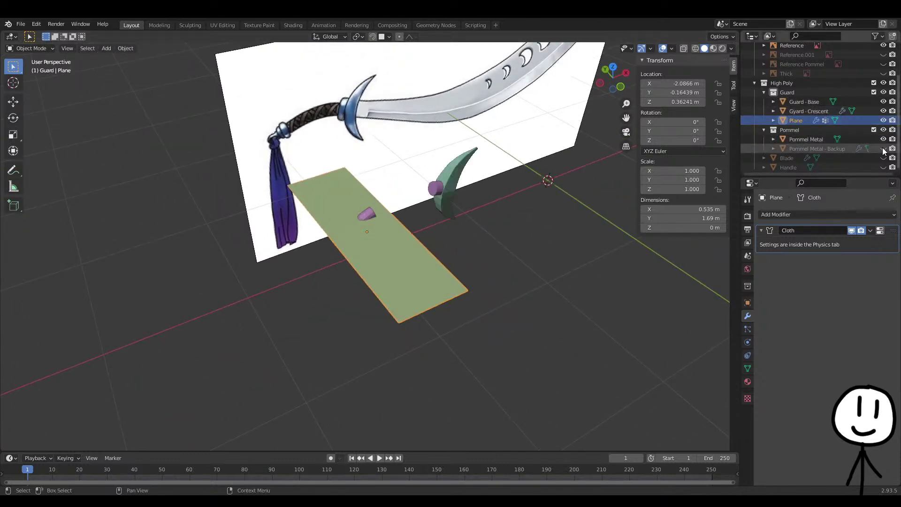
middle_drag(562, 192, 506, 206)
click(884, 120)
click(884, 158)
click(883, 168)
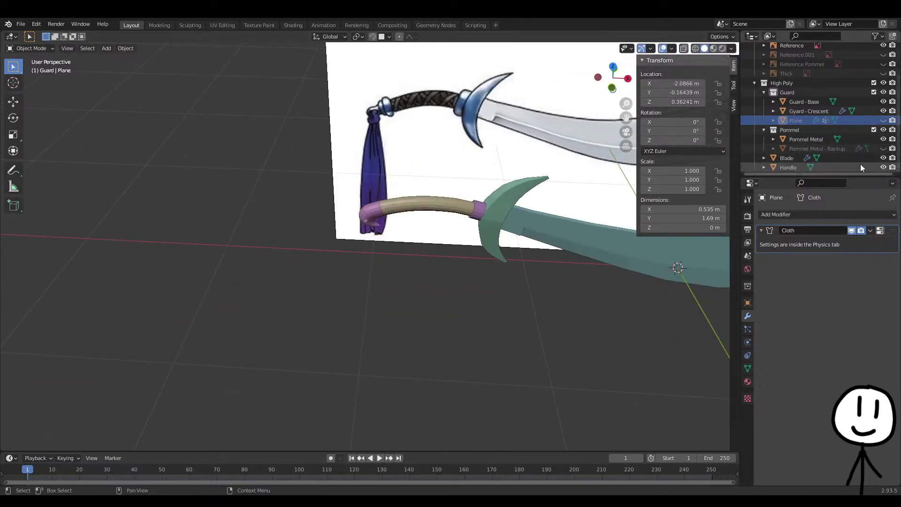
middle_drag(548, 299, 444, 208)
click(336, 204)
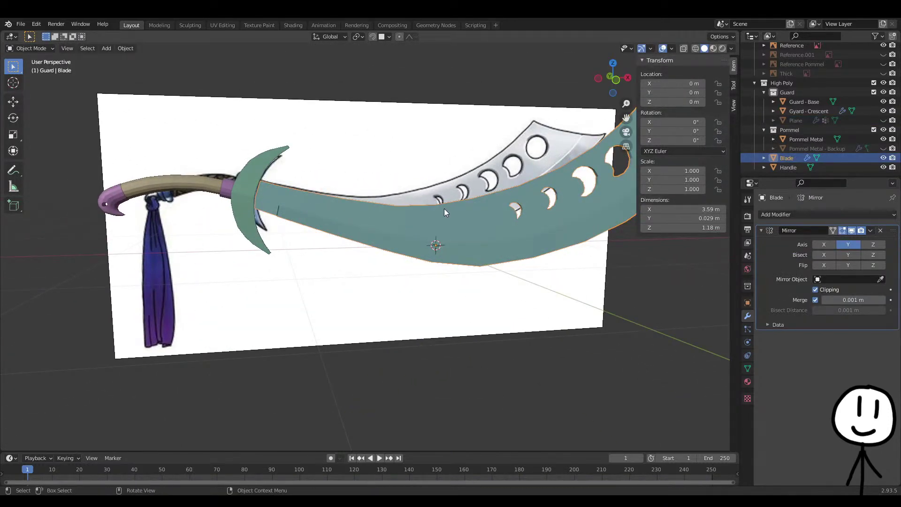
key(g)
key(shift+x)
key(shift+y)
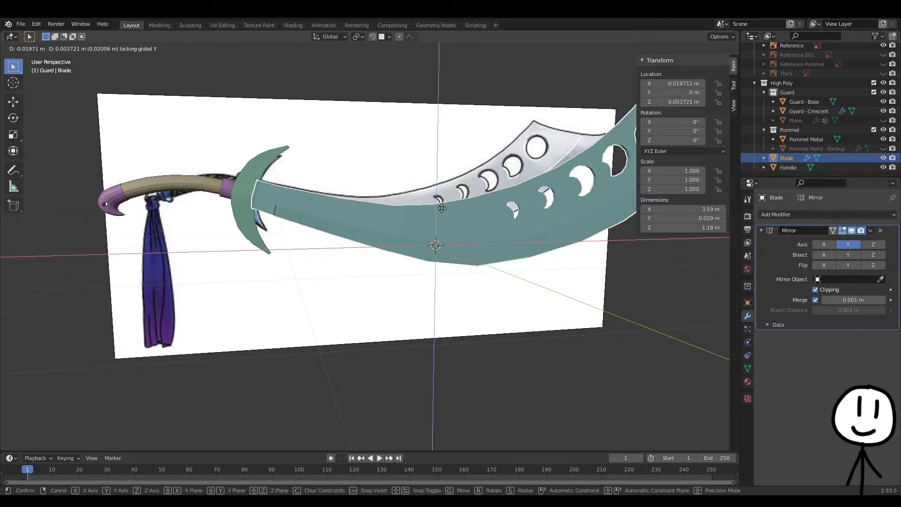
key(Escape)
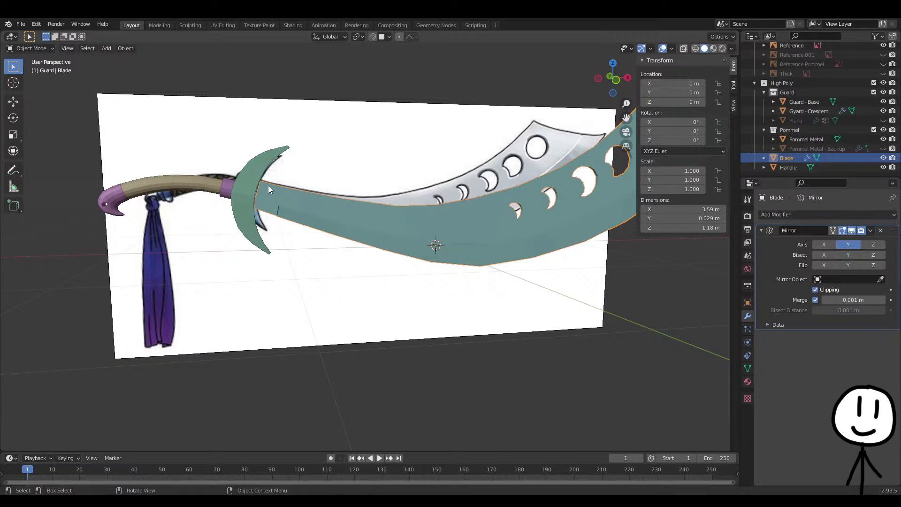
Edit the blade mesh and move its guard-side end in the XZ plane, keeping Y locked
key(Tab)
key(alt+z)
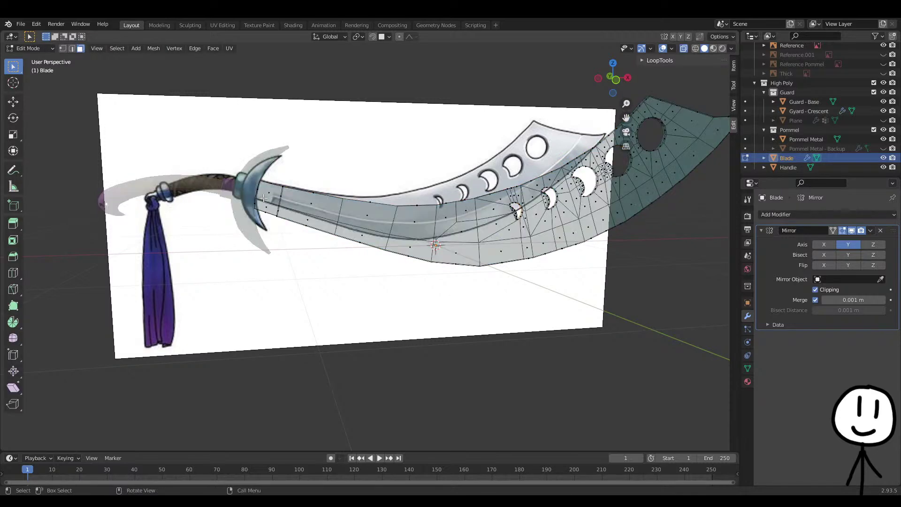
key(q)
middle_drag(263, 206, 502, 238)
key(alt+z)
key(g)
key(shift+y)
click(492, 235)
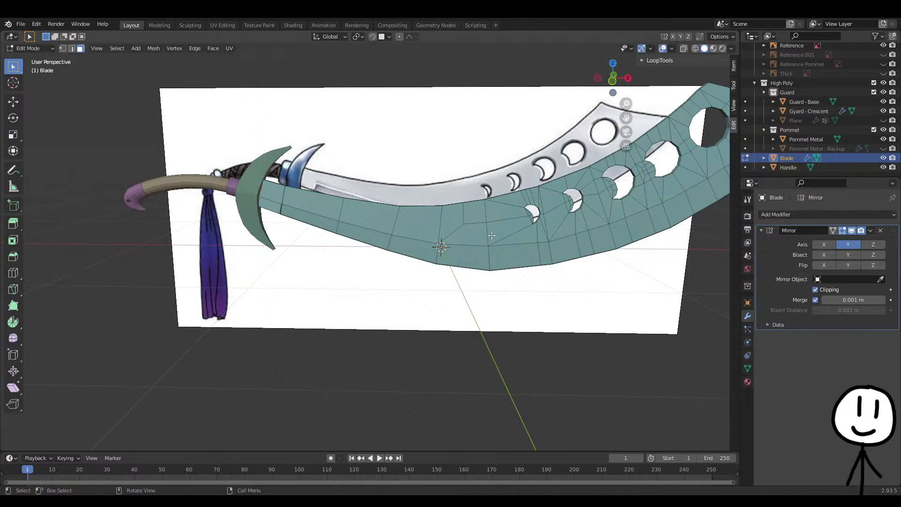
From the front view, shift the blade's guard-side end farther into the crescent guard with Y locked, and finish editing
key(KP_1)
key(g)
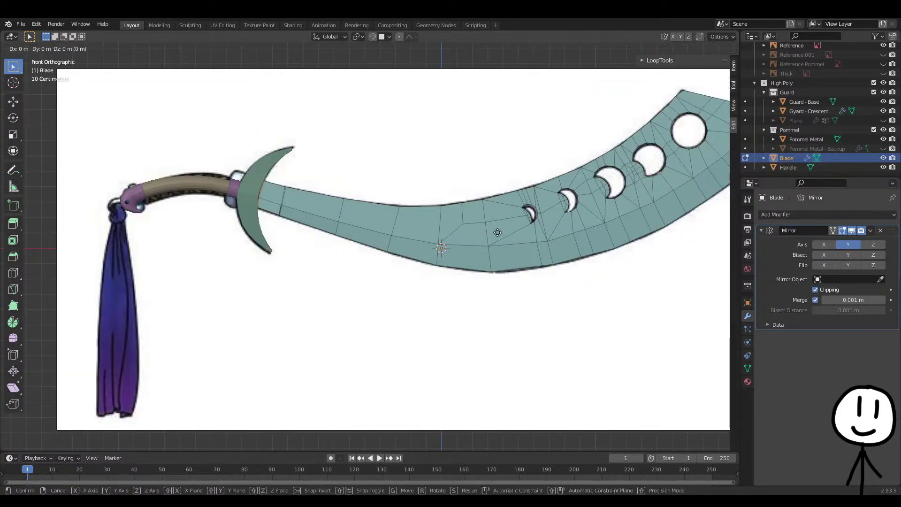
key(shift+y)
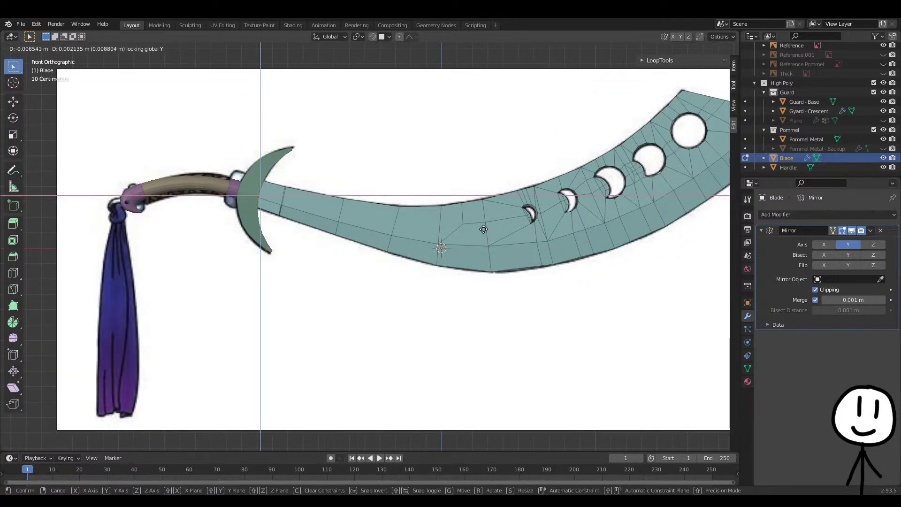
click(476, 226)
key(Tab)
key(Tab)
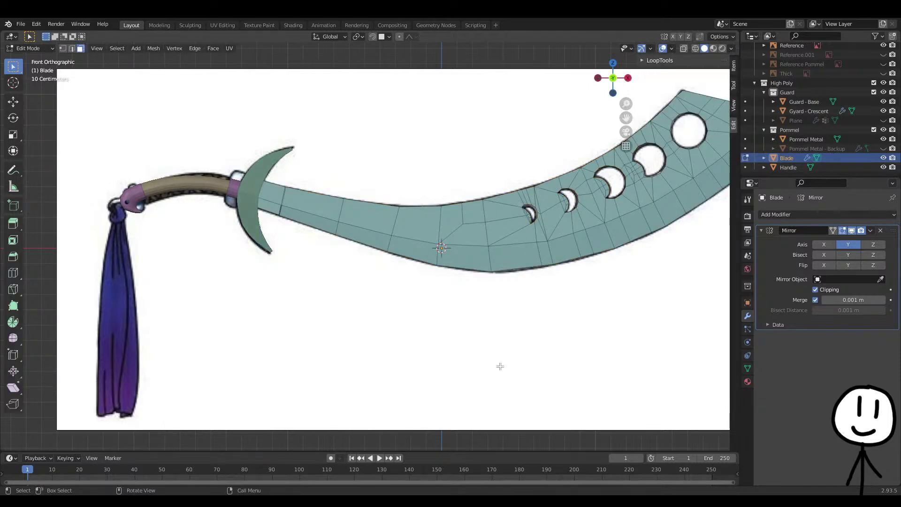
key(Tab)
Examine the pommel, handle, guard and blade up close from several angles against the reference image
scroll(470, 346, down, 8)
click(471, 343)
middle_drag(408, 298, 469, 244)
scroll(409, 253, up, 5)
scroll(384, 263, down, 4)
scroll(94, 263, up, 5)
shift+middle_drag(94, 262, 418, 272)
middle_drag(238, 227, 196, 229)
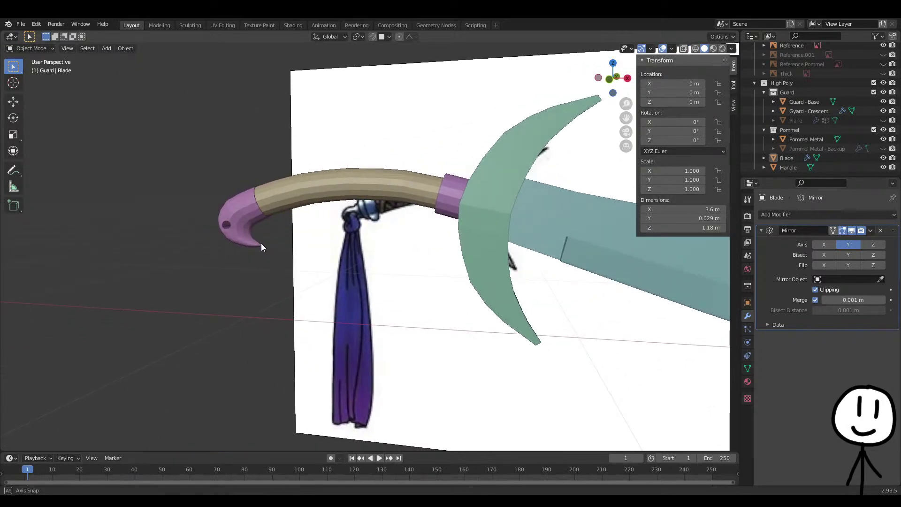
middle_drag(261, 243, 273, 266)
shift+middle_drag(543, 277, 268, 267)
middle_drag(267, 267, 273, 293)
shift+middle_drag(475, 328, 173, 284)
middle_drag(399, 291, 404, 257)
scroll(403, 256, down, 5)
middle_drag(194, 225, 192, 233)
middle_drag(497, 198, 535, 168)
Compare the assembled sword's silhouette with the reference in the front view and from the side
click(451, 246)
key(Tab)
key(Tab)
click(535, 330)
scroll(520, 342, down, 4)
middle_drag(519, 345, 481, 317)
key(KP_1)
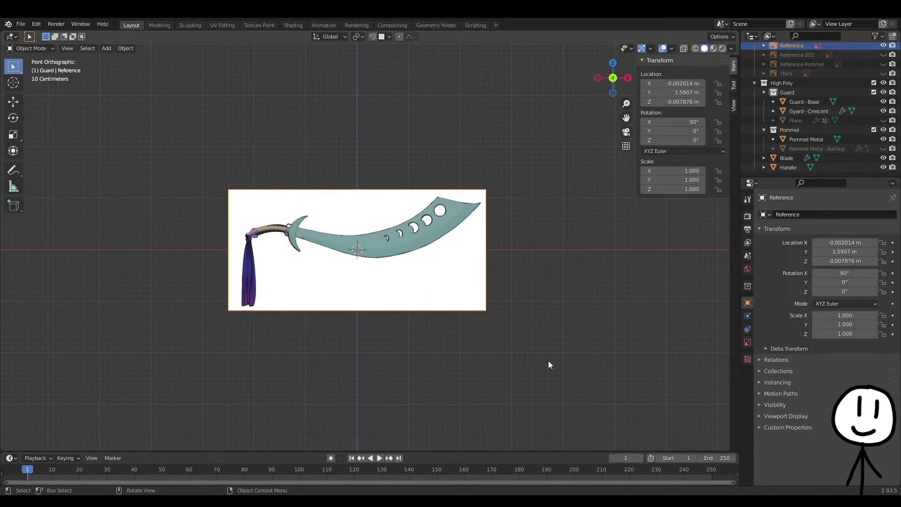
middle_drag(449, 253, 396, 328)
scroll(396, 328, up, 4)
scroll(396, 328, up, 4)
scroll(614, 278, down, 10)
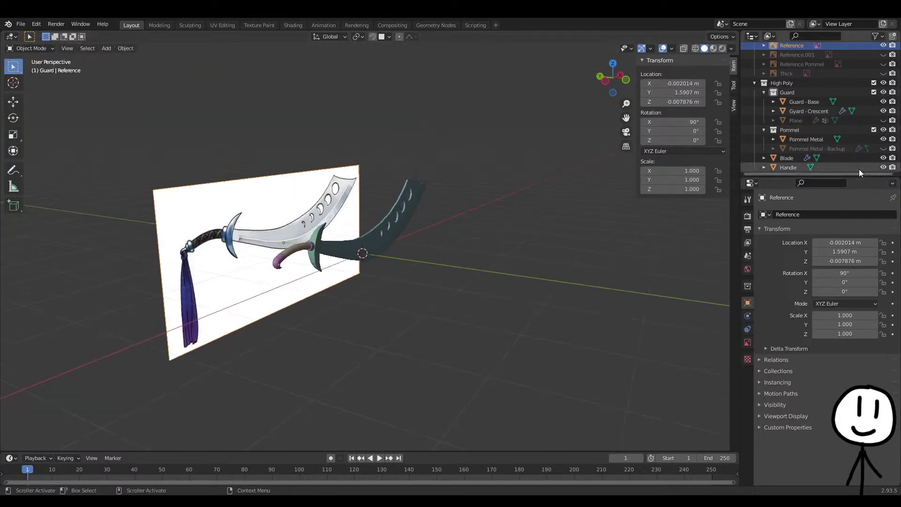
Show the cloth plane again, test its simulation beside the sword up to frame 27, and undo the playback
click(883, 120)
middle_drag(585, 226, 300, 282)
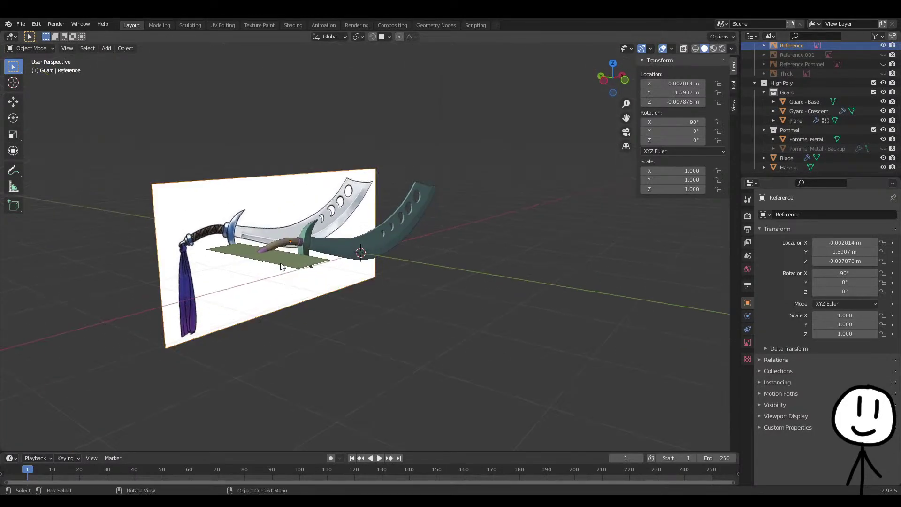
click(283, 265)
key(space)
middle_drag(350, 300, 383, 351)
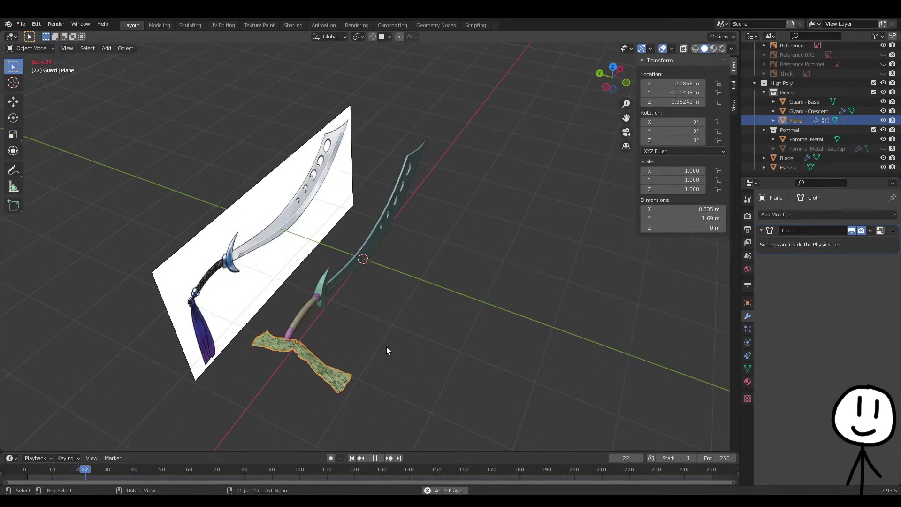
key(space)
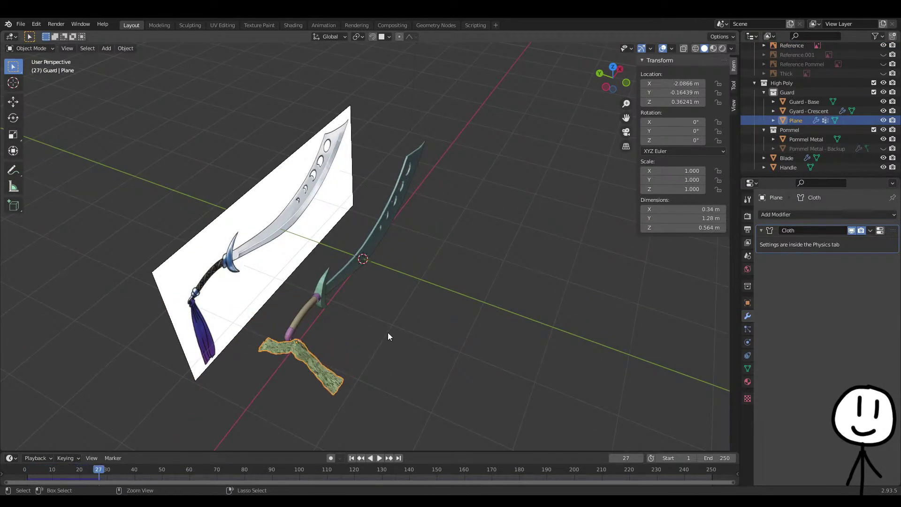
key(ctrl+z)
click(533, 299)
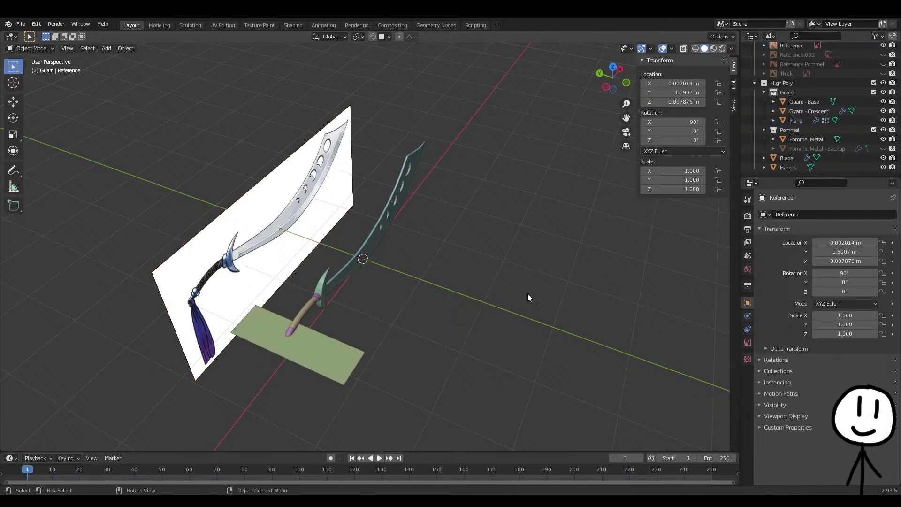